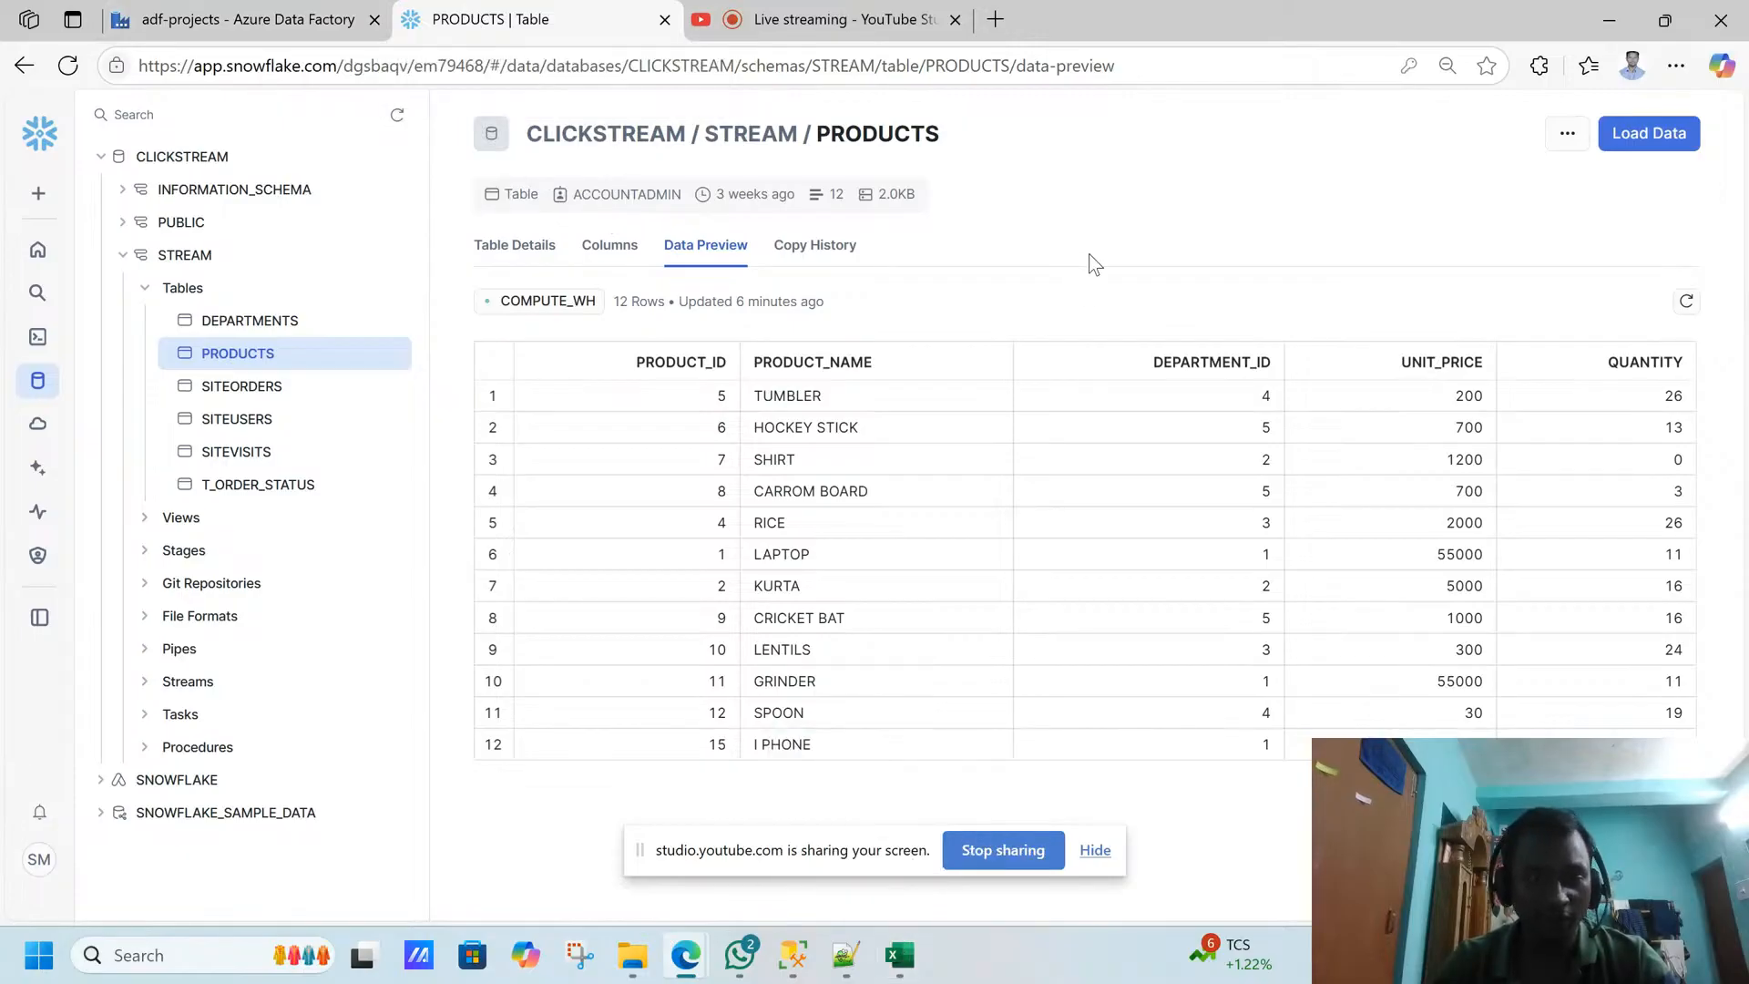
- Switch to SQL Server Management Studio and run SELECT * FROM RETAIL.PRODUCTS ORDER BY PRODUCT_ID
{"action": "left_click", "coordinate": [798, 956]}
{"action": "left_click", "coordinate": [1062, 406]}
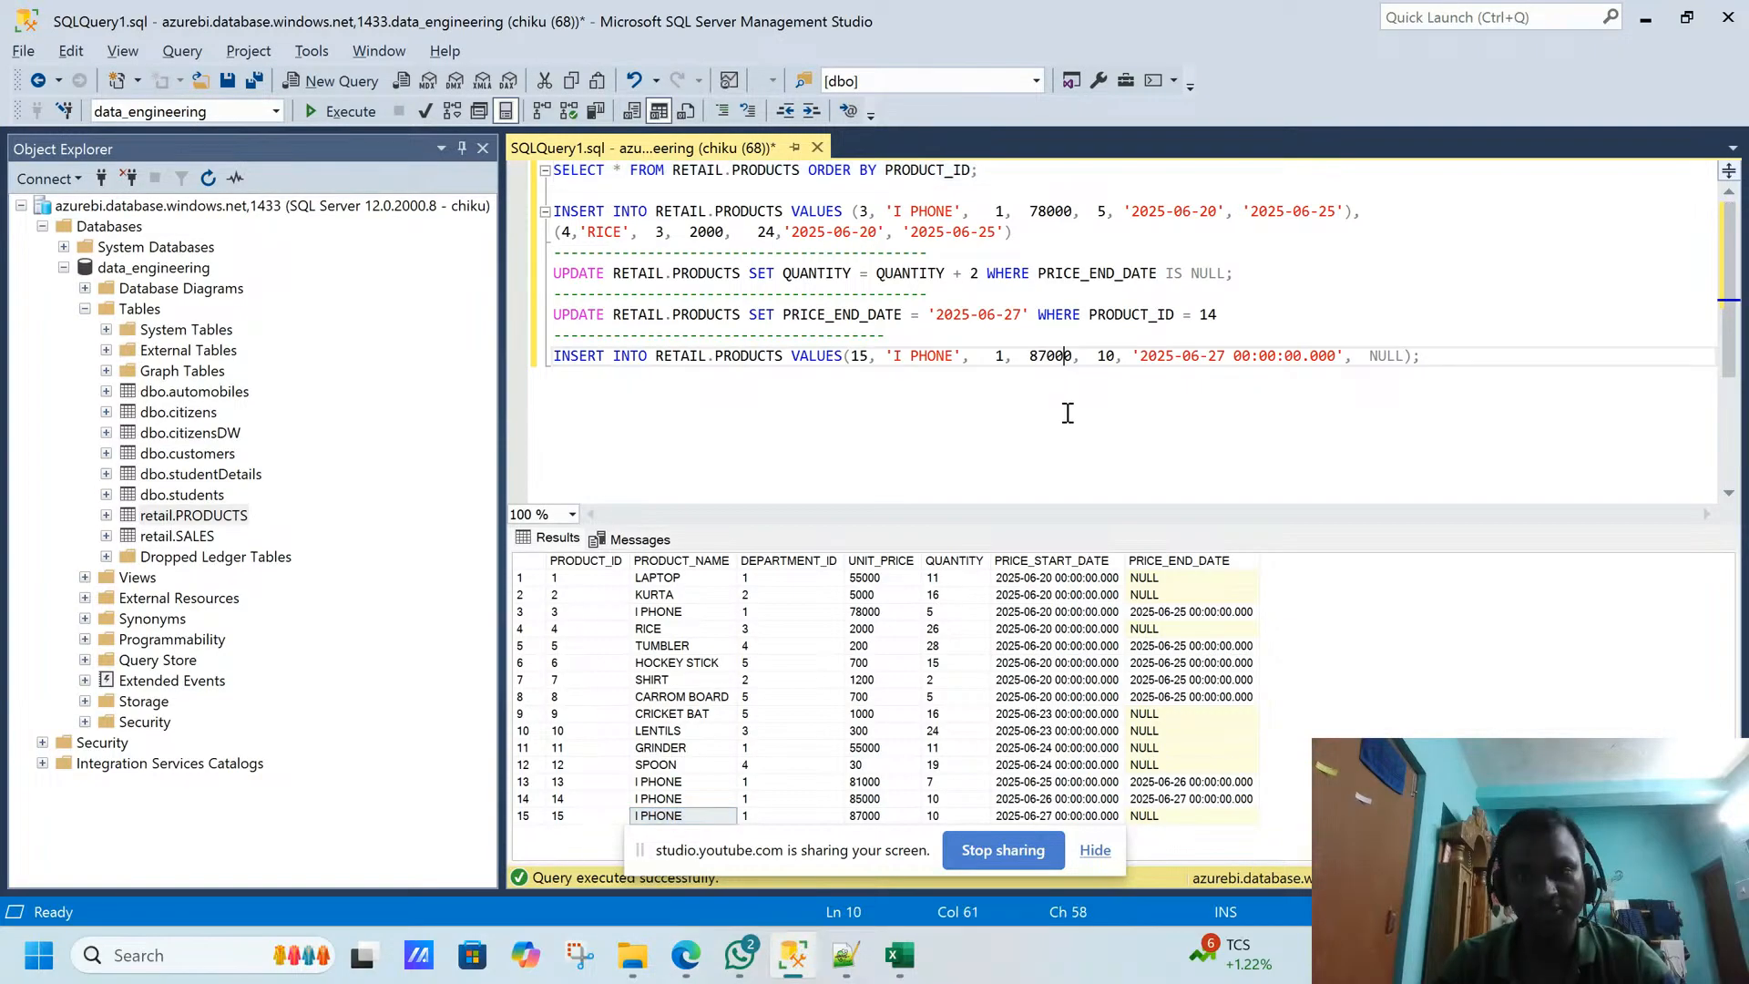
{"action": "left_click", "coordinate": [1427, 343]}
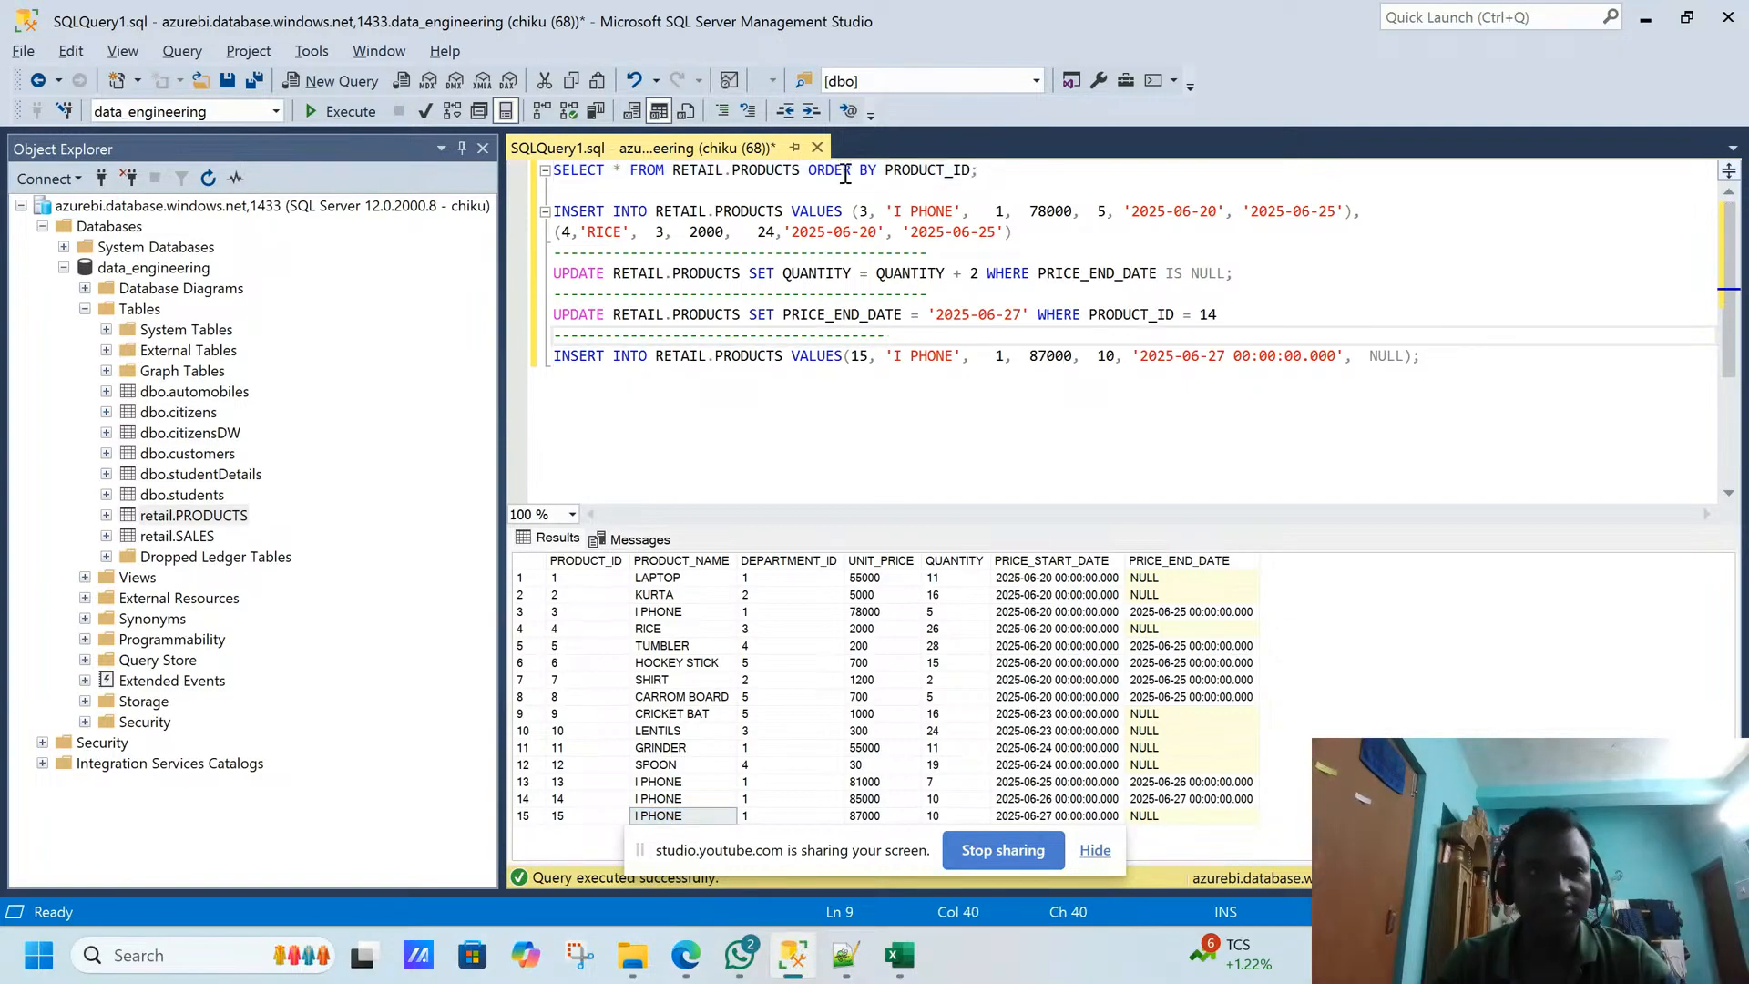
{"action": "left_click_drag", "start_coordinate": [987, 177], "coordinate": [424, 159]}
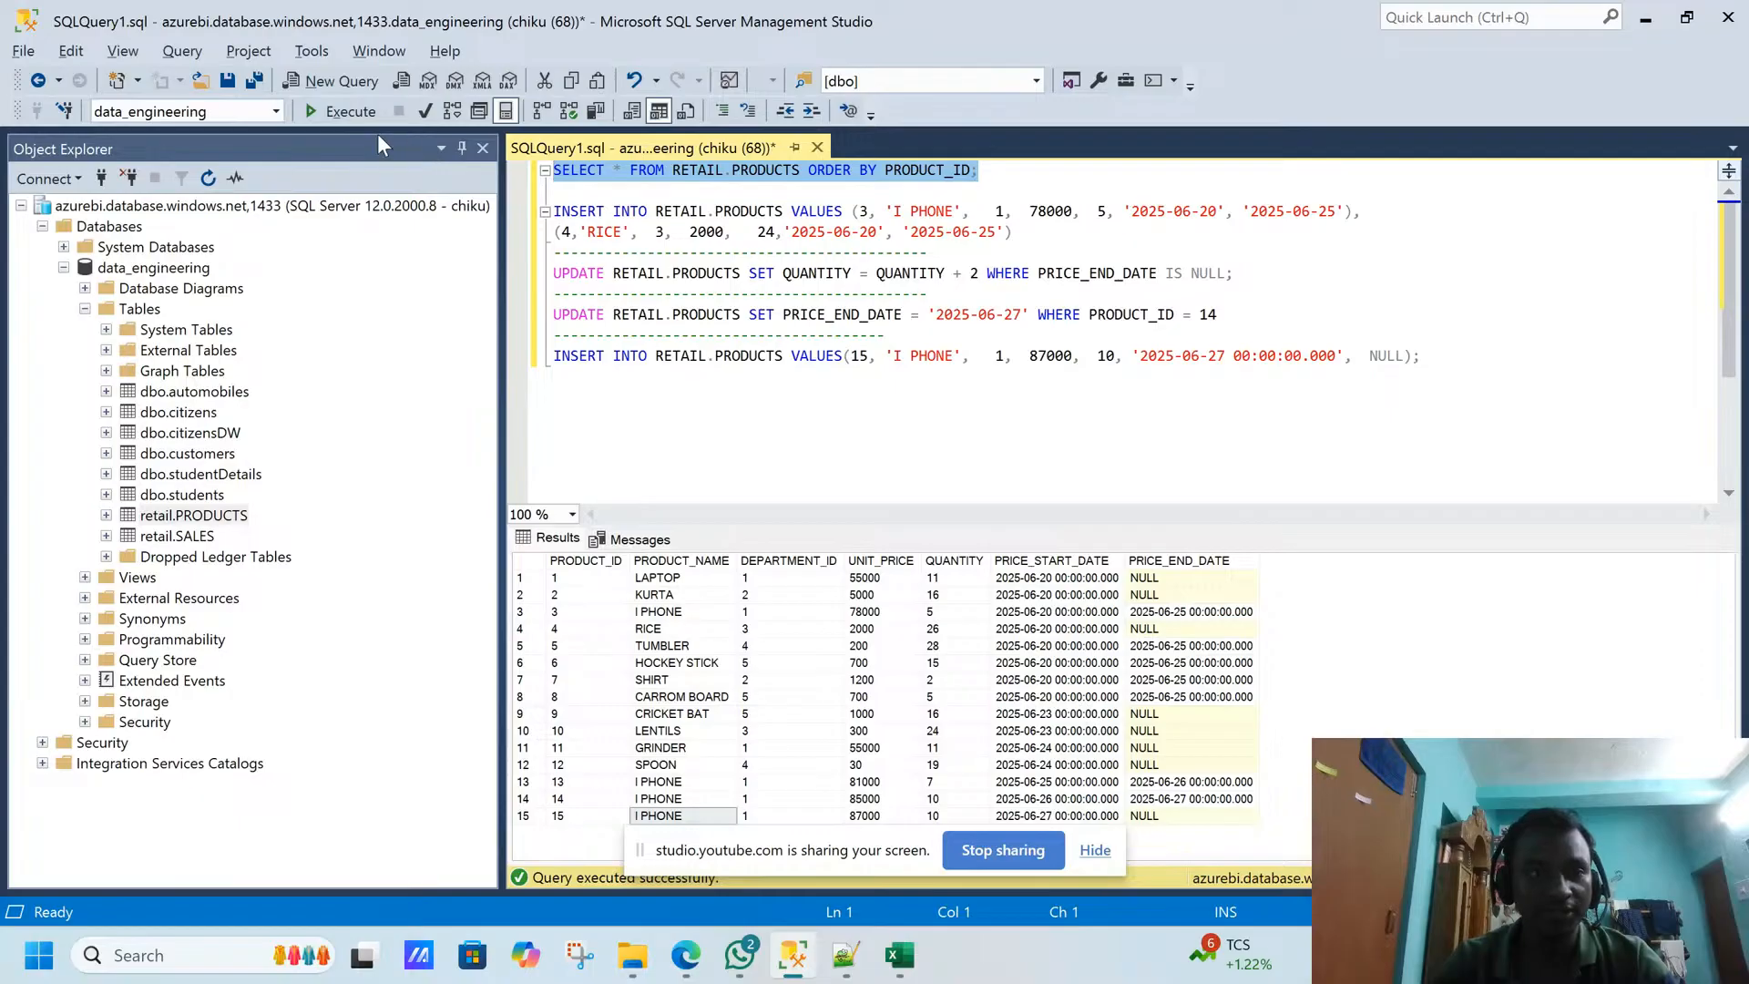
{"action": "left_click", "coordinate": [339, 111]}
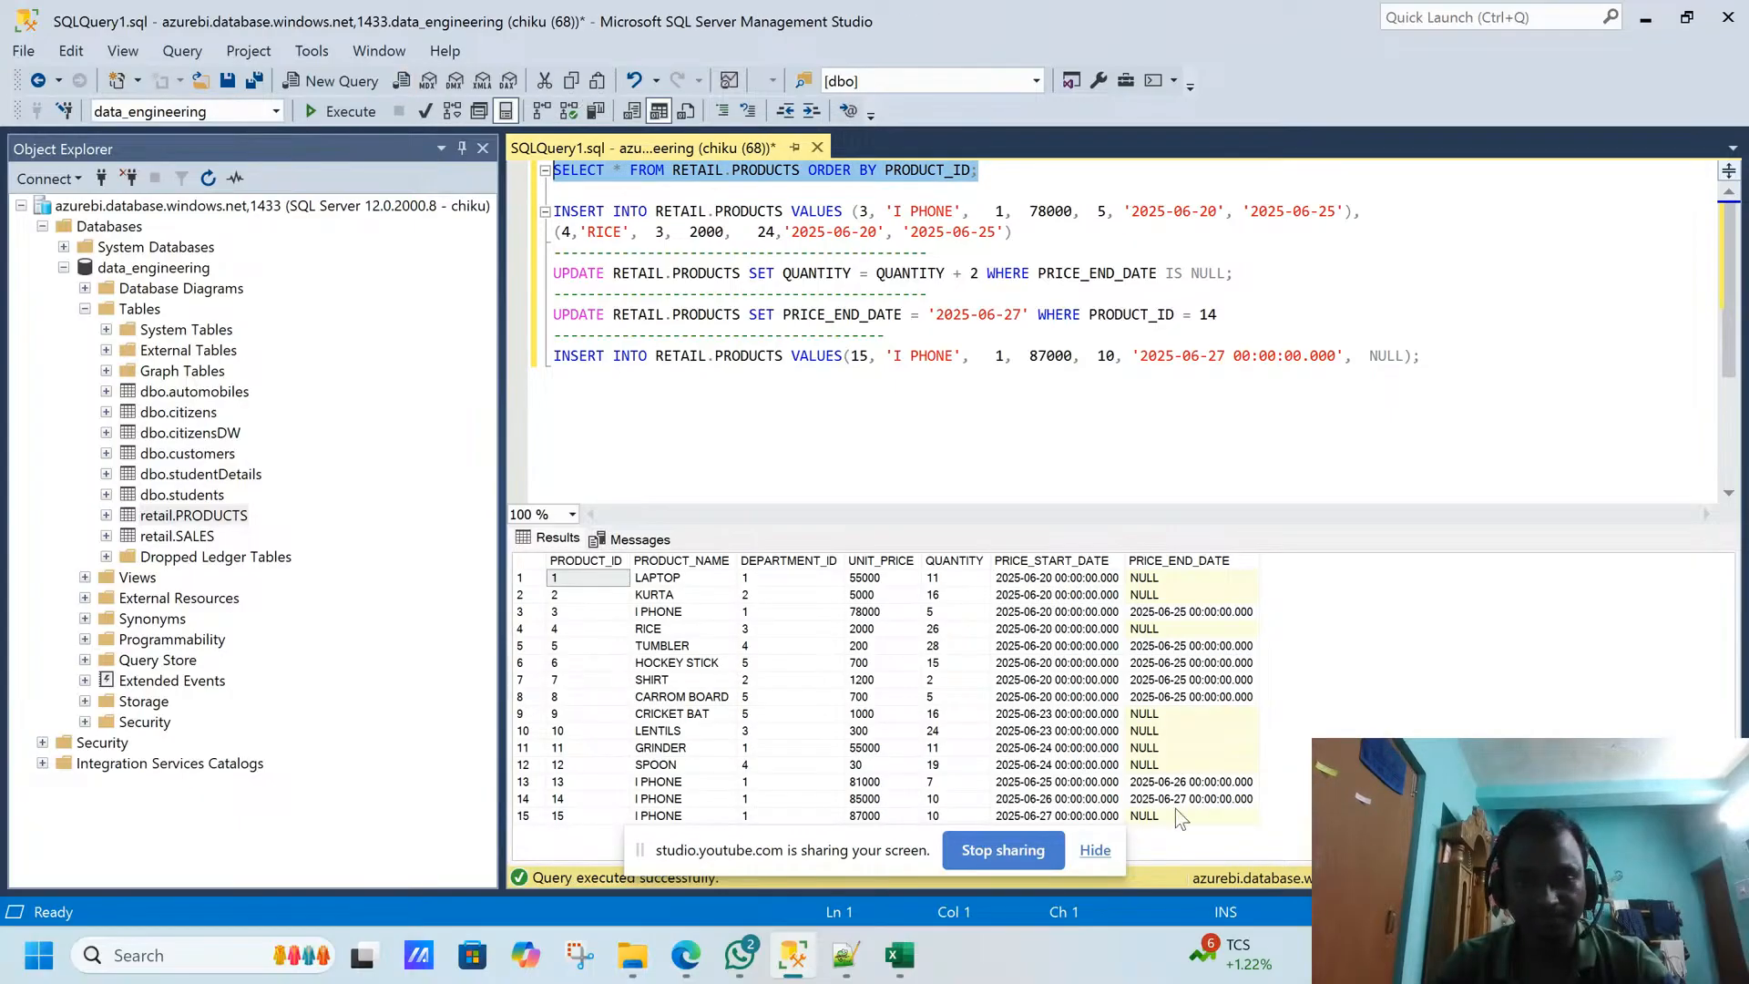
- Examine the quantities, start dates and price end dates of the products in the query results
{"action": "left_click", "coordinate": [1093, 850]}
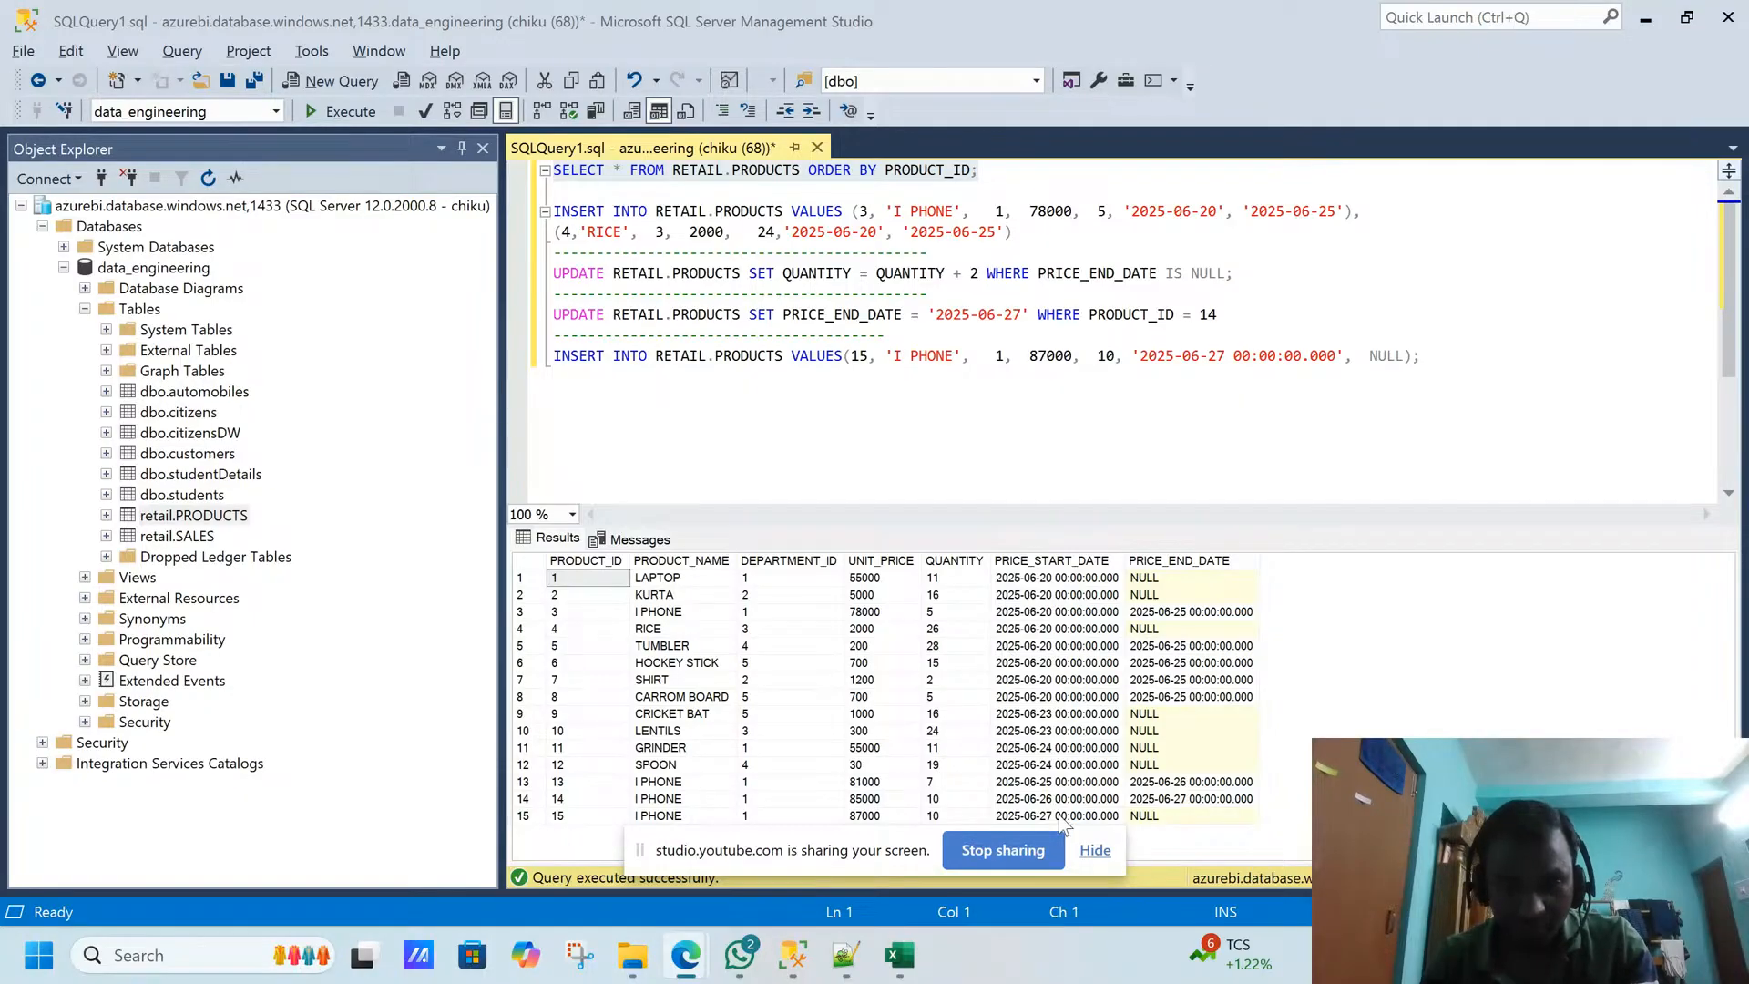
{"action": "left_click", "coordinate": [1094, 850]}
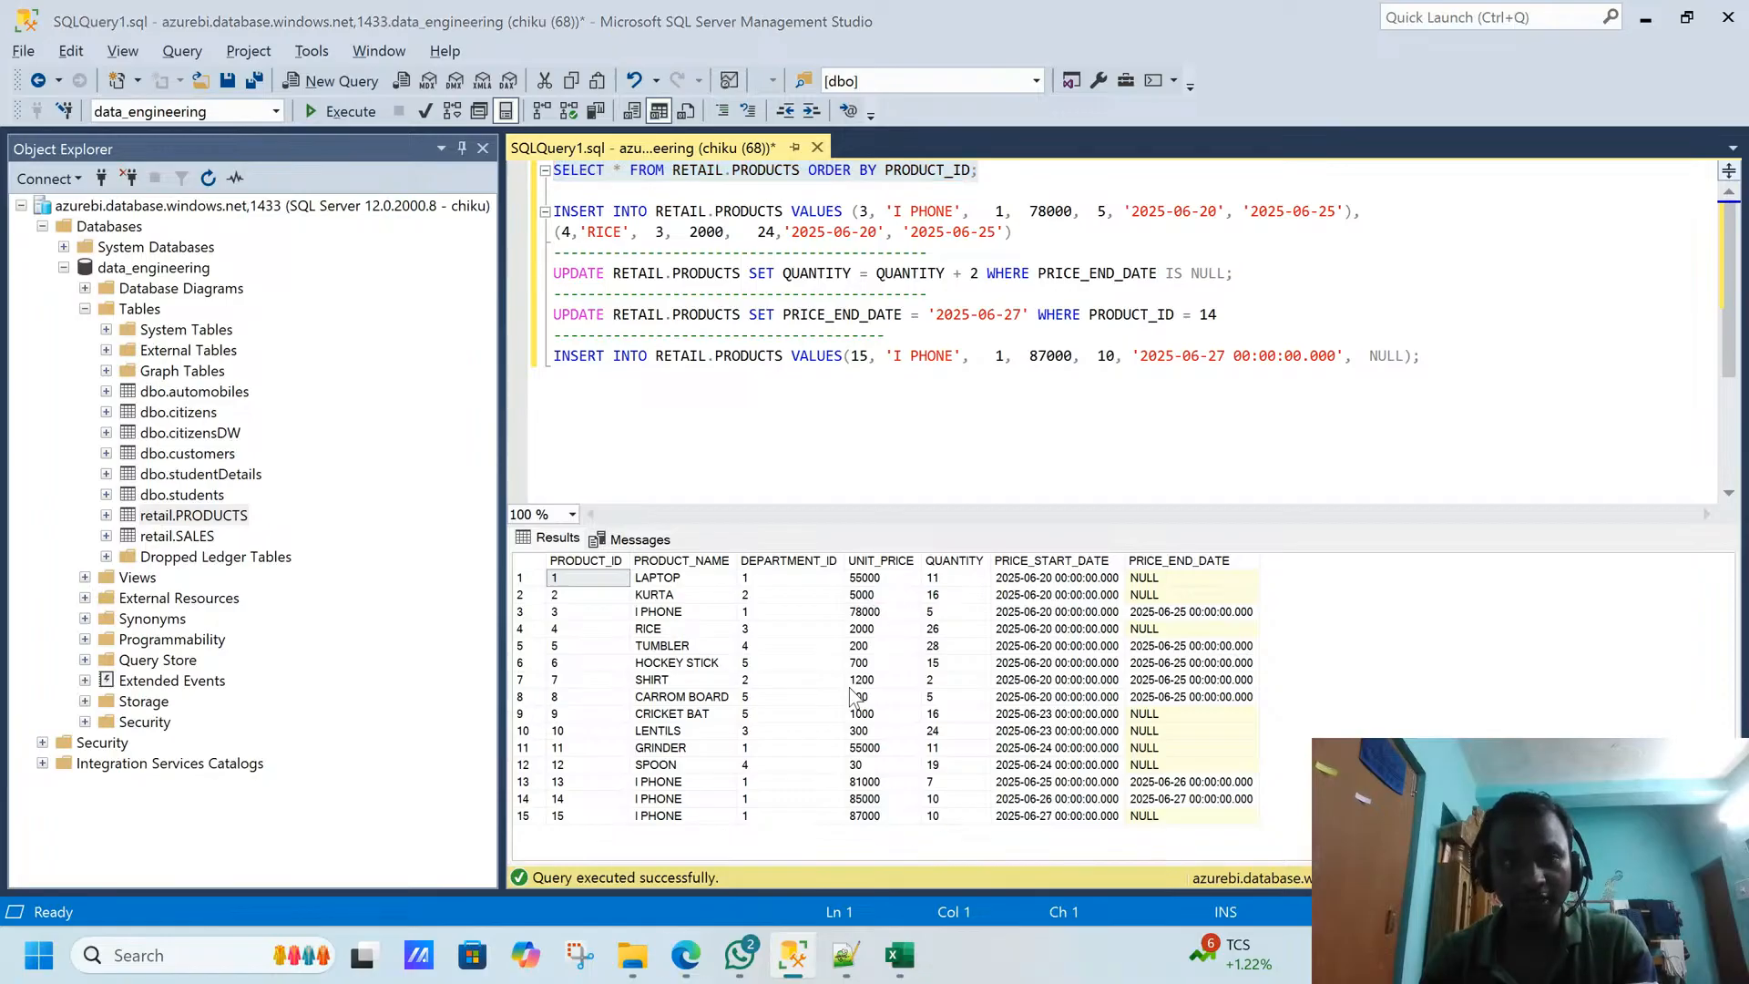
{"action": "left_click", "coordinate": [781, 948]}
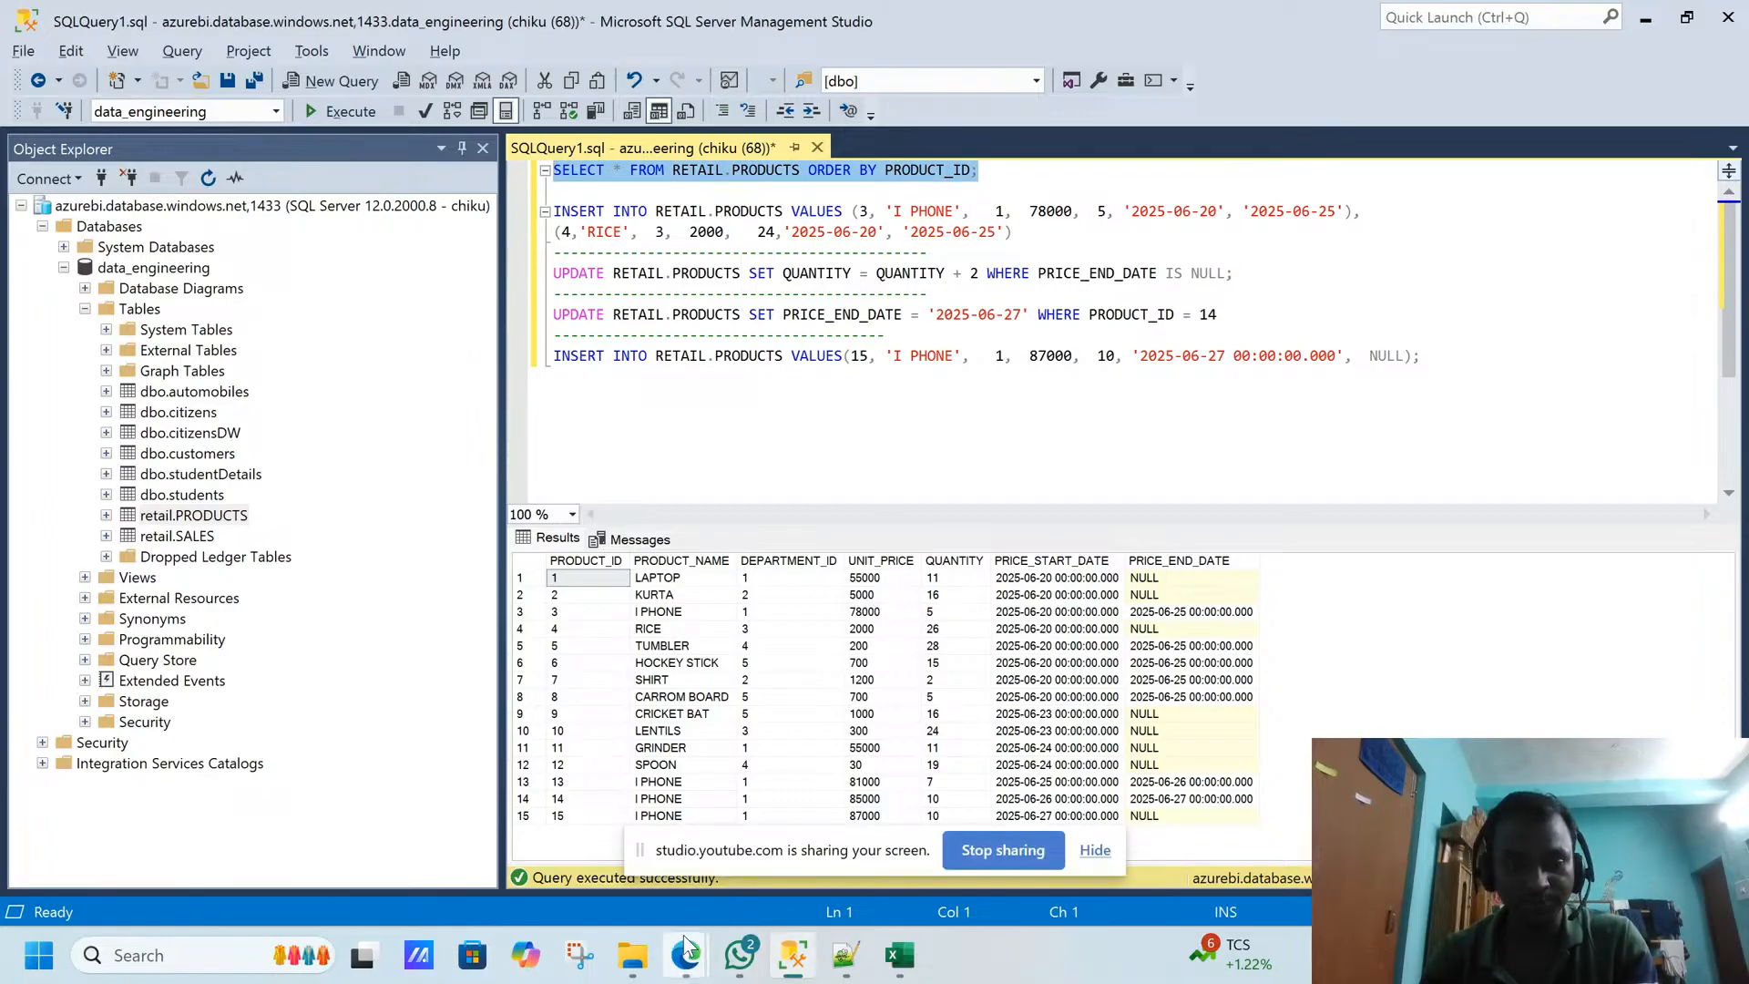
{"action": "left_click", "coordinate": [1199, 718]}
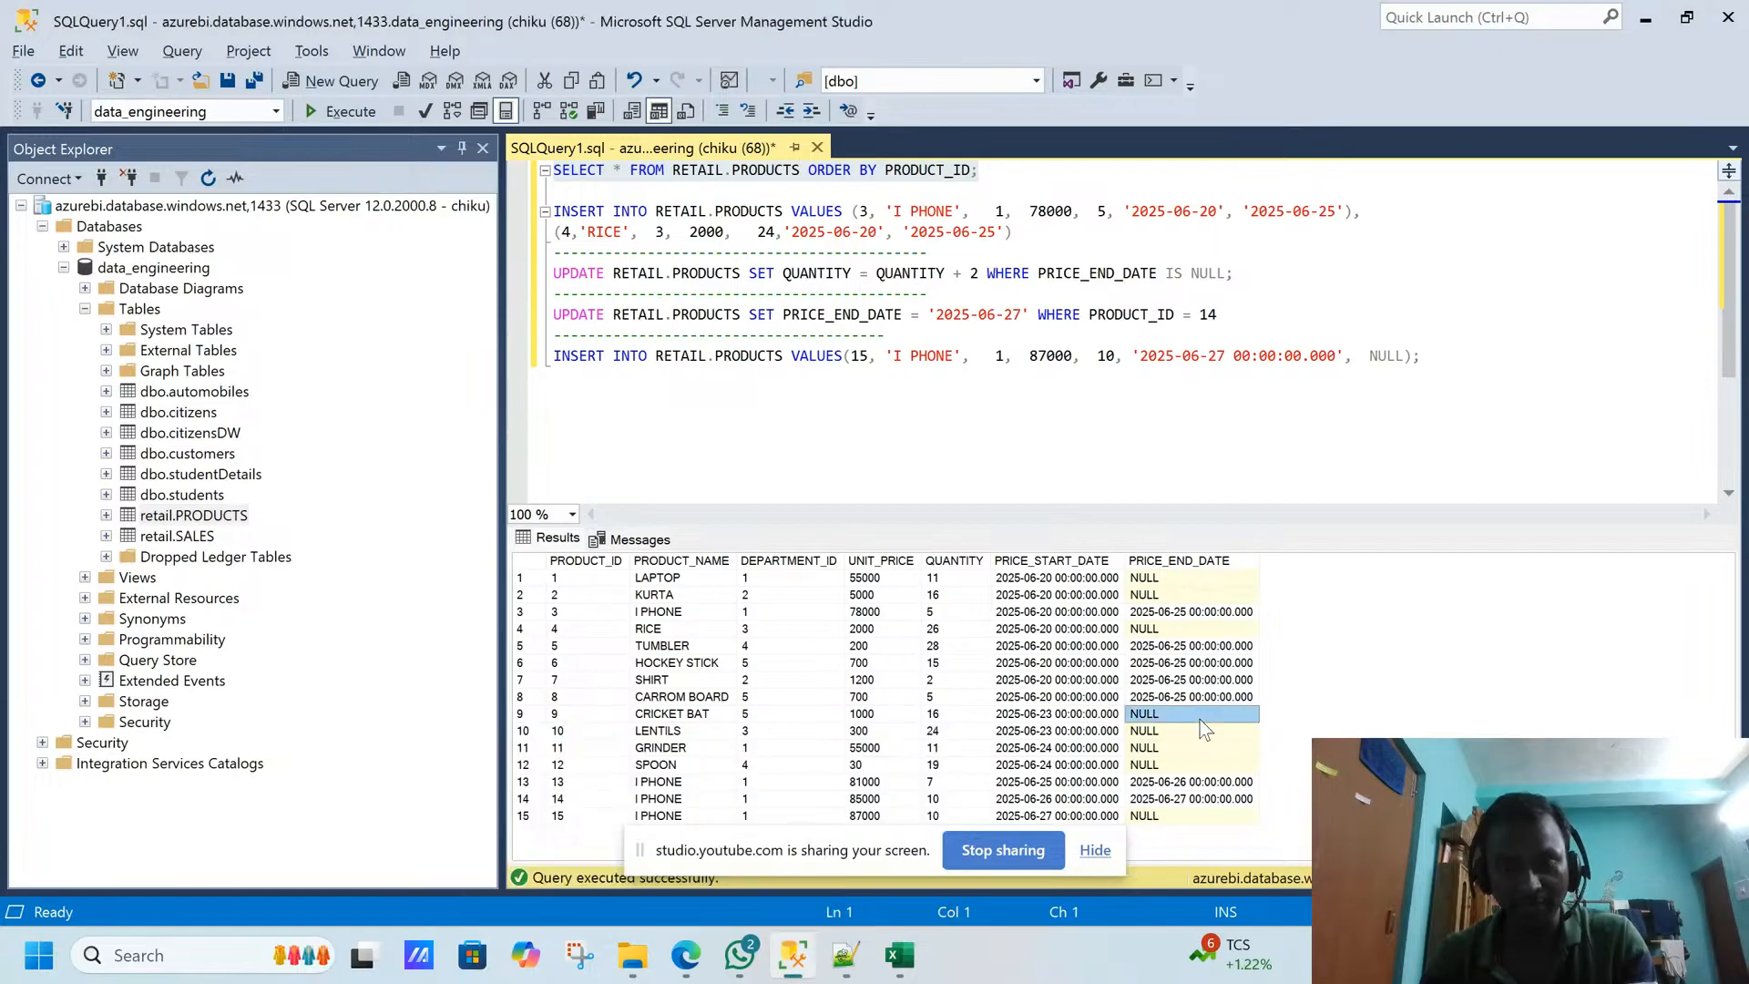
{"action": "left_click", "coordinate": [959, 580]}
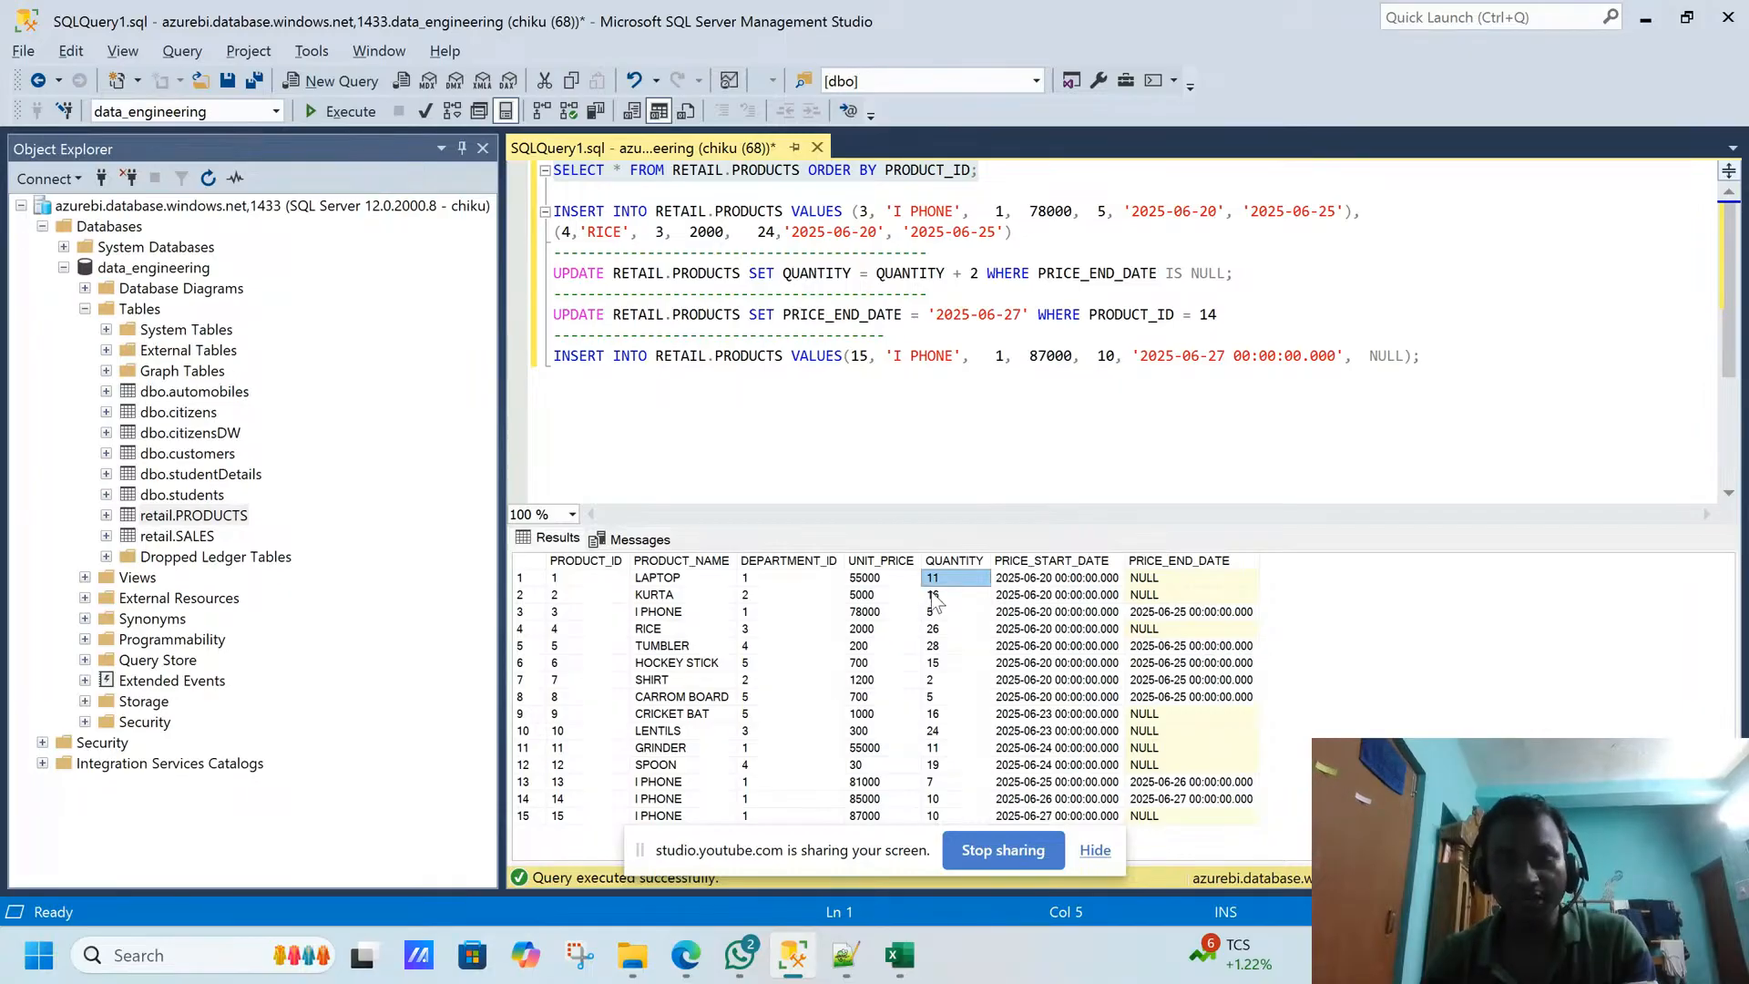
{"action": "left_click_drag", "start_coordinate": [934, 596], "coordinate": [934, 584]}
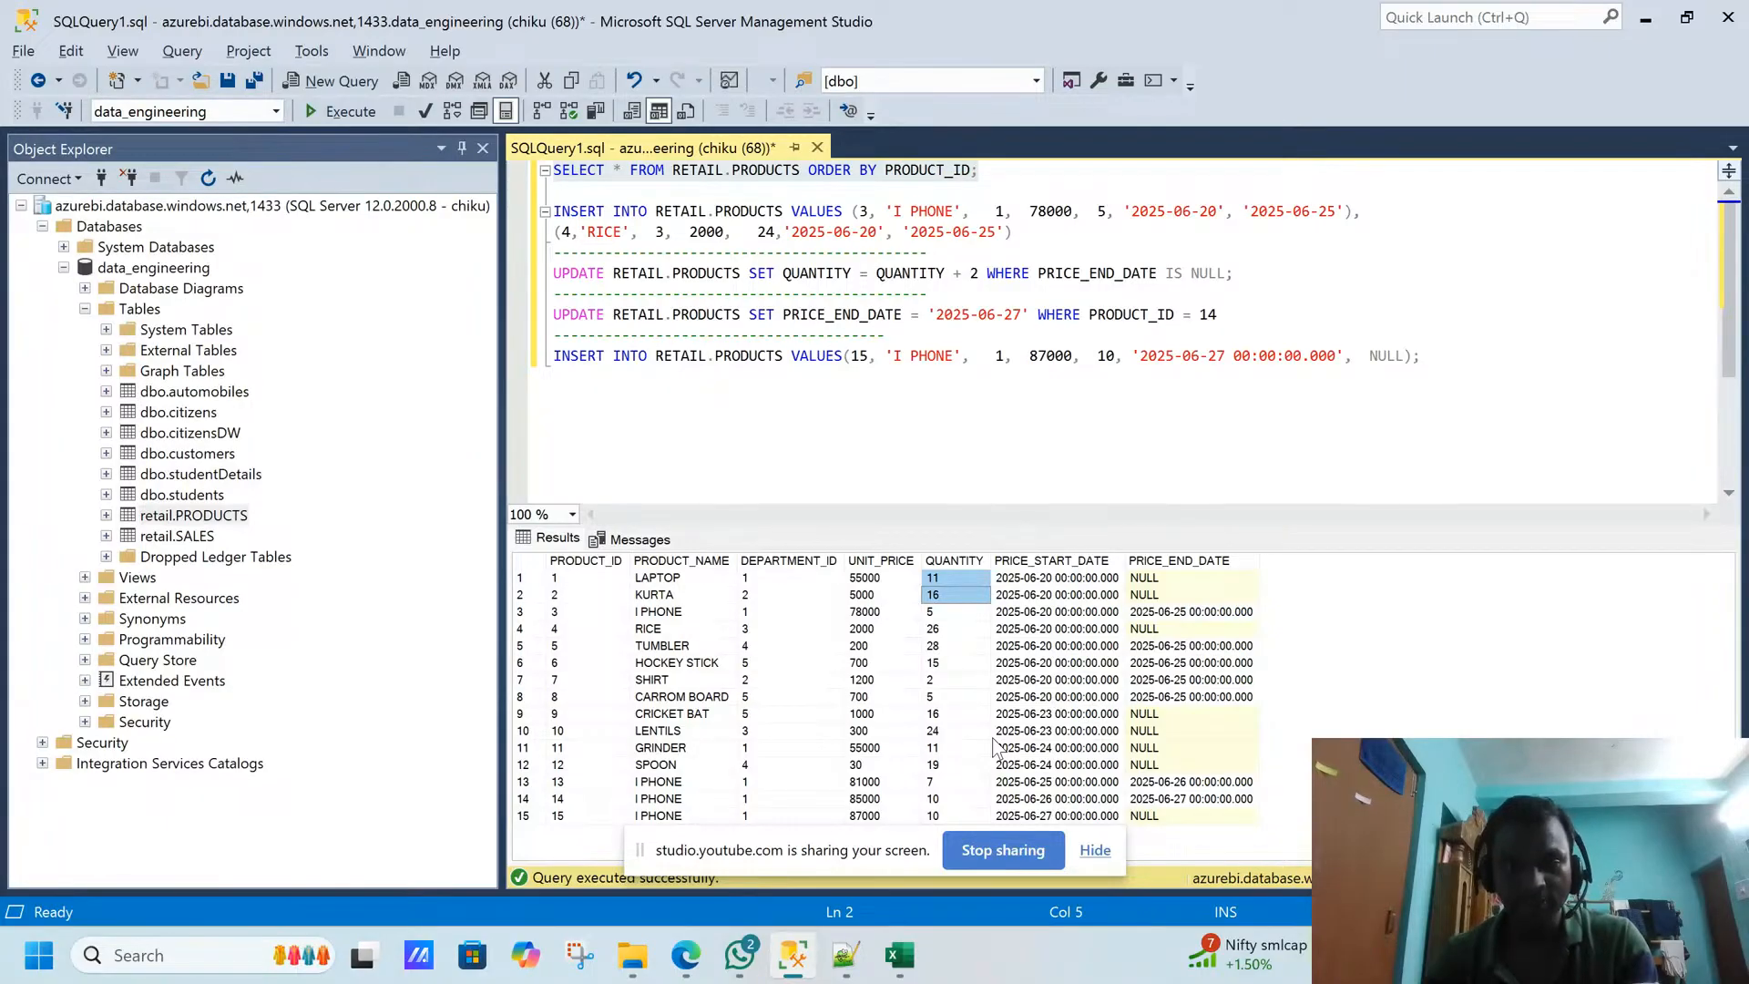
{"action": "left_click_drag", "start_coordinate": [687, 583], "coordinate": [1041, 823]}
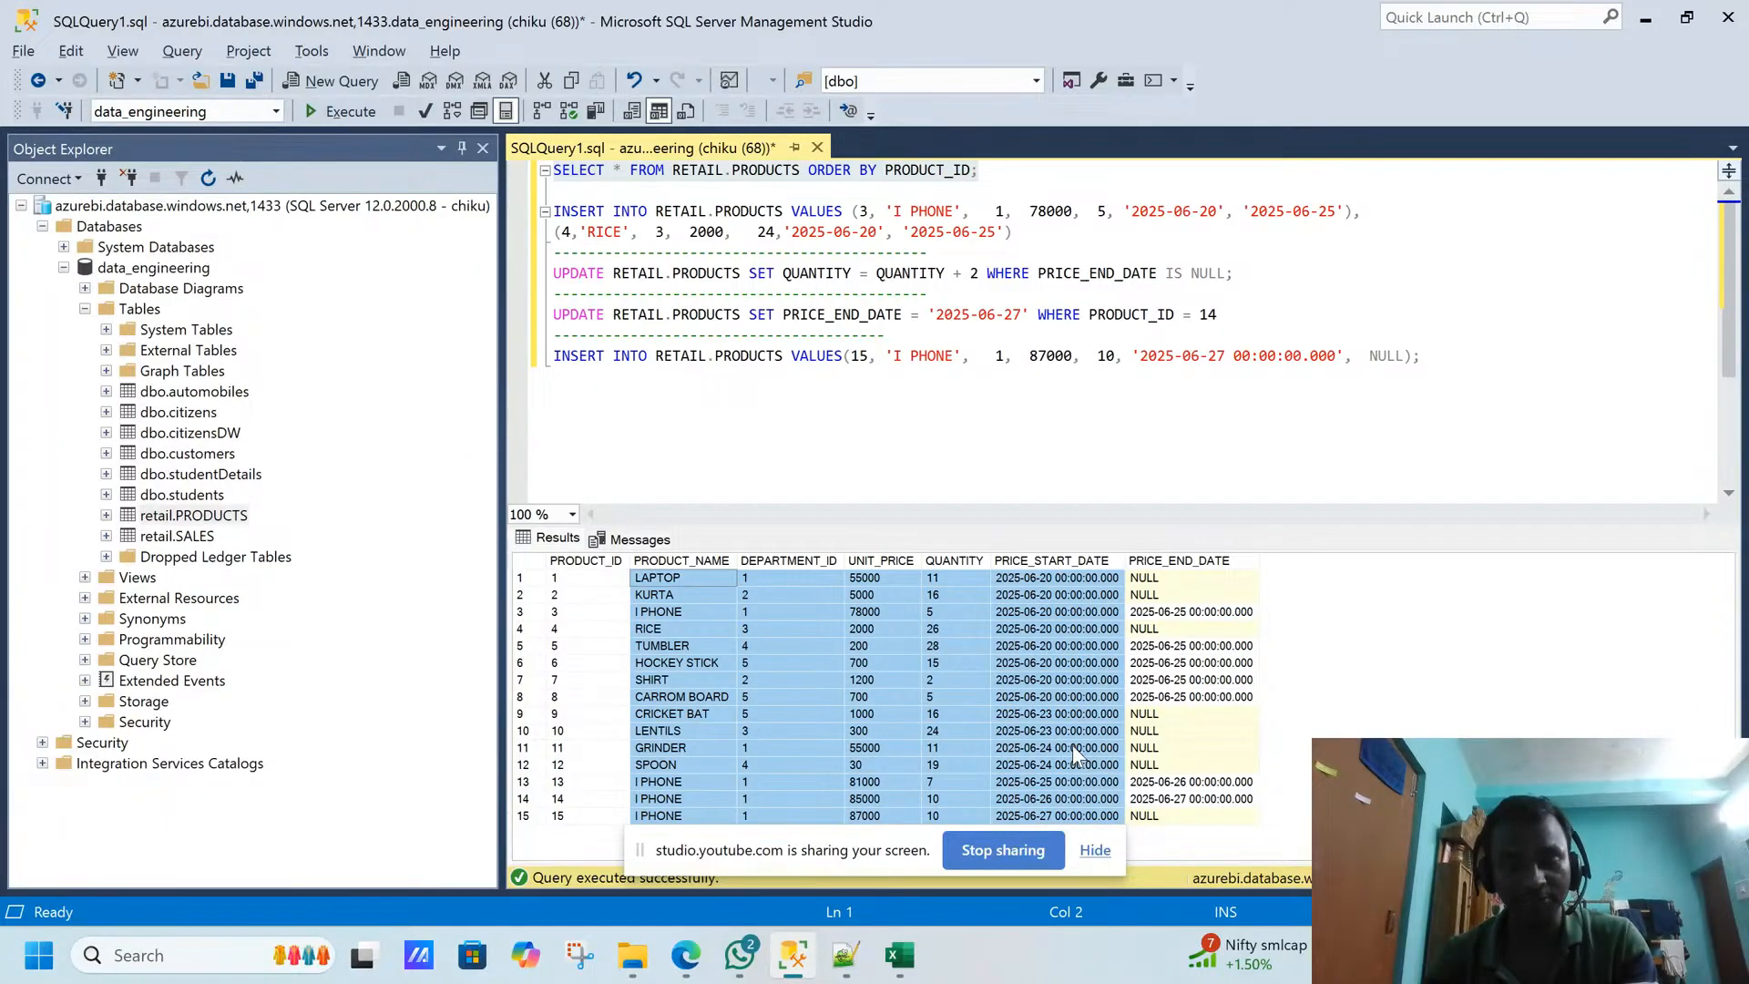
- Switch to Snowflake in the browser and sort the PRODUCTS table's data preview by PRODUCT_ID in ascending order
{"action": "mouse_move", "coordinate": [698, 942]}
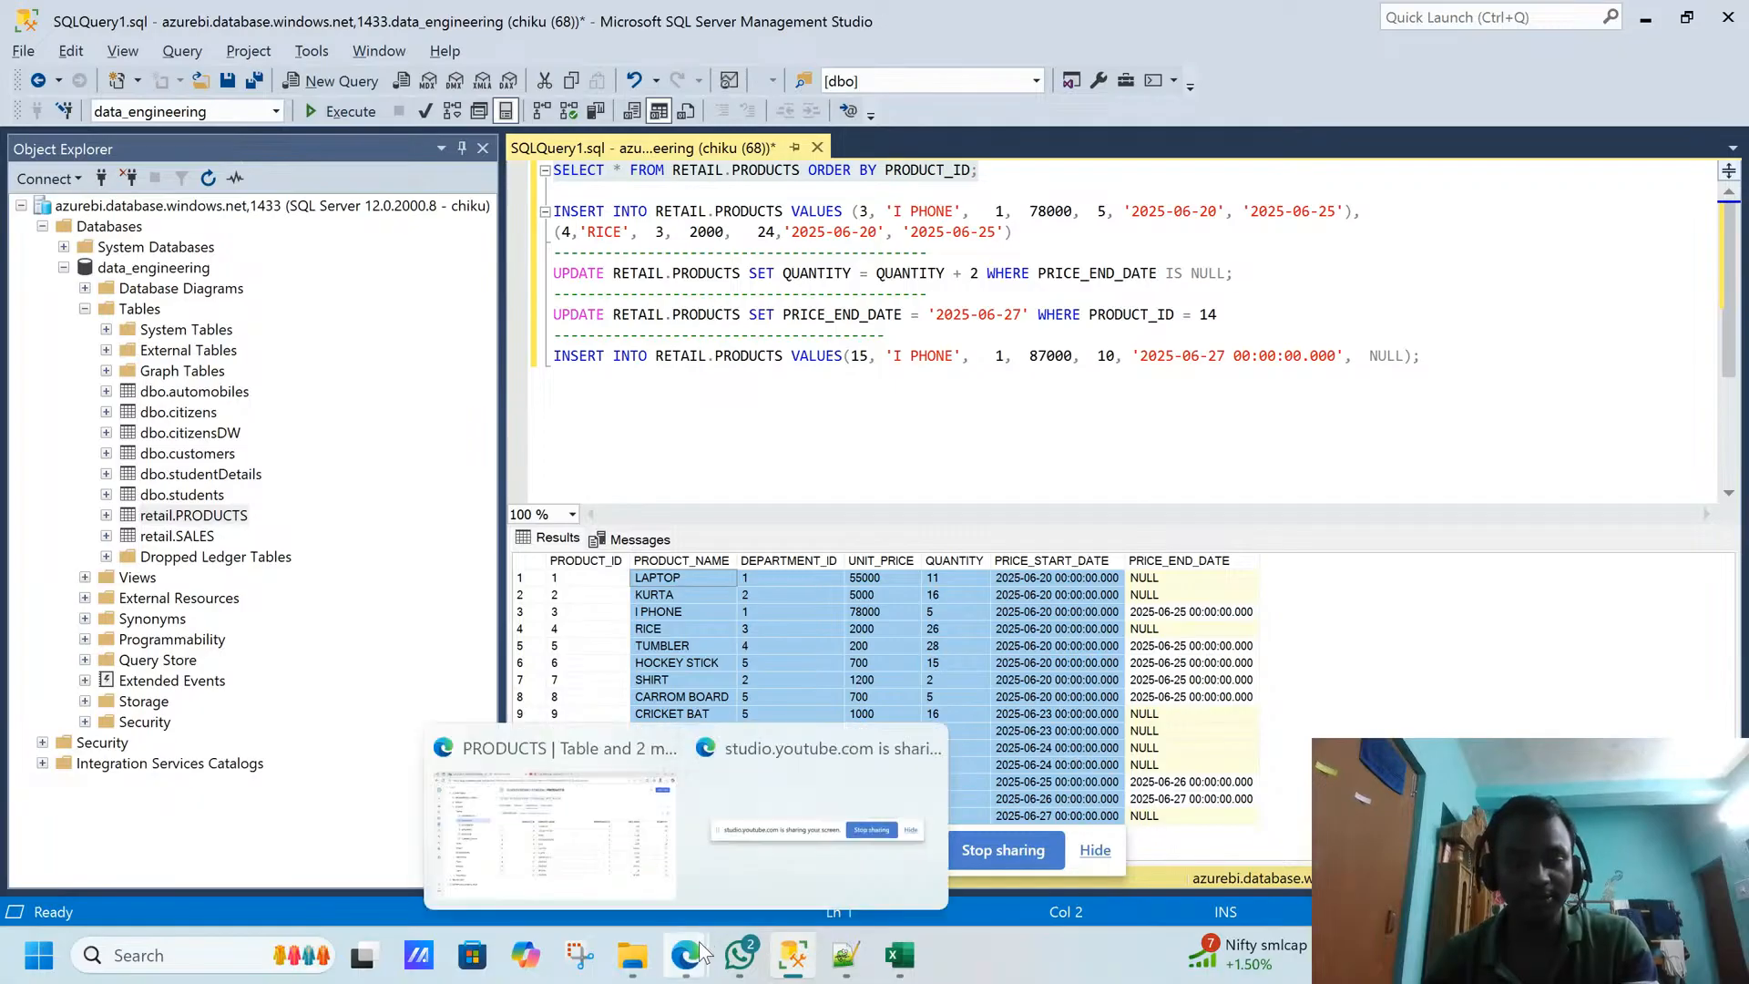
{"action": "left_click", "coordinate": [599, 853]}
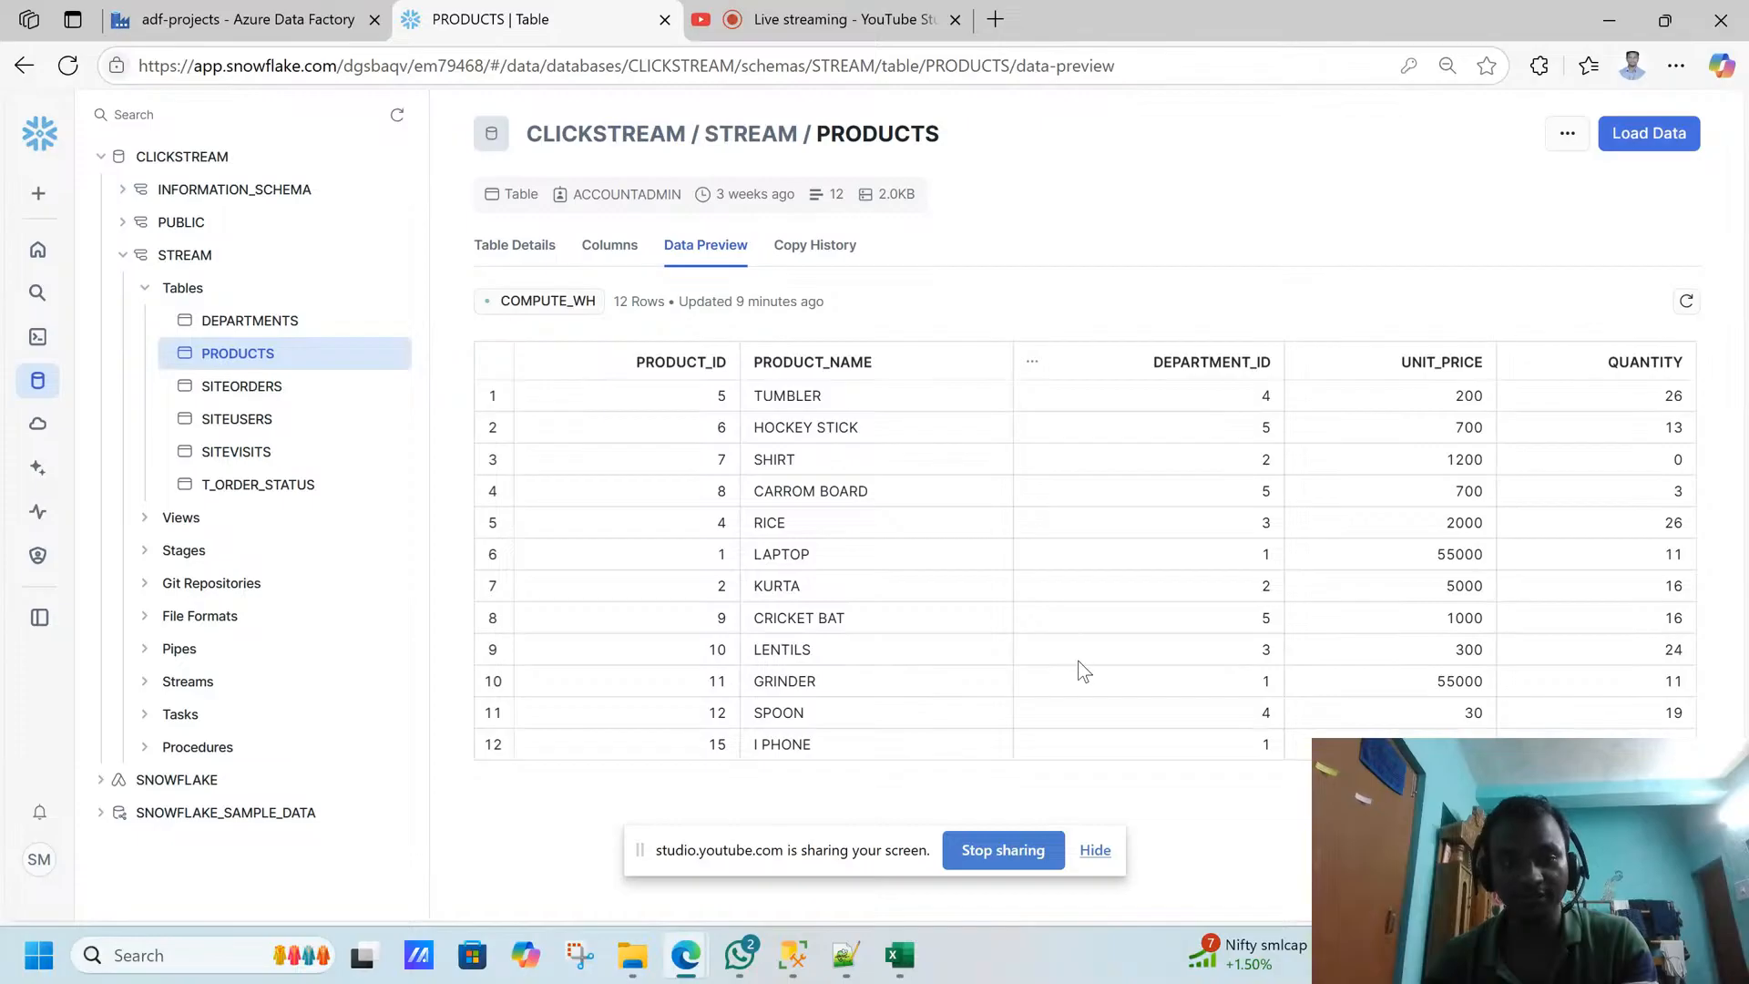
{"action": "left_click", "coordinate": [532, 362]}
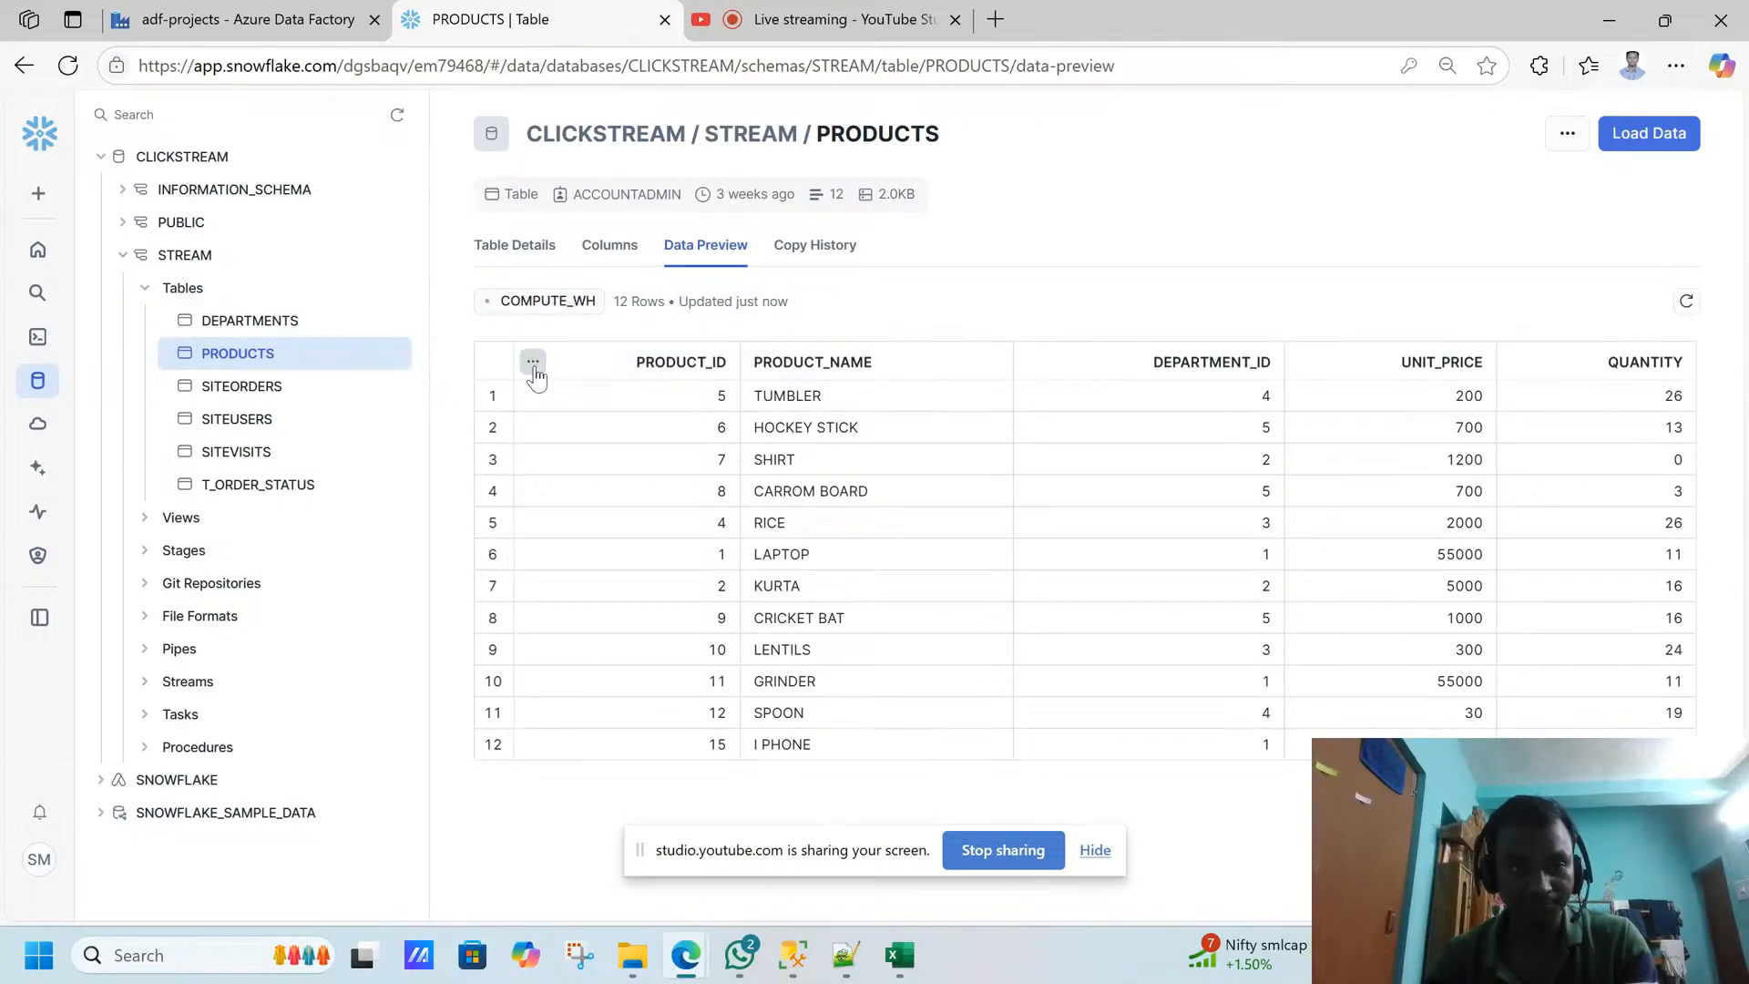
{"action": "left_click", "coordinate": [532, 363]}
{"action": "left_click", "coordinate": [535, 324]}
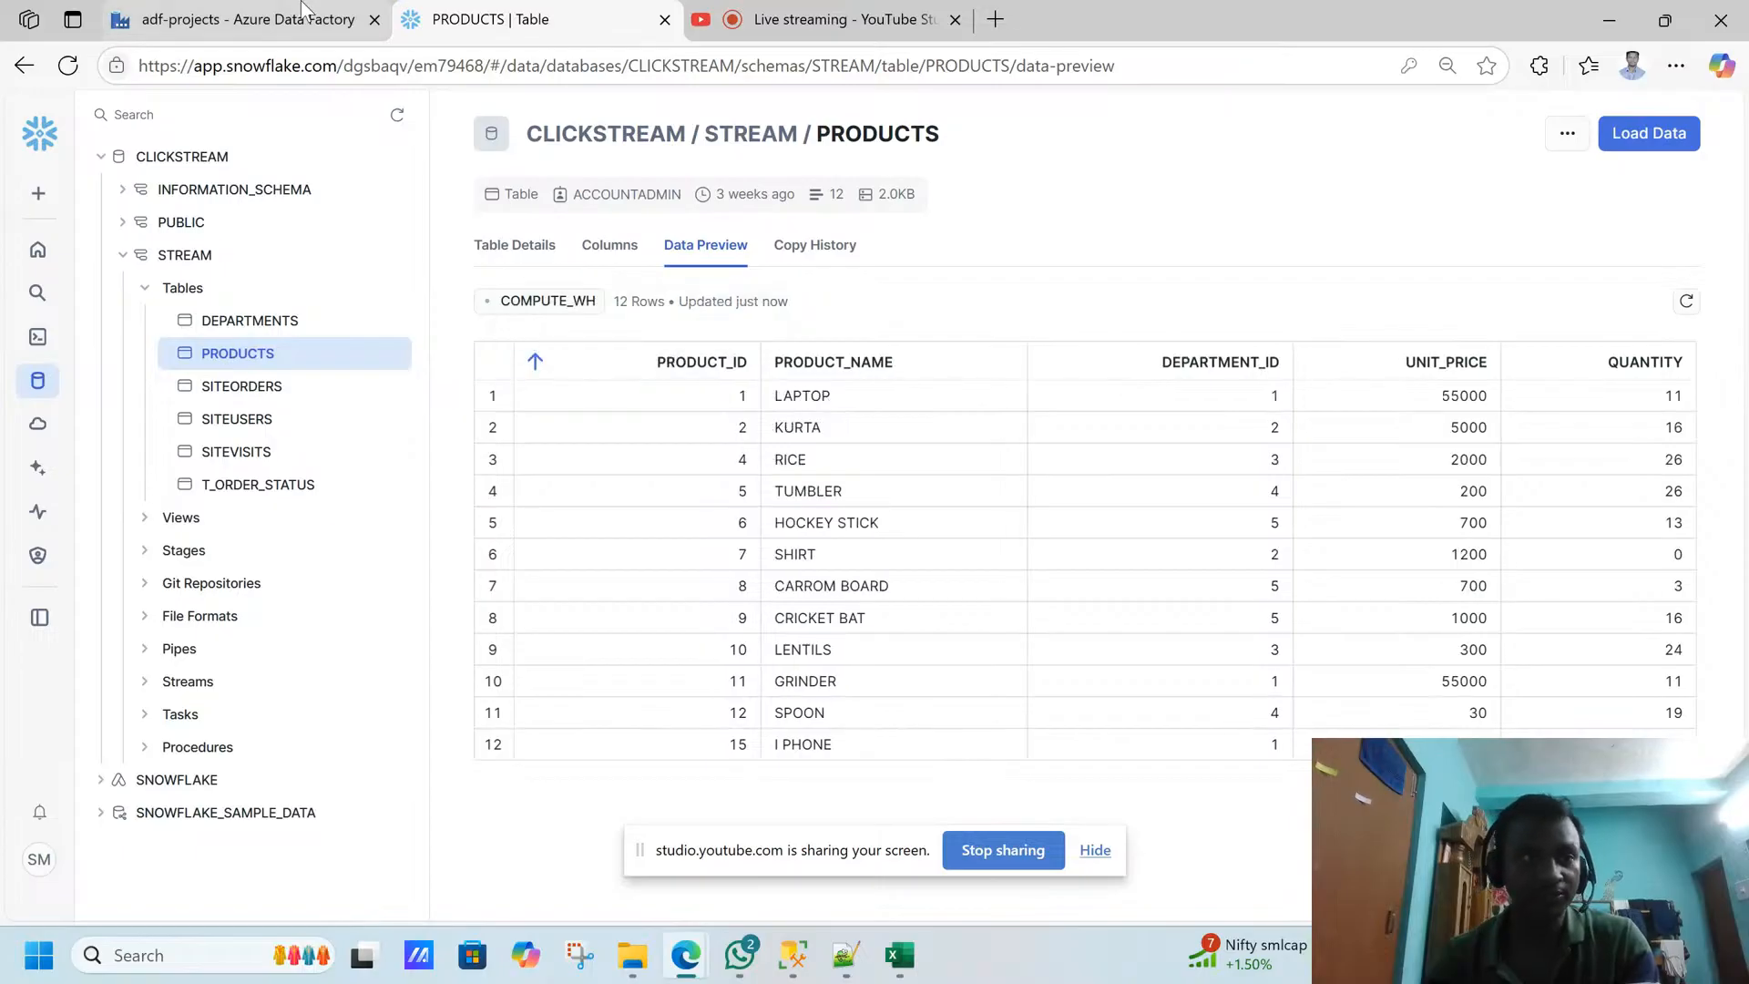
- Switch to Azure Data Factory, inspect the ls_snowflake linked service's settings, and close them without saving
{"action": "left_click", "coordinate": [232, 19]}
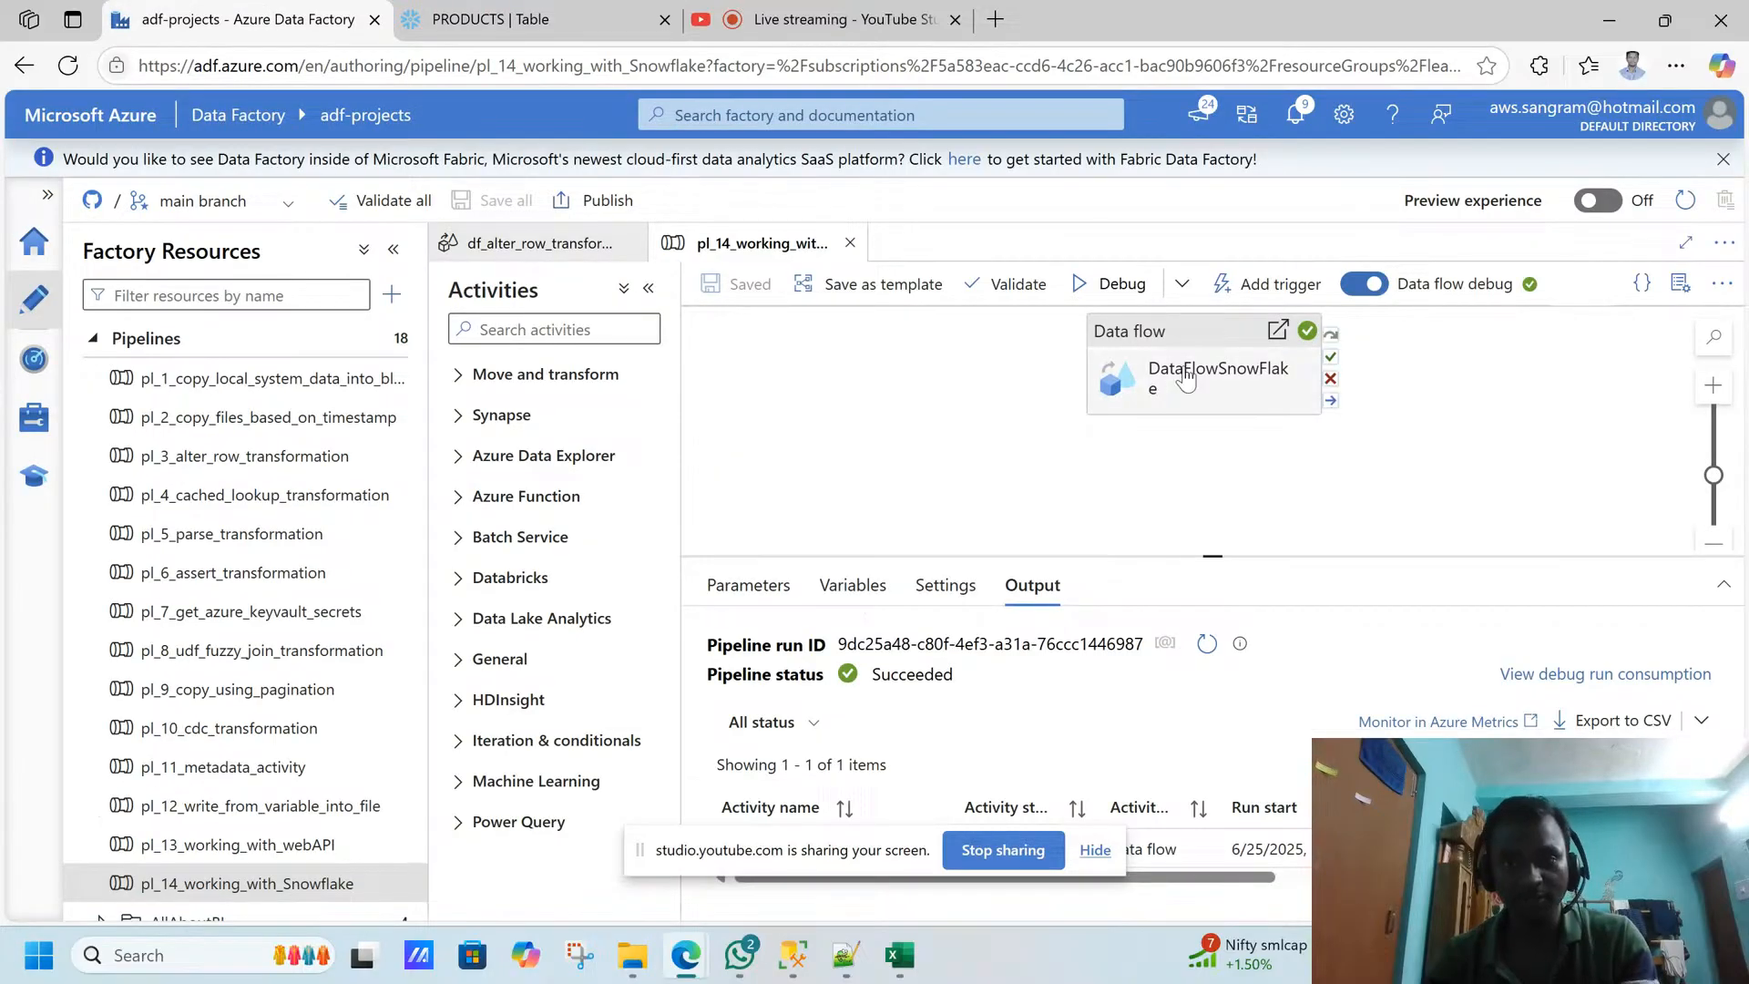
{"action": "left_click", "coordinate": [33, 421]}
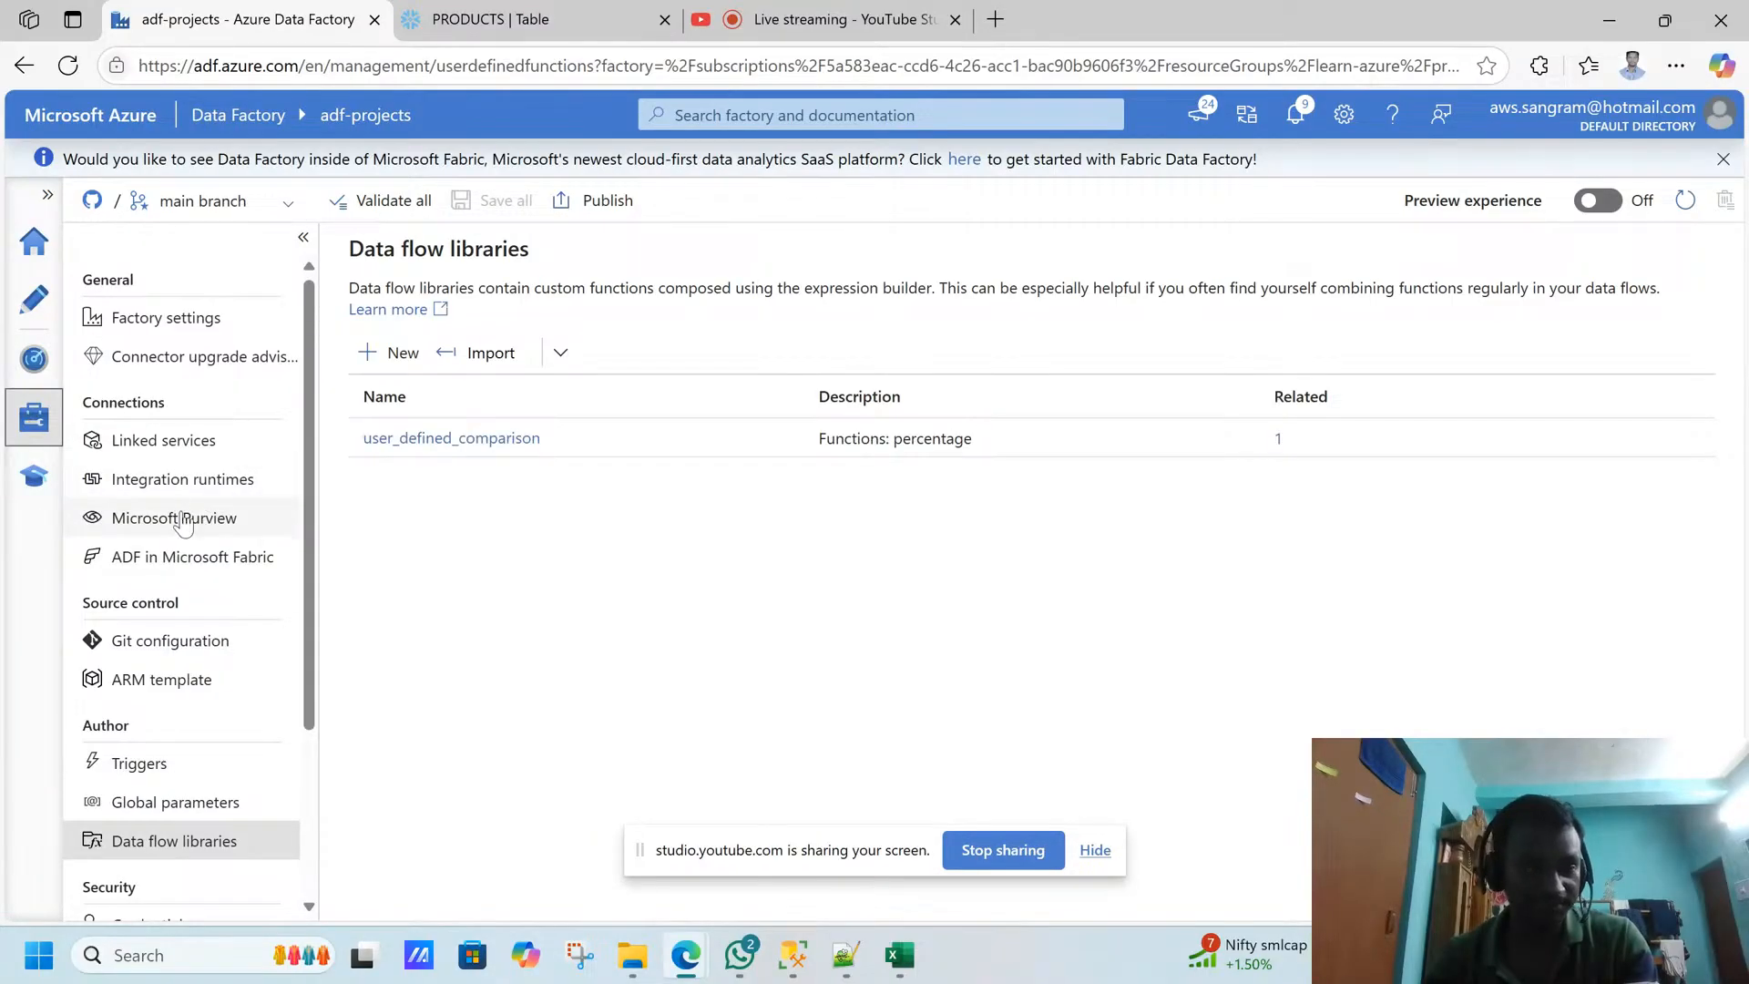
{"action": "left_click", "coordinate": [186, 442]}
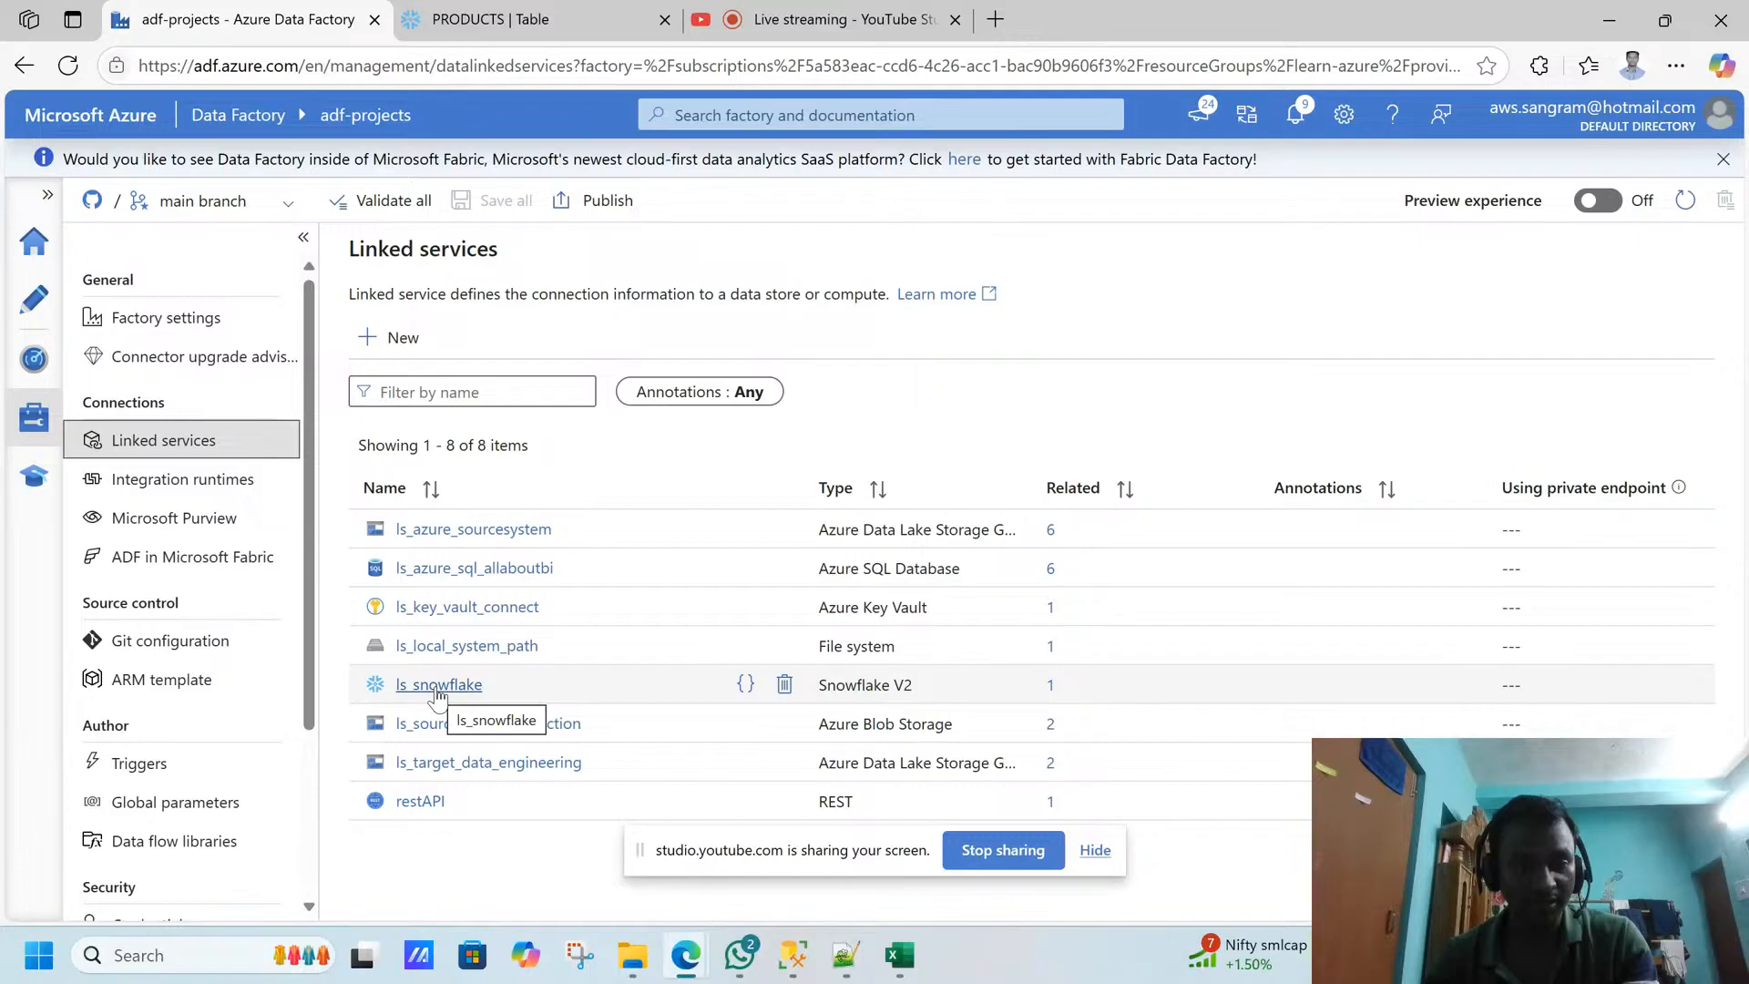
{"action": "left_click", "coordinate": [438, 689]}
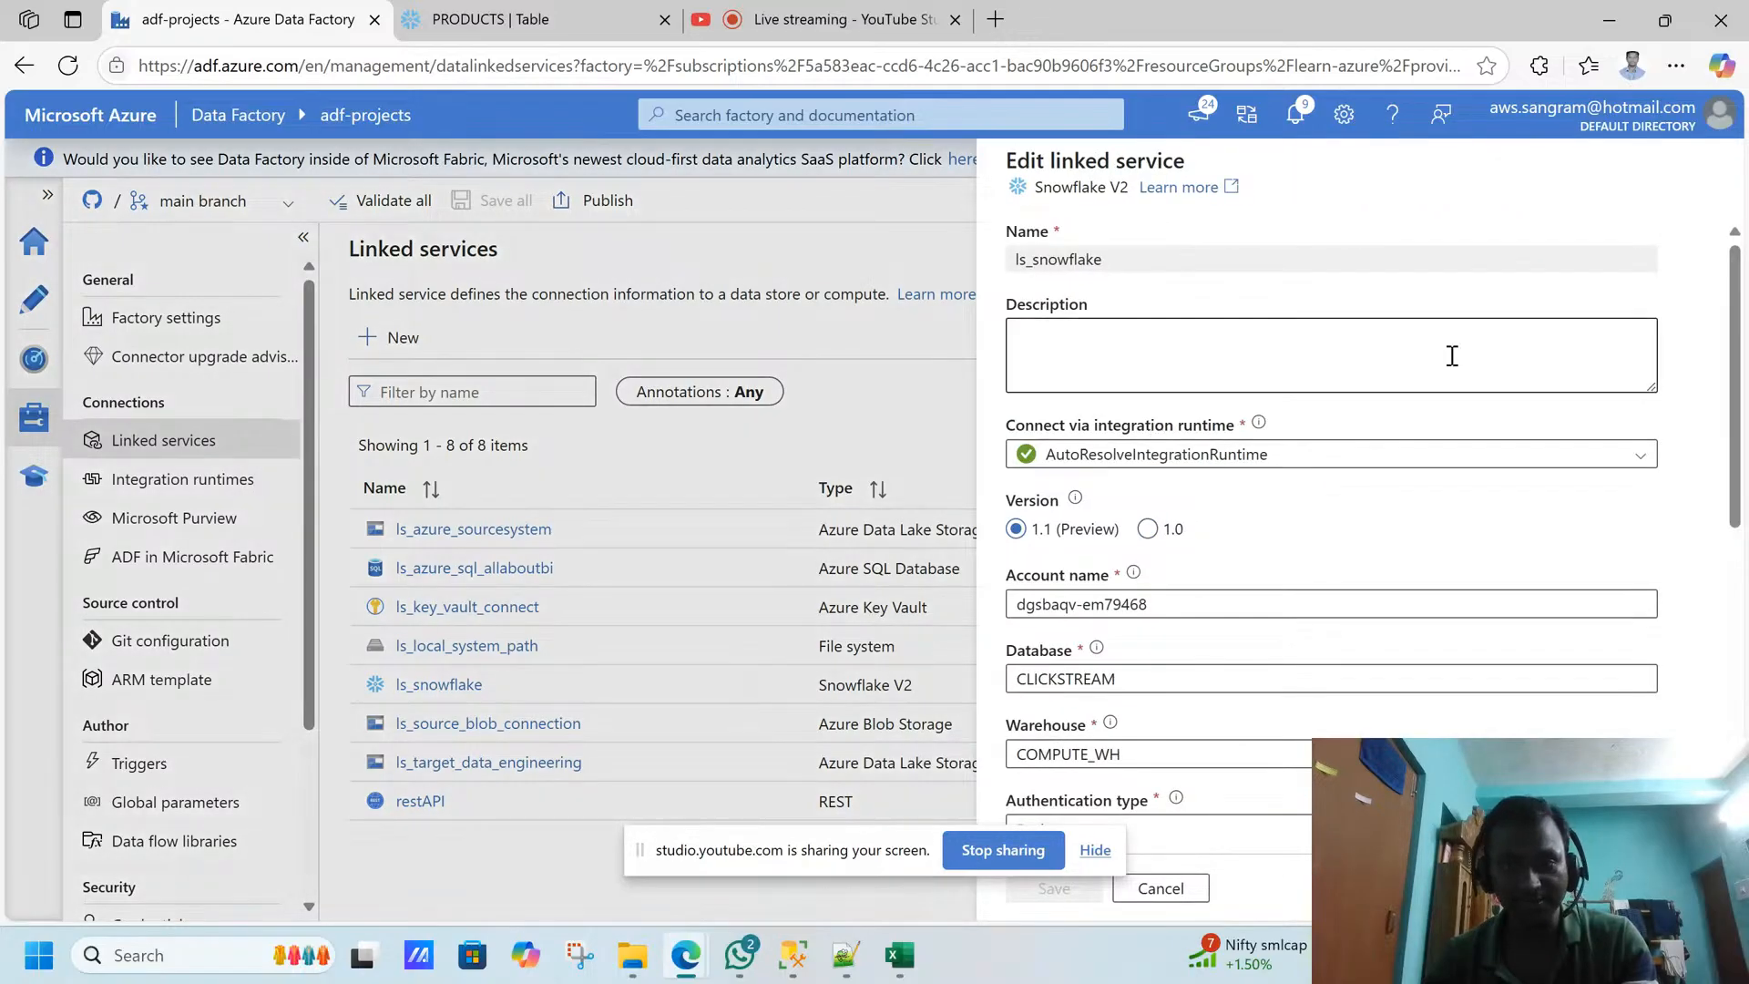
{"action": "left_click", "coordinate": [1452, 356]}
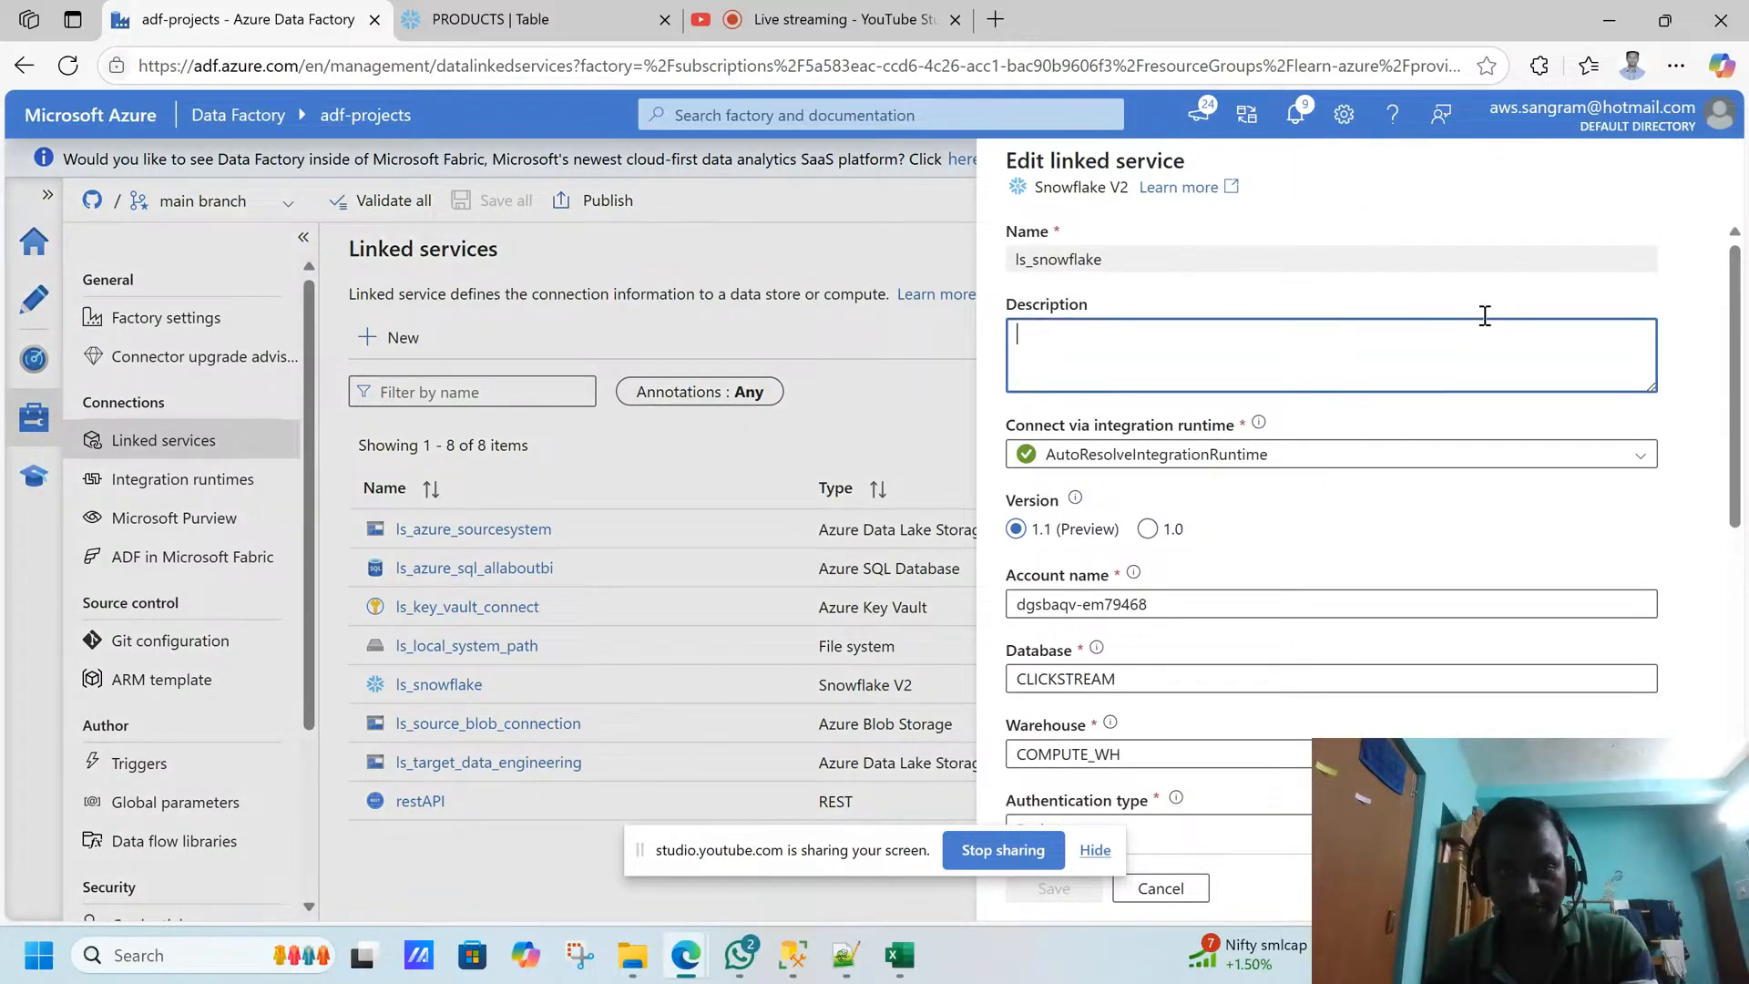
{"action": "left_click_drag", "start_coordinate": [1735, 307], "coordinate": [1705, 265]}
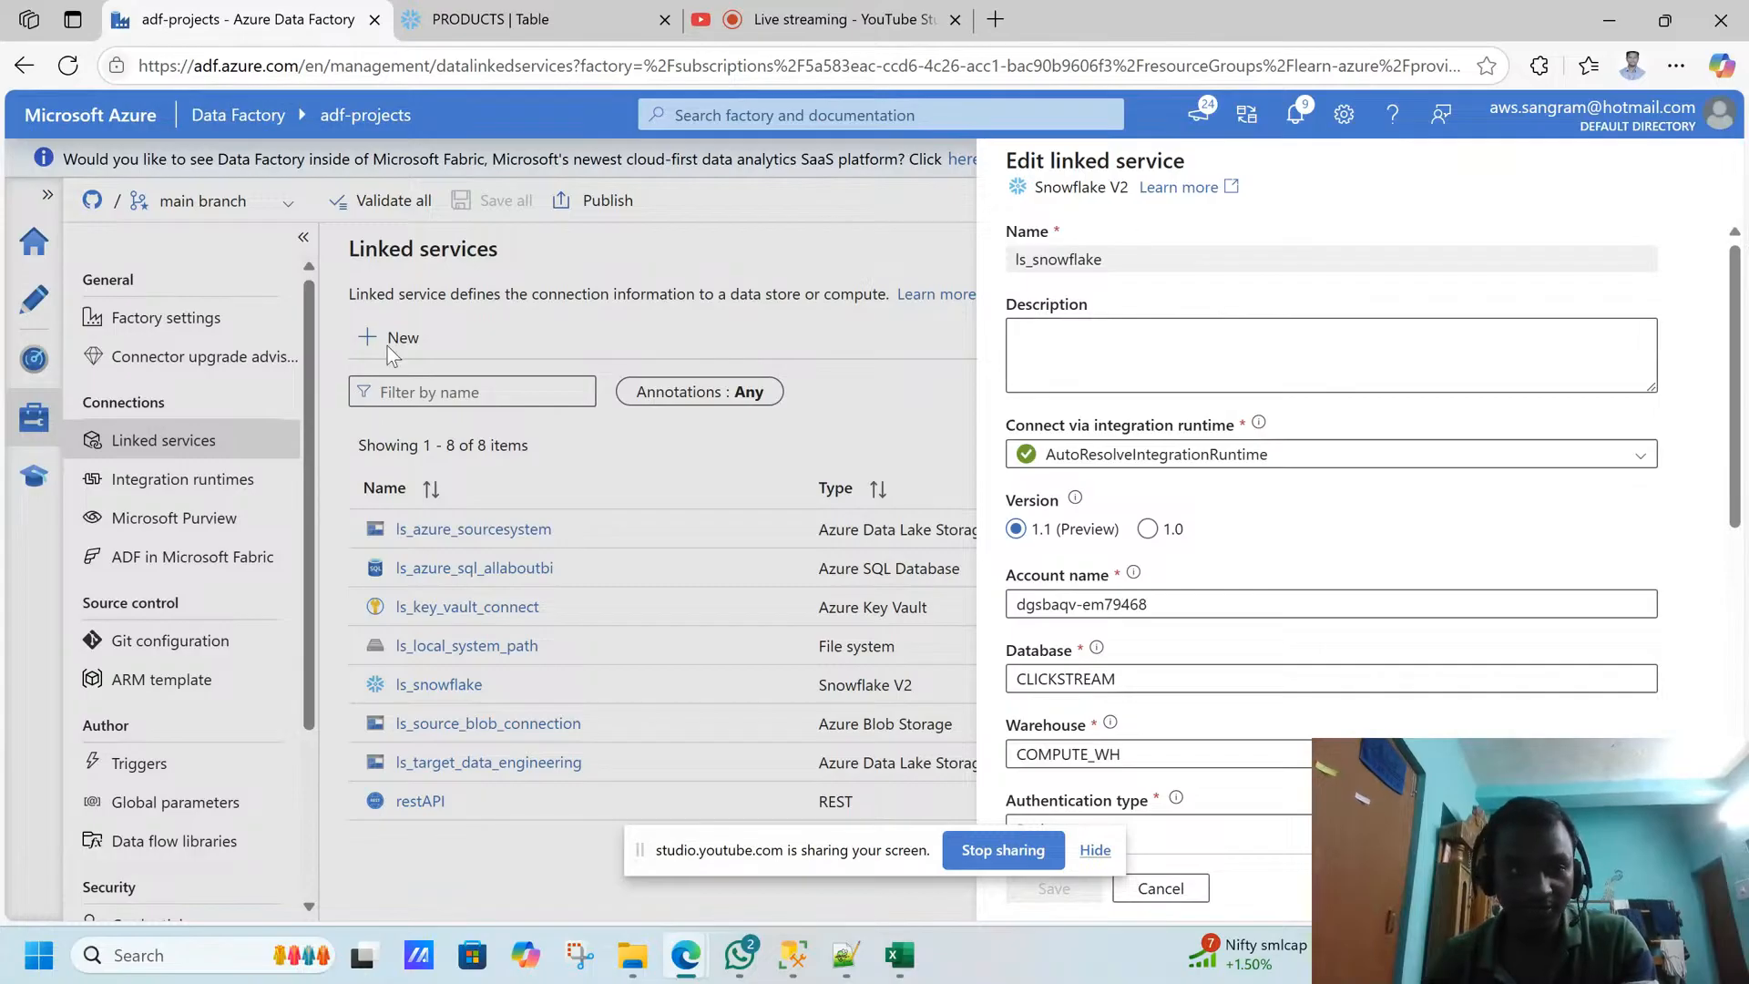
{"action": "key", "text": "ctrl+a"}
{"action": "left_click", "coordinate": [1160, 888]}
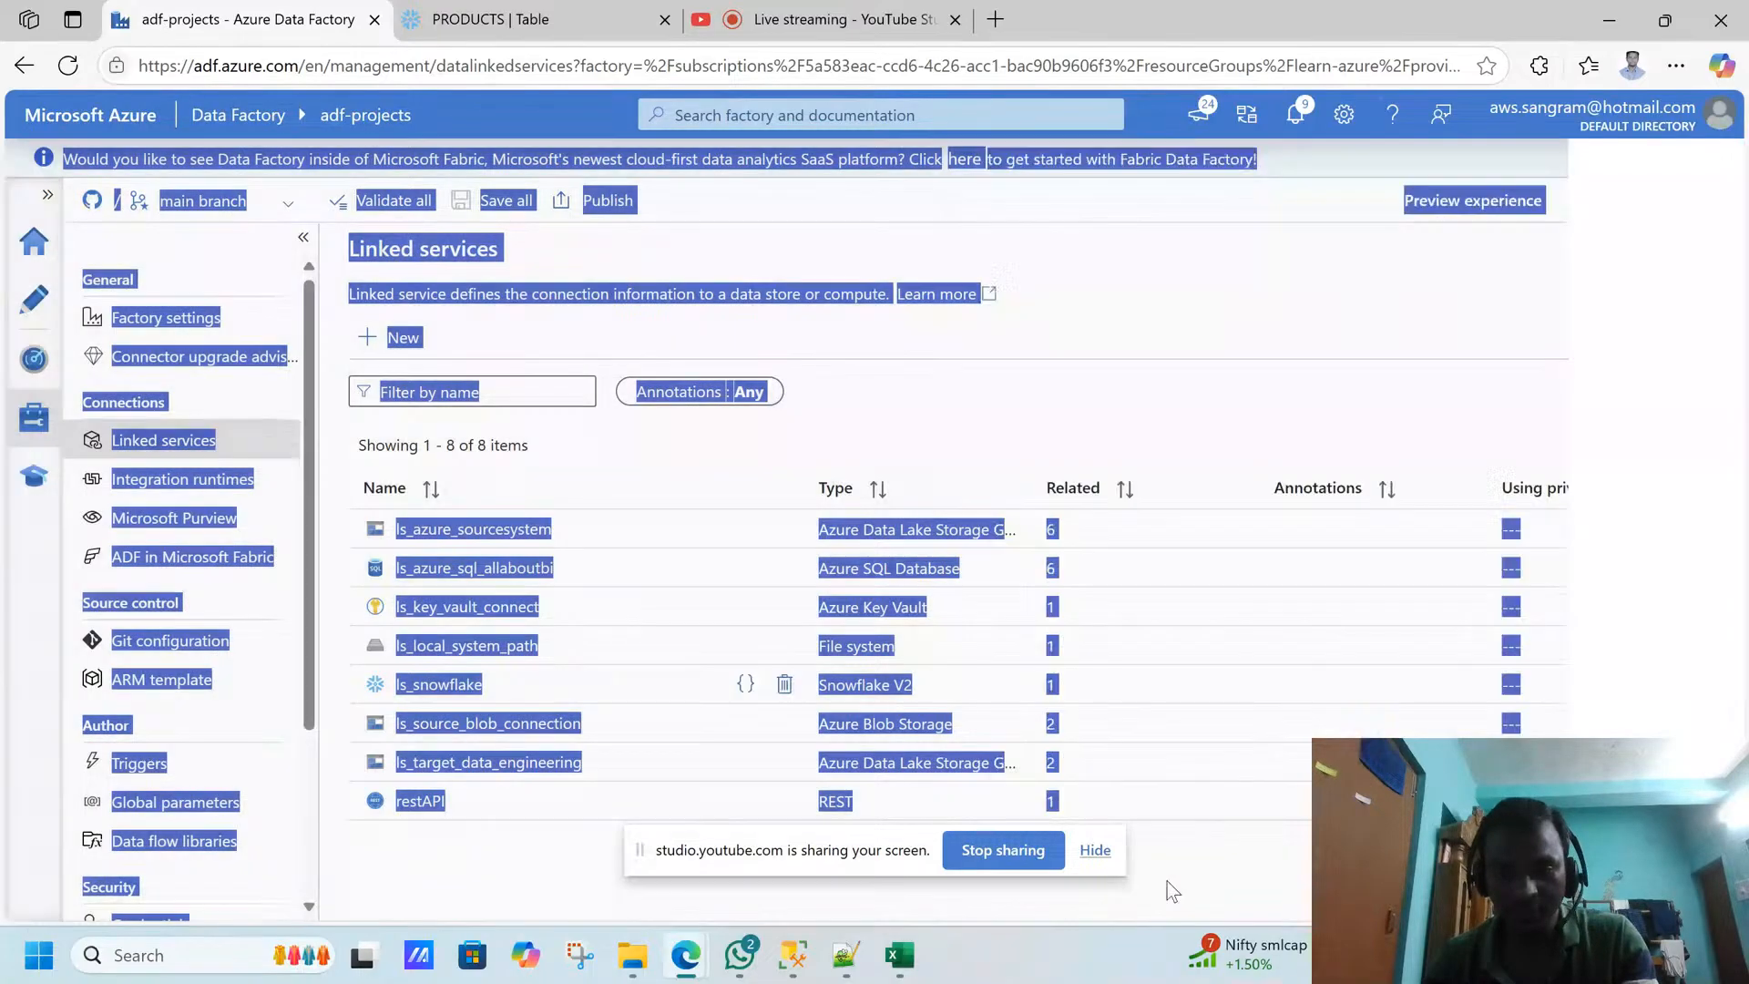
- Start a new linked service, search the data stores for snowflake, select Snowflake V2 (Recommended), and cancel the creation
{"action": "left_click", "coordinate": [407, 342]}
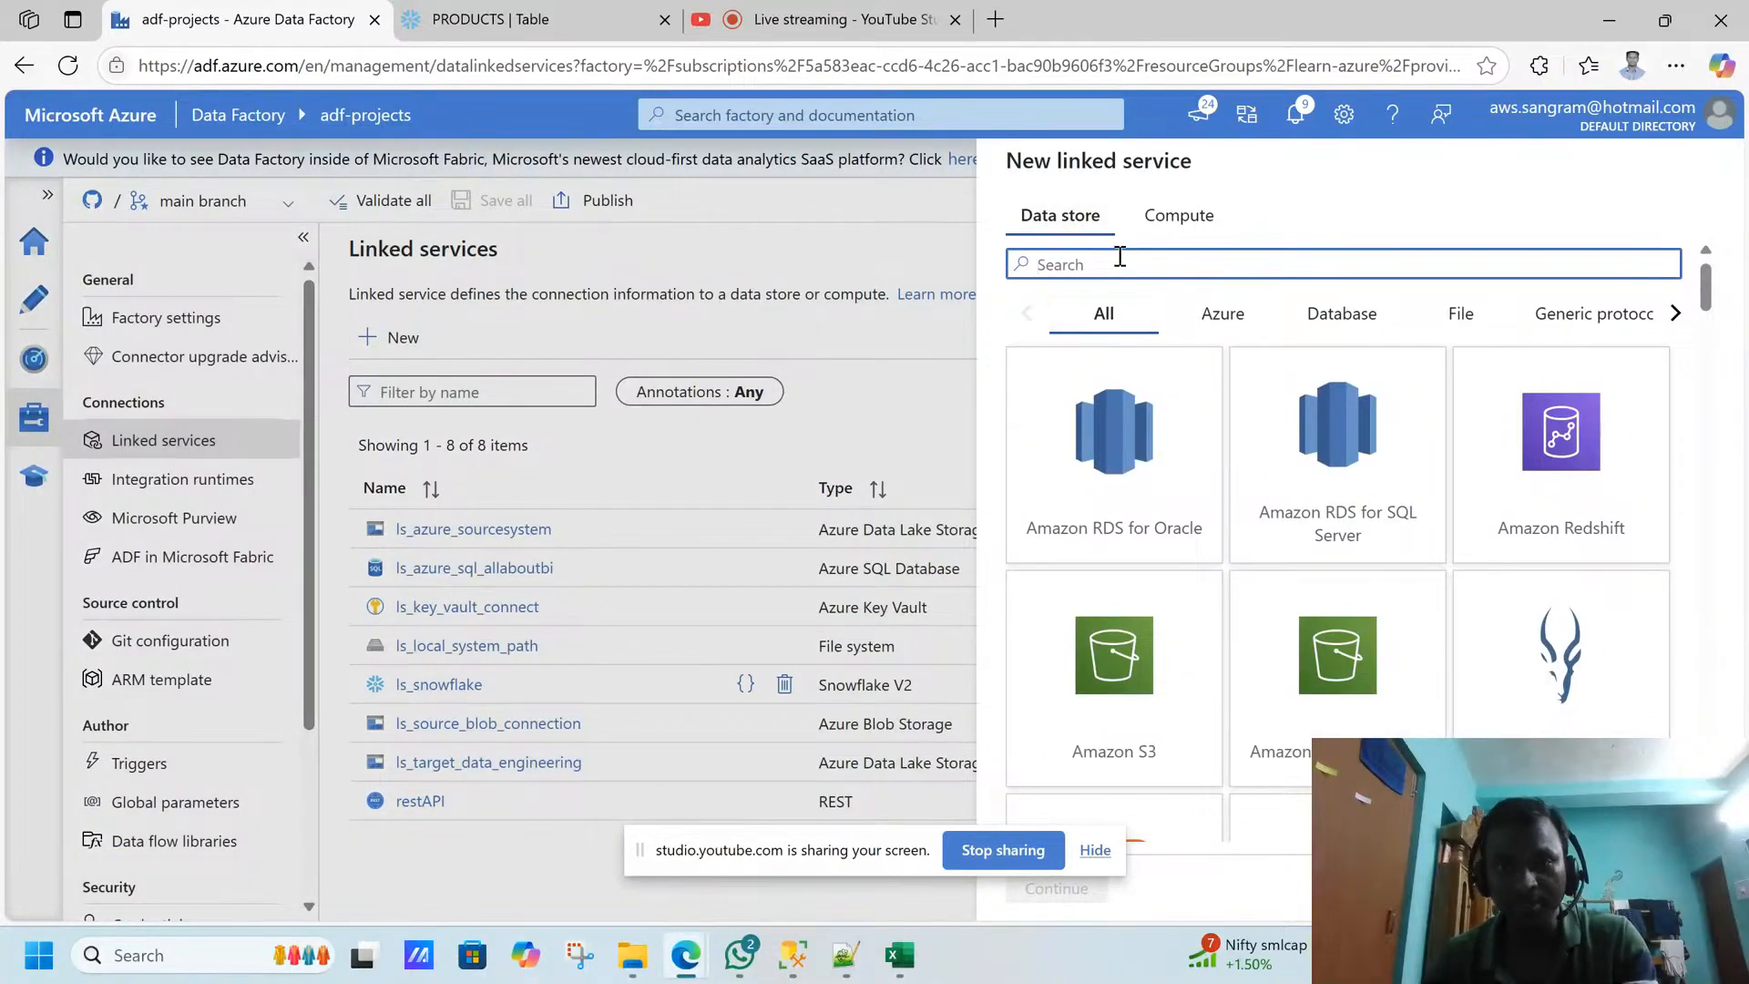
{"action": "type", "text": "snowflake"}
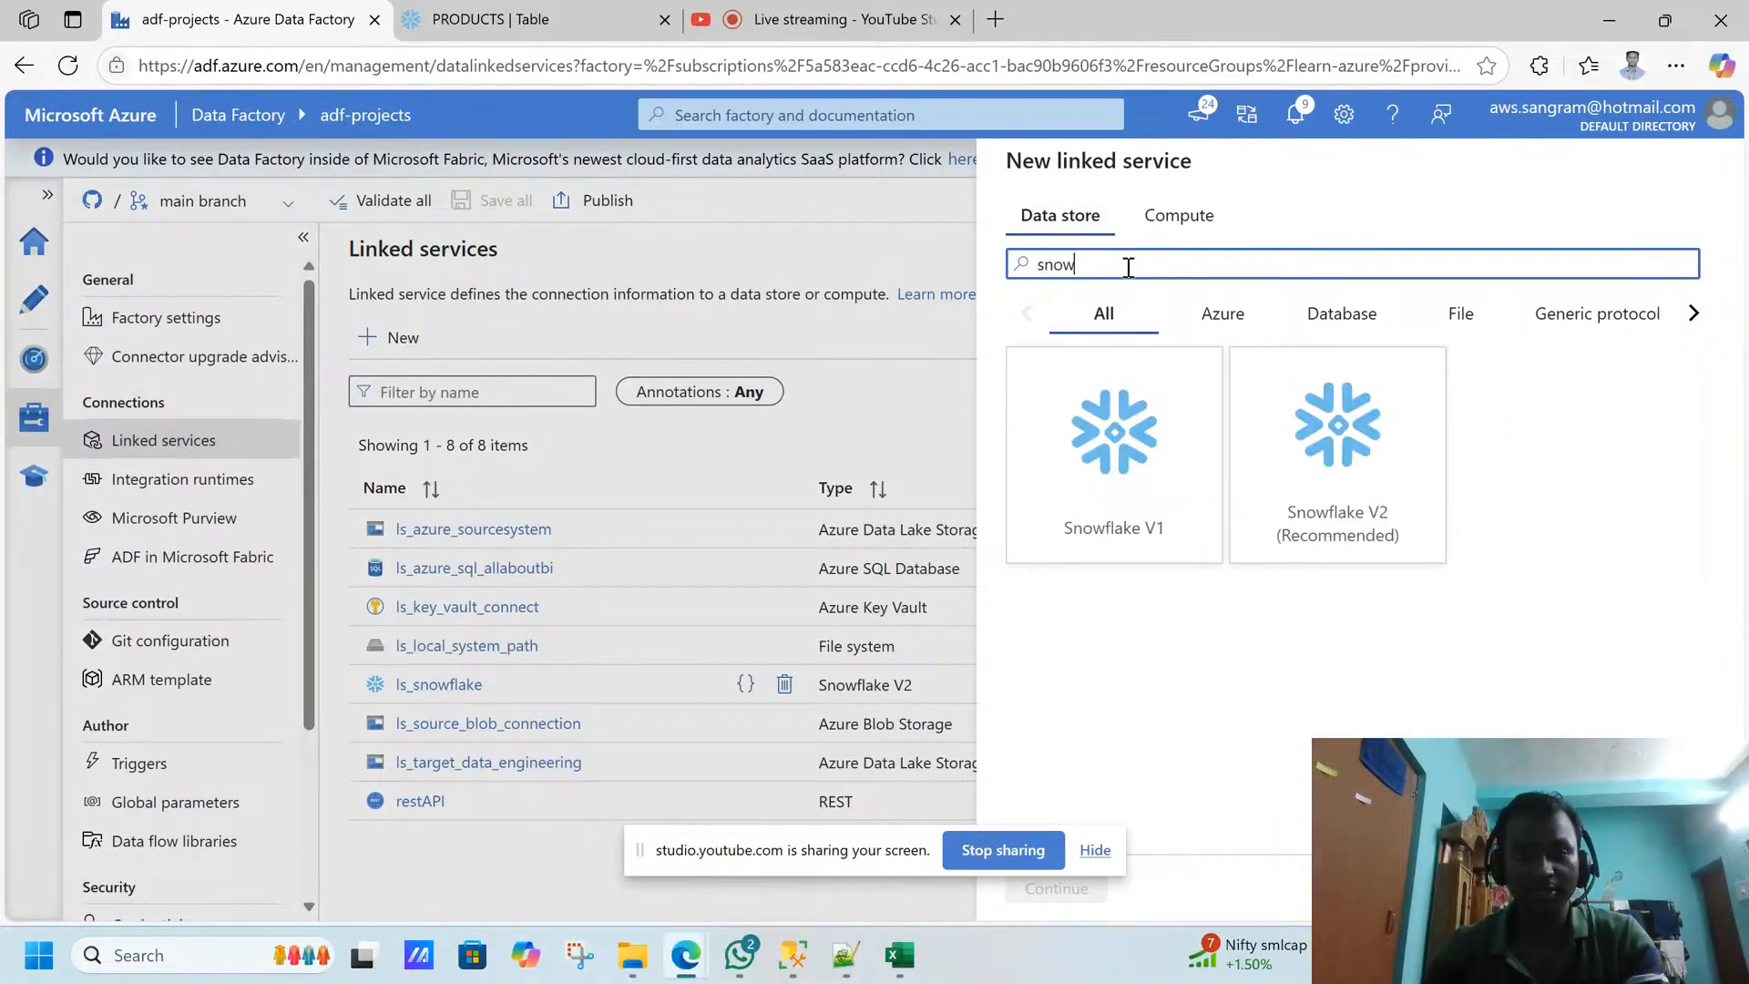
{"action": "left_click", "coordinate": [1342, 500]}
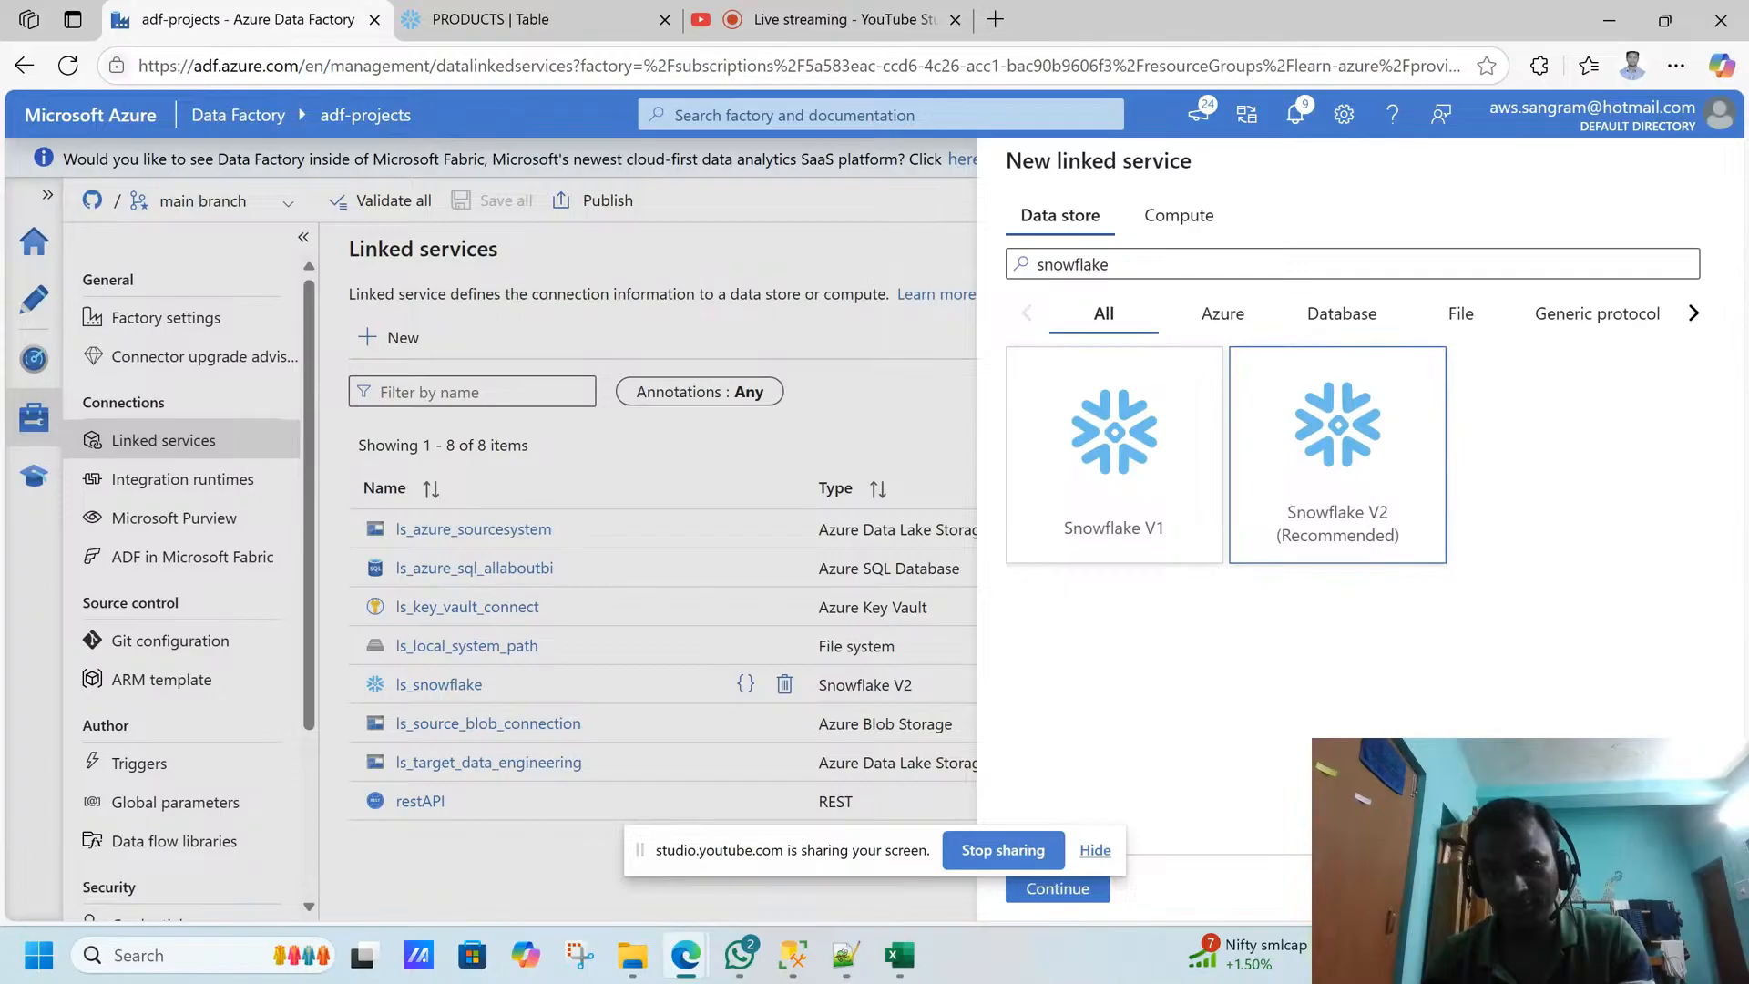
{"action": "key", "text": "Escape"}
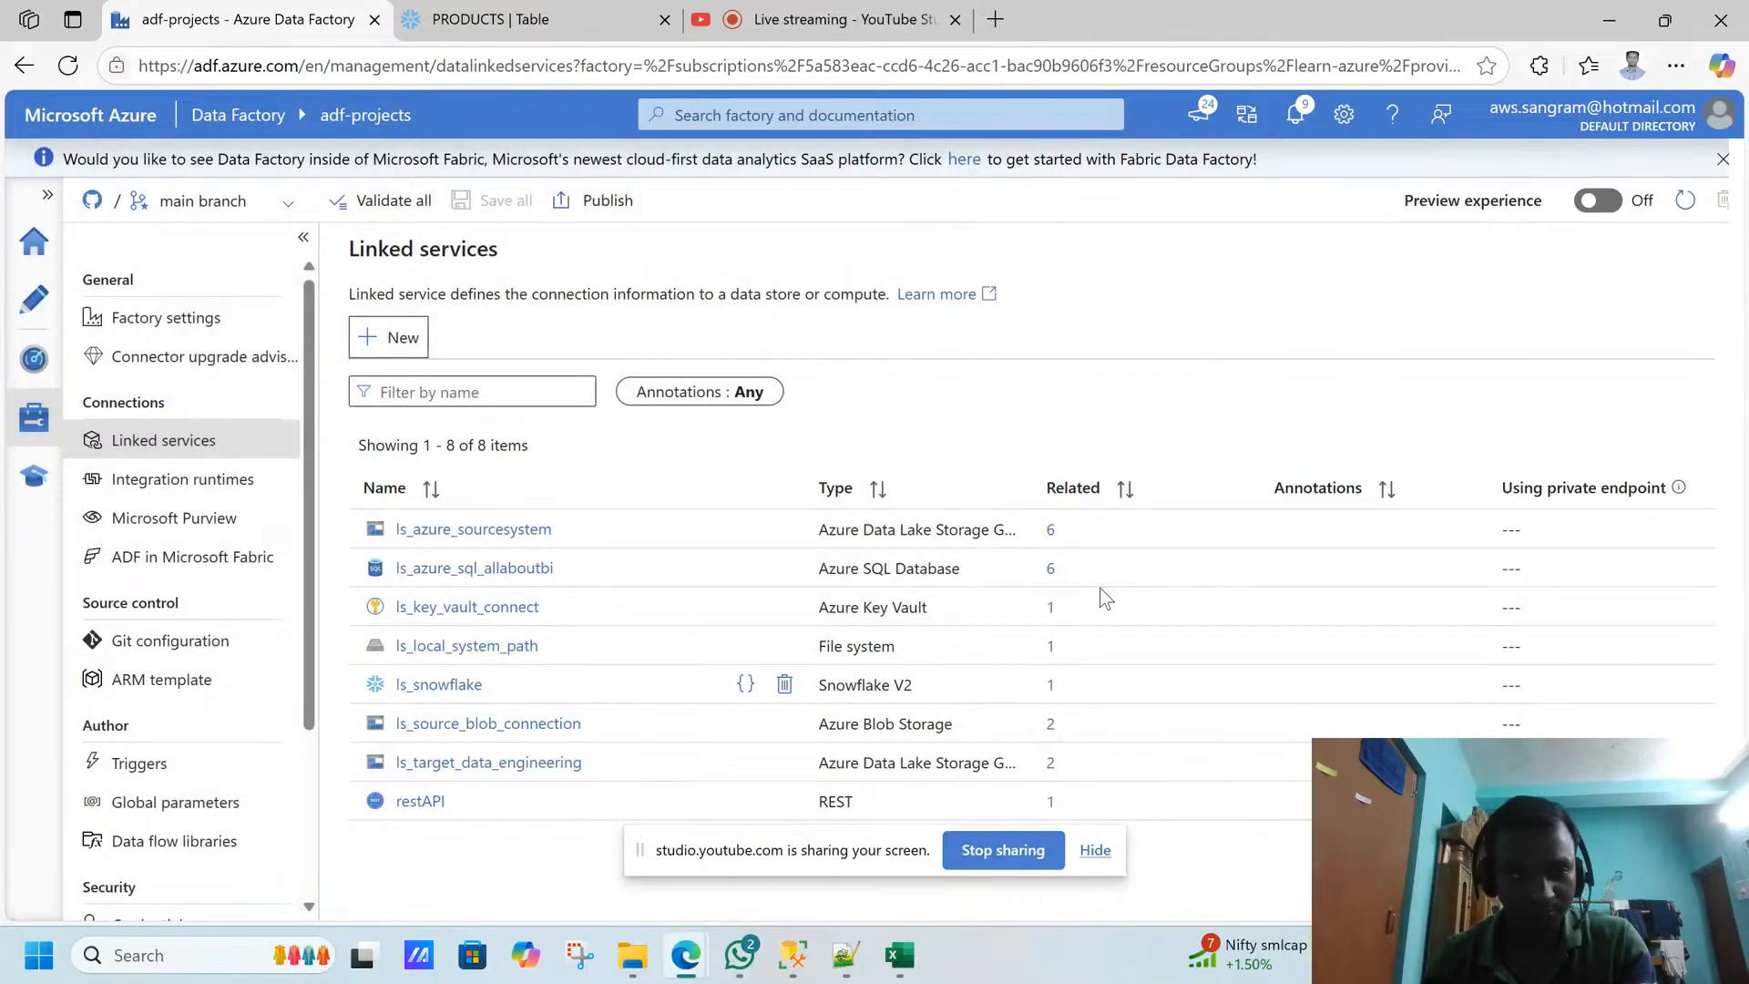
- Reopen the ls_snowflake linked service and review its connection settings, including how its account name is composed
{"action": "left_click", "coordinate": [437, 696]}
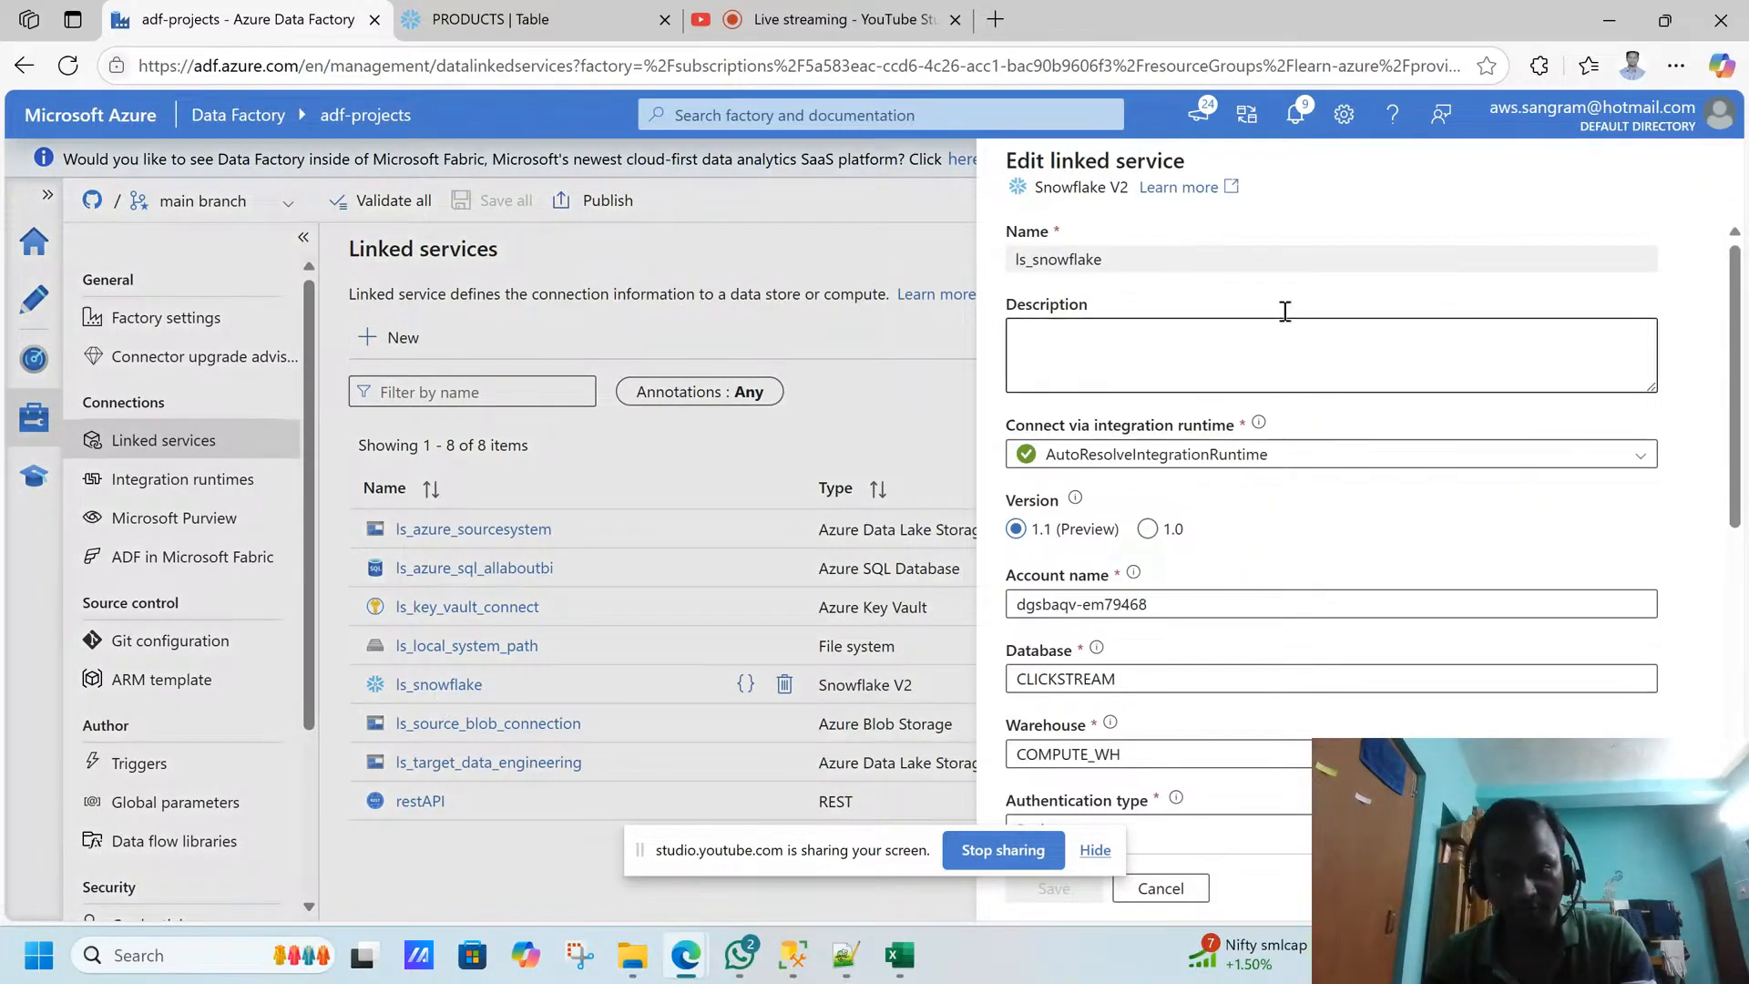
{"action": "left_click_drag", "start_coordinate": [1744, 330], "coordinate": [1731, 425]}
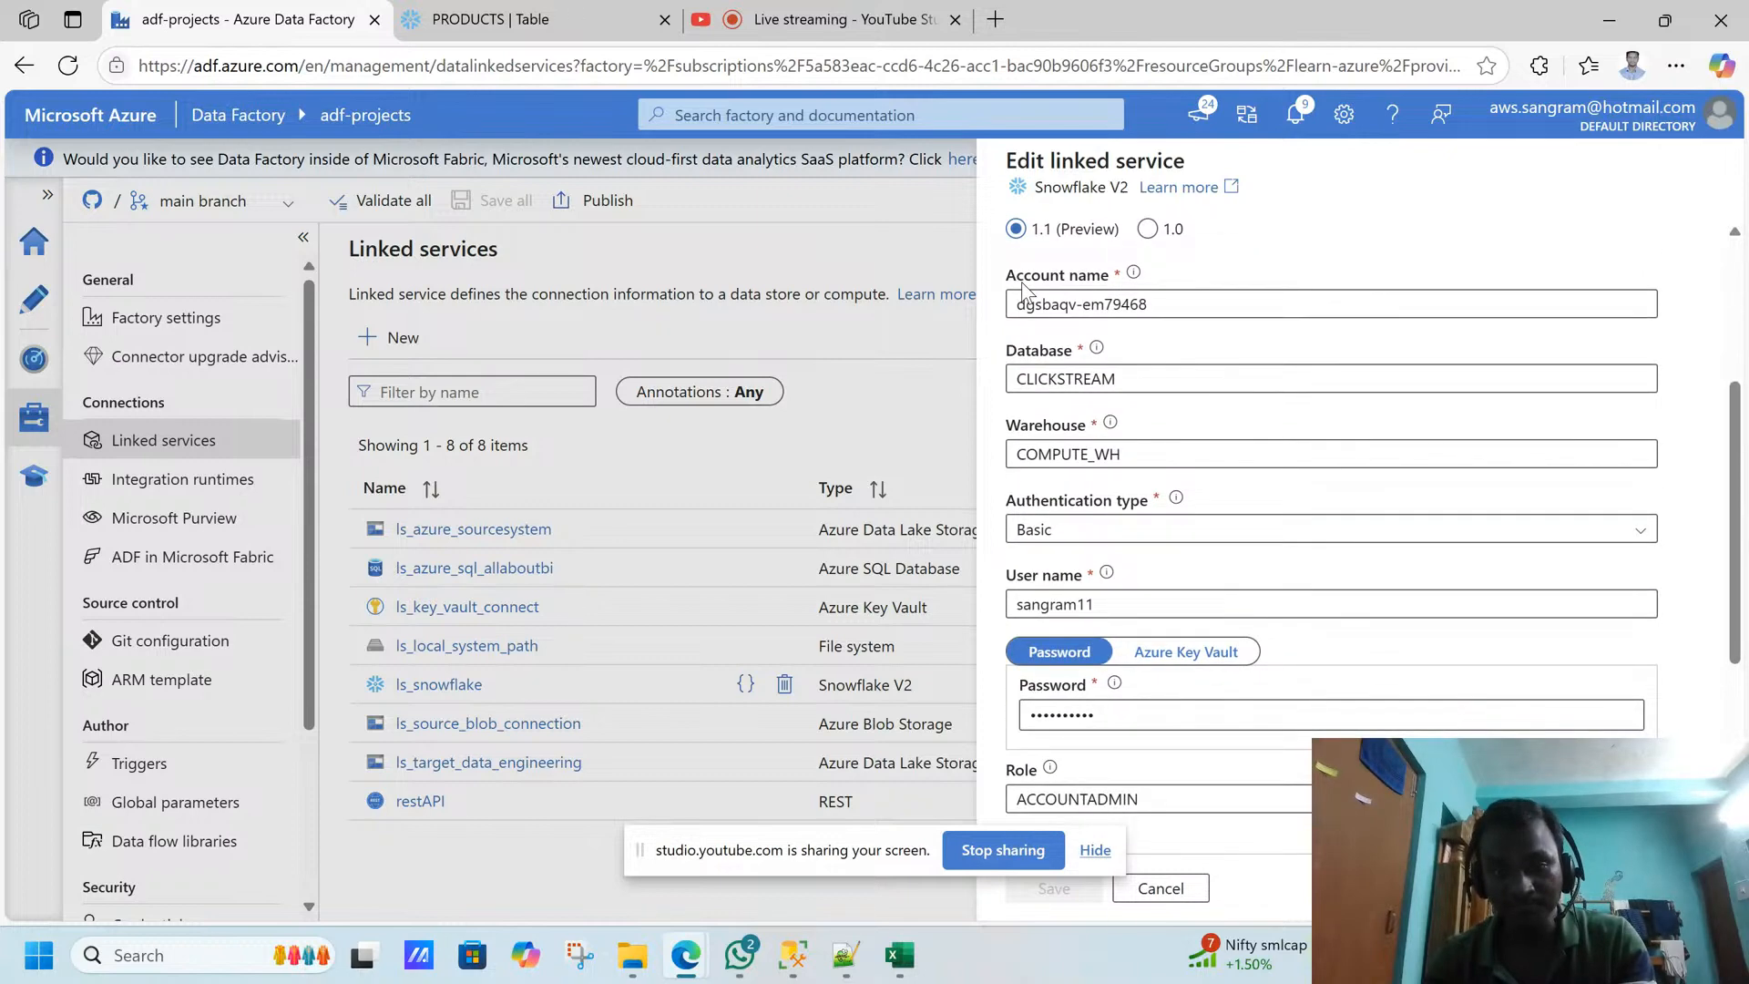
{"action": "left_click_drag", "start_coordinate": [1737, 432], "coordinate": [1736, 228]}
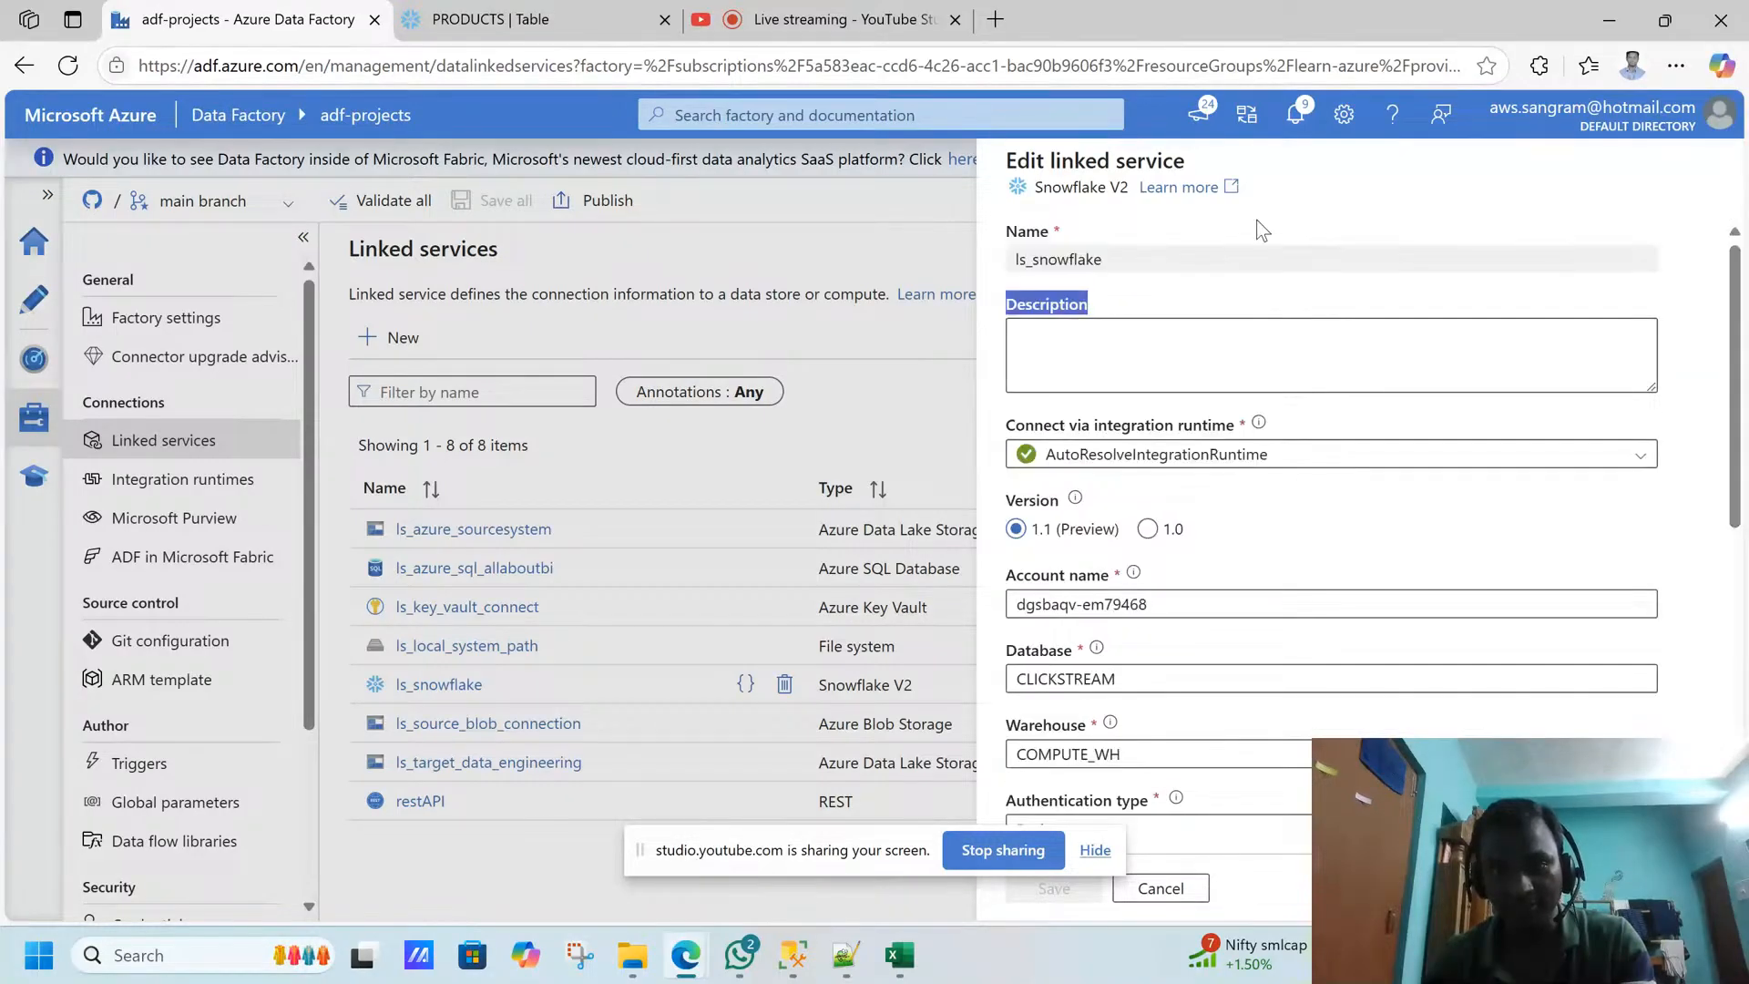
{"action": "scroll", "coordinate": [1717, 445], "scroll_direction": "down", "scroll_amount": 2}
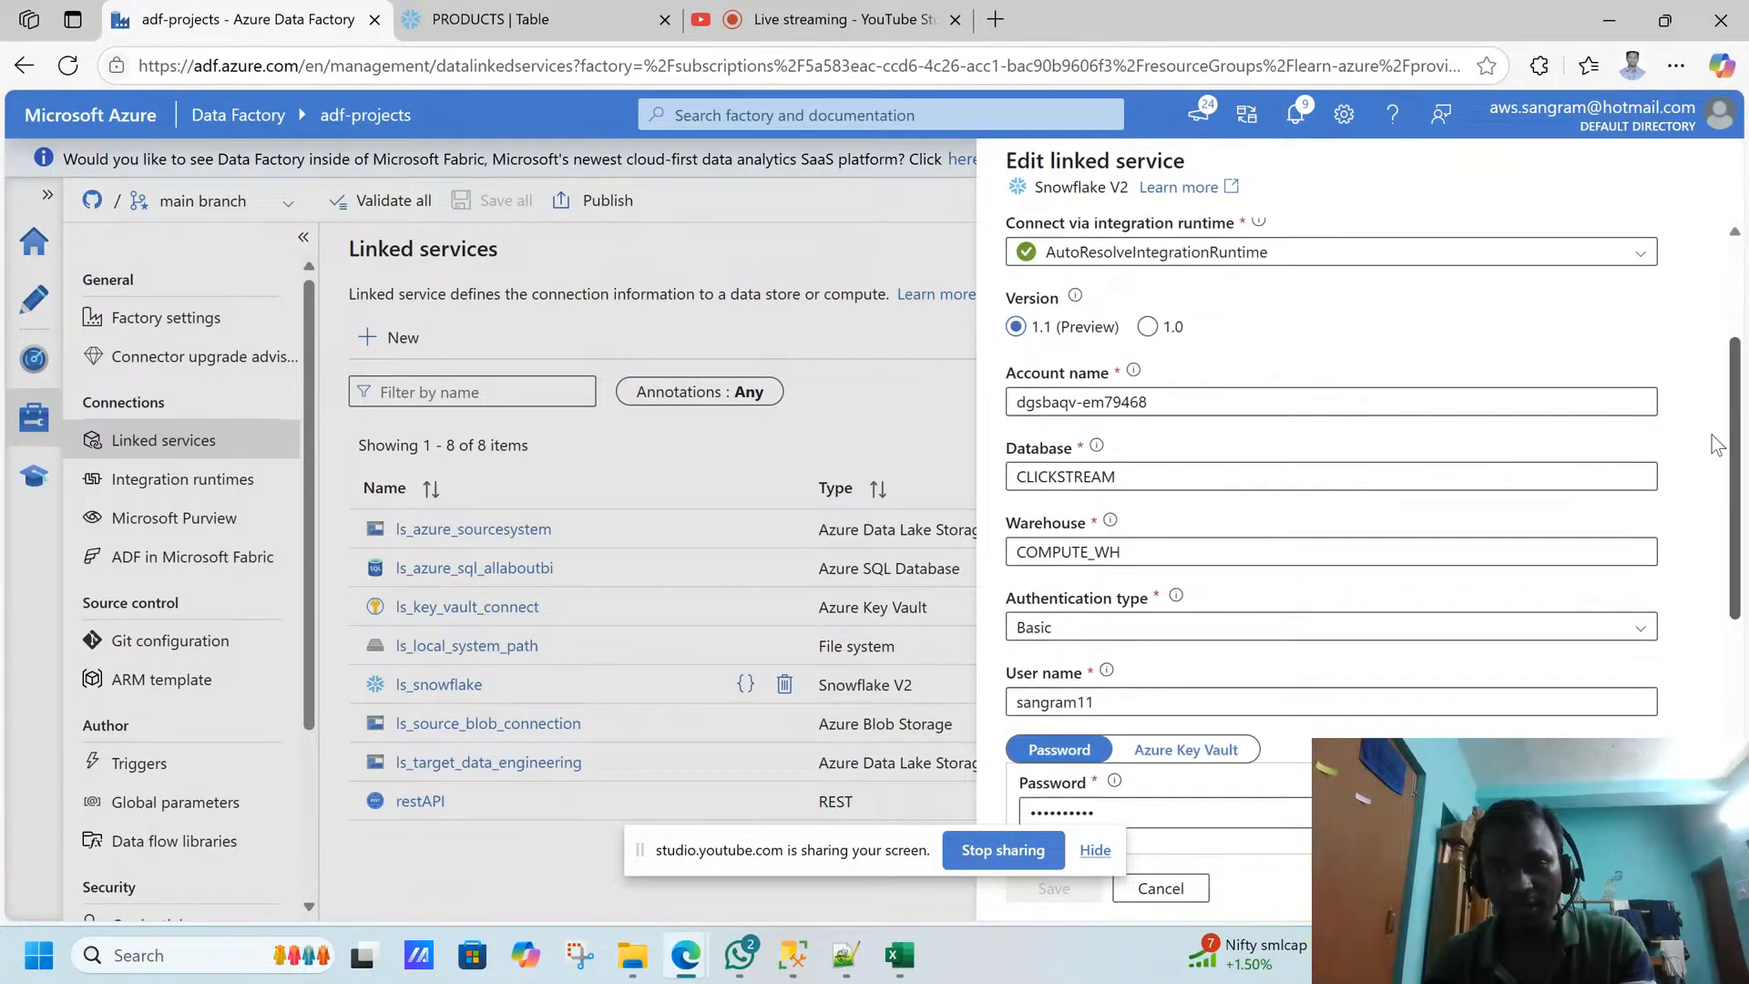
{"action": "left_click", "coordinate": [1063, 375]}
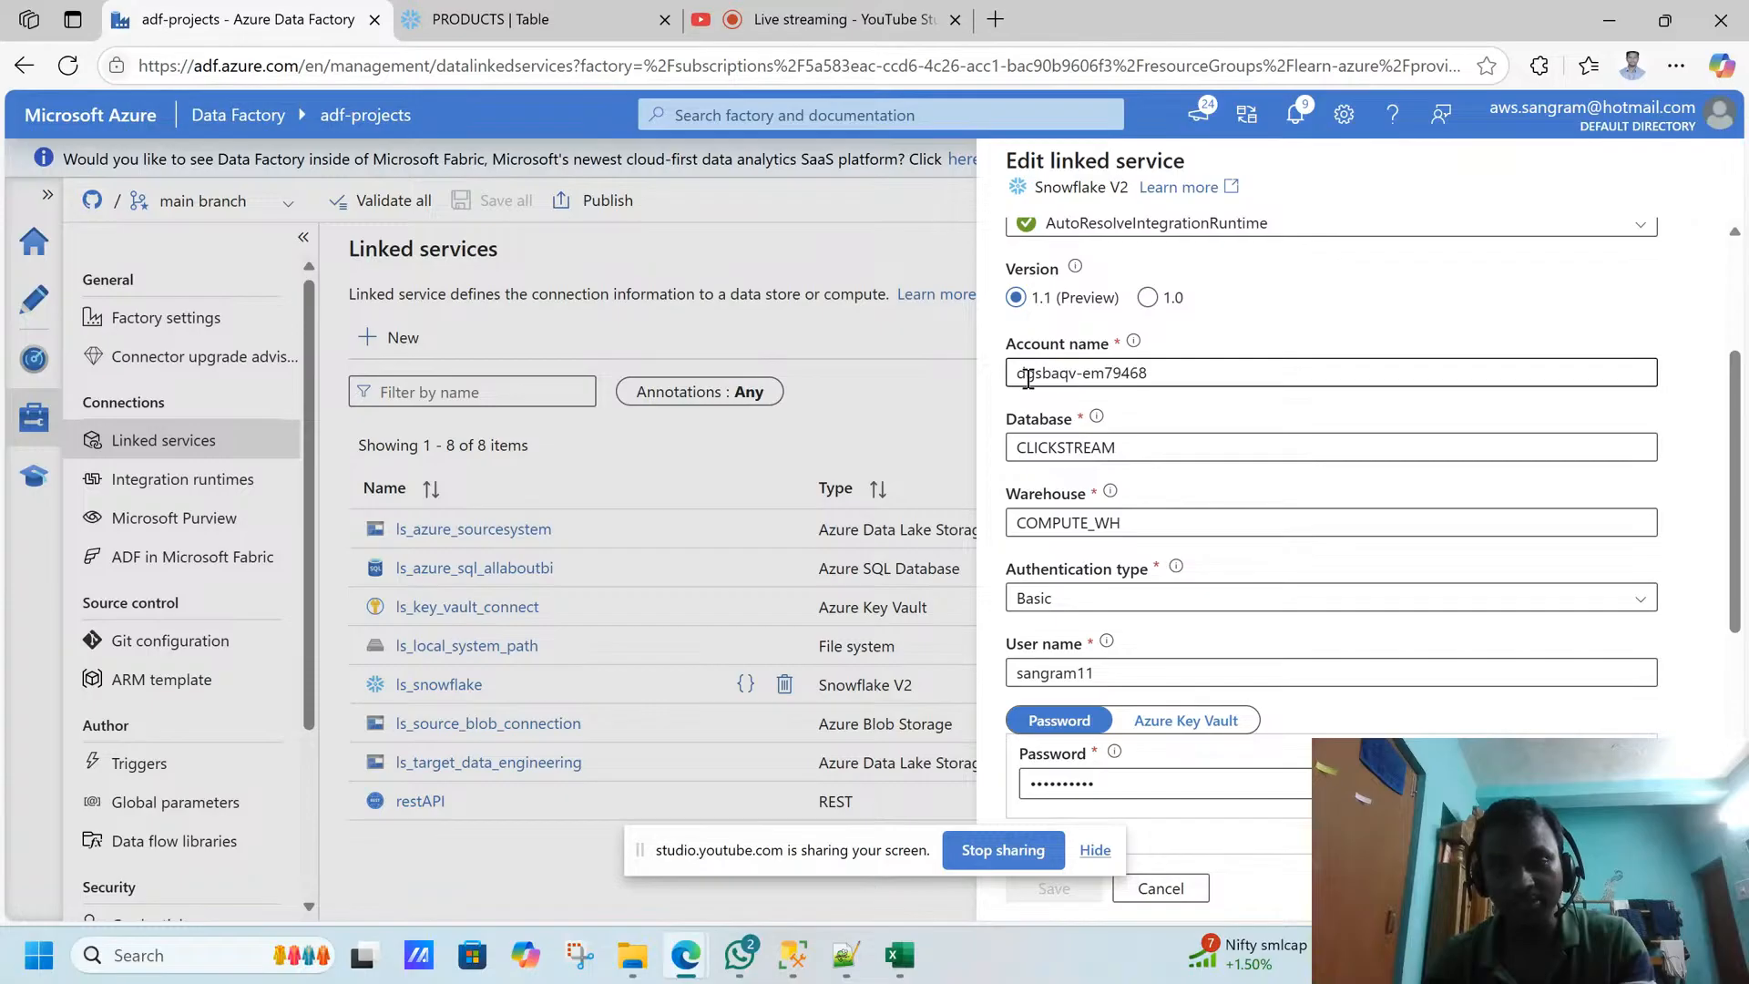
{"action": "left_click", "coordinate": [1082, 374]}
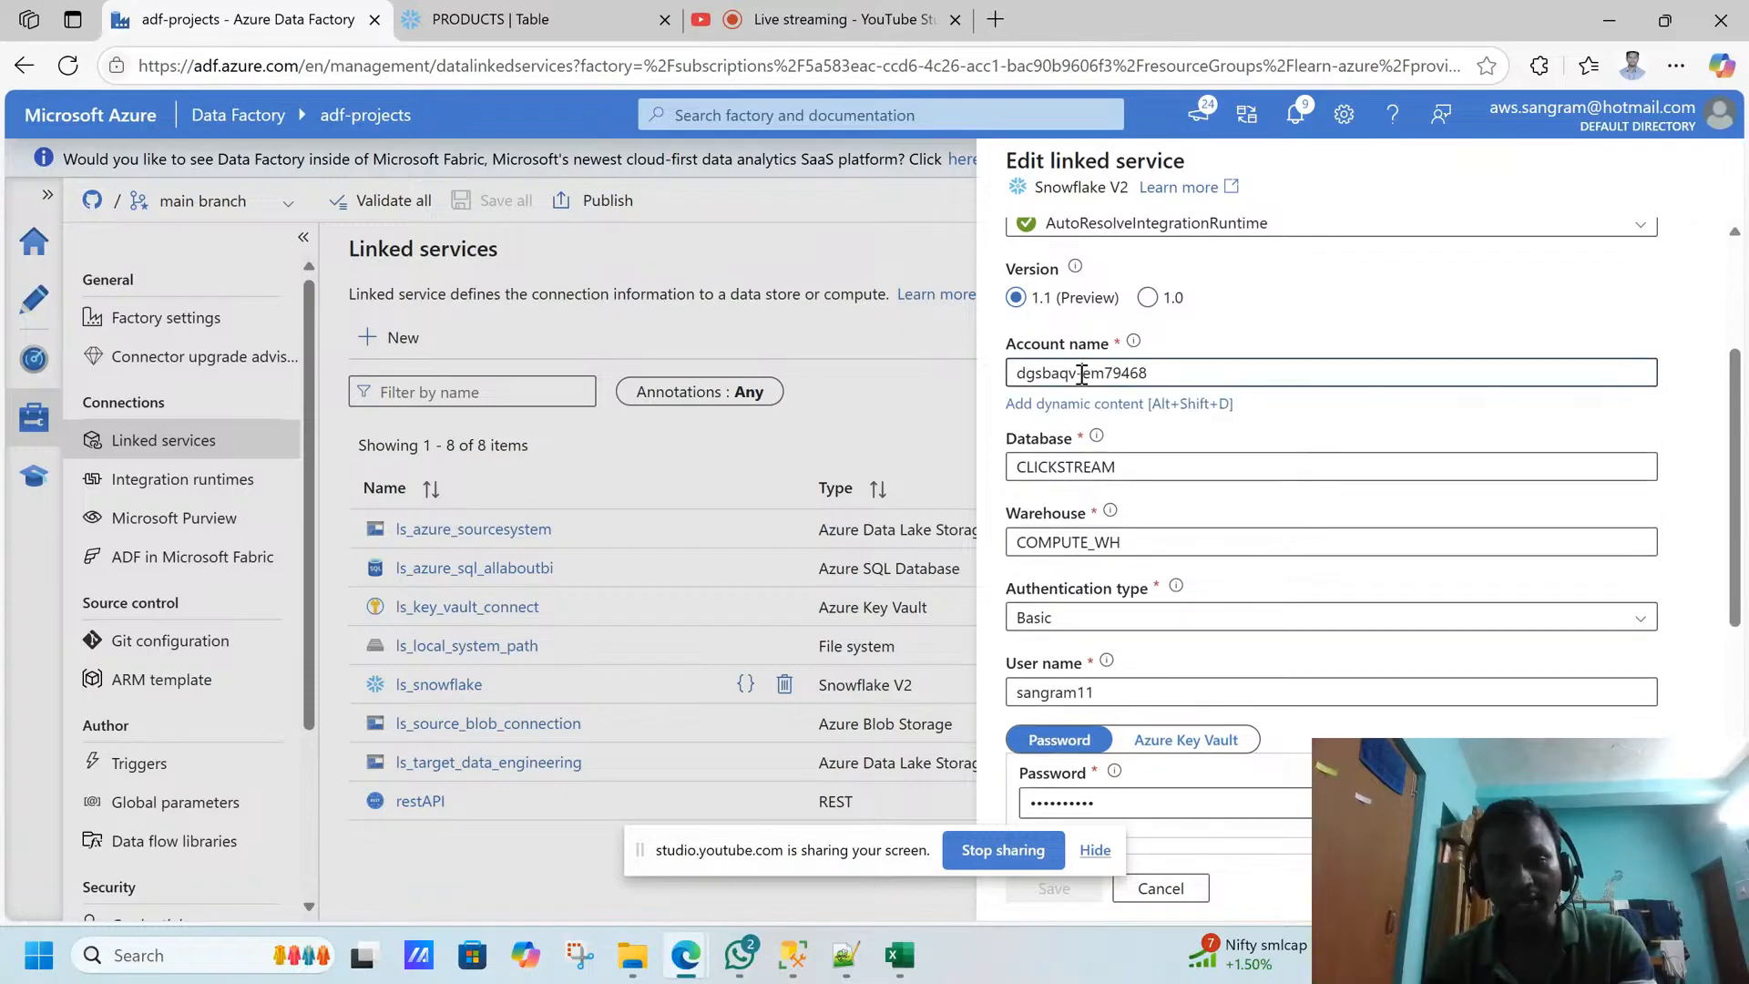
{"action": "left_click_drag", "start_coordinate": [1082, 375], "coordinate": [1151, 373]}
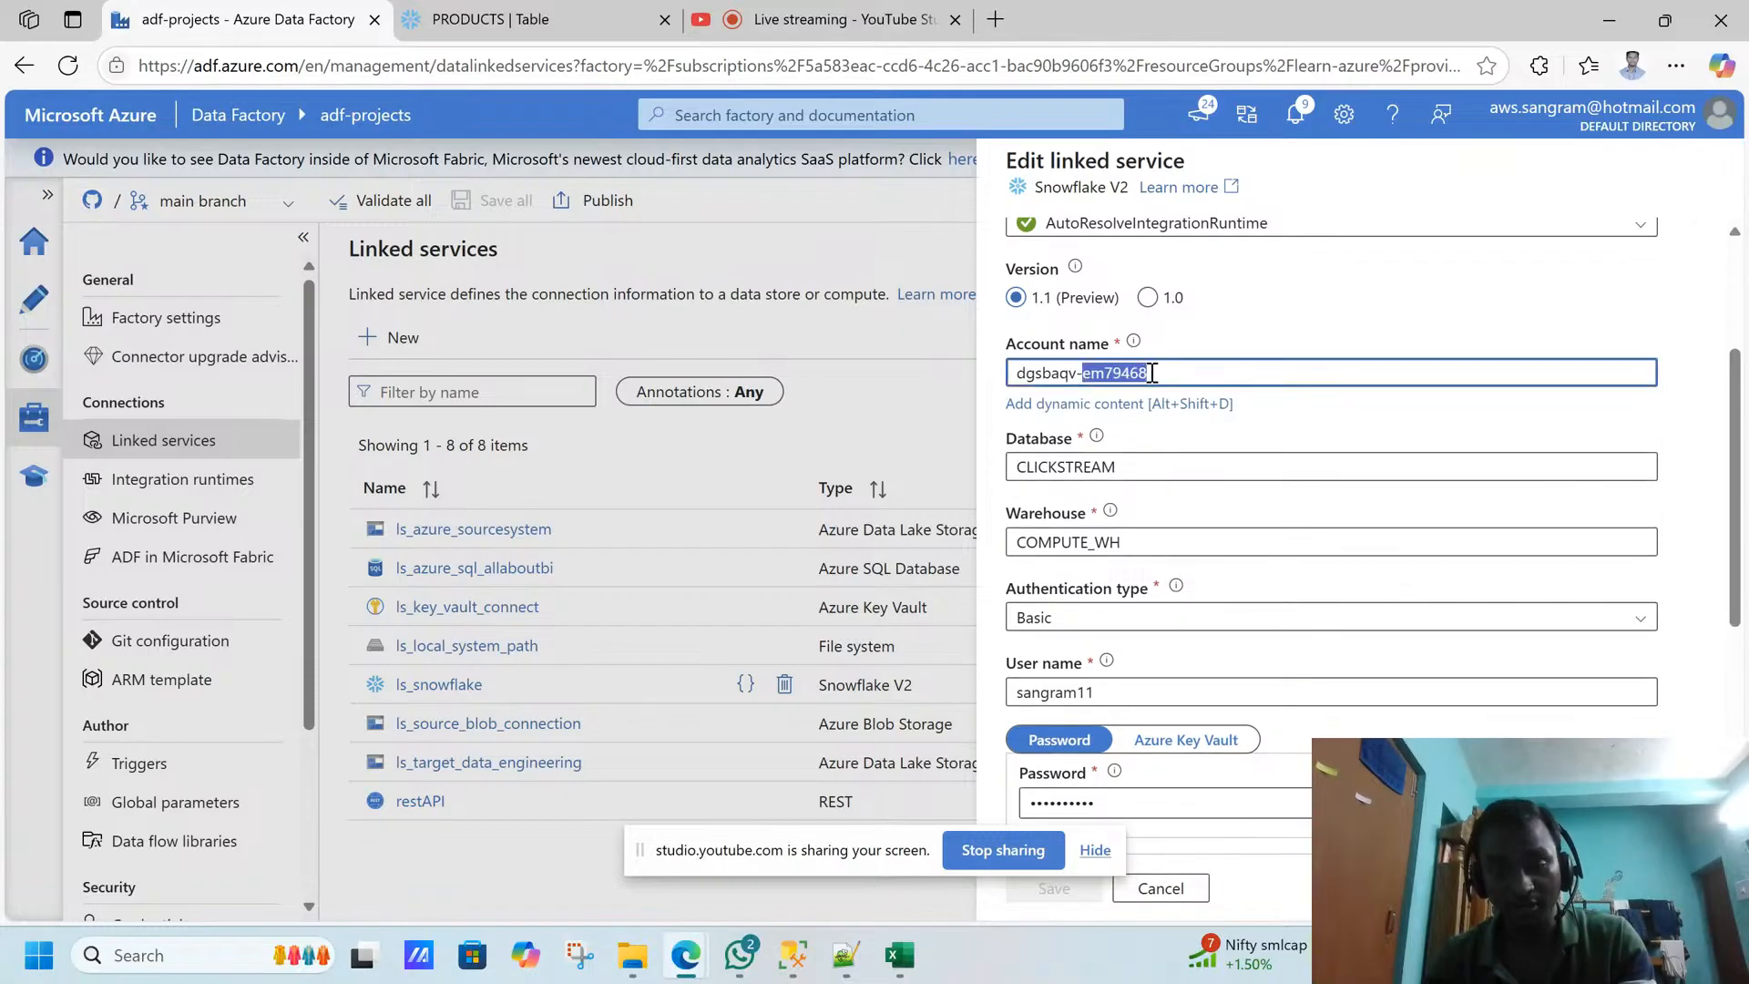
- Switch to Snowflake, open the account's managed URLs, and highlight the account identifier within the current URL
{"action": "left_click", "coordinate": [599, 18]}
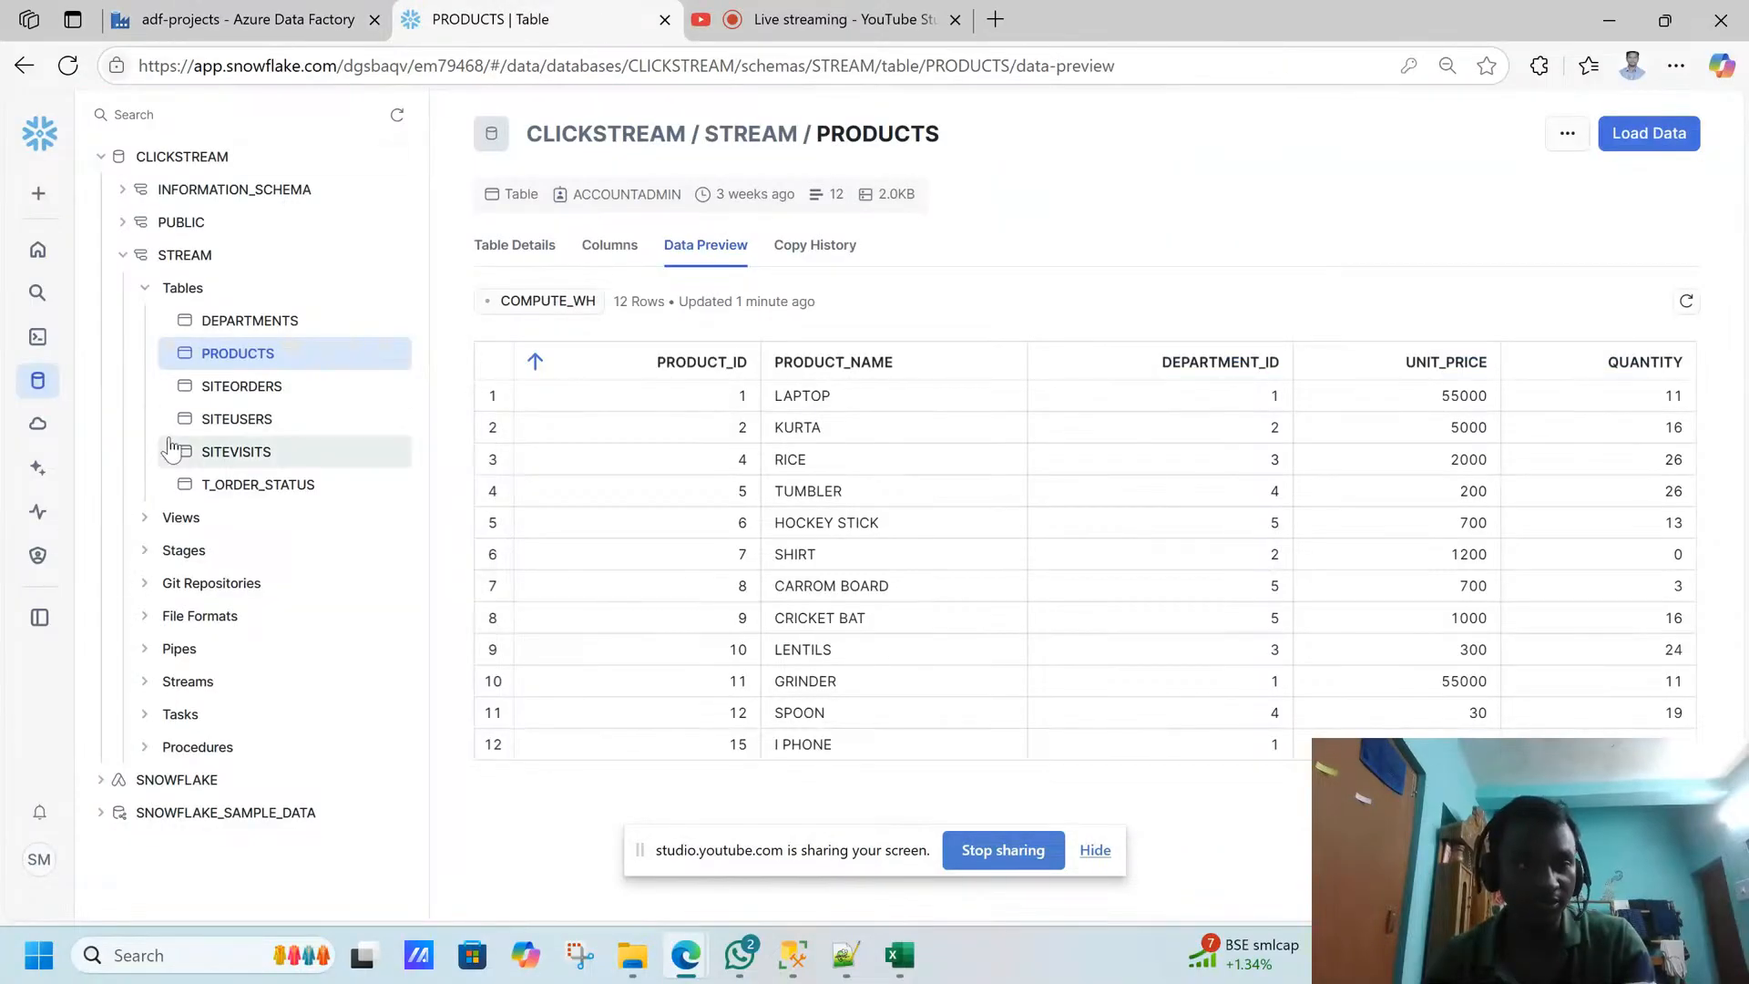
{"action": "mouse_move", "coordinate": [31, 562]}
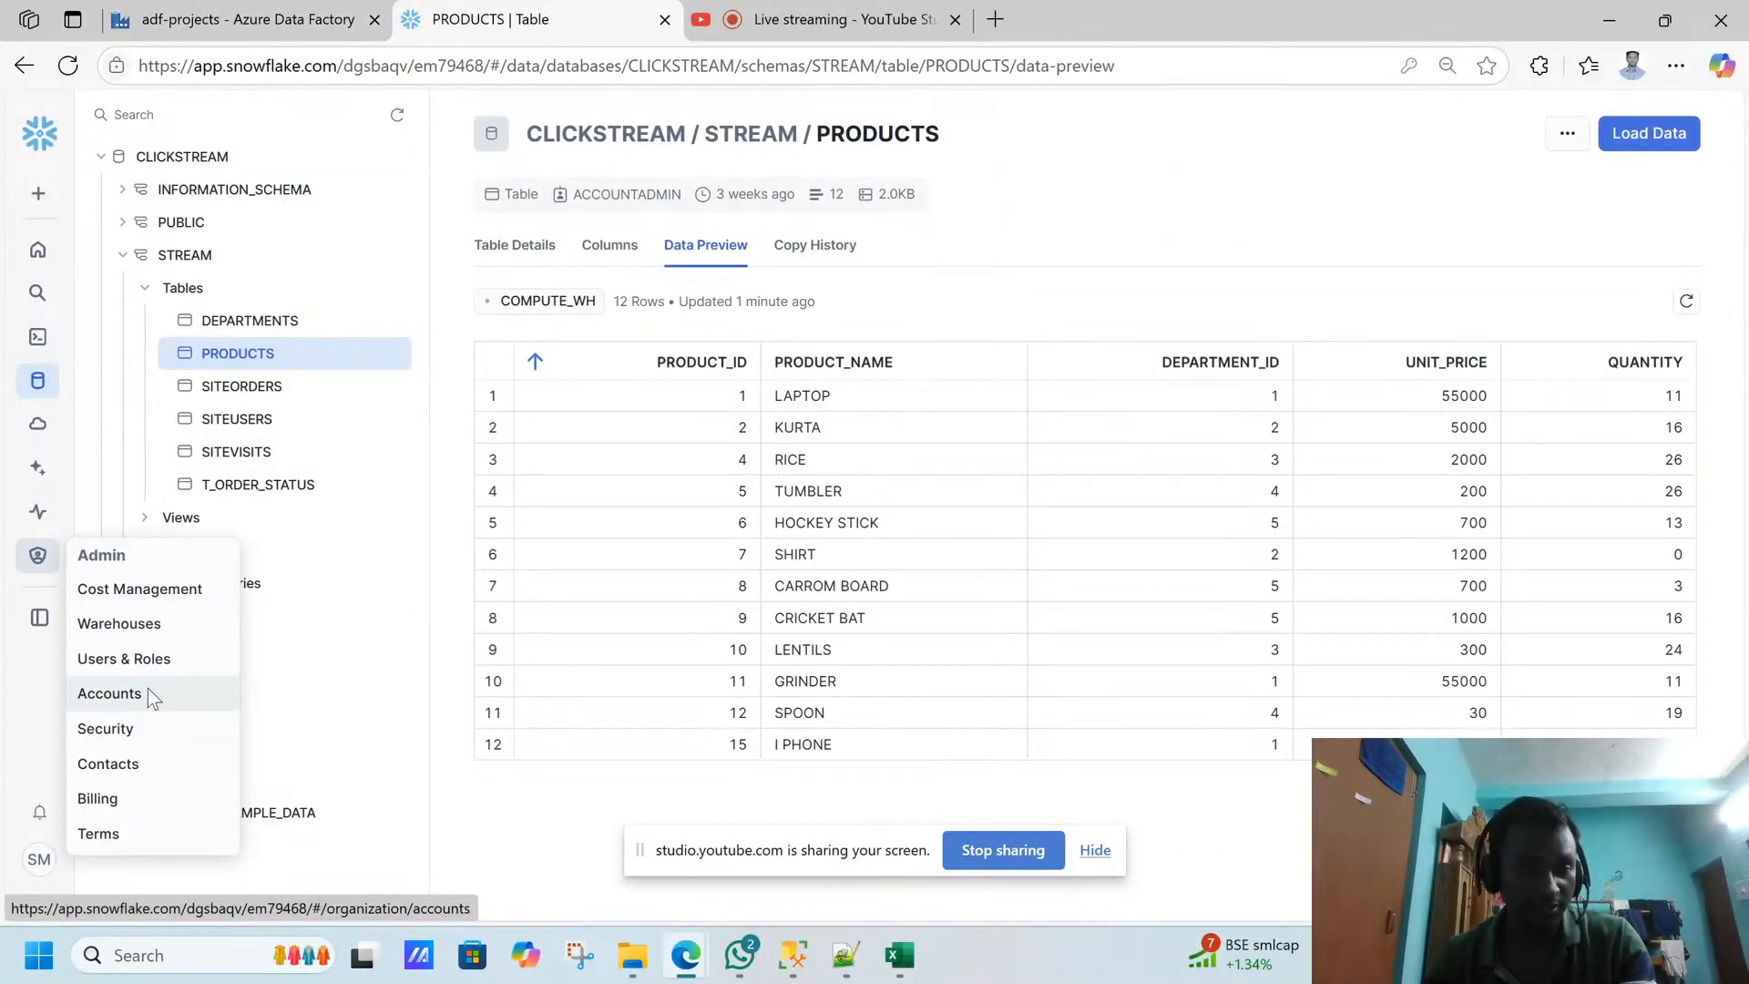
{"action": "left_click", "coordinate": [148, 689]}
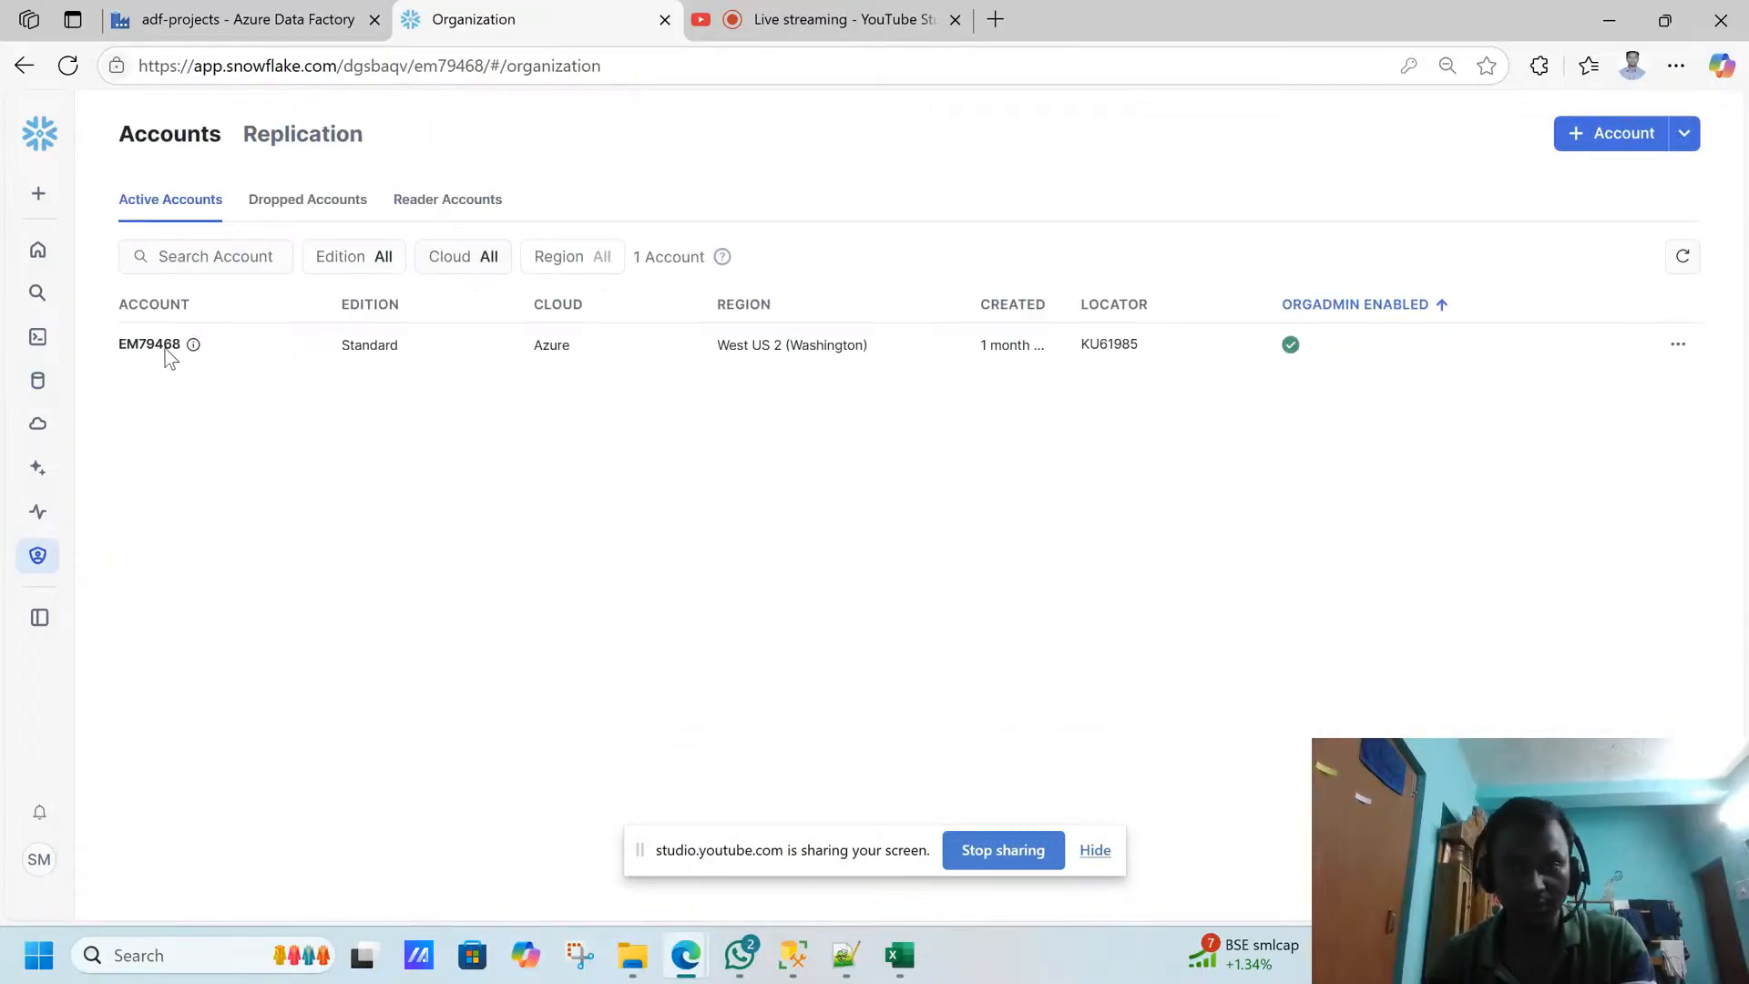
{"action": "left_click", "coordinate": [1679, 347]}
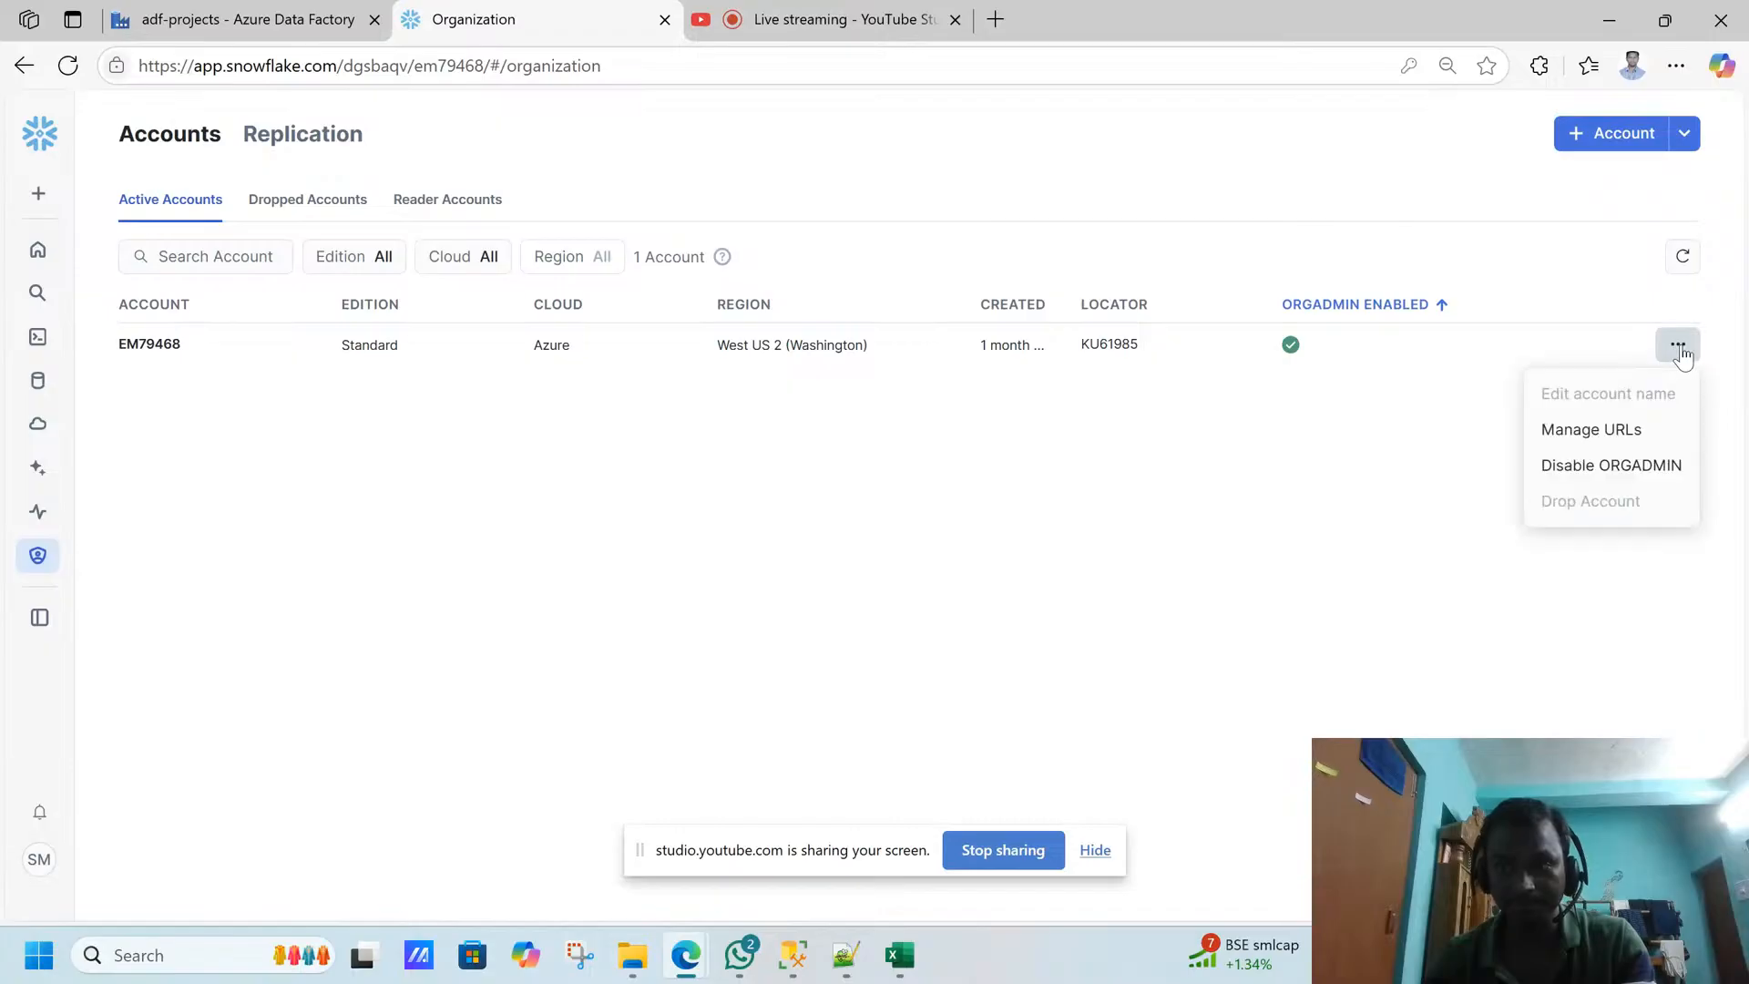
{"action": "left_click", "coordinate": [1596, 428]}
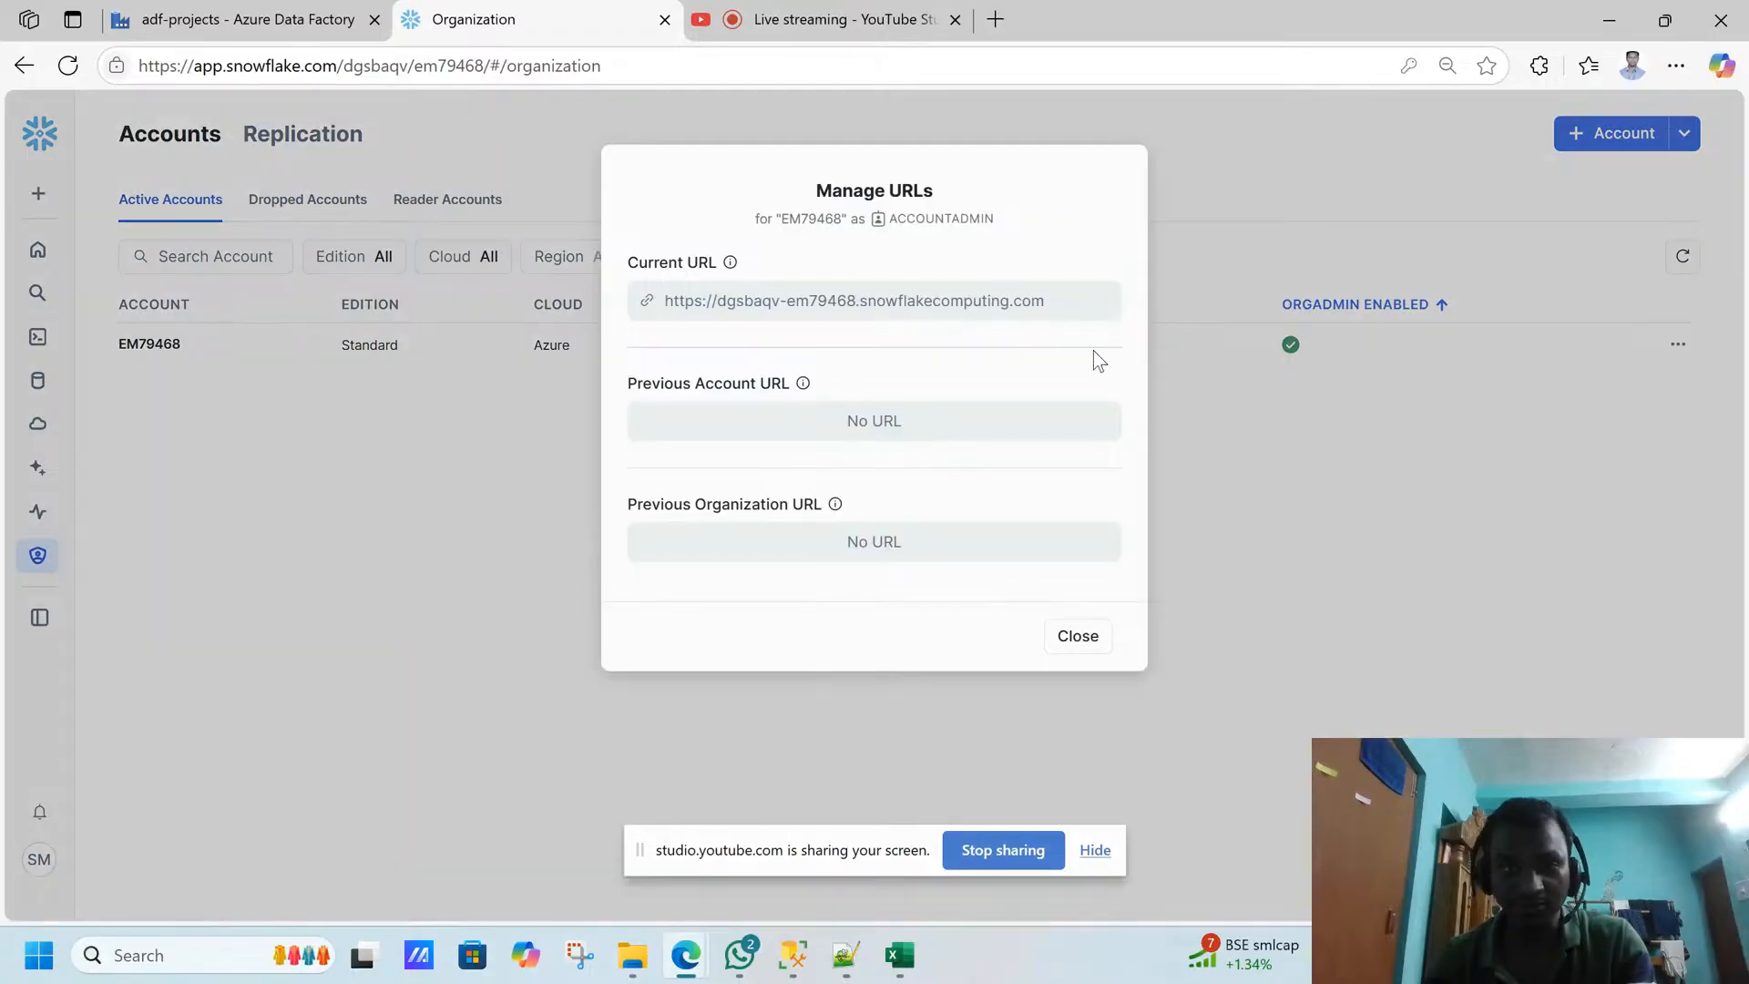
{"action": "left_click_drag", "start_coordinate": [717, 301], "coordinate": [860, 313]}
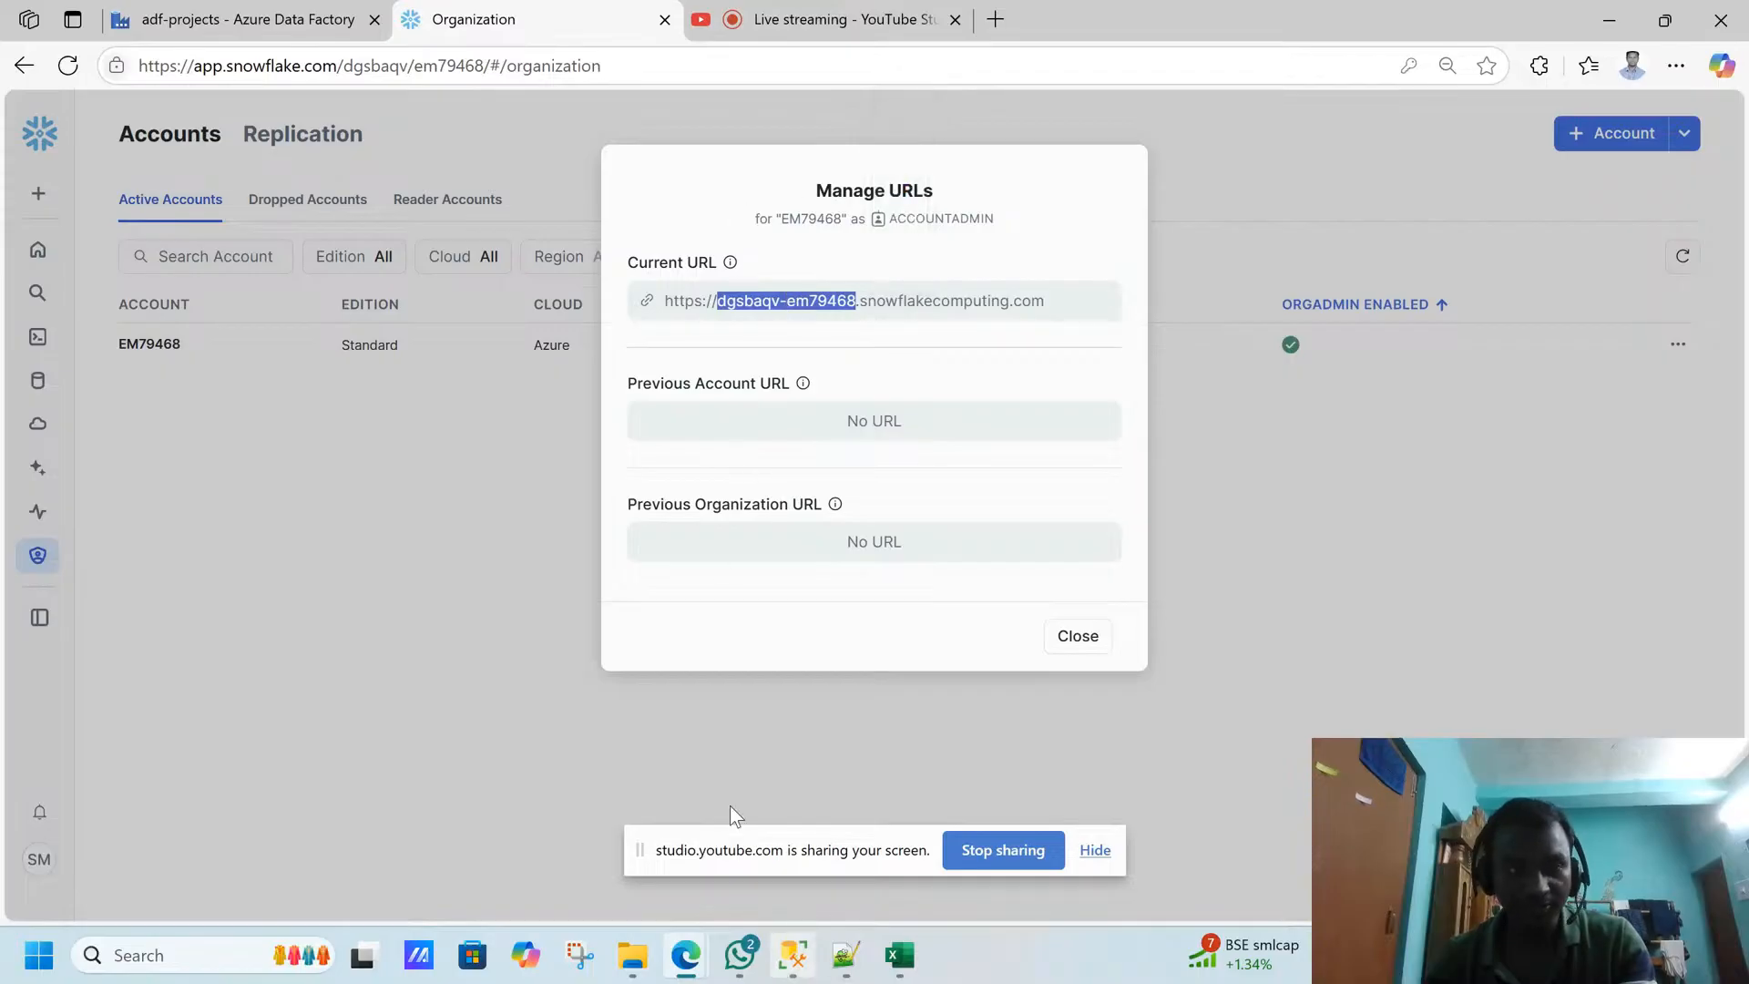
- Return to Azure Data Factory, check the database setting of the ls_snowflake linked service, and close it without saving
{"action": "left_click", "coordinate": [292, 33]}
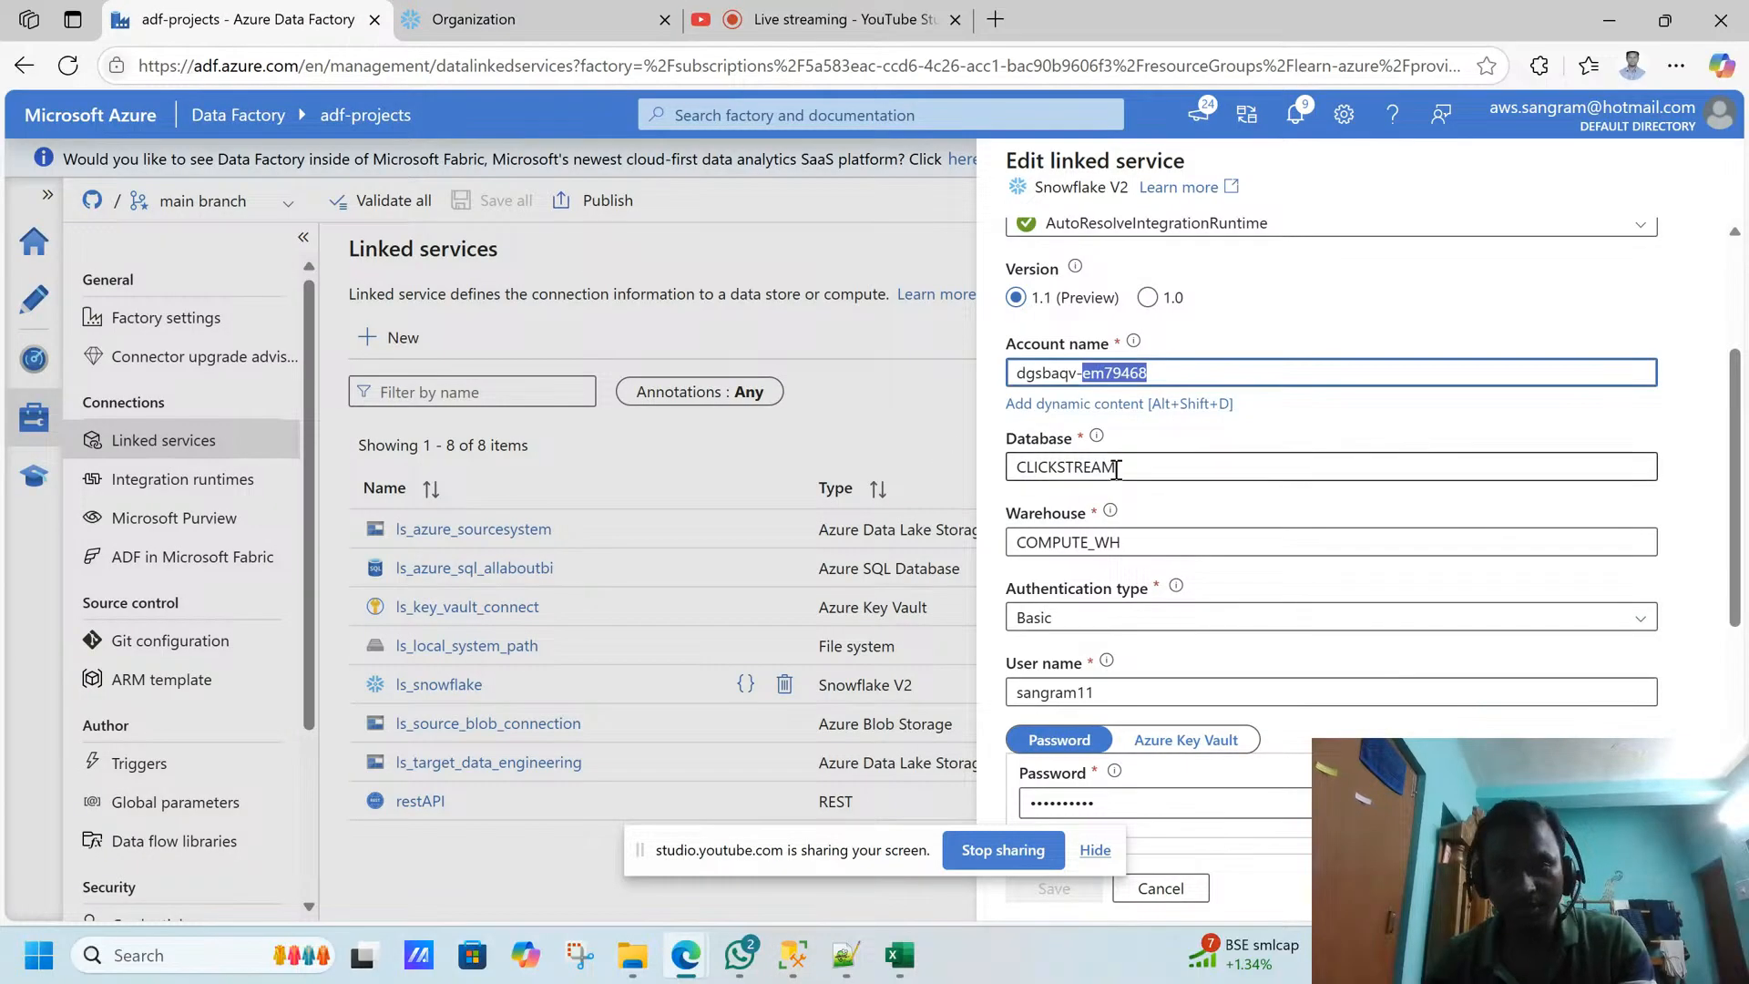
{"action": "left_click", "coordinate": [1074, 469]}
{"action": "left_click", "coordinate": [1074, 468]}
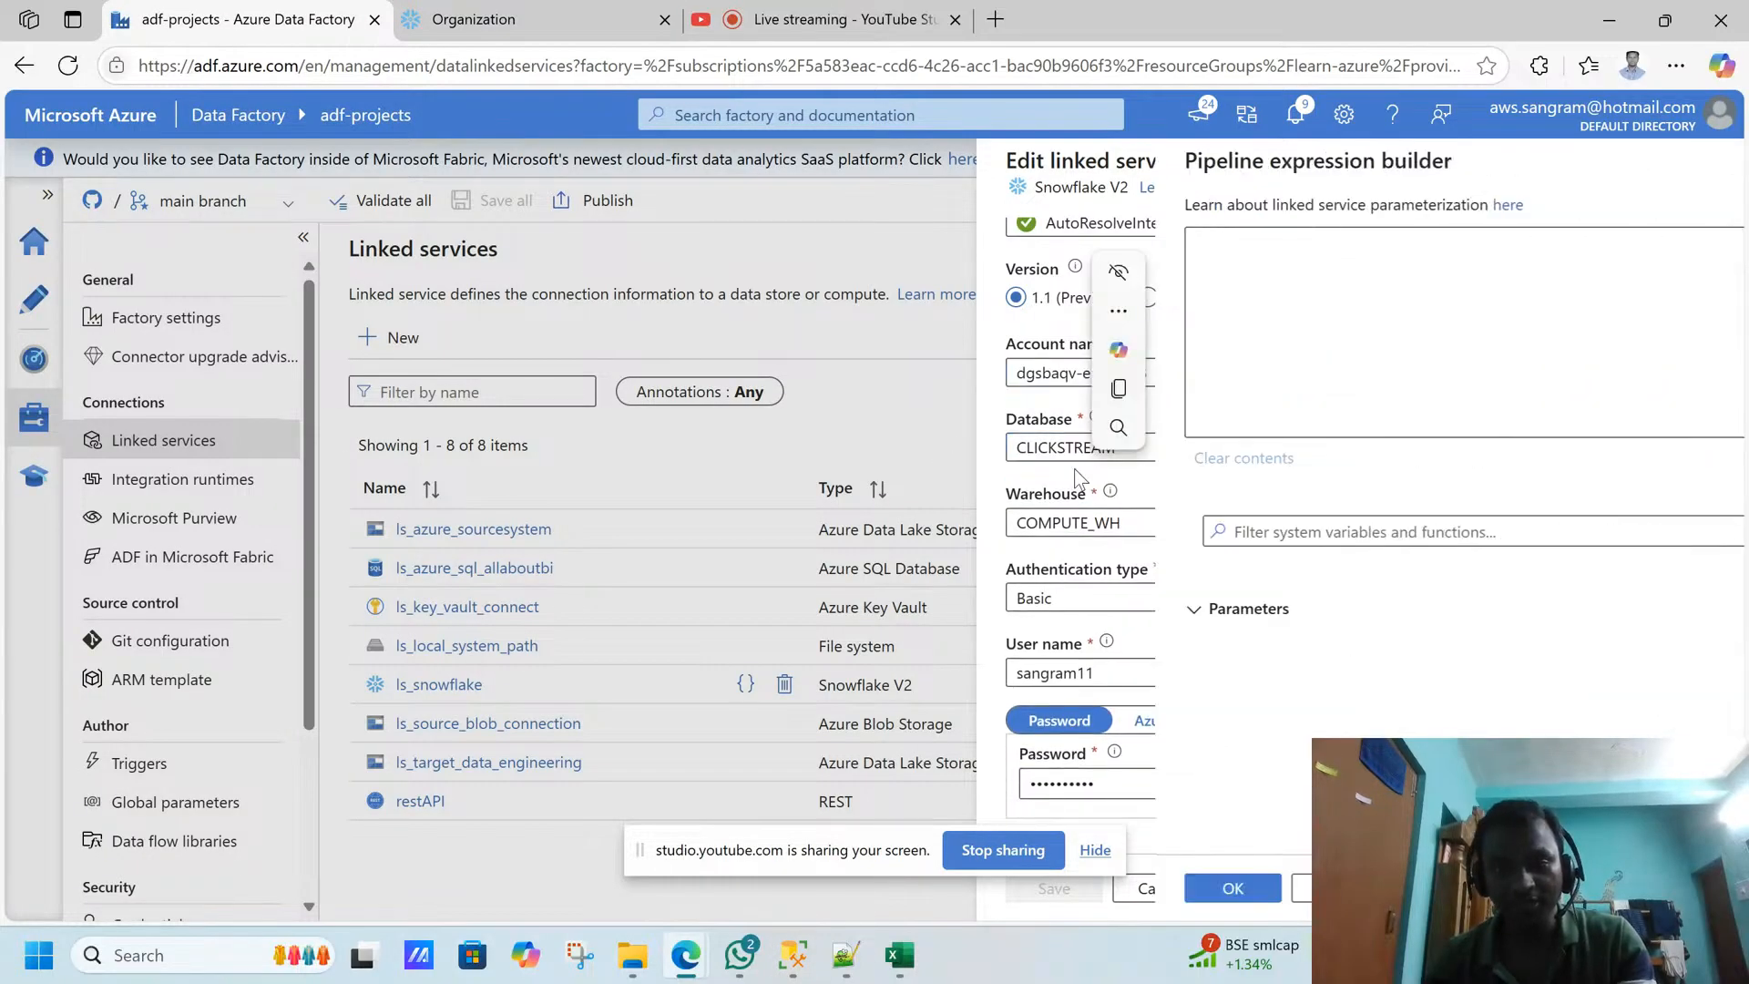
{"action": "left_click", "coordinate": [1154, 888]}
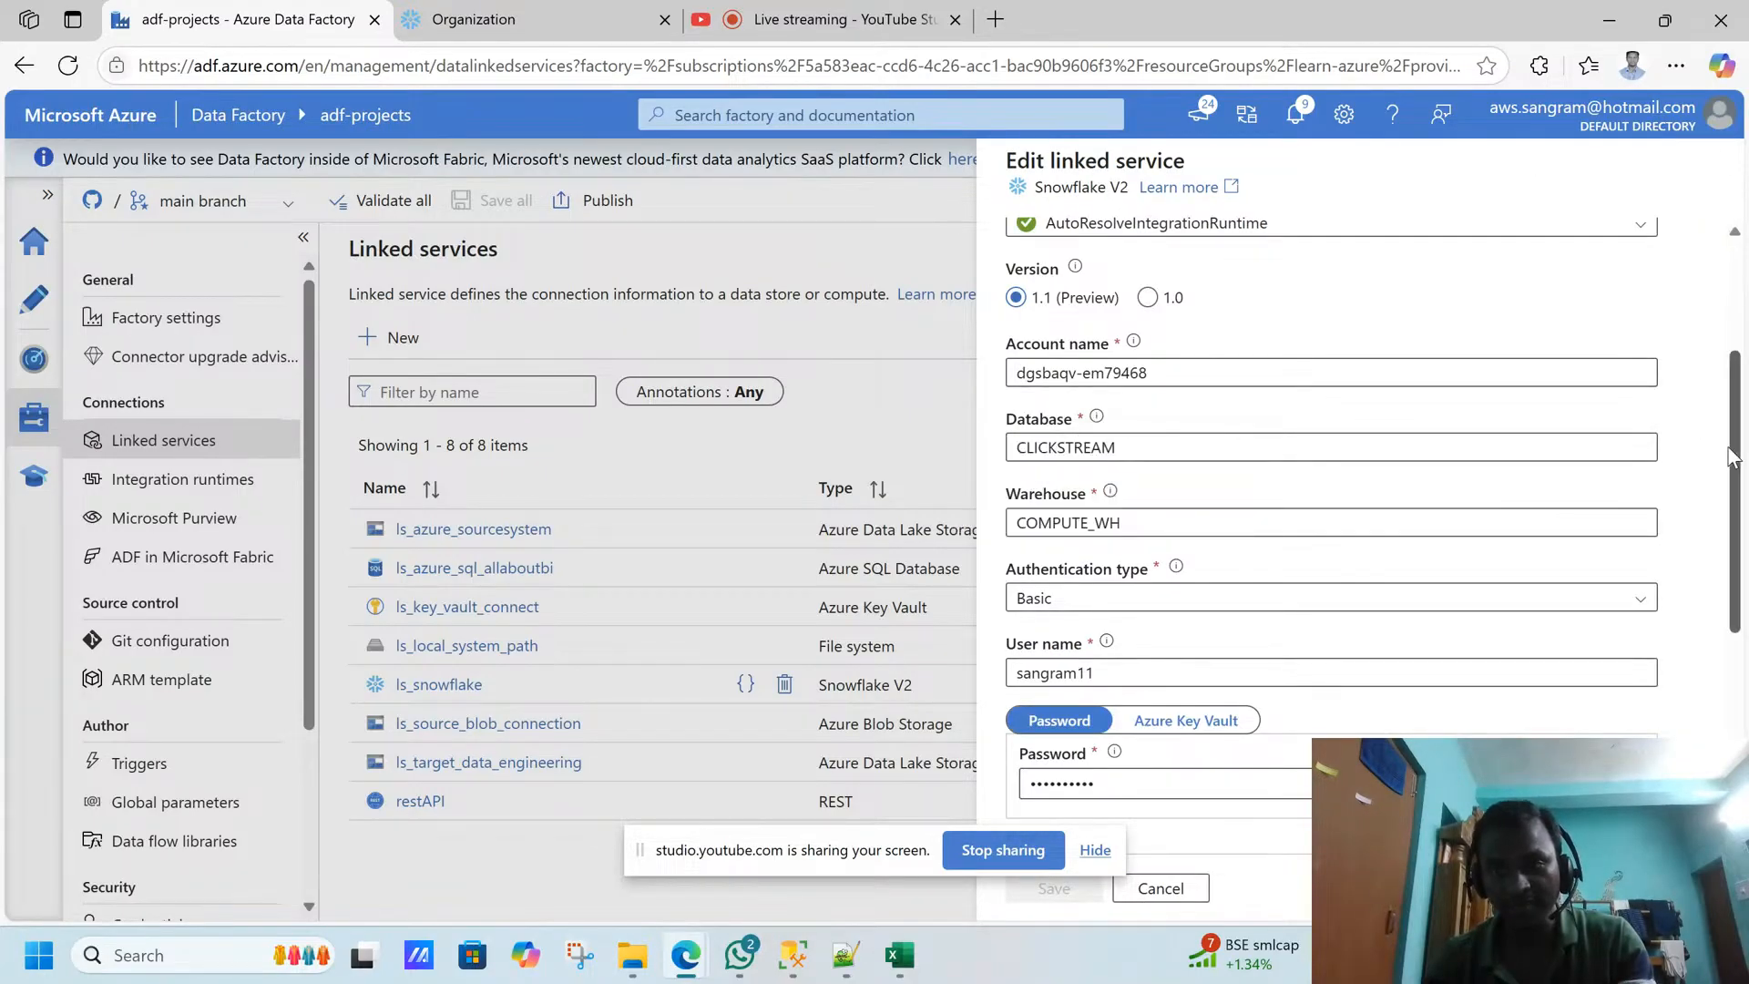
{"action": "left_click", "coordinate": [1159, 888]}
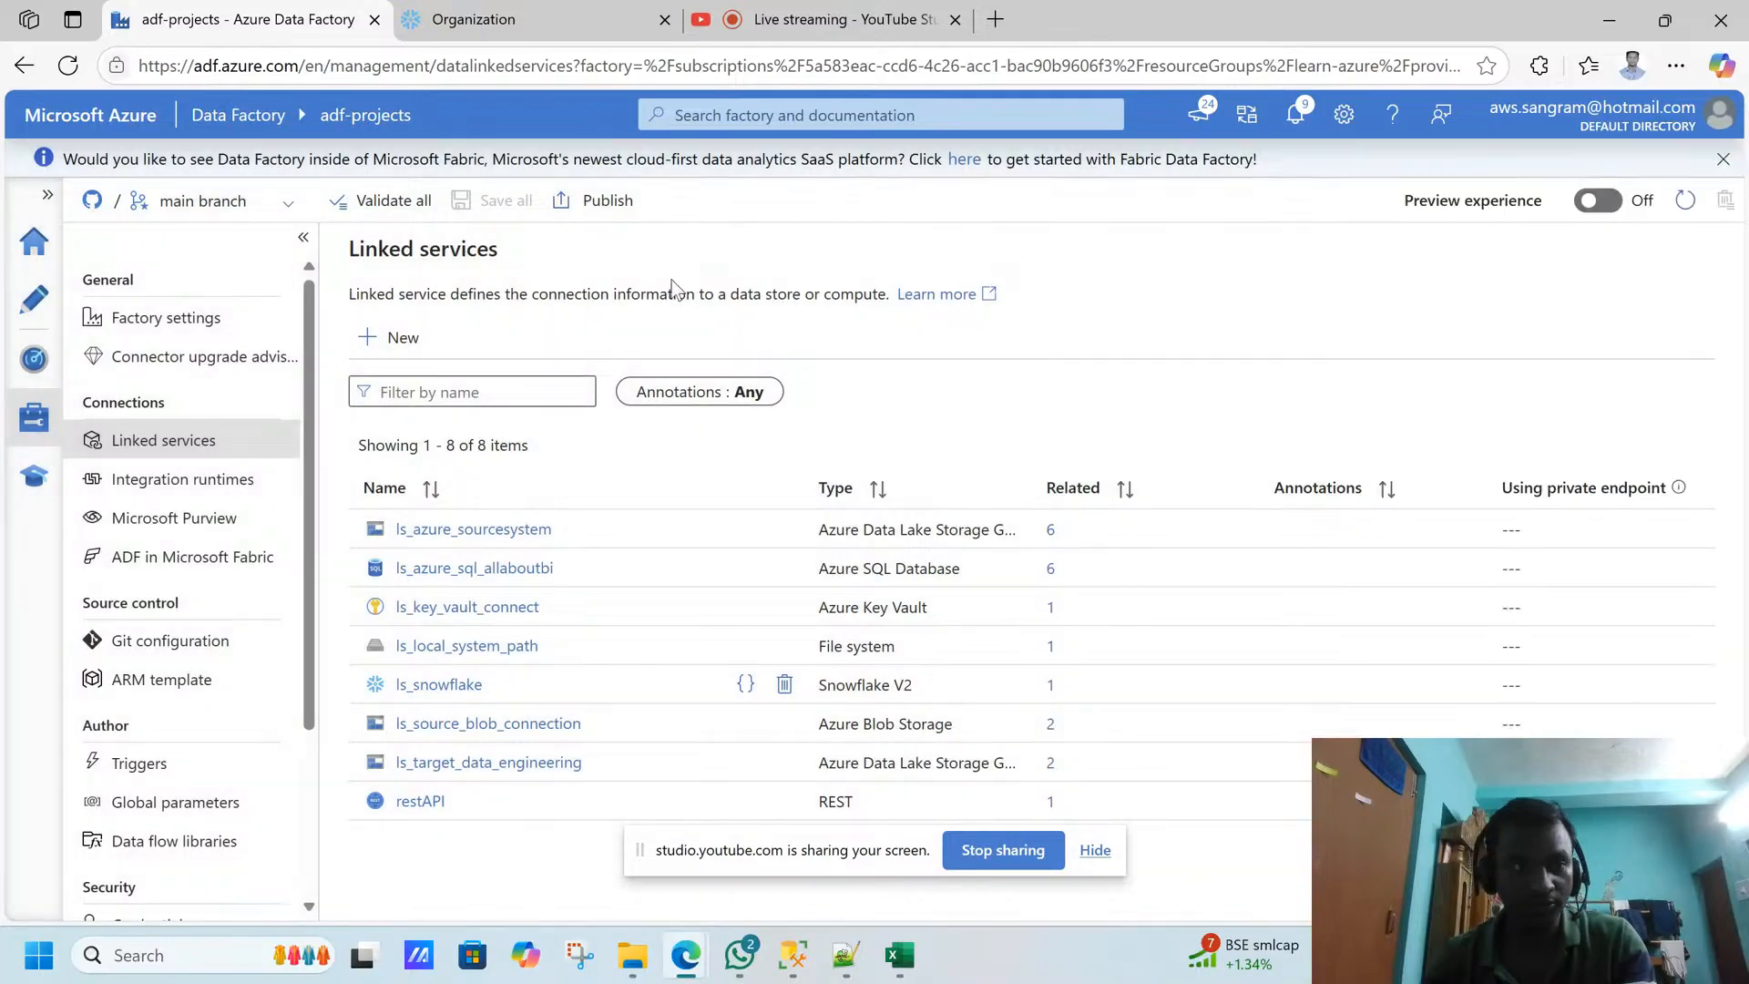
- Switch to Snowflake, close the account URL details, and view the list of warehouses to check the COMPUTE_WH name
{"action": "left_click", "coordinate": [473, 19]}
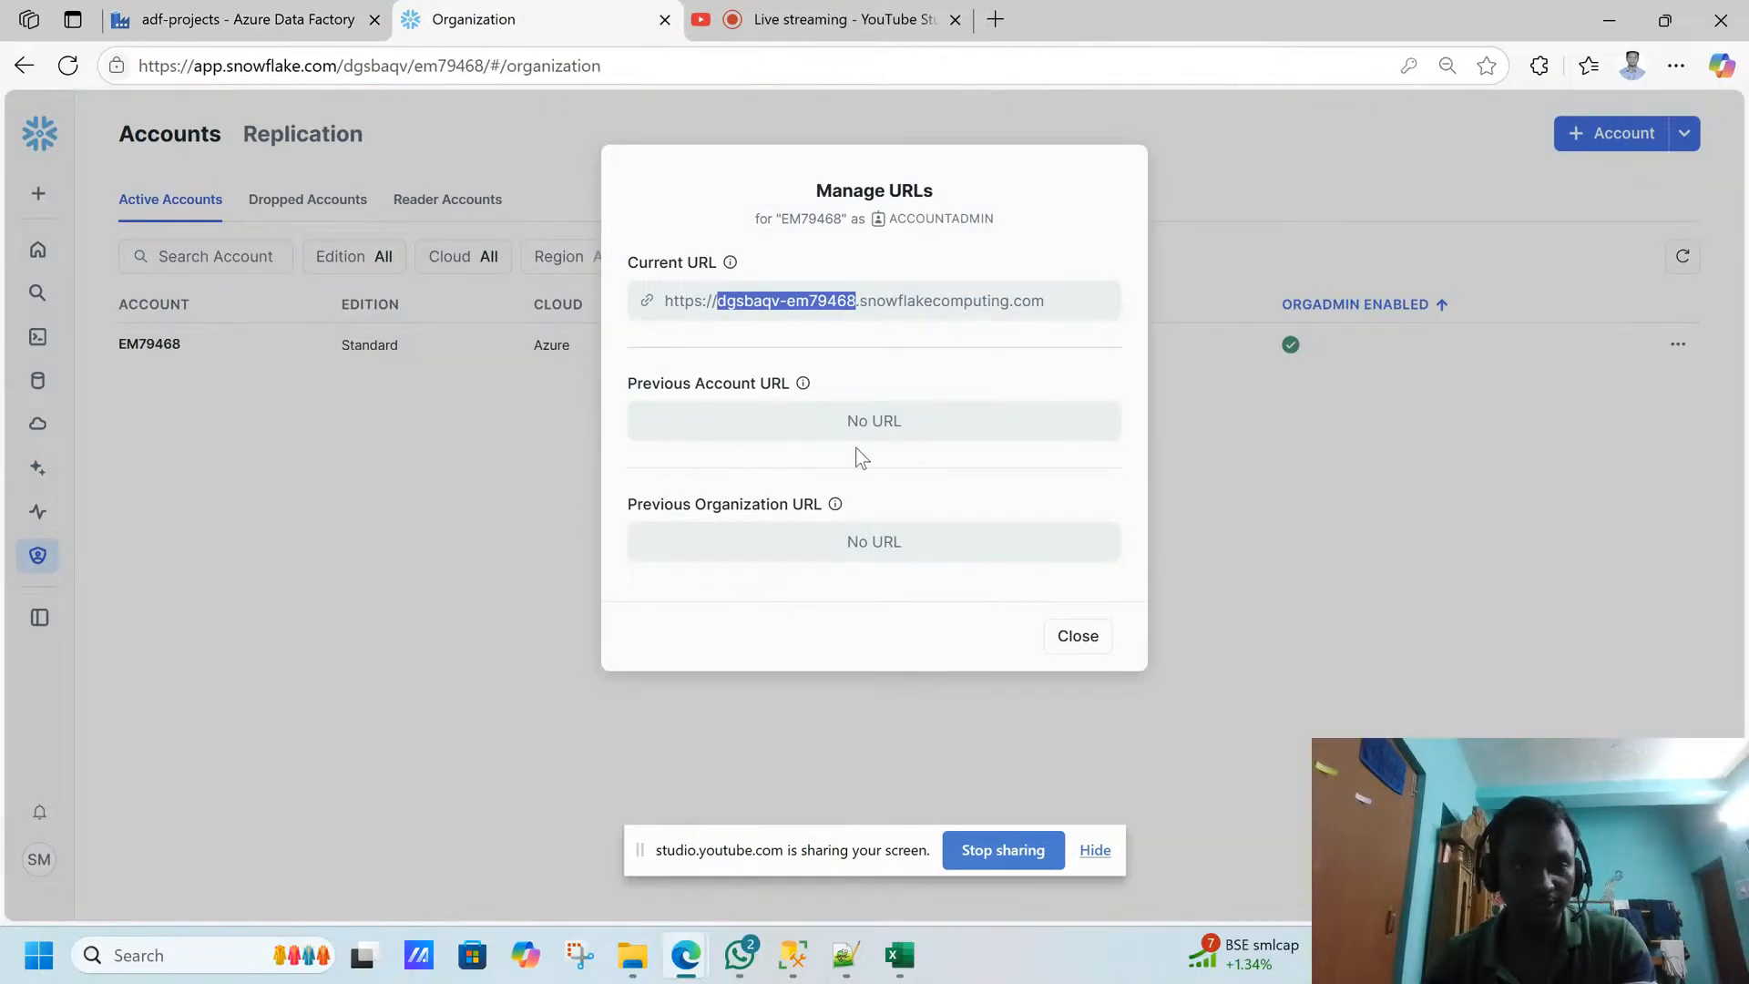
{"action": "left_click", "coordinate": [1103, 634]}
{"action": "mouse_move", "coordinate": [51, 401]}
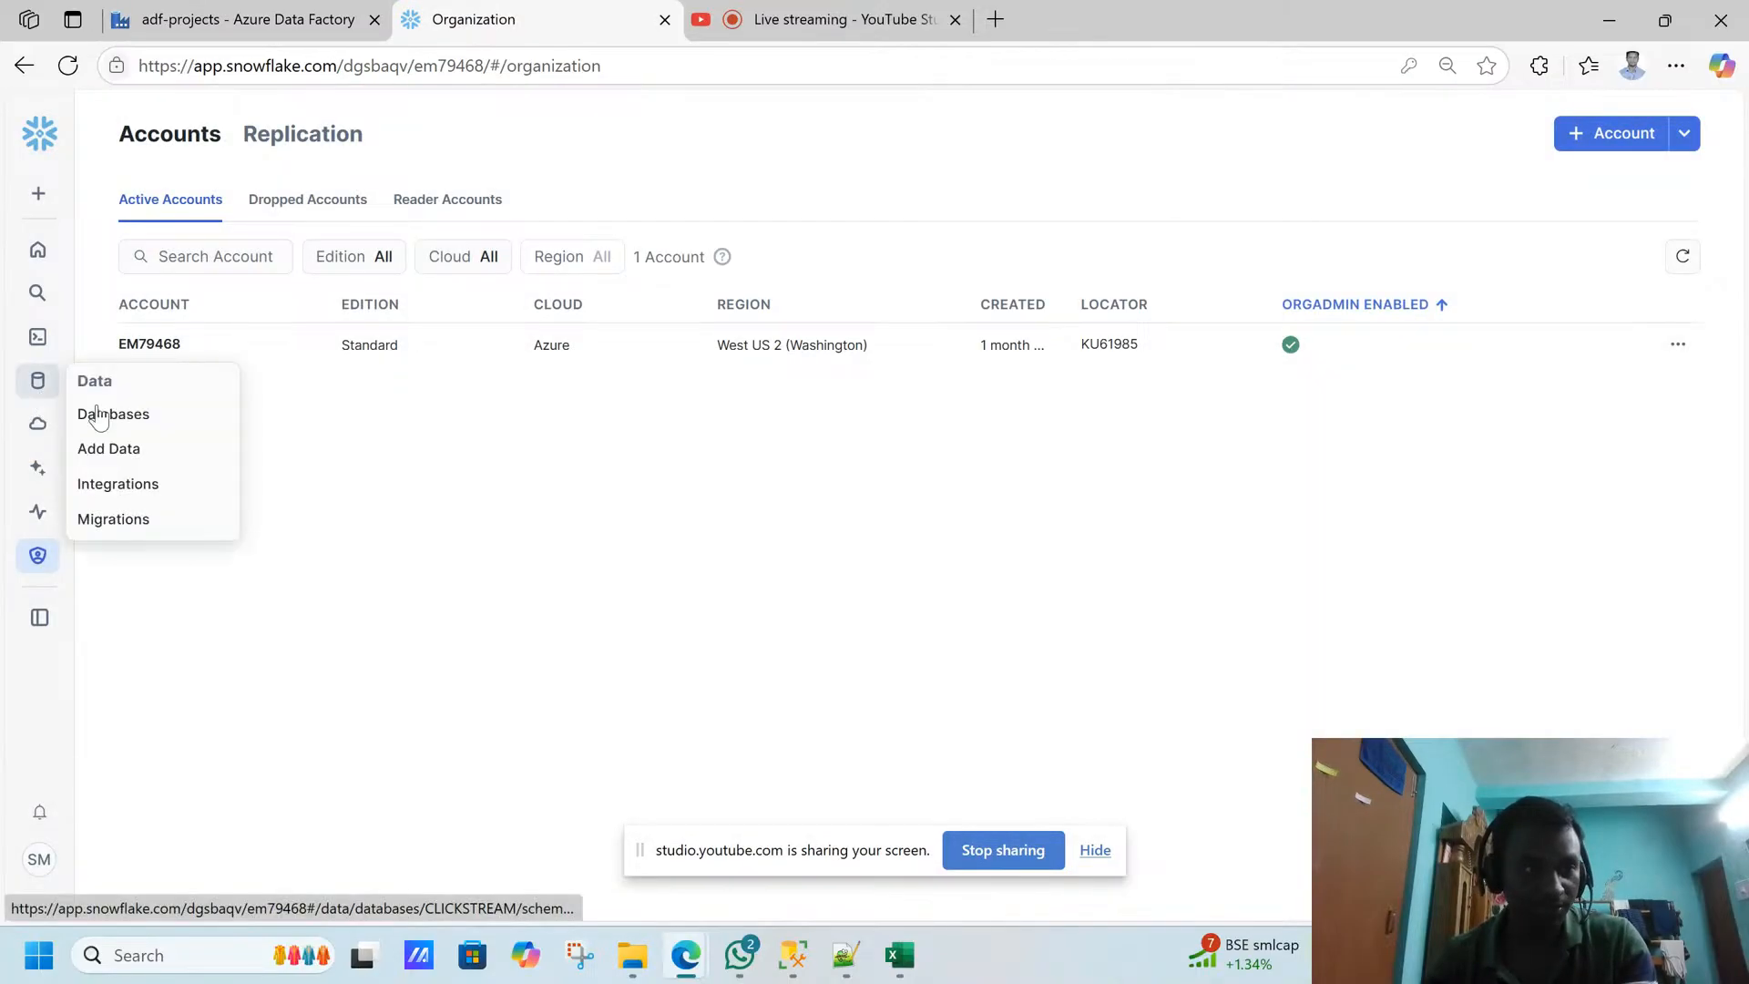
{"action": "mouse_move", "coordinate": [32, 354]}
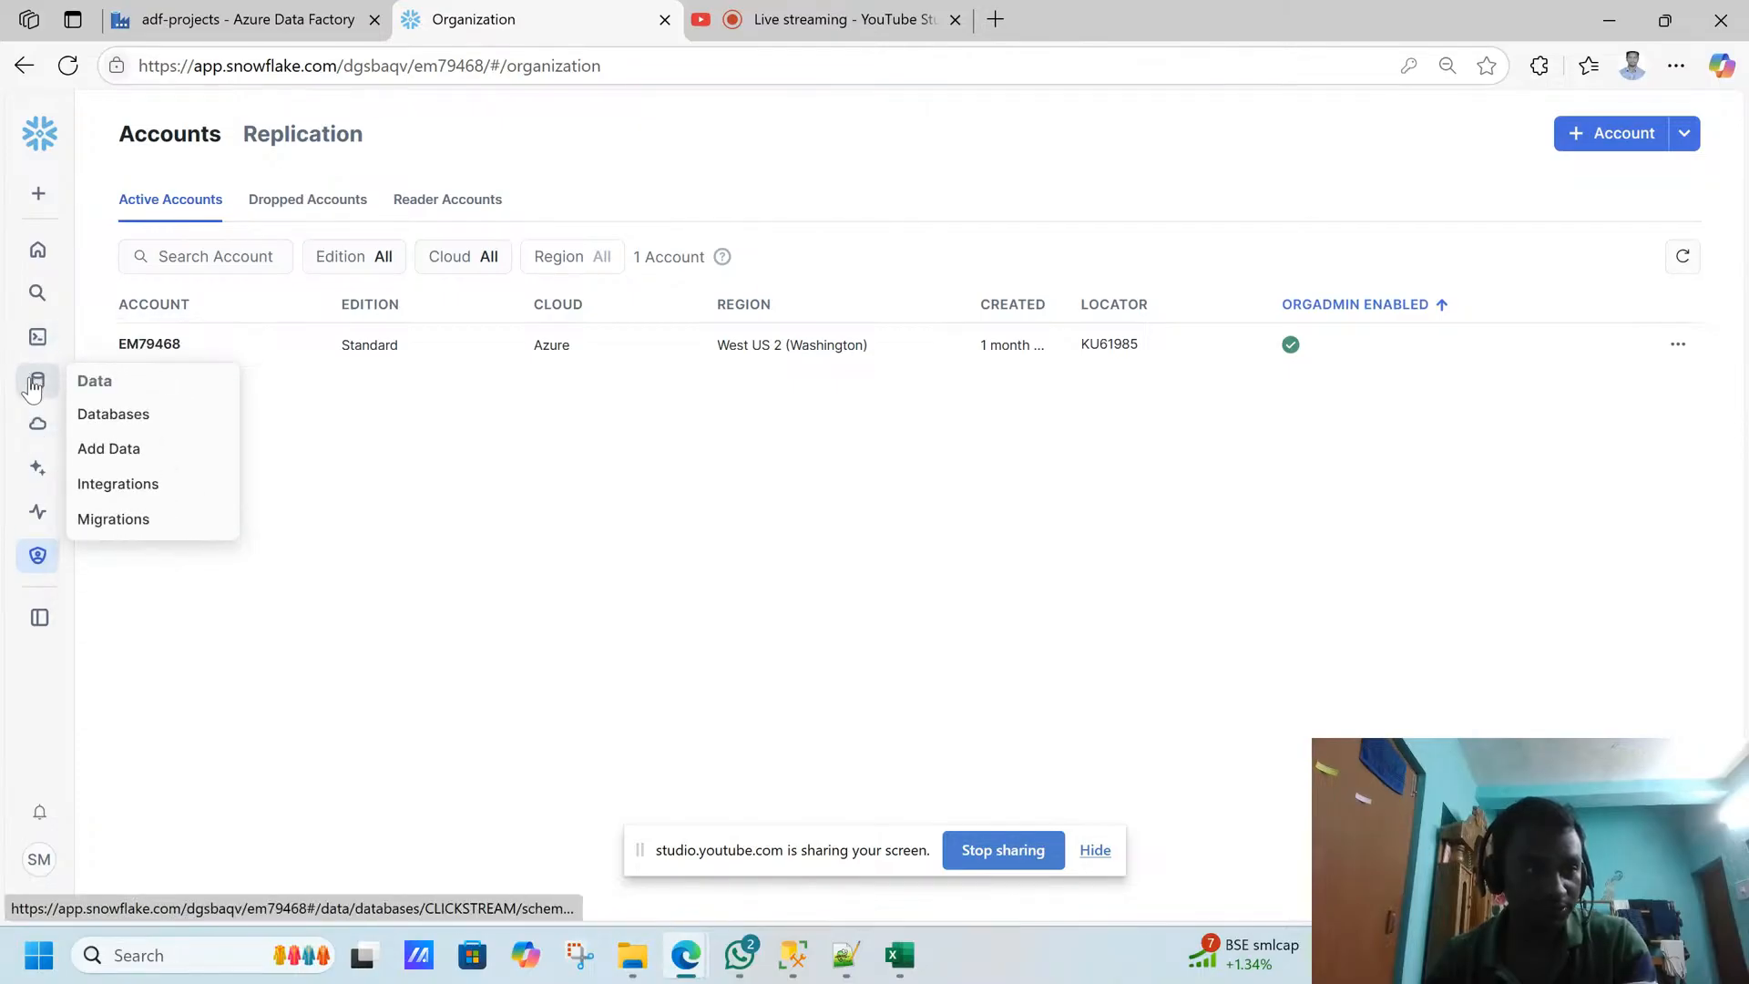
{"action": "mouse_move", "coordinate": [34, 561]}
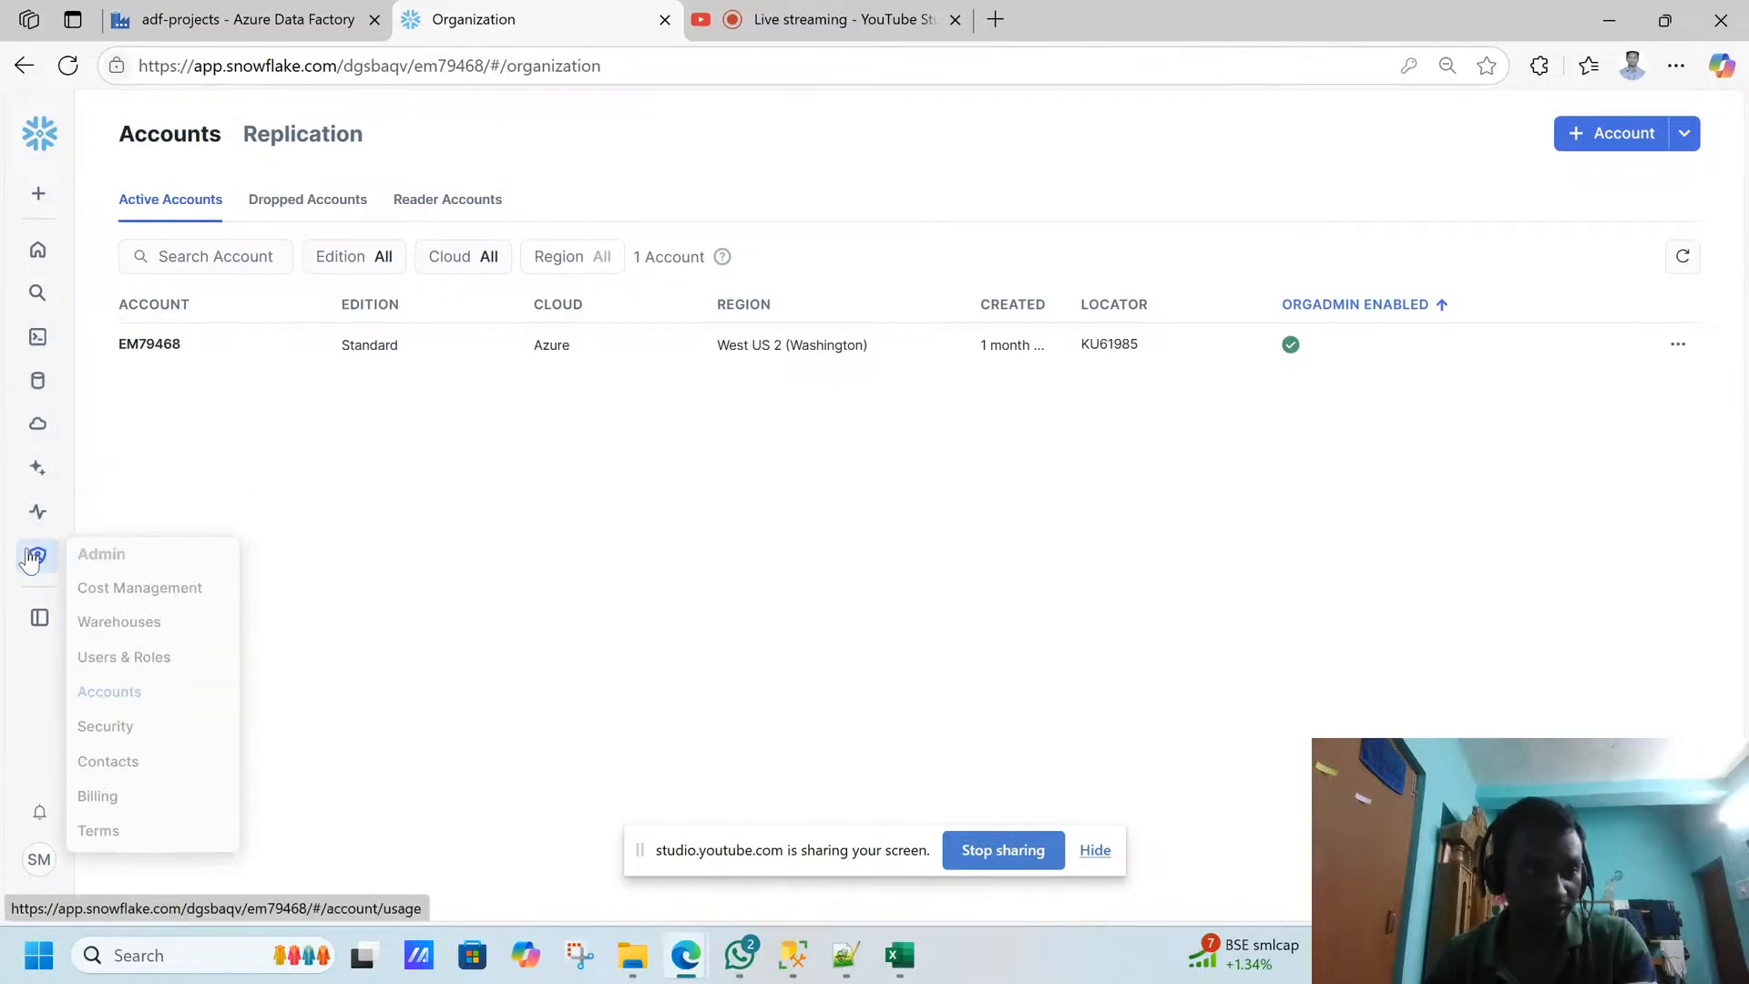
{"action": "left_click", "coordinate": [130, 622]}
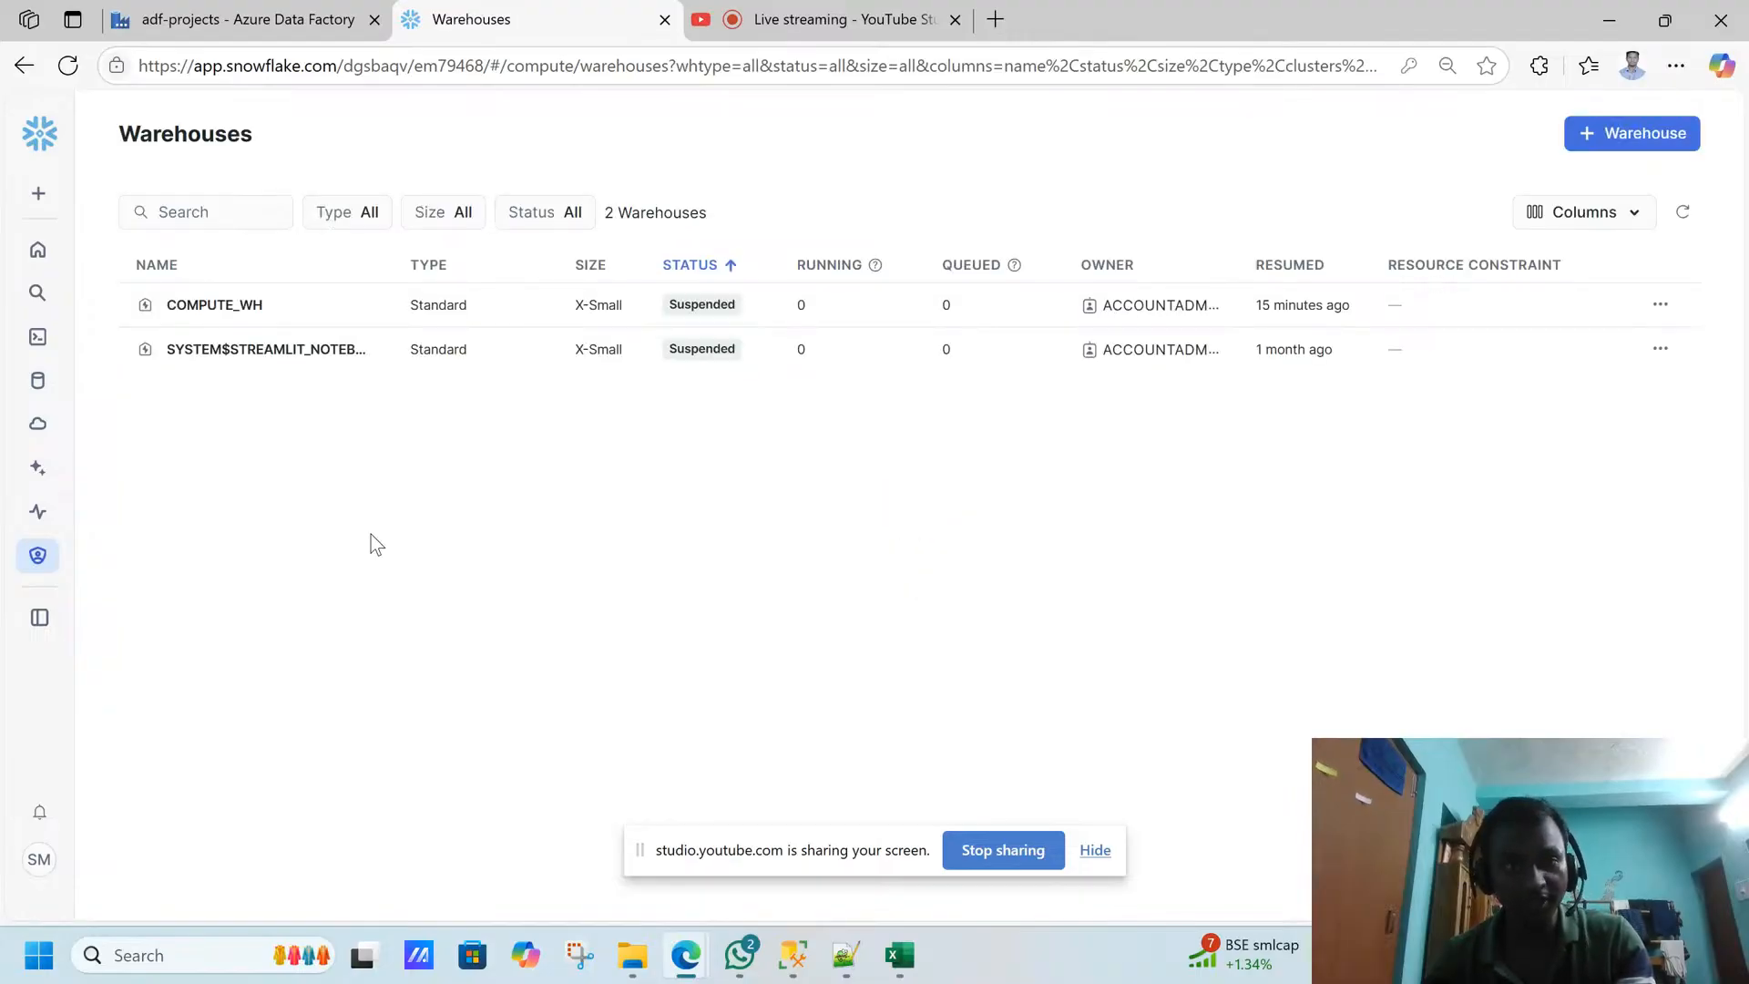
{"action": "key", "text": "ctrl+shift+Tab"}
{"action": "key", "text": "ctrl+Tab"}
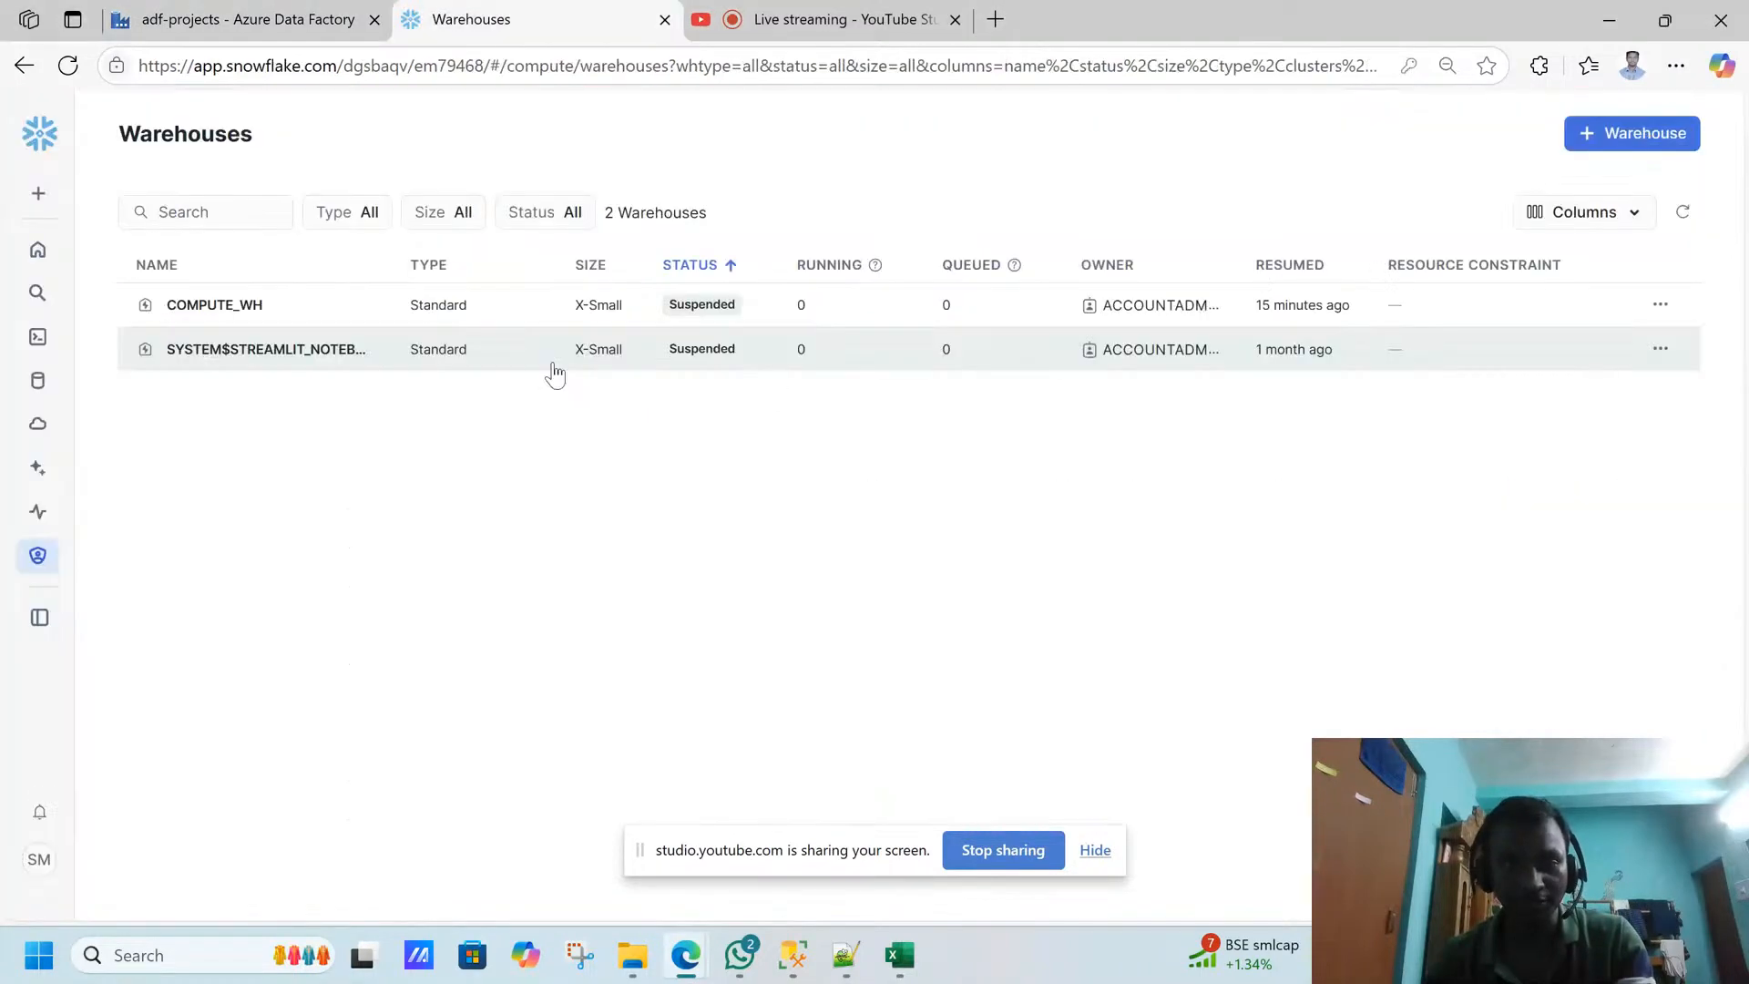
- Switch to Azure Data Factory, review the ls_snowflake linked service's warehouse, authentication, role and host settings, and close them without saving
{"action": "left_click", "coordinate": [285, 16]}
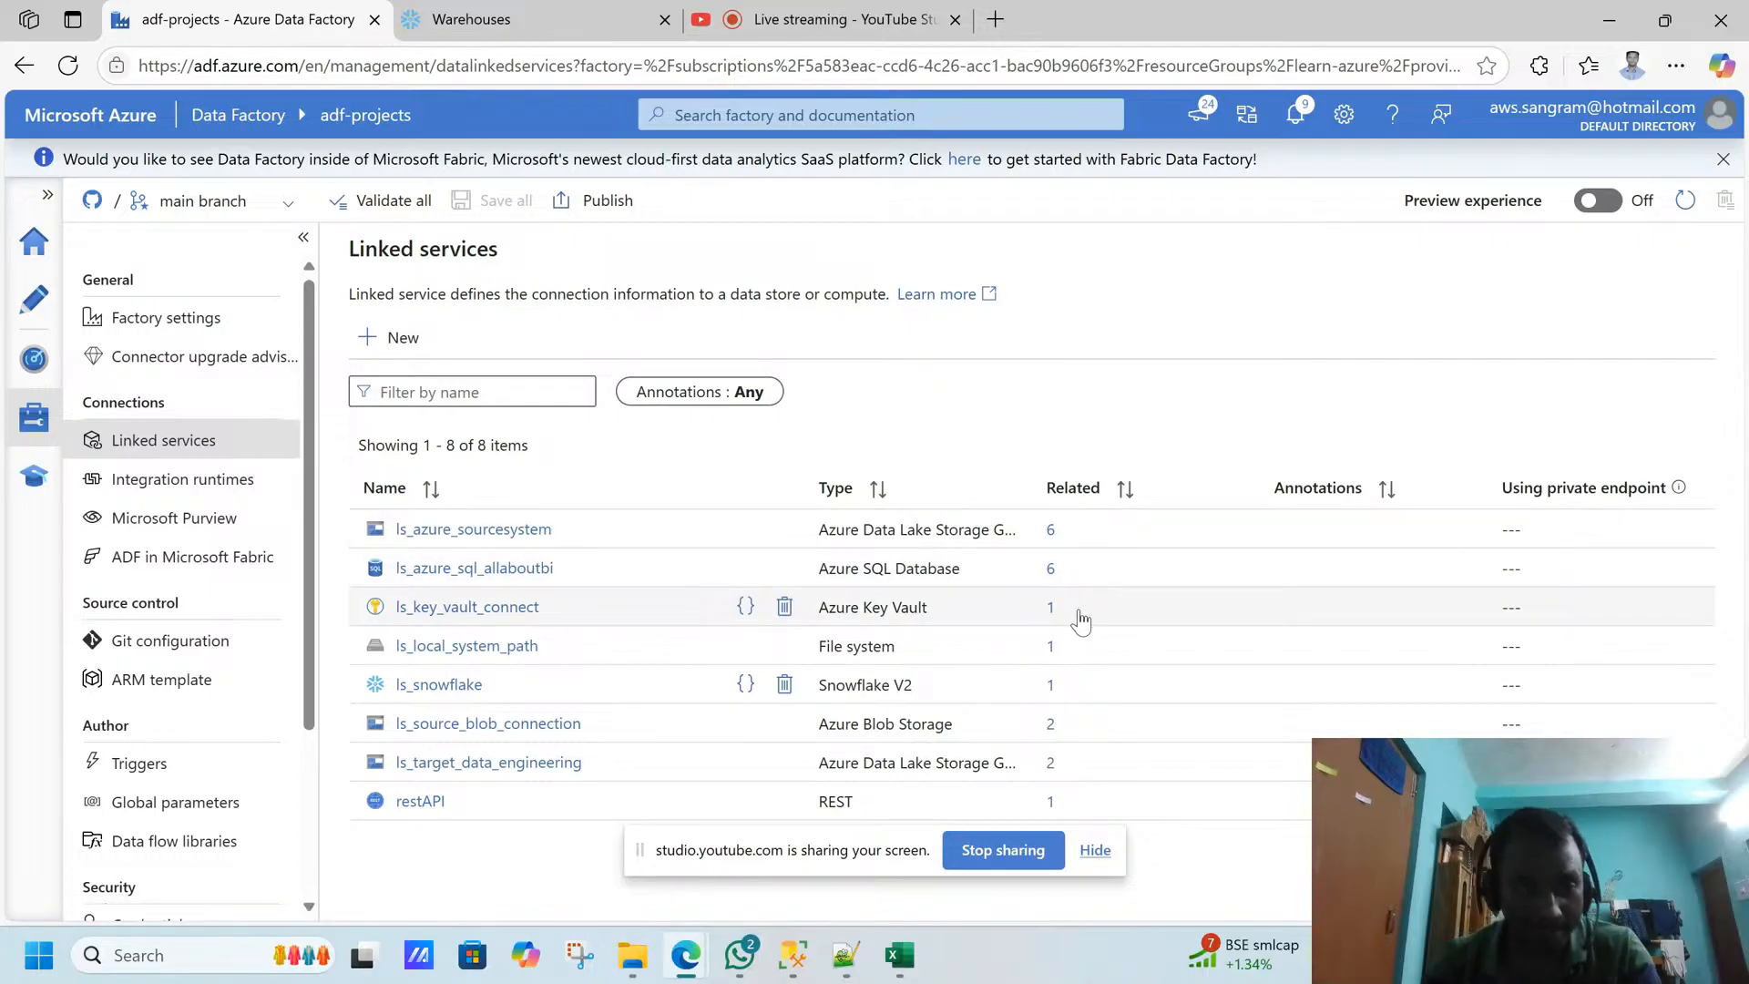
{"action": "left_click", "coordinate": [437, 685]}
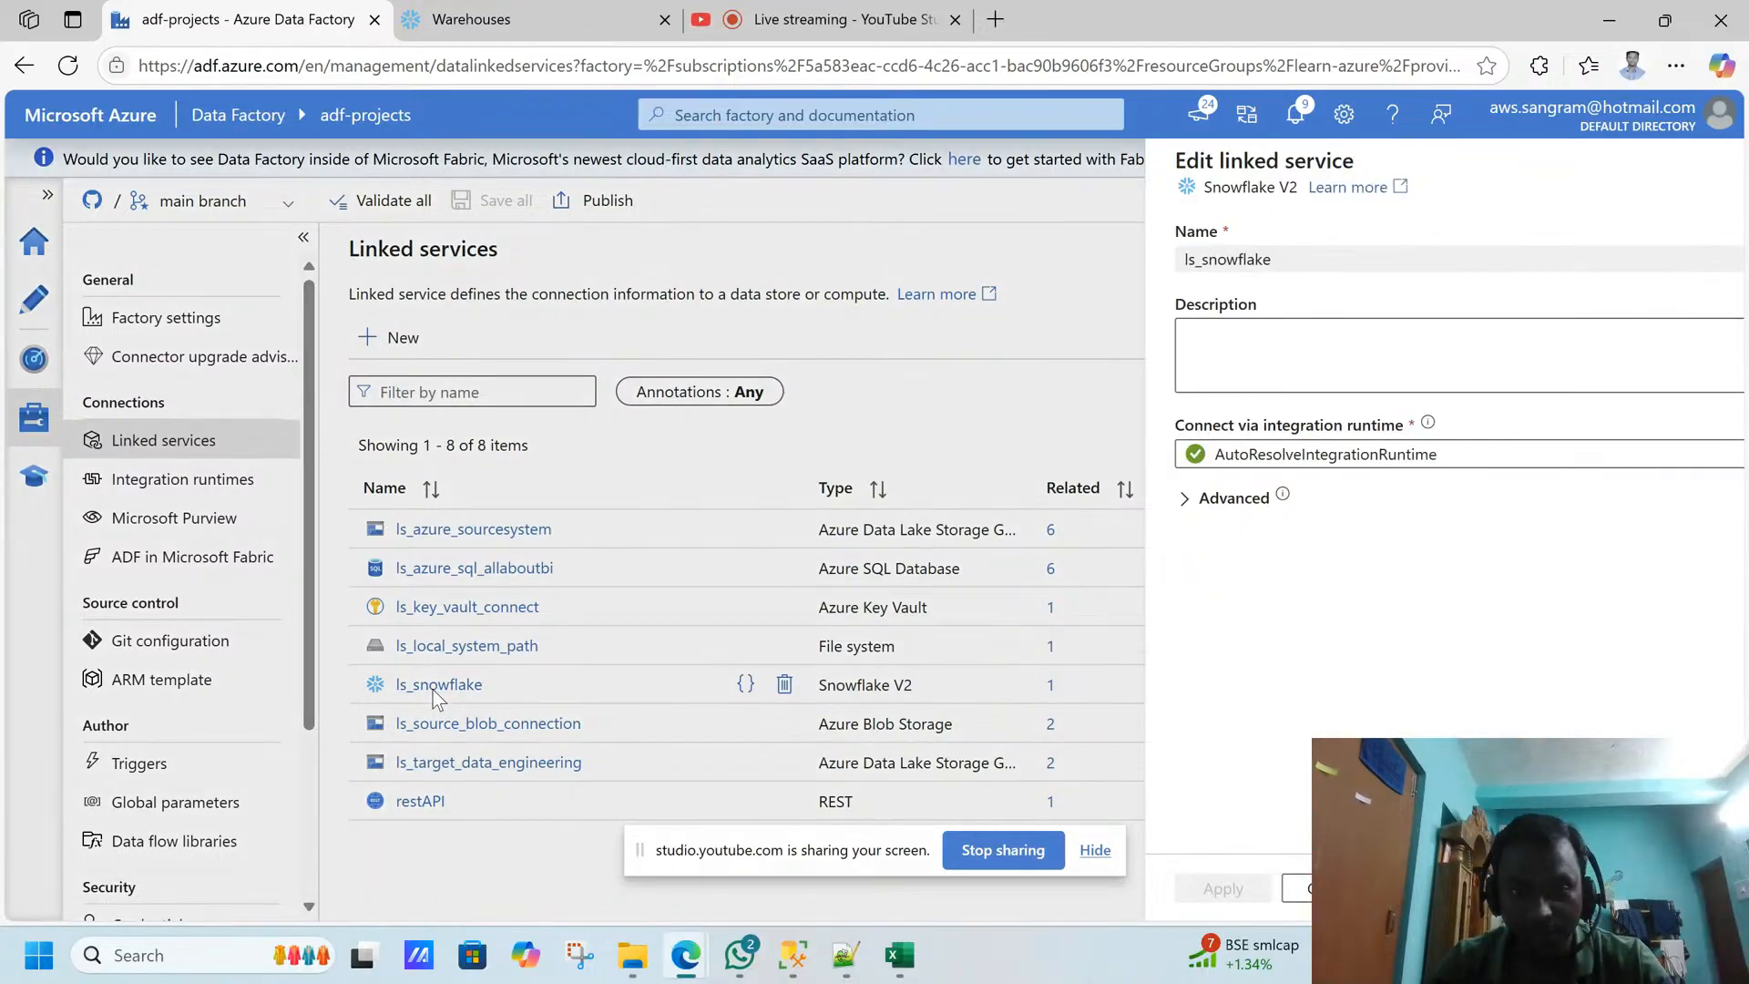
{"action": "left_click_drag", "start_coordinate": [1740, 447], "coordinate": [1740, 626]}
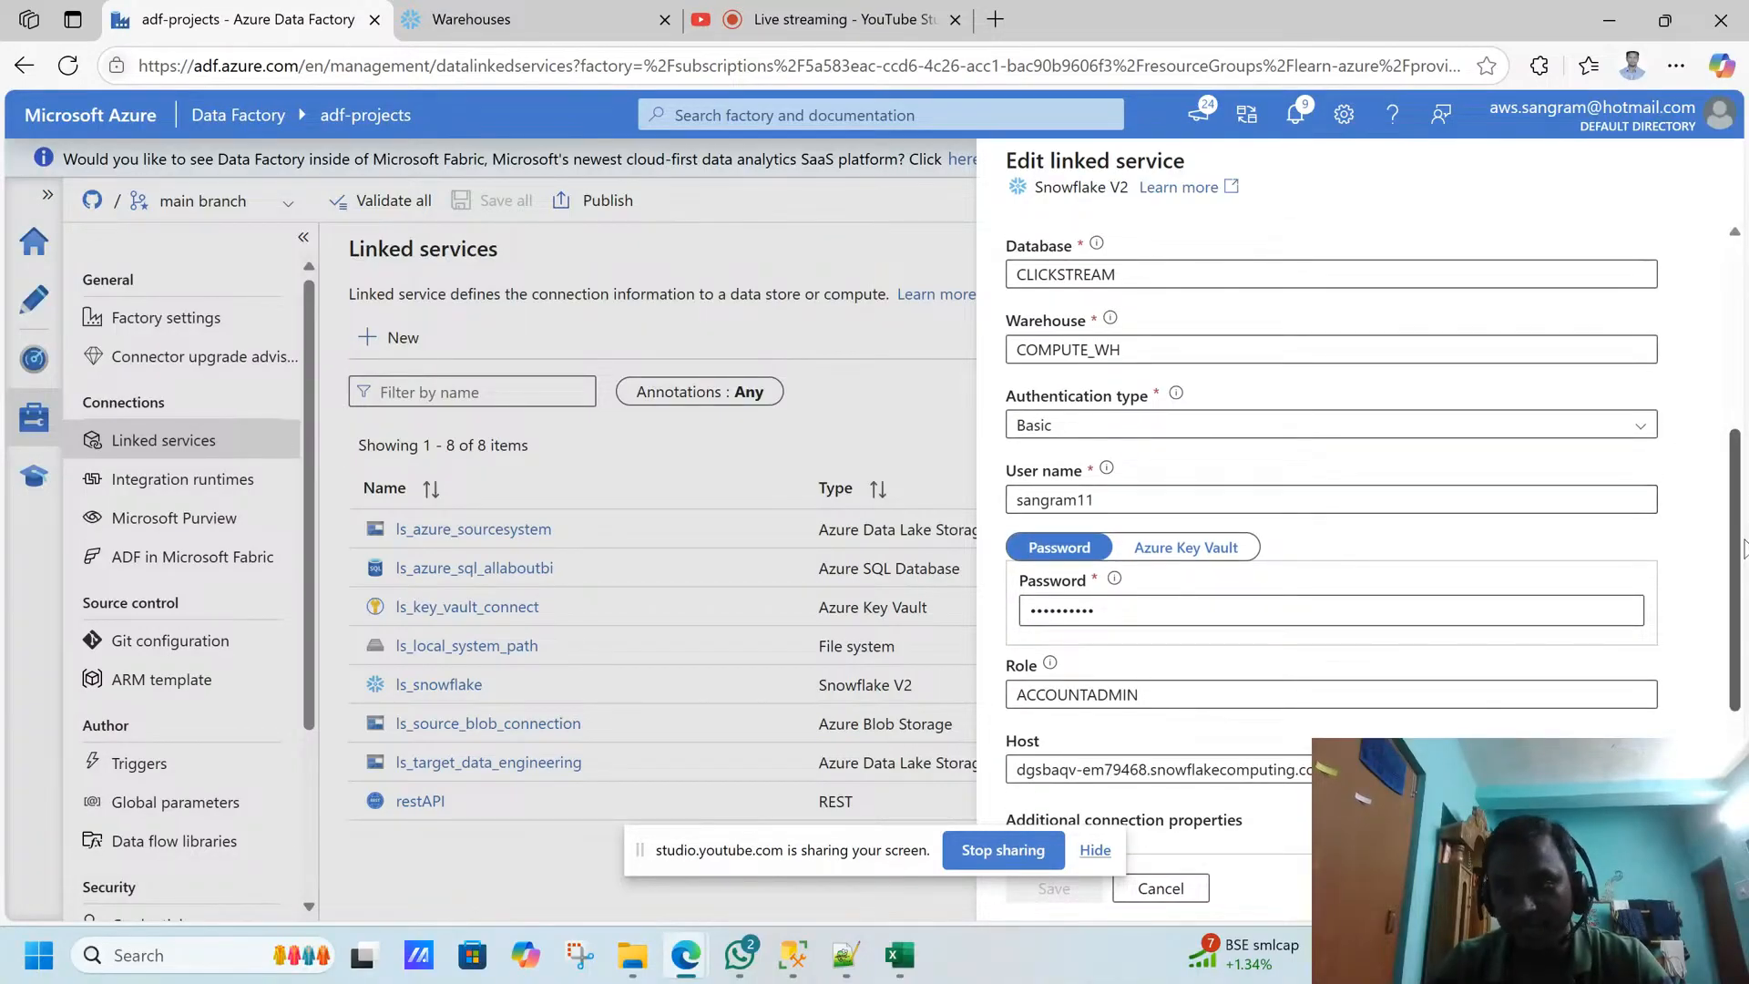
{"action": "left_click_drag", "start_coordinate": [1742, 555], "coordinate": [1727, 619]}
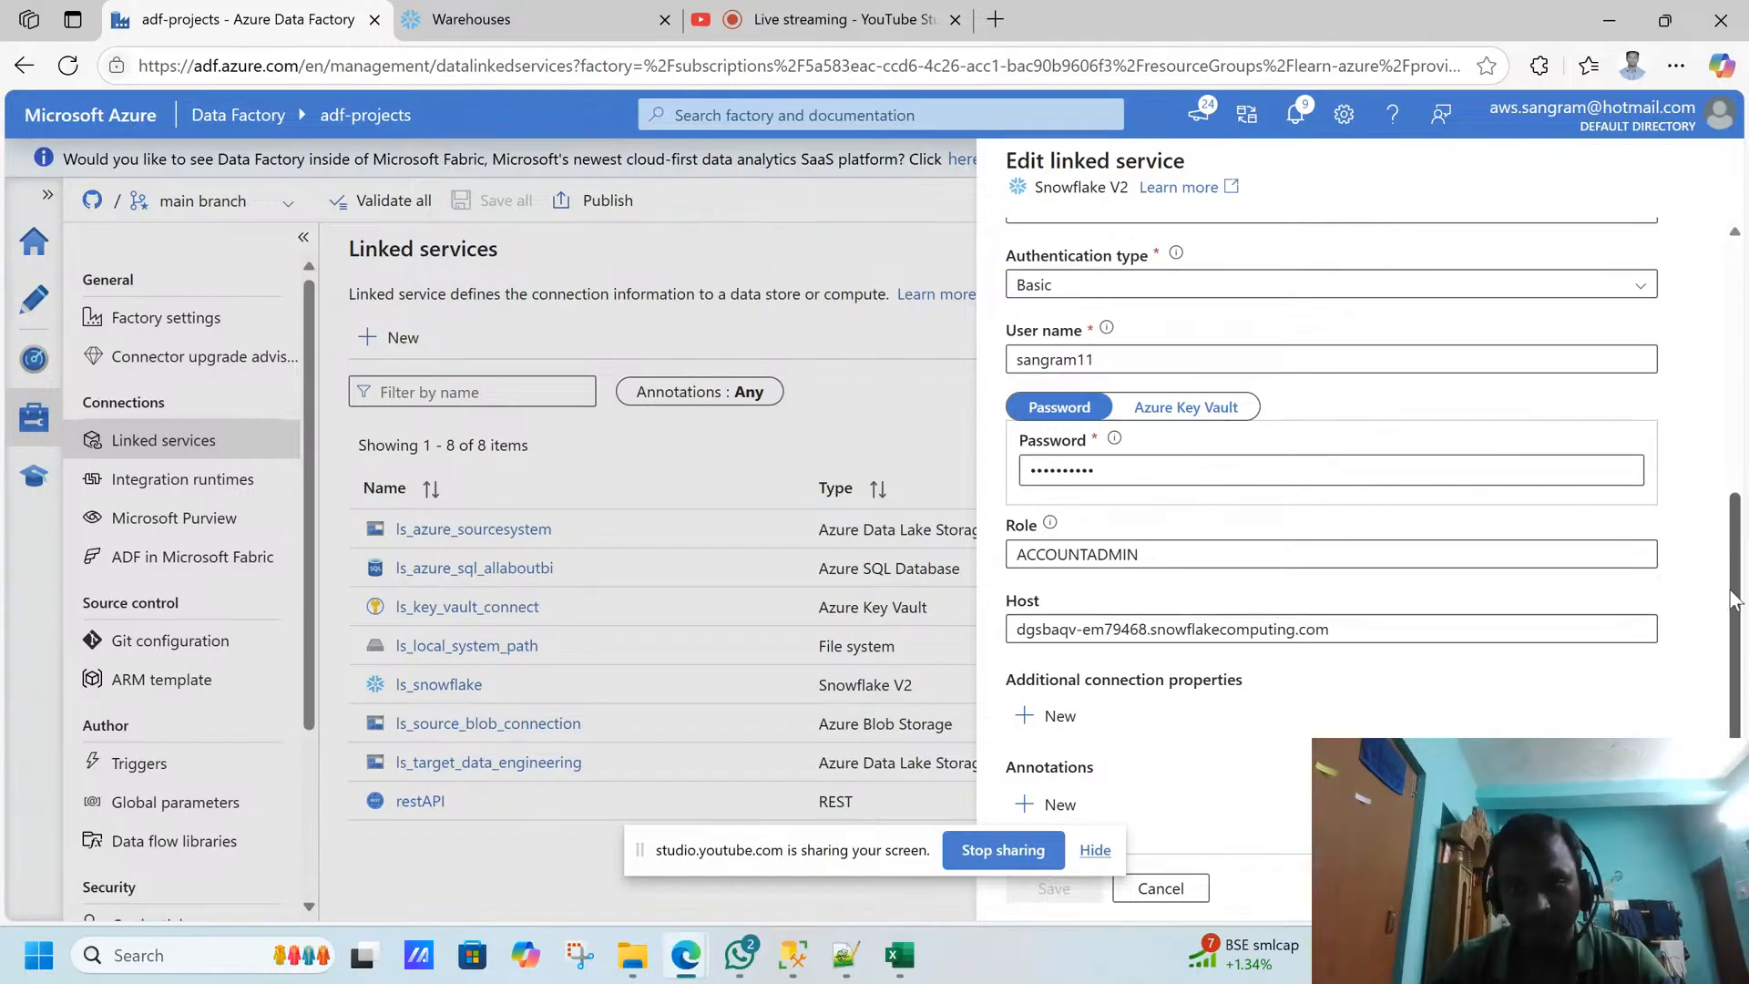
{"action": "scroll", "coordinate": [1725, 606], "scroll_direction": "down", "scroll_amount": 1}
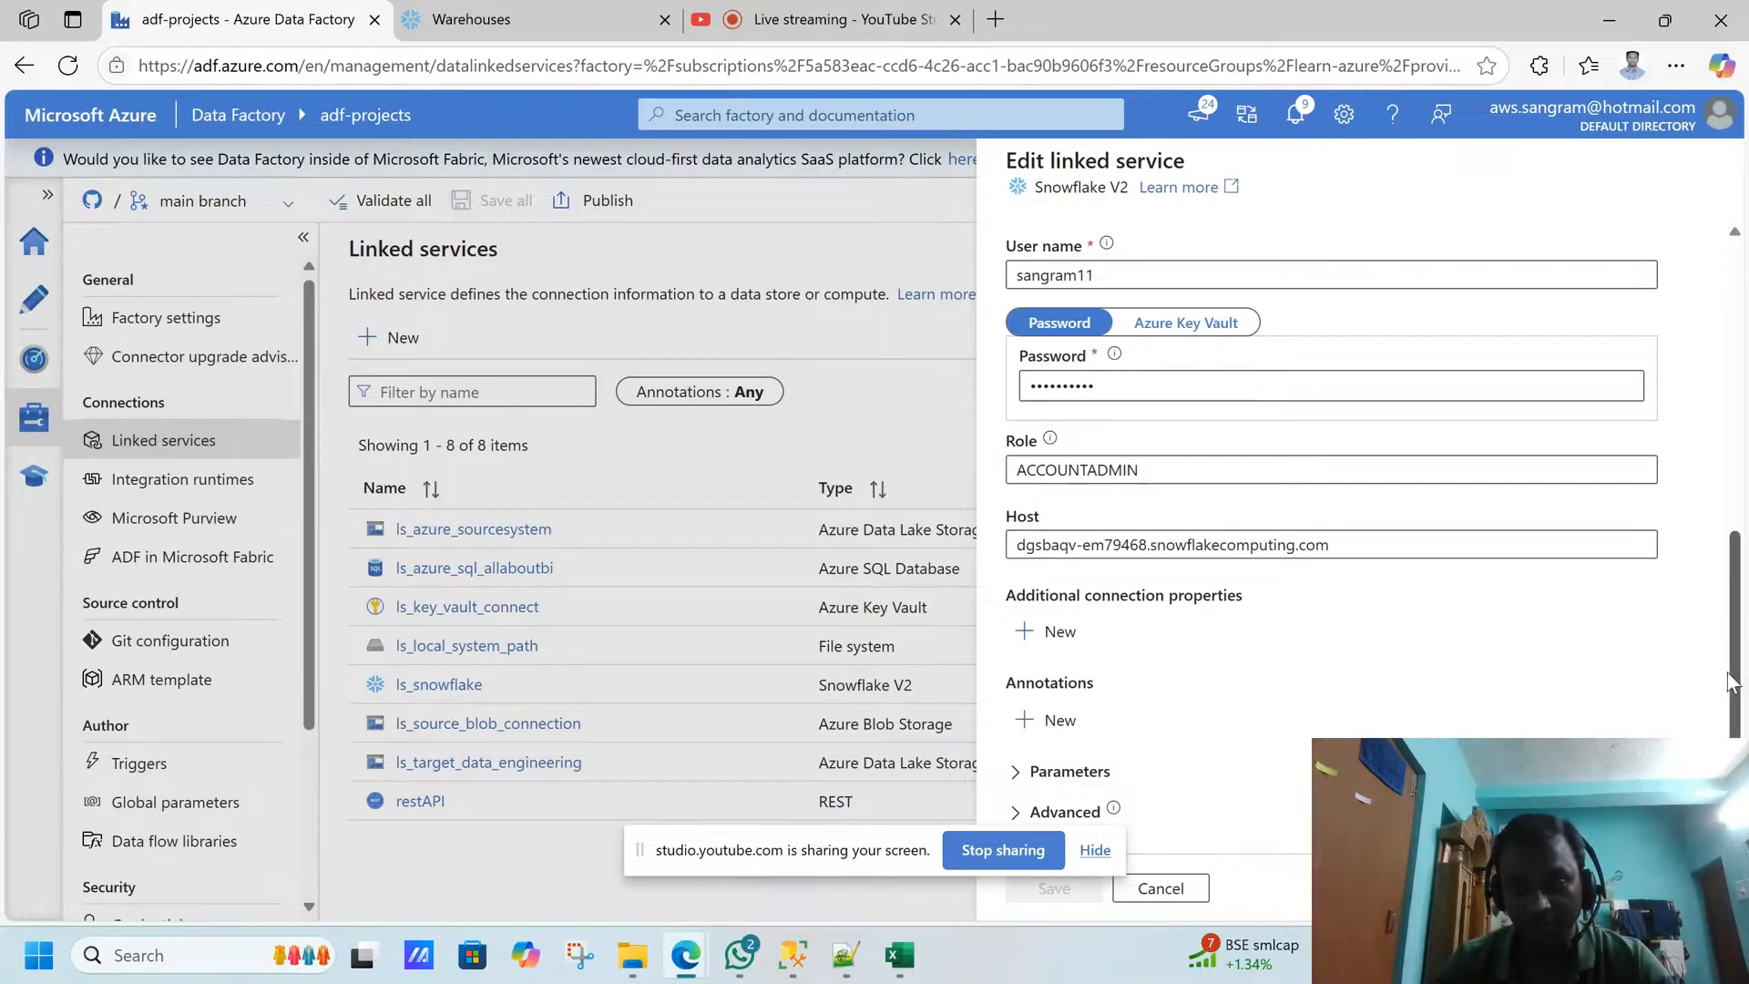
{"action": "scroll", "coordinate": [1726, 651], "scroll_direction": "up", "scroll_amount": 1}
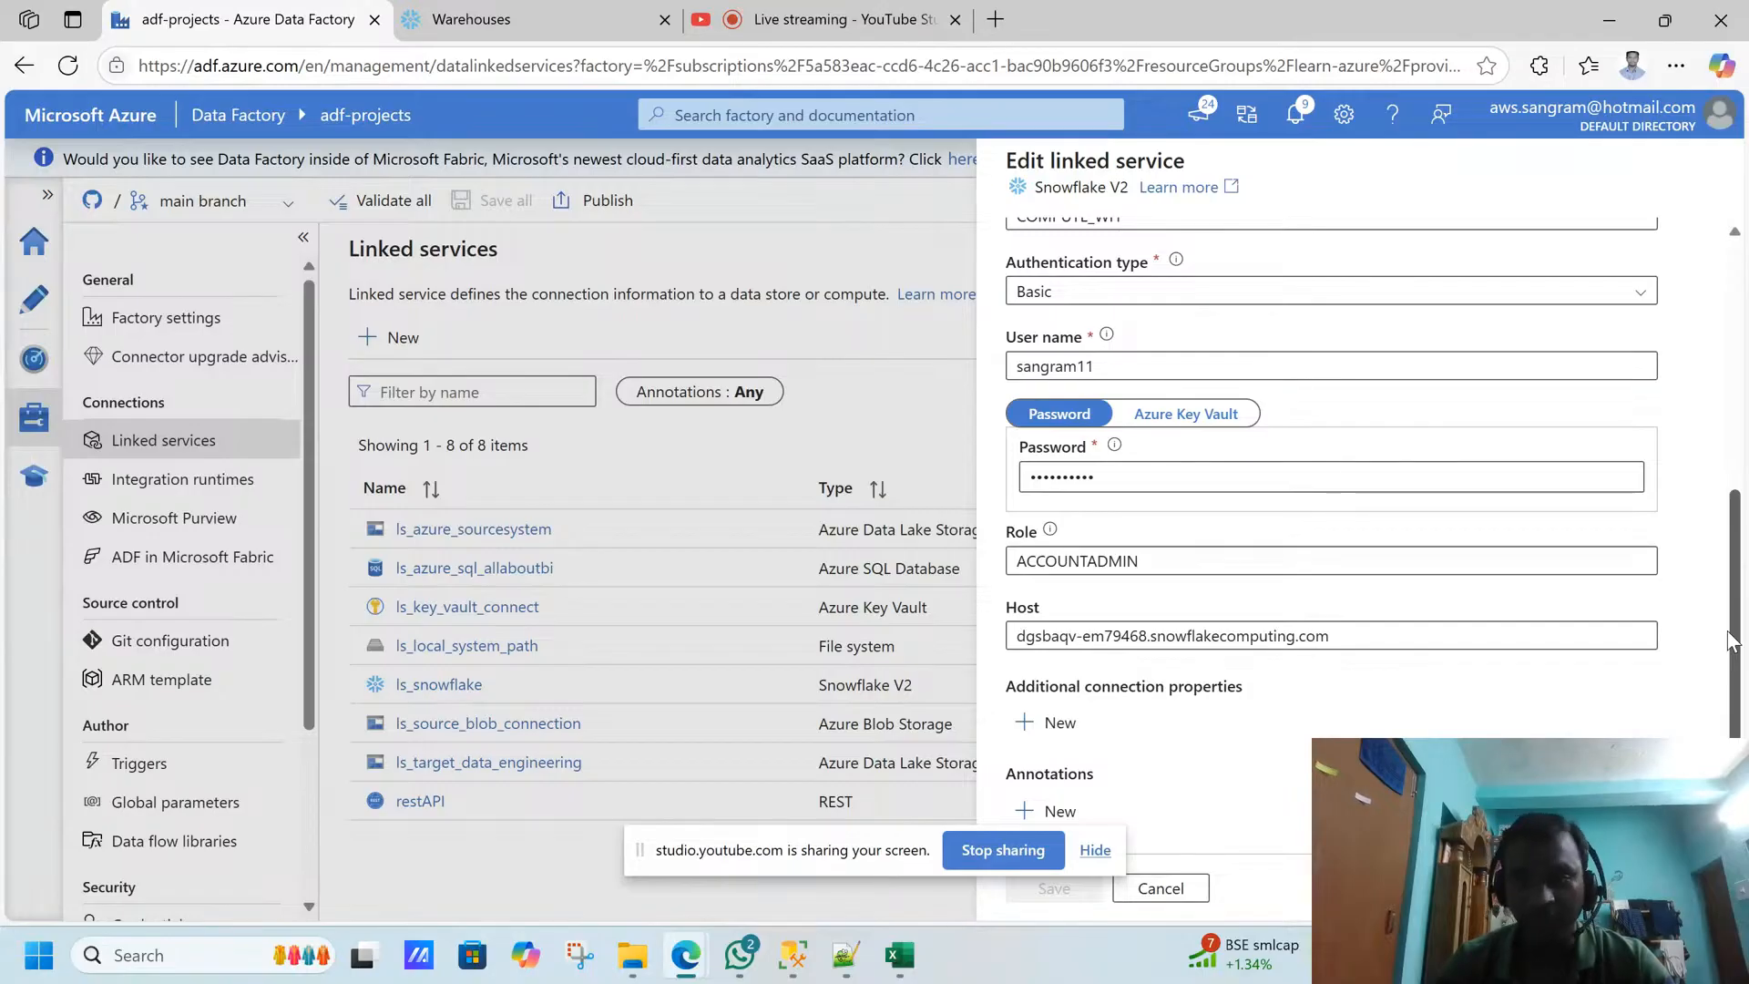
{"action": "left_click_drag", "start_coordinate": [1728, 631], "coordinate": [1709, 686]}
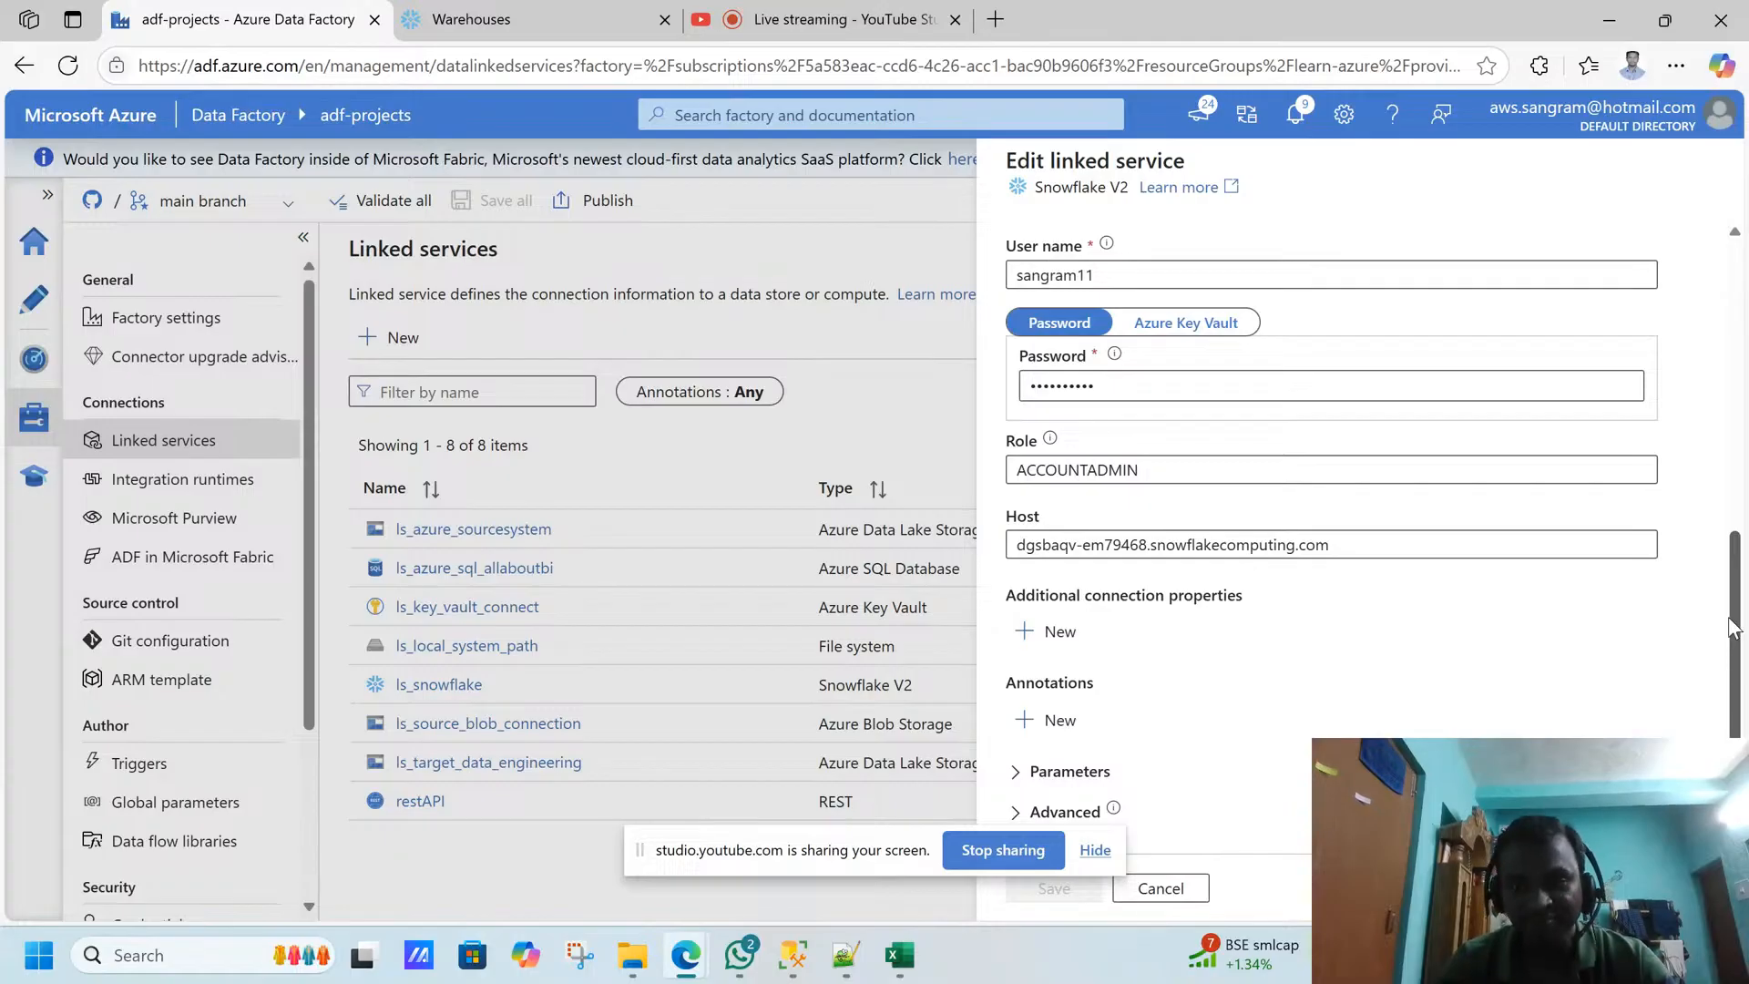
{"action": "left_click", "coordinate": [1199, 890]}
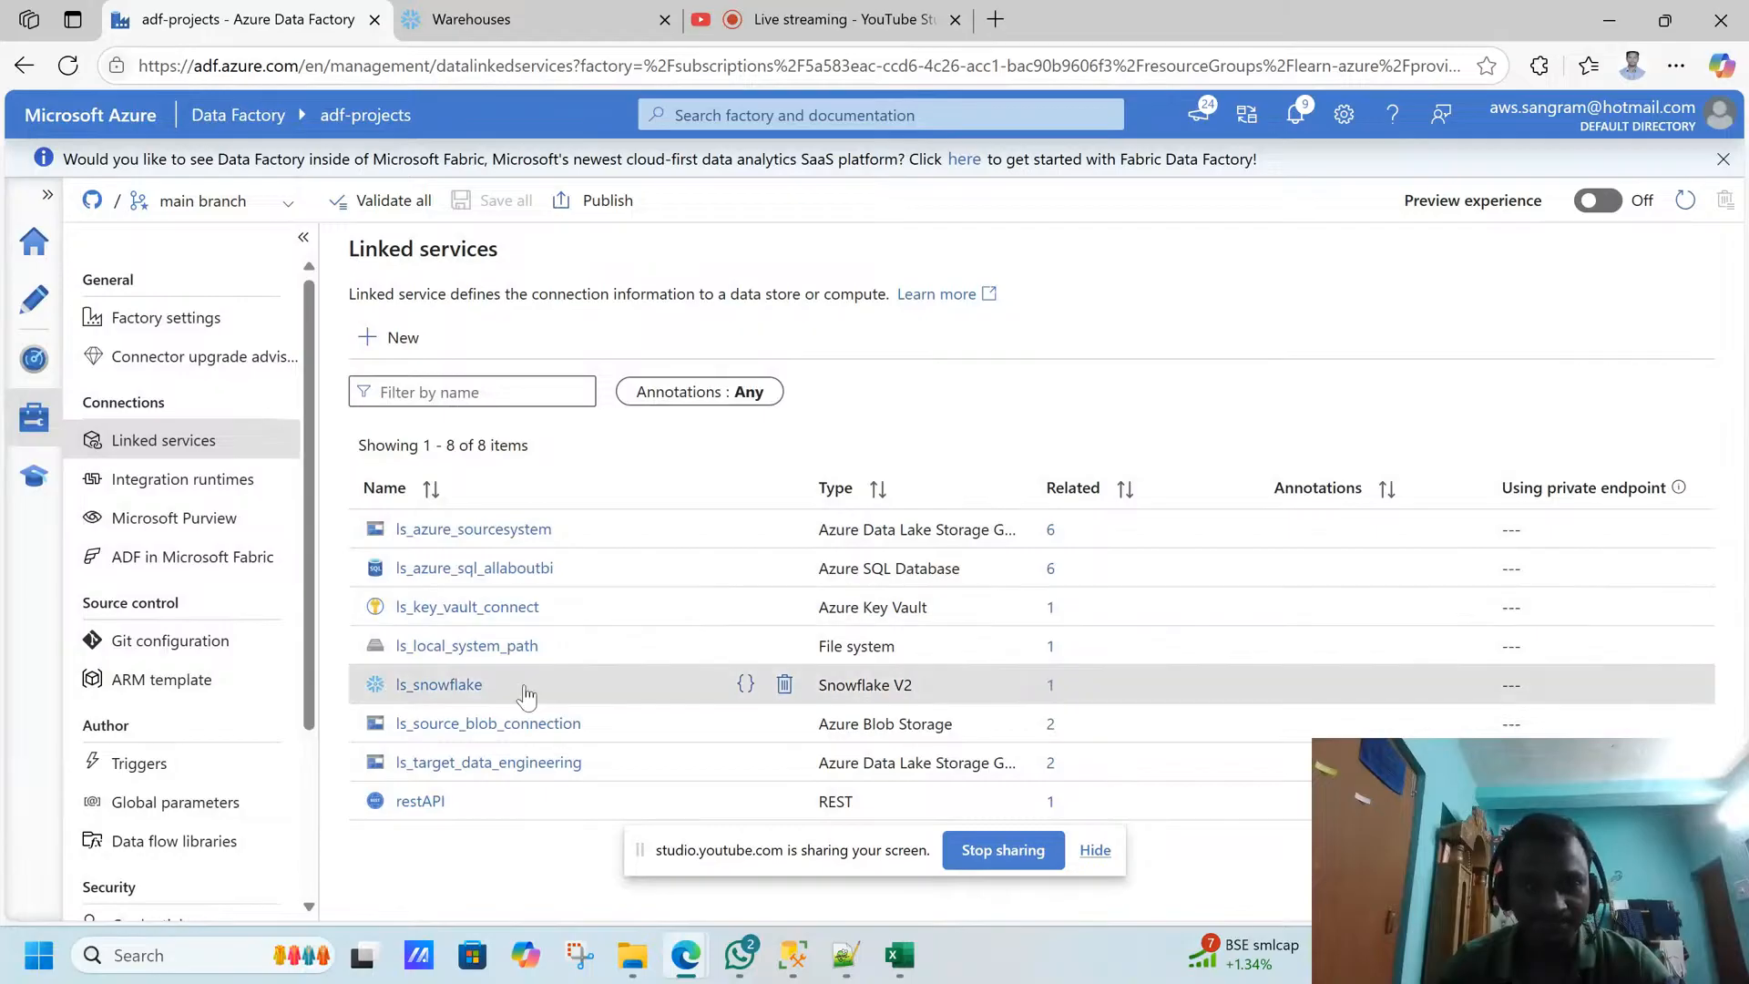
- Open the df_alter_row_transformation_snowflake data flow for authoring
{"action": "left_click", "coordinate": [34, 302]}
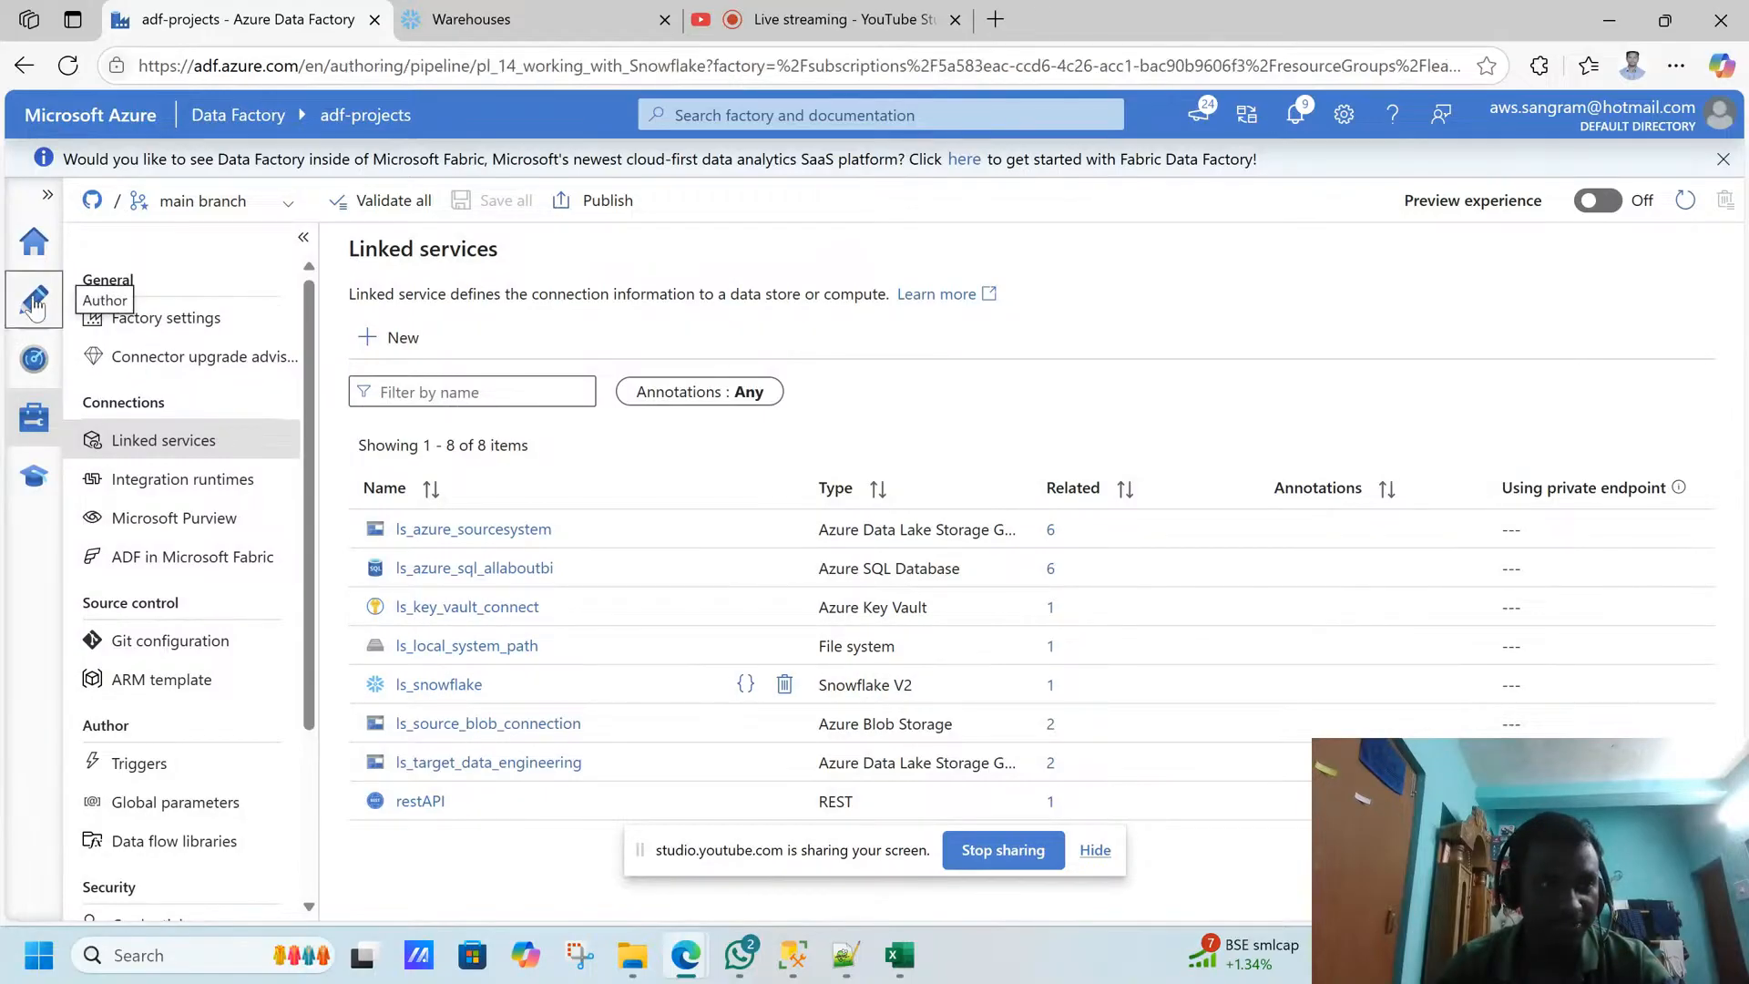
{"action": "left_click_drag", "start_coordinate": [417, 461], "coordinate": [425, 774]}
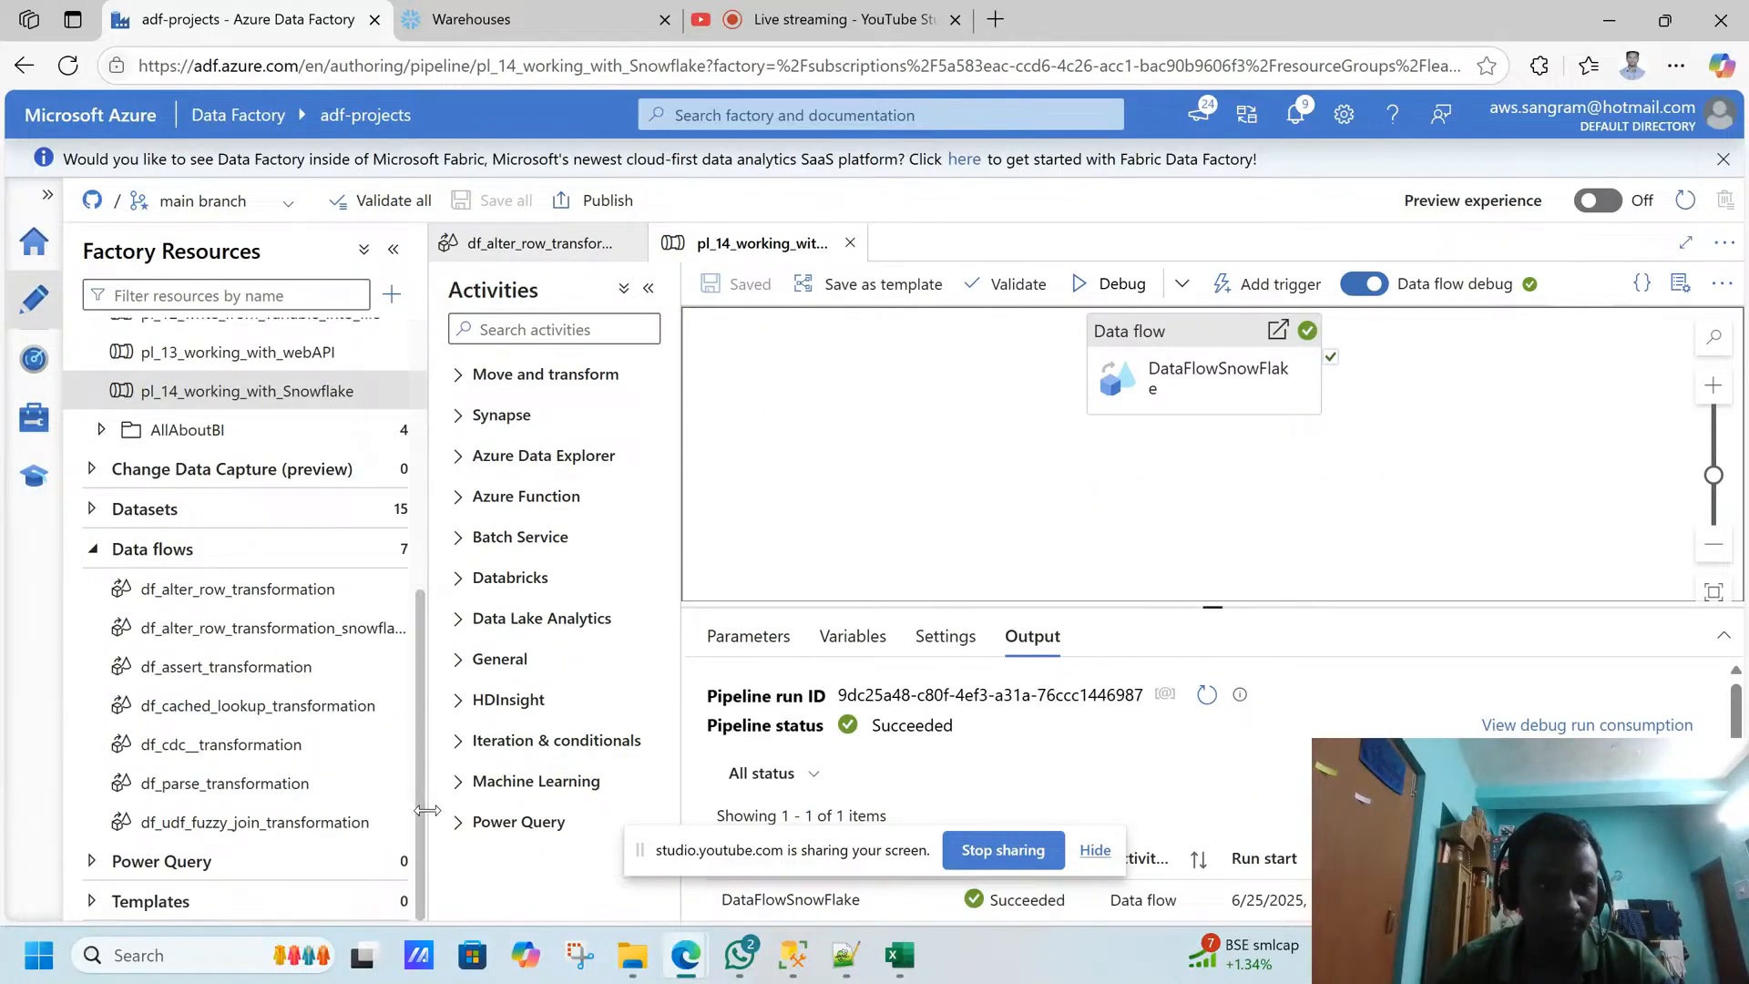
{"action": "left_click", "coordinate": [235, 648]}
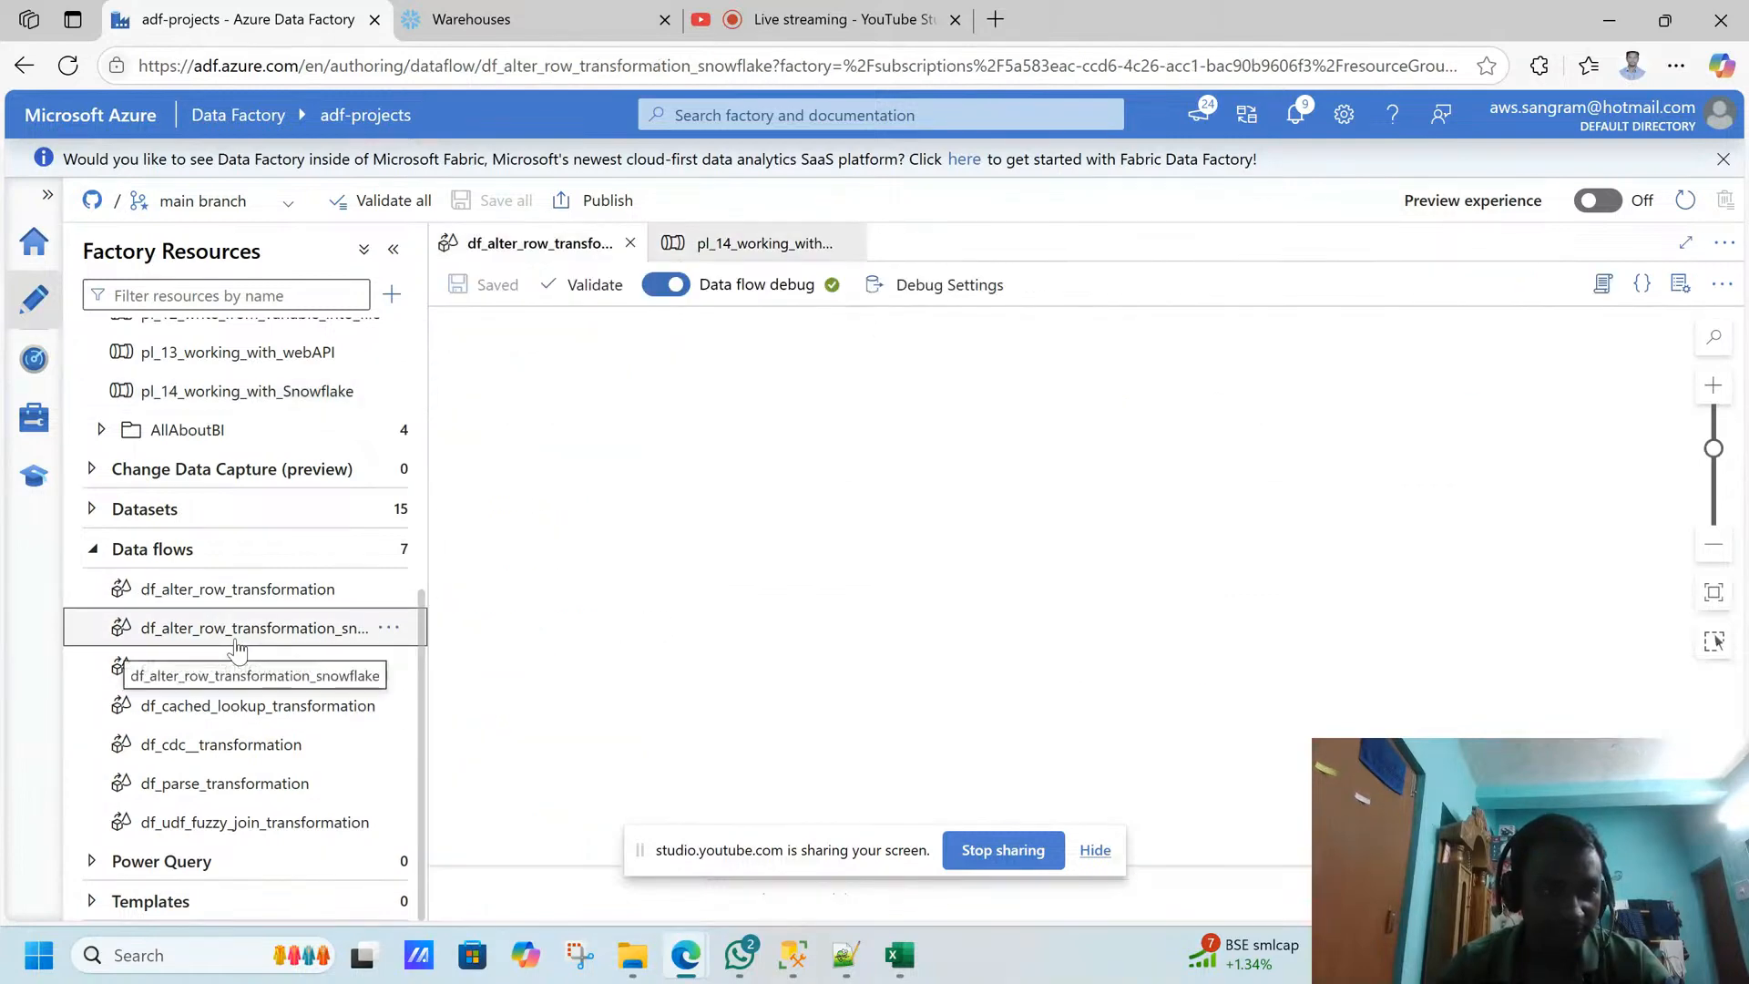
- Inspect the ds_snowflake_products dataset's linked service and table settings, then close the dataset
{"action": "left_click", "coordinate": [92, 549]}
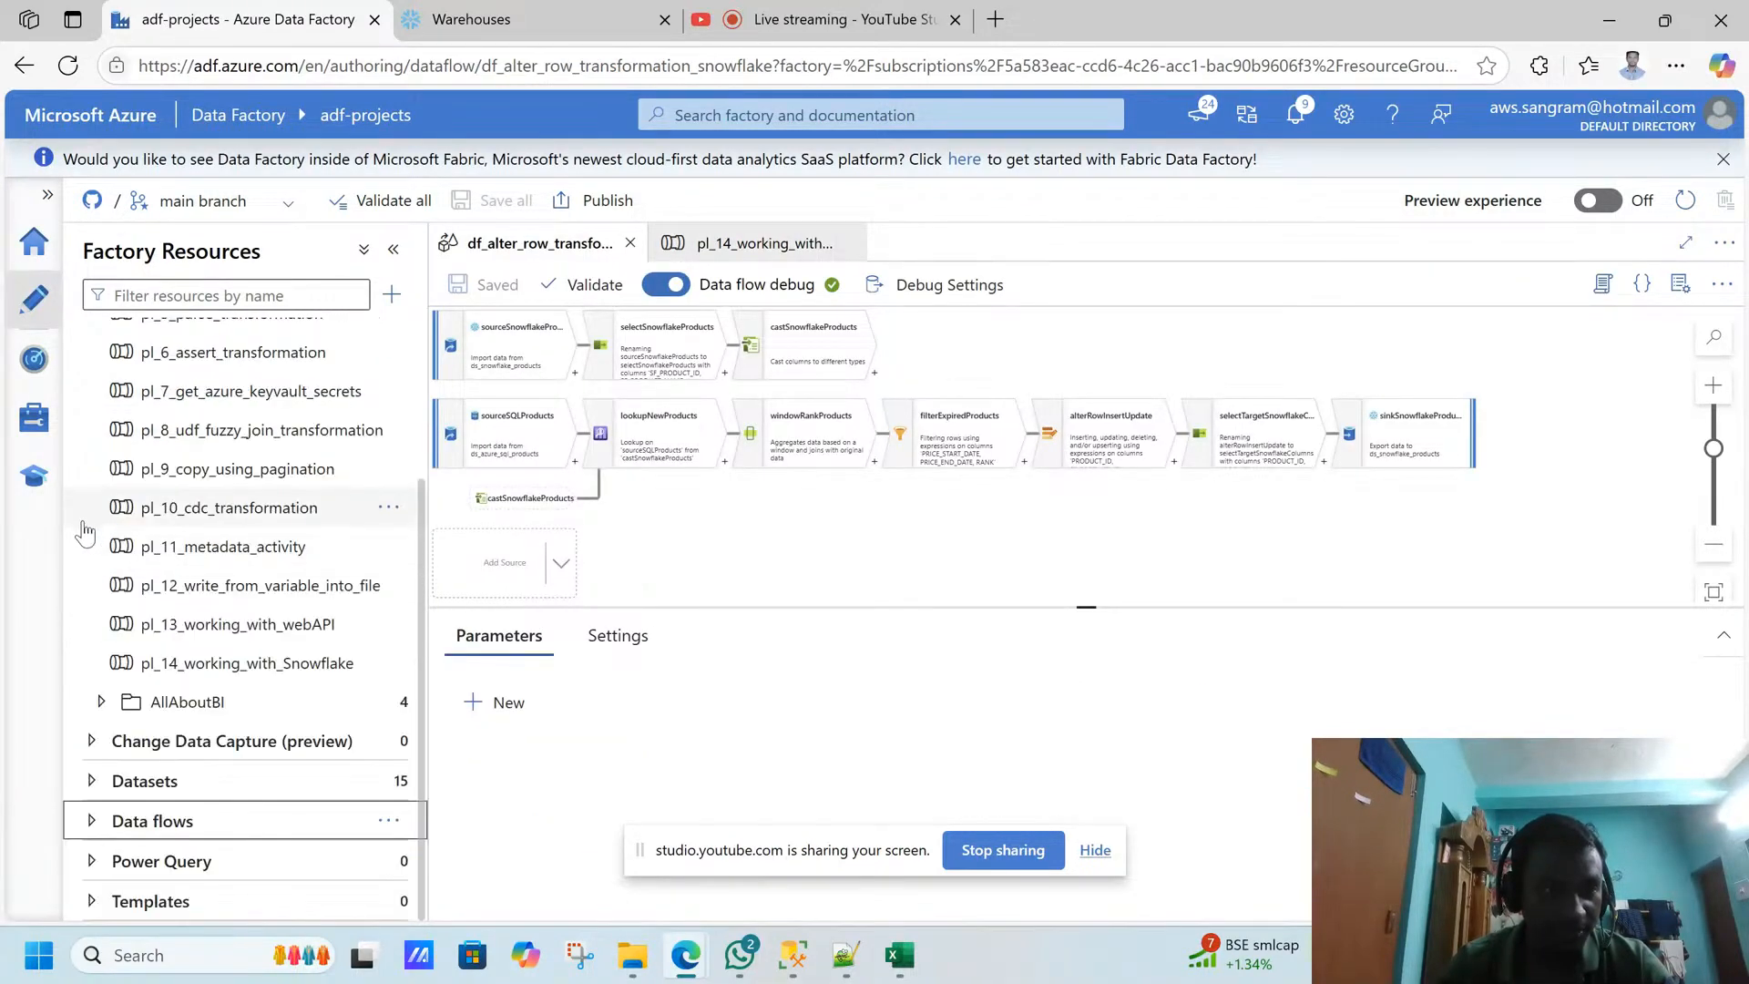
{"action": "left_click", "coordinate": [91, 781]}
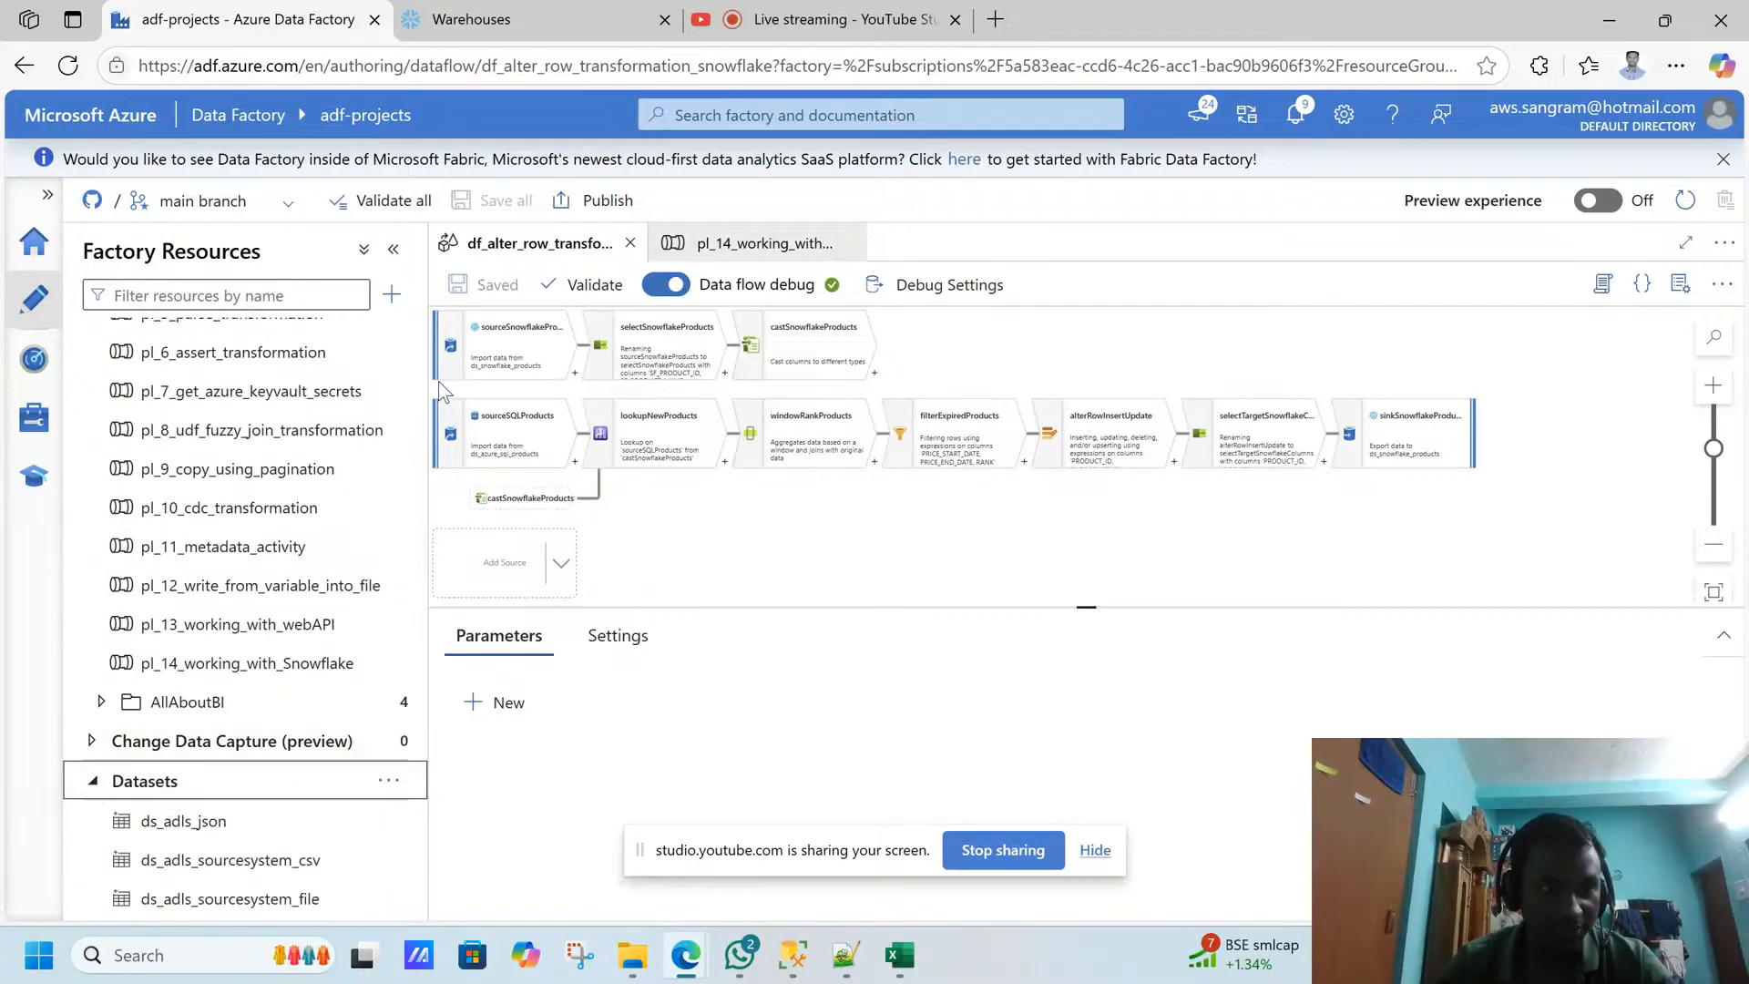
{"action": "left_click_drag", "start_coordinate": [418, 510], "coordinate": [415, 663]}
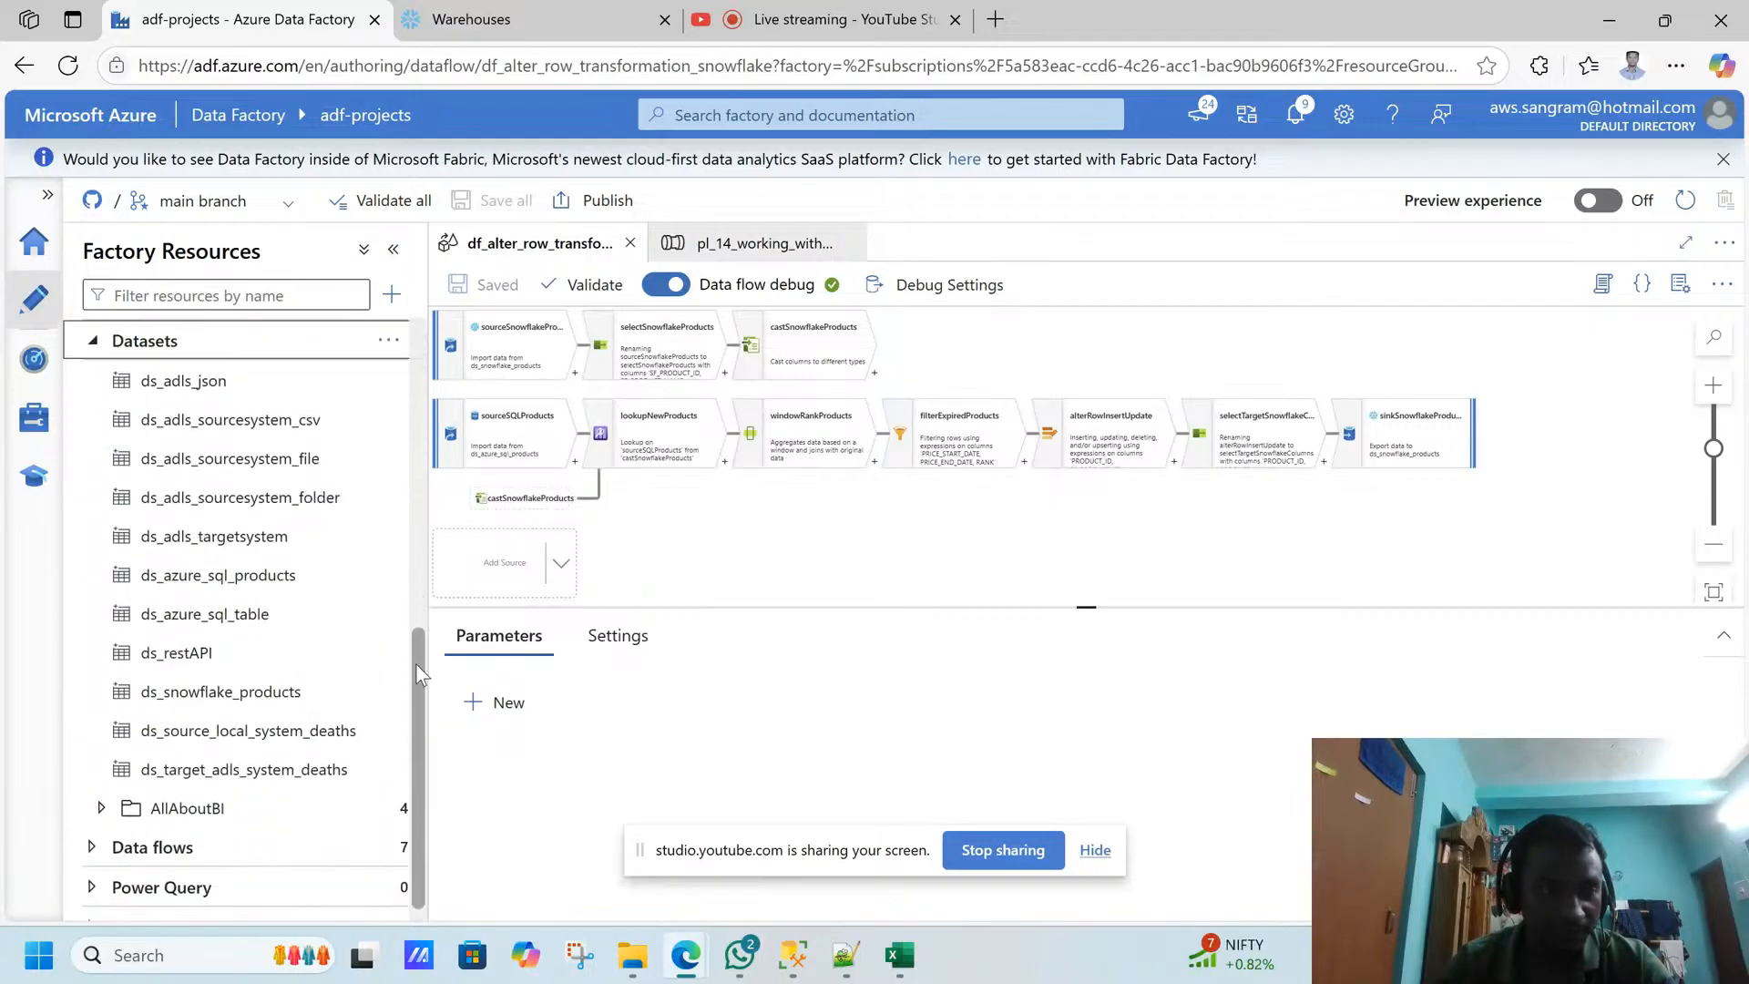
{"action": "left_click_drag", "start_coordinate": [241, 698], "coordinate": [248, 713]}
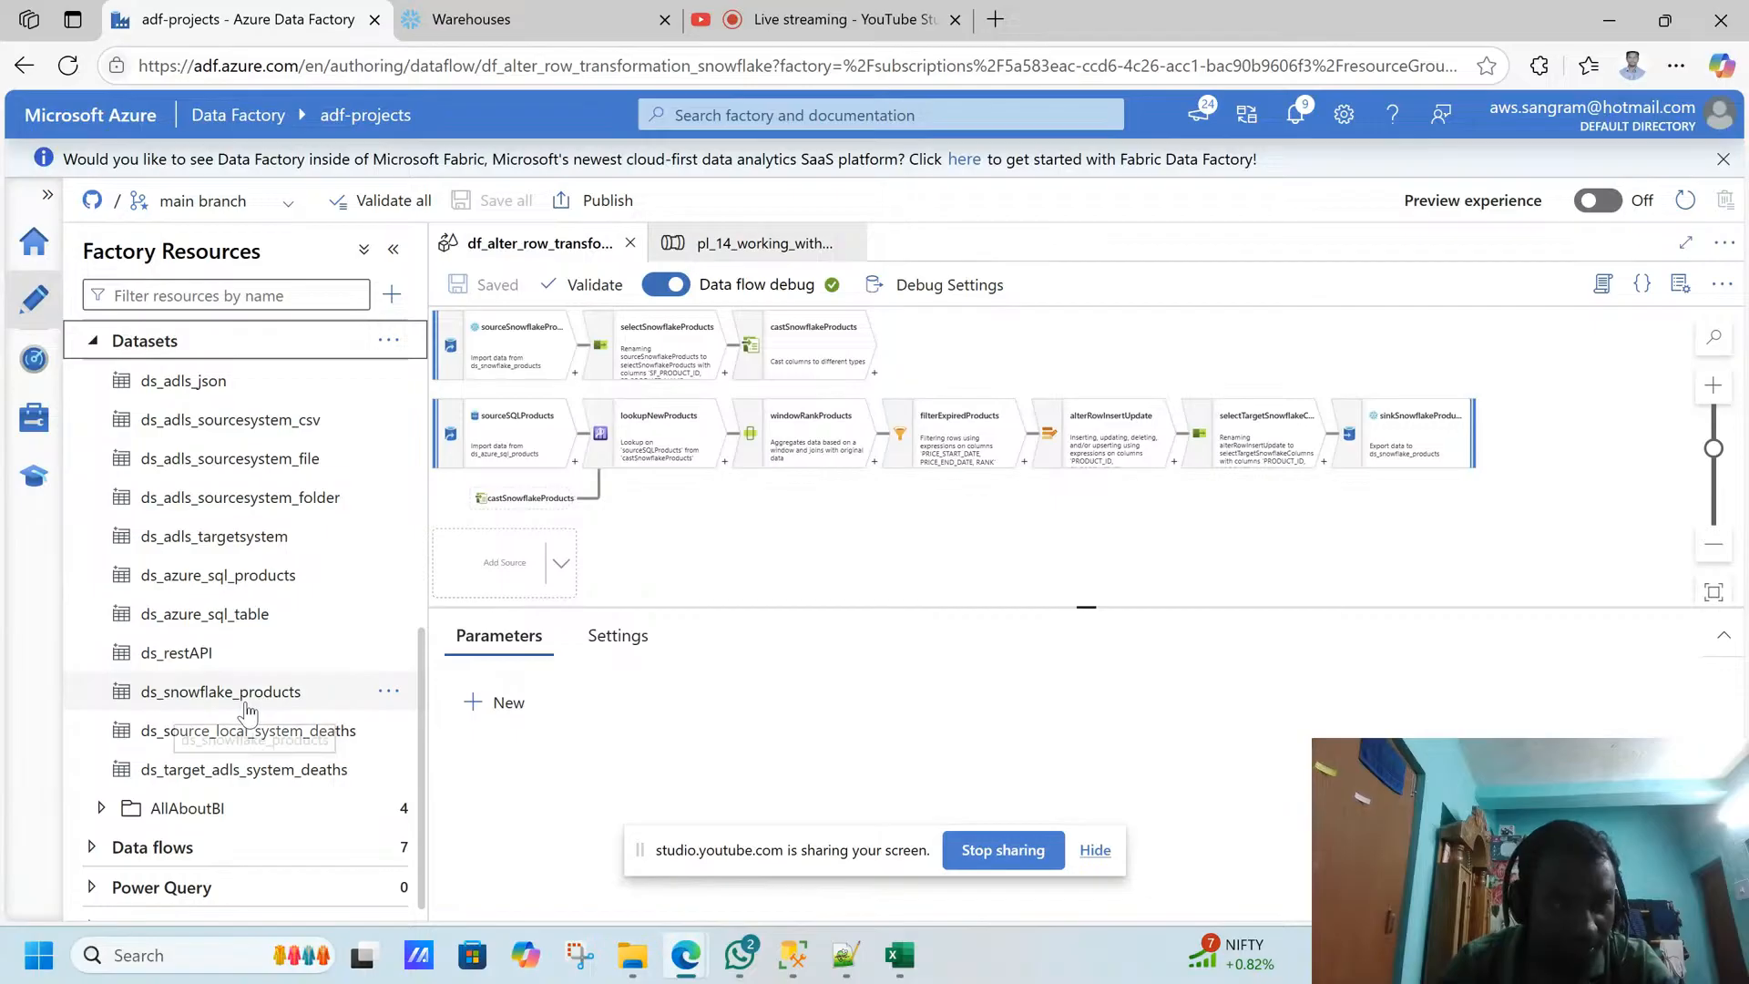
{"action": "left_click", "coordinate": [246, 706]}
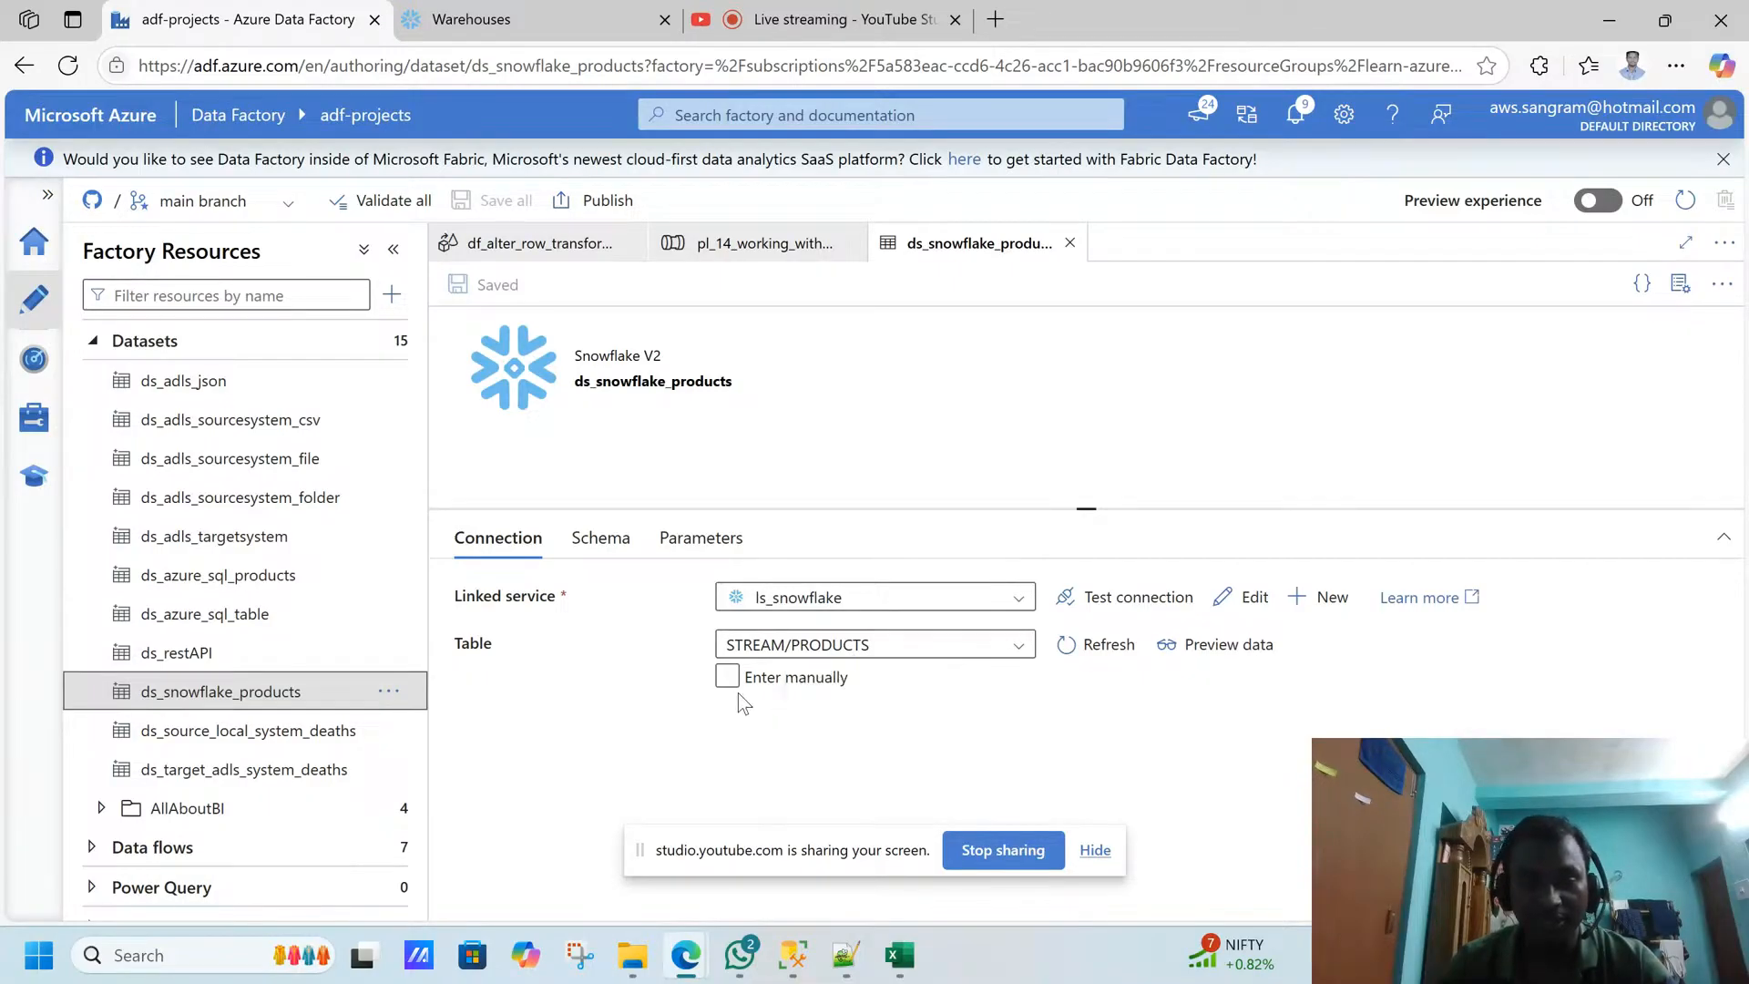
{"action": "left_click", "coordinate": [1070, 242]}
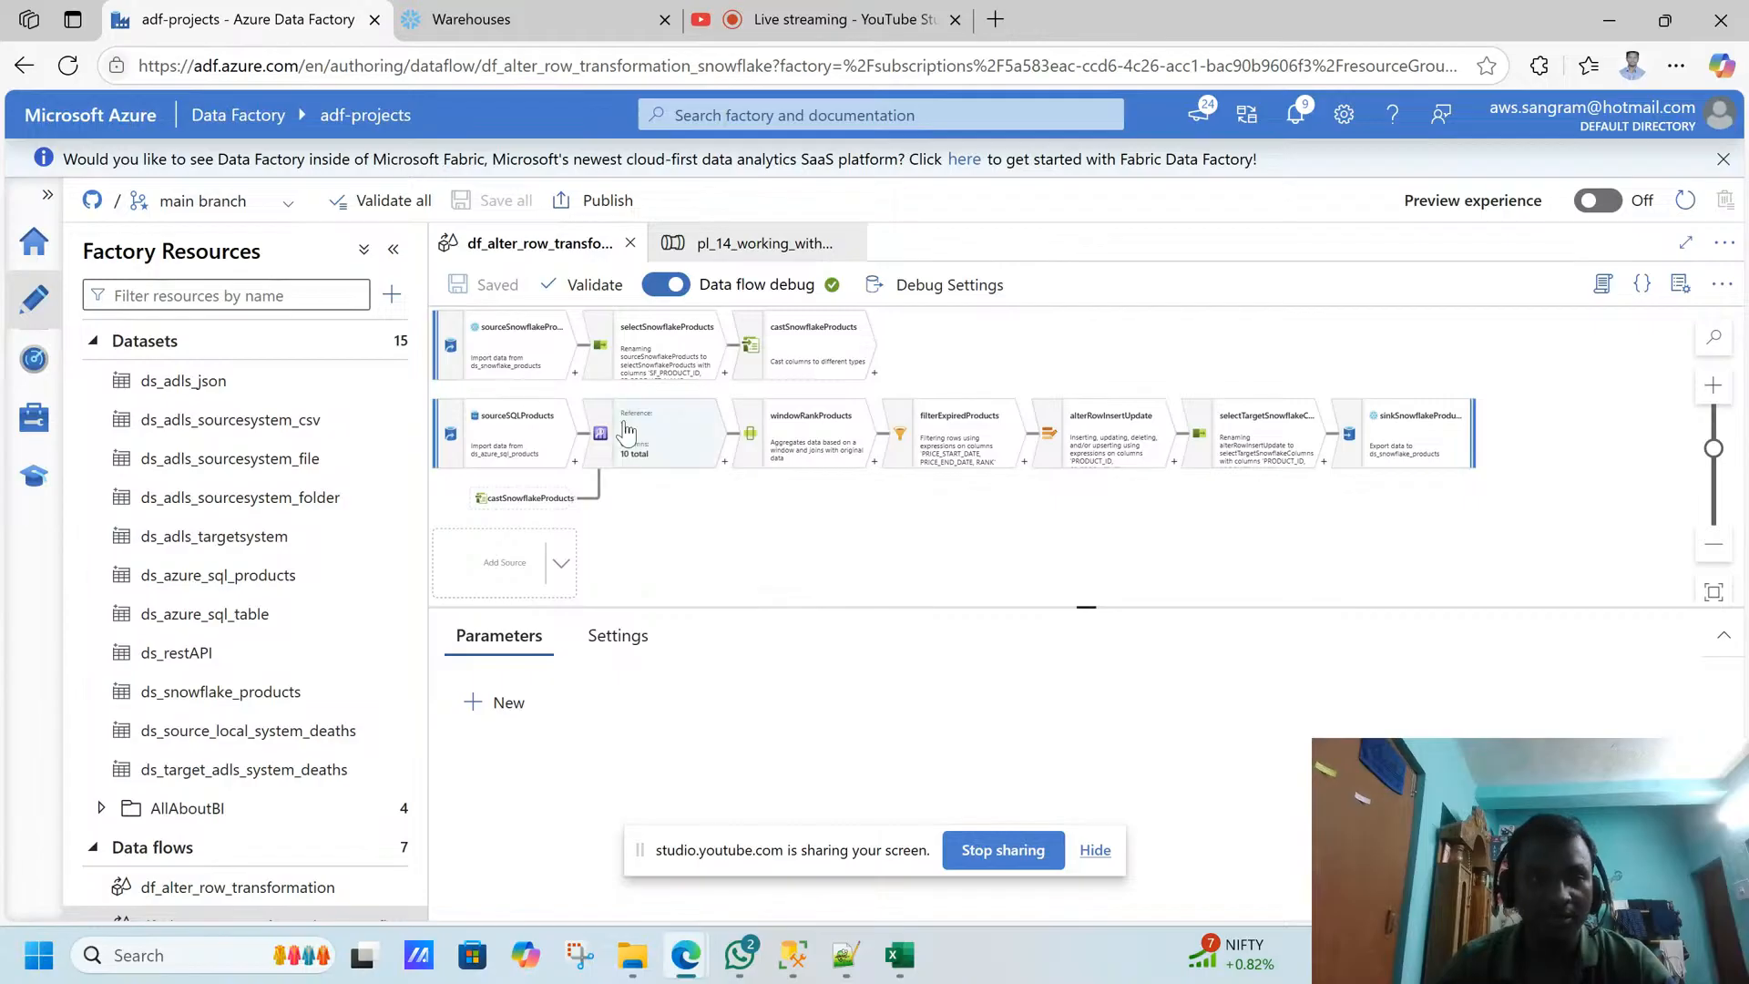
- Open the source settings of the sourceSQLProducts source in the df_alter_row_transformation_snowflake data flow
{"action": "left_click", "coordinate": [730, 575]}
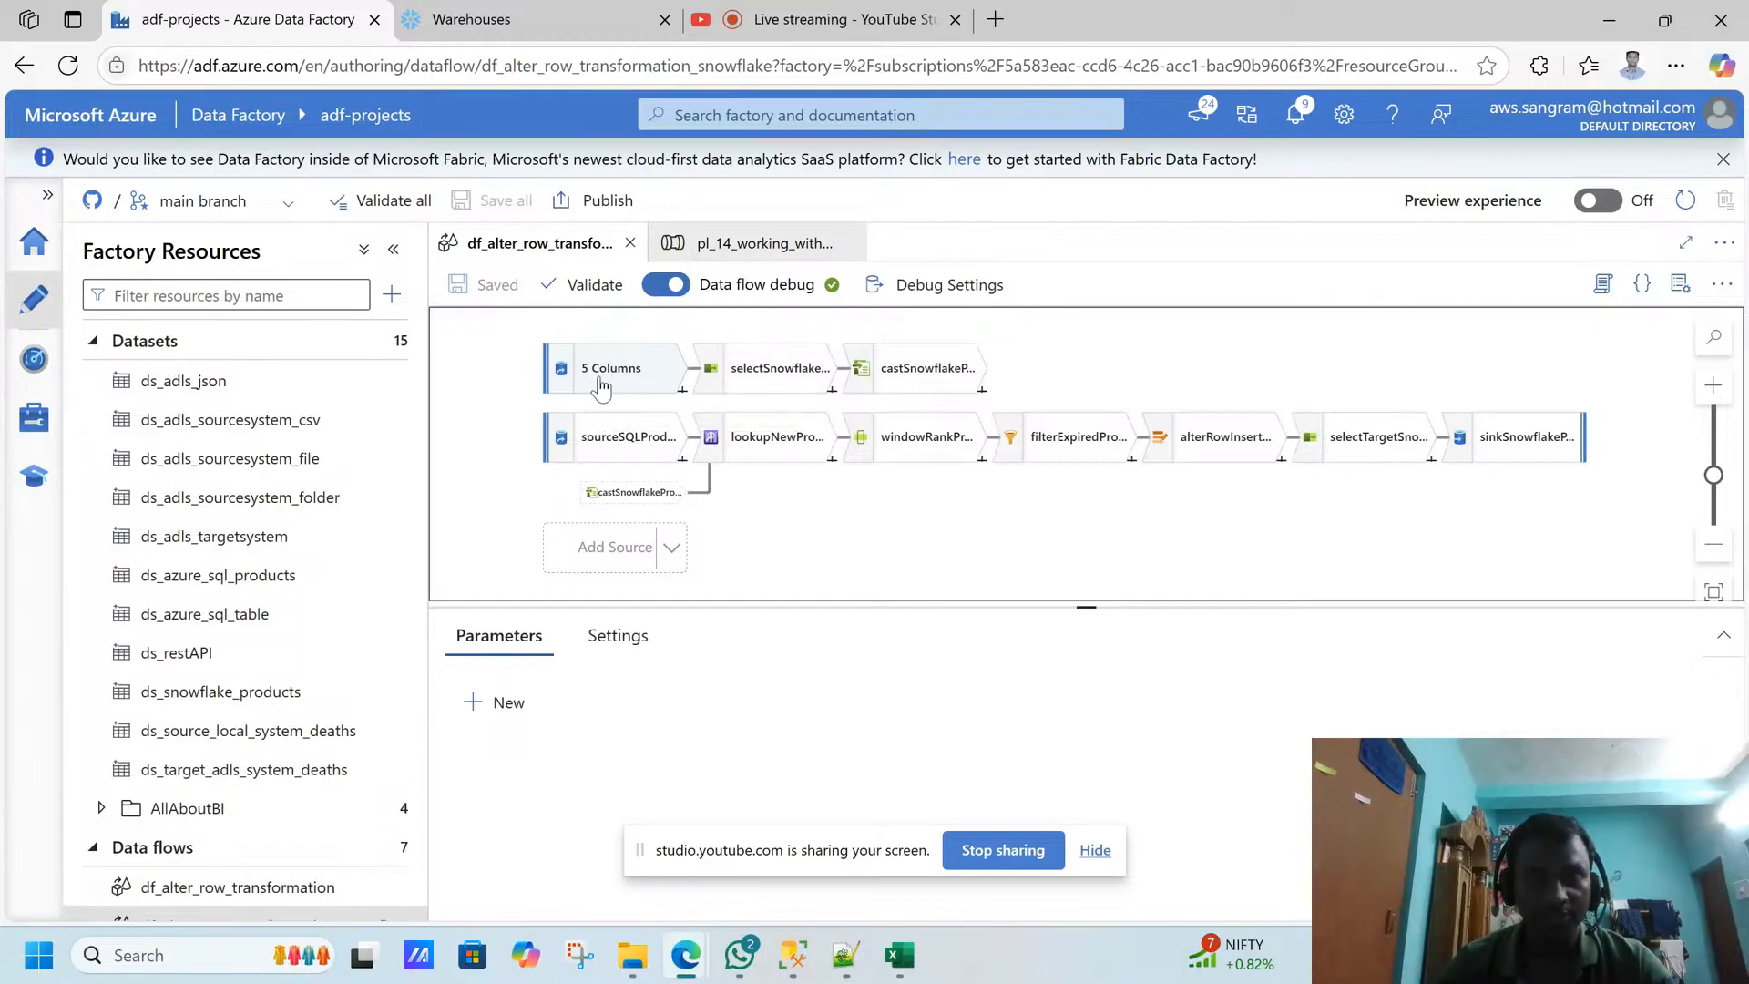
{"action": "left_click", "coordinate": [598, 446]}
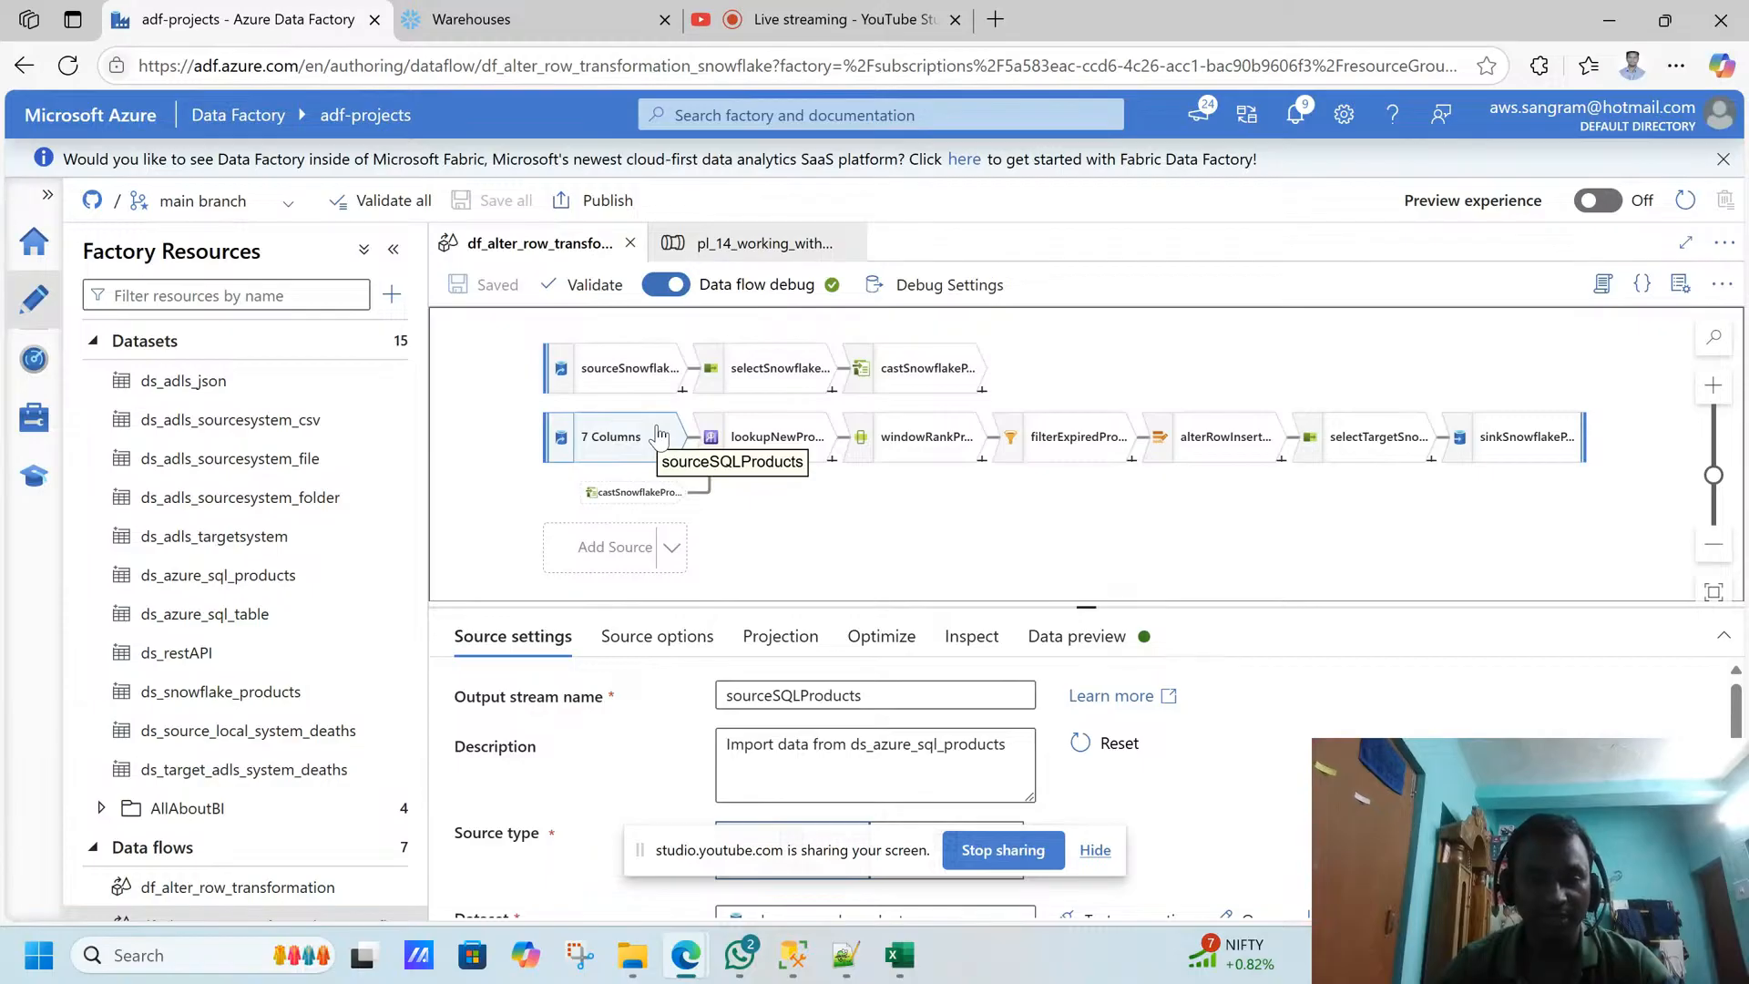
- Inspect the column schema of the sourceSnowflakeProducts source in the data flow and hide the screen-sharing notice
{"action": "left_click", "coordinate": [615, 370]}
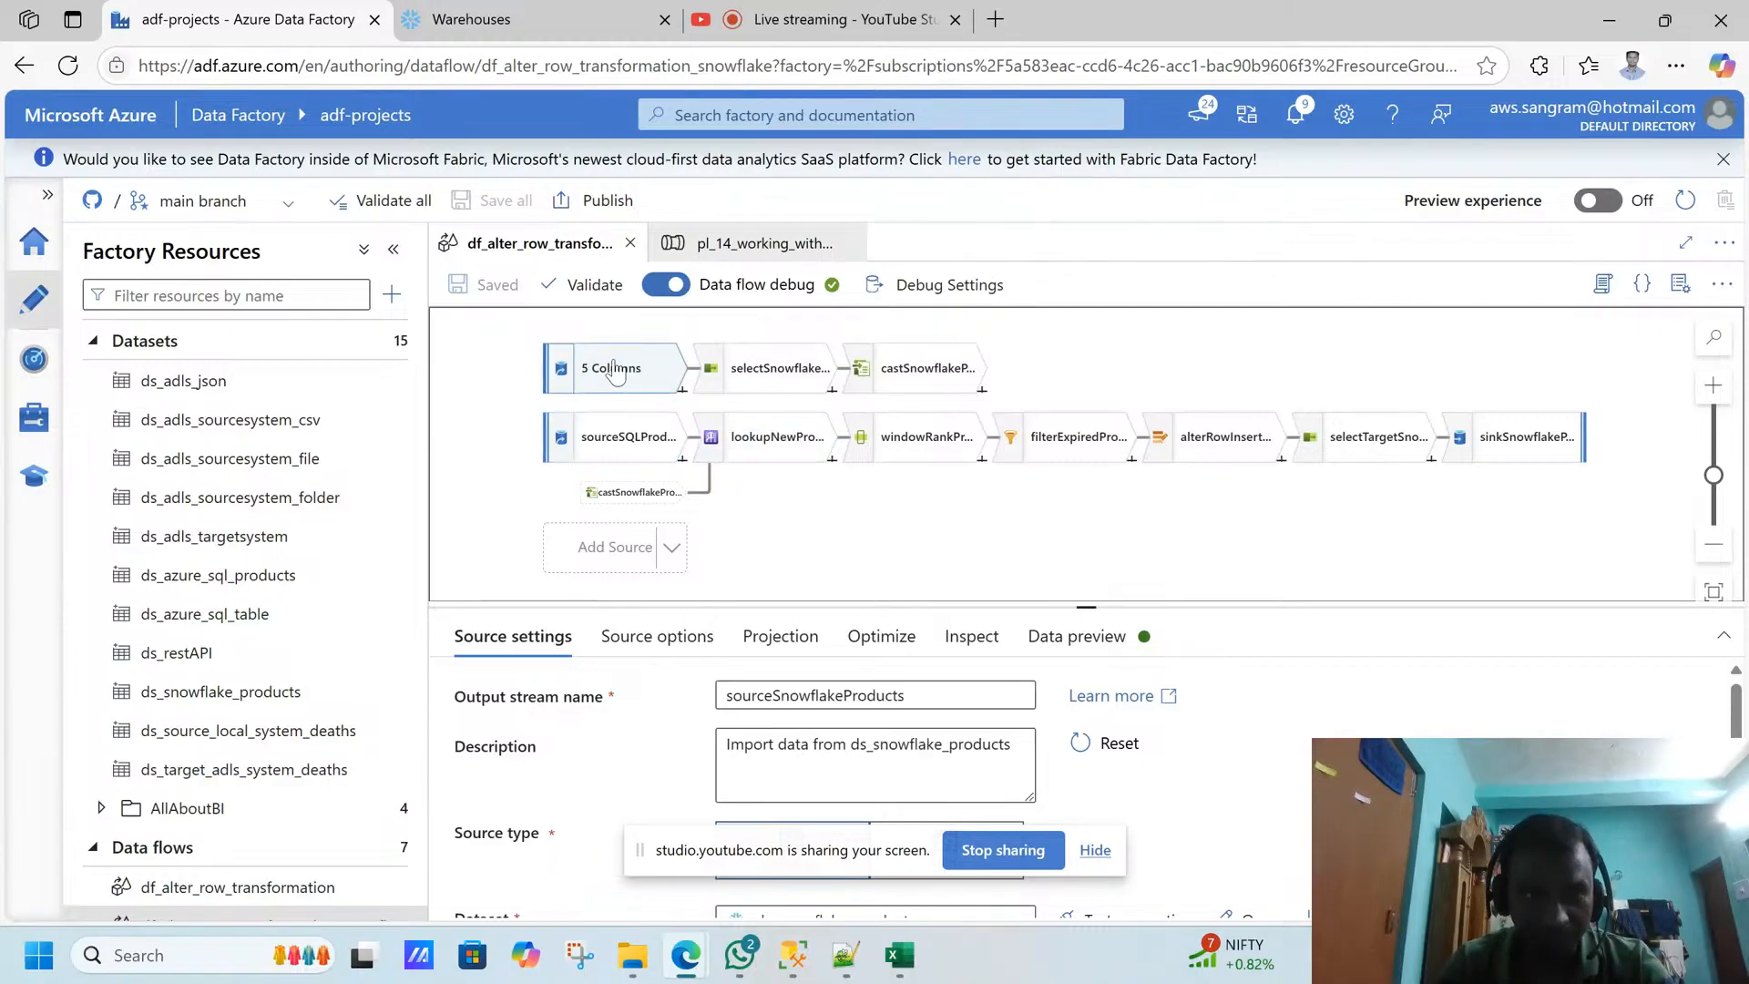
{"action": "left_click", "coordinate": [774, 373]}
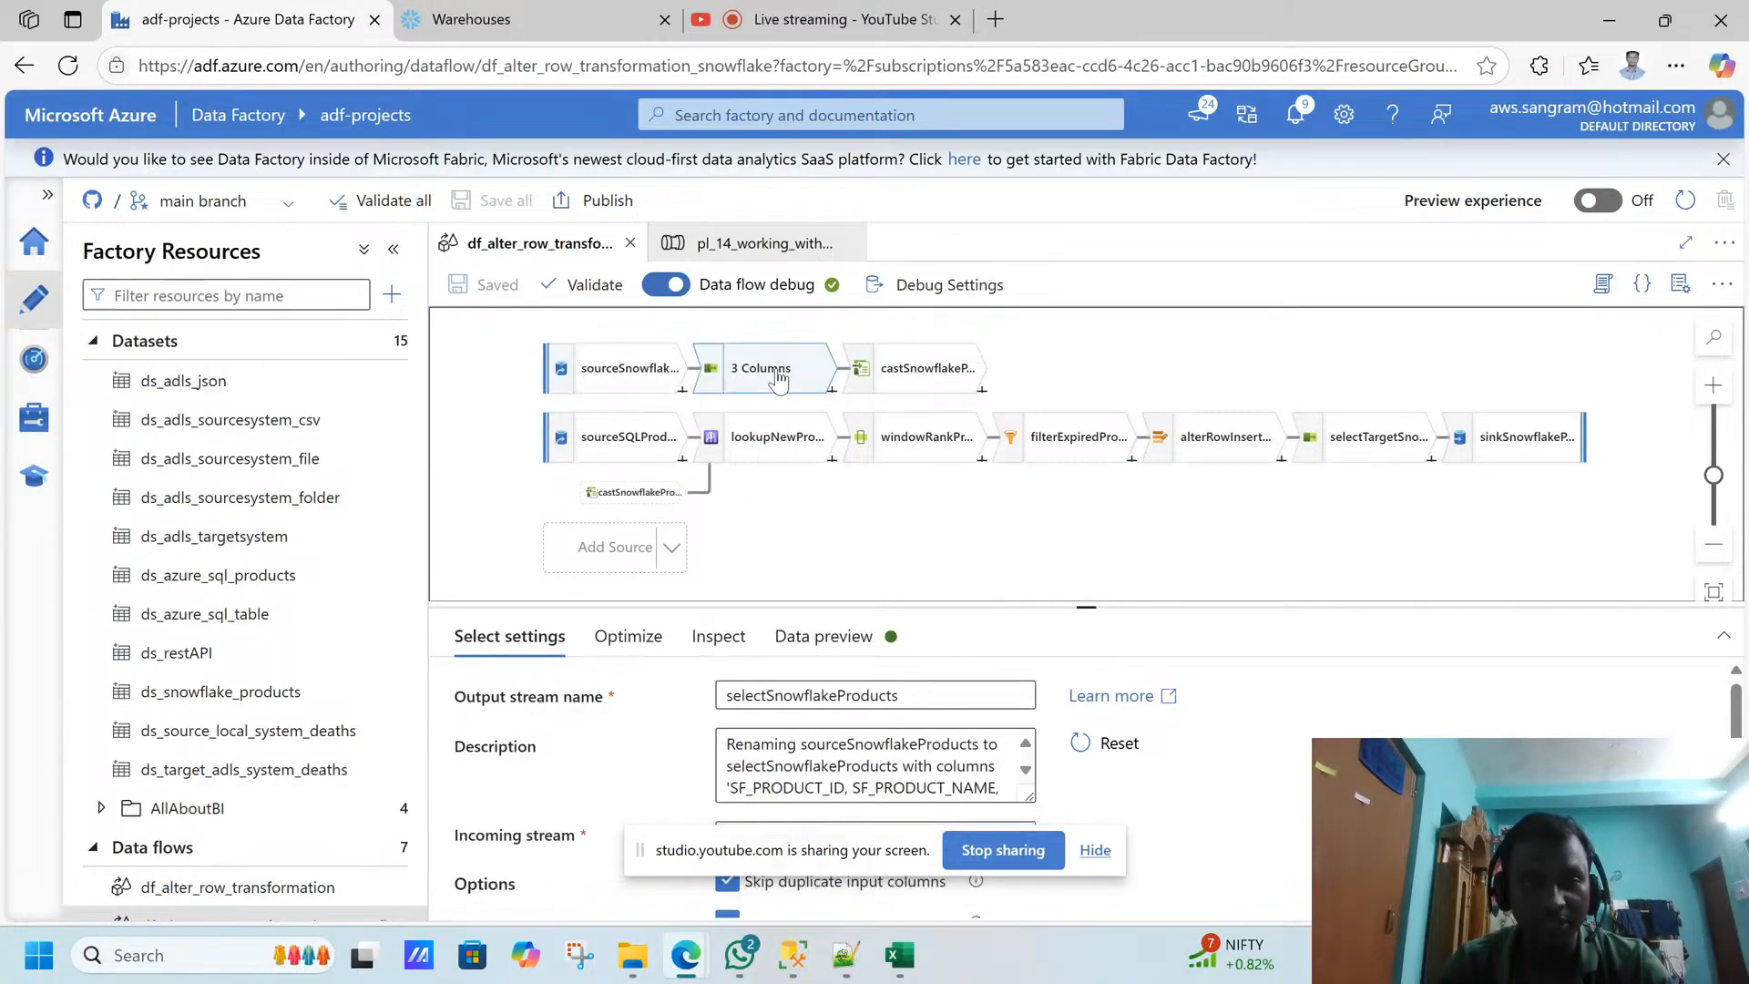
{"action": "left_click", "coordinate": [616, 368]}
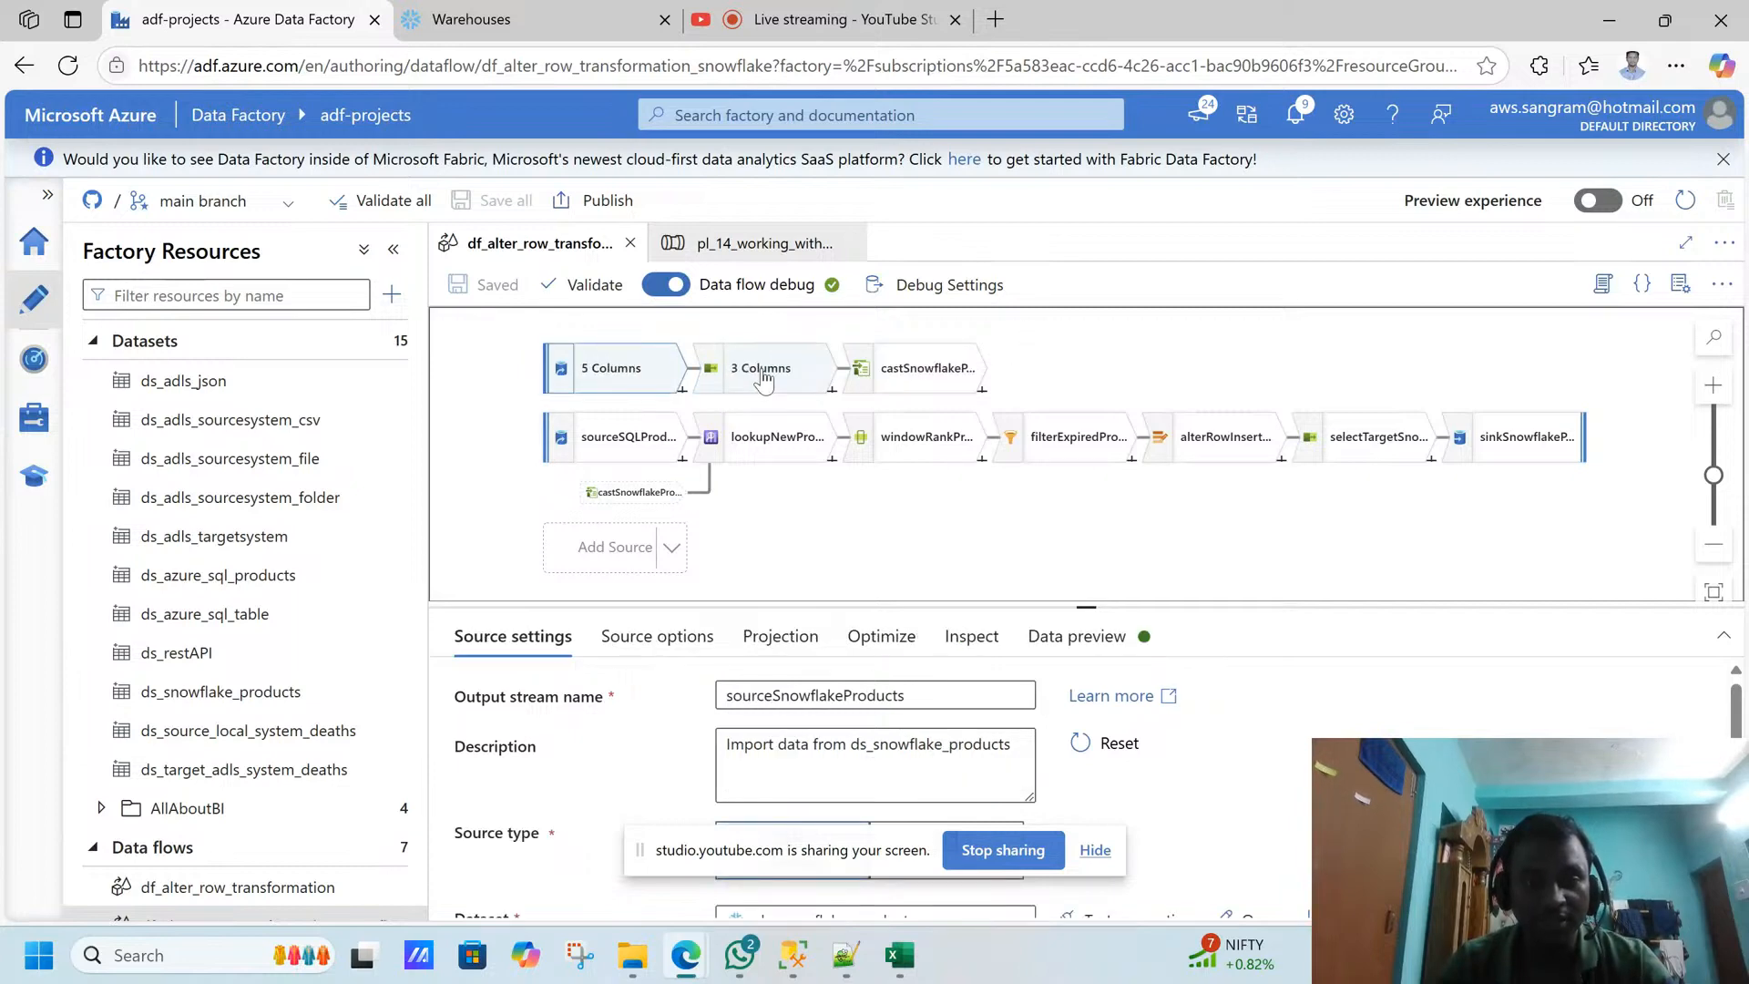
{"action": "left_click", "coordinate": [970, 636]}
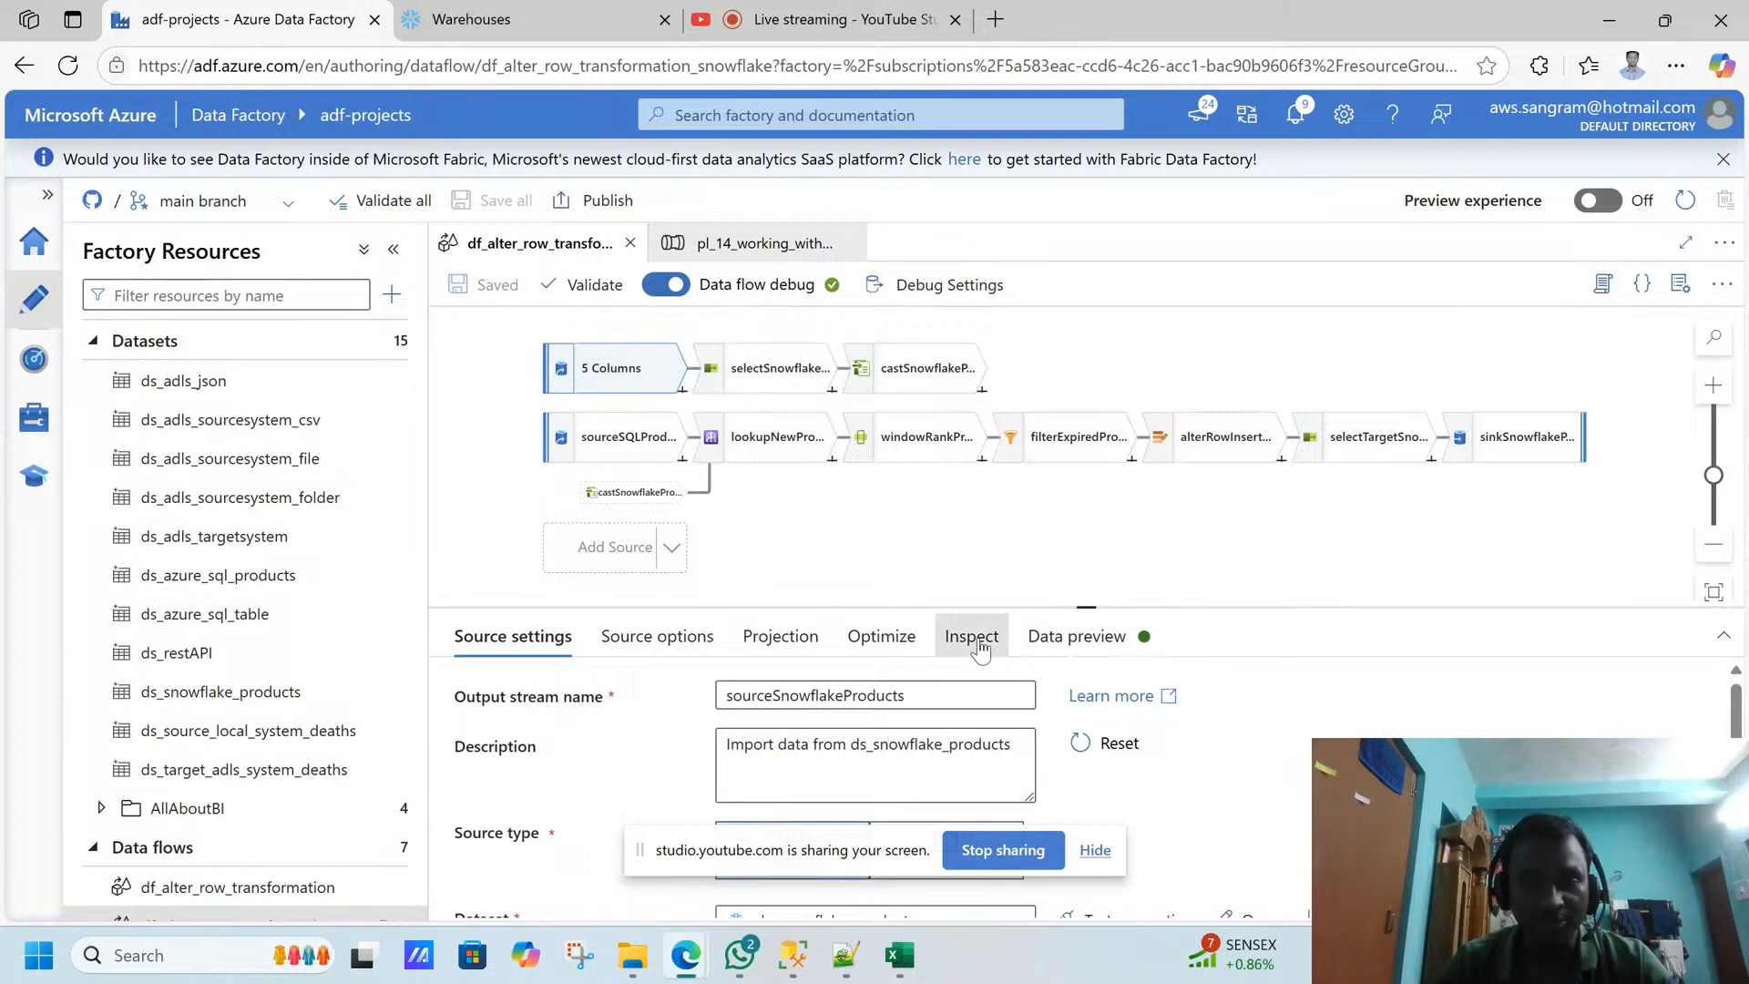
{"action": "scroll", "coordinate": [1075, 783], "scroll_direction": "down", "scroll_amount": 1}
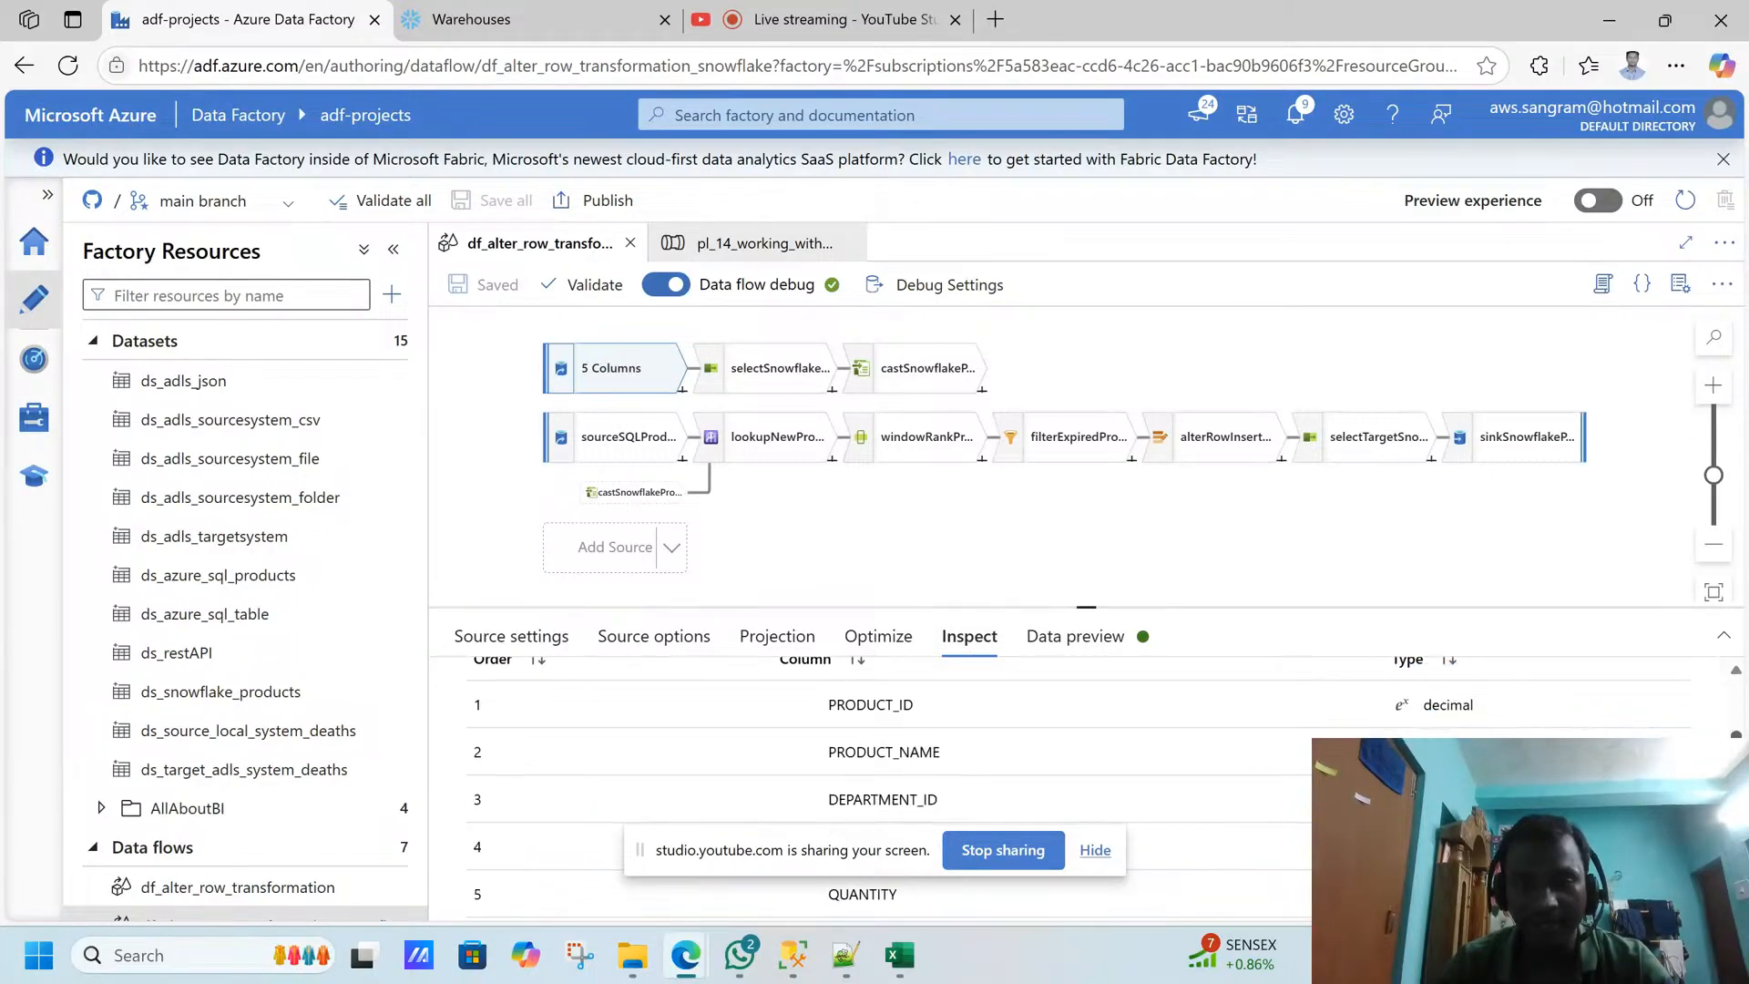
{"action": "left_click", "coordinate": [1097, 853]}
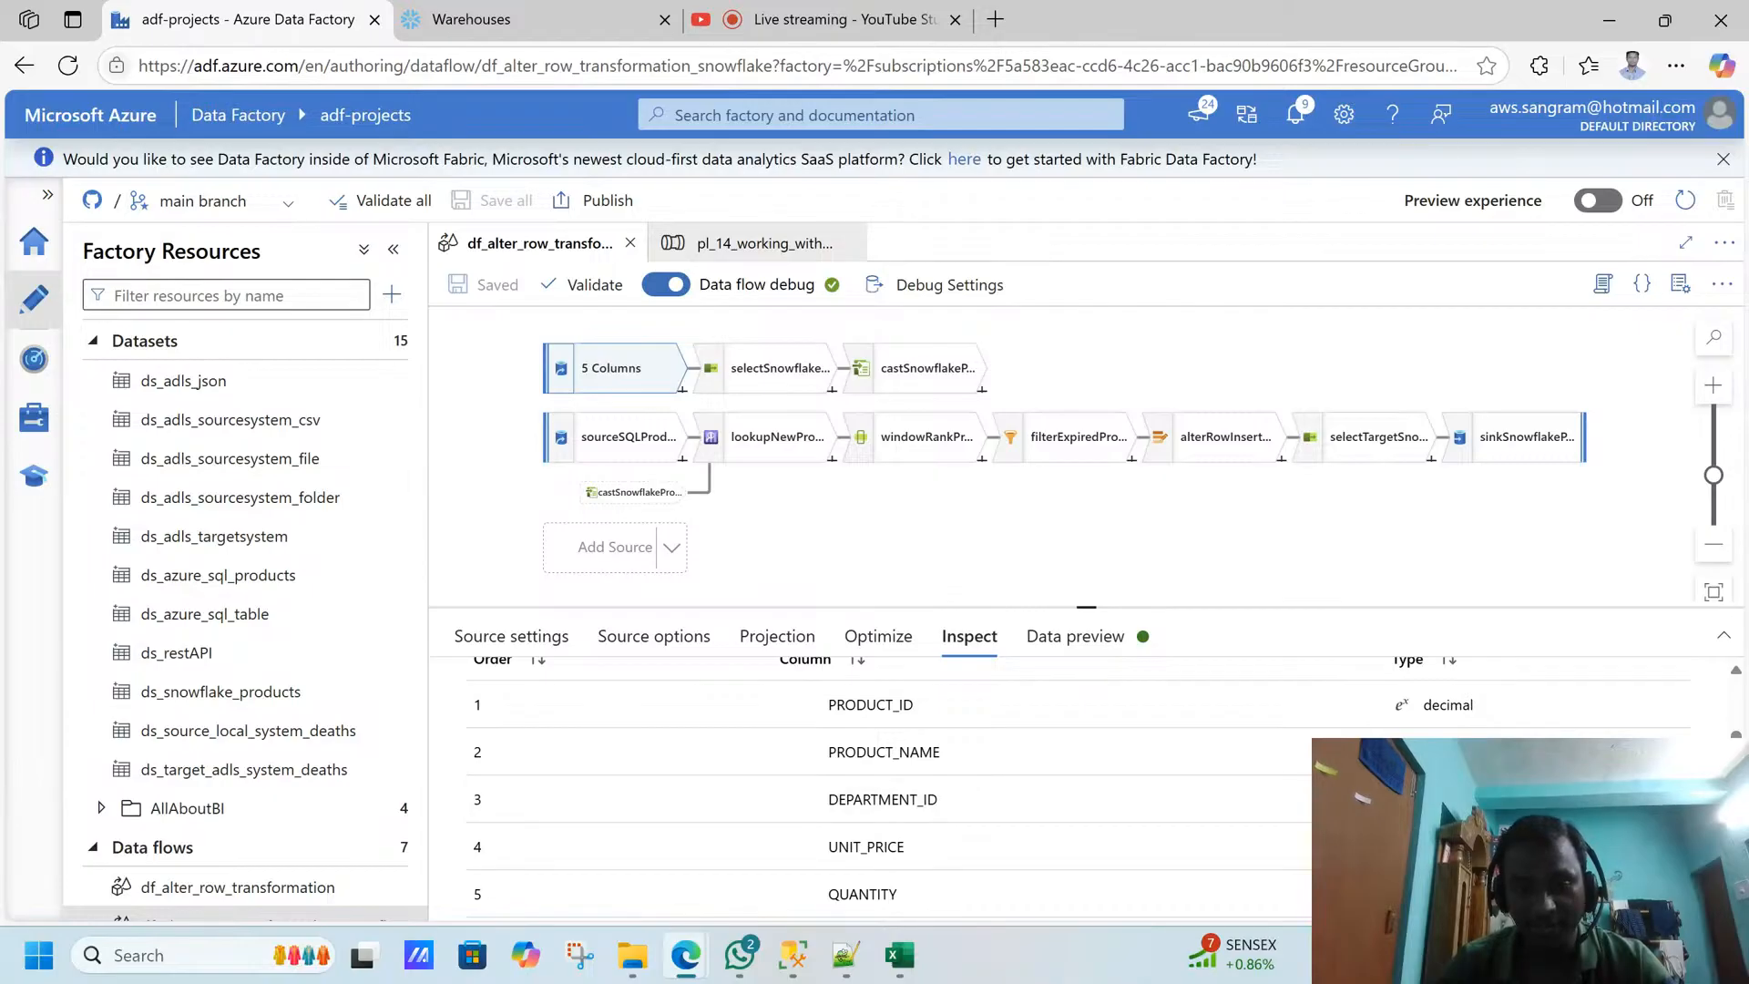
{"action": "scroll", "coordinate": [911, 783], "scroll_direction": "up", "scroll_amount": 1}
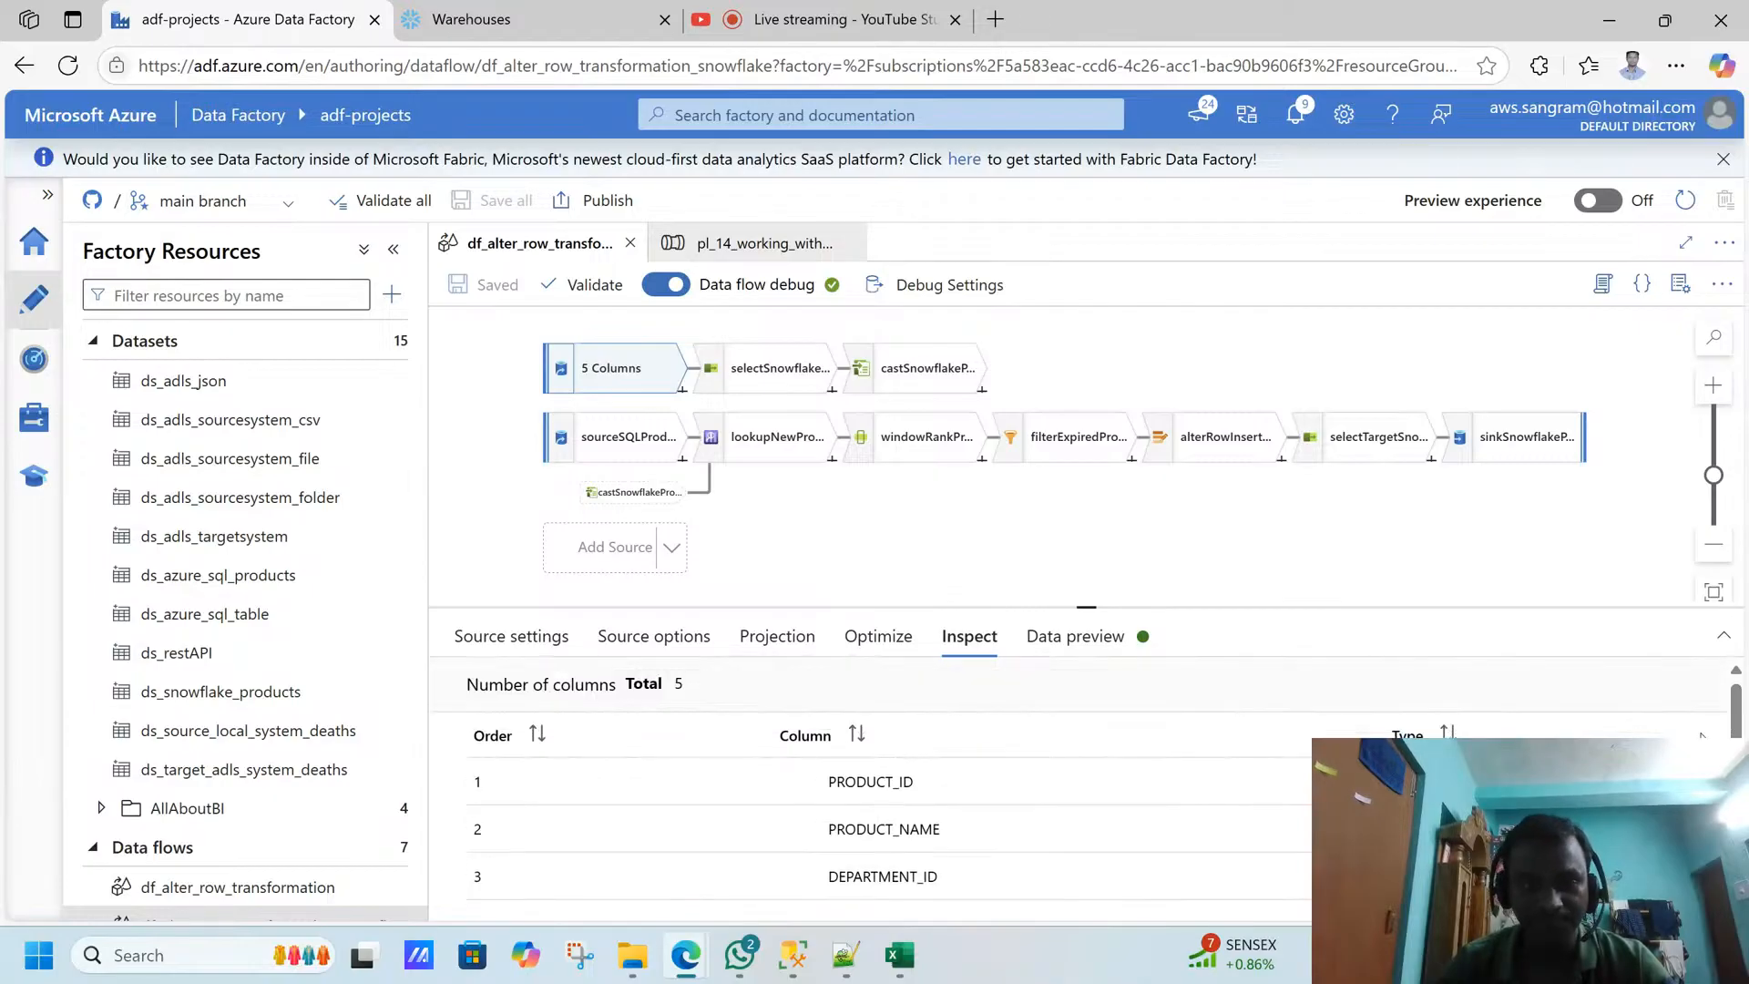
- Inspect the selectSnowflakeProducts output schema, glance at the RETAIL.PRODUCTS results in SQL Server Management Studio, and return to the transformation's data preview
{"action": "left_click", "coordinate": [761, 371]}
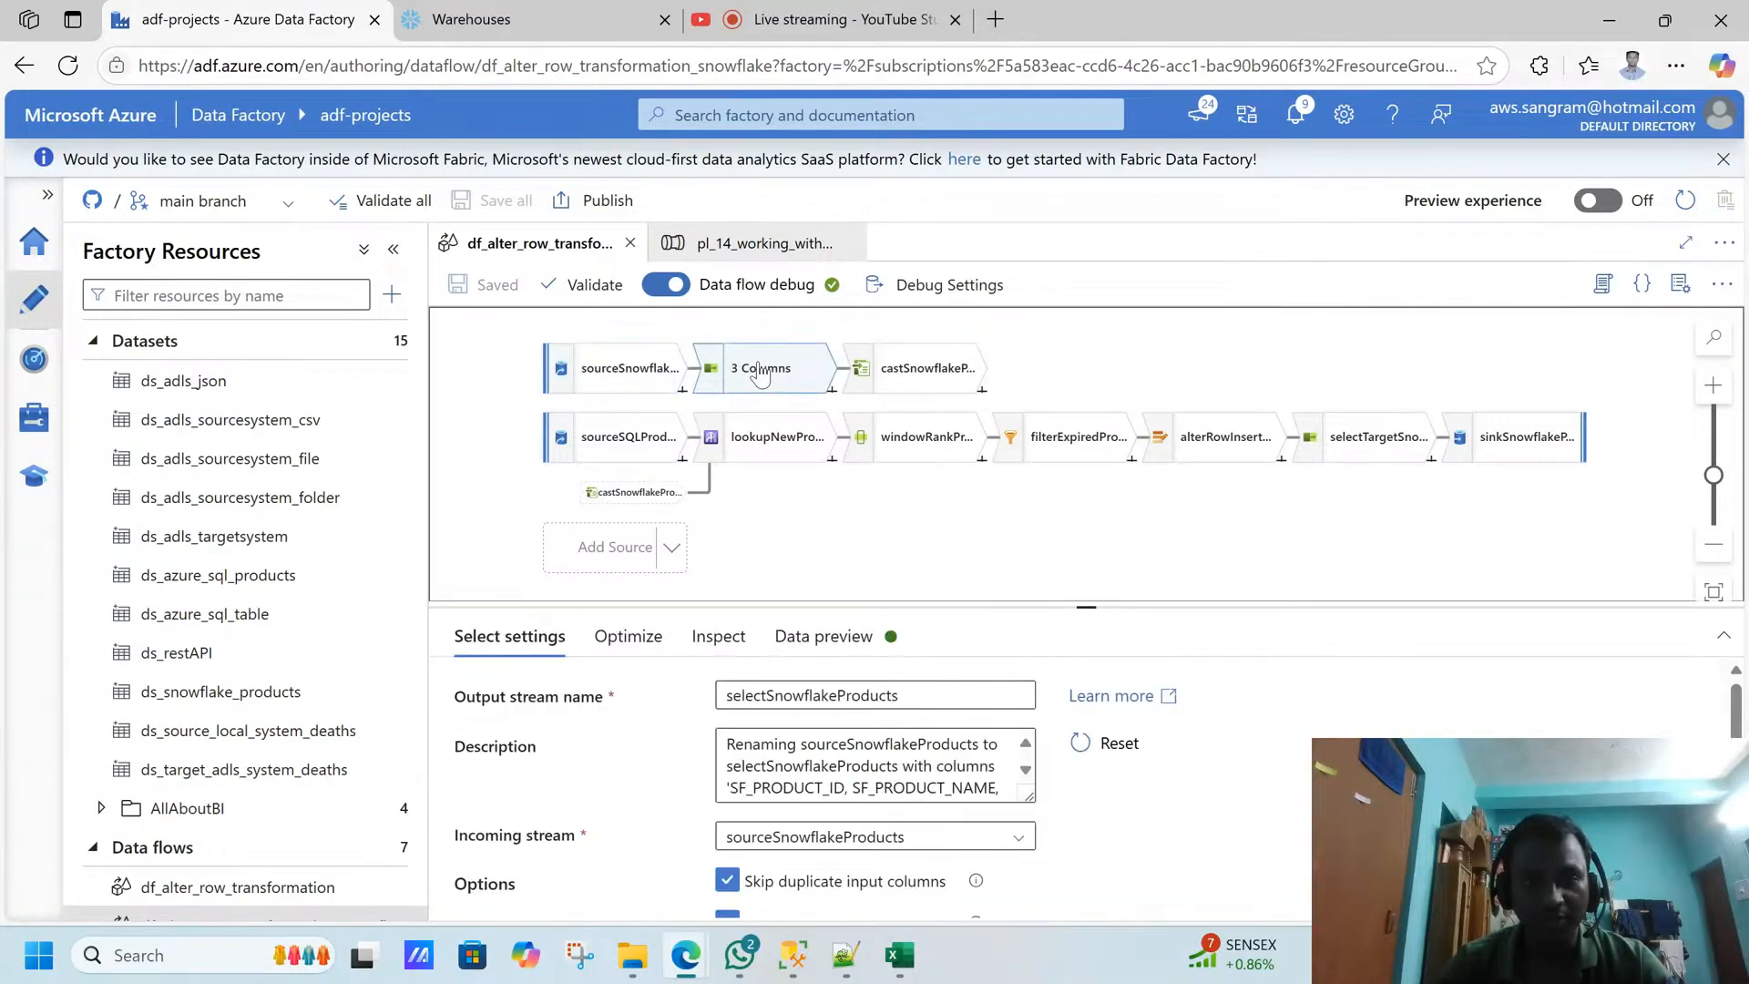
{"action": "left_click", "coordinate": [718, 636]}
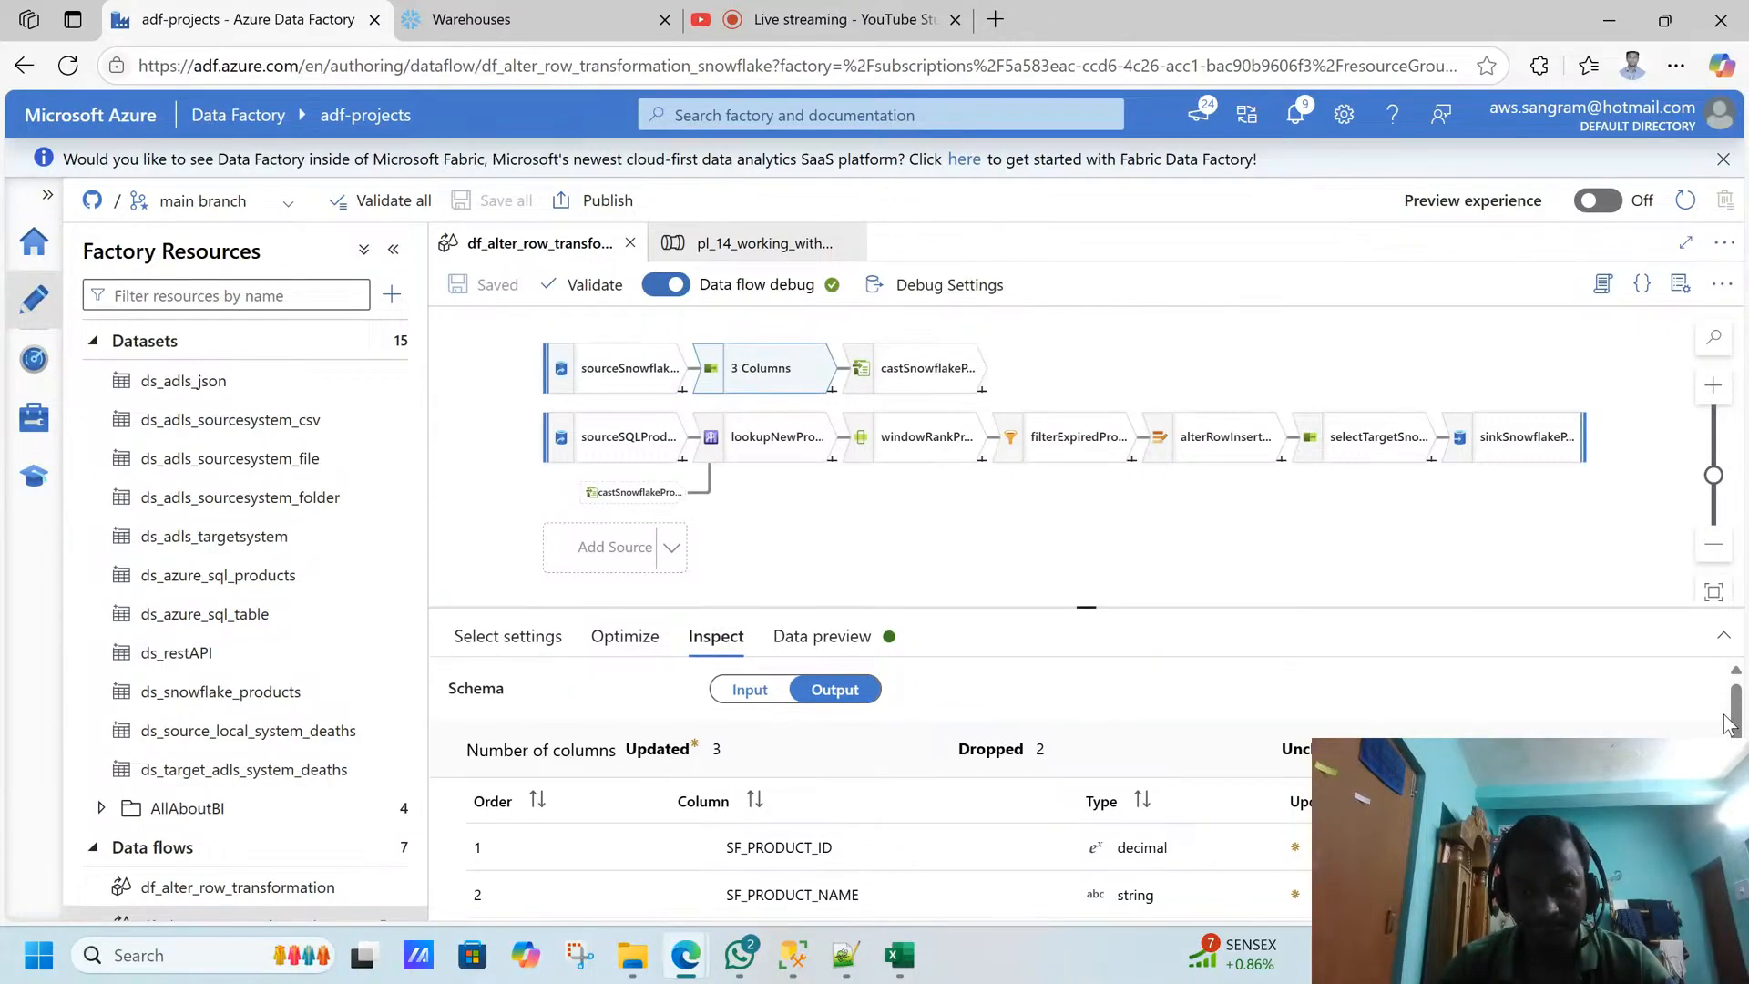
{"action": "scroll", "coordinate": [1731, 724], "scroll_direction": "down", "scroll_amount": 1}
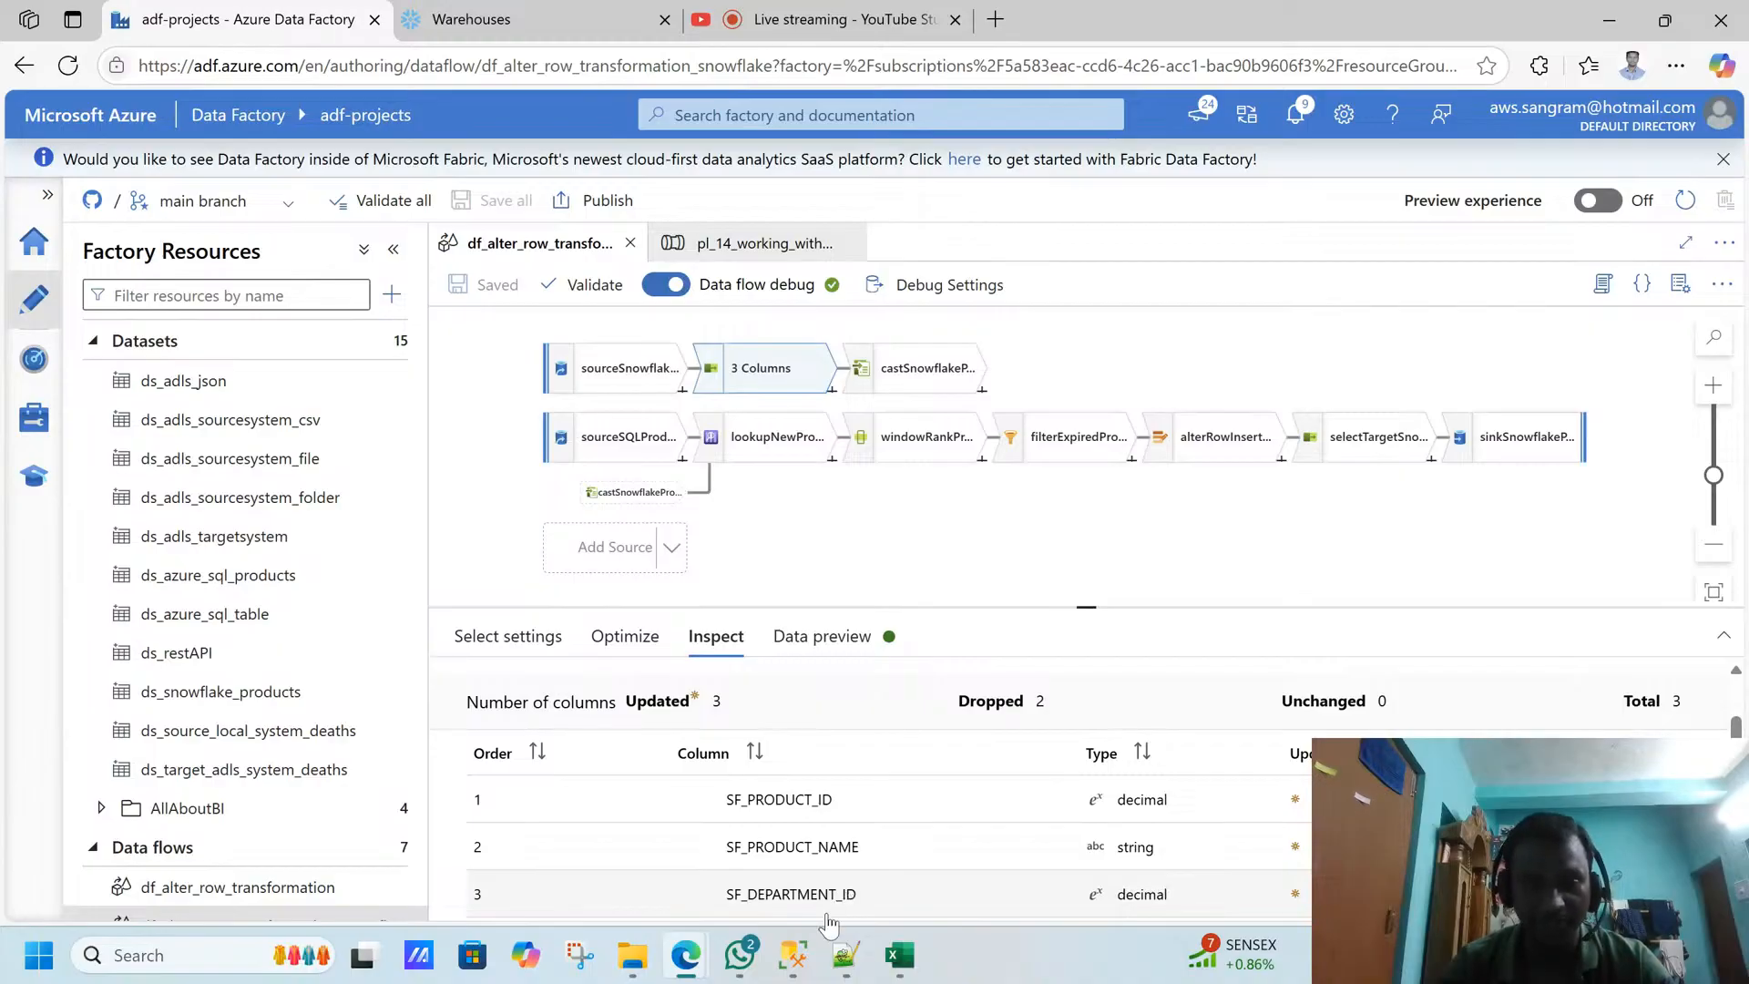
{"action": "left_click", "coordinate": [808, 952]}
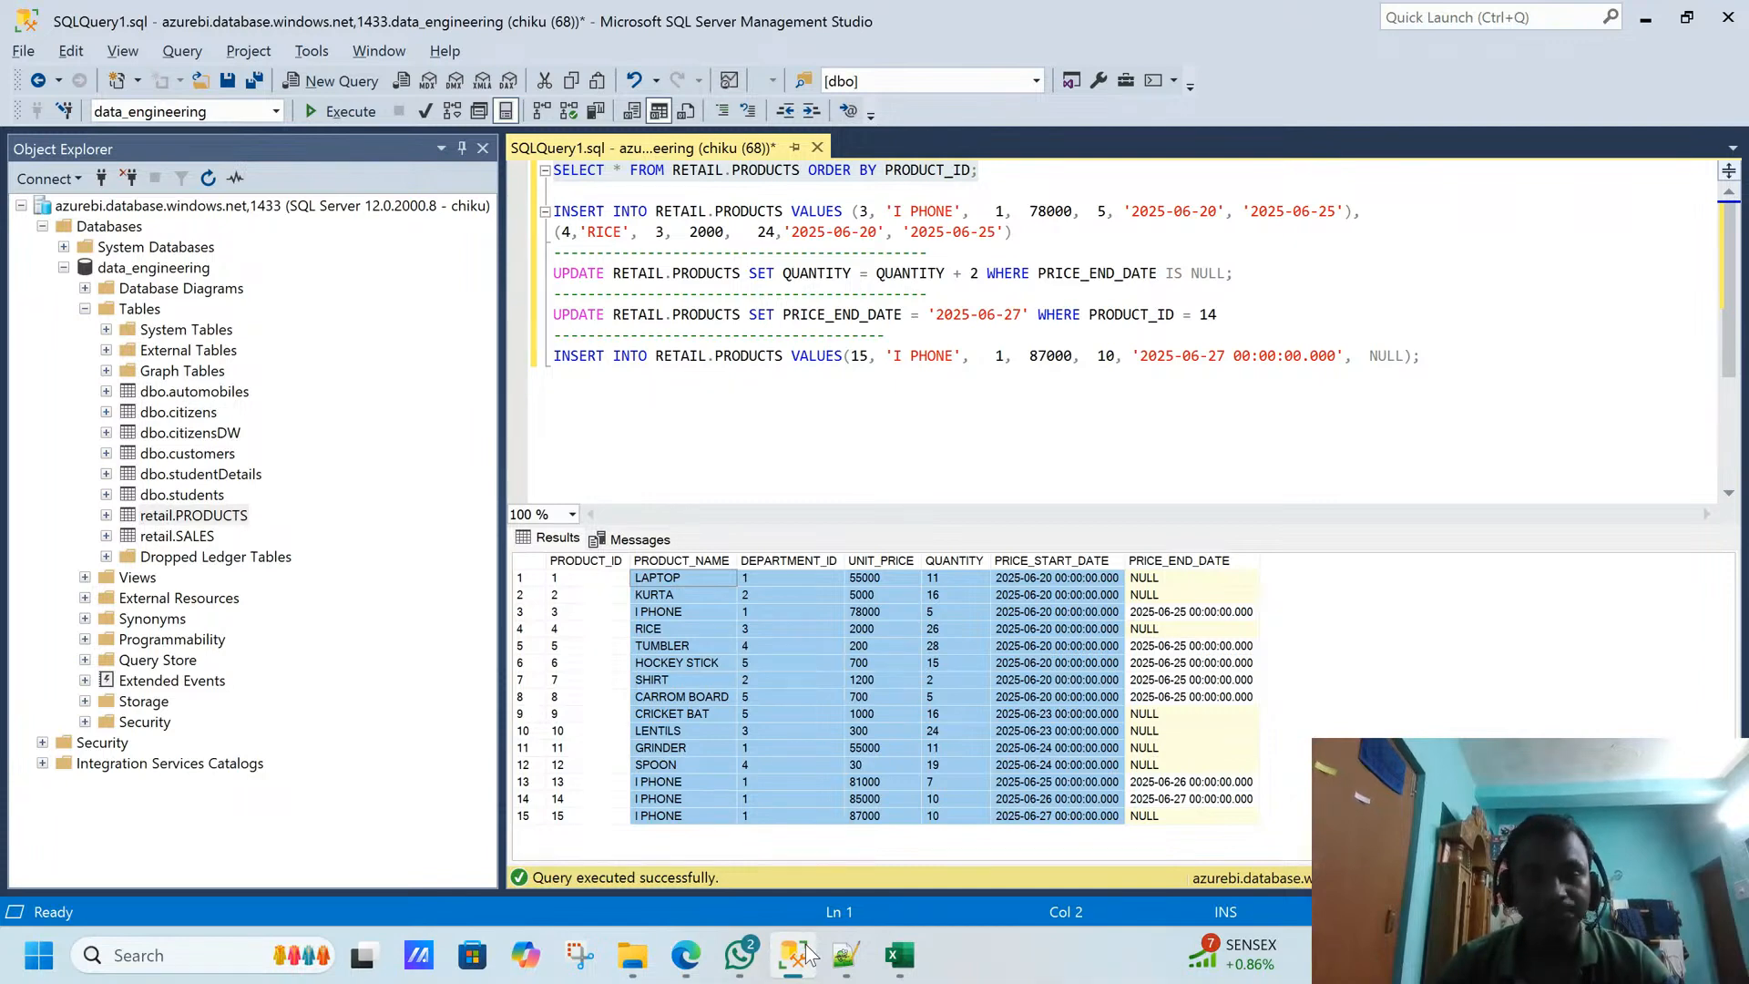
{"action": "left_click", "coordinate": [807, 953]}
{"action": "left_click", "coordinate": [830, 662]}
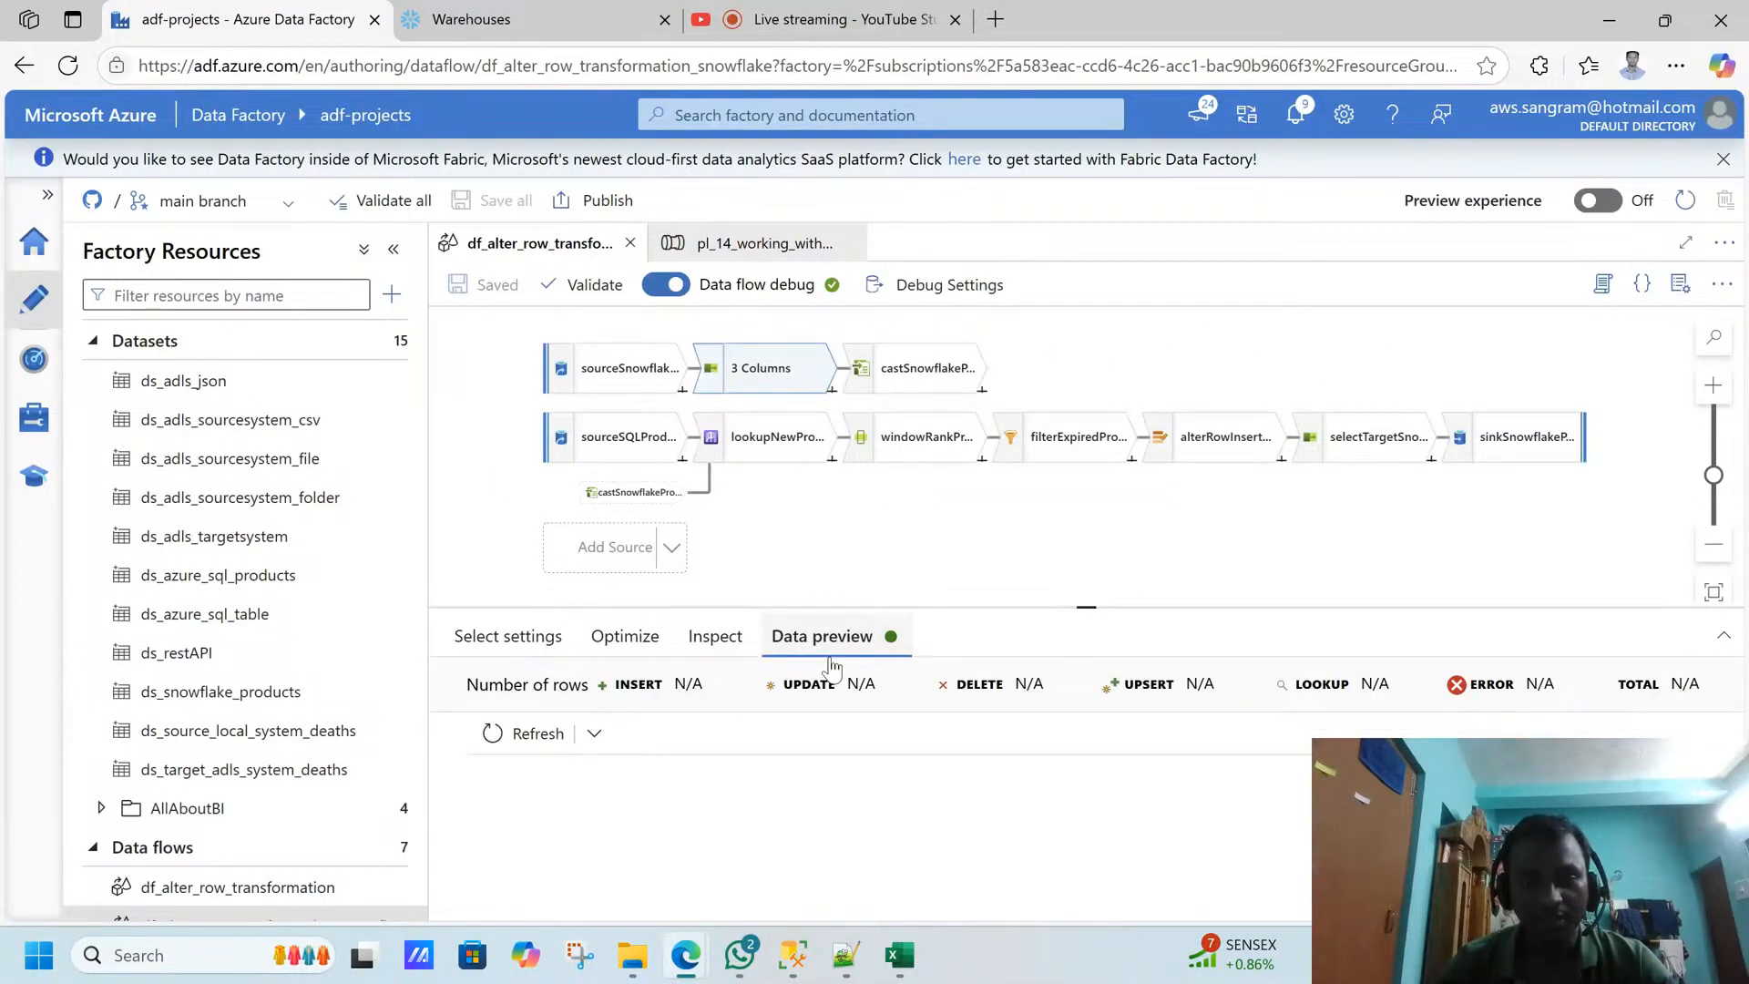
- Review the castSnowflakeProducts column types and check them against the RETAIL.PRODUCTS results in SQL Server Management Studio before returning to Data Factory
{"action": "left_click", "coordinate": [902, 382]}
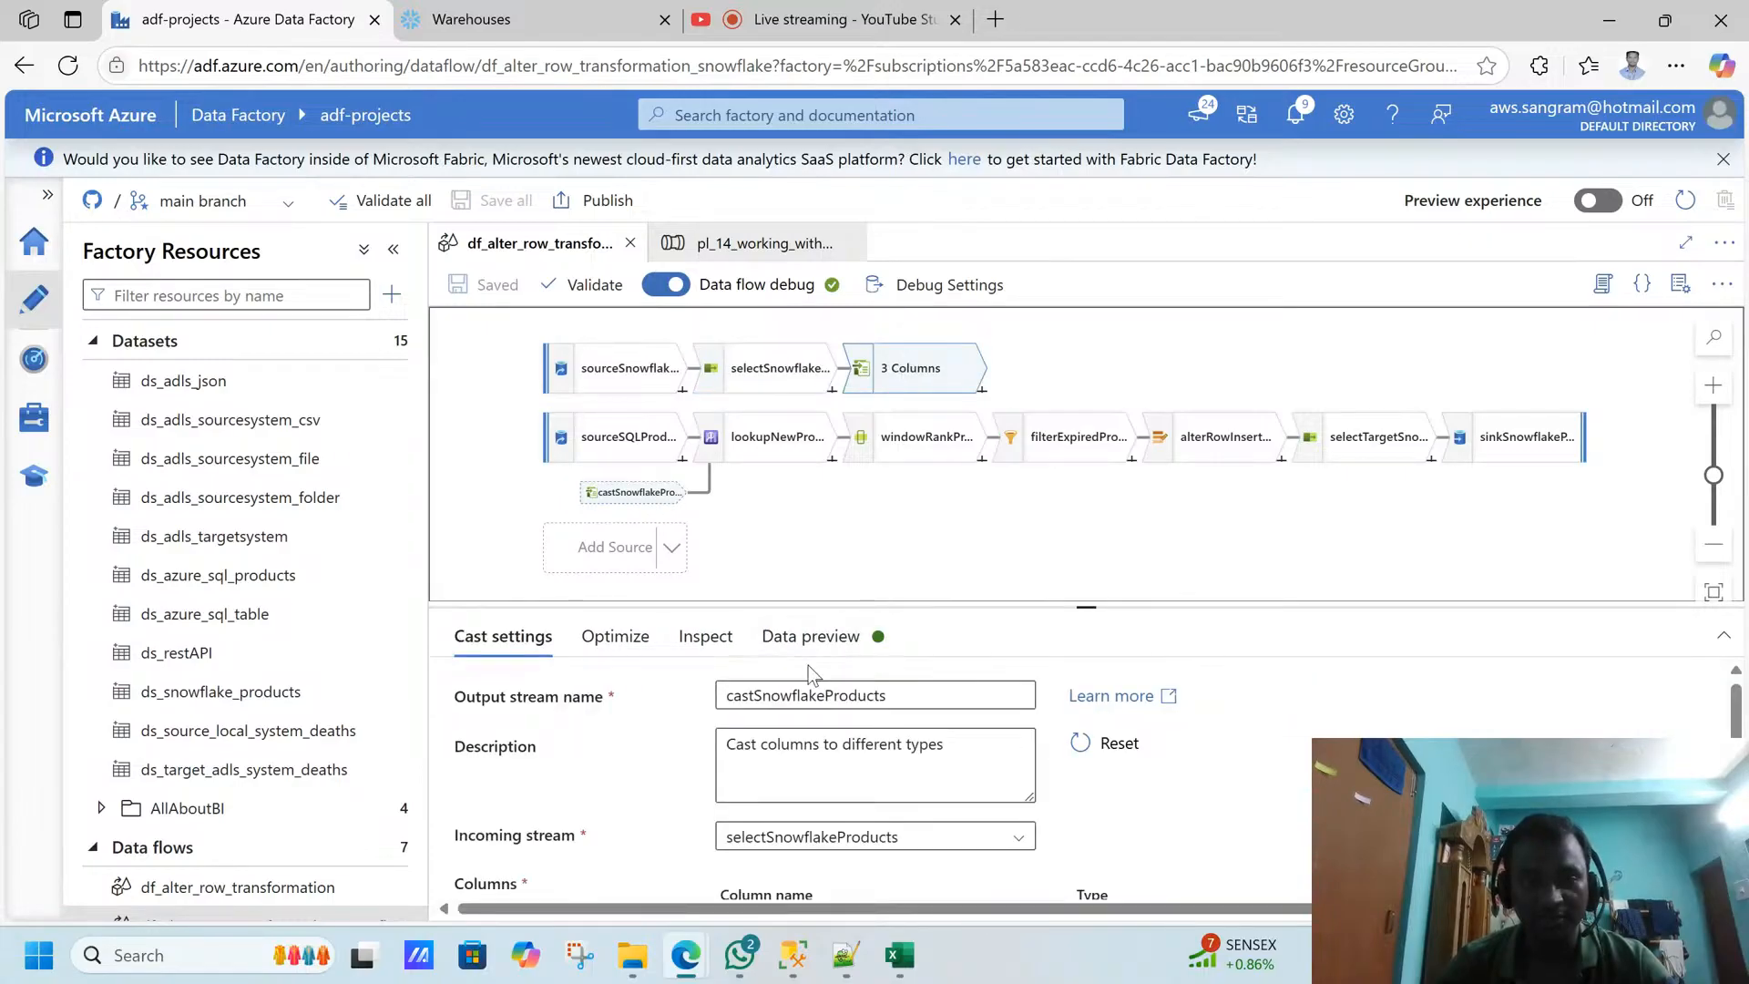
{"action": "left_click_drag", "start_coordinate": [1736, 718], "coordinate": [1736, 742]}
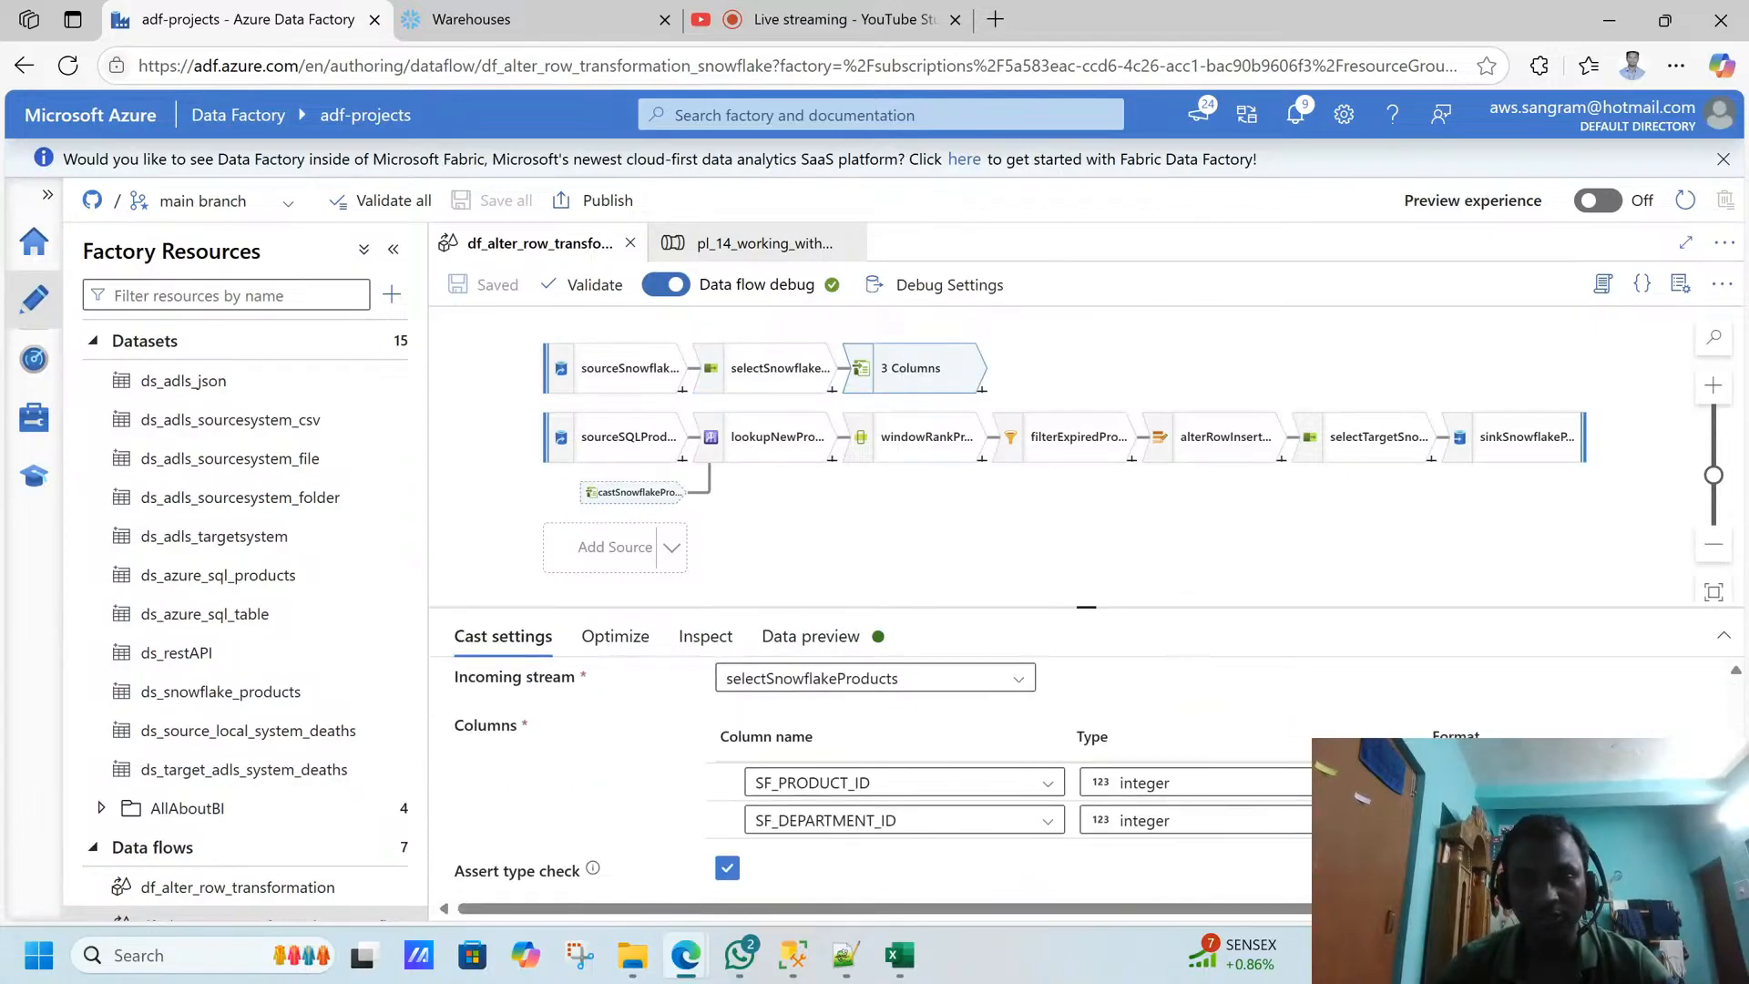
{"action": "key", "text": "alt+Tab"}
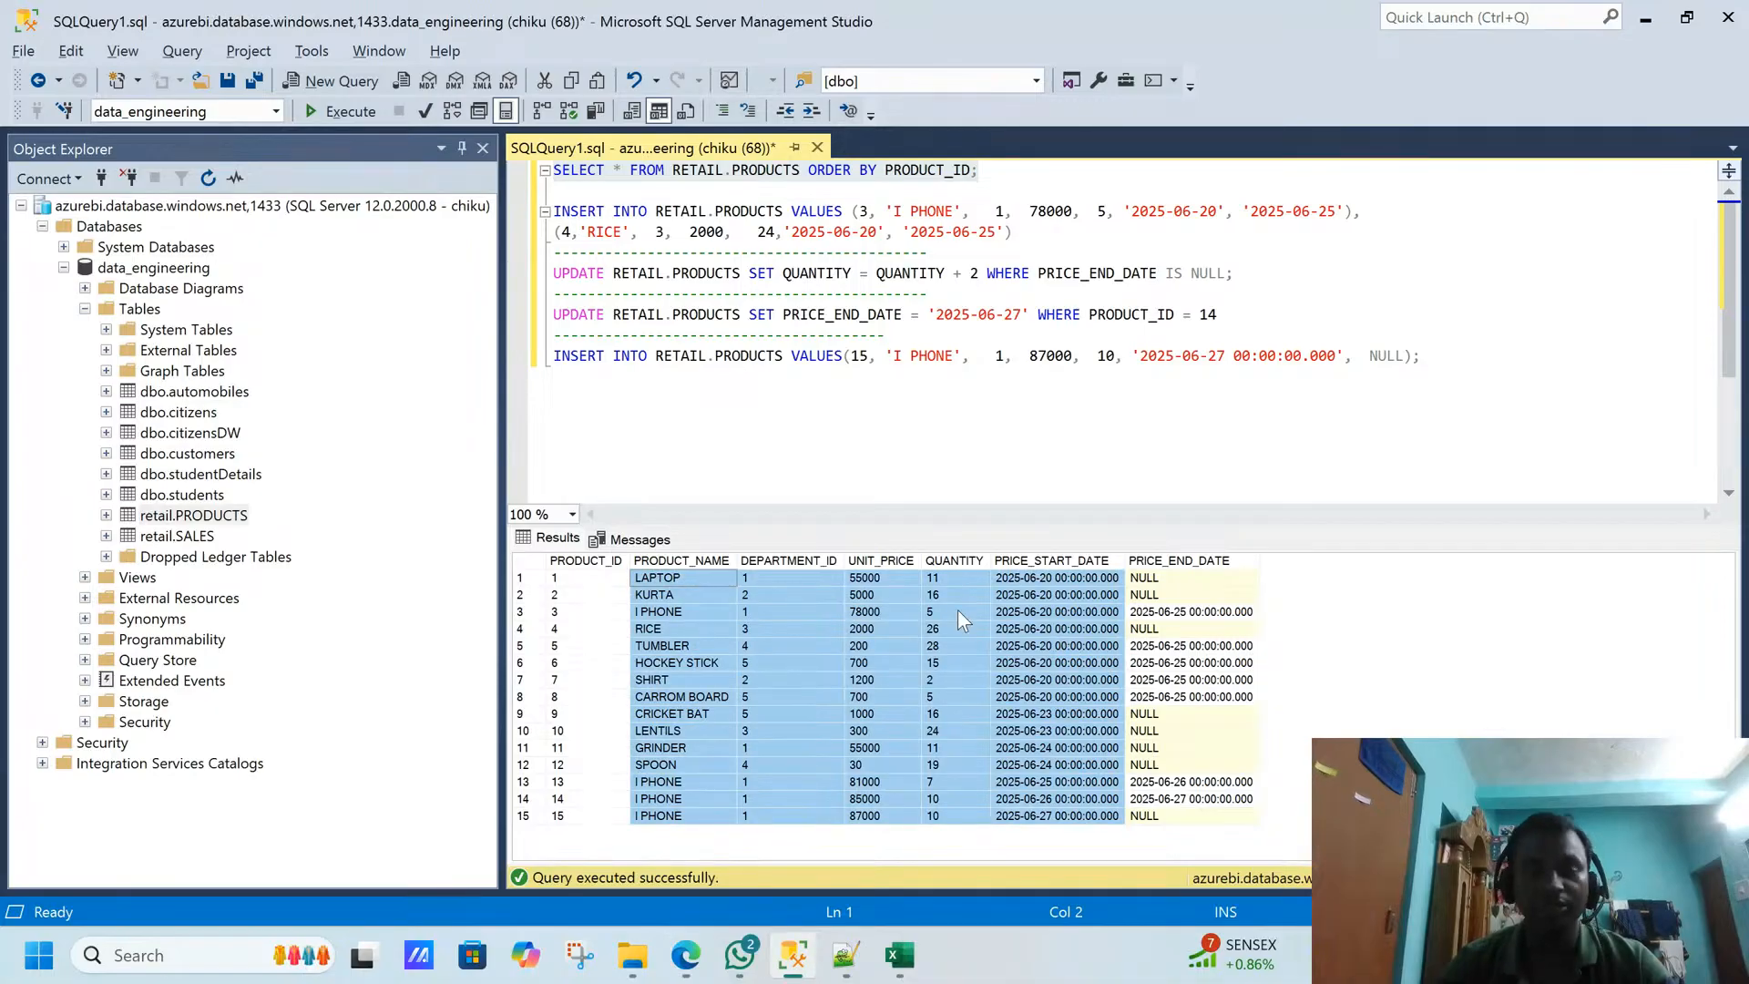
{"action": "key", "text": "alt+Tab"}
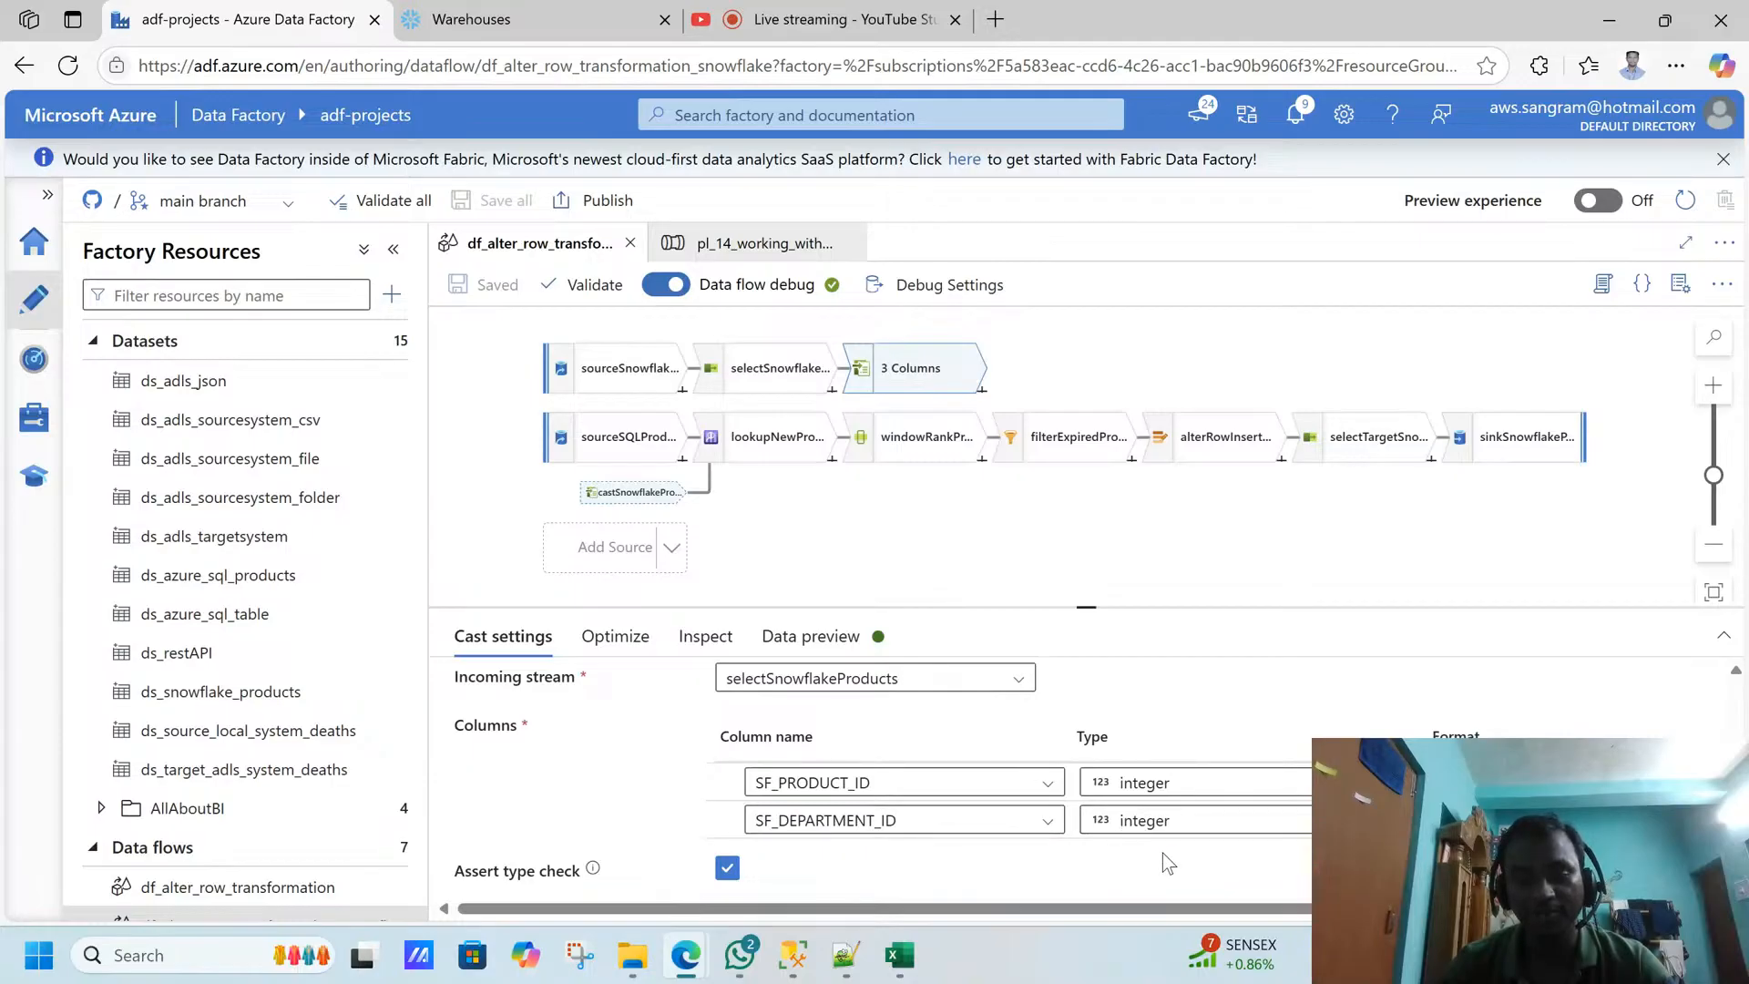
- View the sourceSQLProducts source, then examine the lookupNewProducts streams, match option and lookup conditions in an enlarged settings pane
{"action": "left_click", "coordinate": [602, 438]}
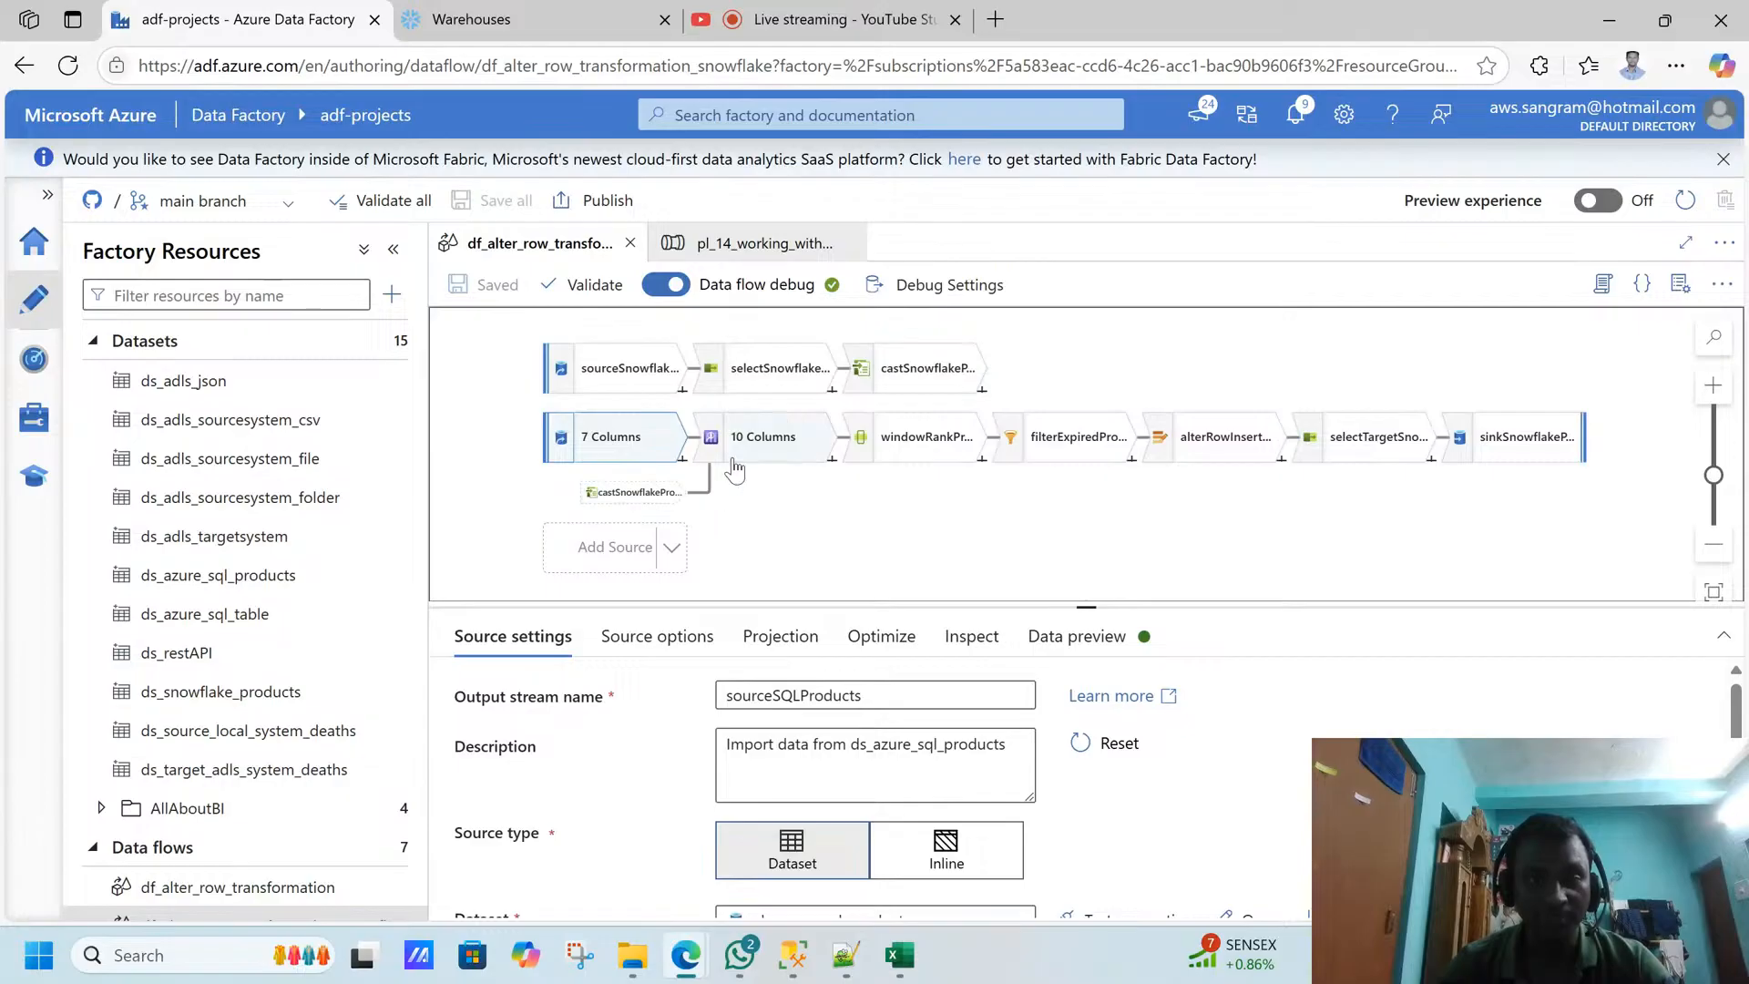
{"action": "left_click", "coordinate": [762, 451]}
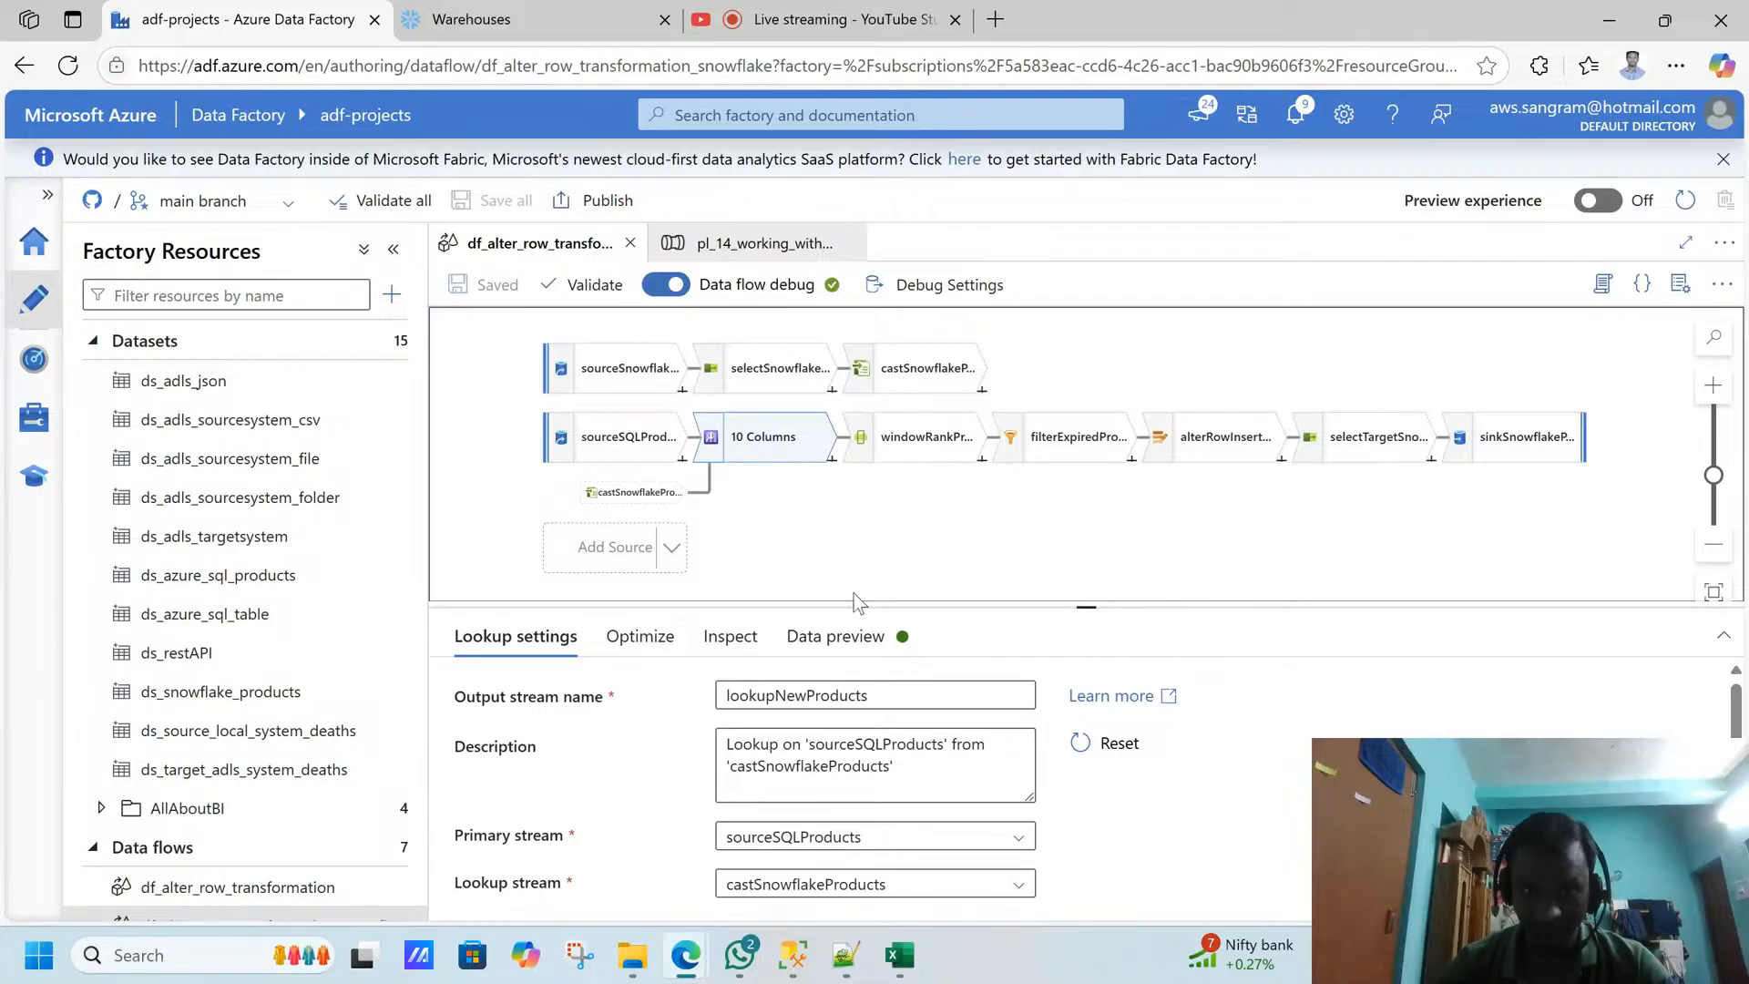
{"action": "left_click_drag", "start_coordinate": [1091, 609], "coordinate": [1086, 492]}
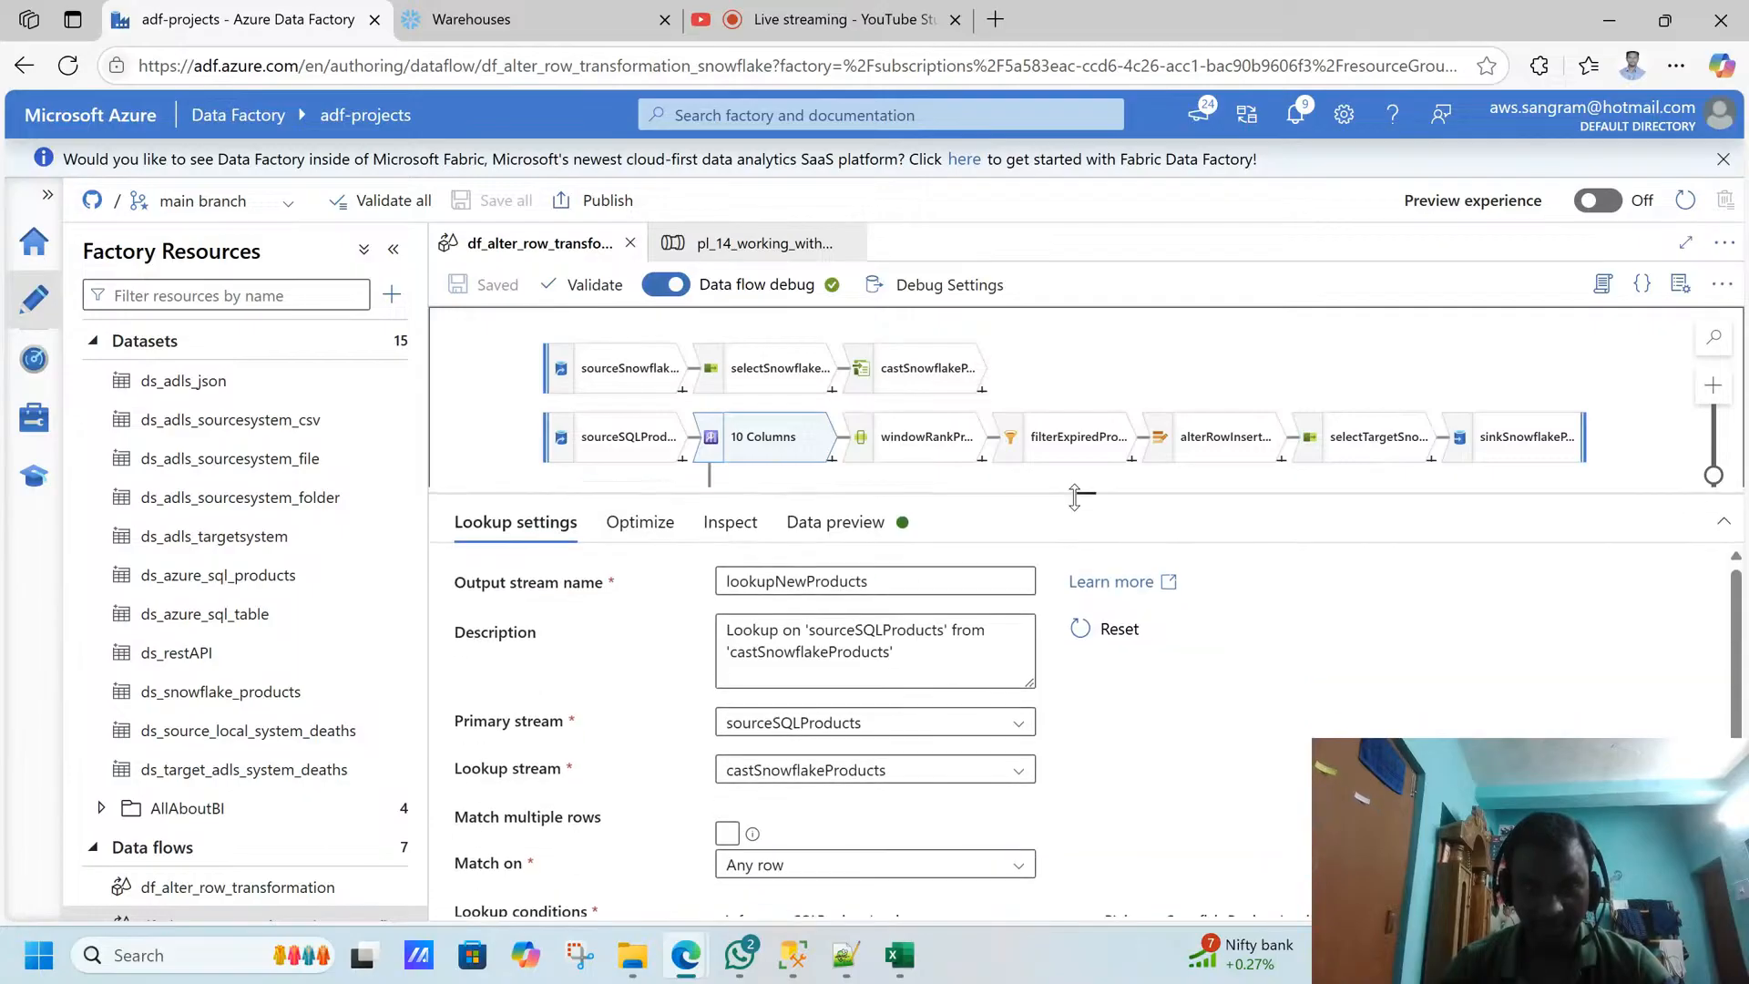
{"action": "left_click", "coordinate": [909, 525]}
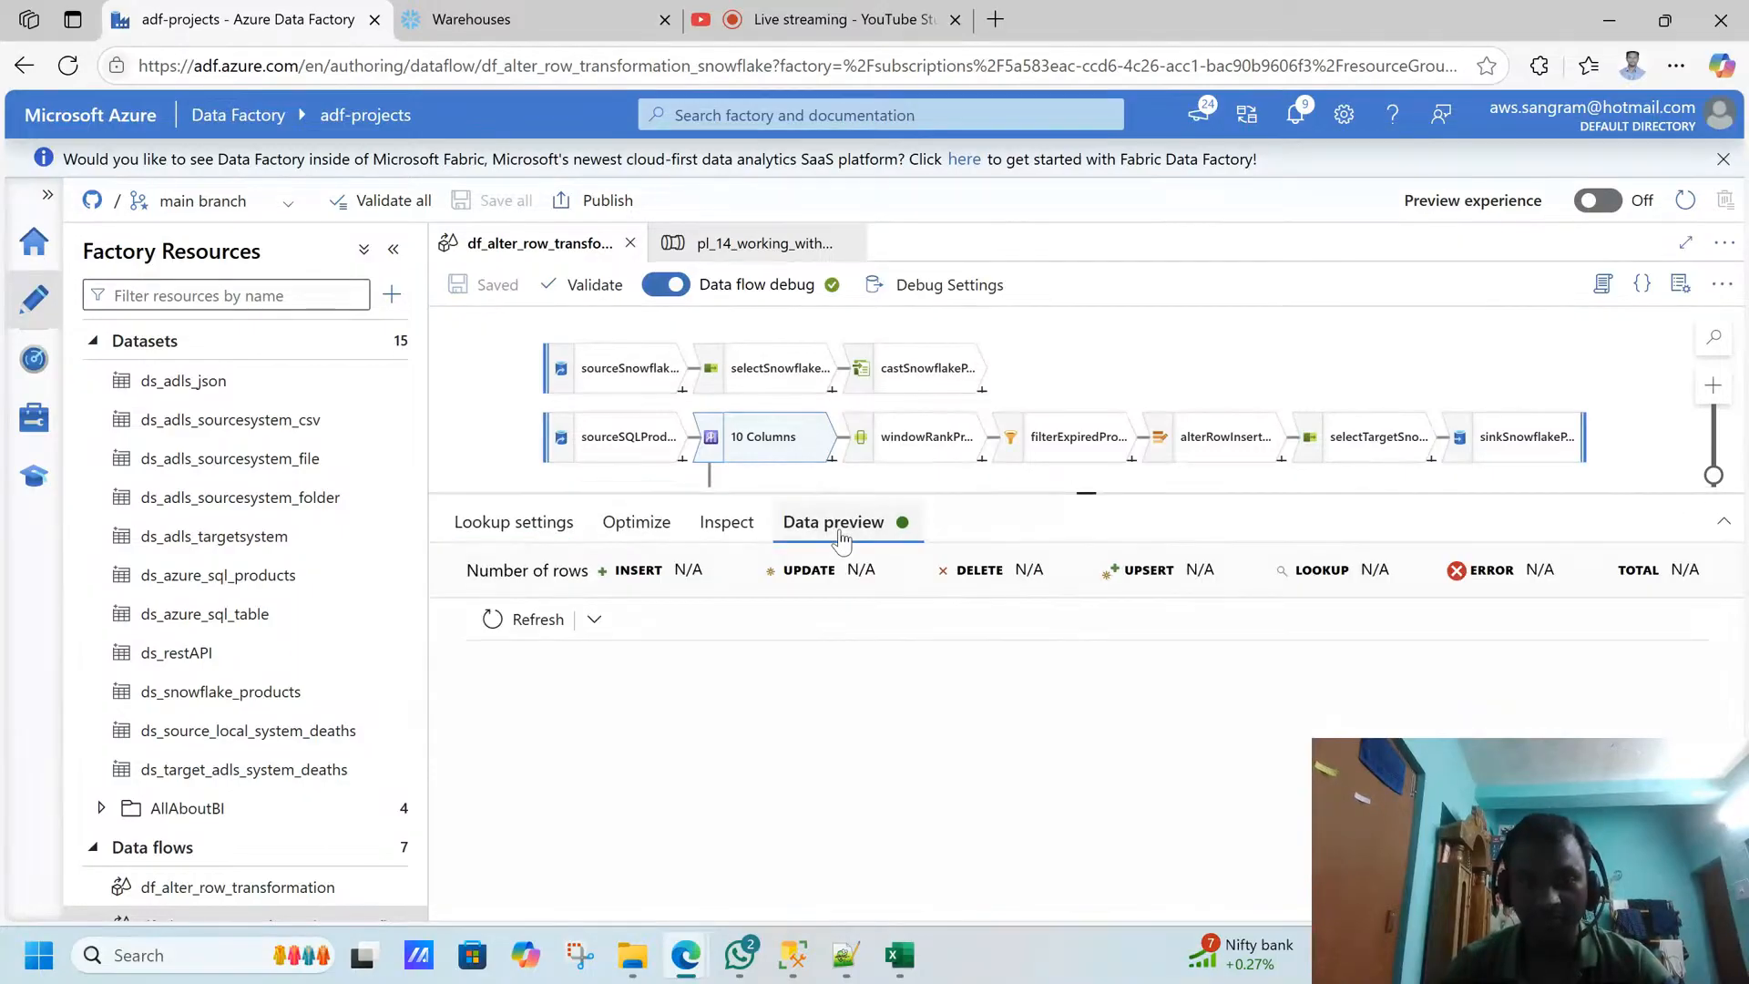
{"action": "left_click", "coordinate": [527, 532]}
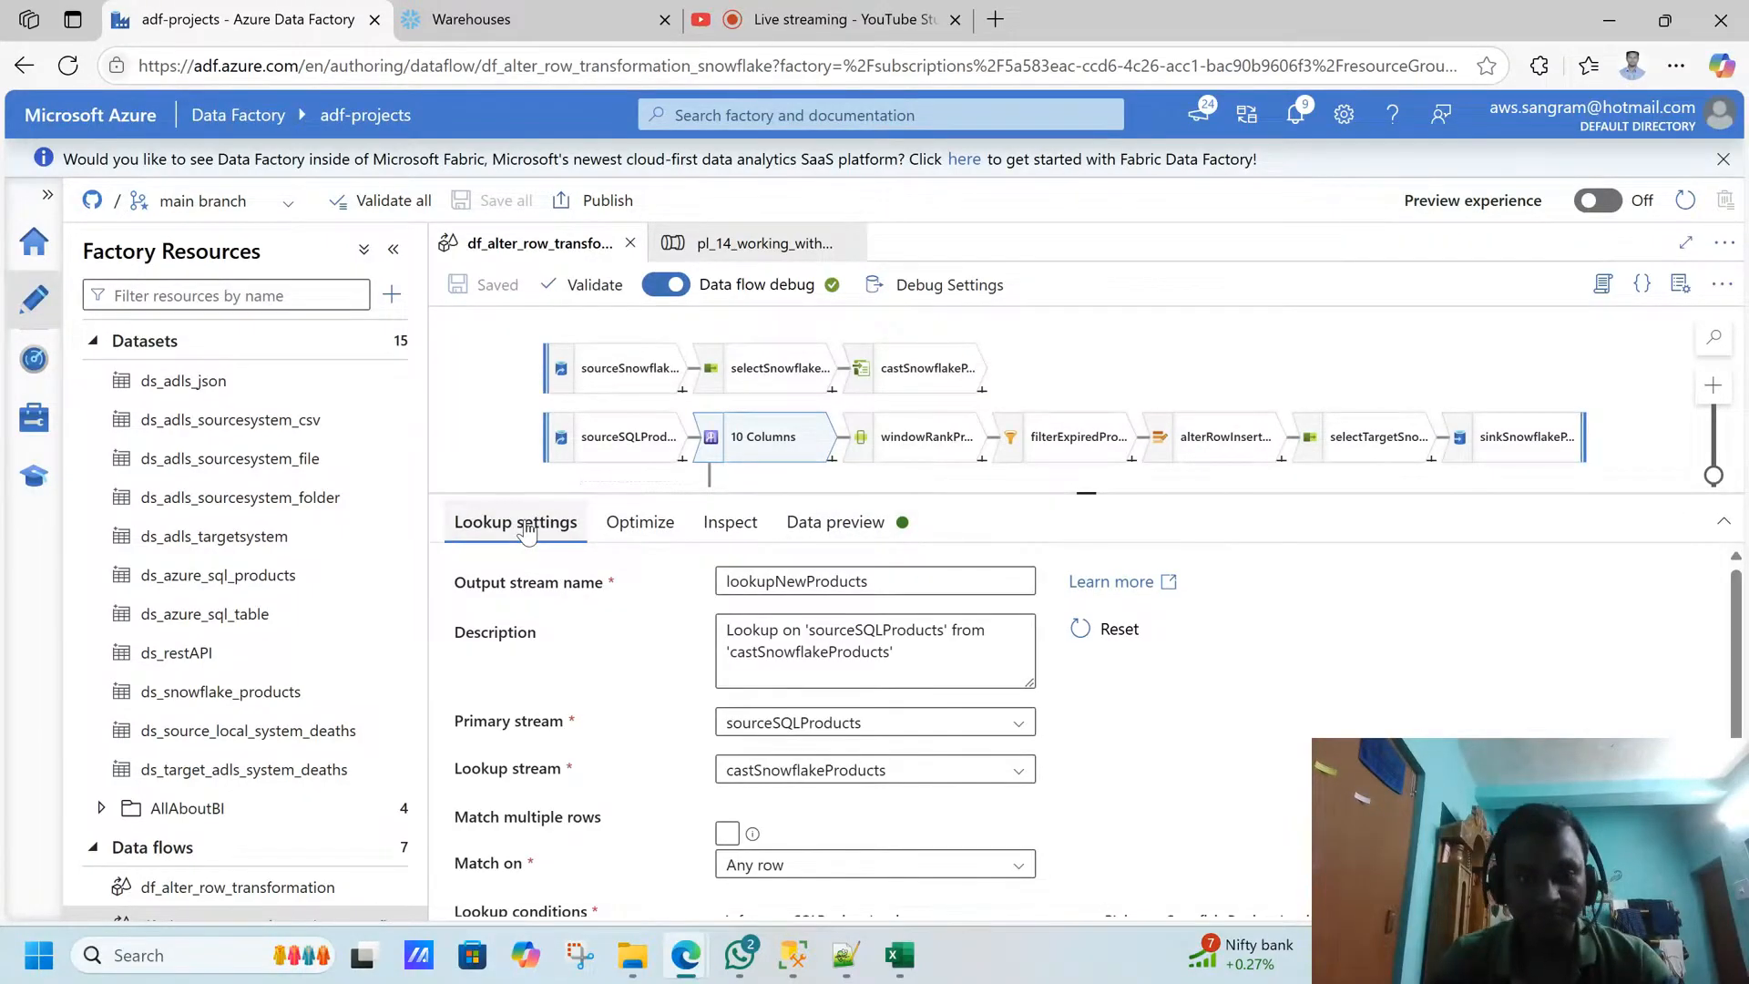
{"action": "left_click", "coordinate": [648, 525]}
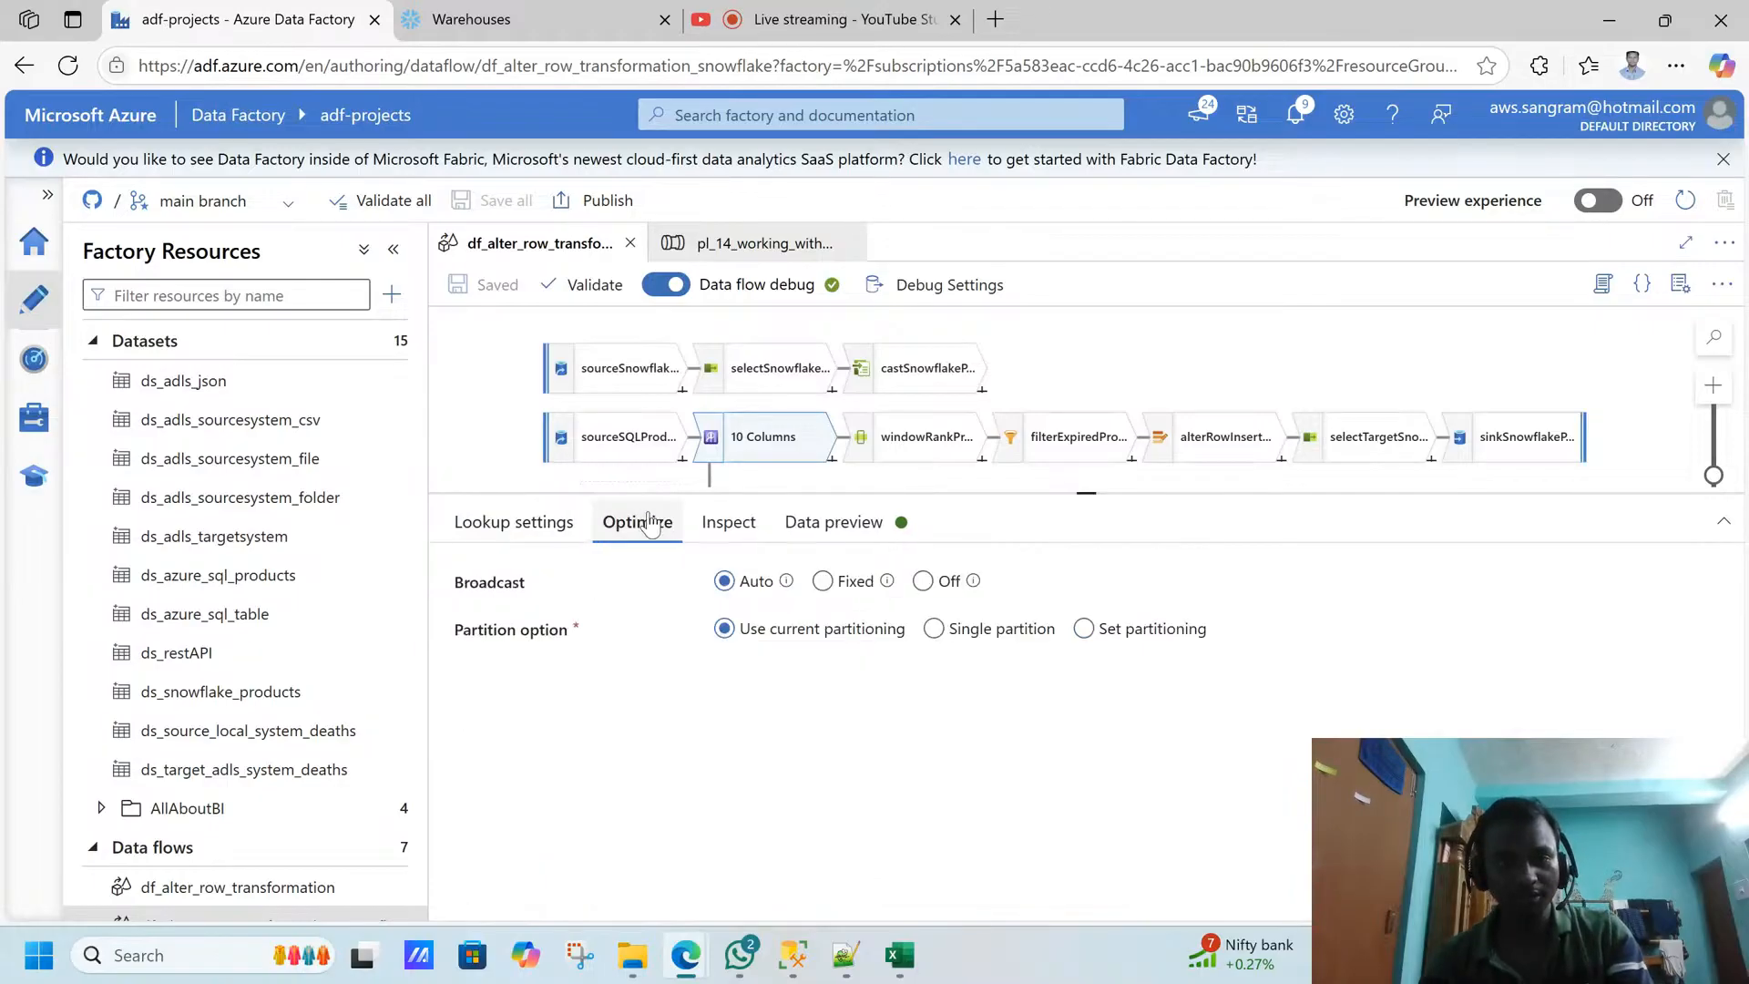
{"action": "left_click", "coordinate": [544, 521]}
{"action": "scroll", "coordinate": [1724, 726], "scroll_direction": "down", "scroll_amount": 1}
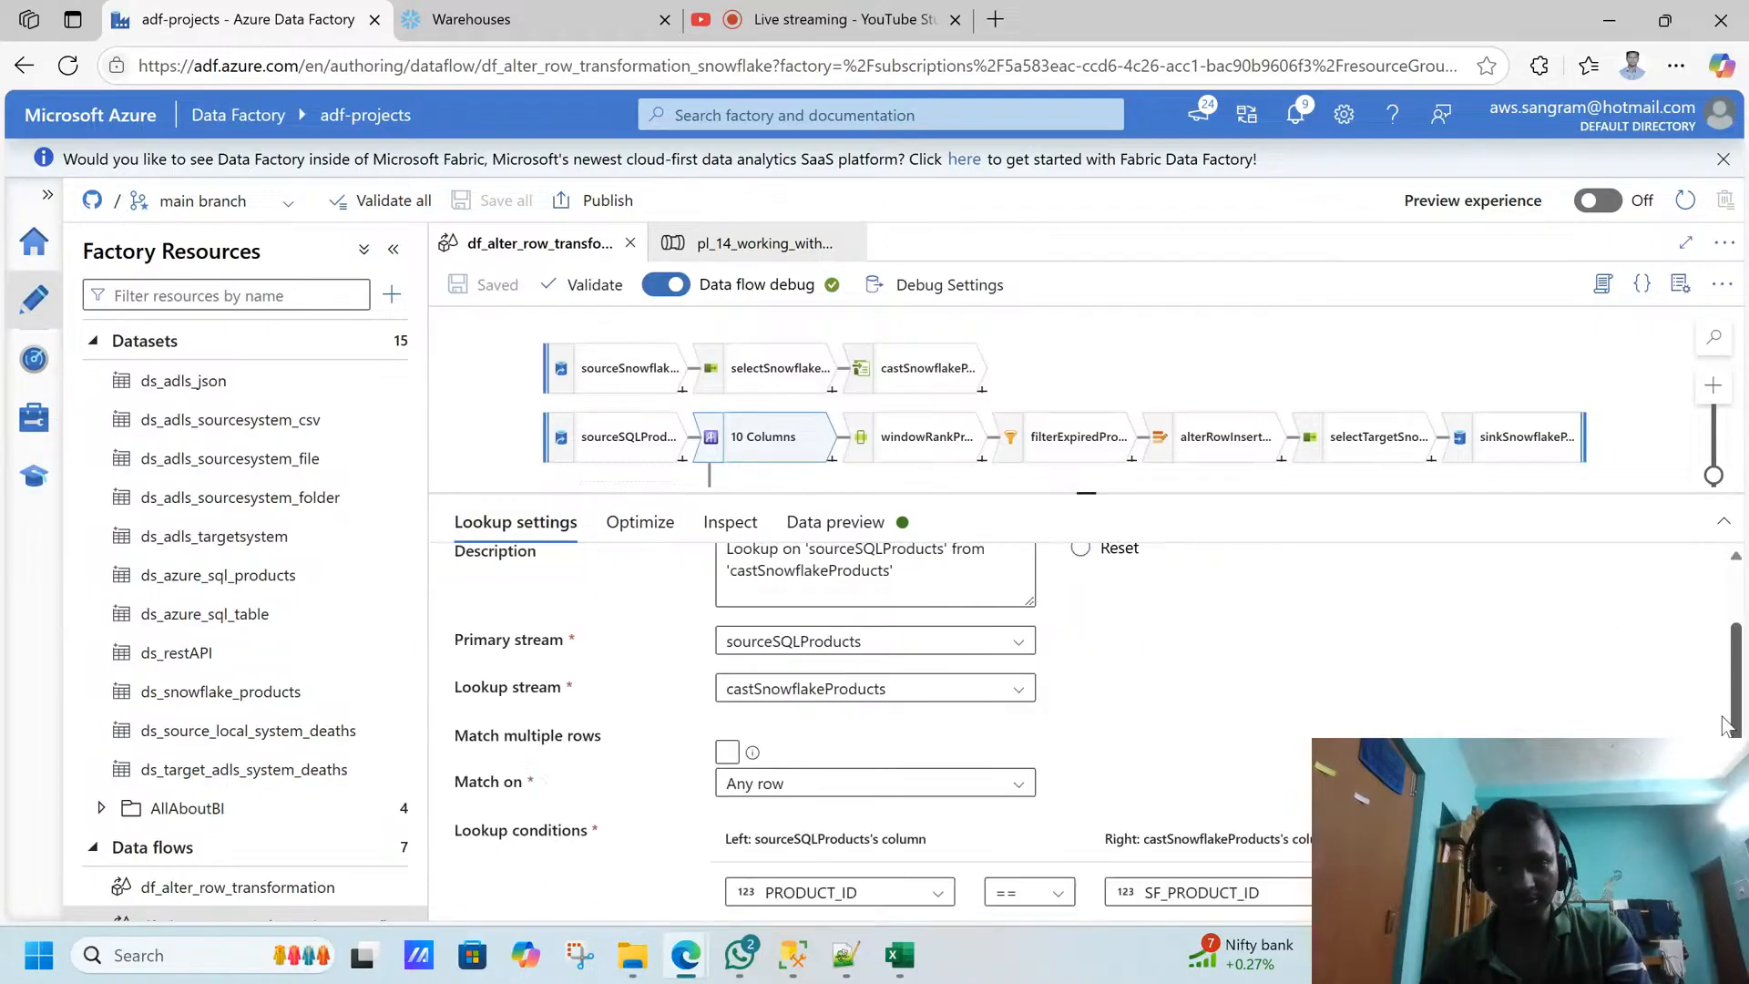
{"action": "scroll", "coordinate": [1725, 726], "scroll_direction": "down", "scroll_amount": 1}
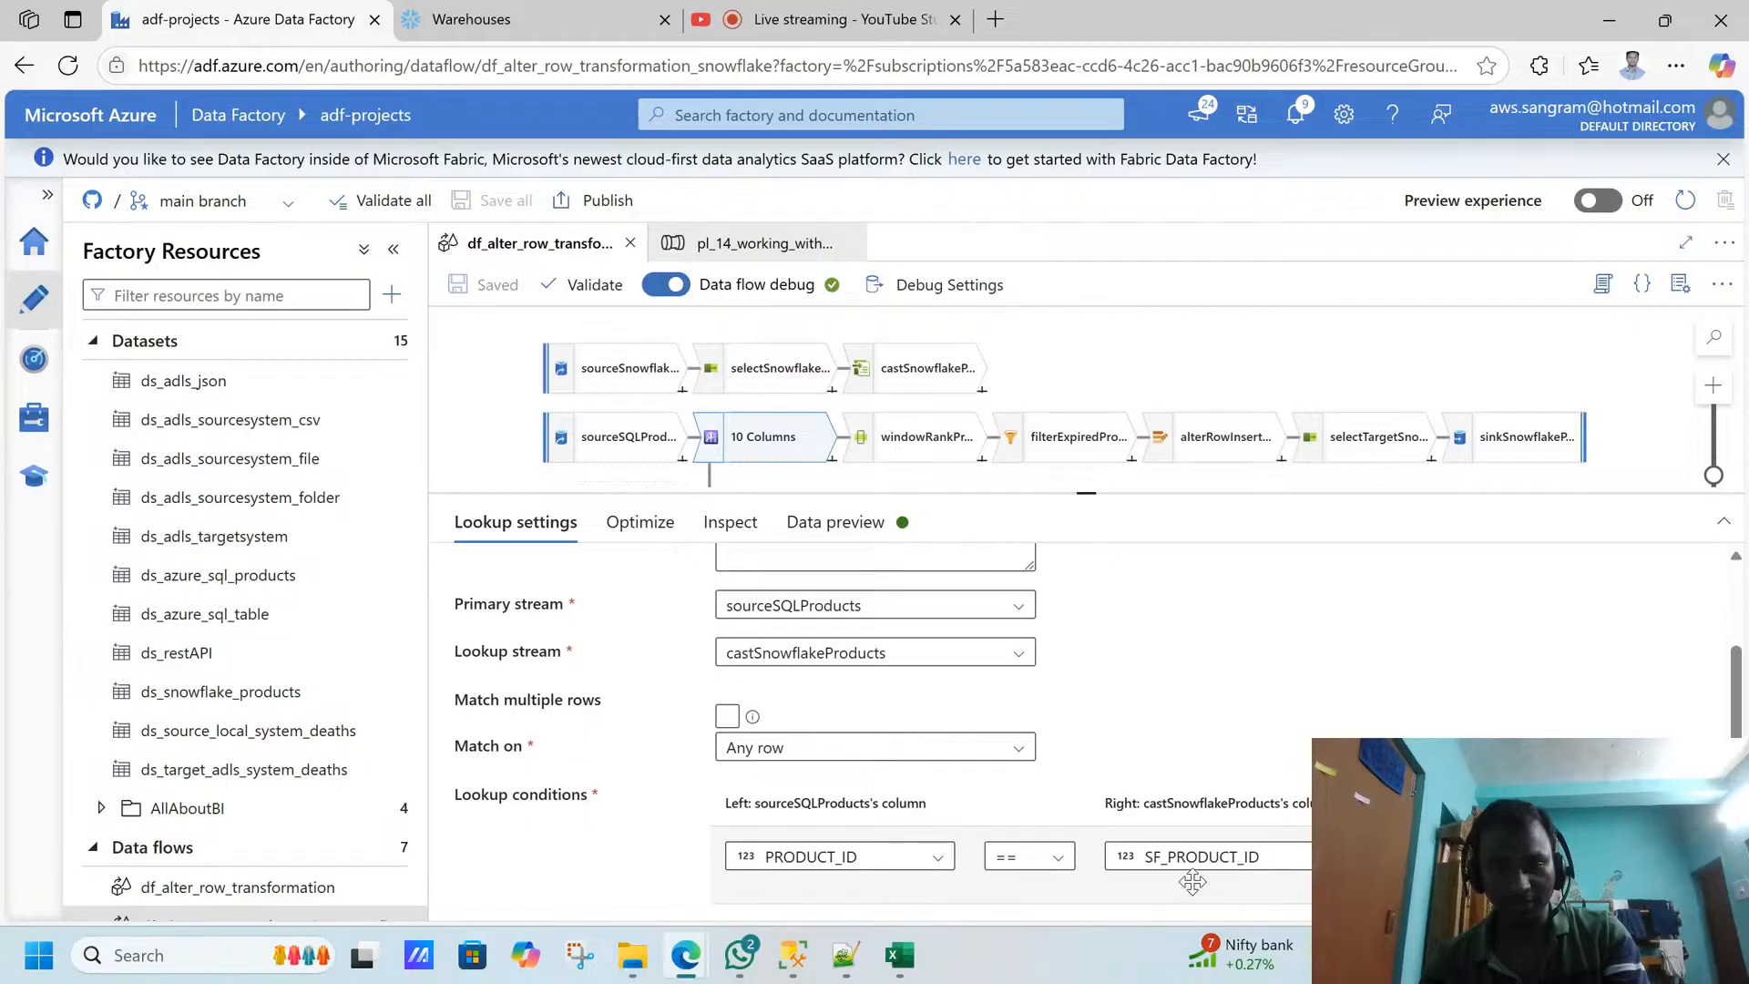
- Review the lookupNewProducts optimization options and inspect all of its columns, their types and originating streams
{"action": "left_click", "coordinate": [640, 535]}
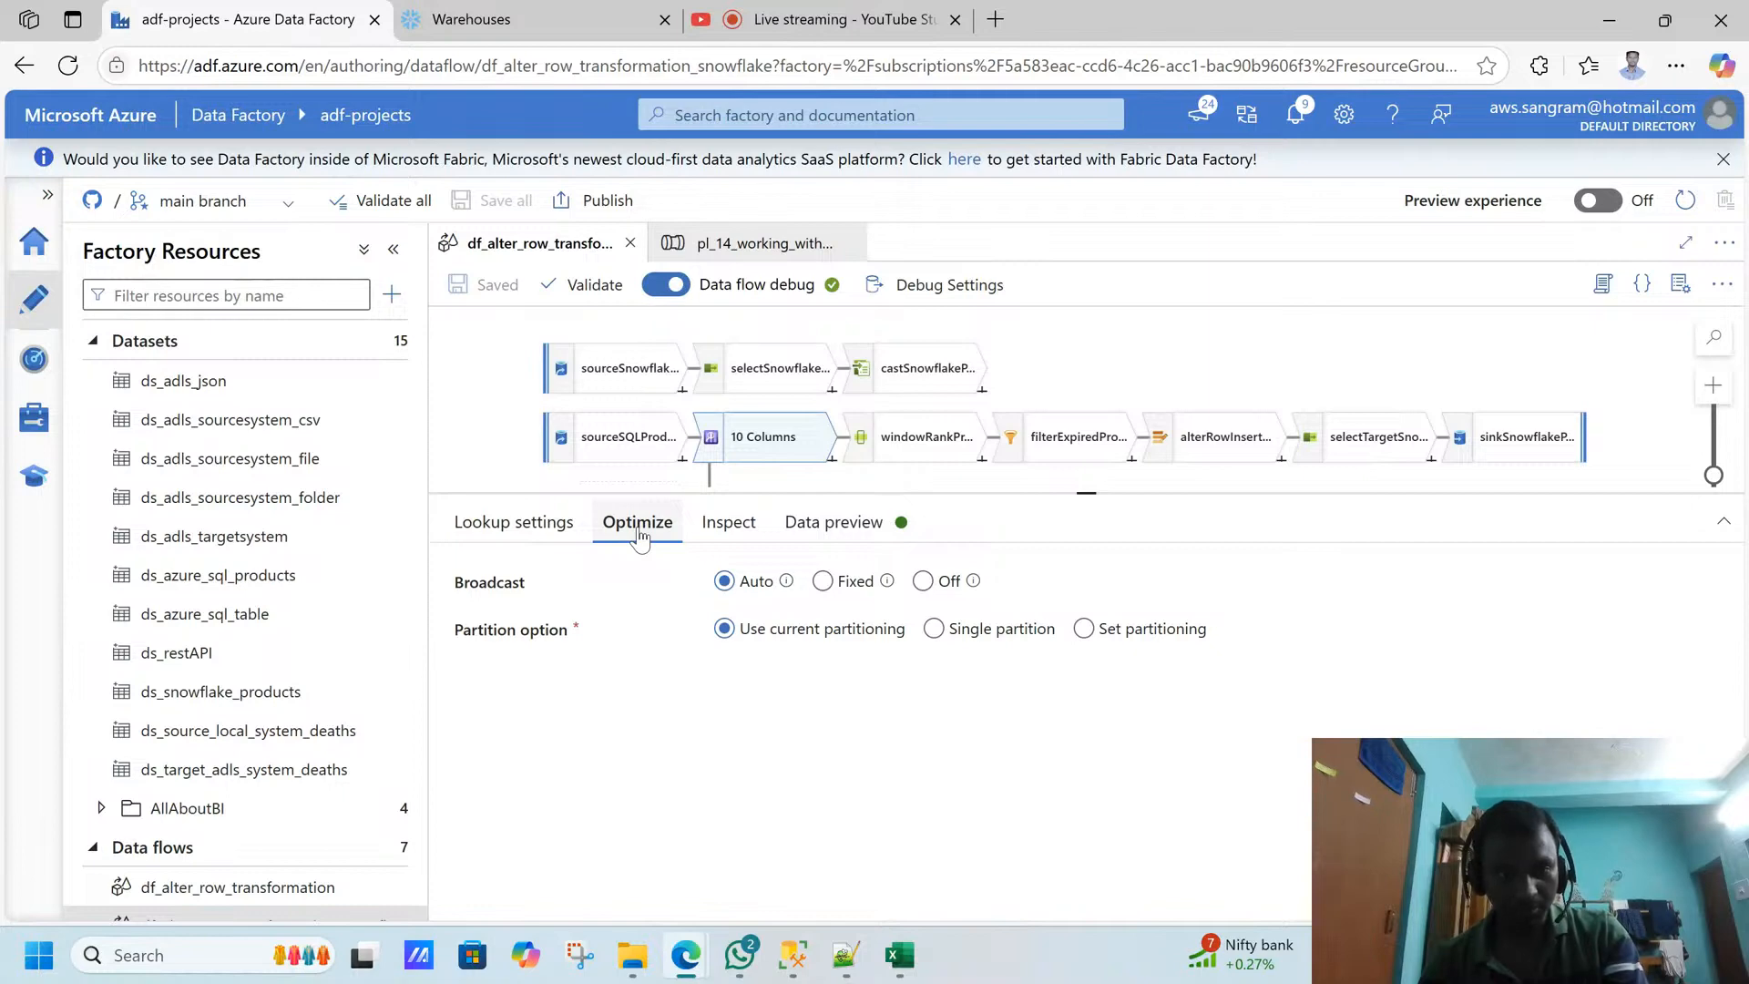
{"action": "left_click", "coordinate": [727, 522]}
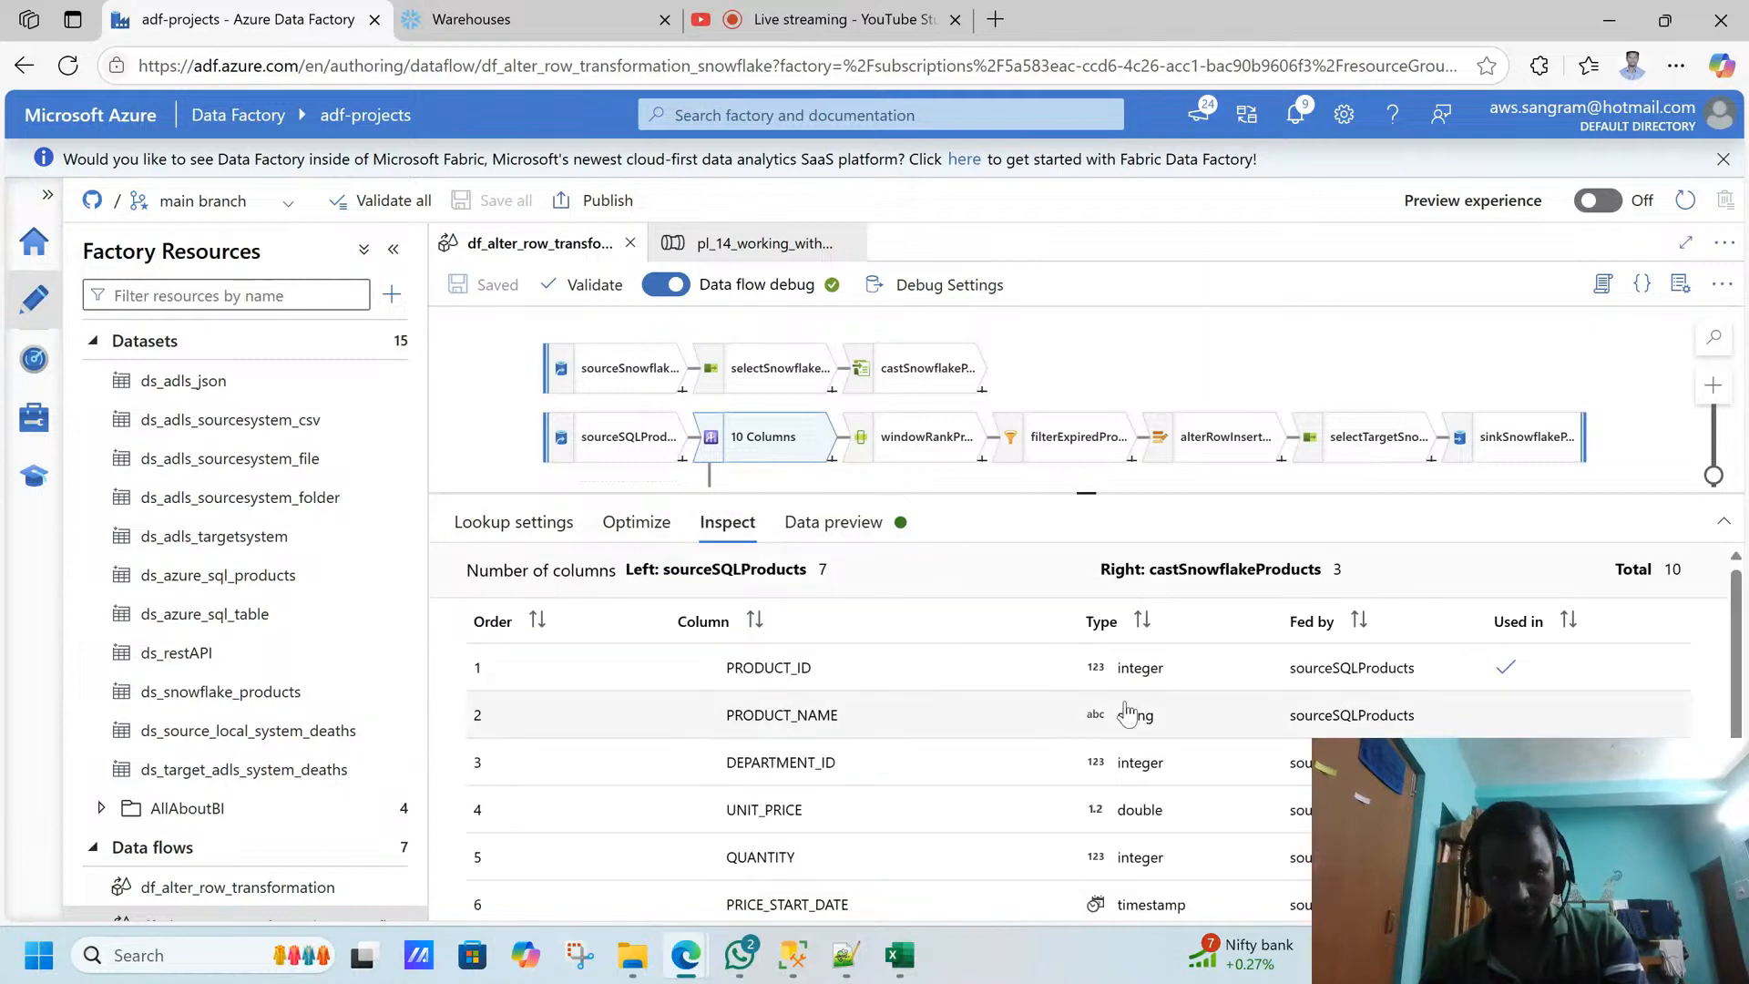
{"action": "left_click_drag", "start_coordinate": [1735, 631], "coordinate": [1735, 772]}
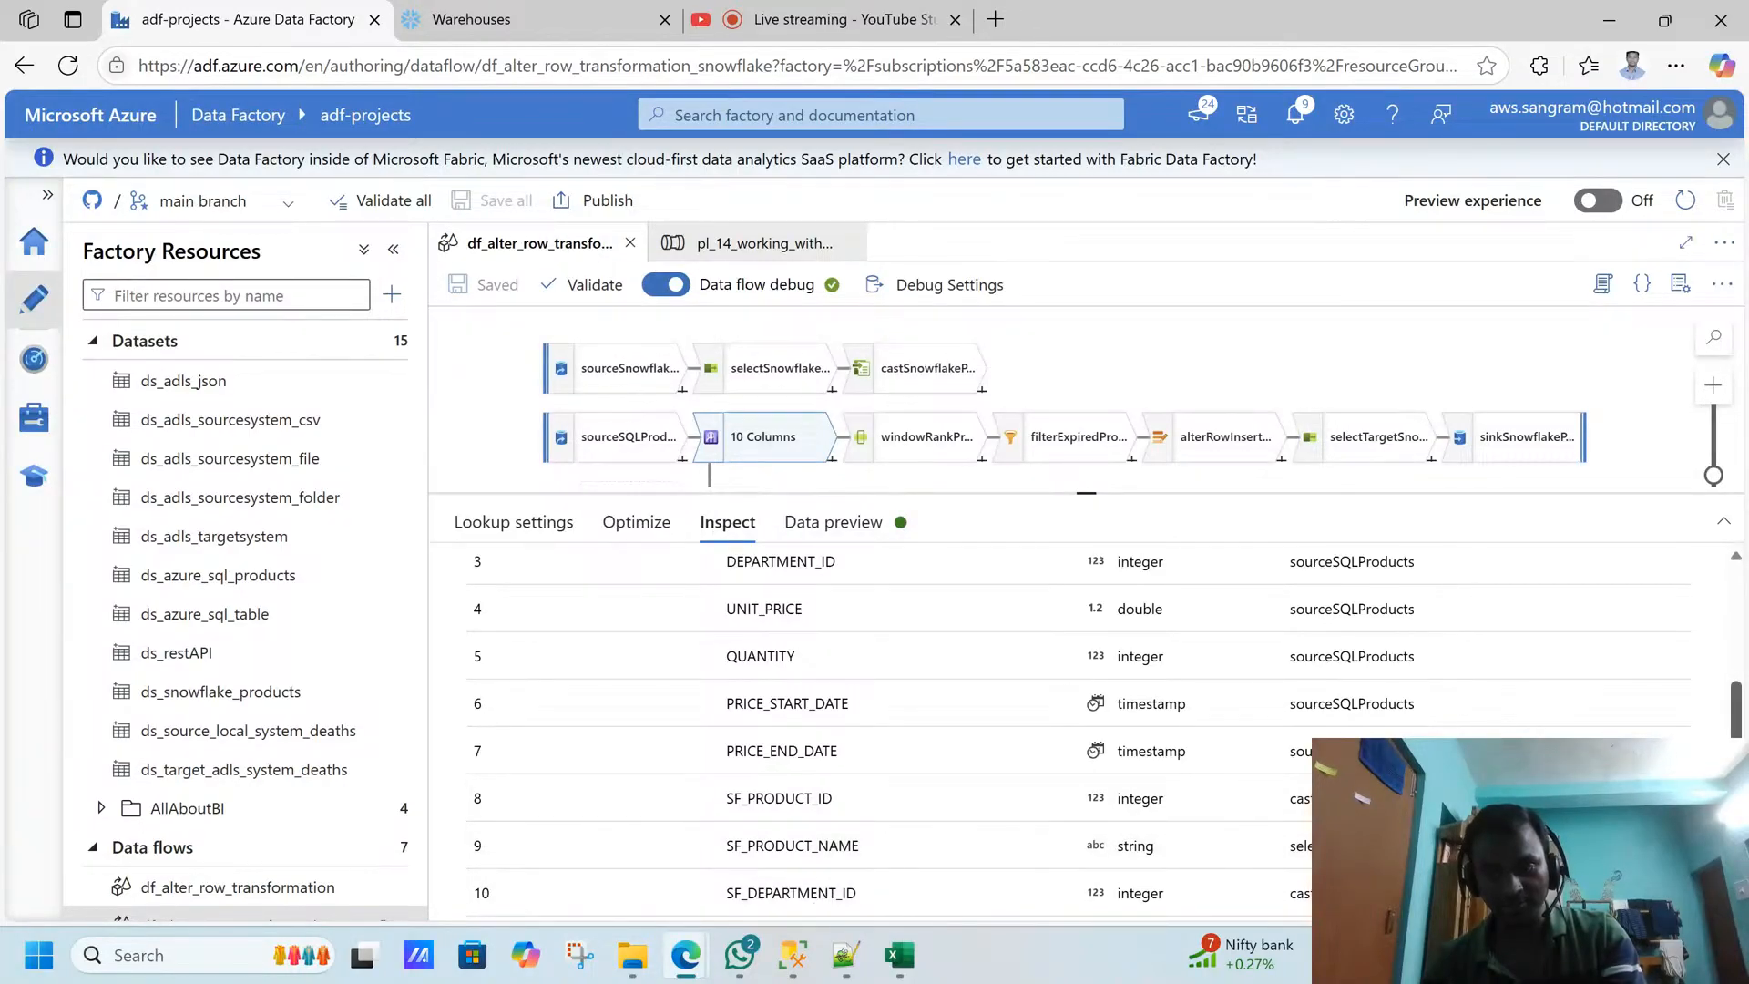
{"action": "scroll", "coordinate": [1075, 729], "scroll_direction": "up", "scroll_amount": 3}
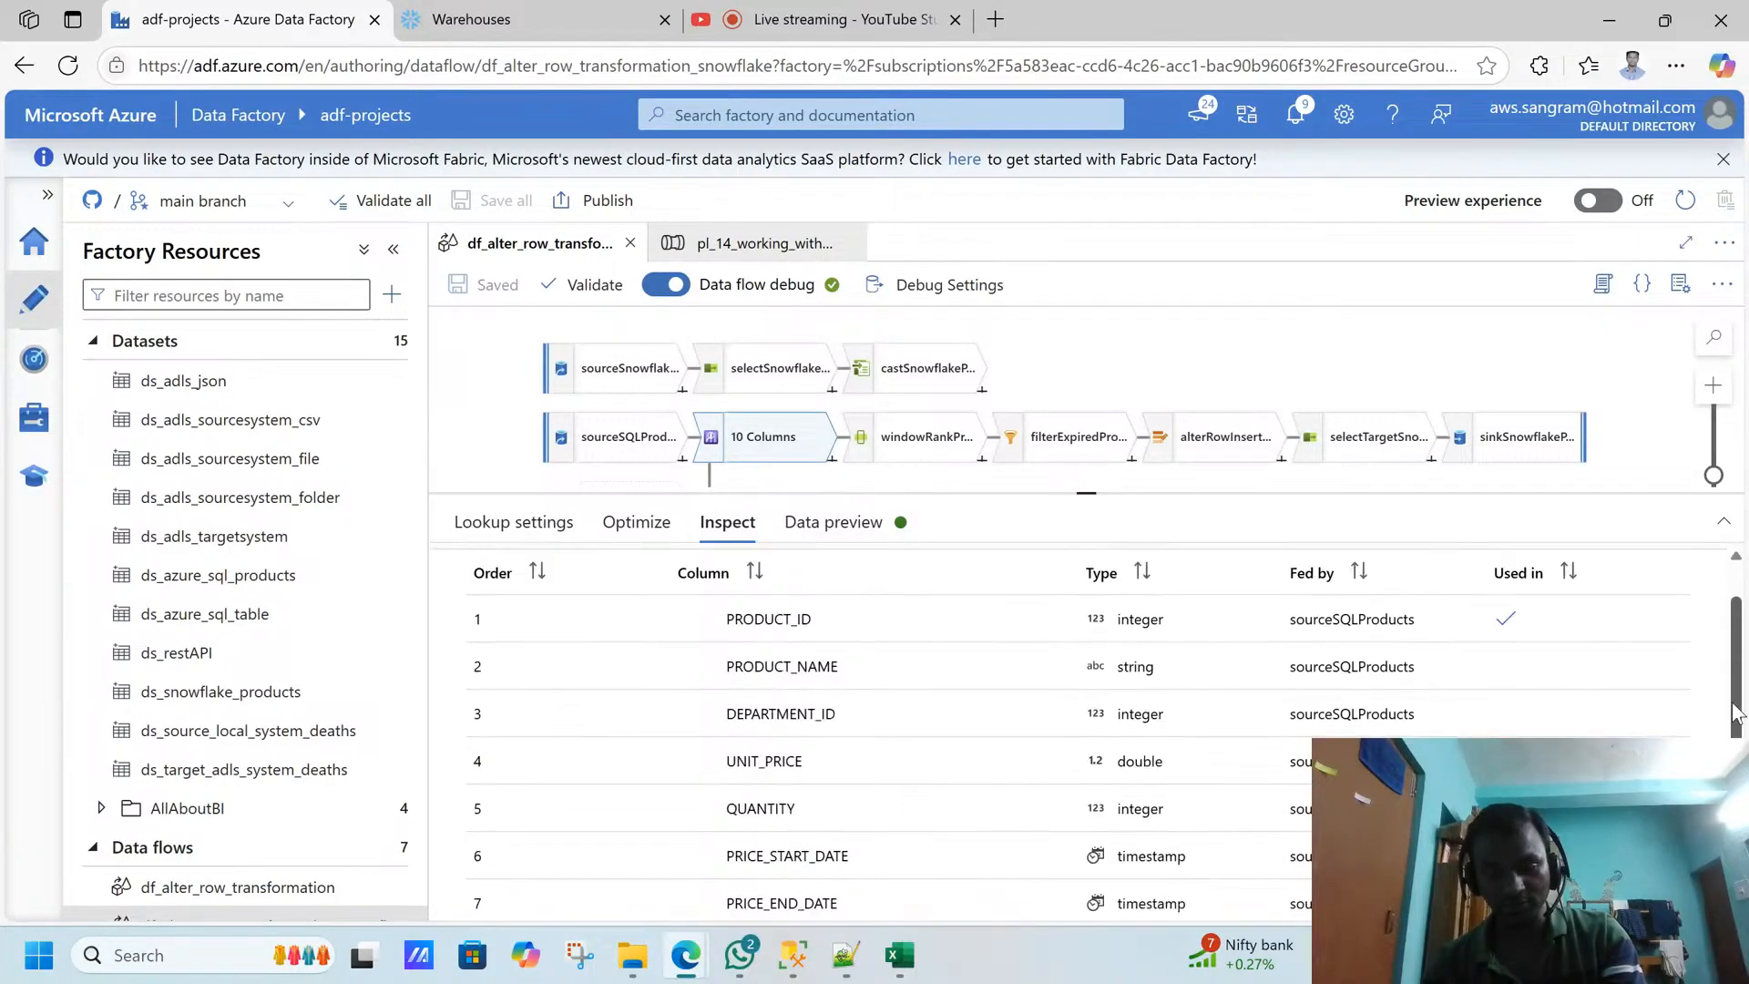
- Open the windowRankProducts window settings, then switch to SQL Server Management Studio and examine the I PHONE rows' price start and end dates
{"action": "left_click", "coordinate": [885, 447]}
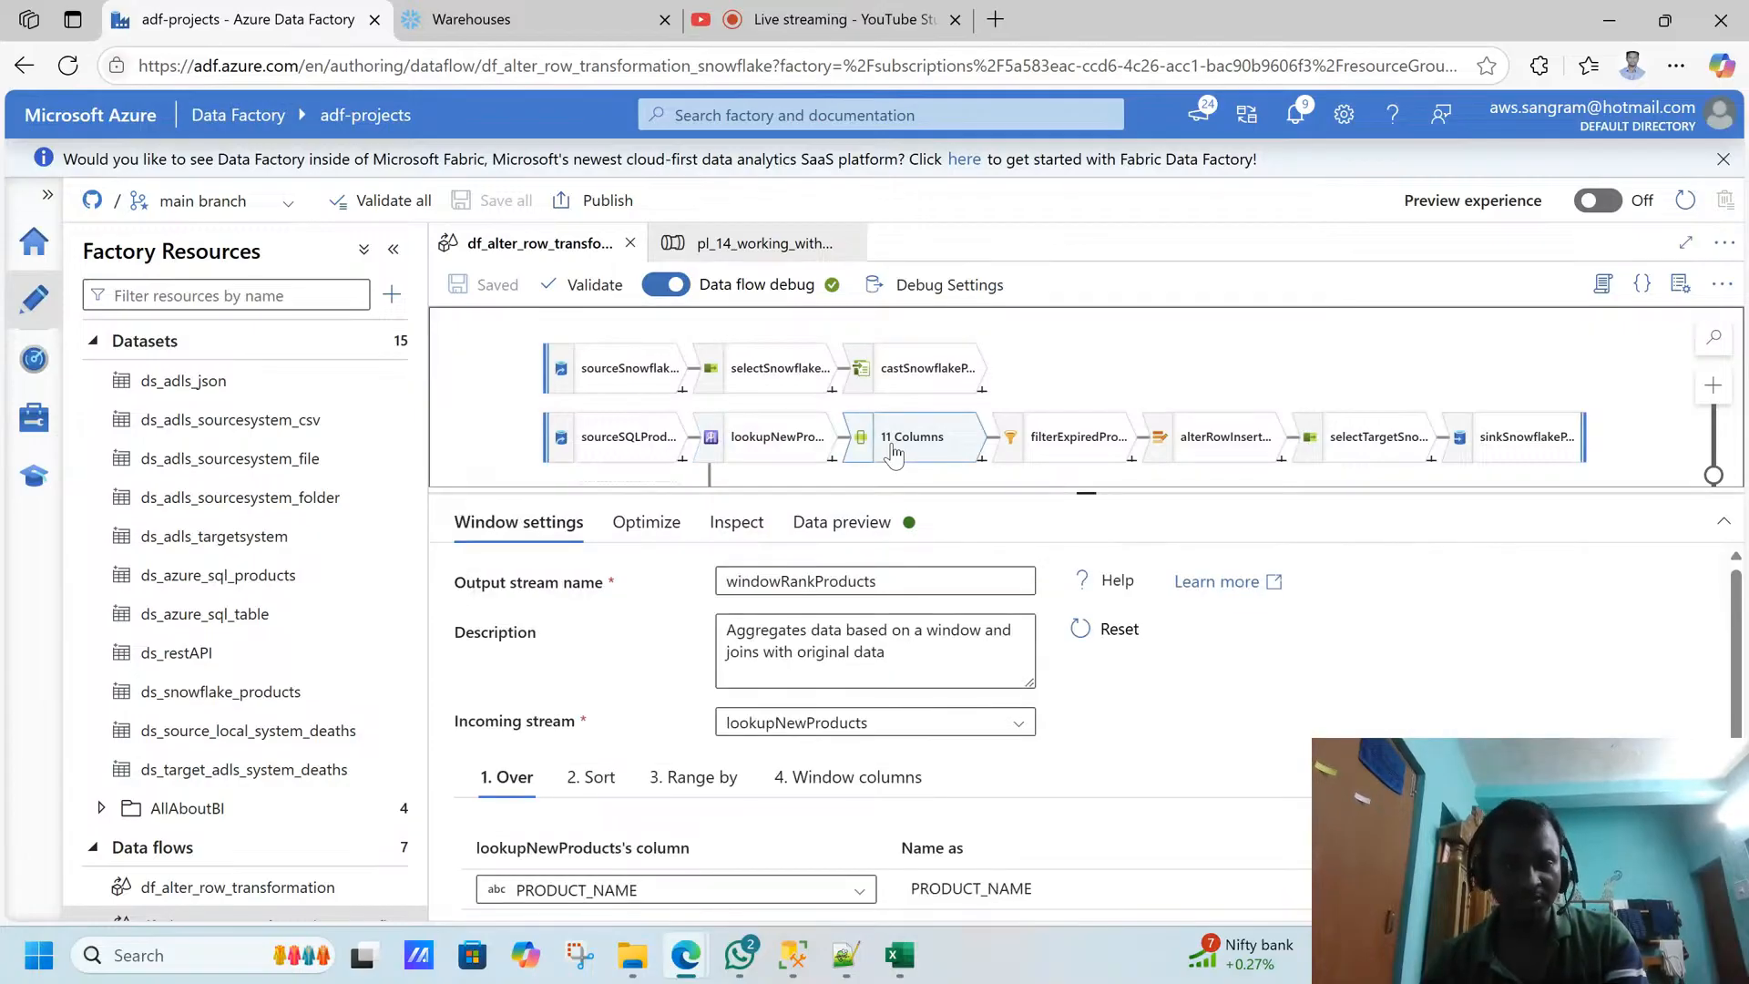
{"action": "left_click", "coordinate": [793, 955]}
{"action": "left_click", "coordinate": [927, 664]}
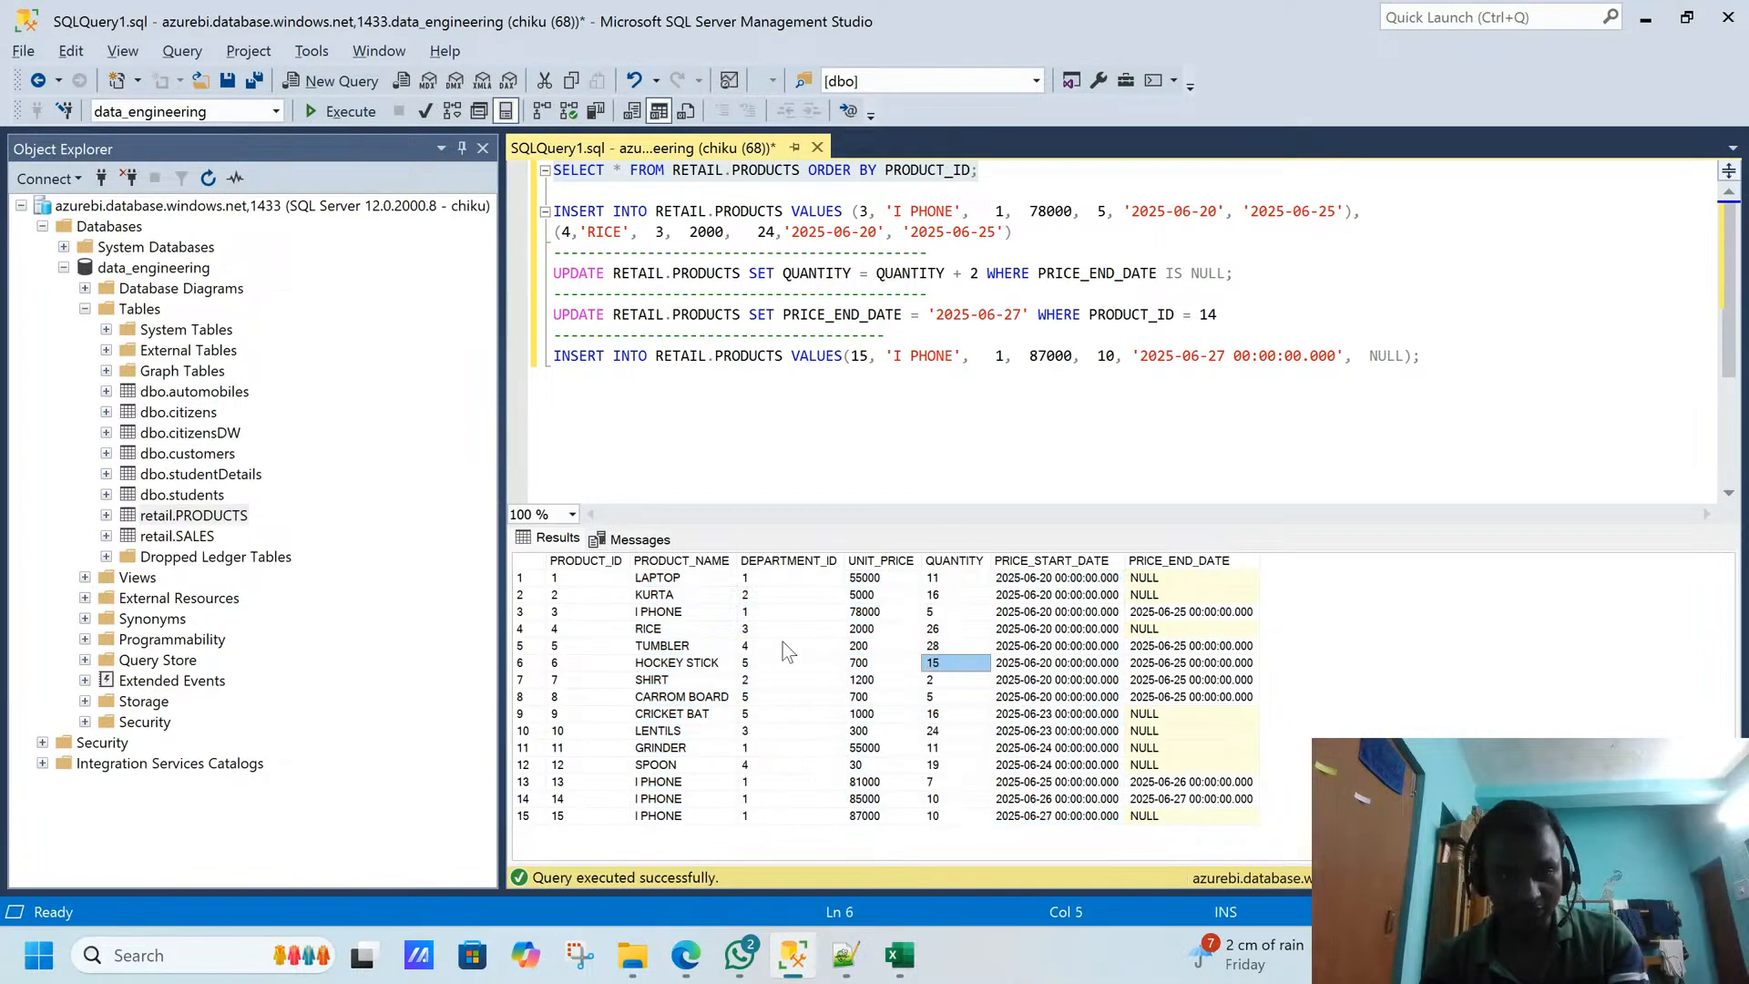
{"action": "left_click_drag", "start_coordinate": [663, 787], "coordinate": [934, 820]}
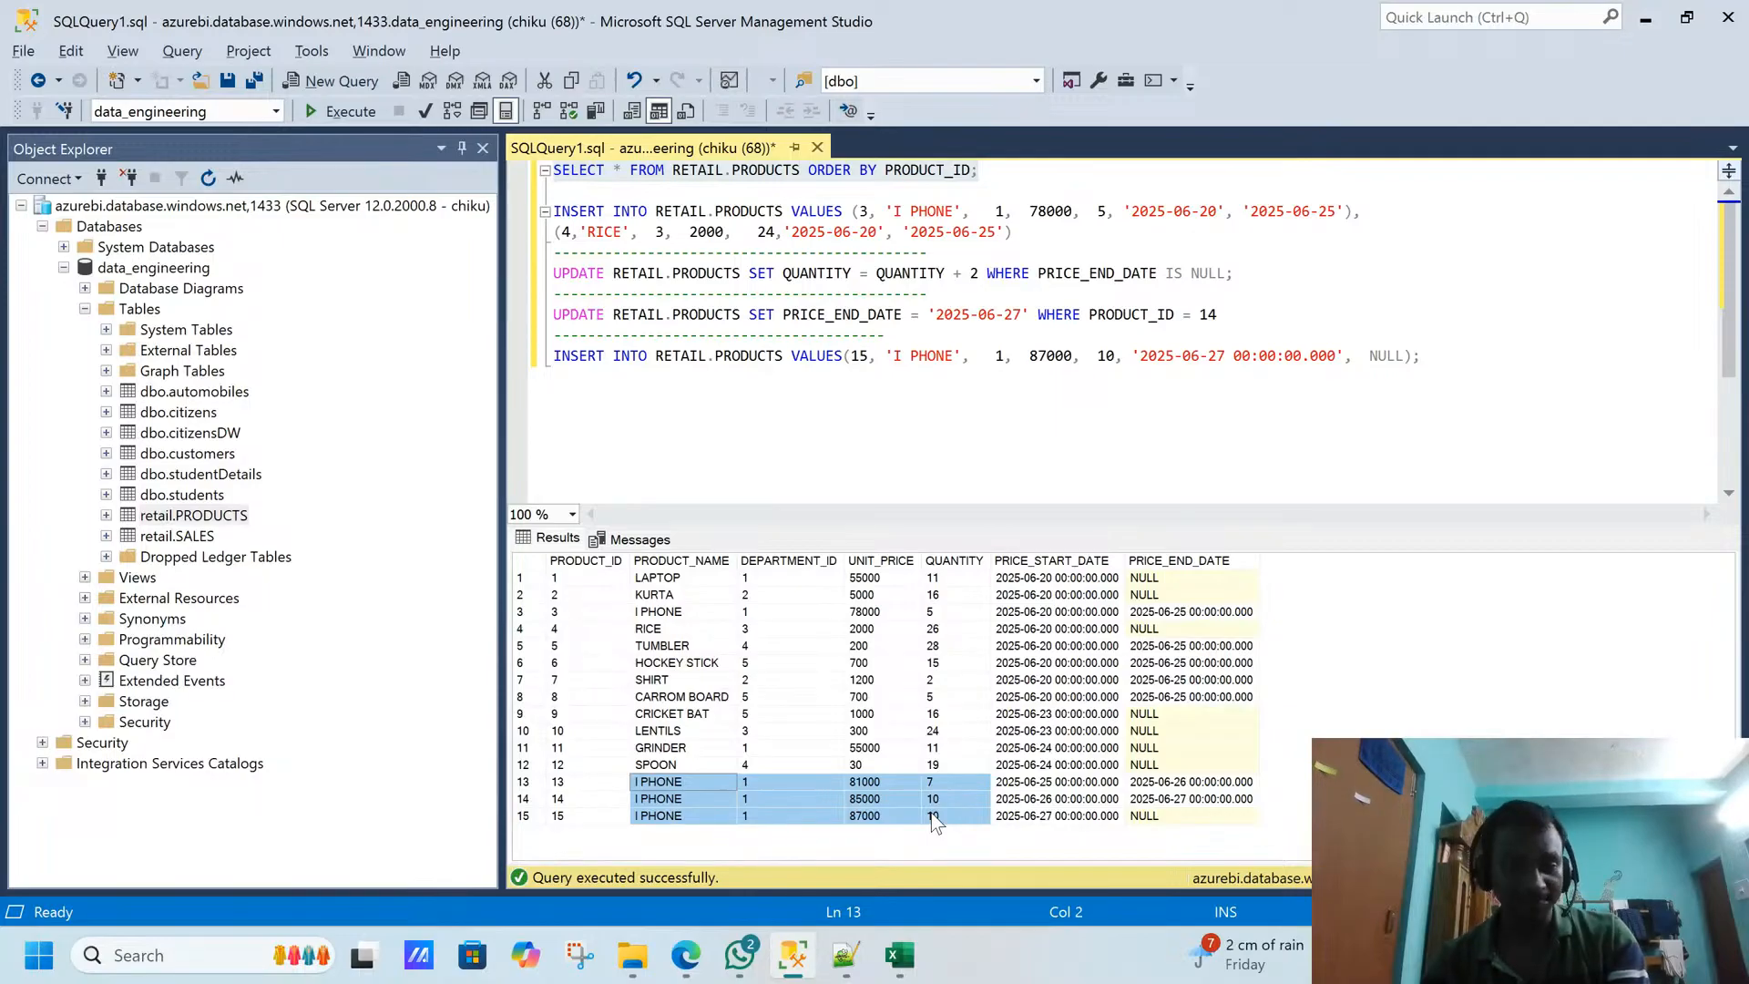
{"action": "left_click", "coordinate": [1166, 765]}
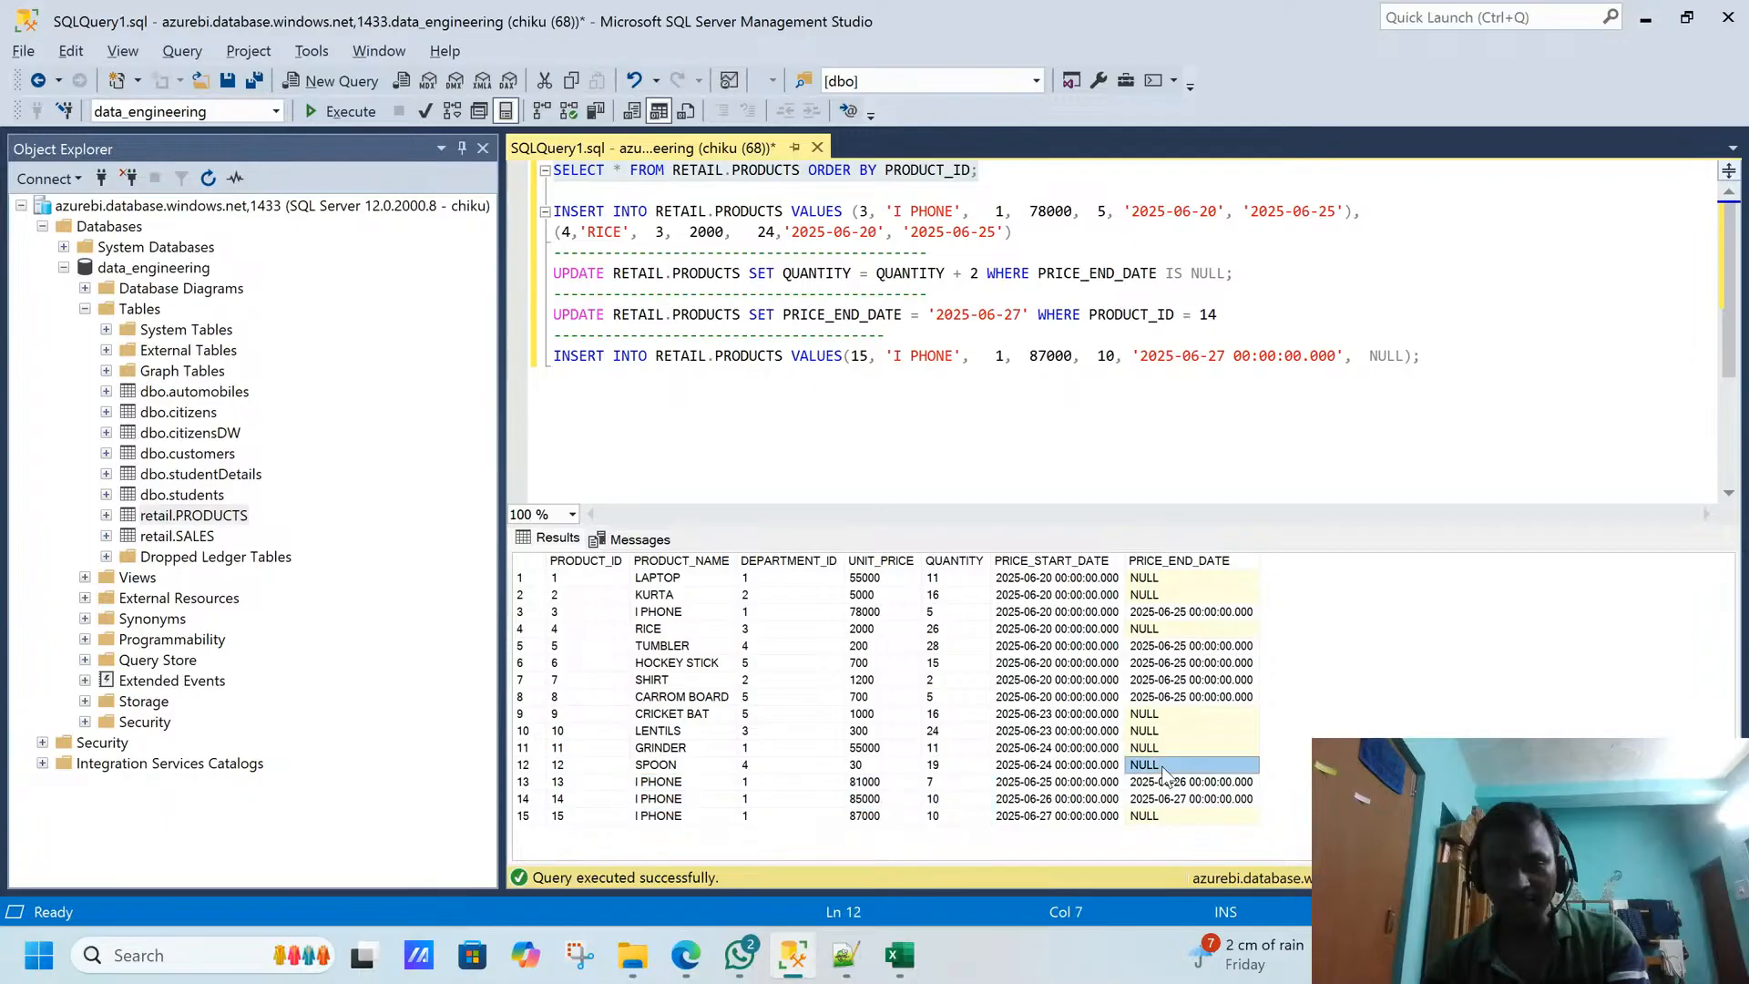
{"action": "left_click", "coordinate": [1166, 782]}
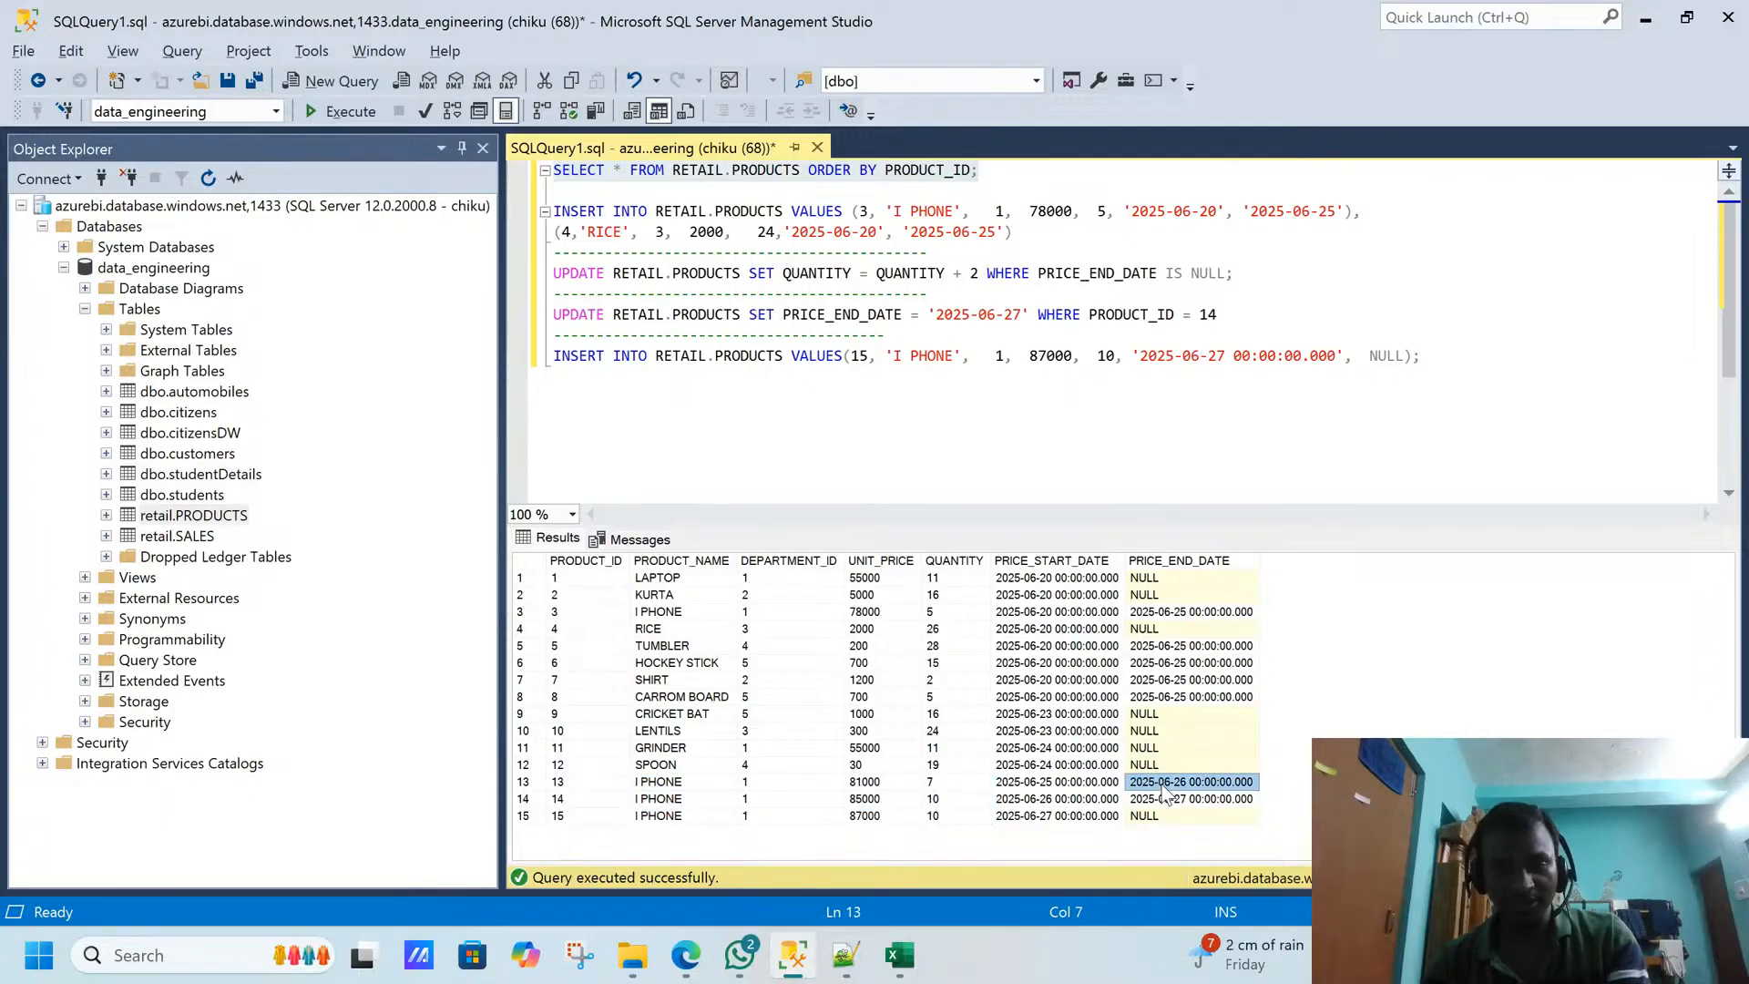
{"action": "left_click", "coordinate": [627, 816]}
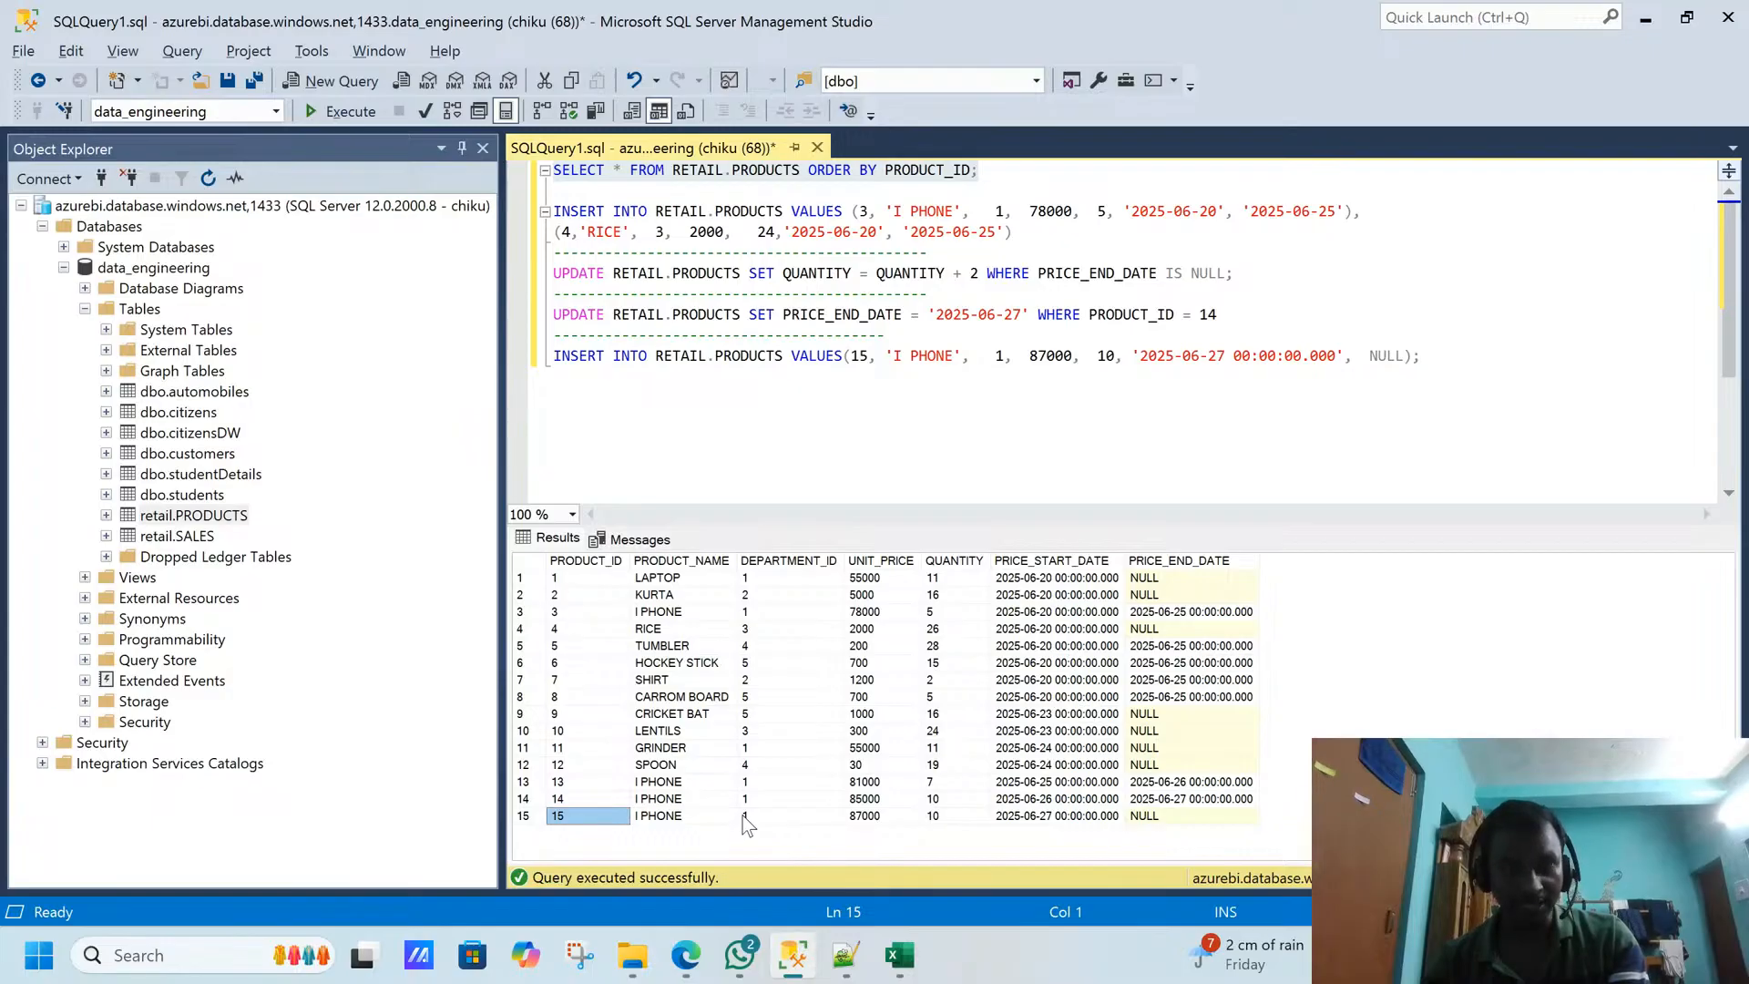
{"action": "left_click", "coordinate": [1007, 816]}
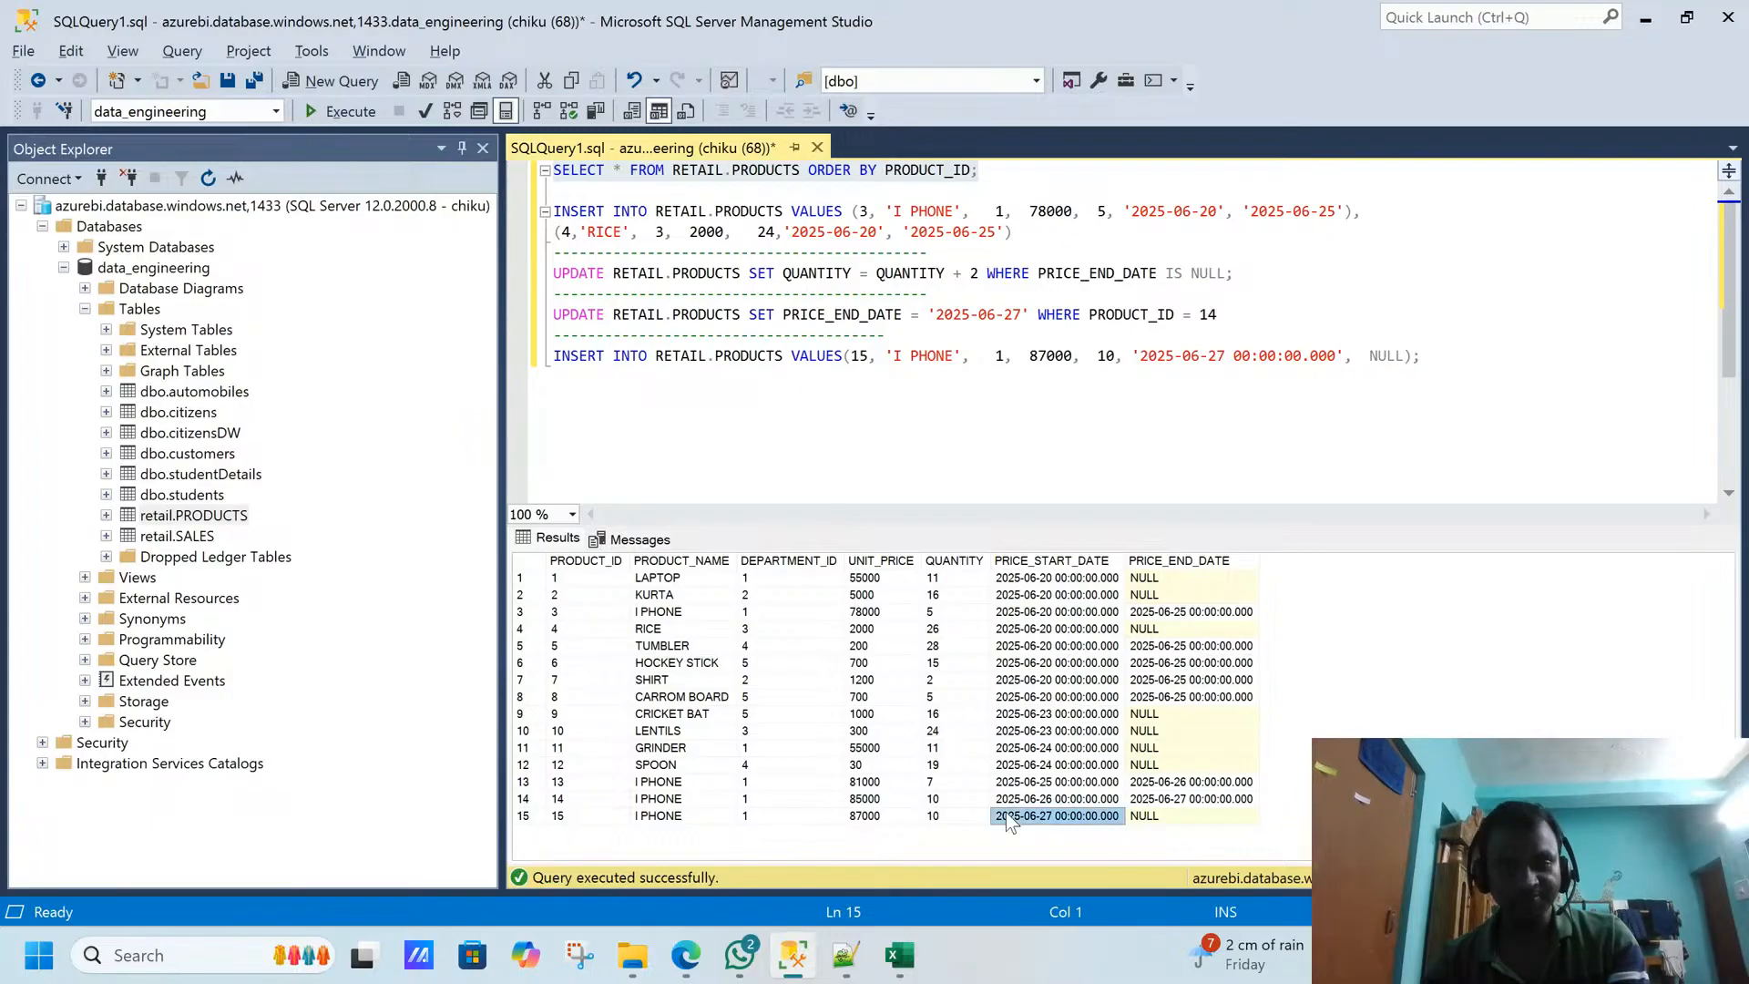
- Highlight the I PHONE rows with product IDs 13 to 15, then return to Data Factory and view the windowRankProducts Over column
{"action": "left_click_drag", "start_coordinate": [701, 781], "coordinate": [1039, 822]}
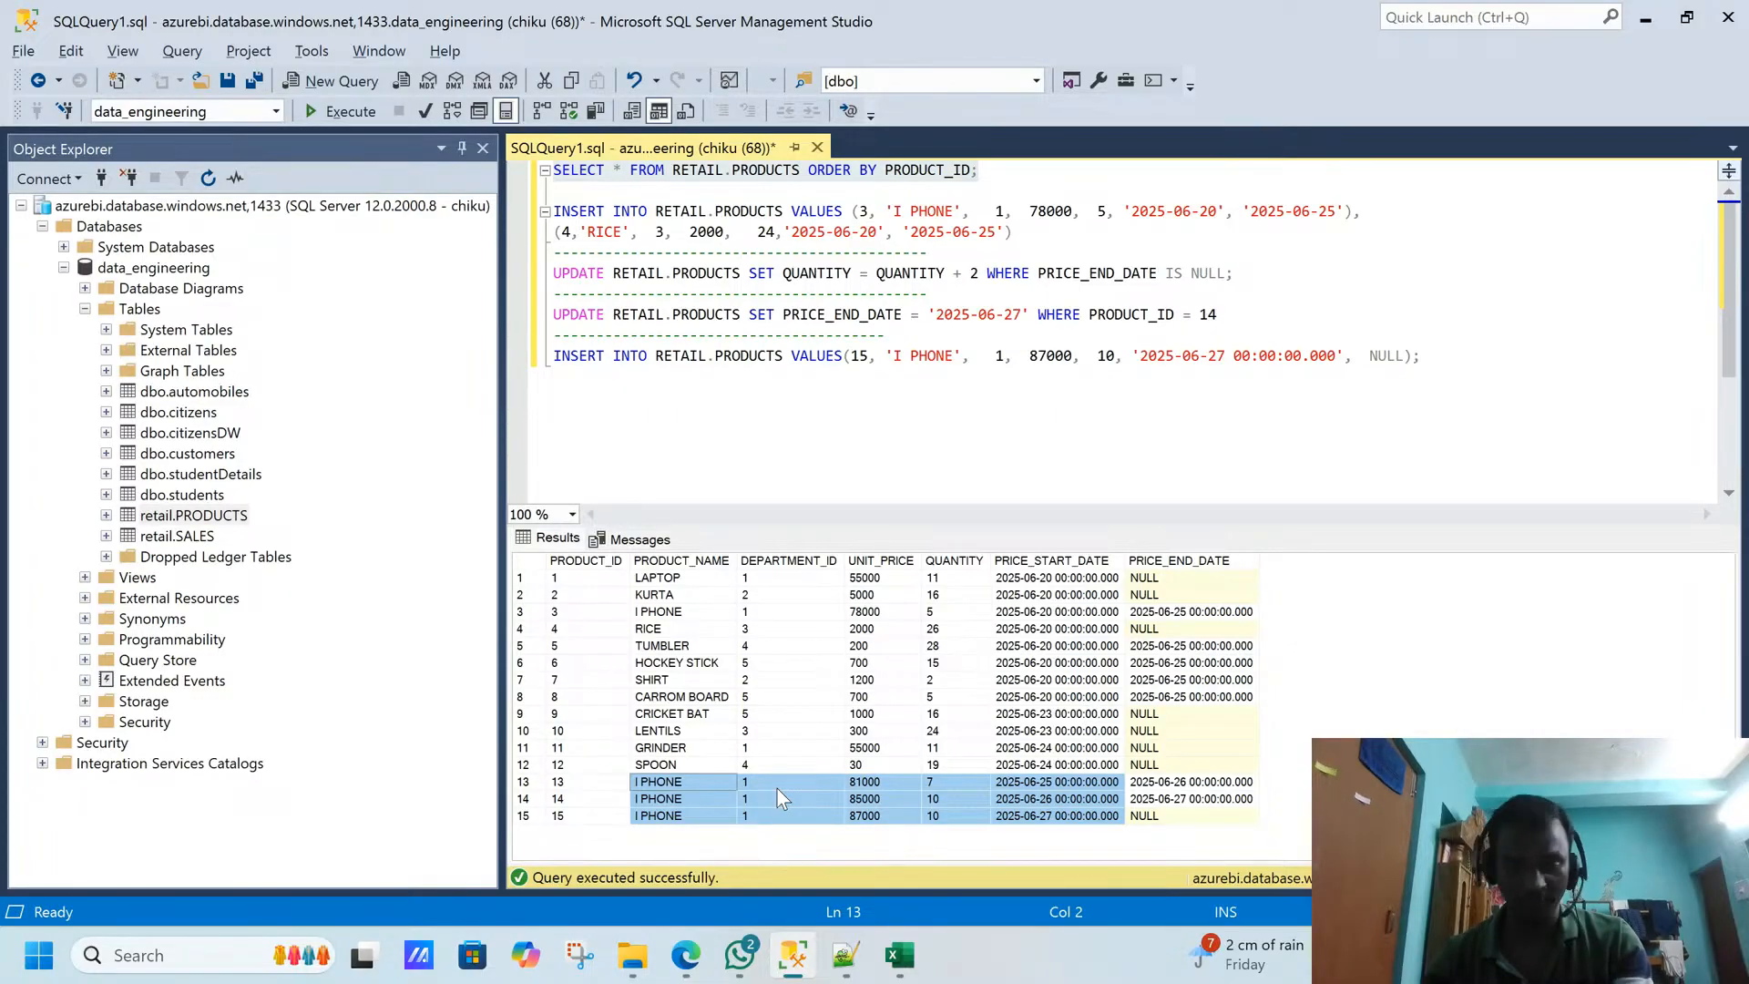
{"action": "key", "text": "alt+Tab"}
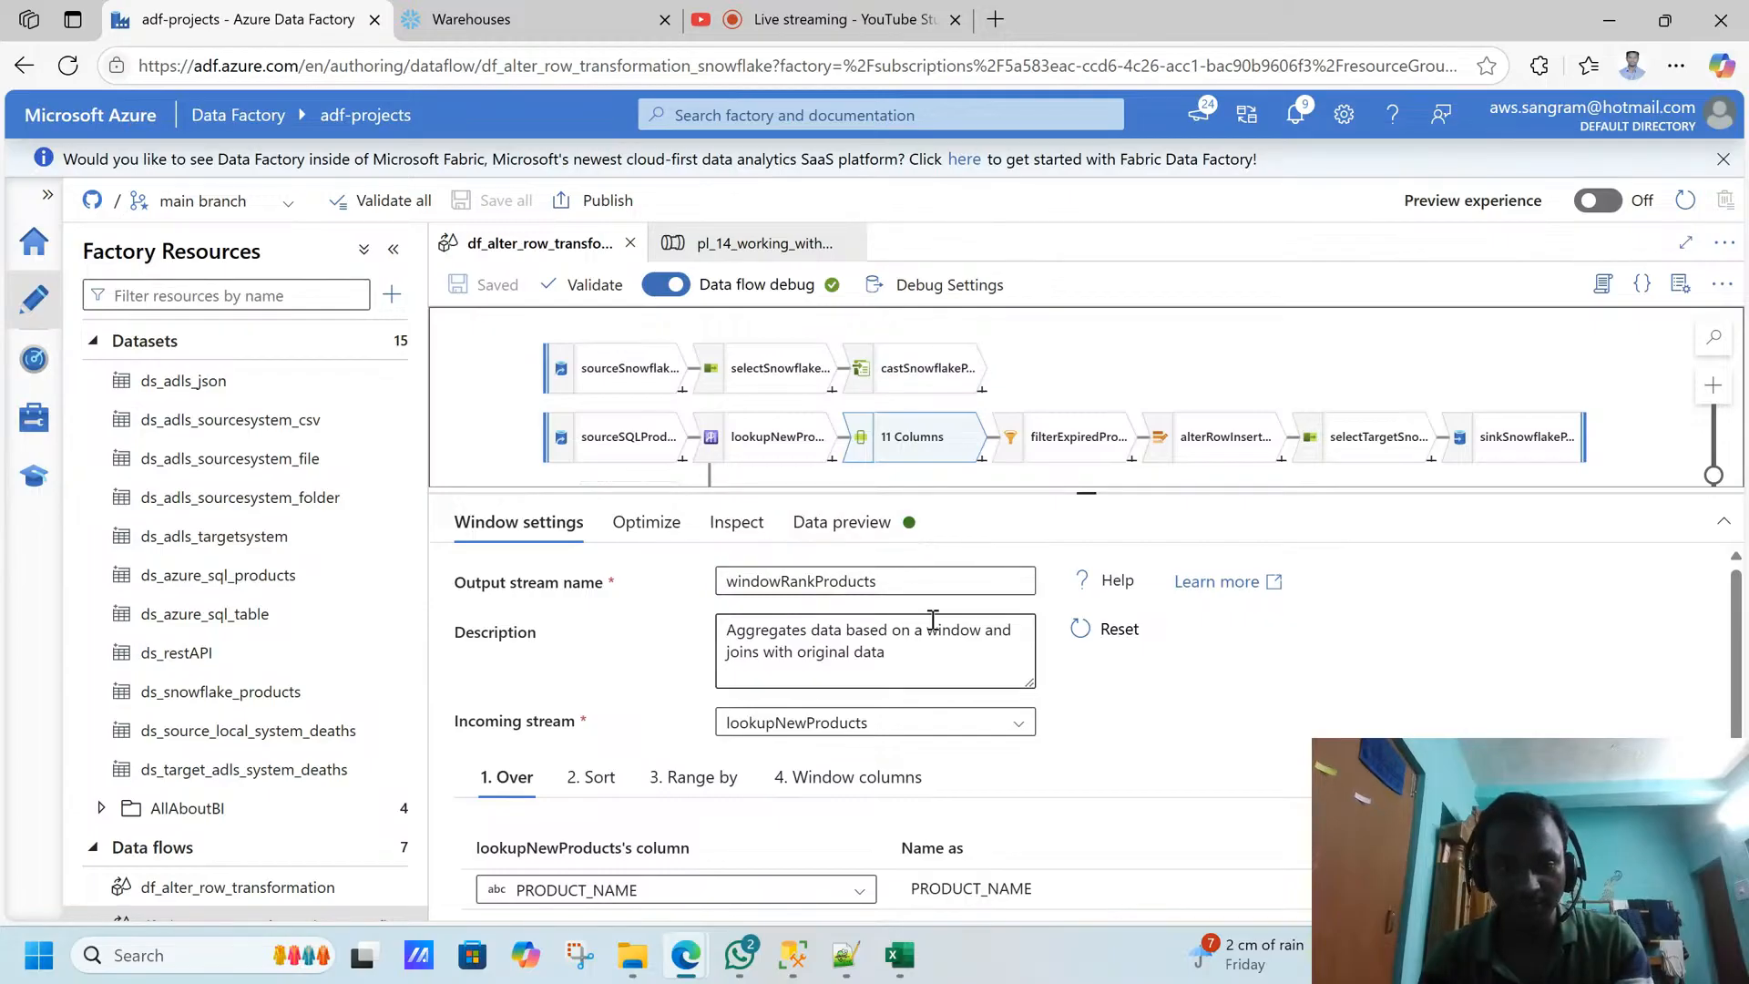
{"action": "scroll", "coordinate": [1731, 711], "scroll_direction": "down", "scroll_amount": 1}
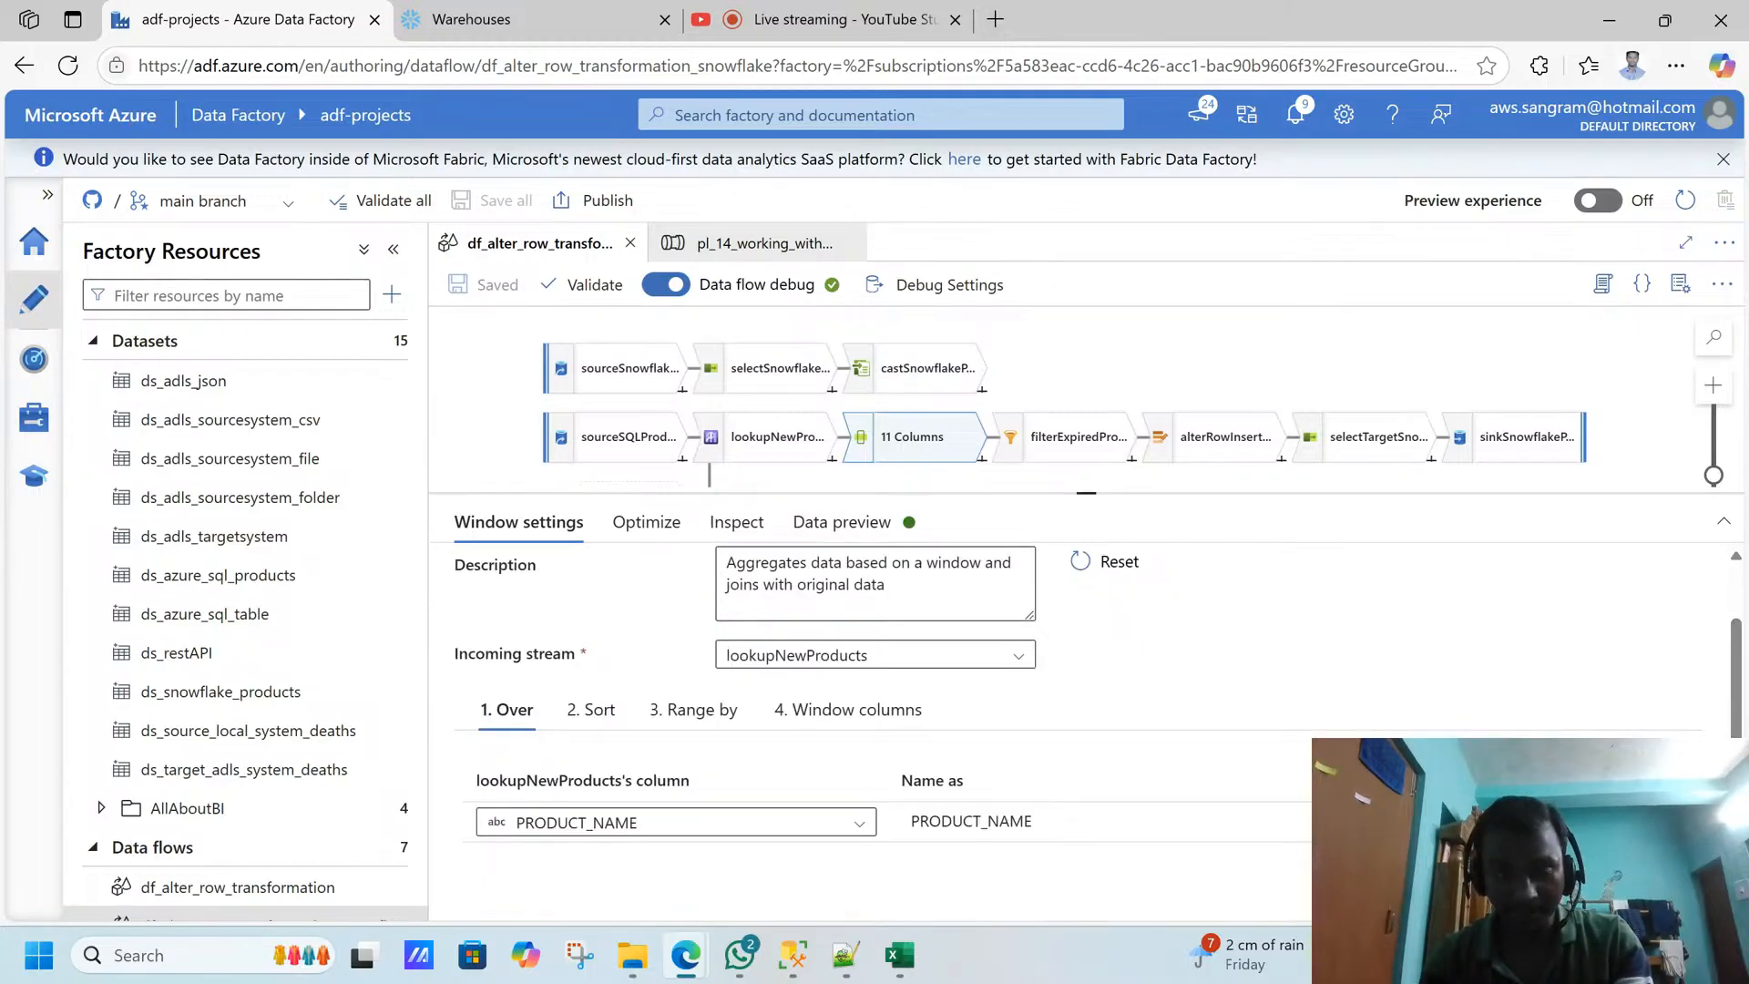
- Review the filterExpiredProducts filter expression and the refresh options of its data preview
{"action": "left_click", "coordinate": [1084, 463]}
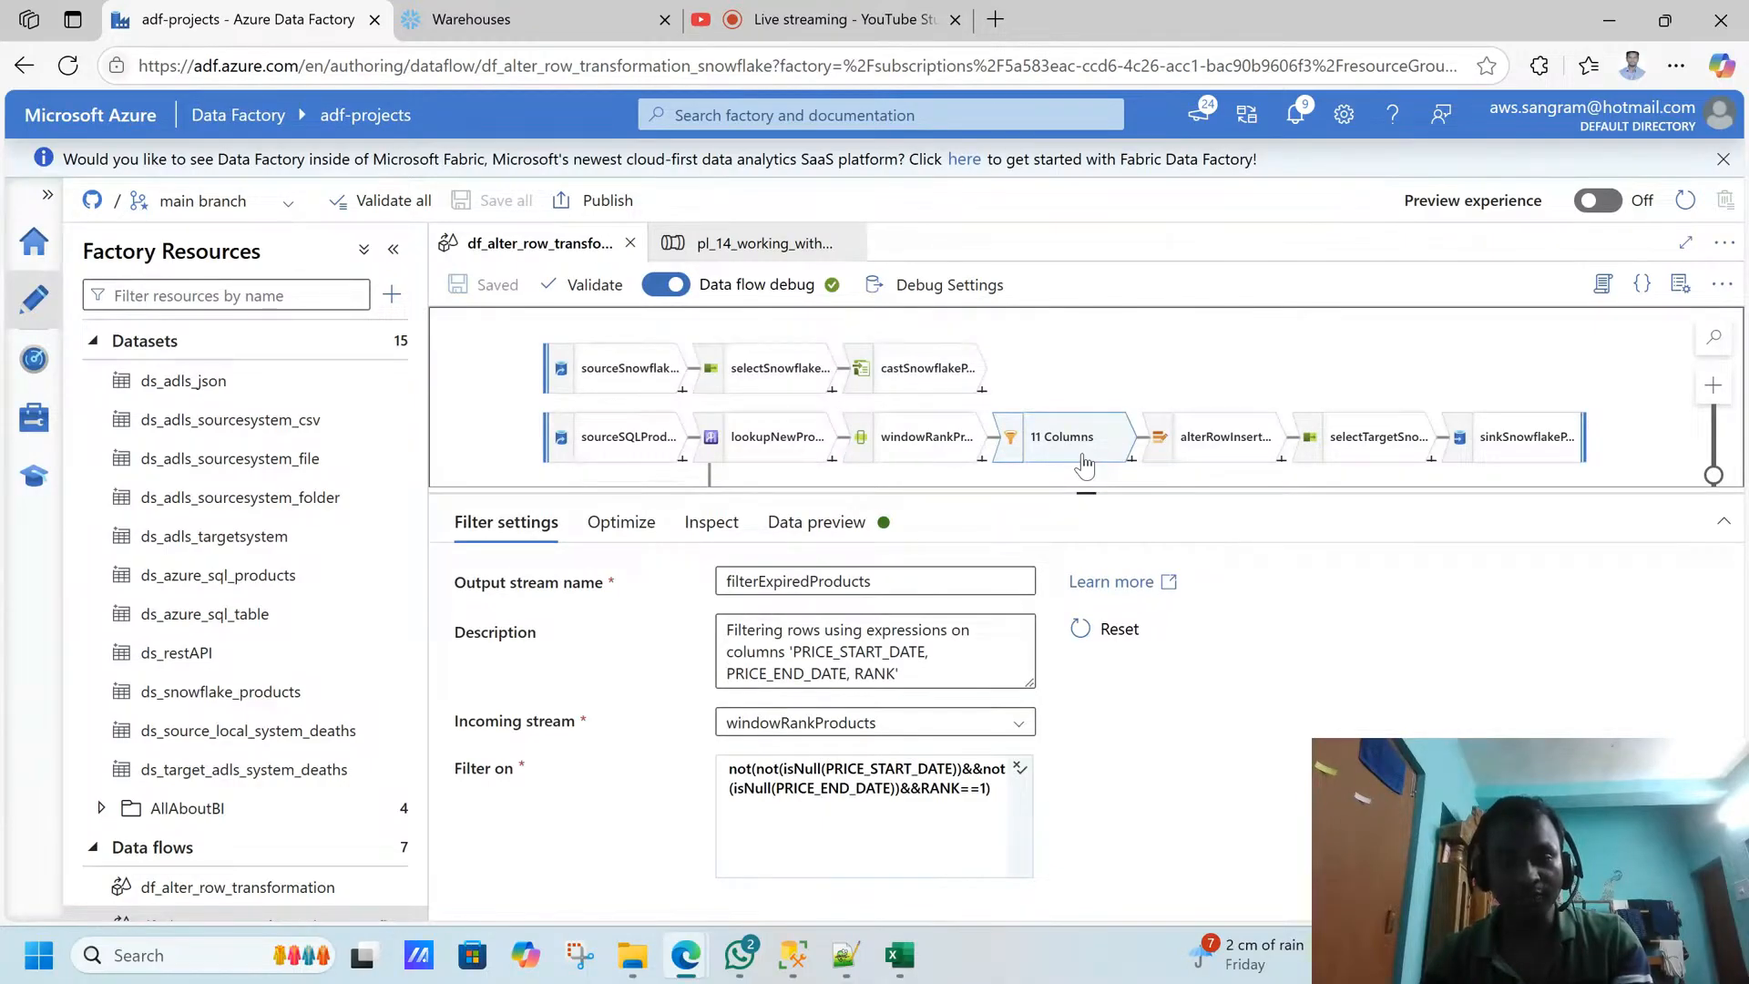
{"action": "left_click", "coordinate": [896, 780]}
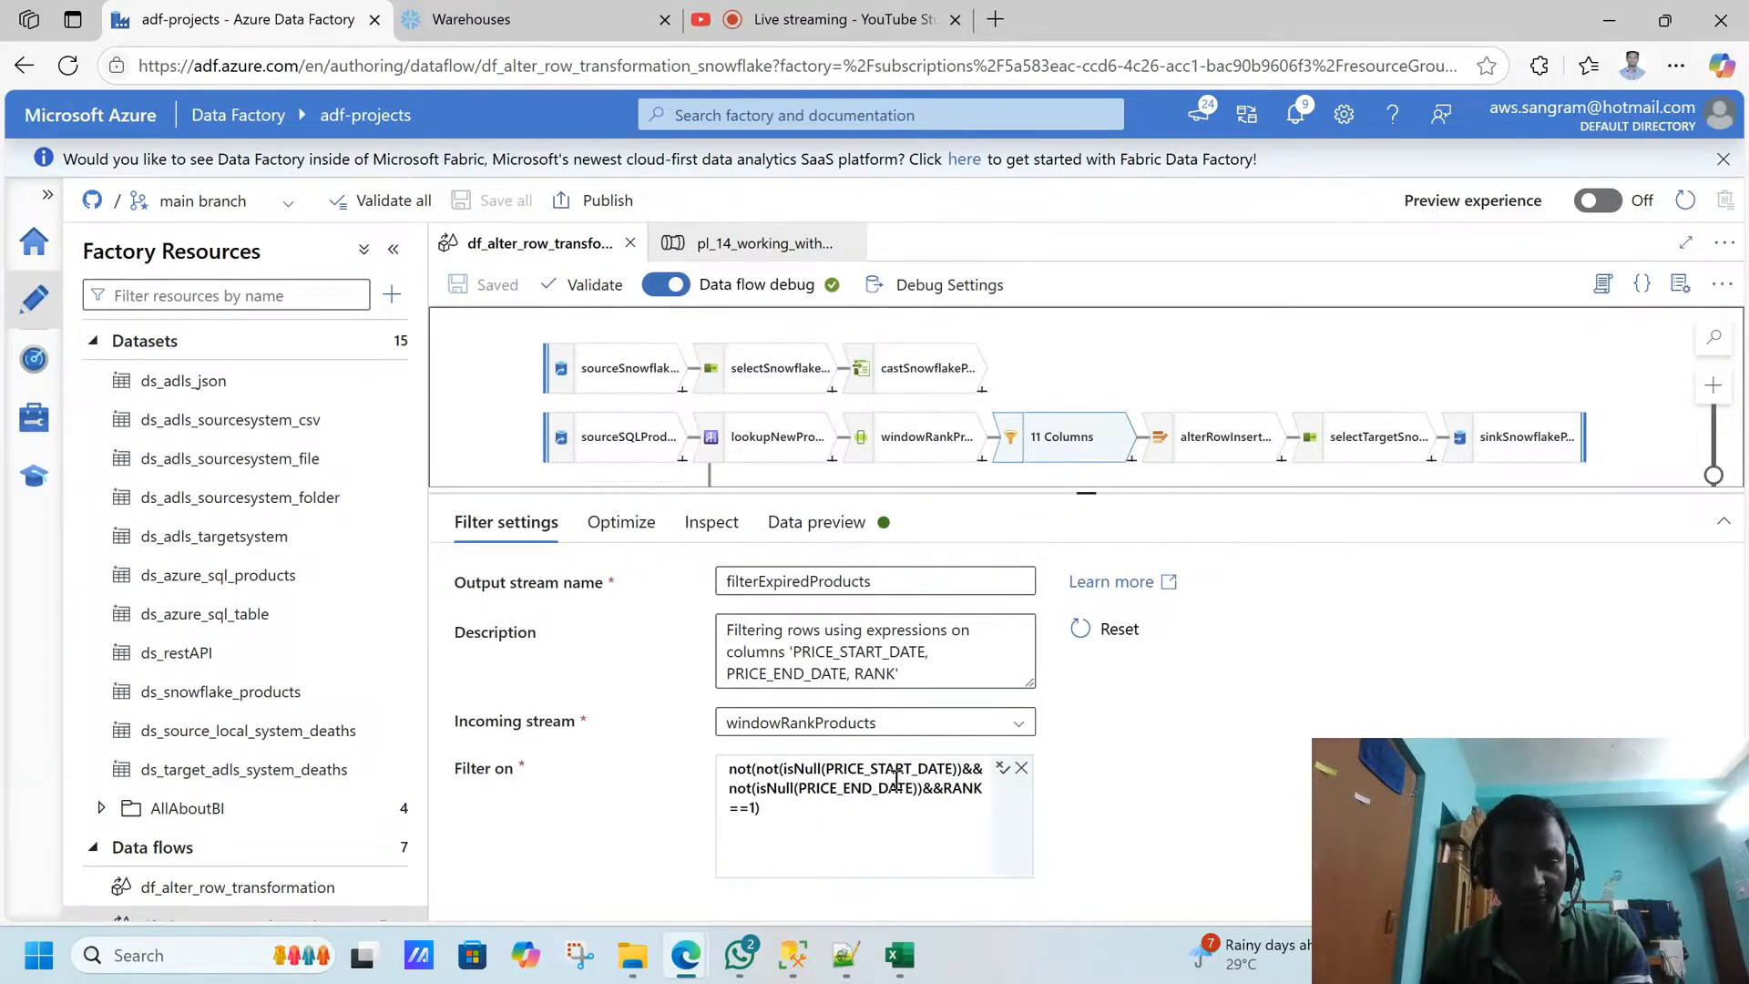
{"action": "left_click", "coordinate": [813, 523]}
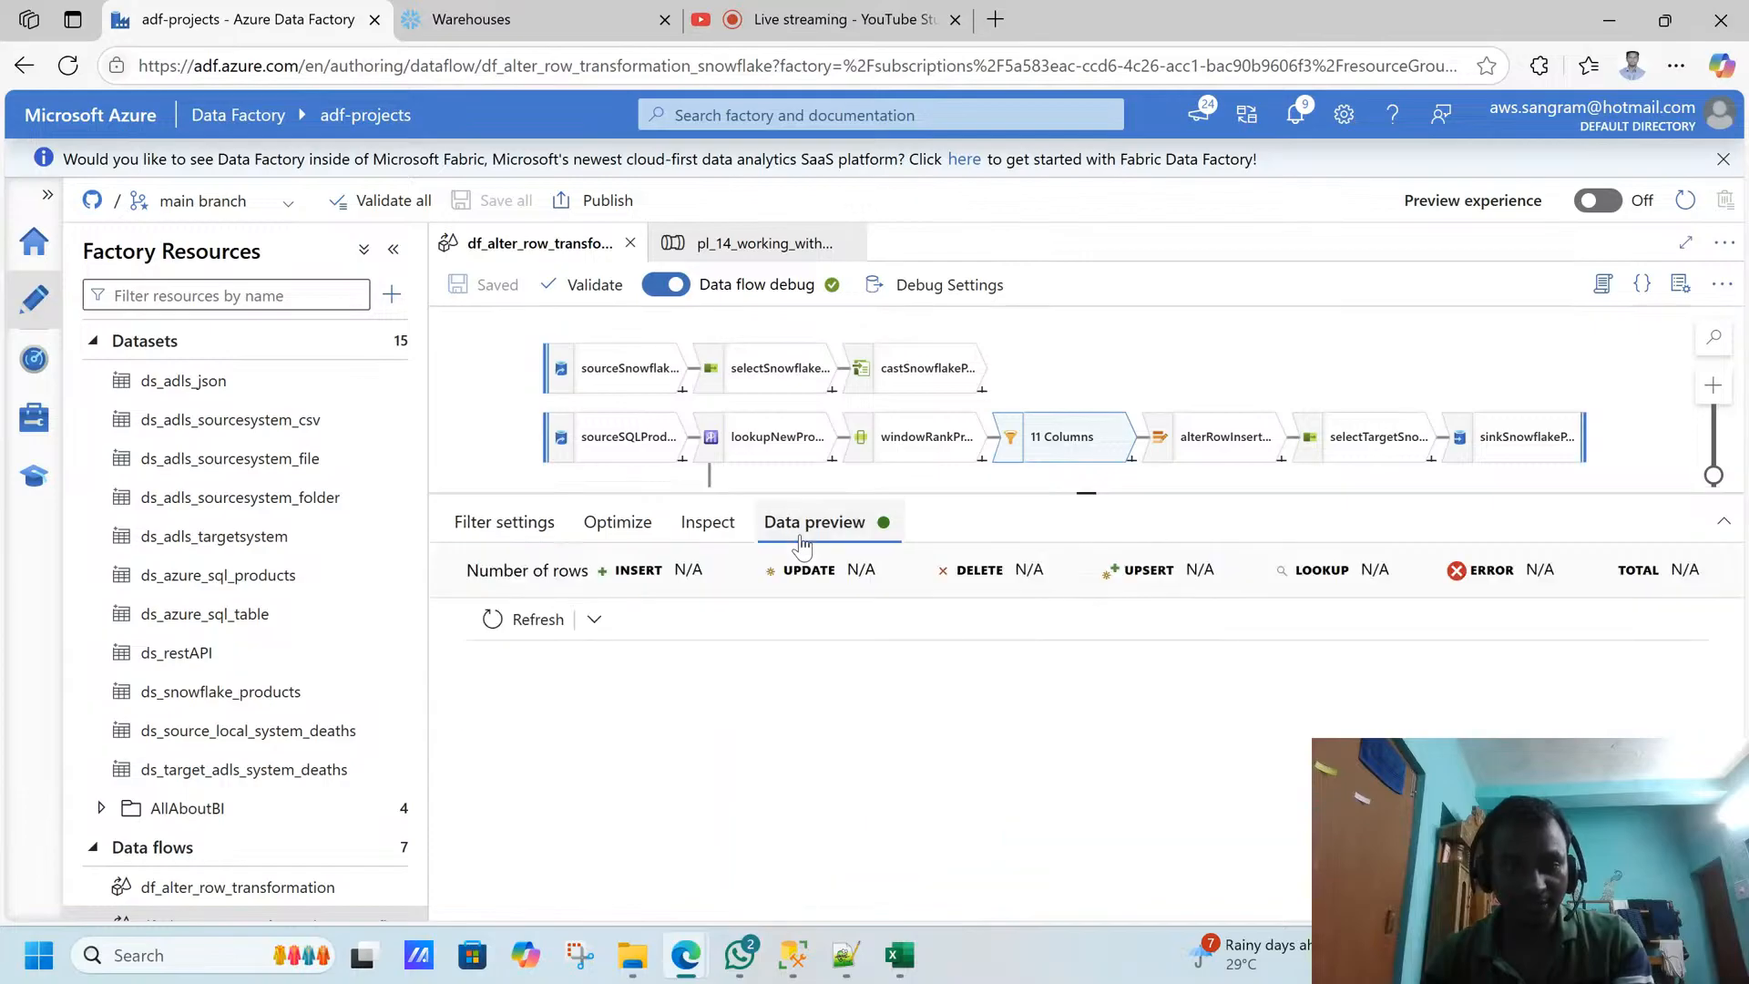
{"action": "left_click", "coordinate": [603, 620]}
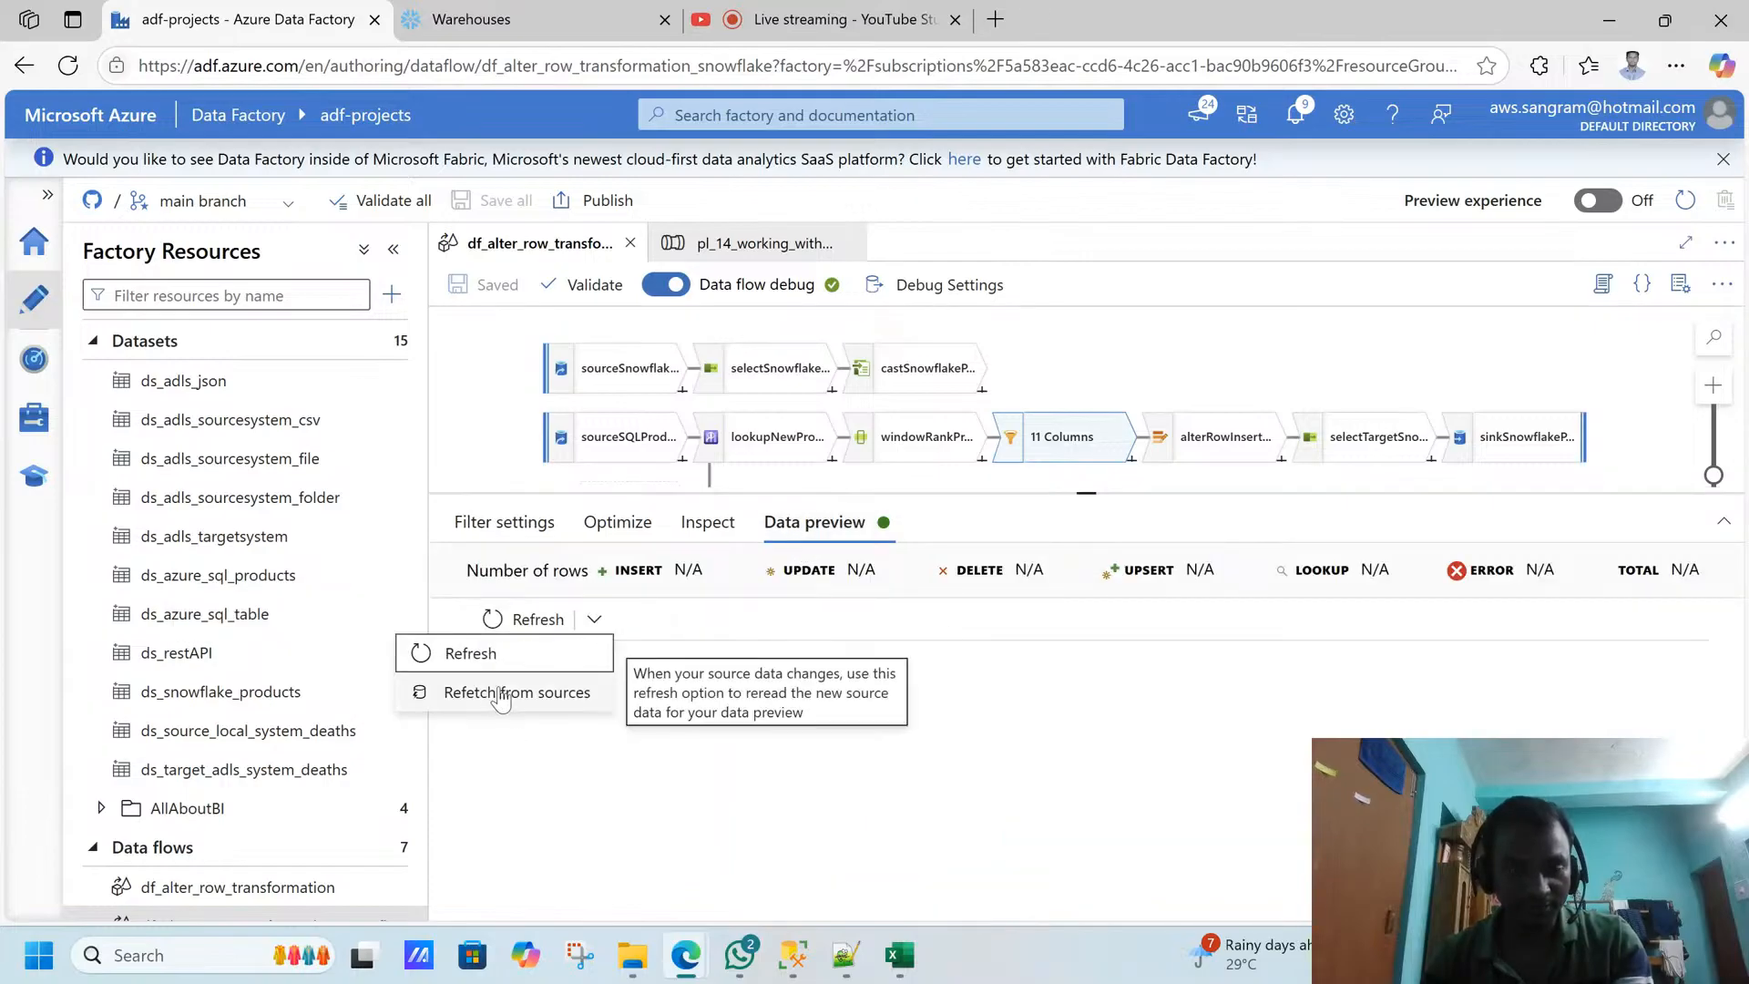
{"action": "left_click", "coordinate": [886, 430]}
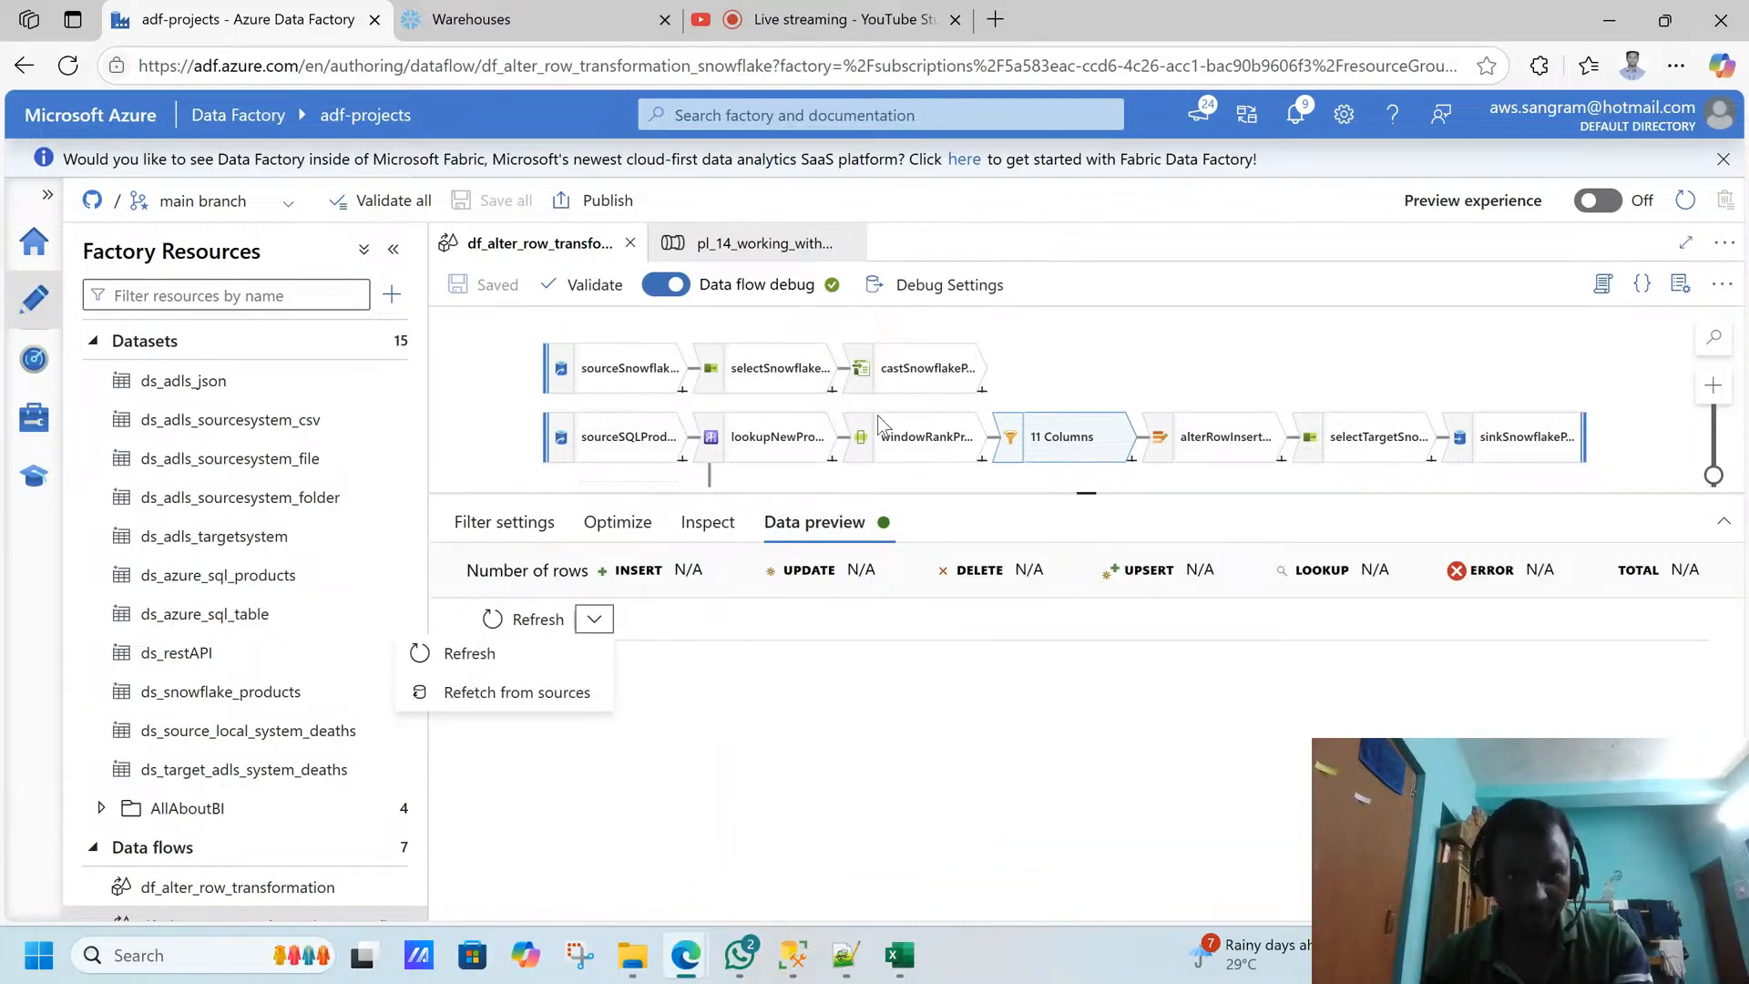
- Load the windowRankProducts data preview and examine the I PHONE rows' price dates, looked-up columns and rank values
{"action": "left_click", "coordinate": [895, 438]}
{"action": "left_click", "coordinate": [895, 441]}
{"action": "left_click_drag", "start_coordinate": [815, 492], "coordinate": [814, 512]}
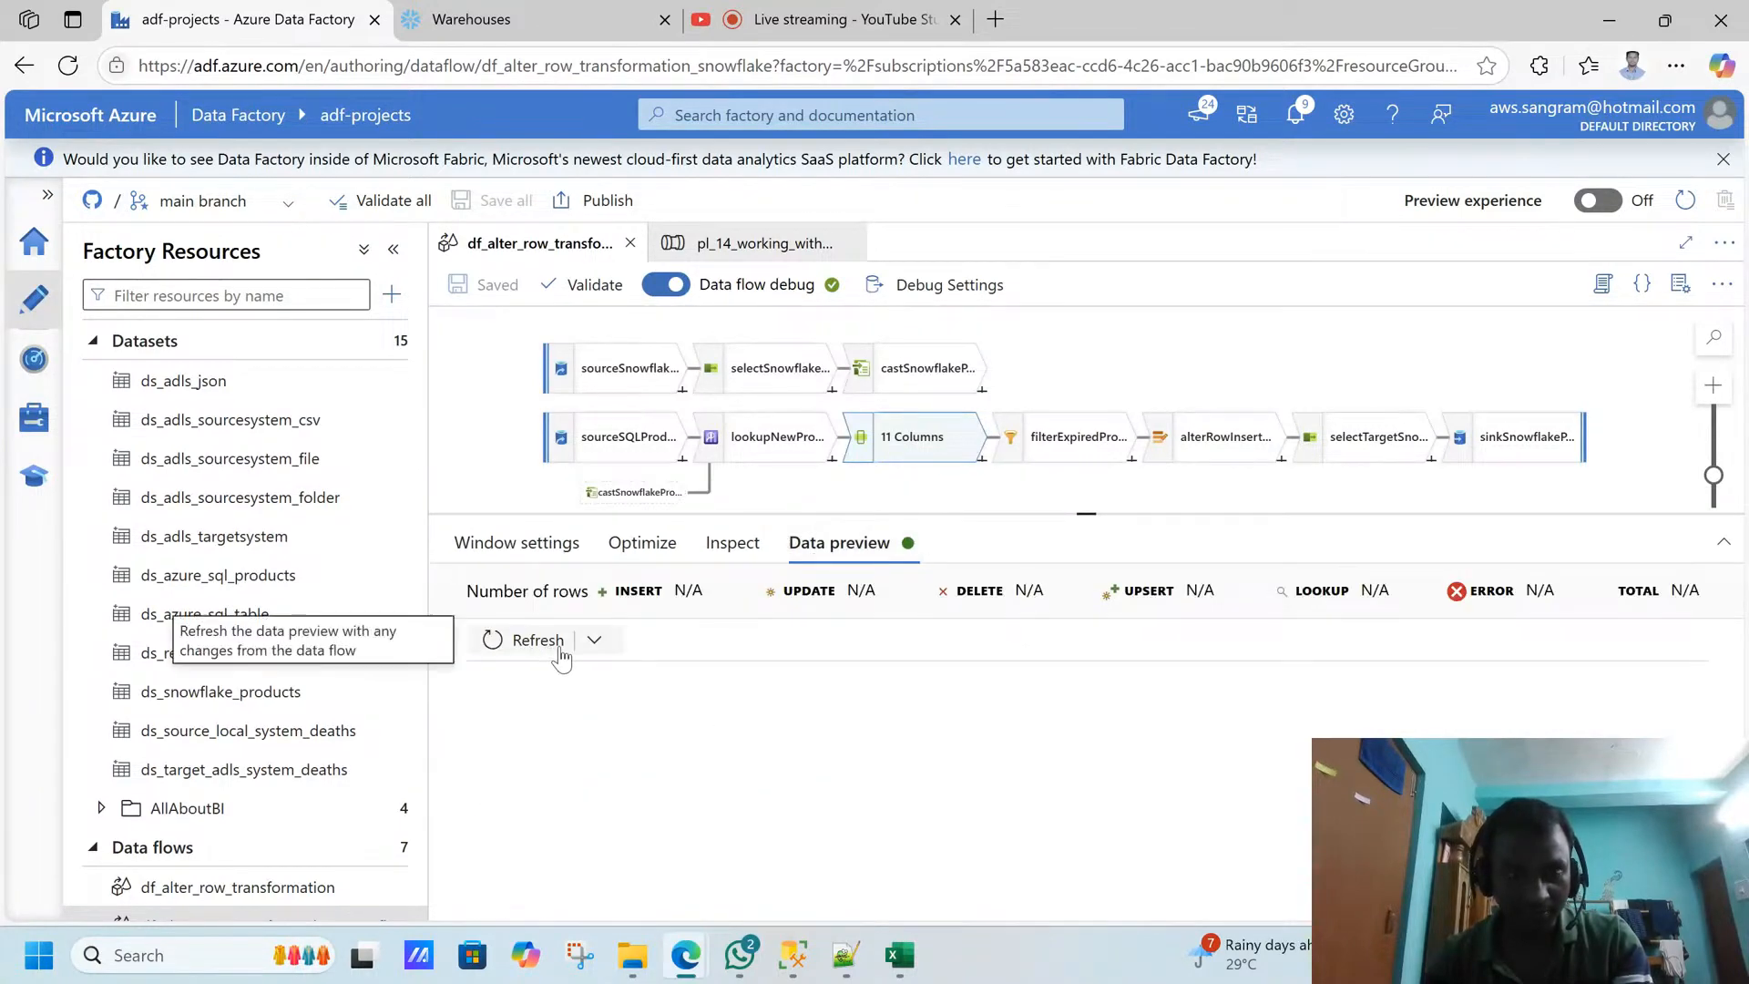
{"action": "left_click", "coordinate": [547, 649]}
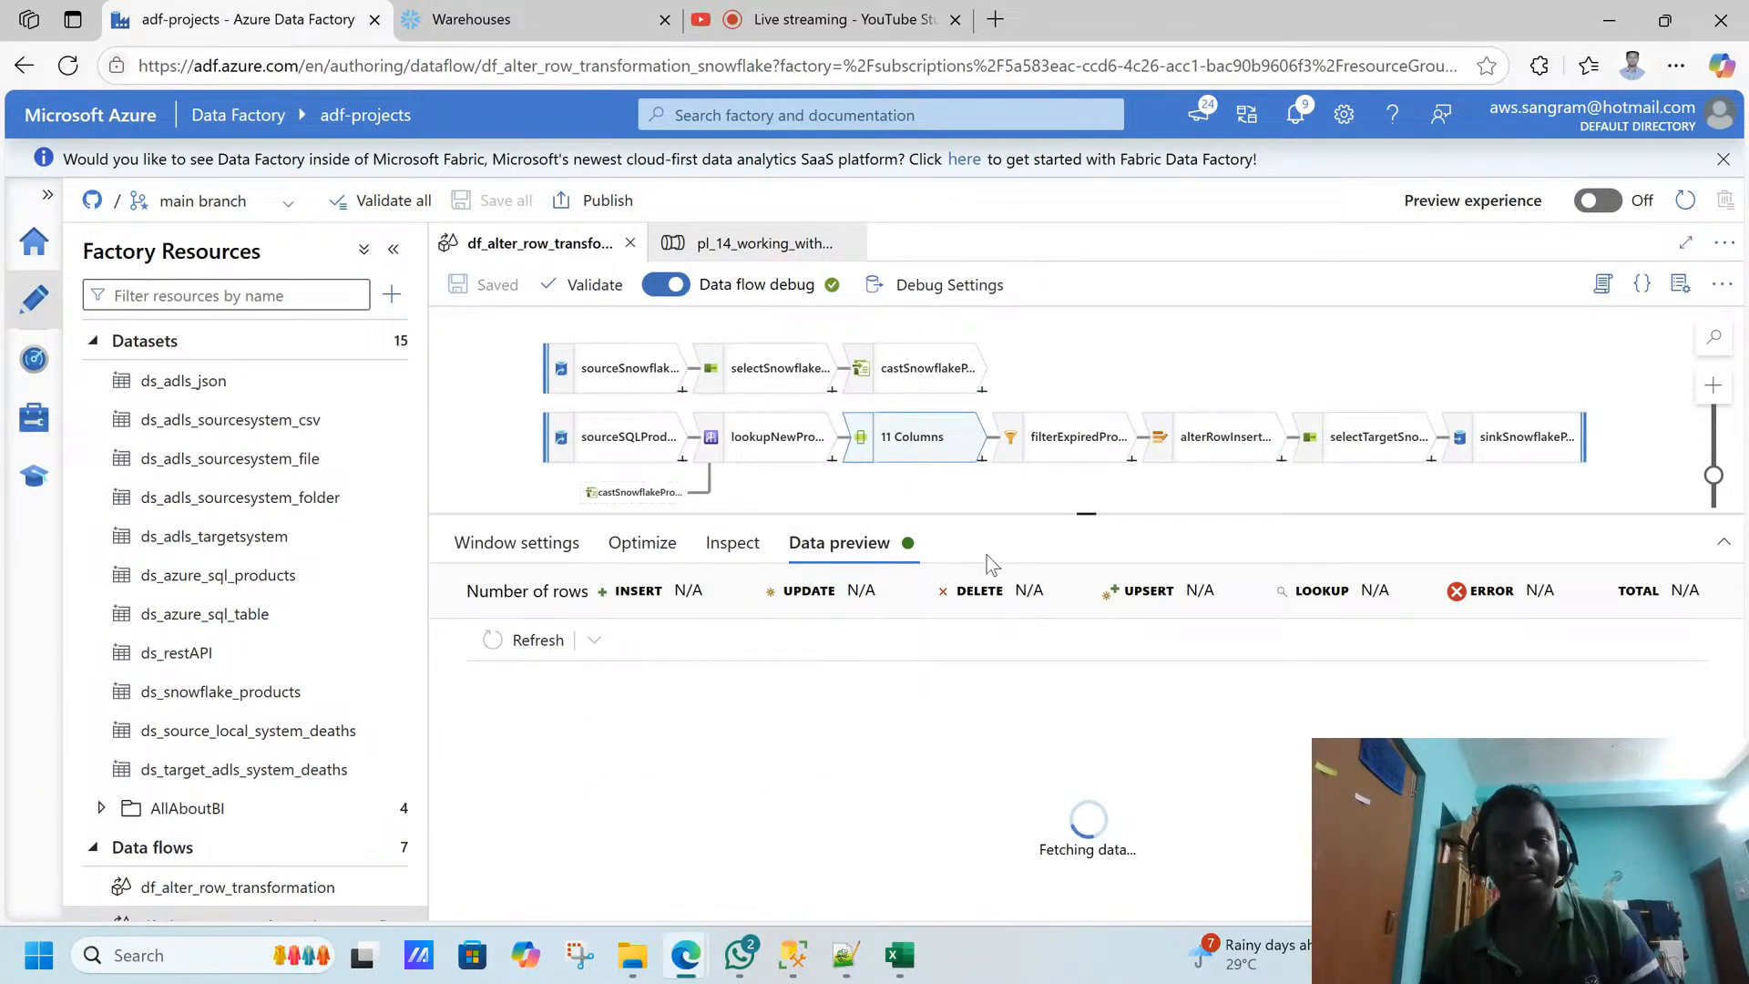
{"action": "left_click_drag", "start_coordinate": [1090, 507], "coordinate": [1090, 493]}
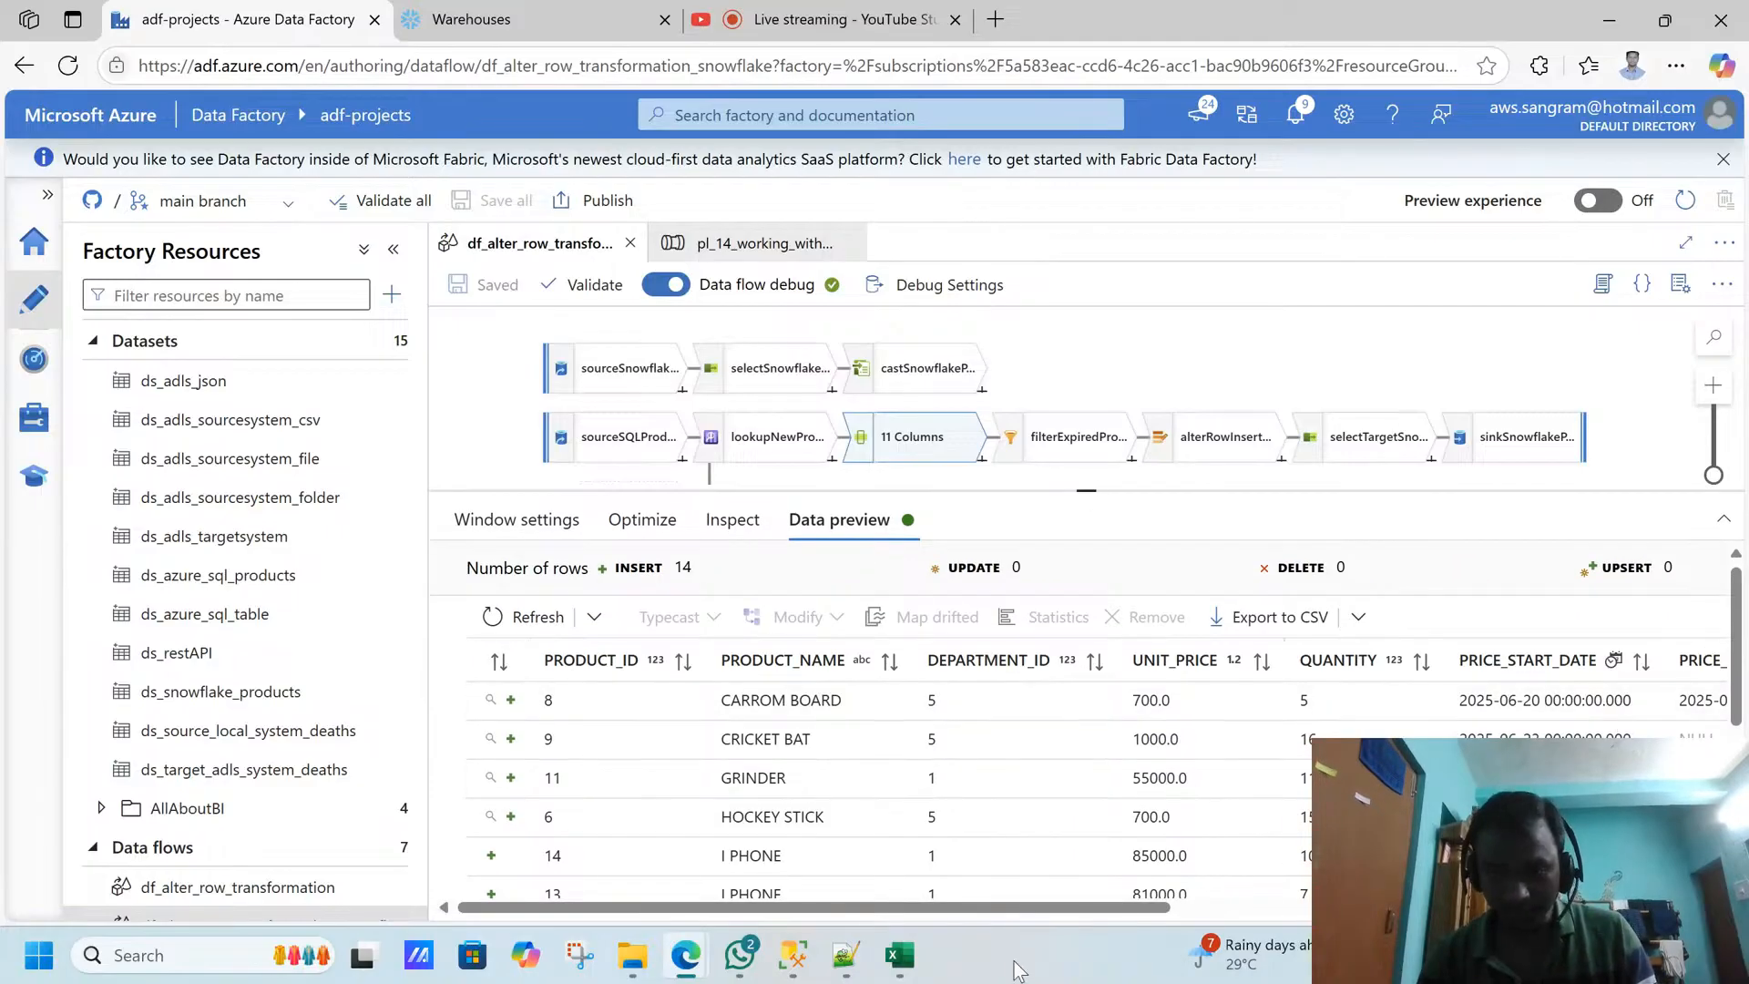
{"action": "left_click_drag", "start_coordinate": [1006, 907], "coordinate": [780, 885]}
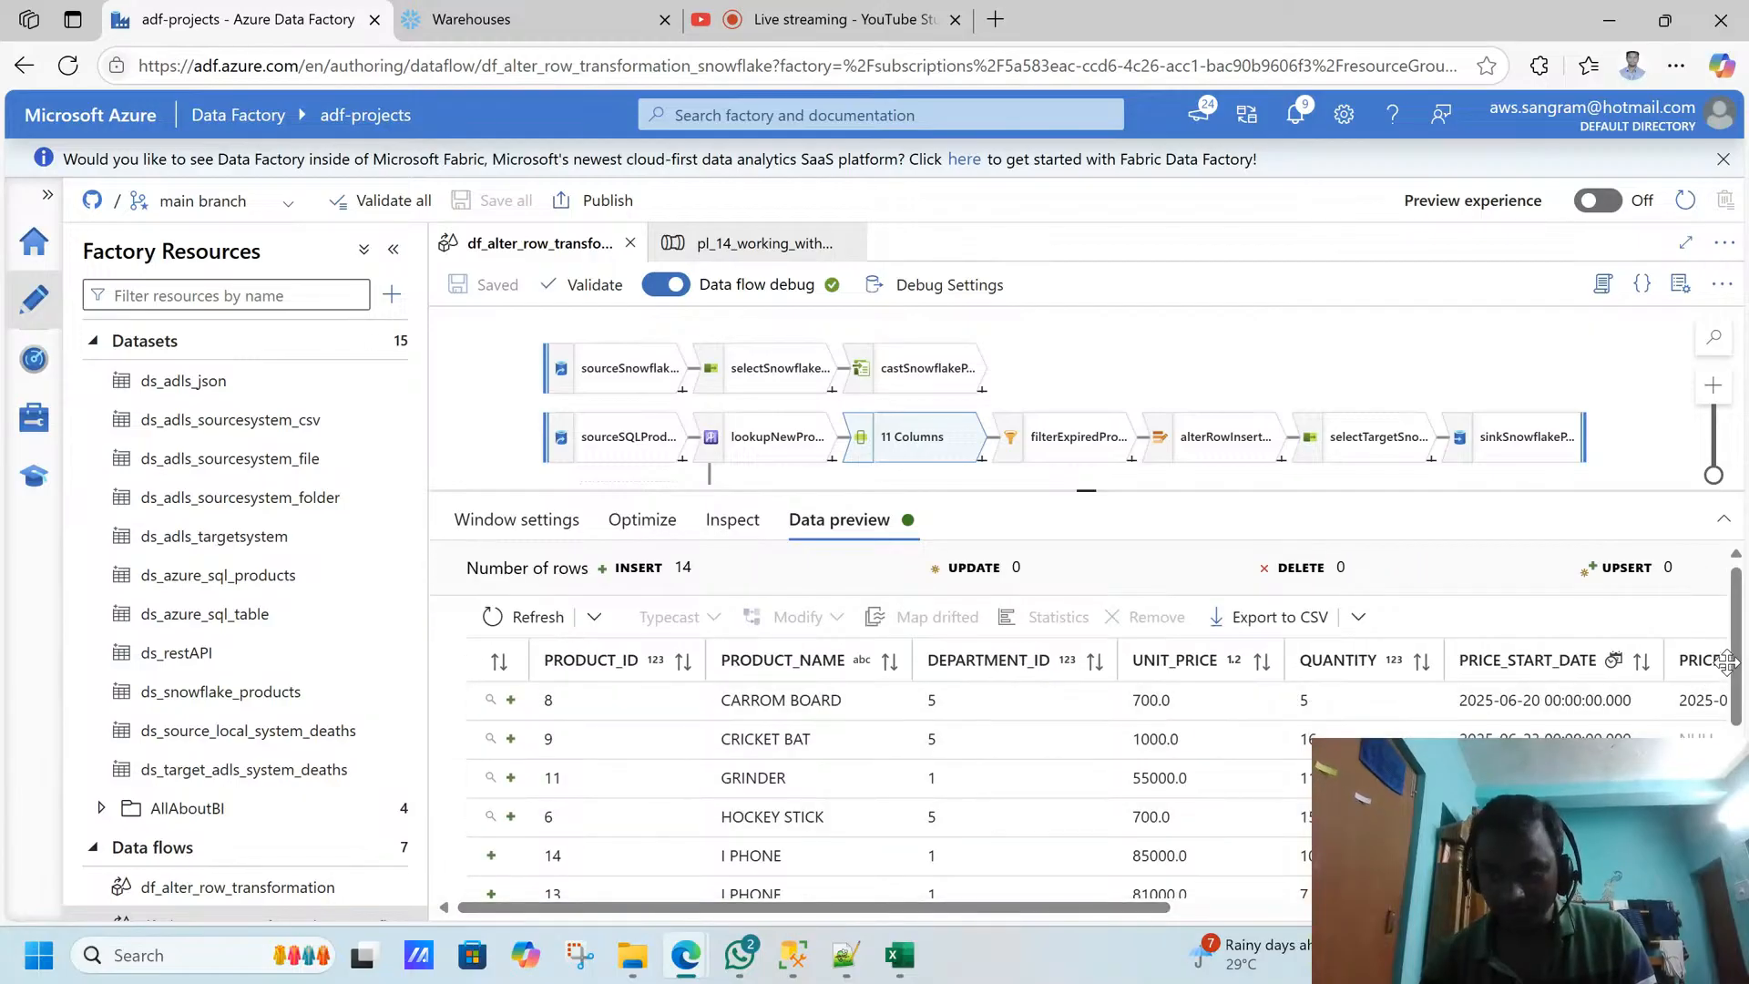
{"action": "left_click_drag", "start_coordinate": [1736, 651], "coordinate": [1735, 726]}
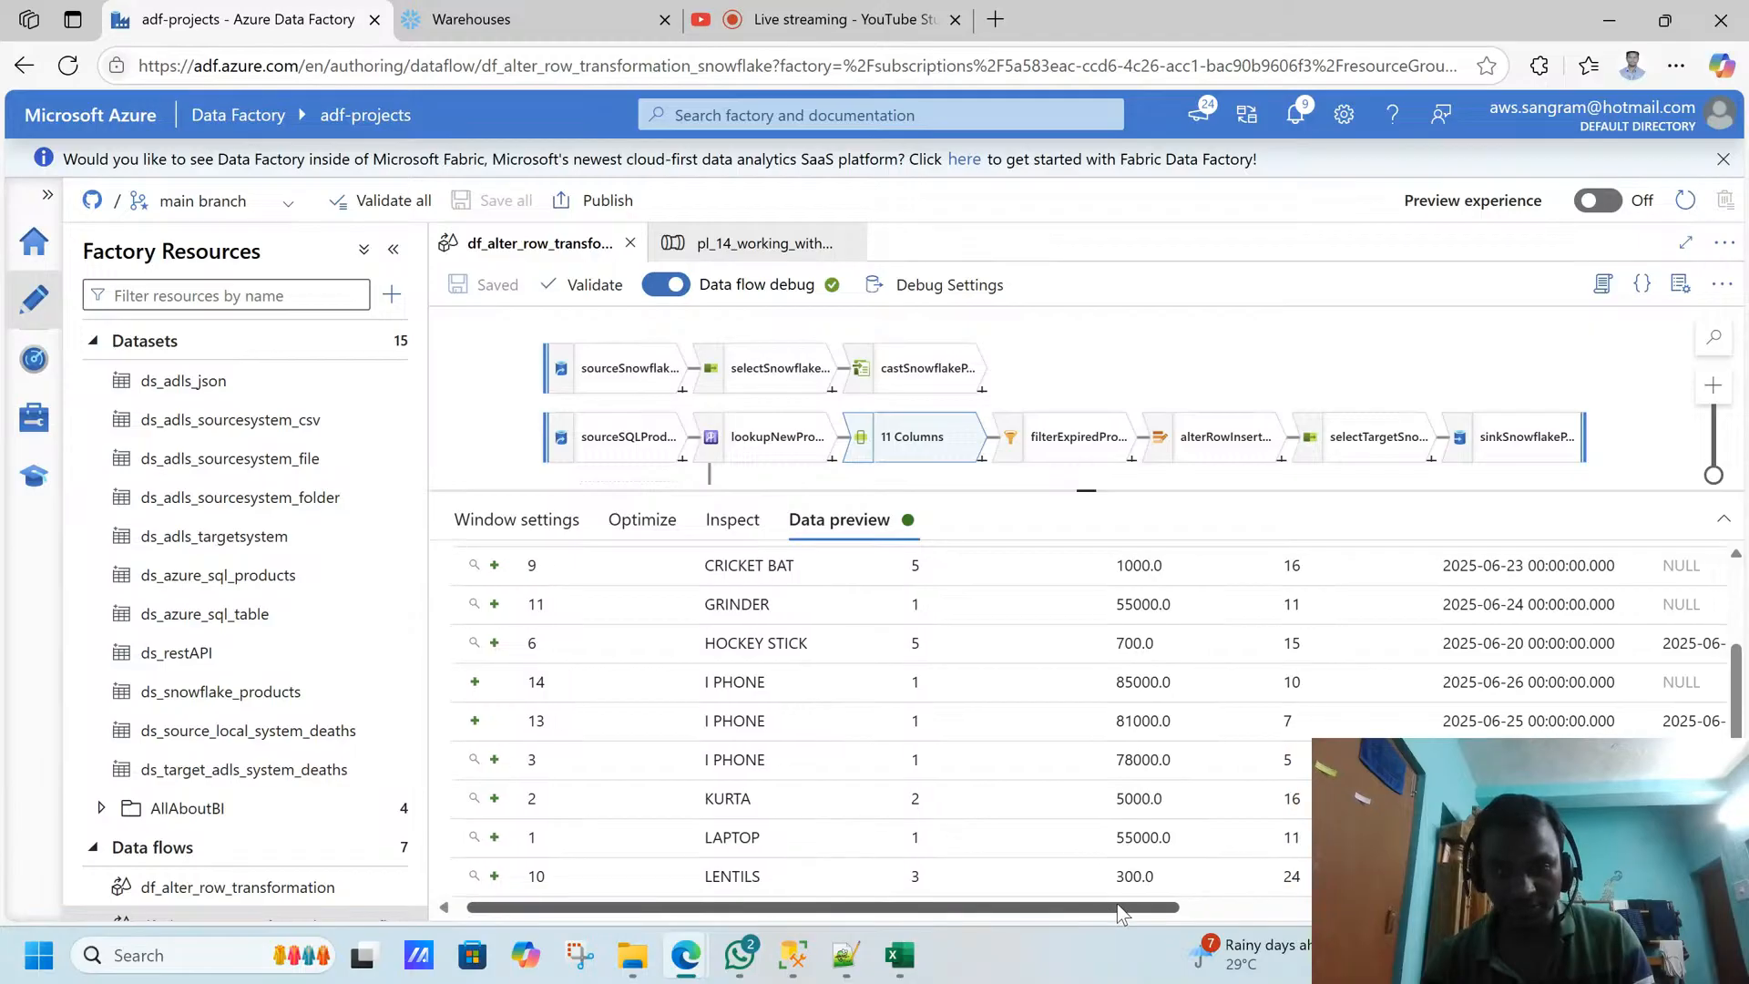
{"action": "left_click_drag", "start_coordinate": [1105, 913], "coordinate": [1633, 911]}
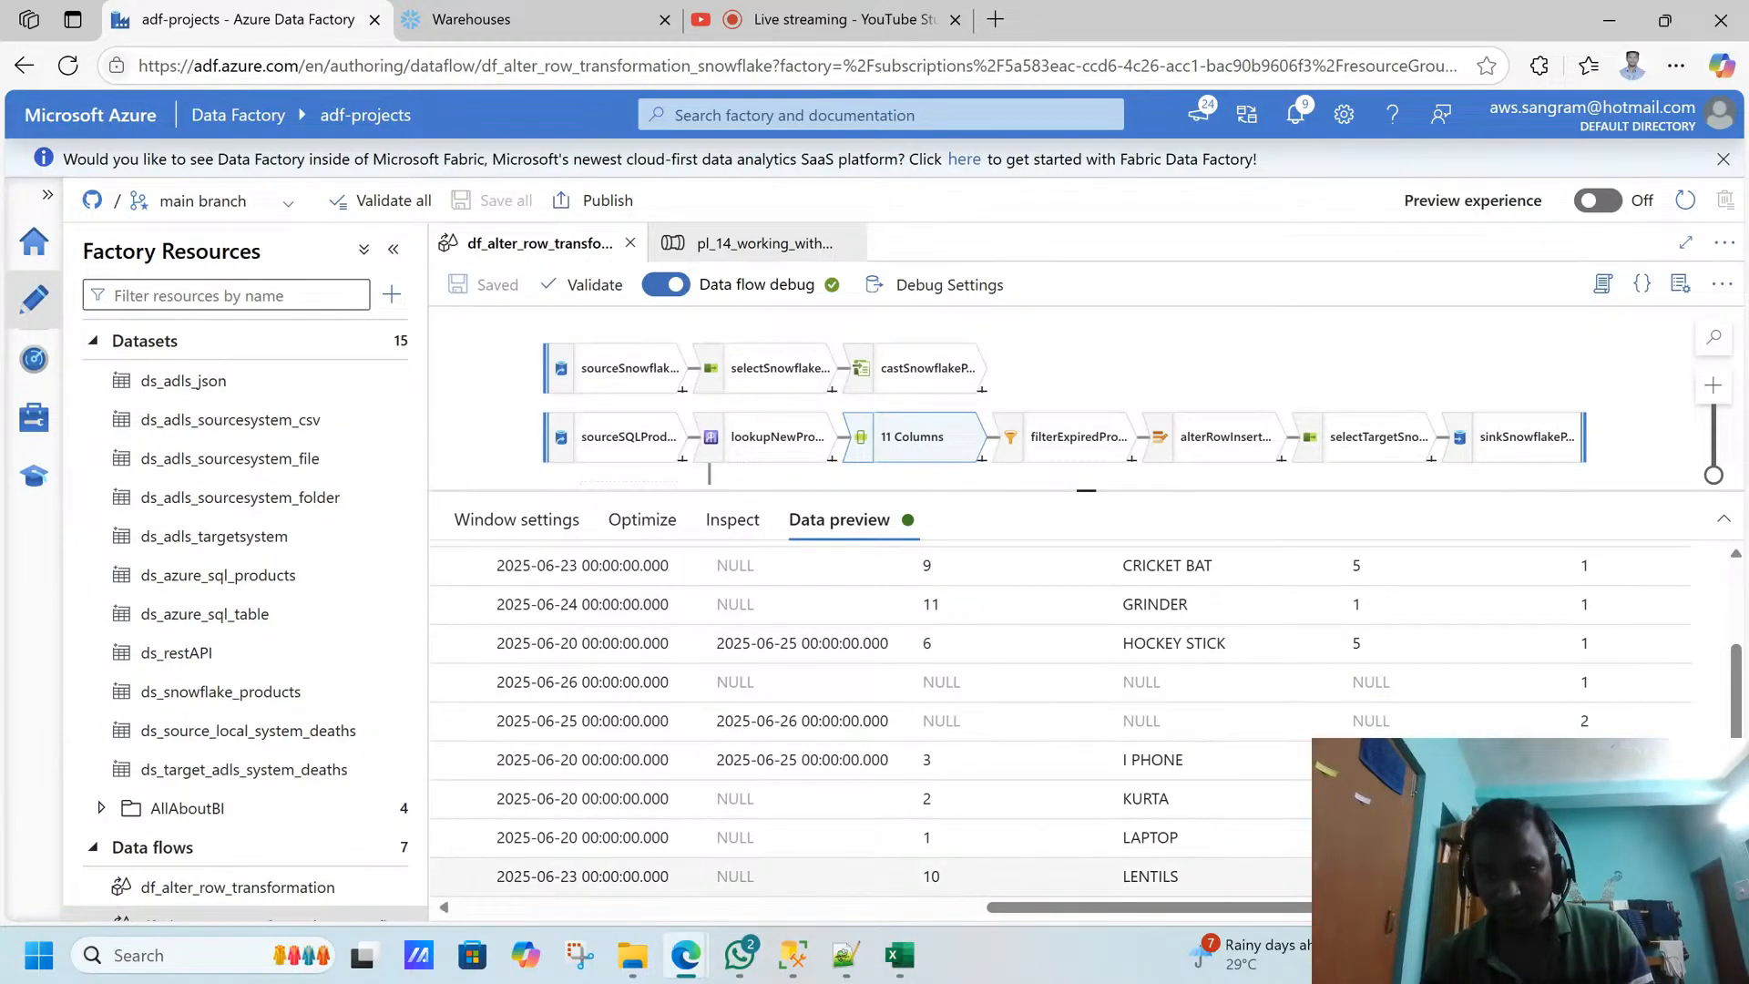
{"action": "left_click_drag", "start_coordinate": [1433, 908], "coordinate": [907, 902]}
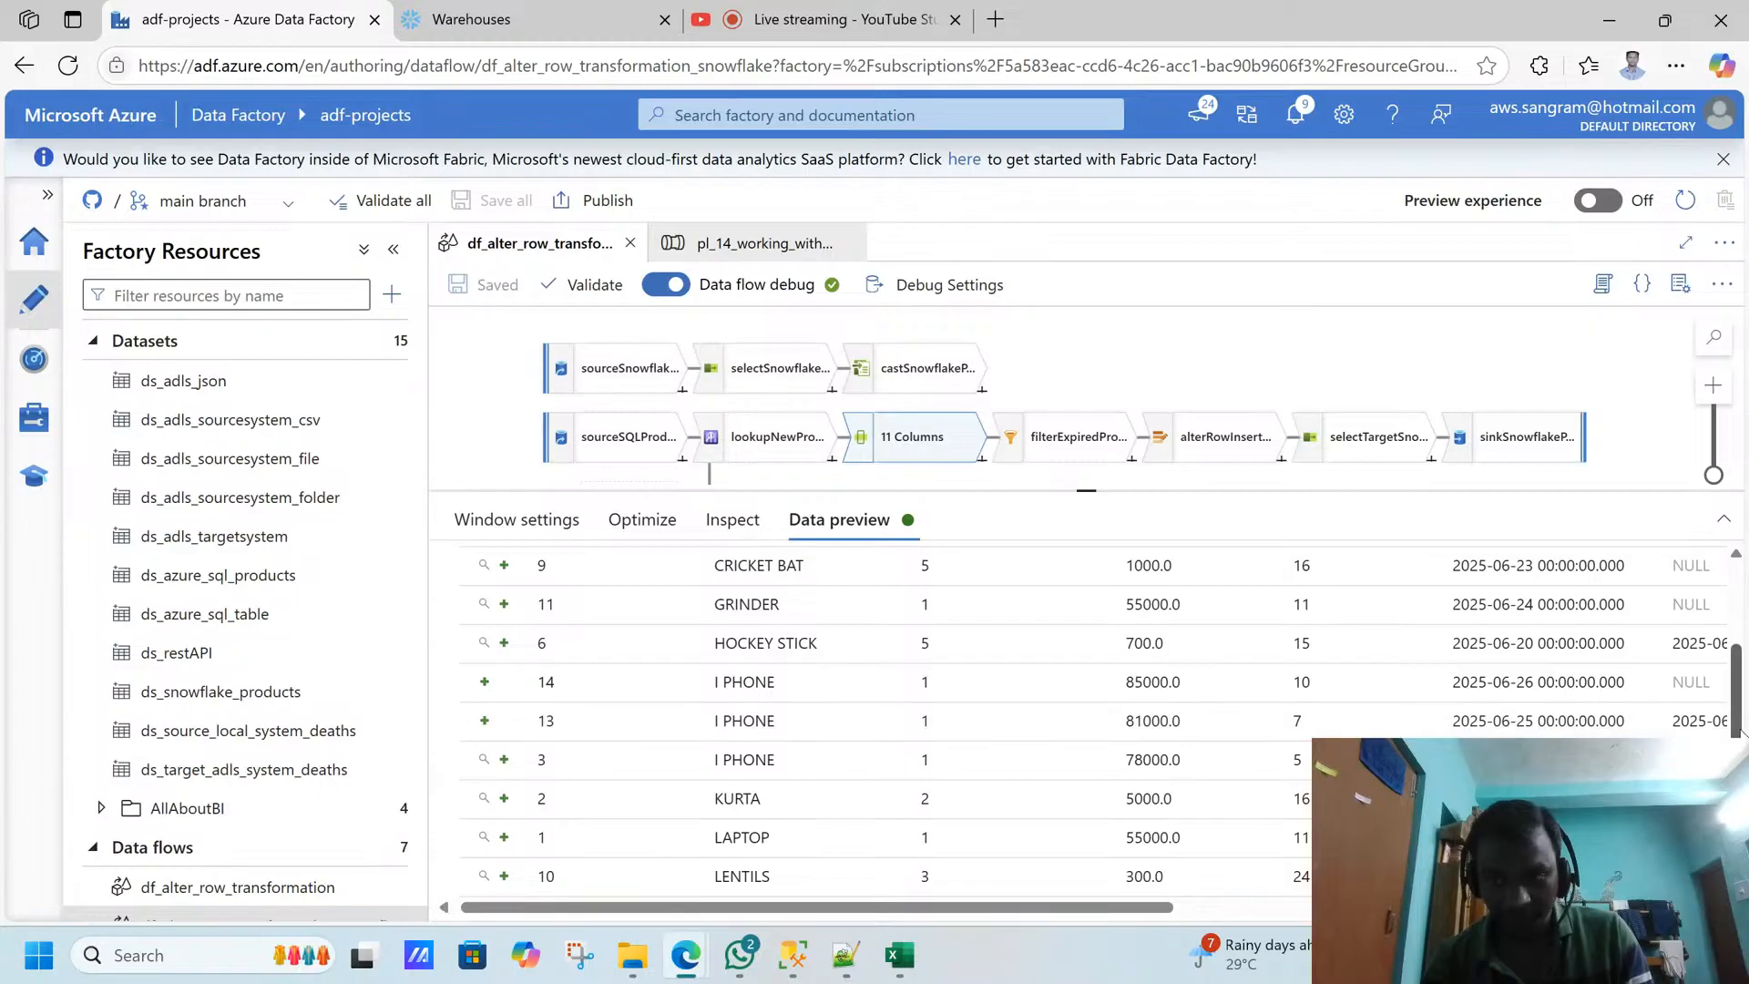
{"action": "left_click_drag", "start_coordinate": [1734, 719], "coordinate": [1734, 638]}
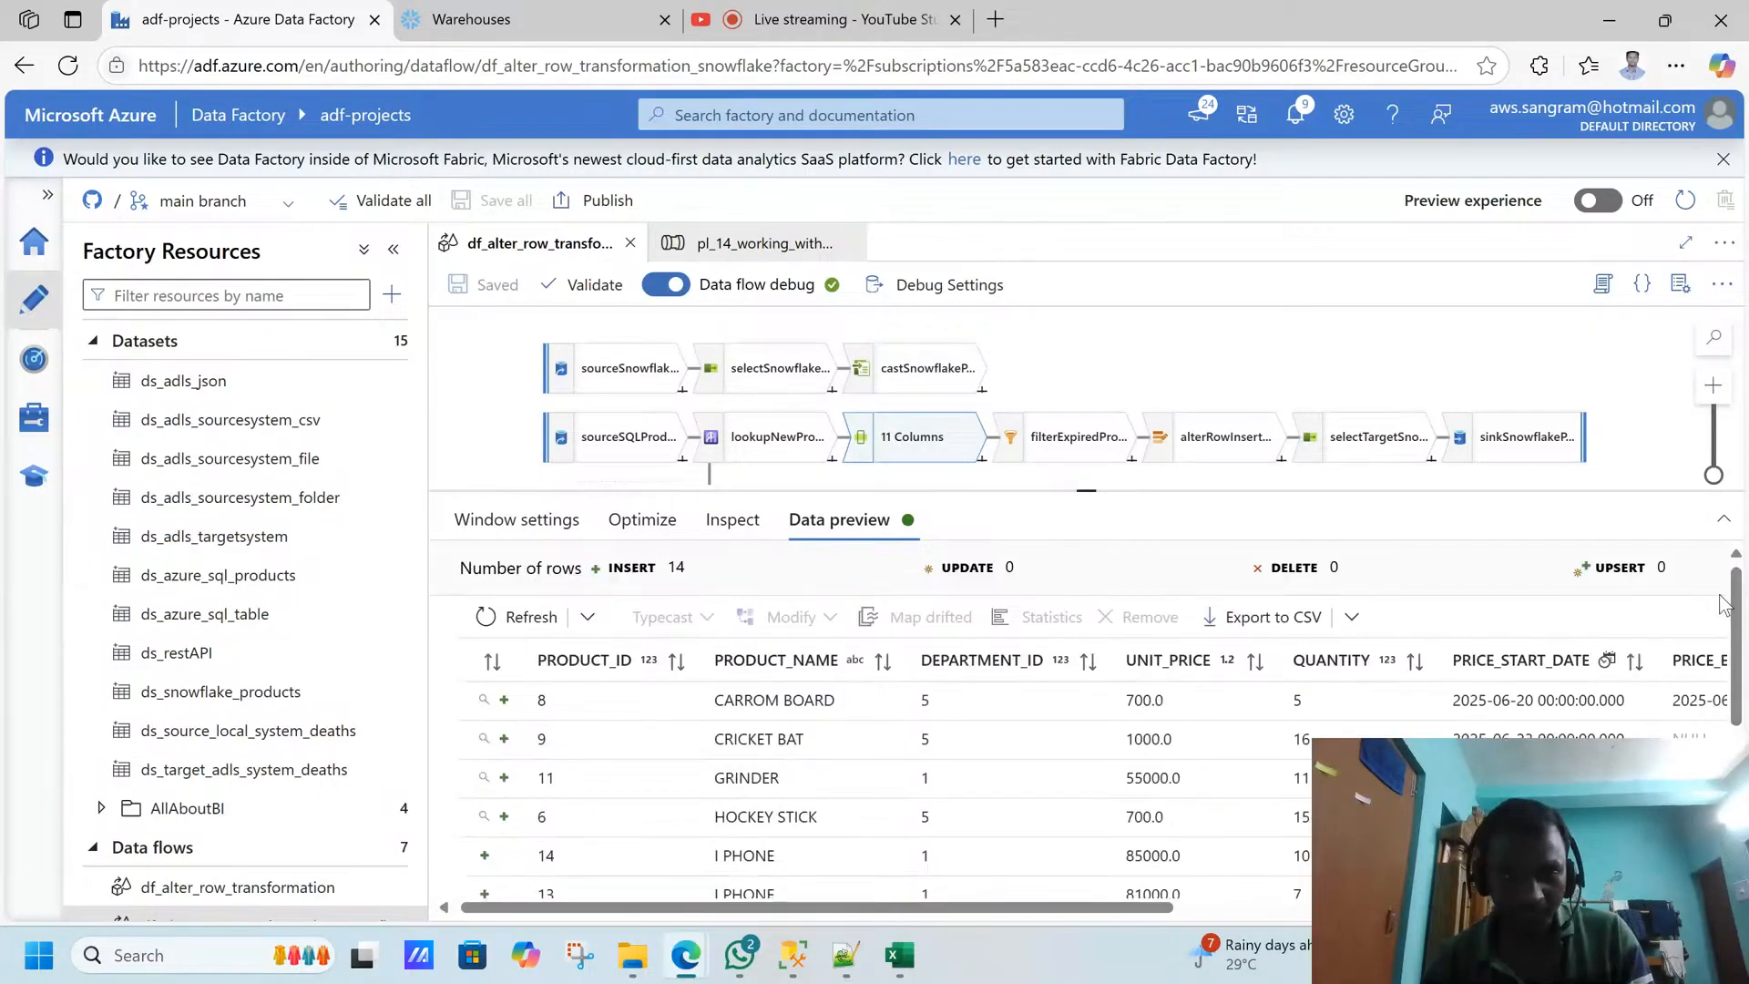
- Refetch the windowRankProducts preview from the sources and compare the I PHONE rows' price dates with their ranks
{"action": "mouse_move", "coordinate": [799, 957]}
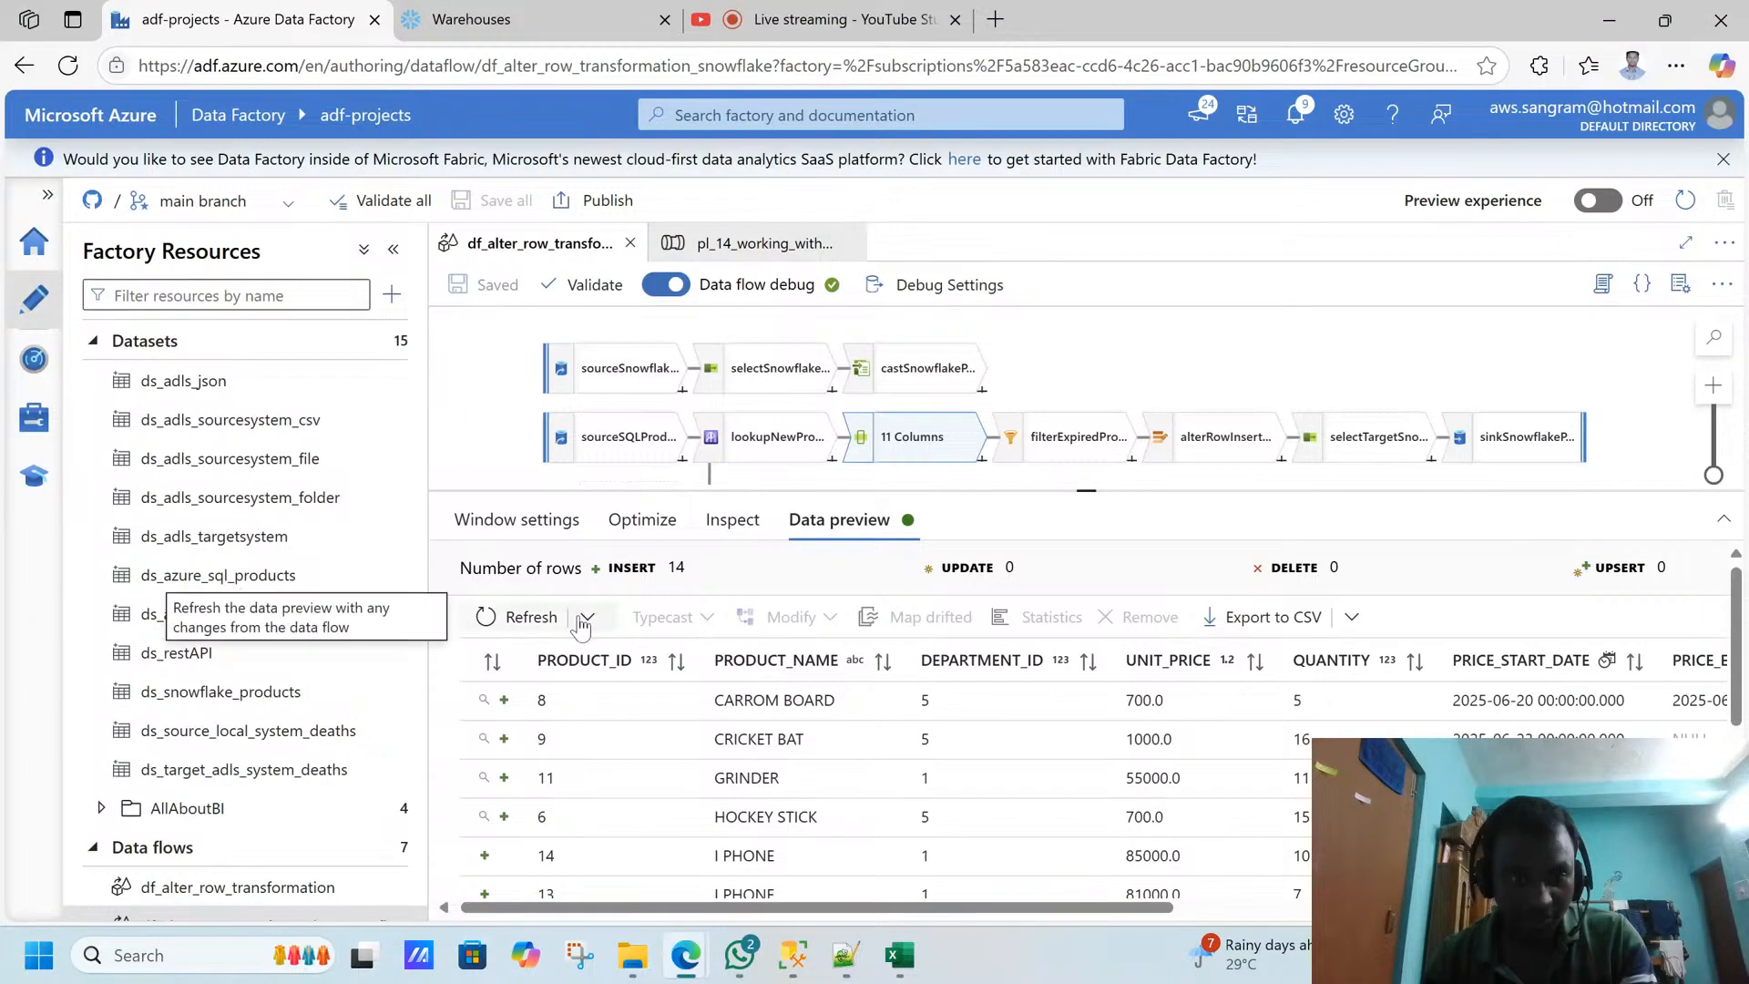
{"action": "left_click", "coordinate": [585, 619]}
{"action": "left_click", "coordinate": [509, 690]}
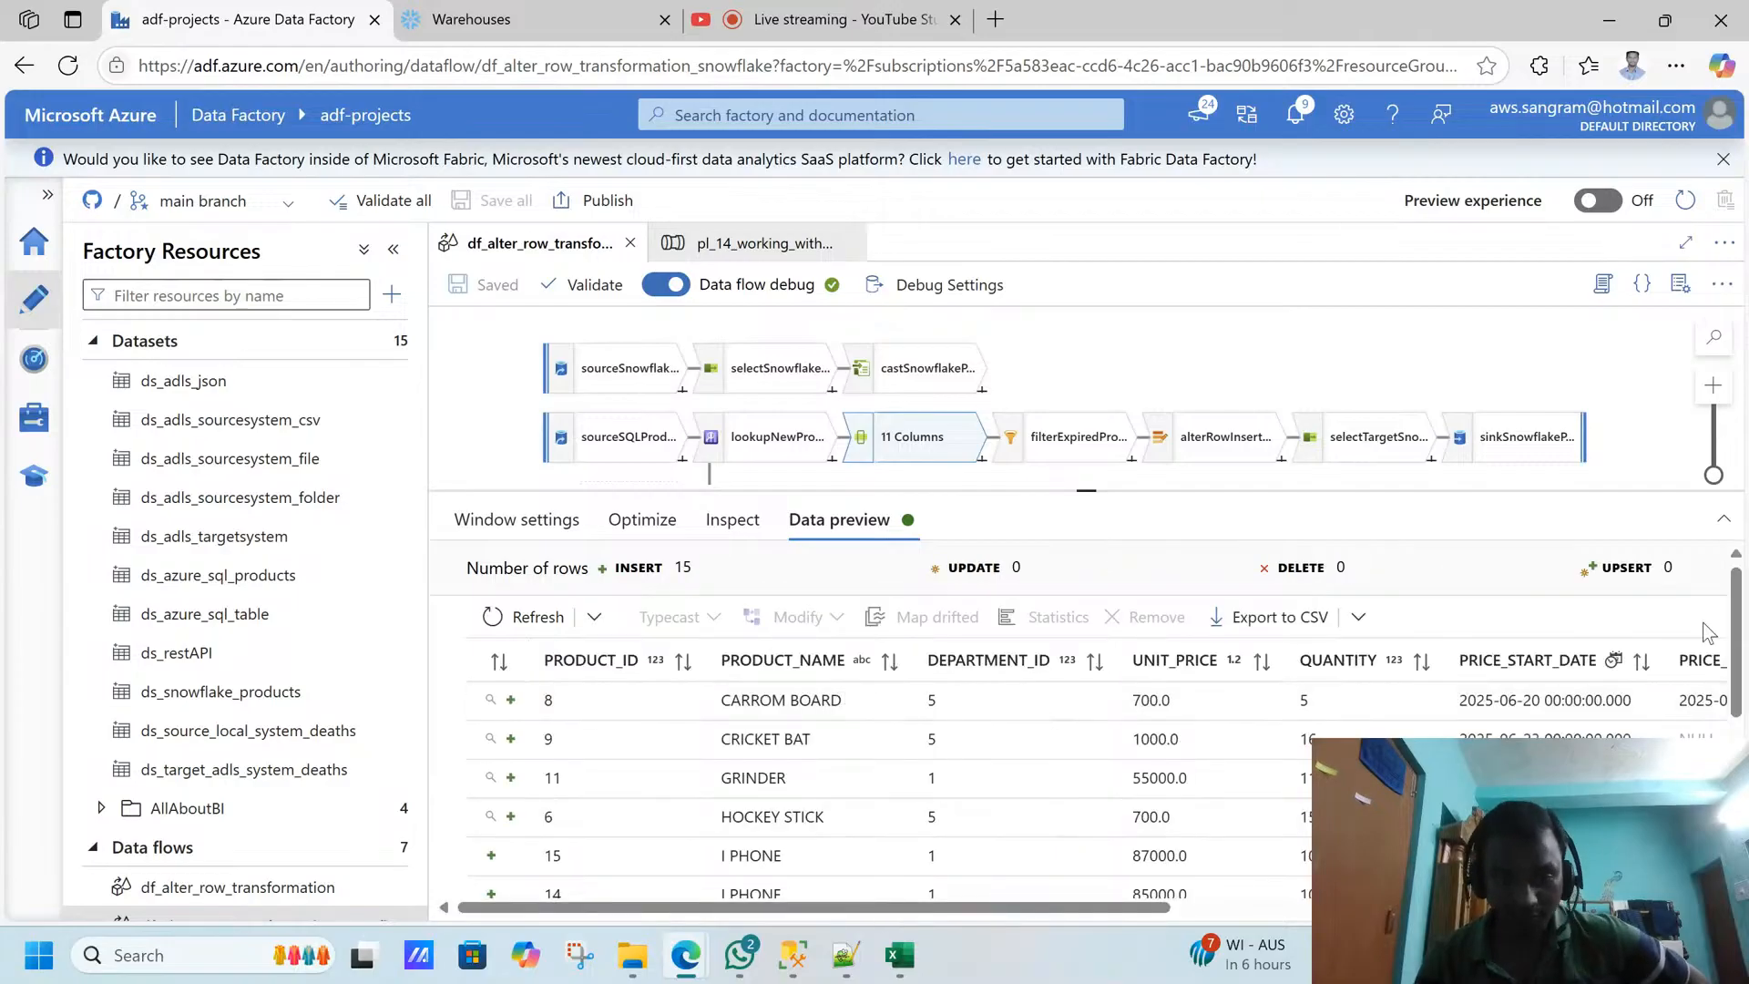
{"action": "left_click_drag", "start_coordinate": [1739, 607], "coordinate": [1739, 696]}
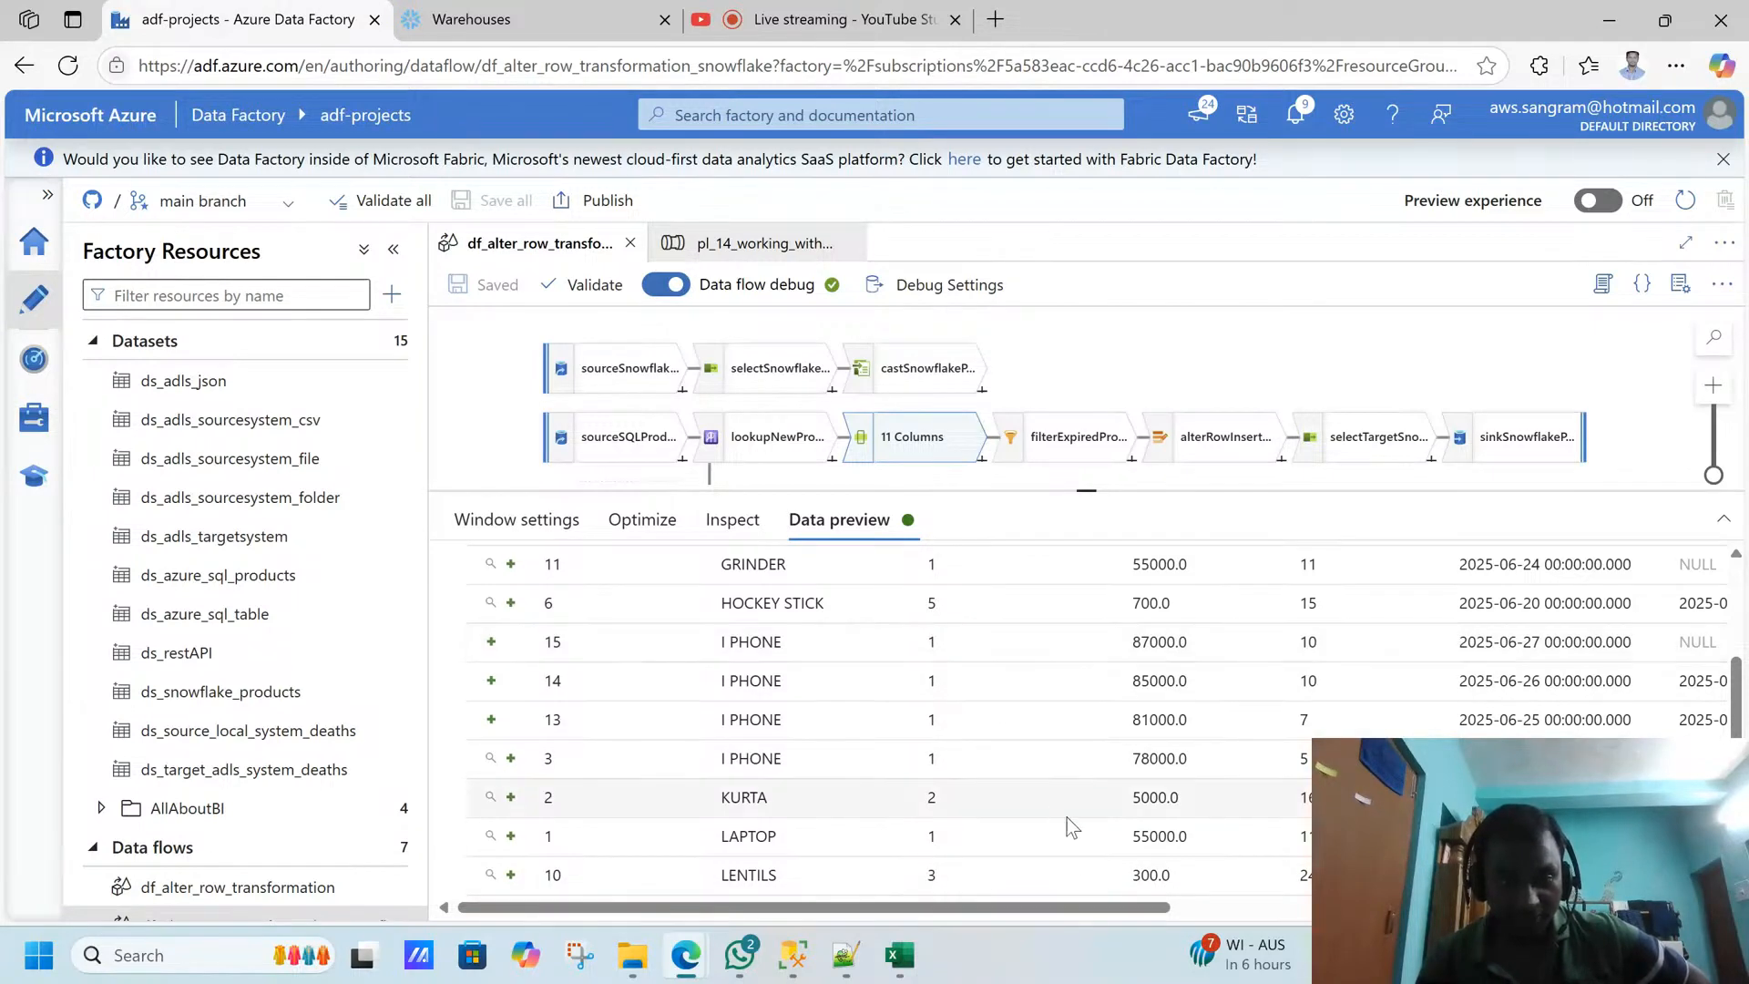
{"action": "left_click_drag", "start_coordinate": [1054, 911], "coordinate": [1584, 909]}
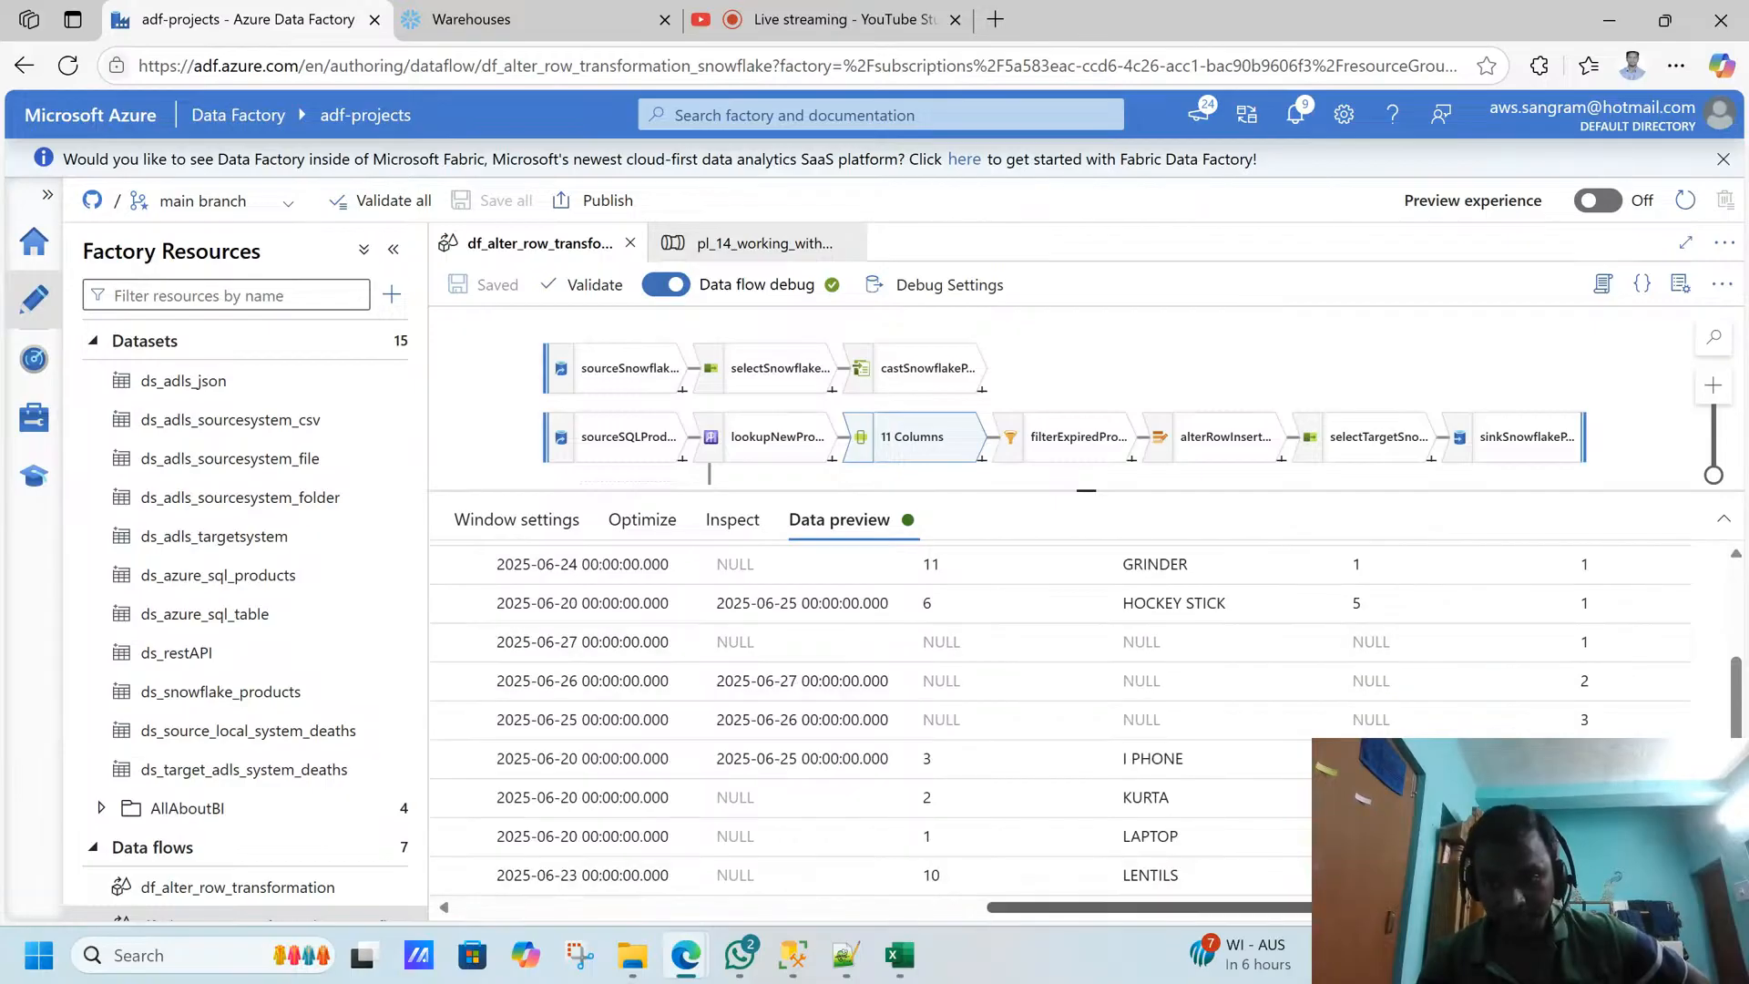
{"action": "left_click_drag", "start_coordinate": [1540, 909], "coordinate": [870, 855]}
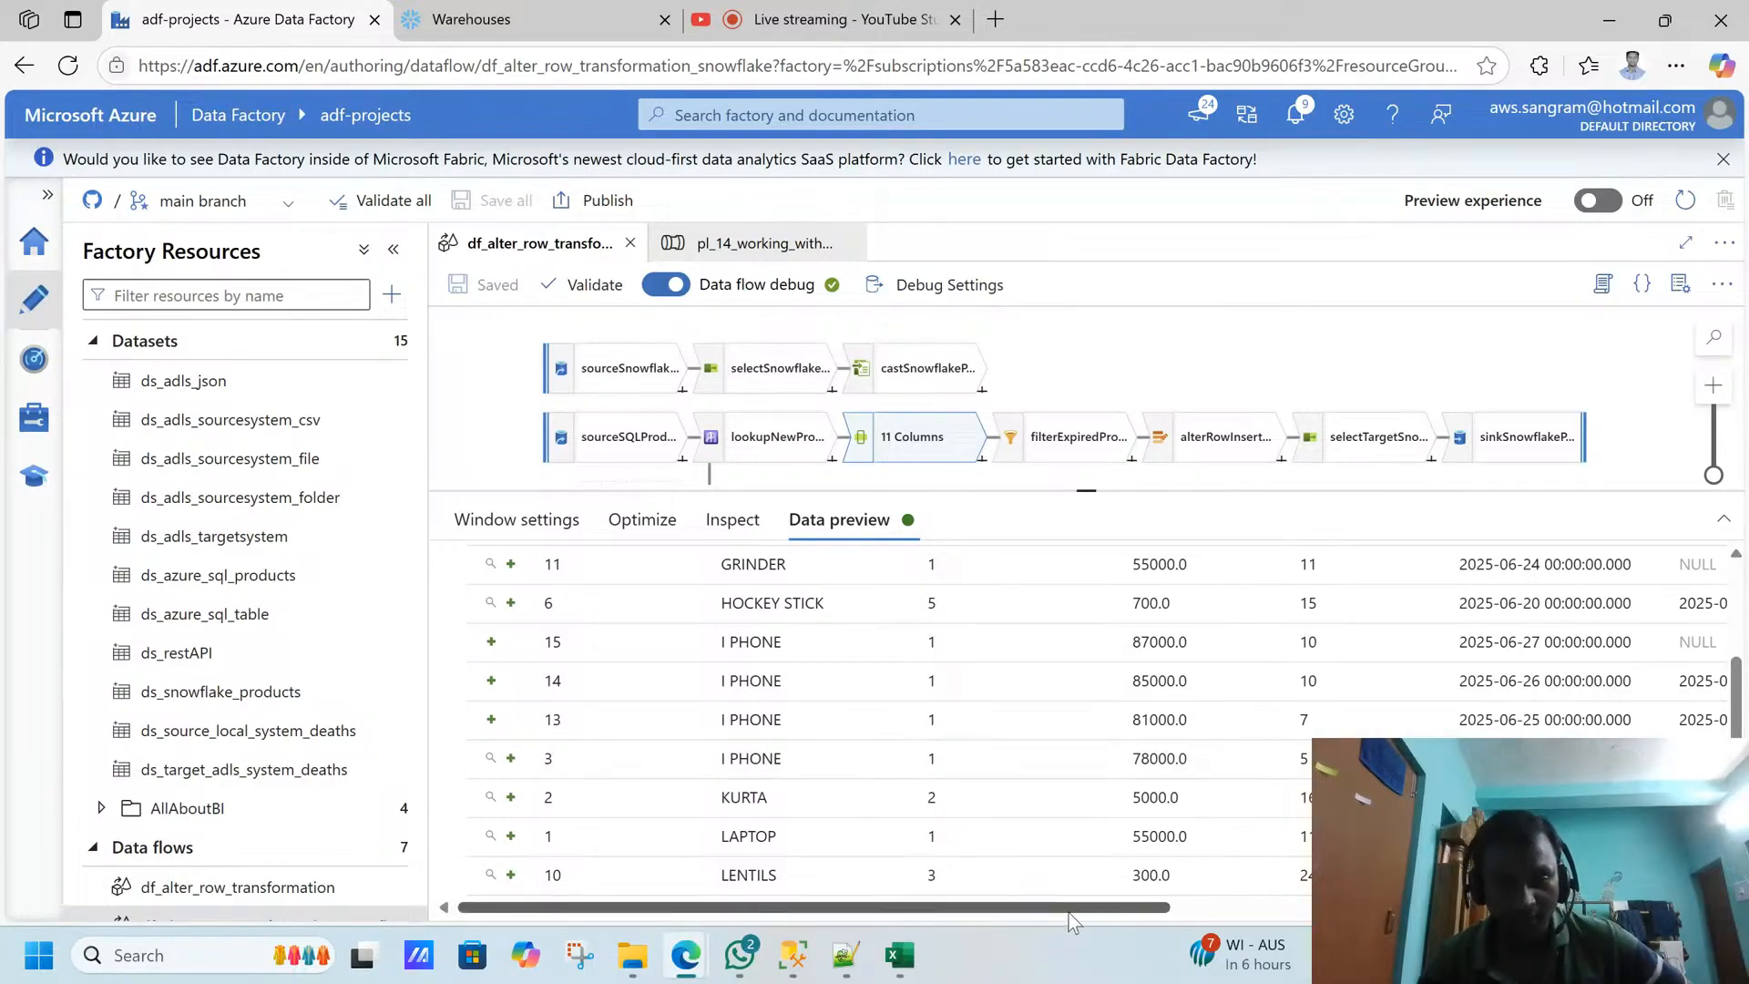
{"action": "left_click_drag", "start_coordinate": [1068, 911], "coordinate": [1596, 902]}
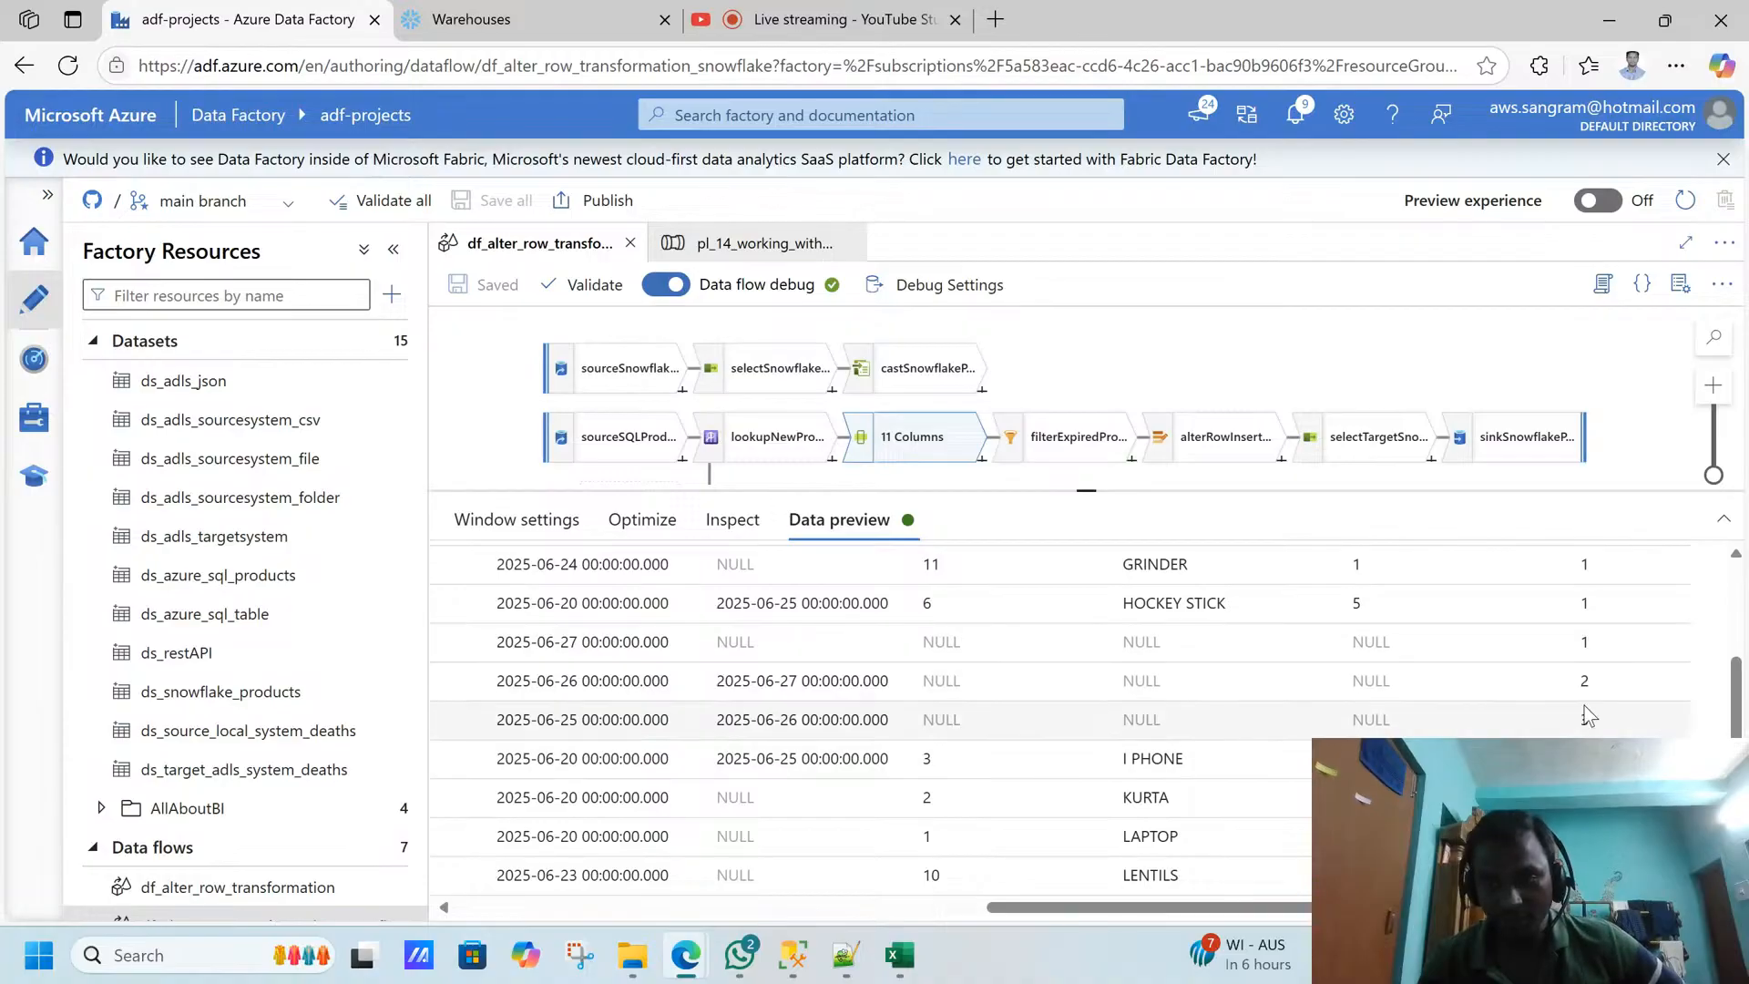
- Review the windowRankProducts Over column and check it against the I PHONE rows in SQL Server Management Studio before returning to Data Factory
{"action": "left_click", "coordinate": [544, 527]}
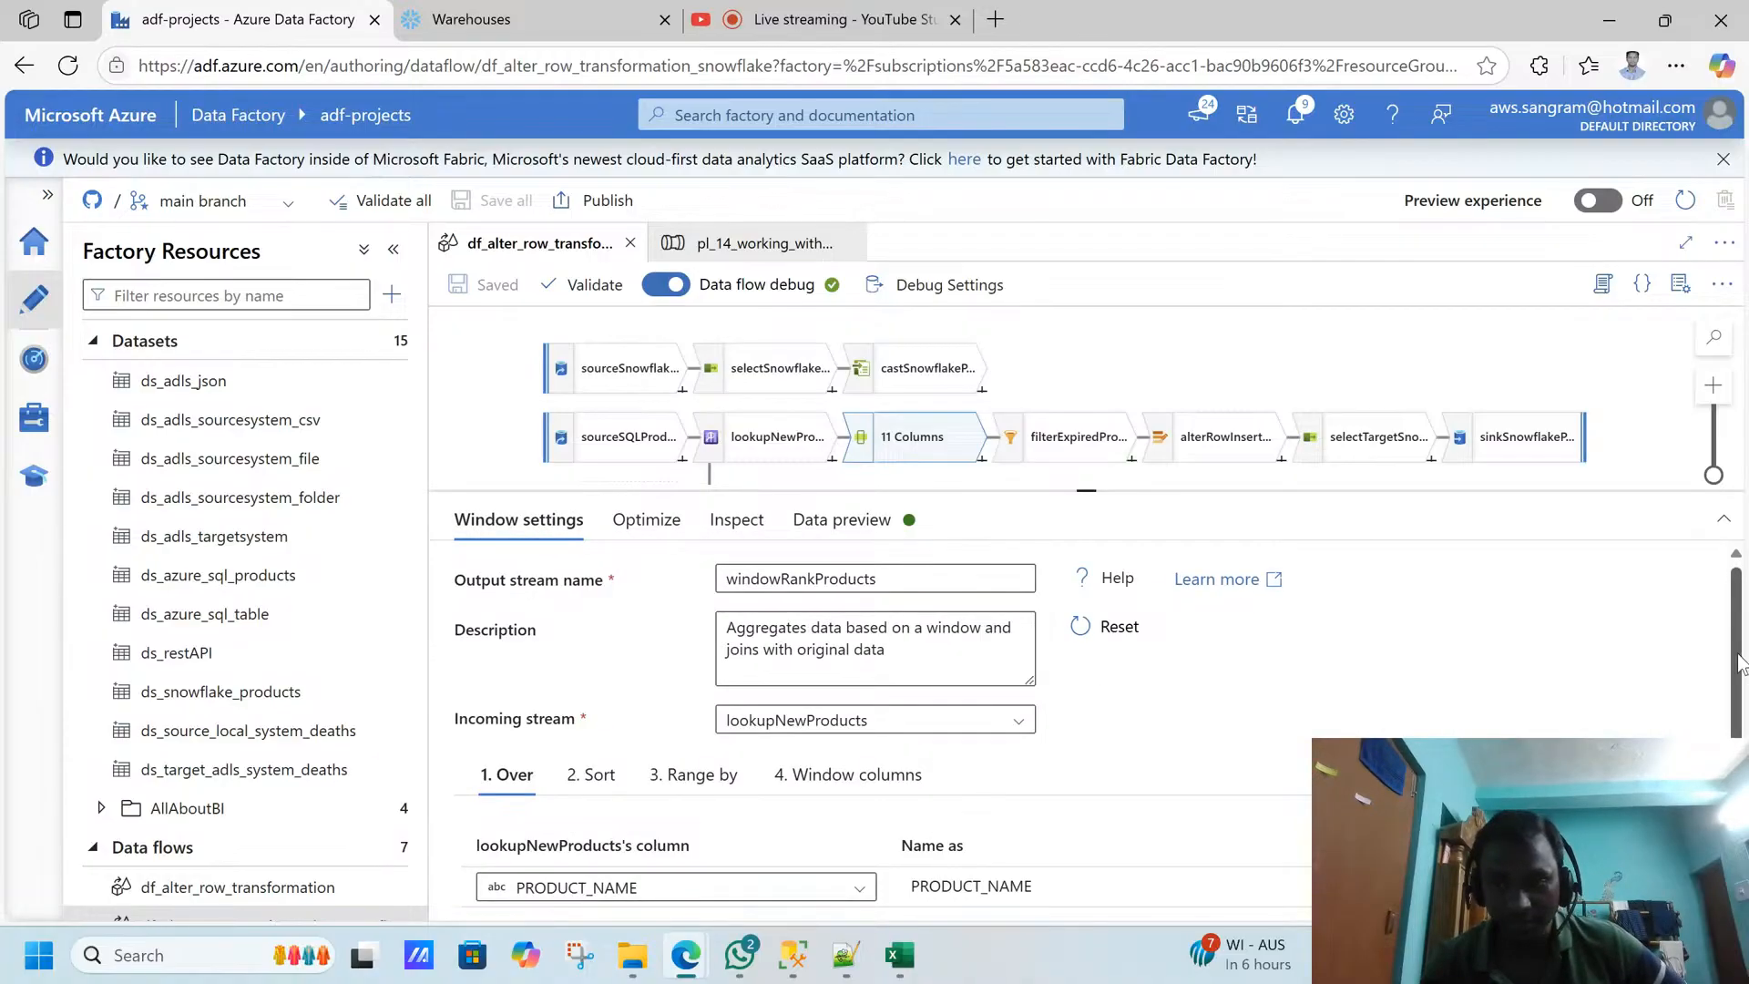
{"action": "left_click_drag", "start_coordinate": [1736, 671], "coordinate": [1737, 717]}
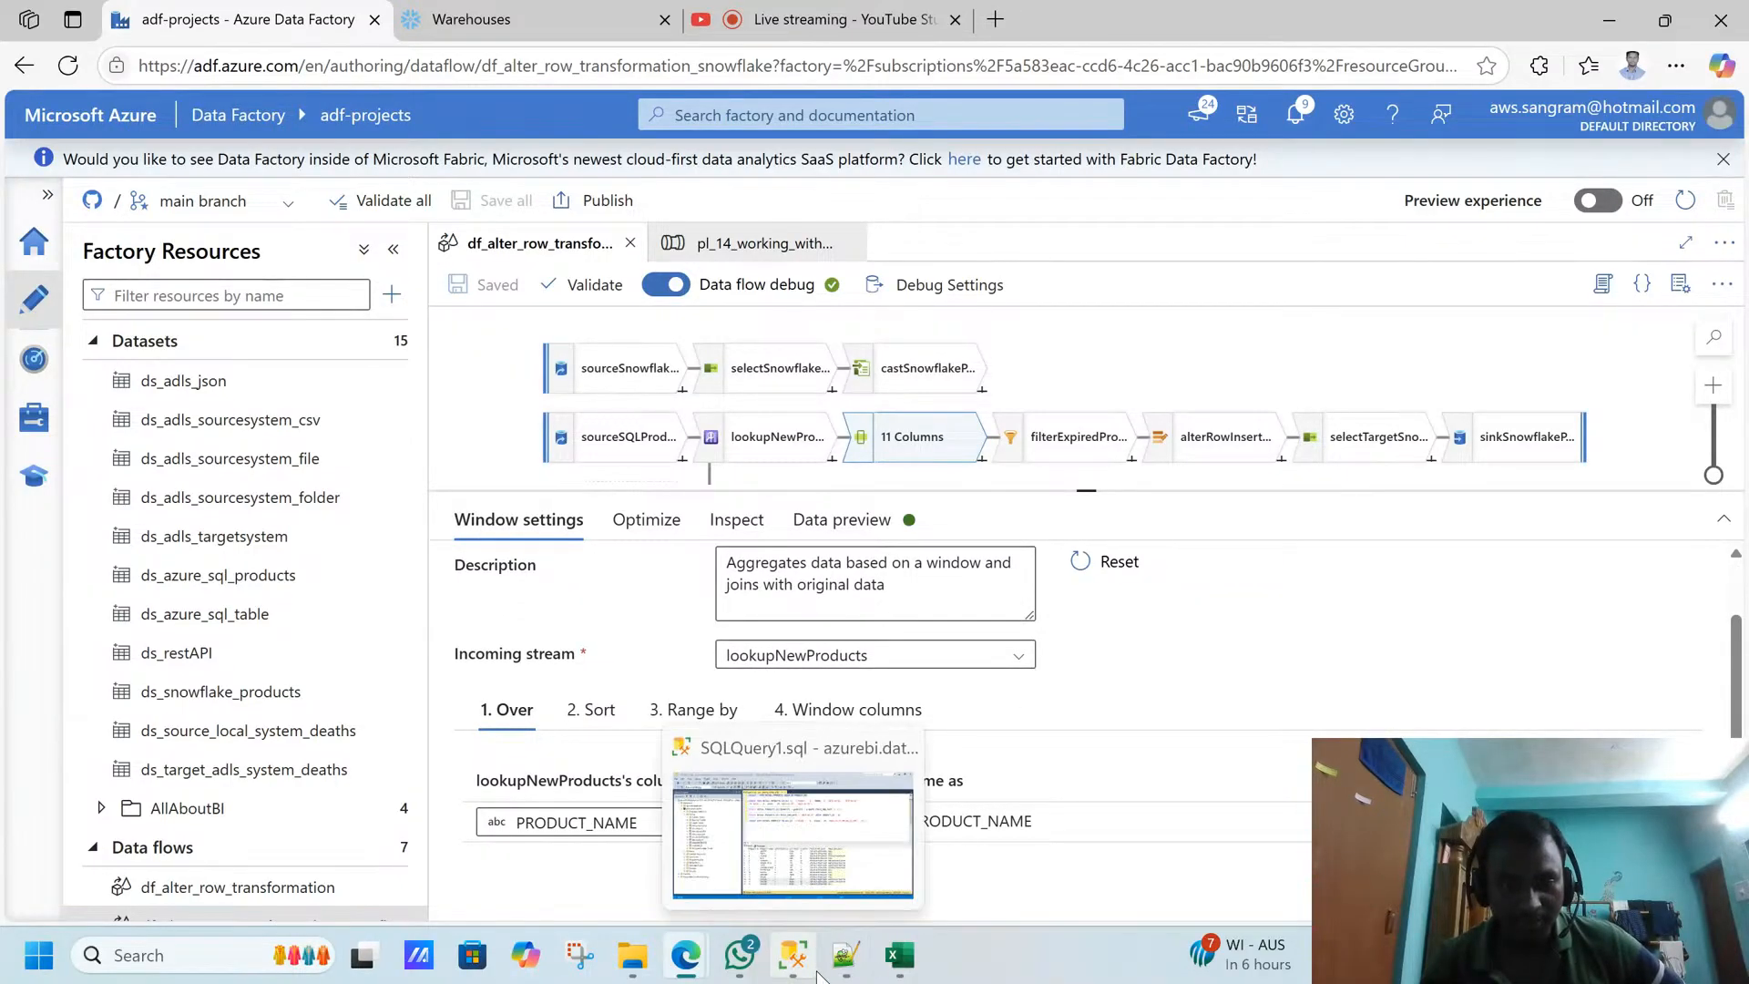
{"action": "left_click", "coordinate": [815, 973]}
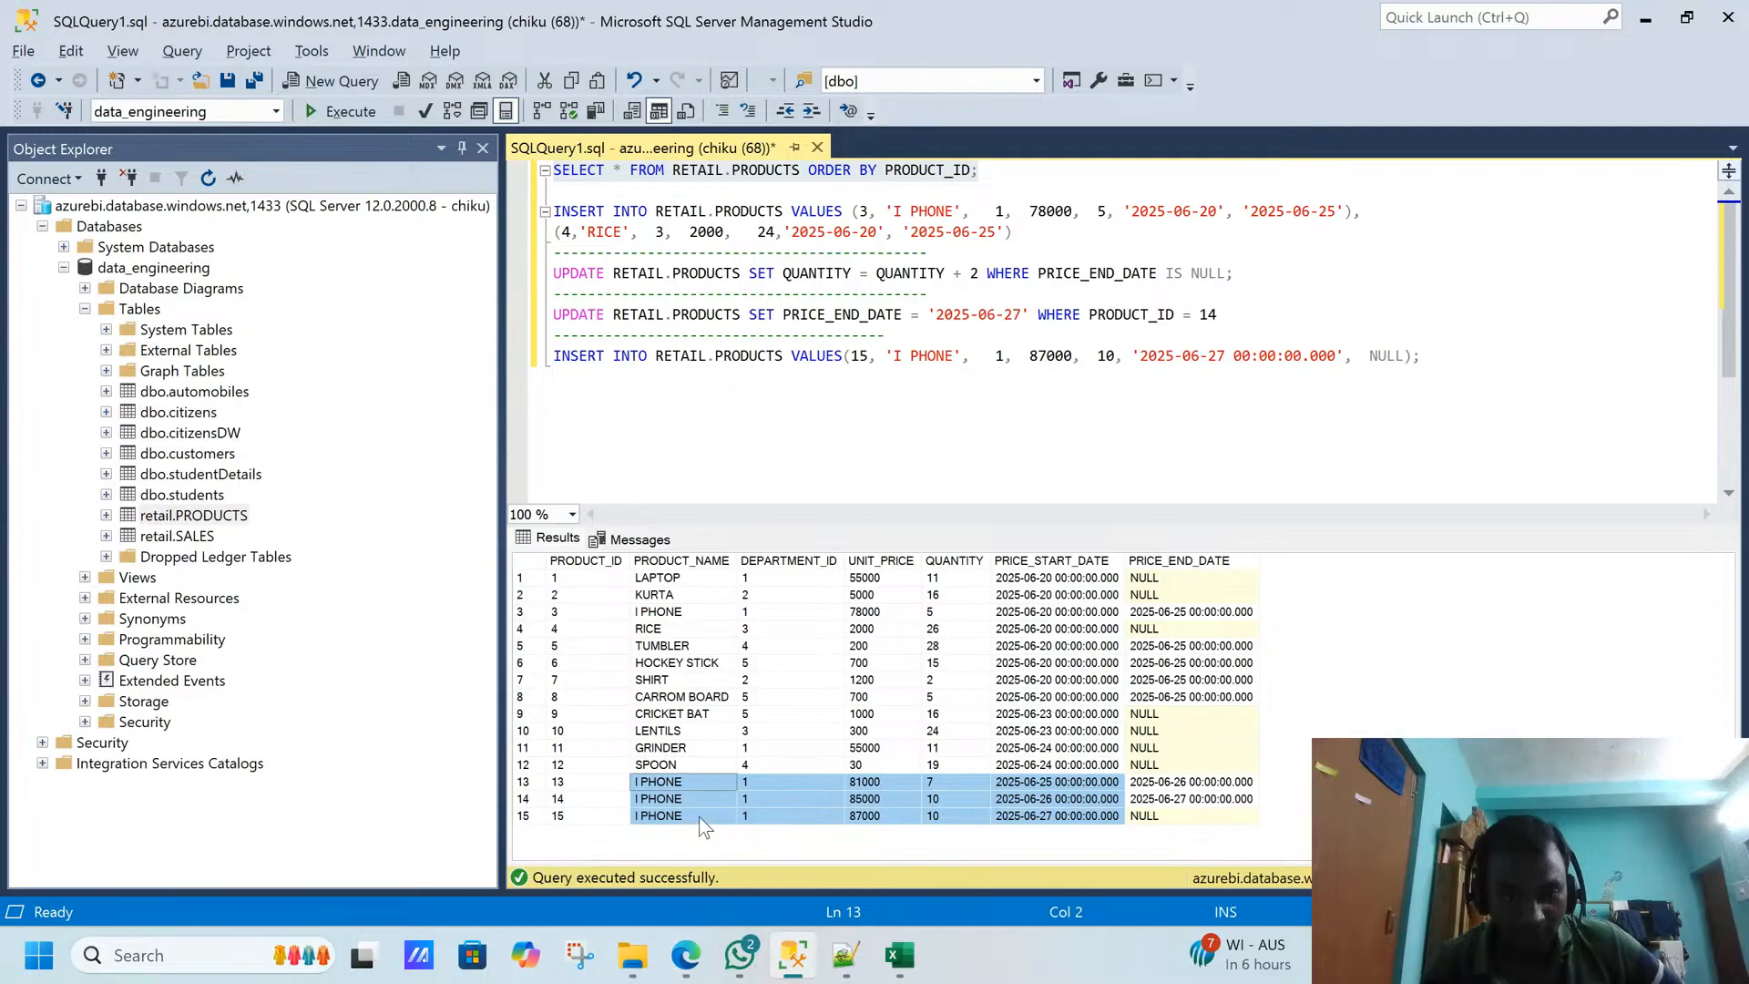
{"action": "key", "text": "alt+Tab"}
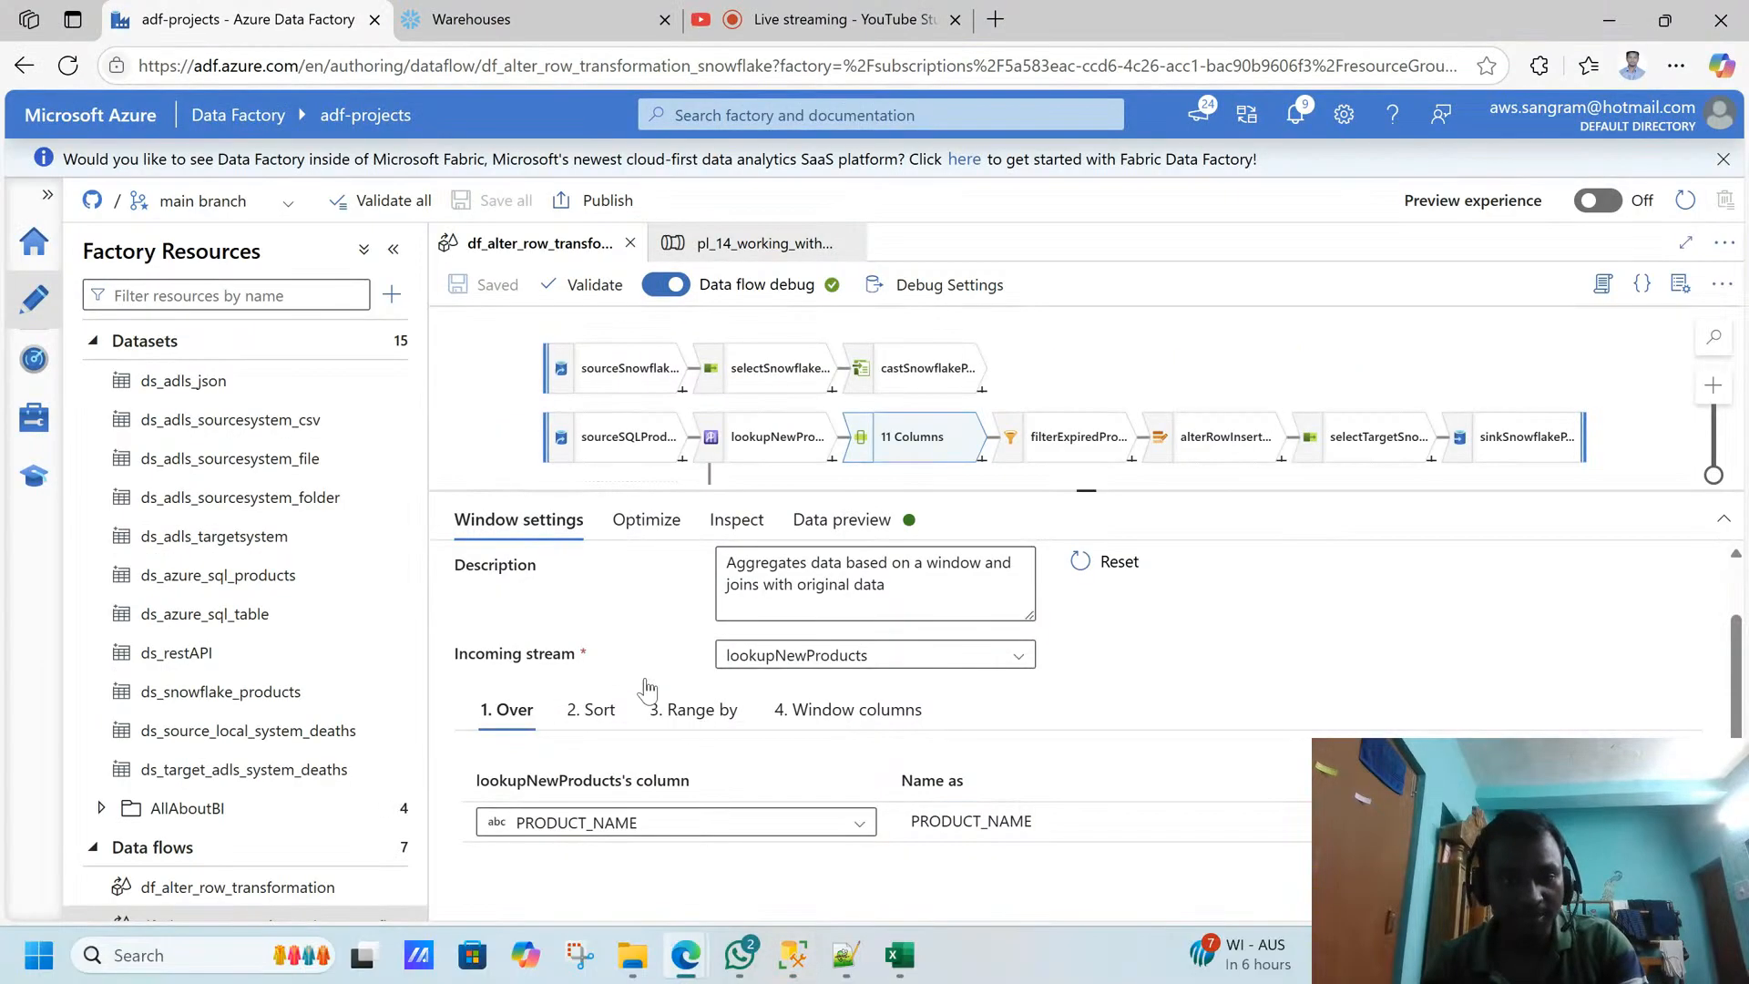
- View the window's Sort settings and compare them with the I PHONE rows' PRICE_START_DATE values in SQL Server Management Studio before returning to Data Factory
{"action": "left_click", "coordinate": [588, 709]}
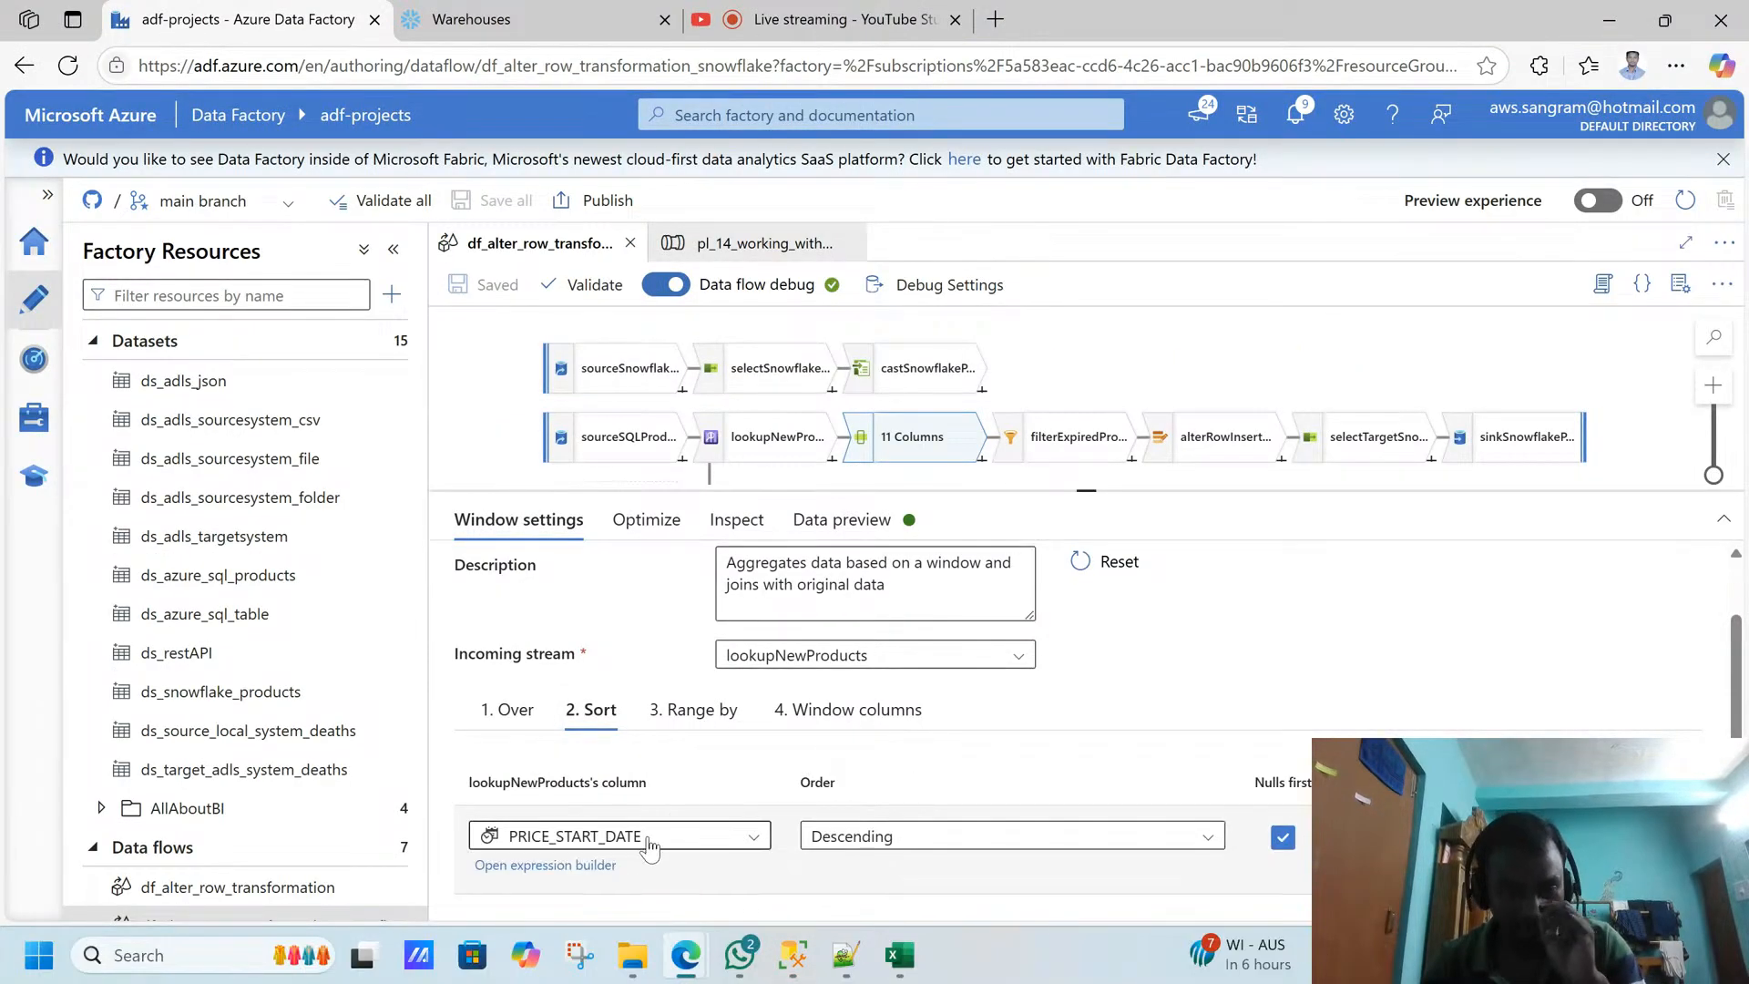
{"action": "key", "text": "alt+Tab"}
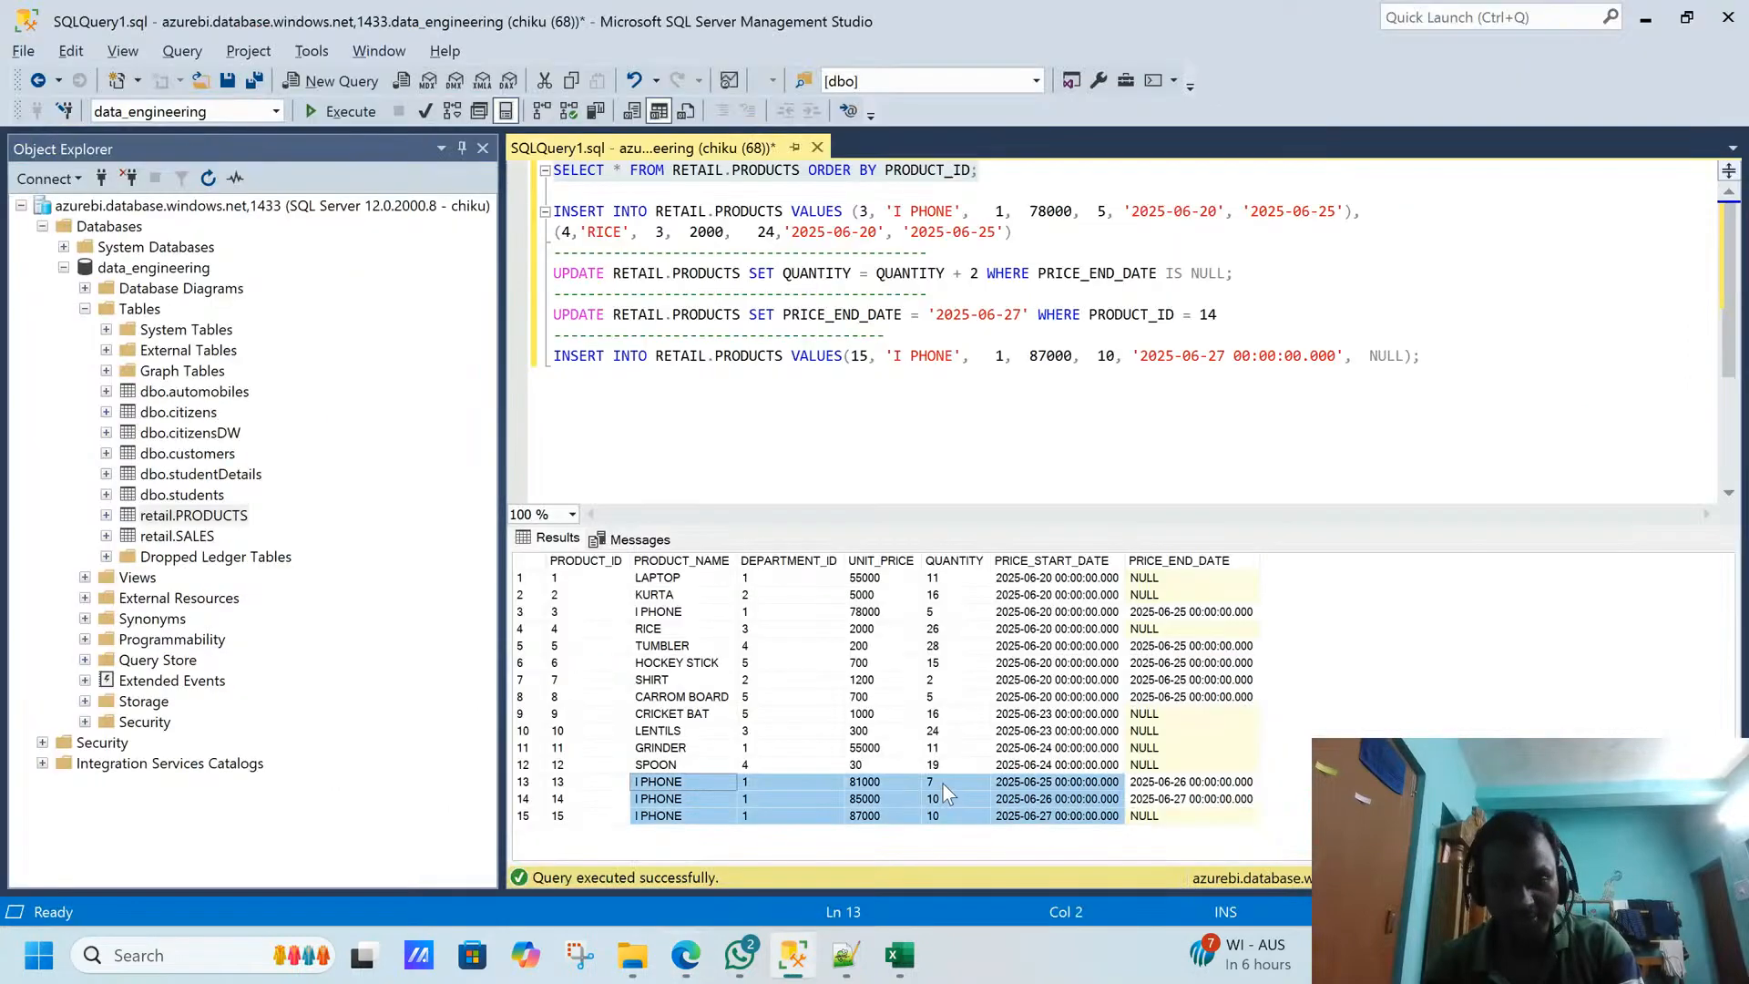
{"action": "left_click", "coordinate": [1078, 789]}
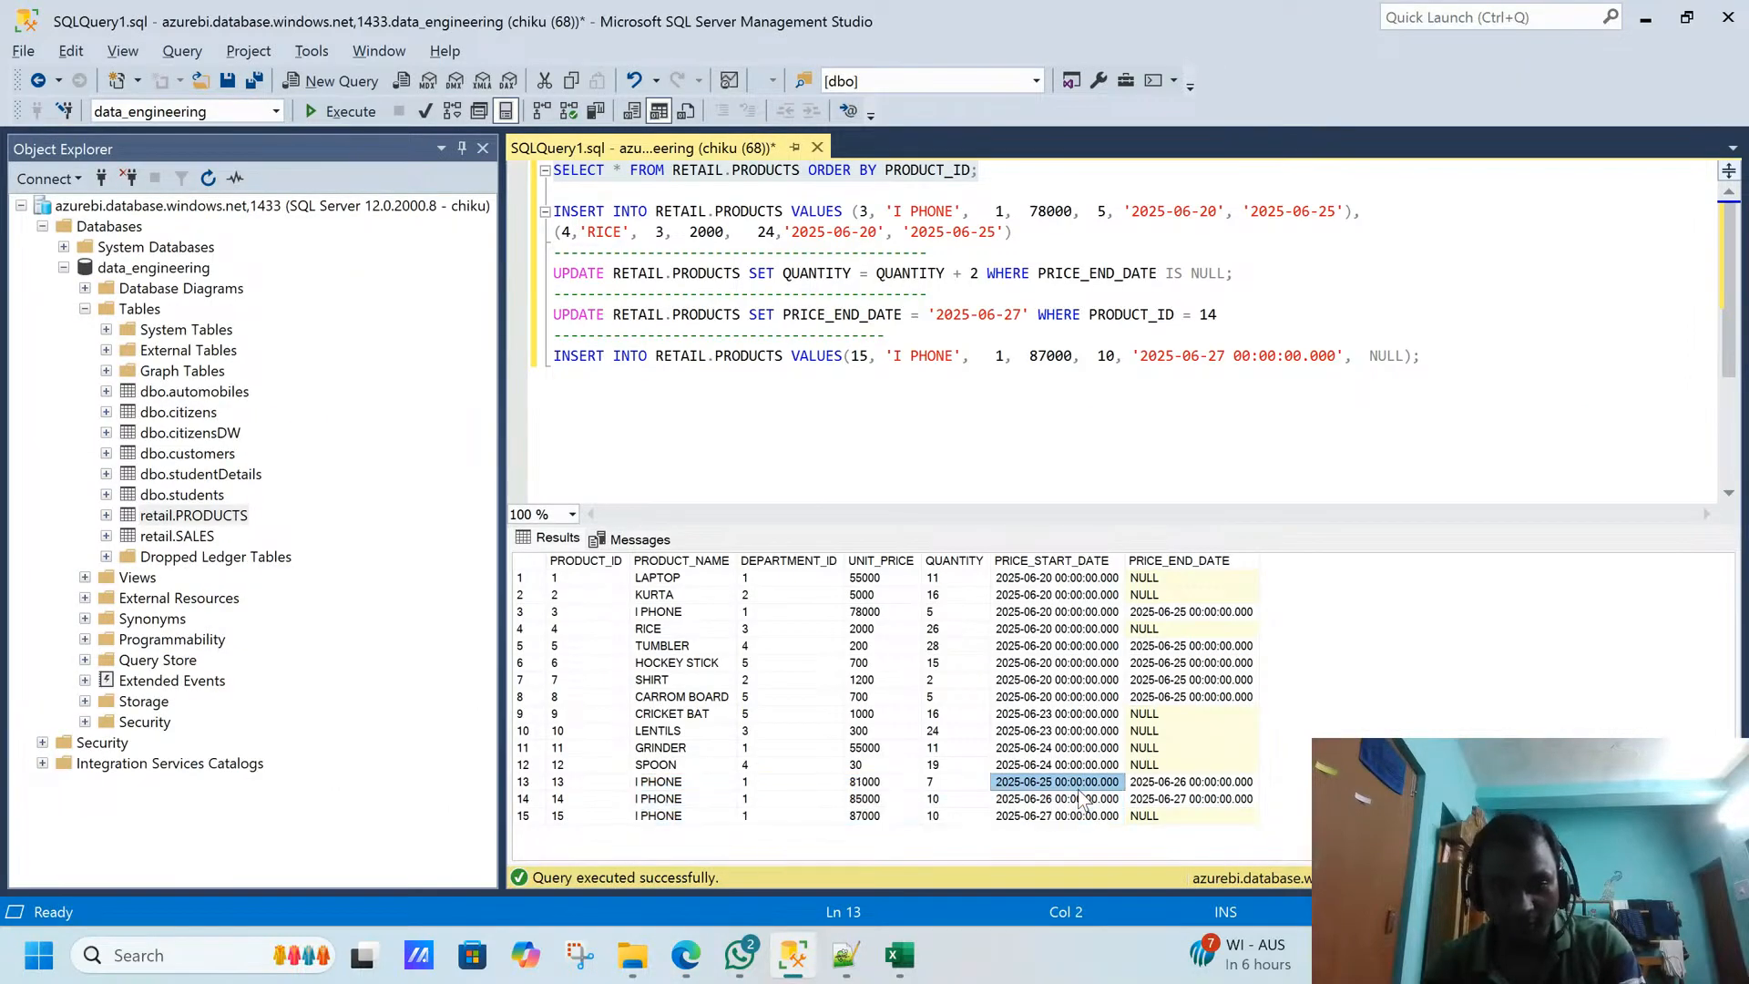
{"action": "left_click", "coordinate": [1045, 612]}
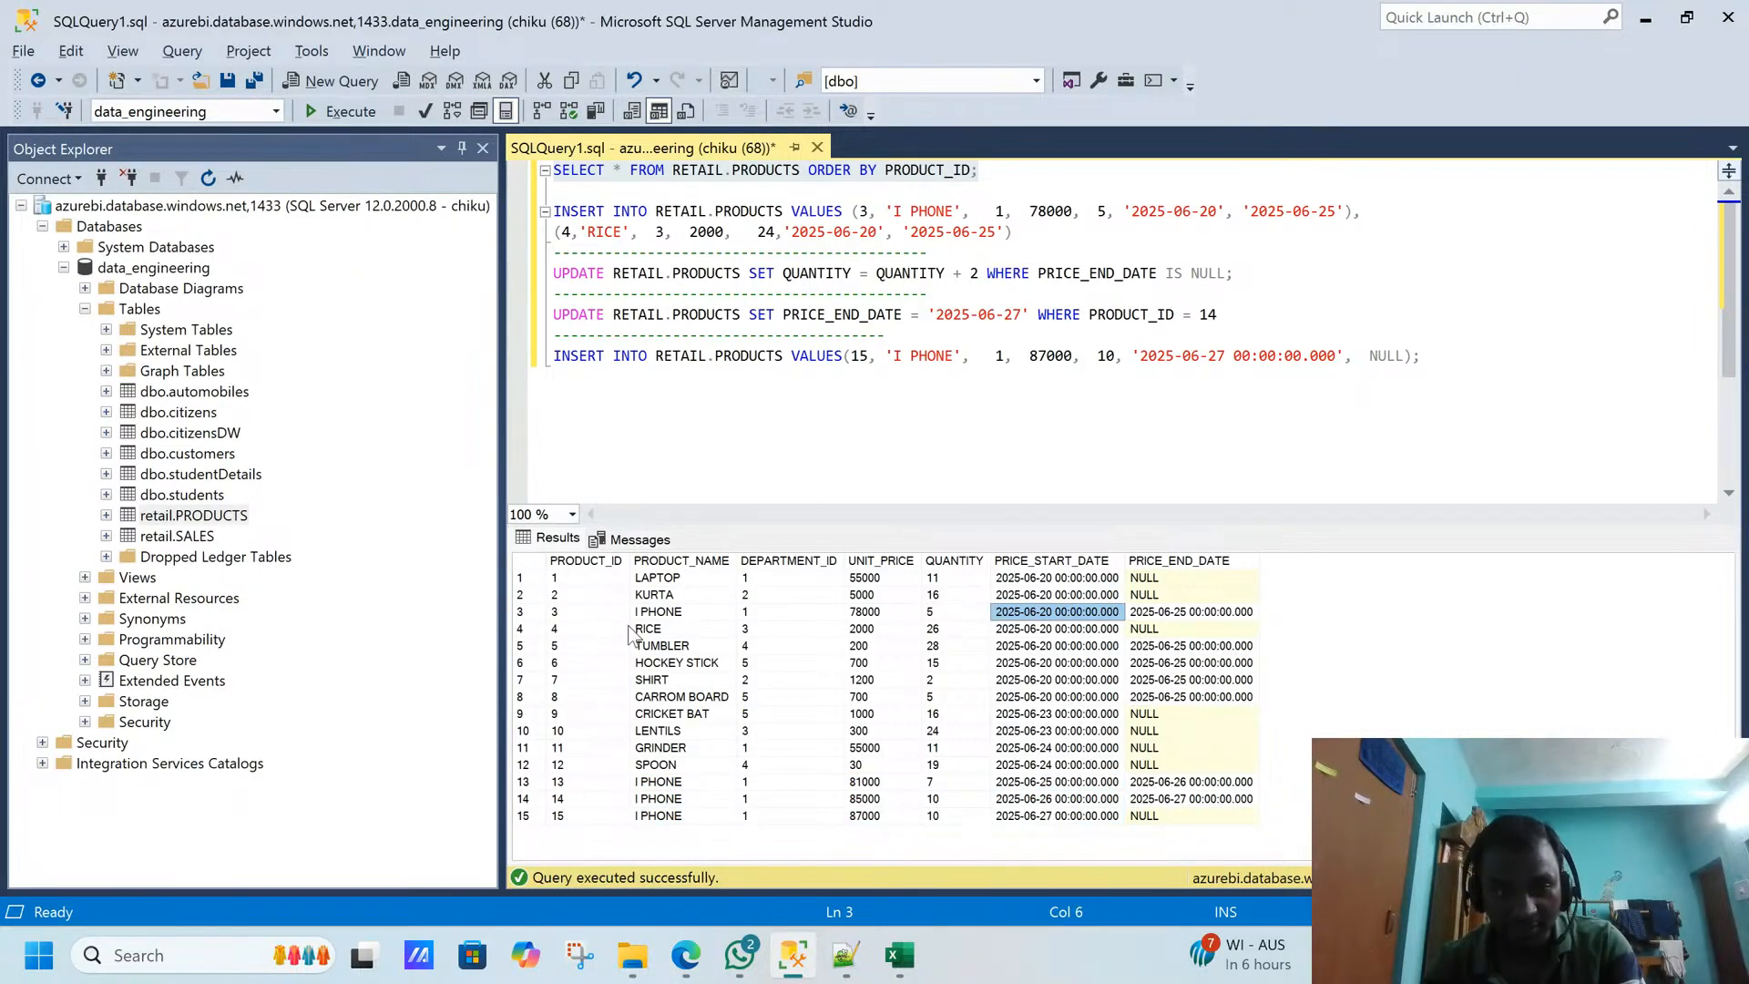
{"action": "left_click", "coordinate": [571, 611]}
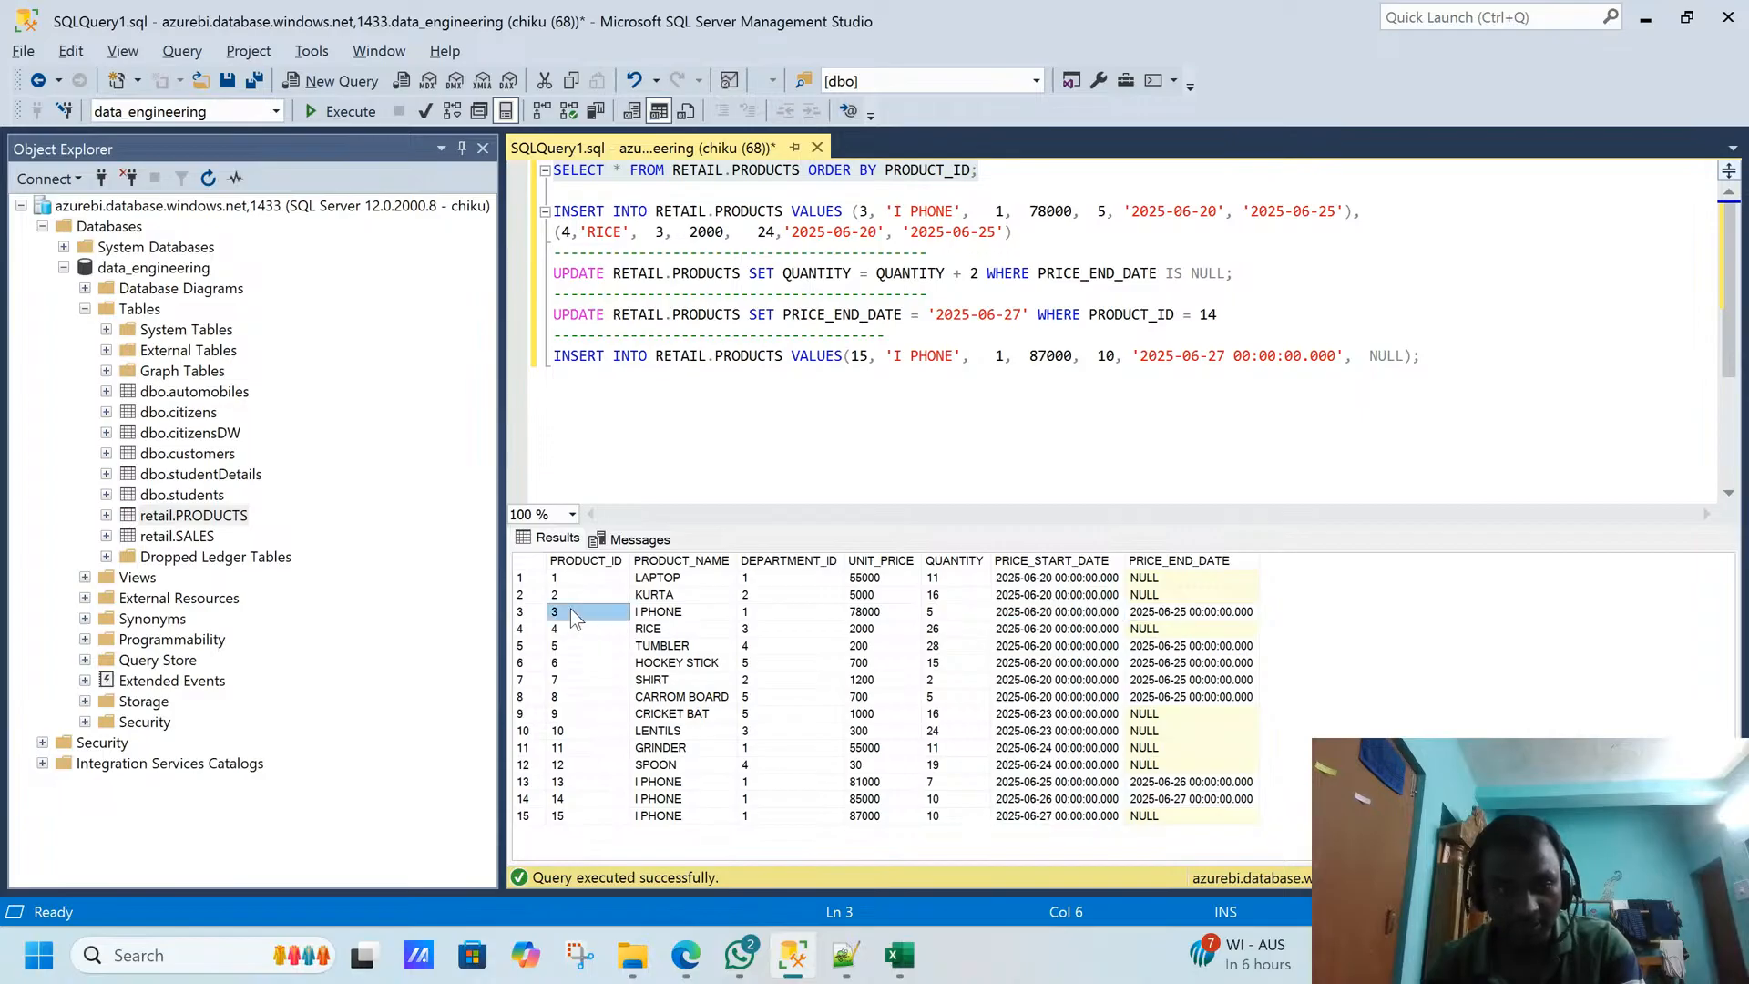
{"action": "left_click", "coordinate": [1066, 612]}
{"action": "left_click", "coordinate": [1064, 782]}
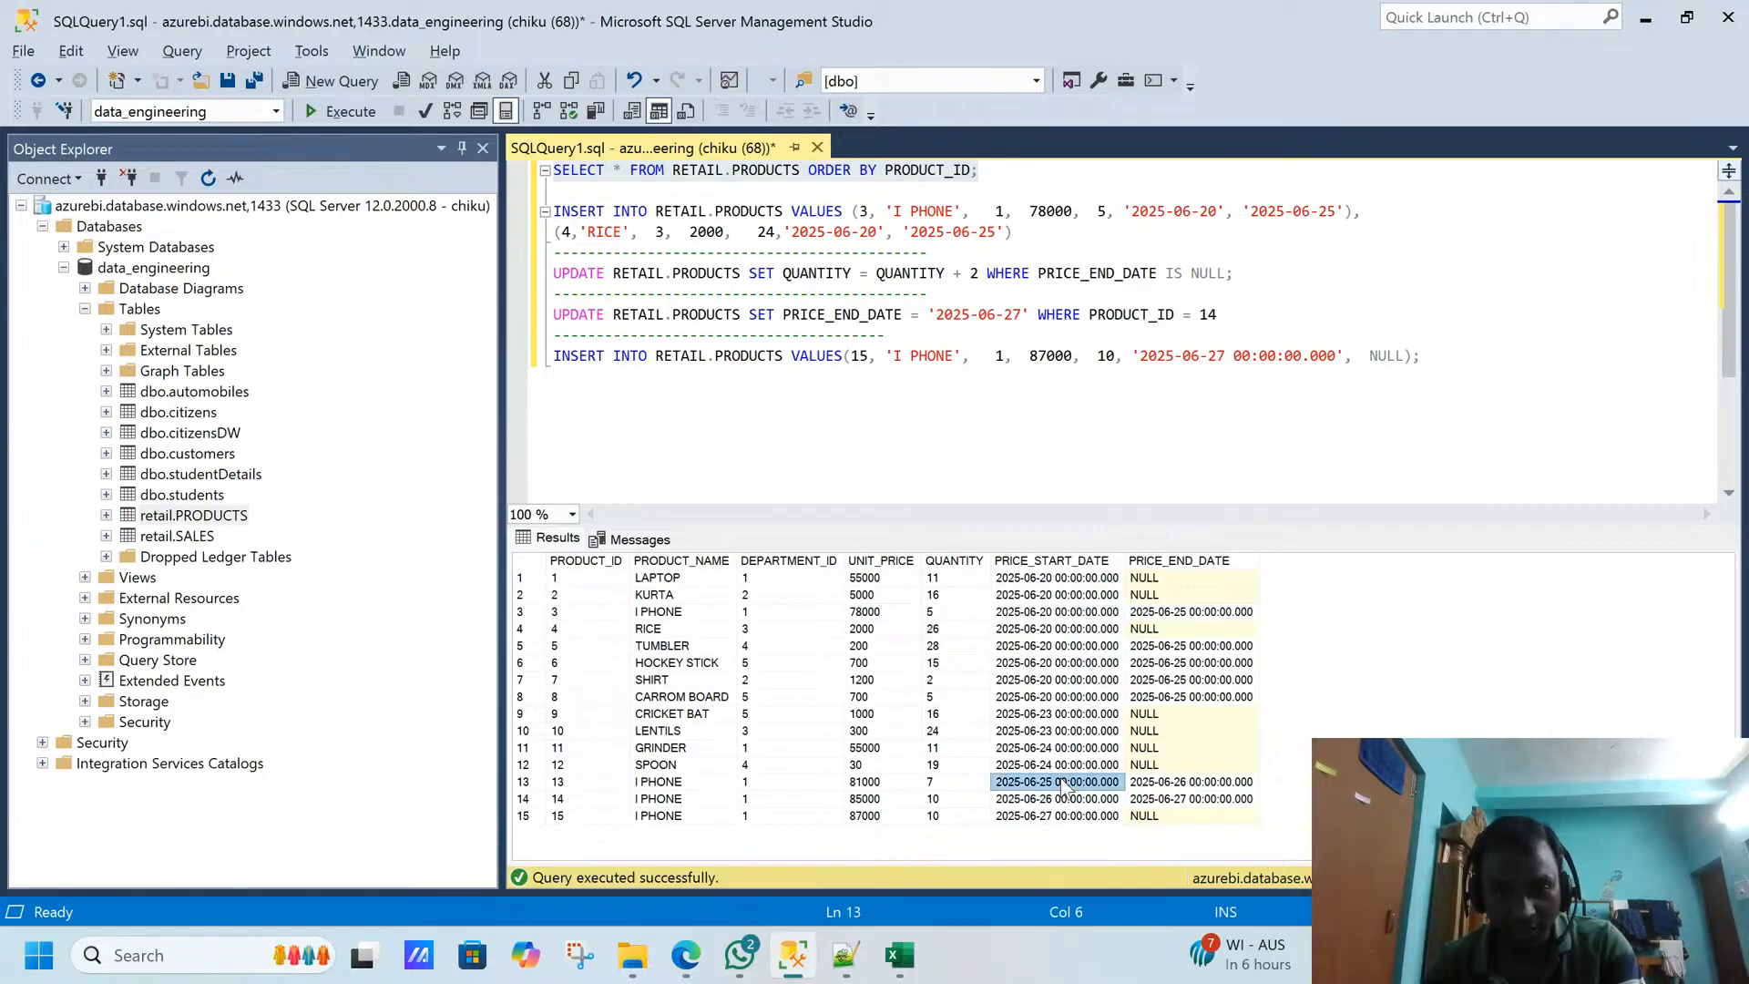
{"action": "left_click", "coordinate": [1056, 799]}
{"action": "left_click", "coordinate": [1050, 815]}
{"action": "key", "text": "alt+Tab"}
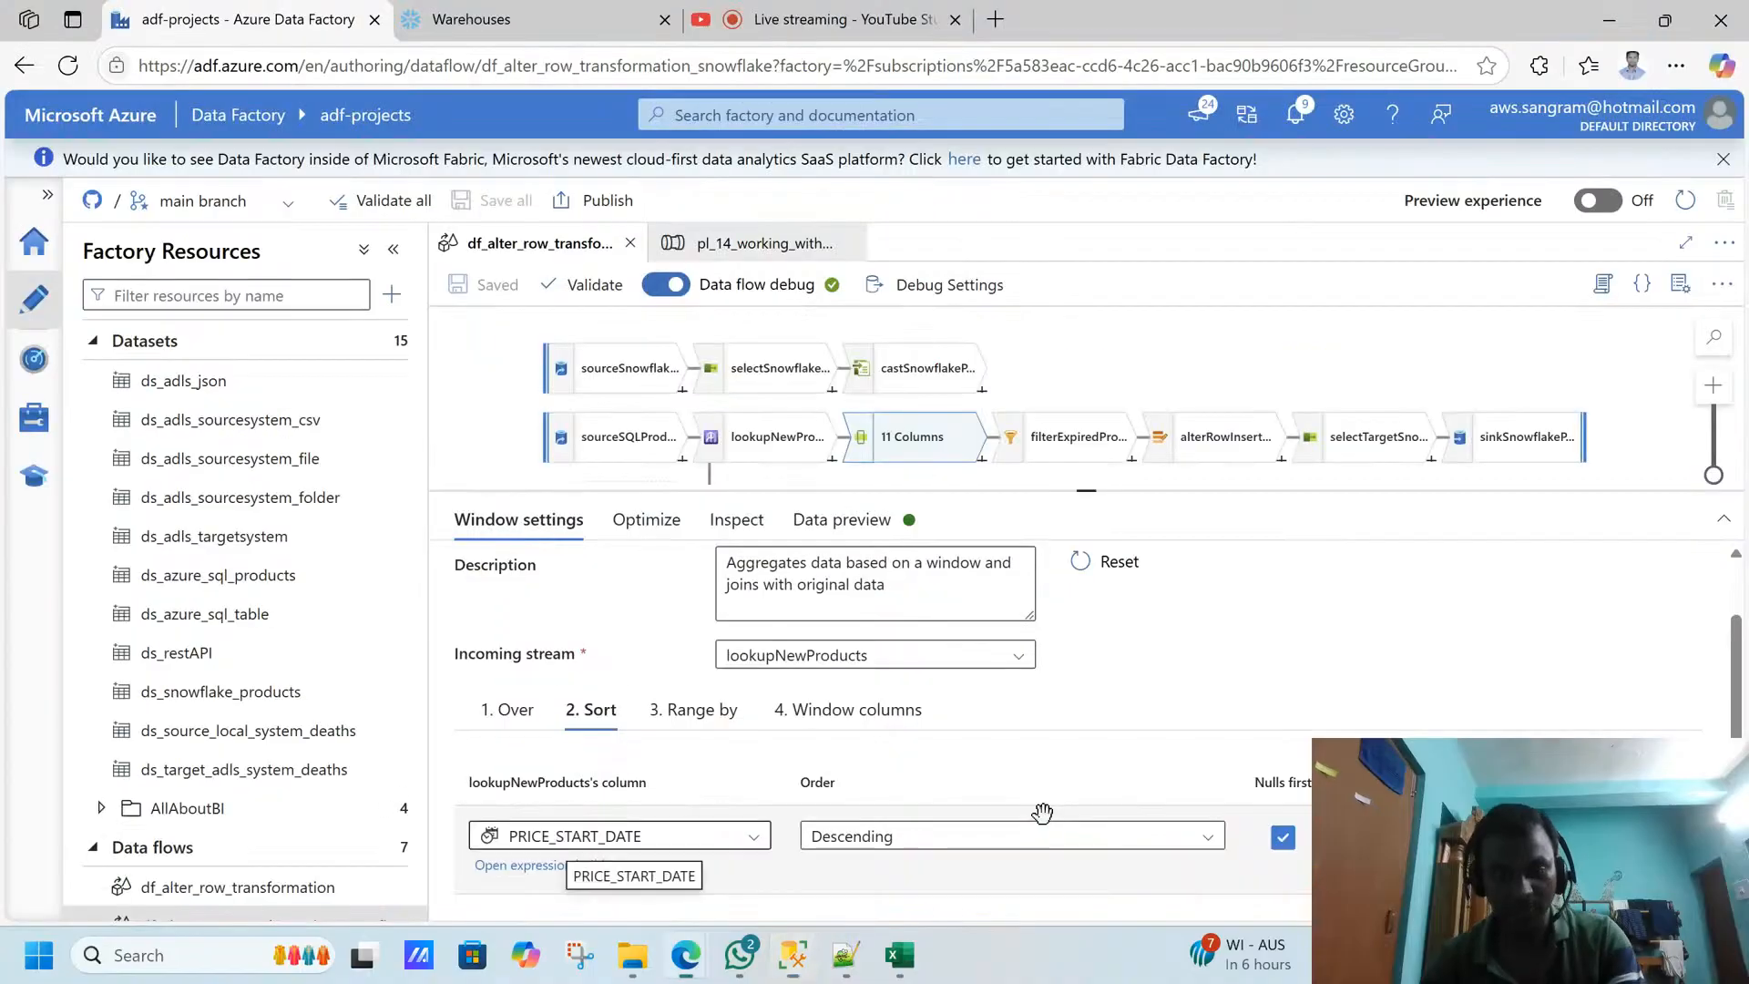
- Request a refreshed data preview for filterExpiredProducts and review its filter expression on PRICE_START_DATE, PRICE_END_DATE and RANK
{"action": "left_click", "coordinate": [1075, 455]}
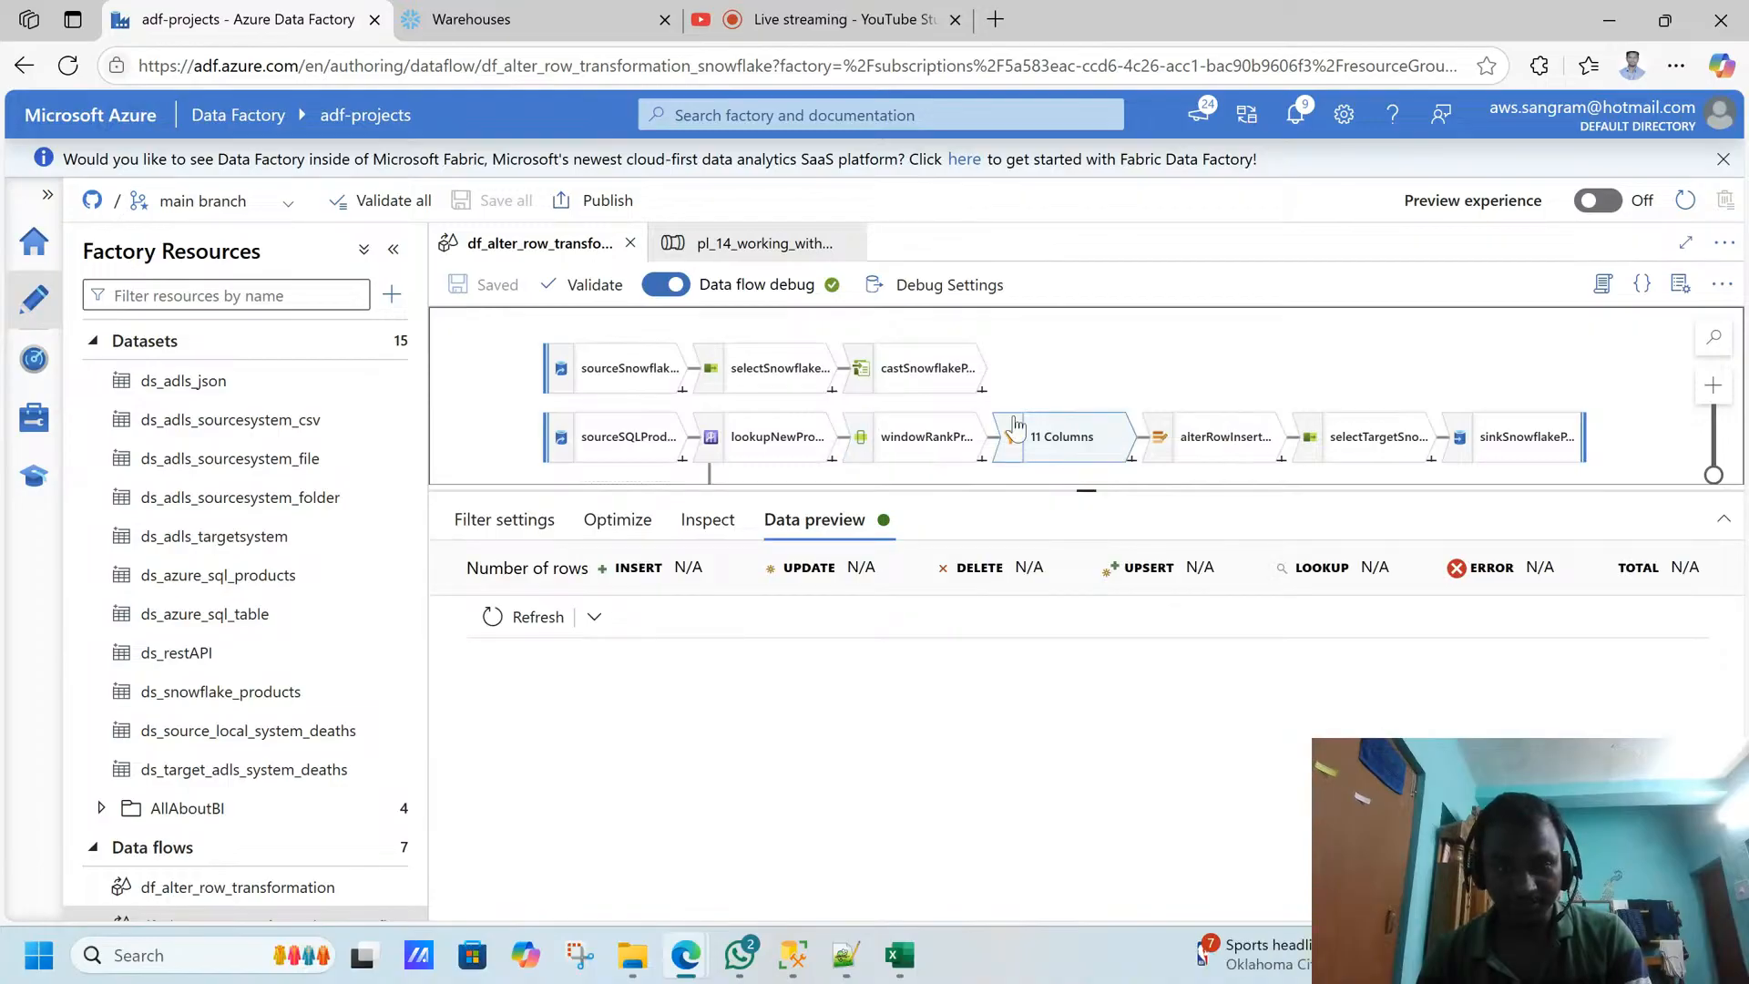
{"action": "left_click", "coordinate": [537, 617]}
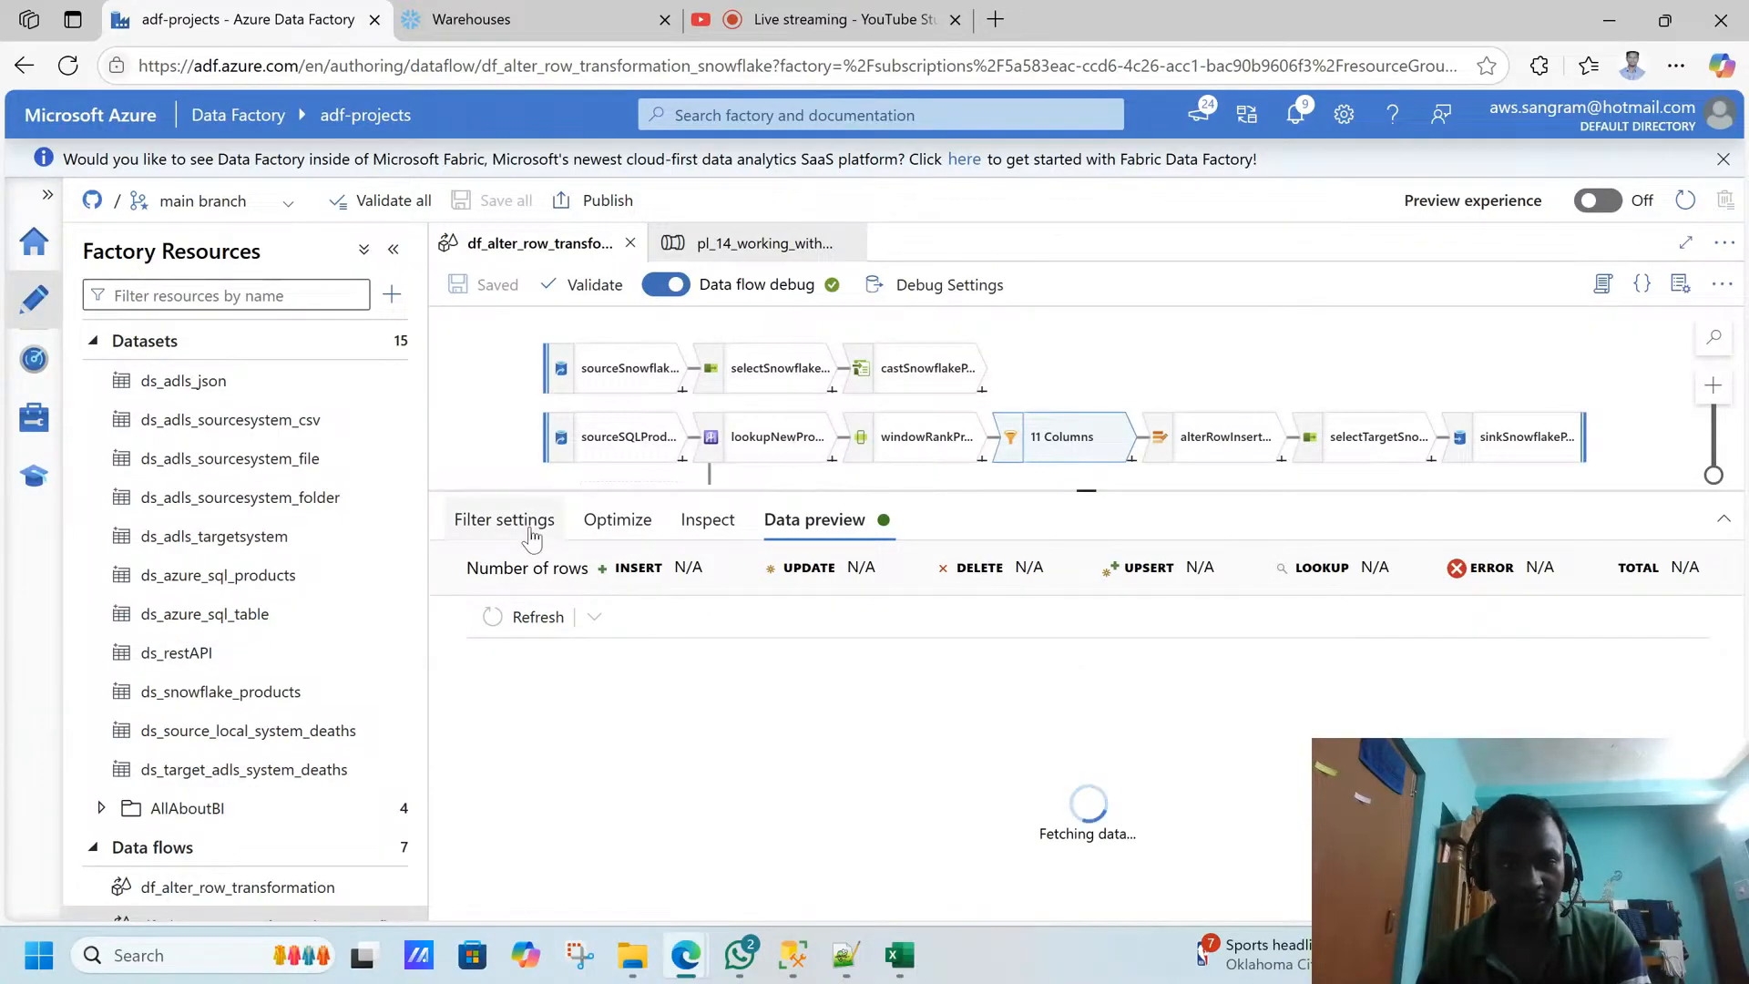
{"action": "left_click", "coordinate": [504, 519]}
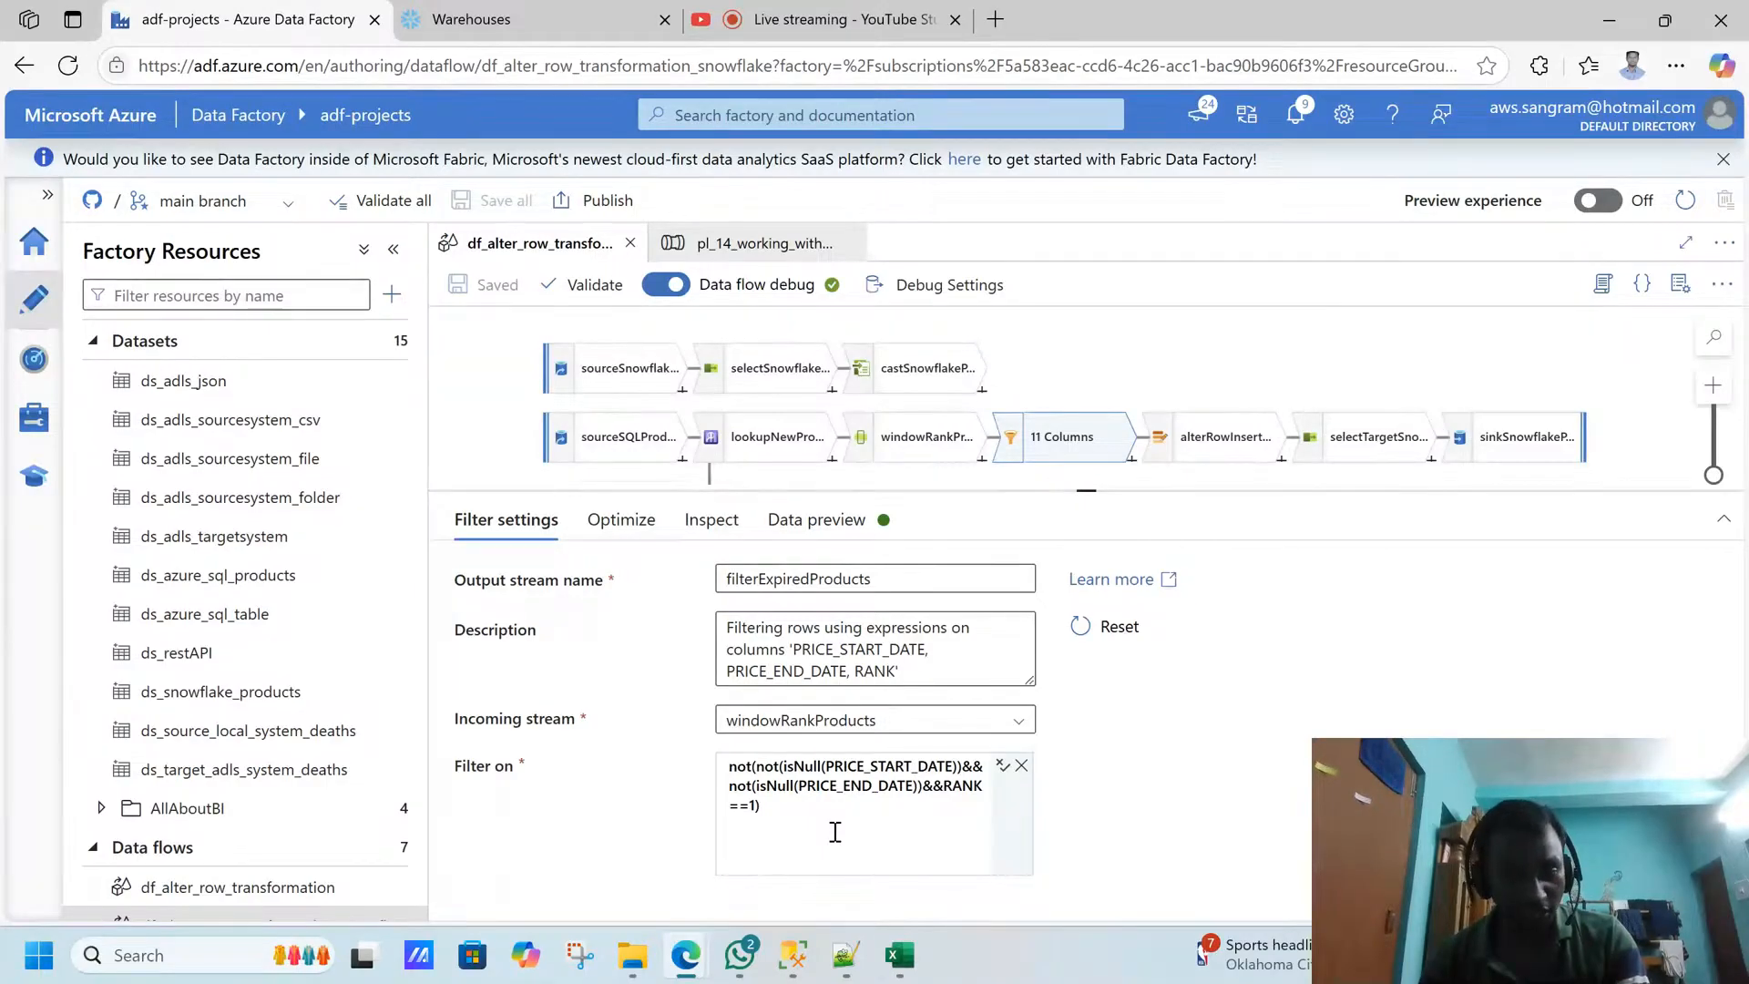
- Check the price end dates of the TUMBLER to CARROM BOARD rows and the first I PHONE row in SQL Server Management Studio before returning to Data Factory
{"action": "key", "text": "alt+Tab"}
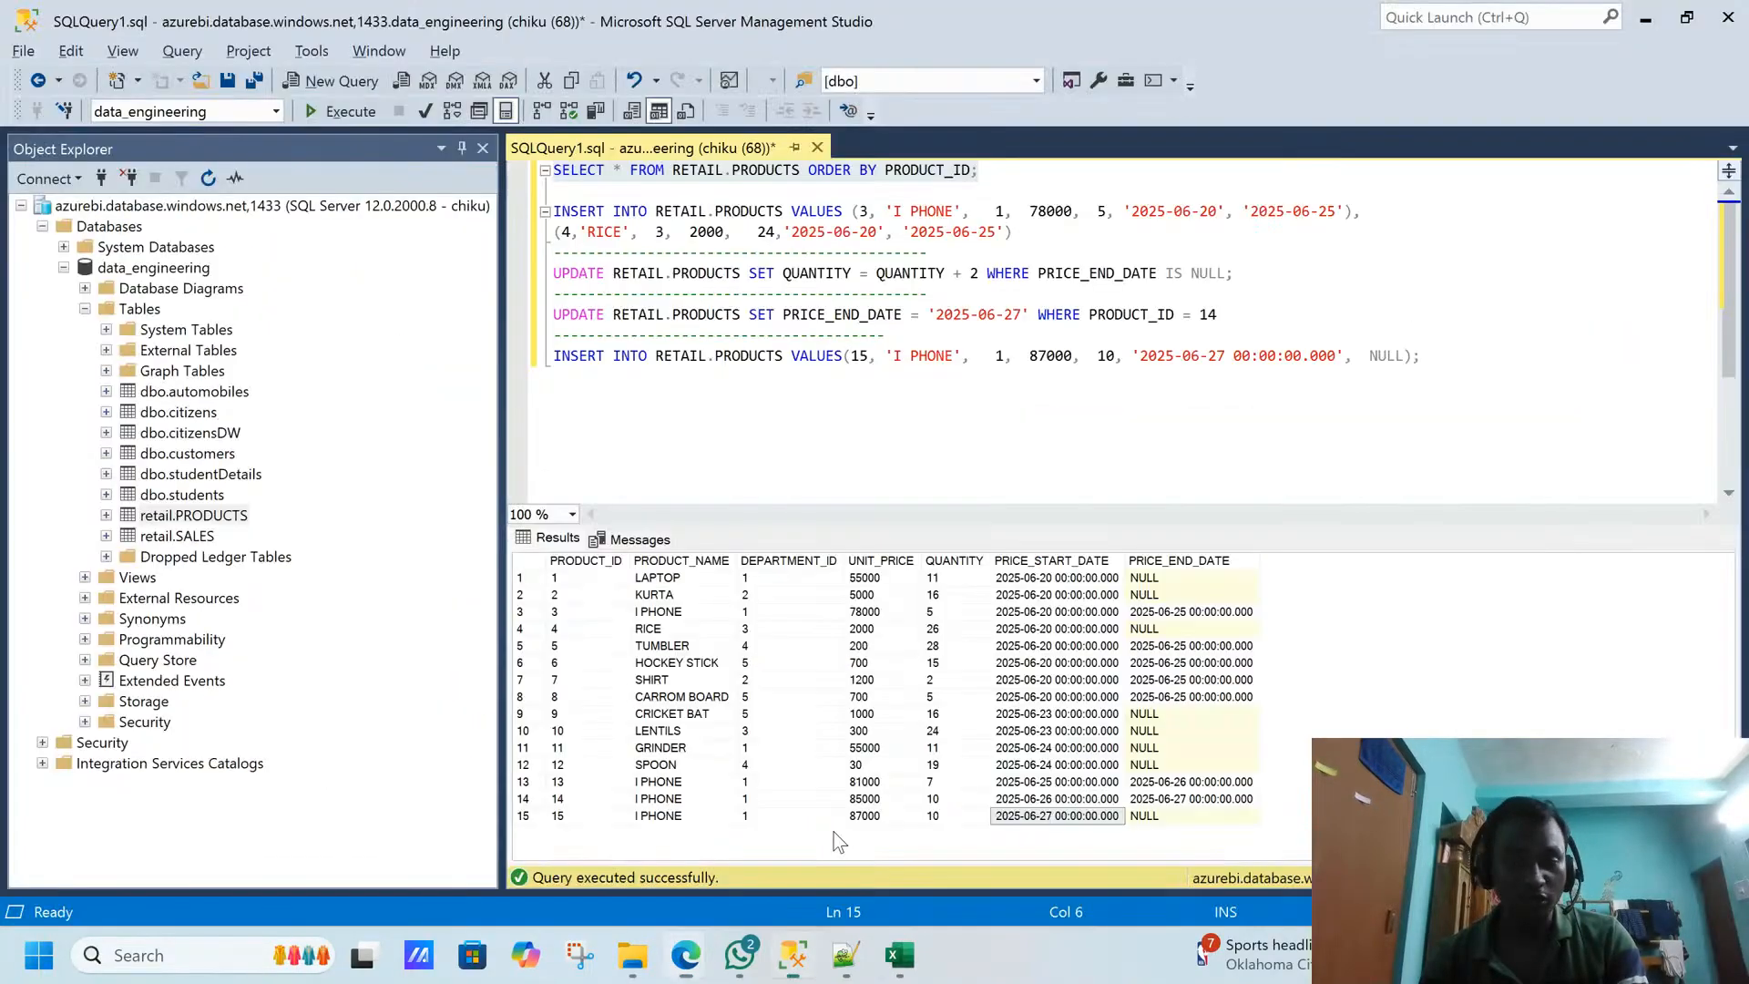
{"action": "left_click_drag", "start_coordinate": [694, 649], "coordinate": [1190, 707]}
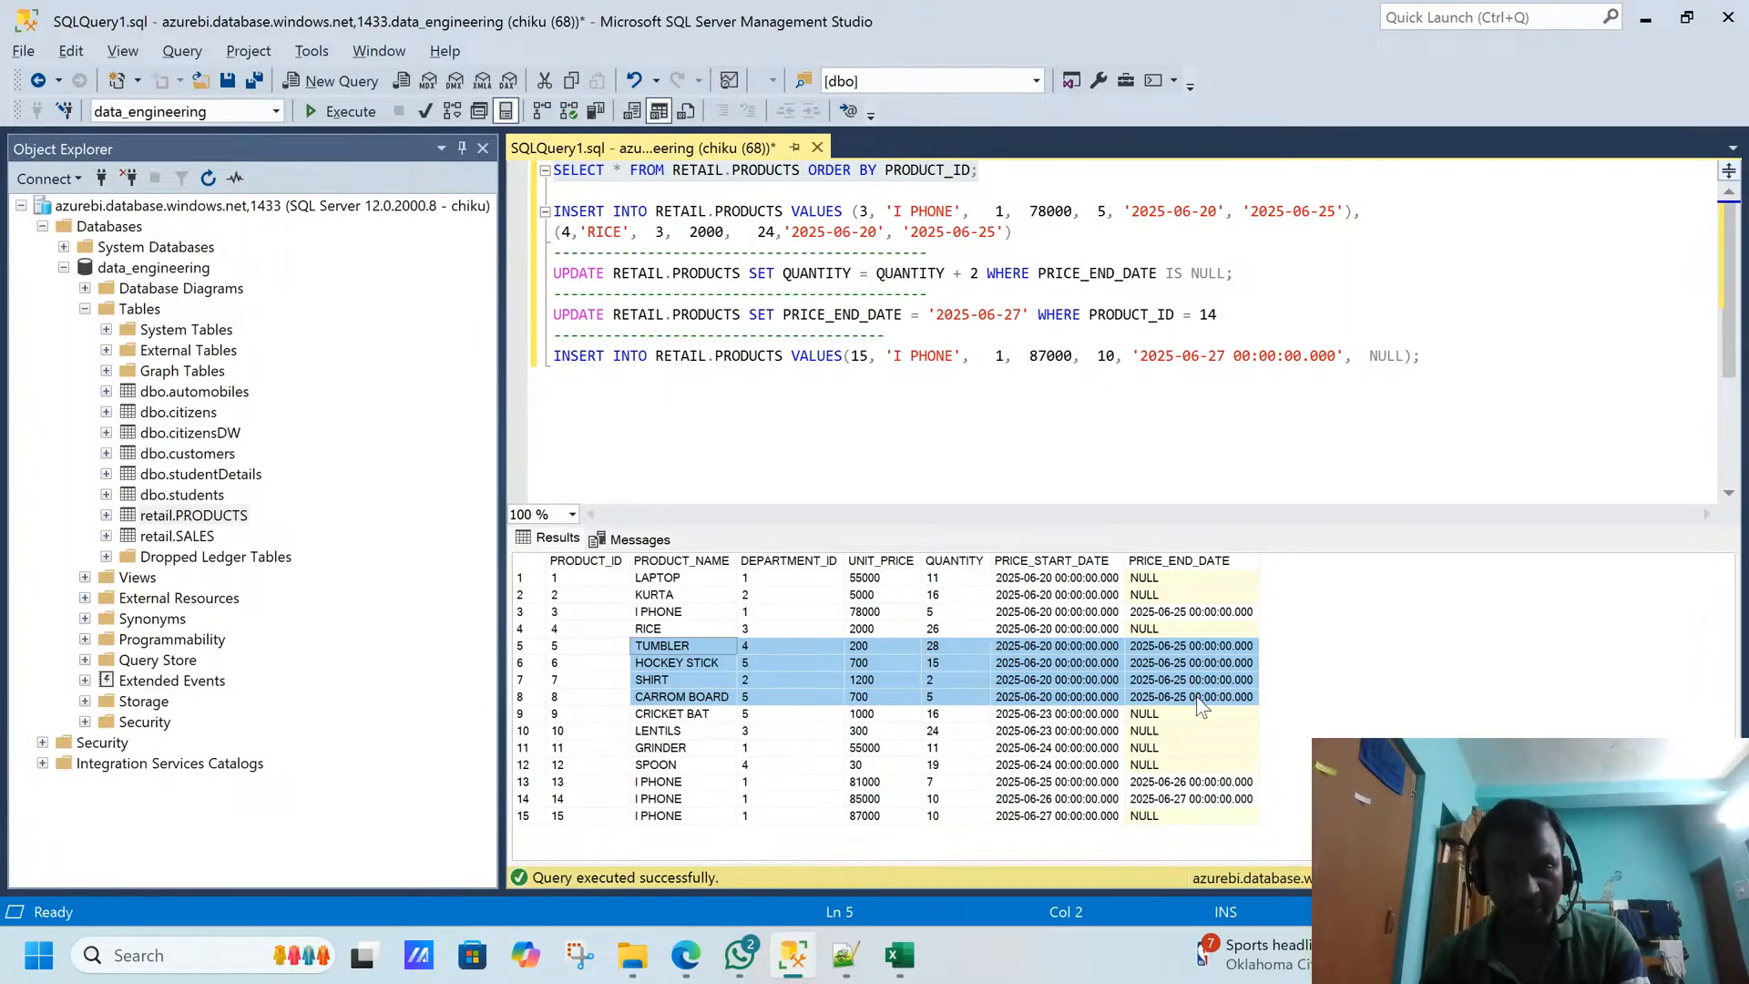
{"action": "left_click", "coordinate": [702, 647]}
{"action": "left_click_drag", "start_coordinate": [1149, 697], "coordinate": [702, 643]}
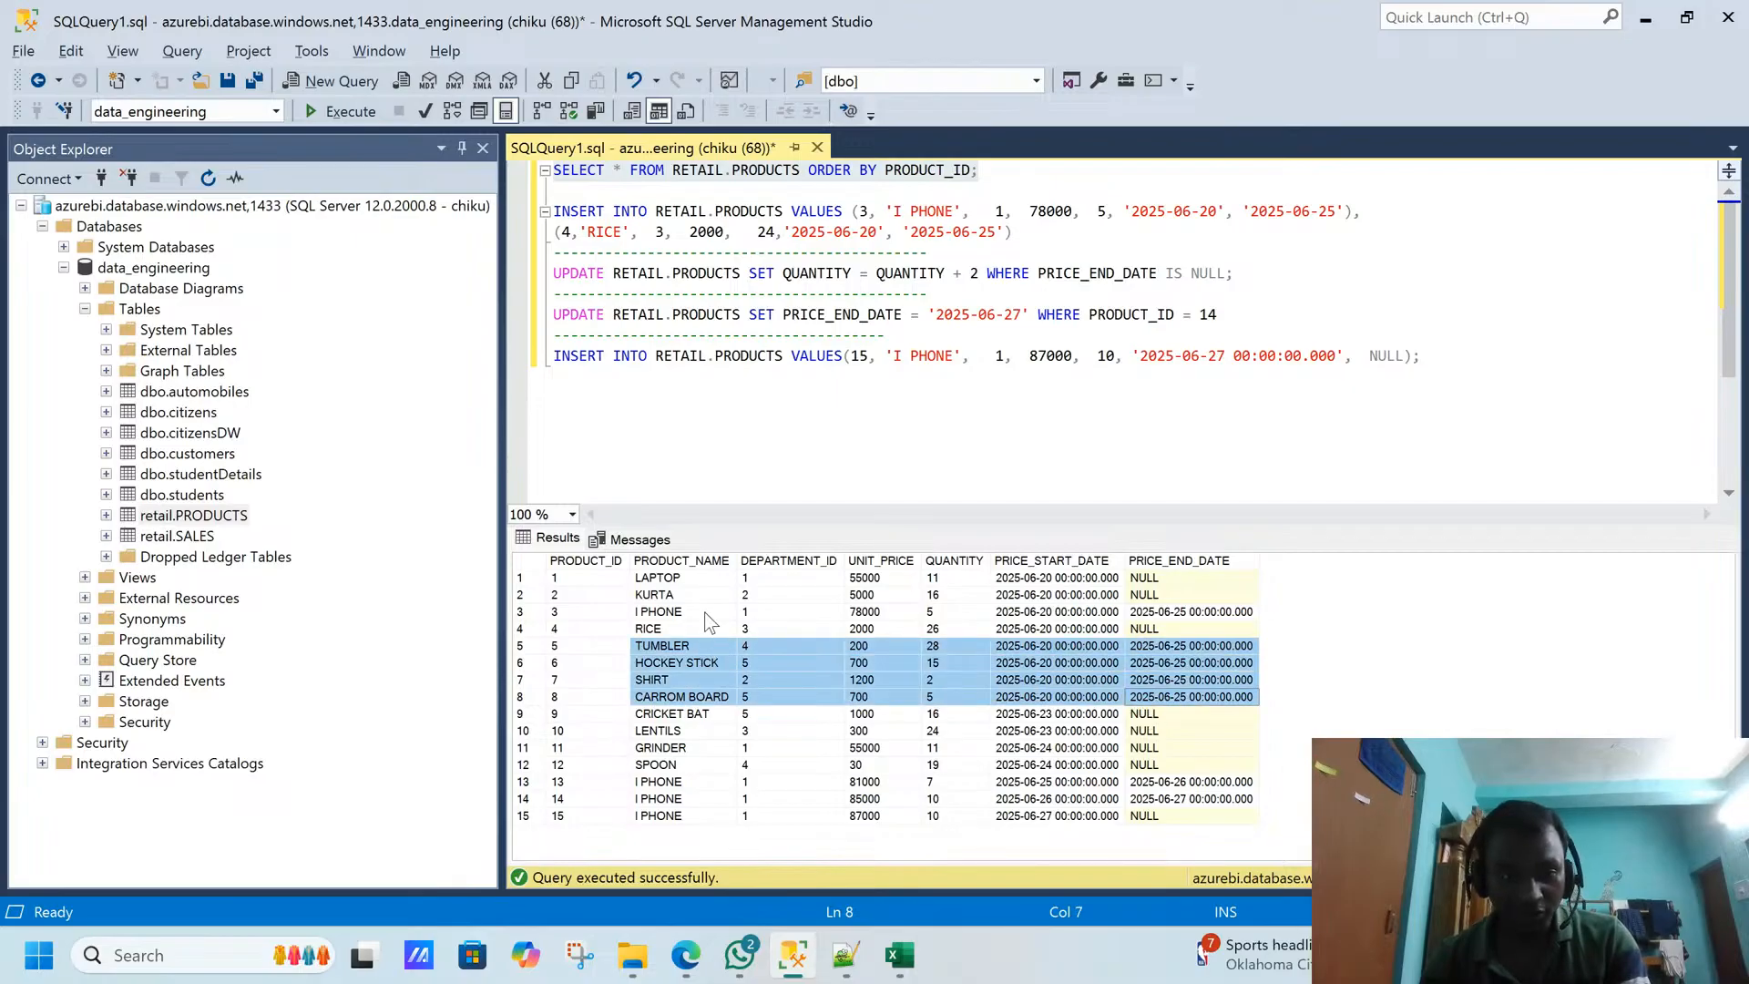
{"action": "left_click", "coordinate": [704, 610]}
{"action": "left_click", "coordinate": [1141, 614]}
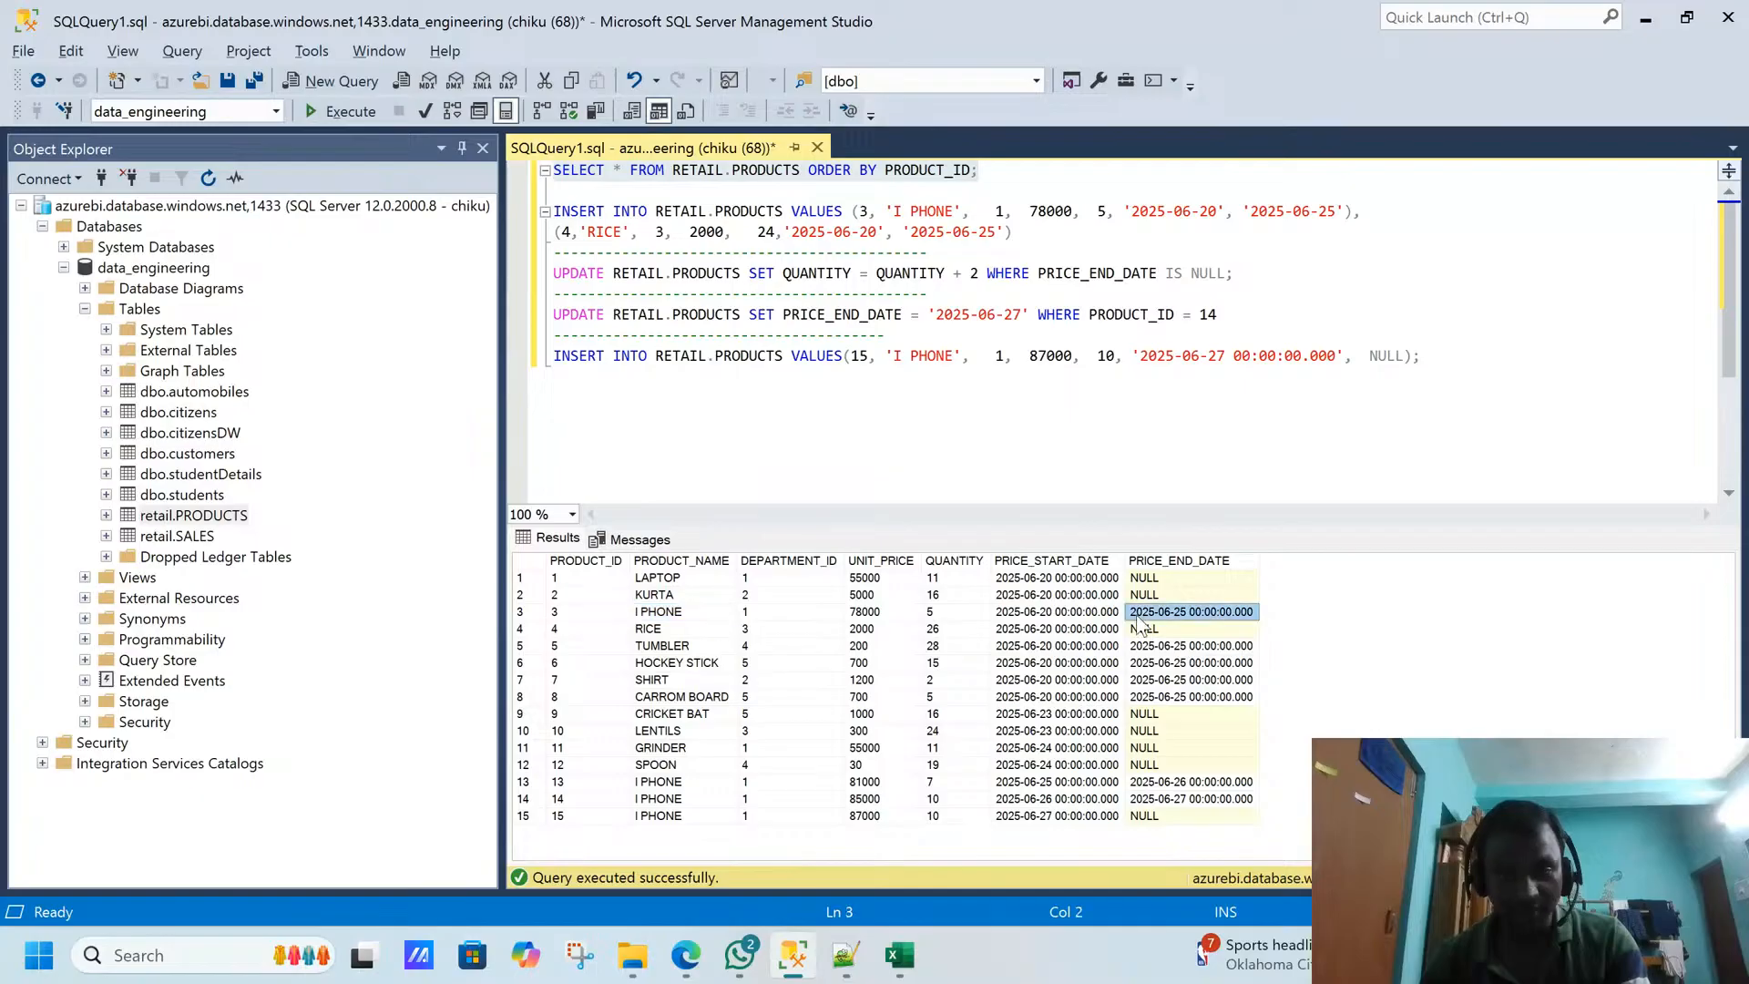
{"action": "key", "text": "alt+Tab"}
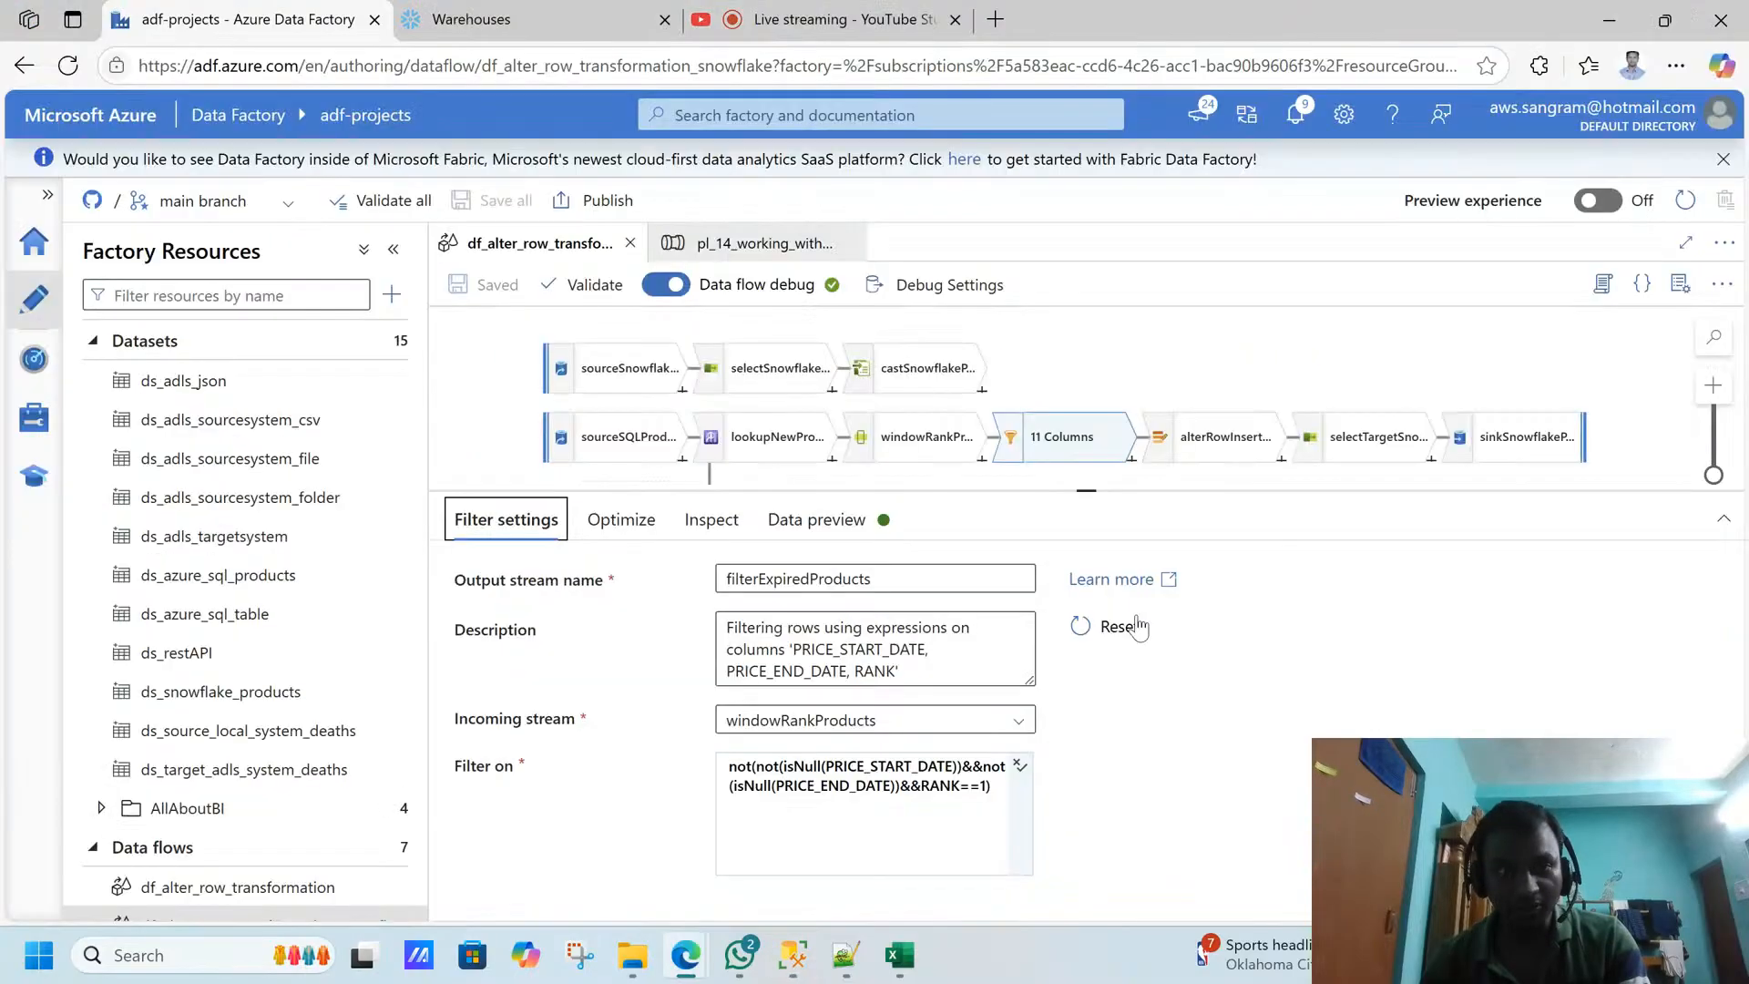
- Switch to Snowflake and list the tables in the CLICKSTREAM database's STREAM schema
{"action": "left_click", "coordinate": [576, 20]}
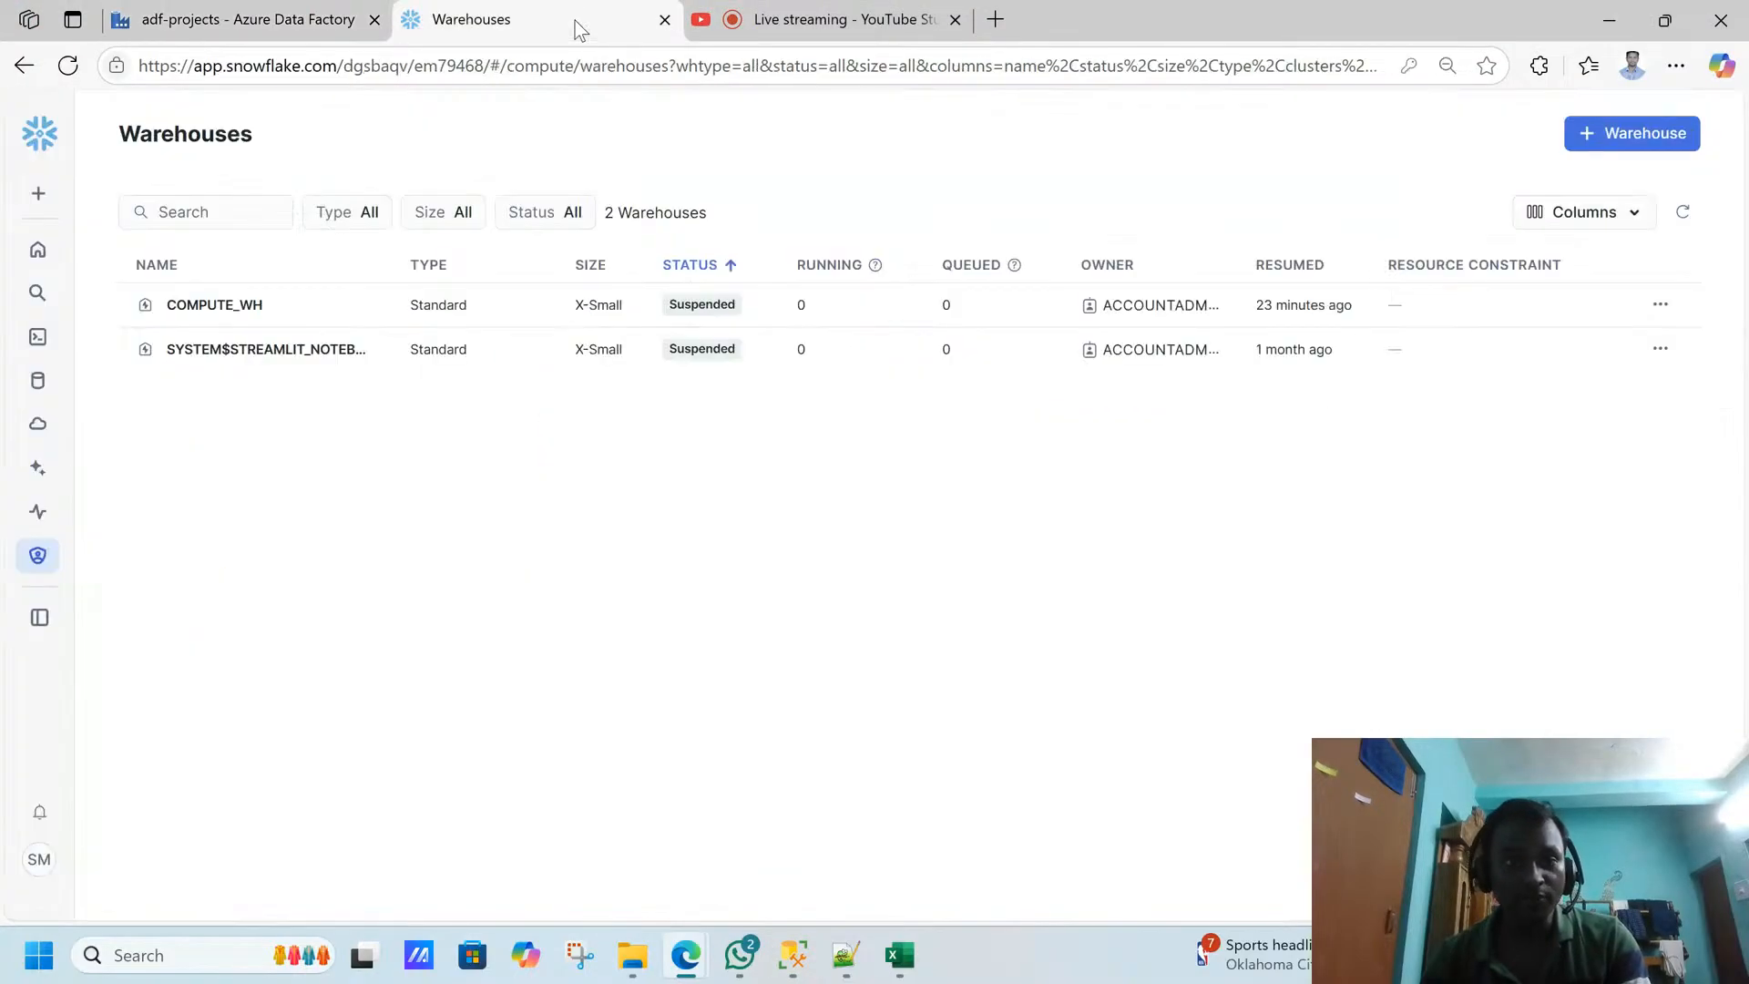
{"action": "mouse_move", "coordinate": [32, 399]}
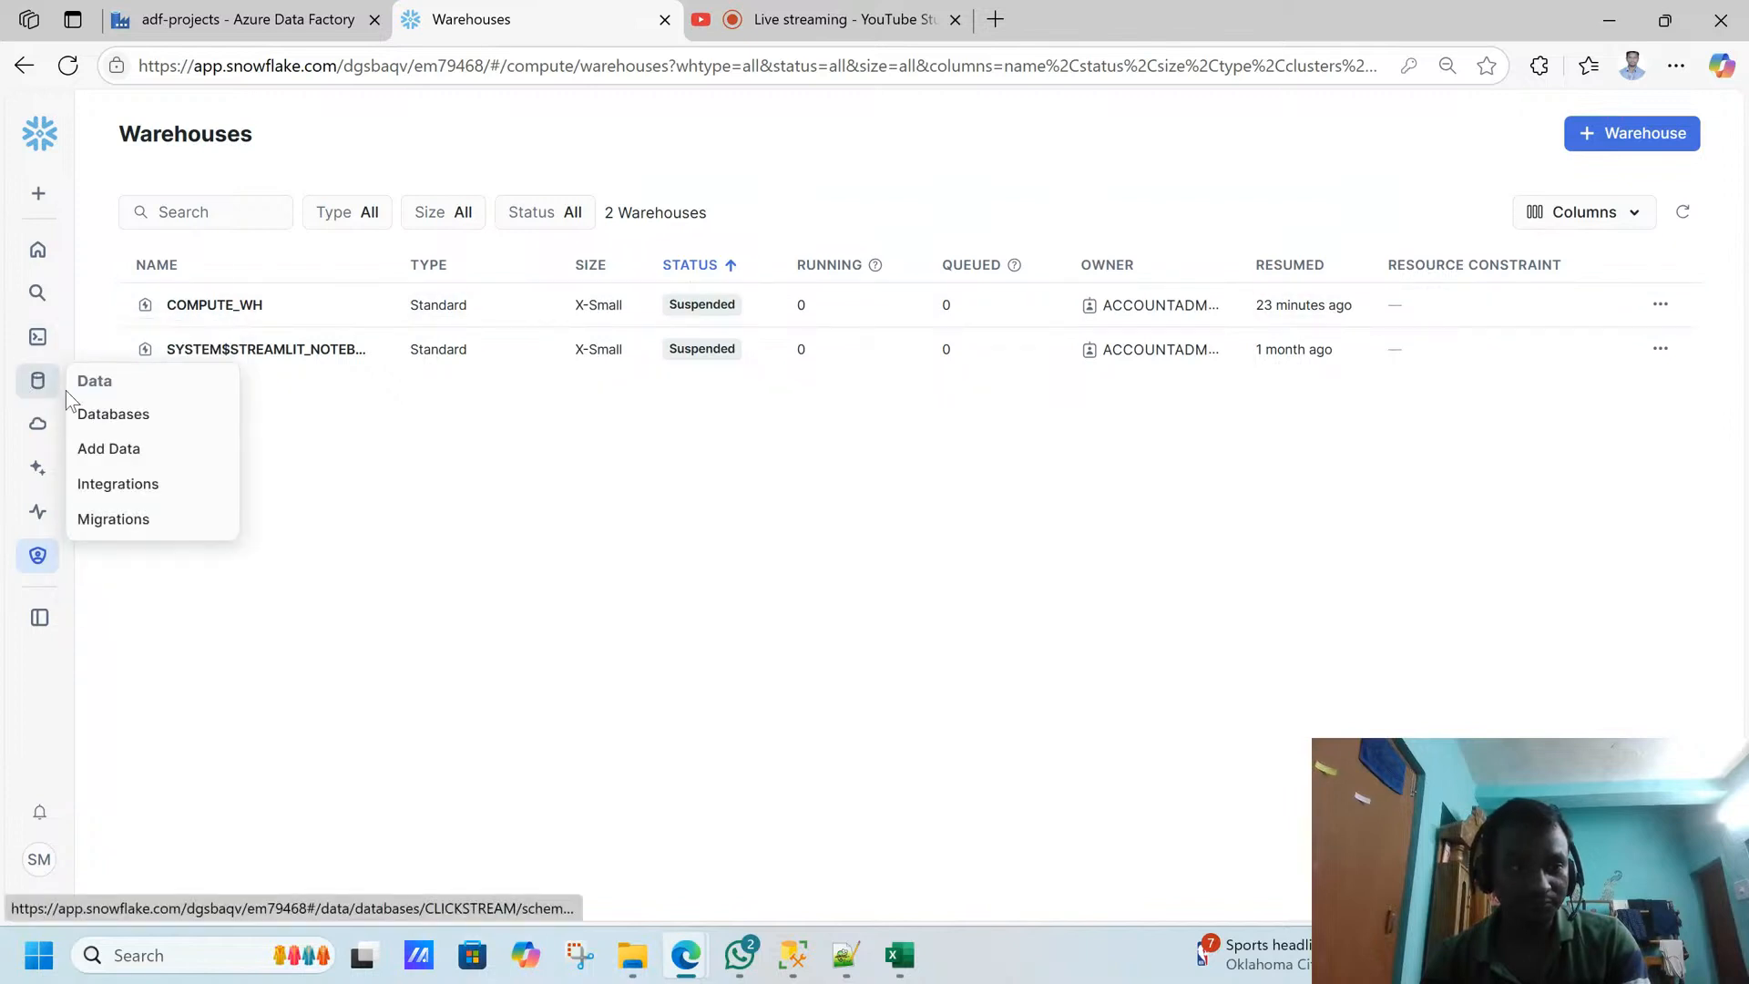
{"action": "left_click", "coordinate": [87, 424]}
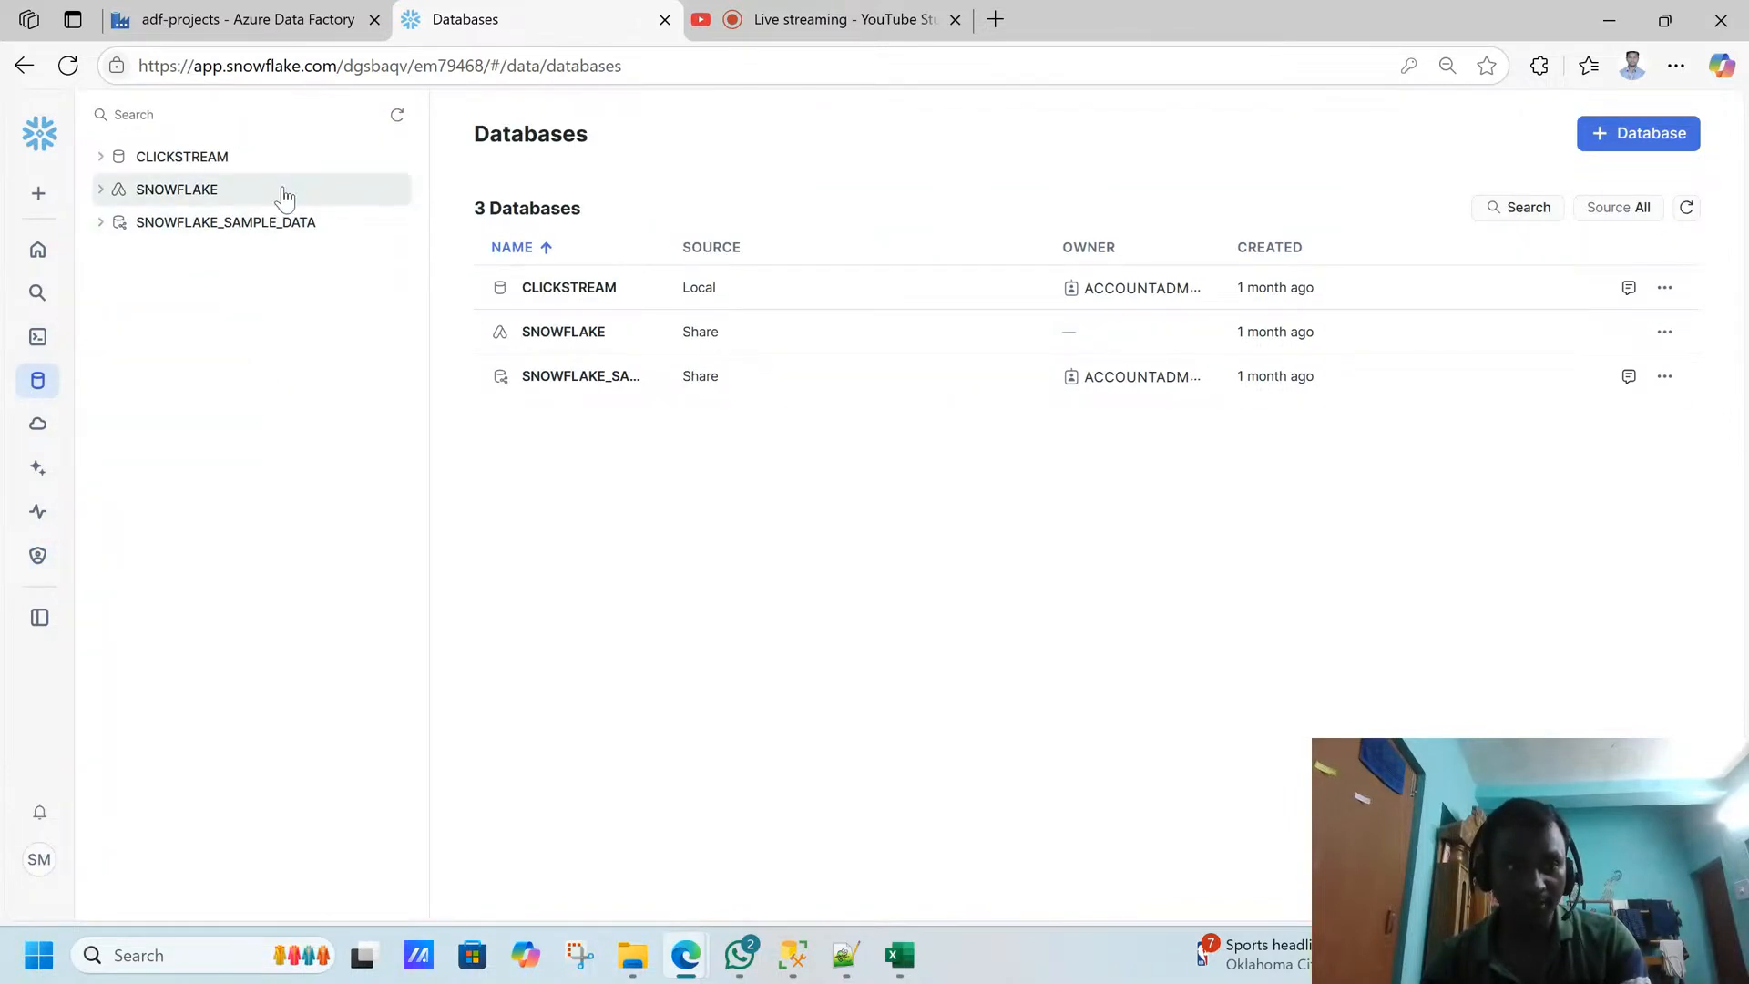
{"action": "left_click", "coordinate": [260, 160]}
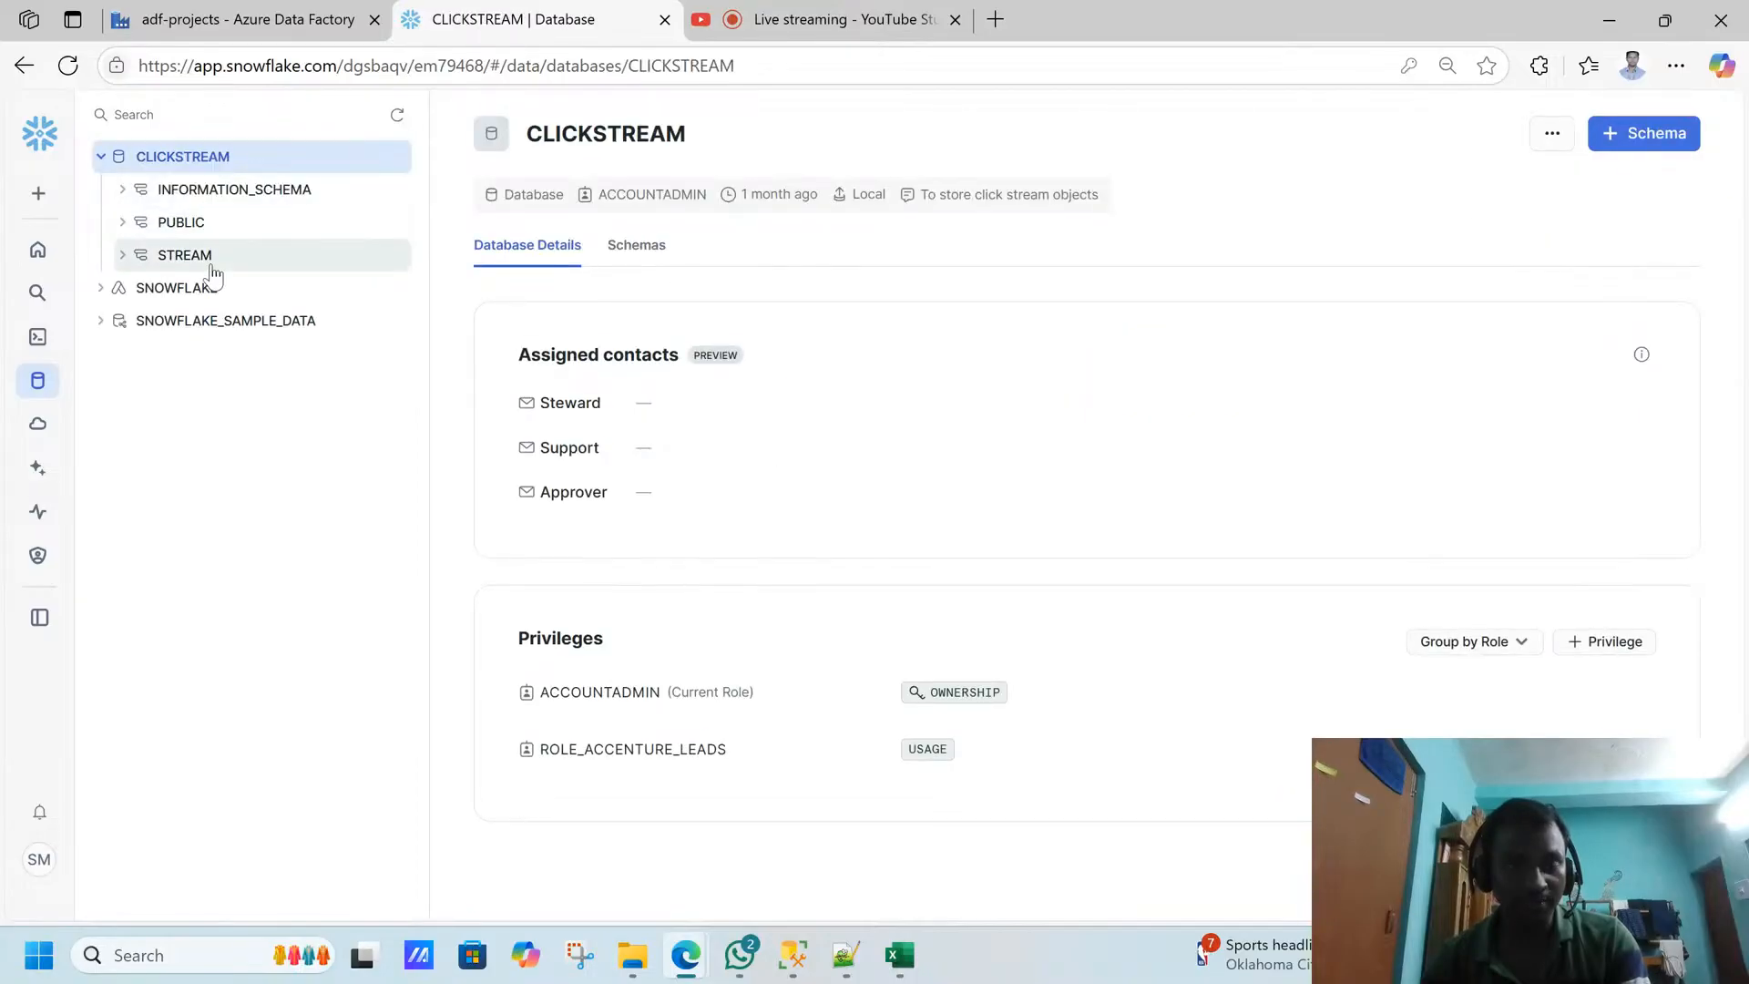
{"action": "key", "text": "ctrl+shift+Tab"}
{"action": "key", "text": "ctrl+Tab"}
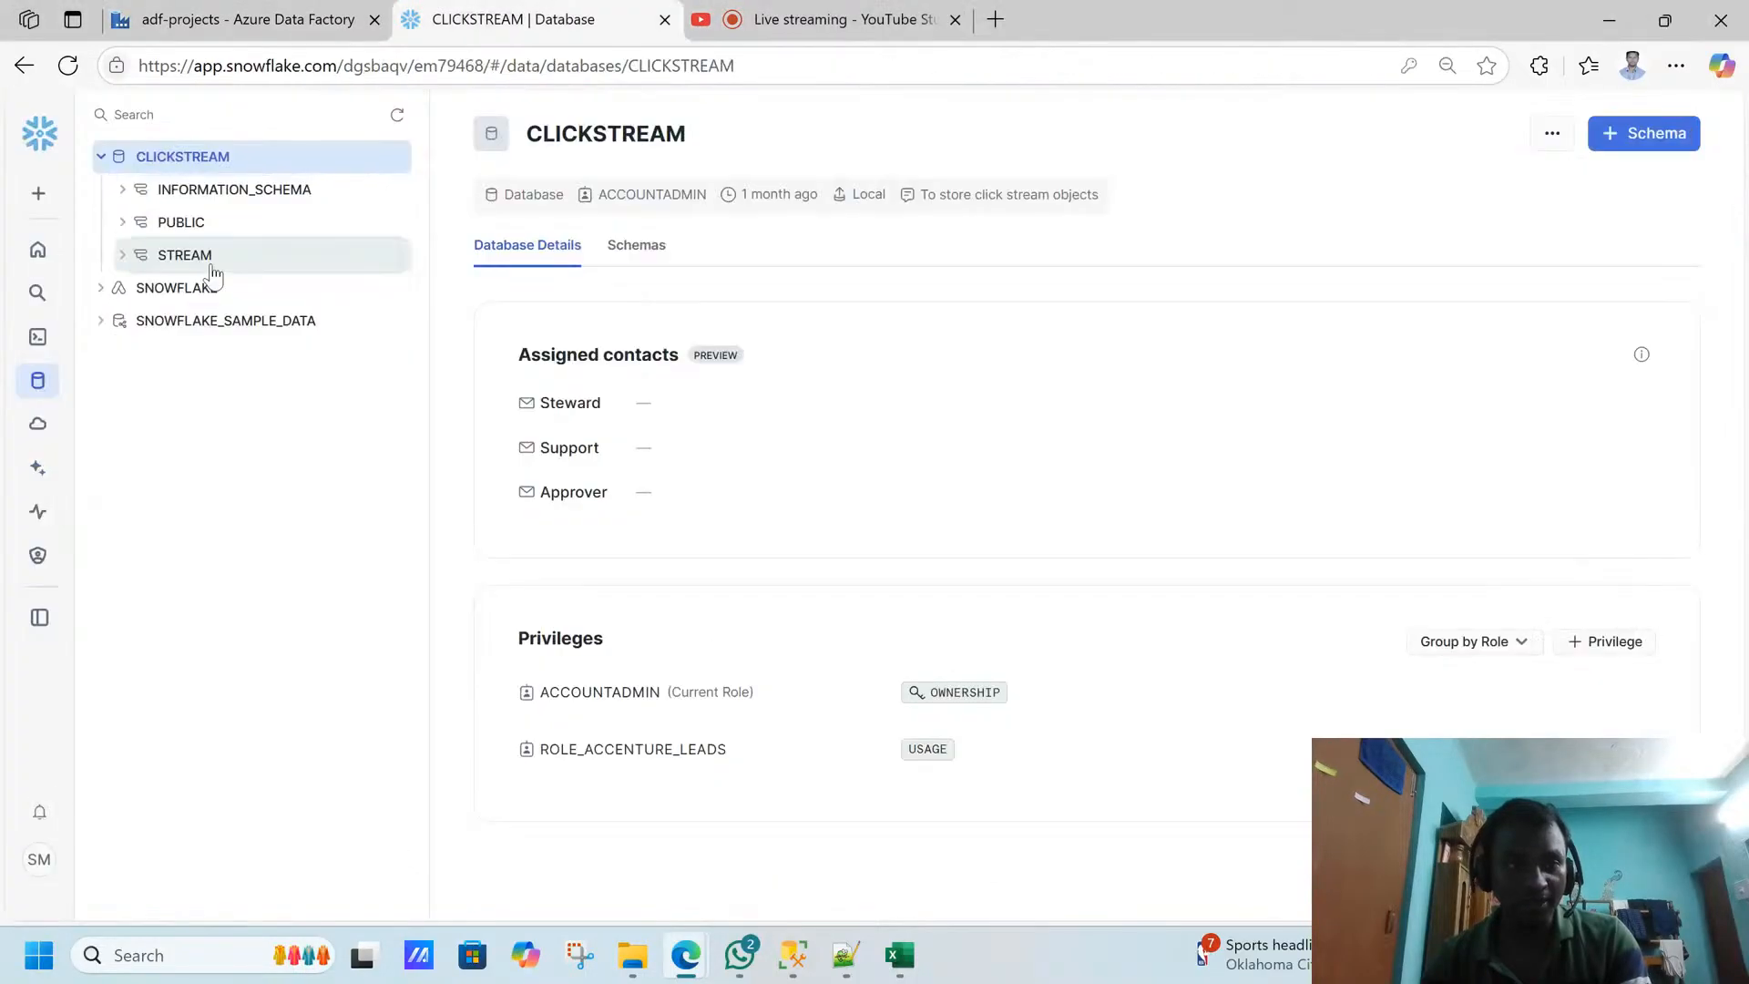
{"action": "left_click", "coordinate": [208, 259]}
{"action": "left_click", "coordinate": [208, 291]}
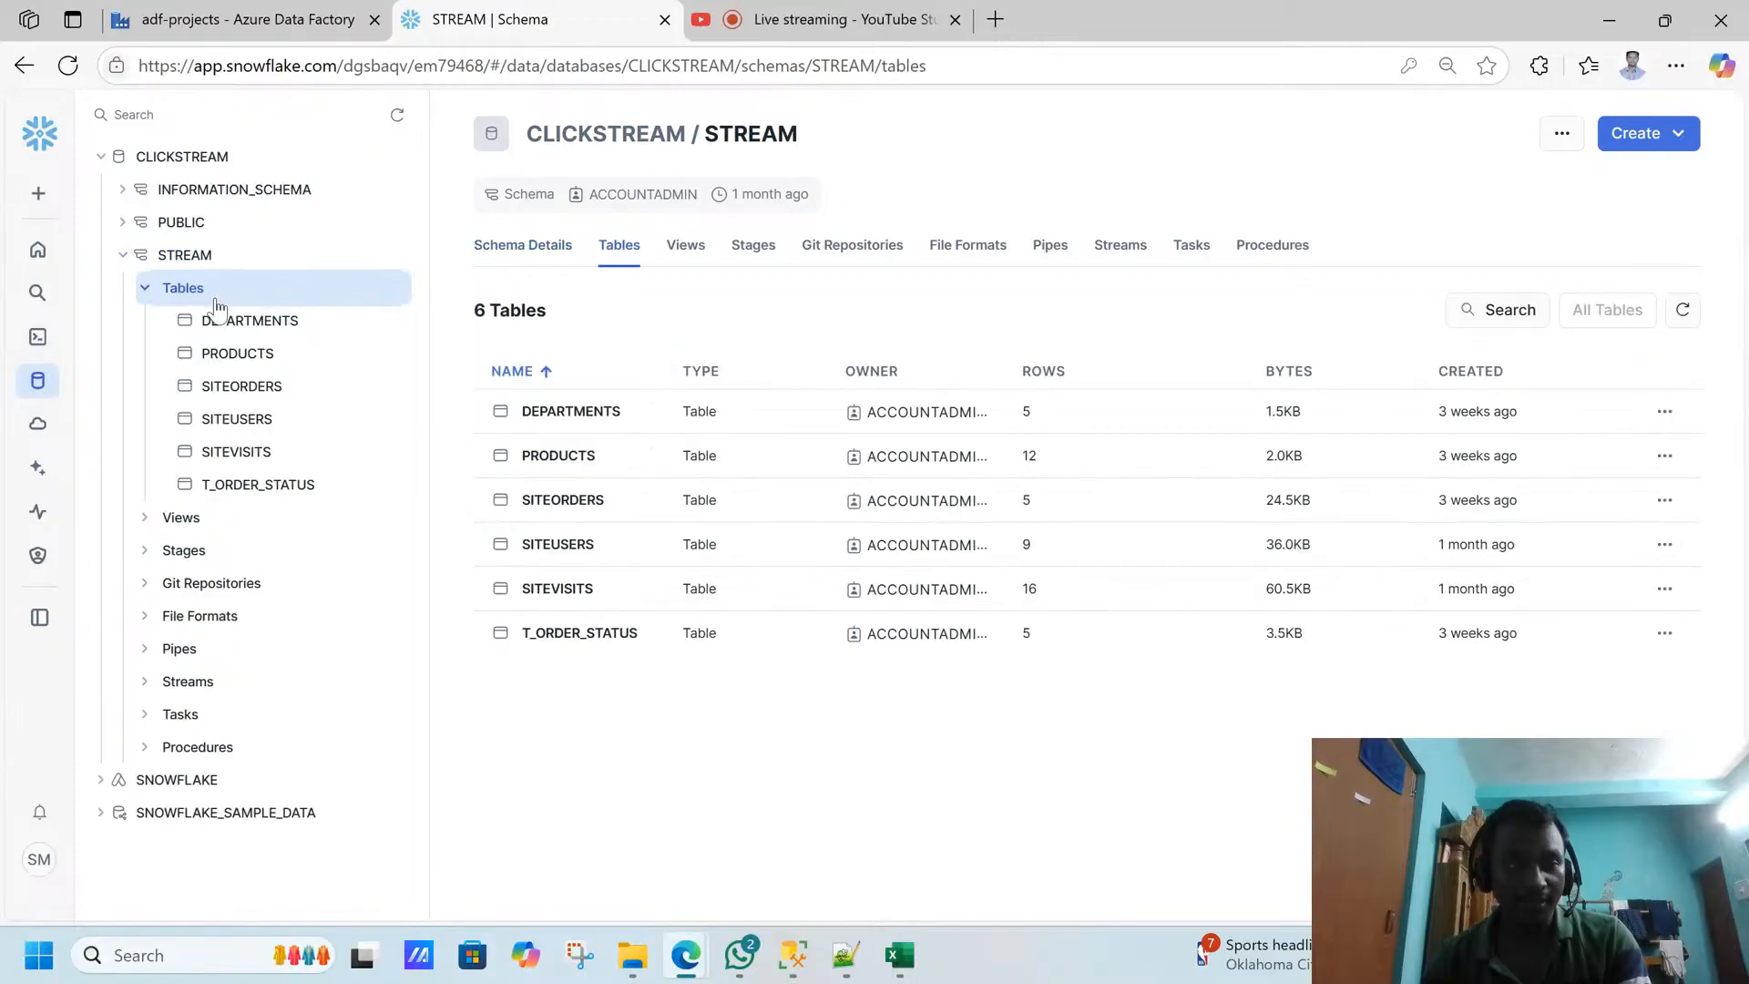
- Open the PRODUCTS table in the STREAM schema and preview its data
{"action": "key", "text": "ctrl+shift+Tab"}
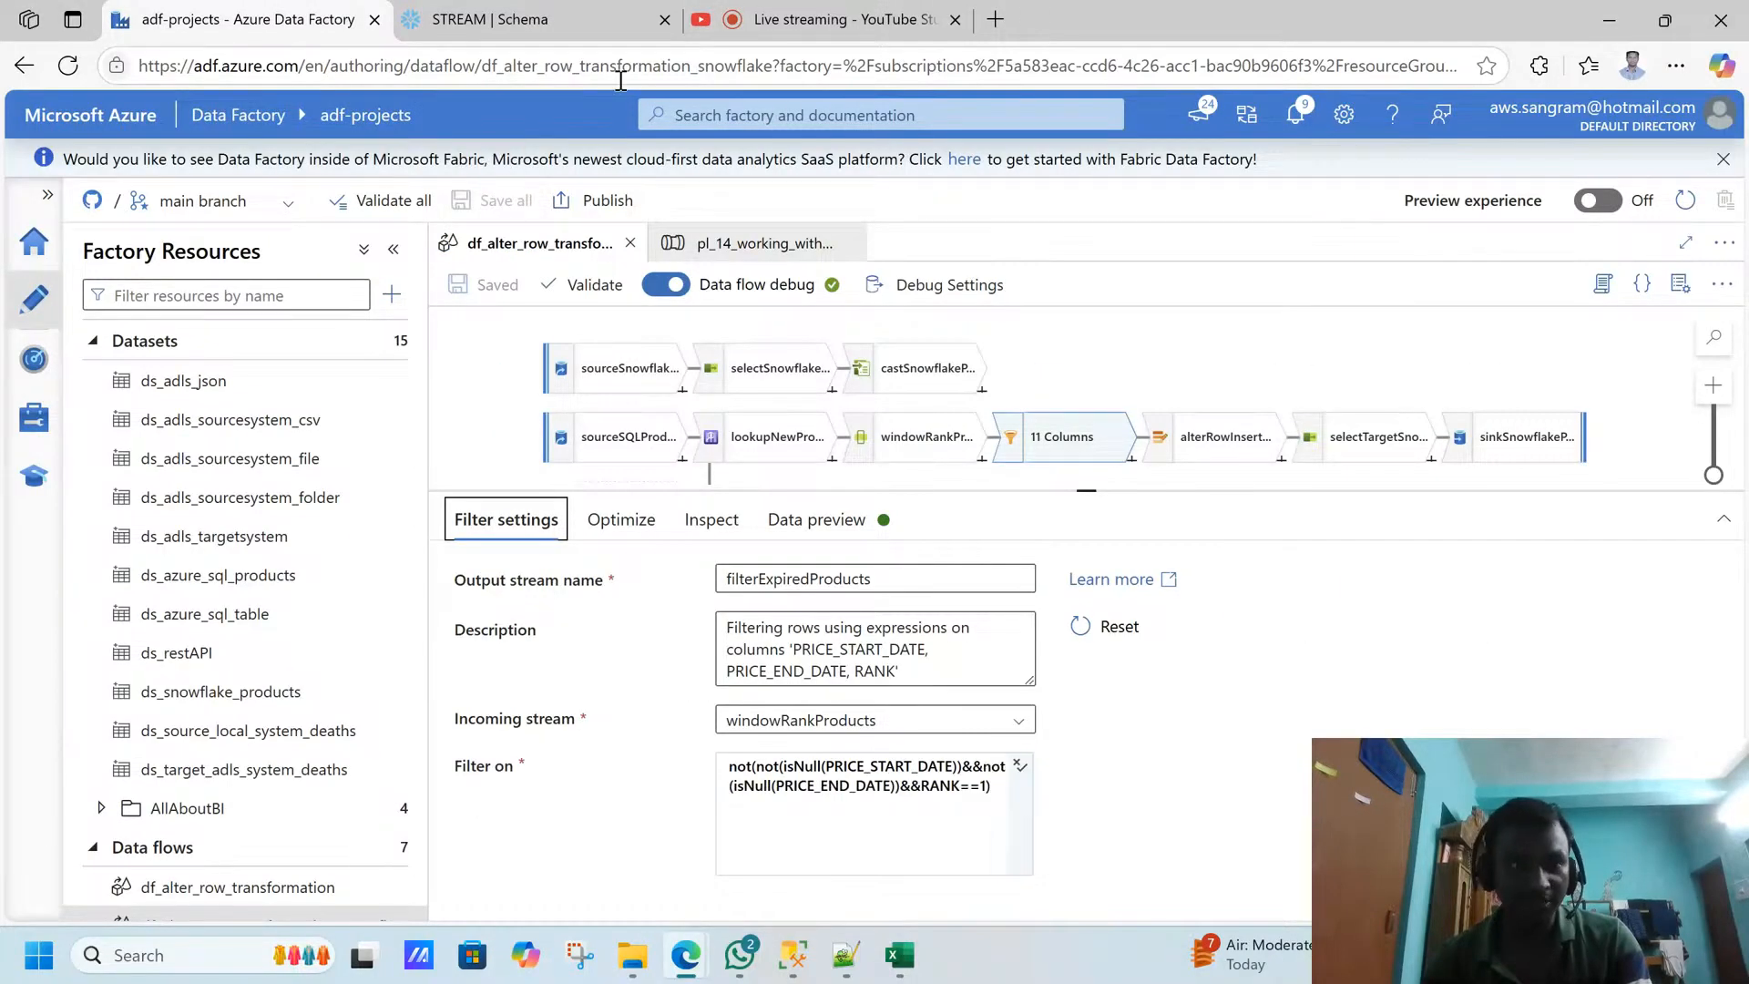
{"action": "left_click", "coordinate": [675, 9]}
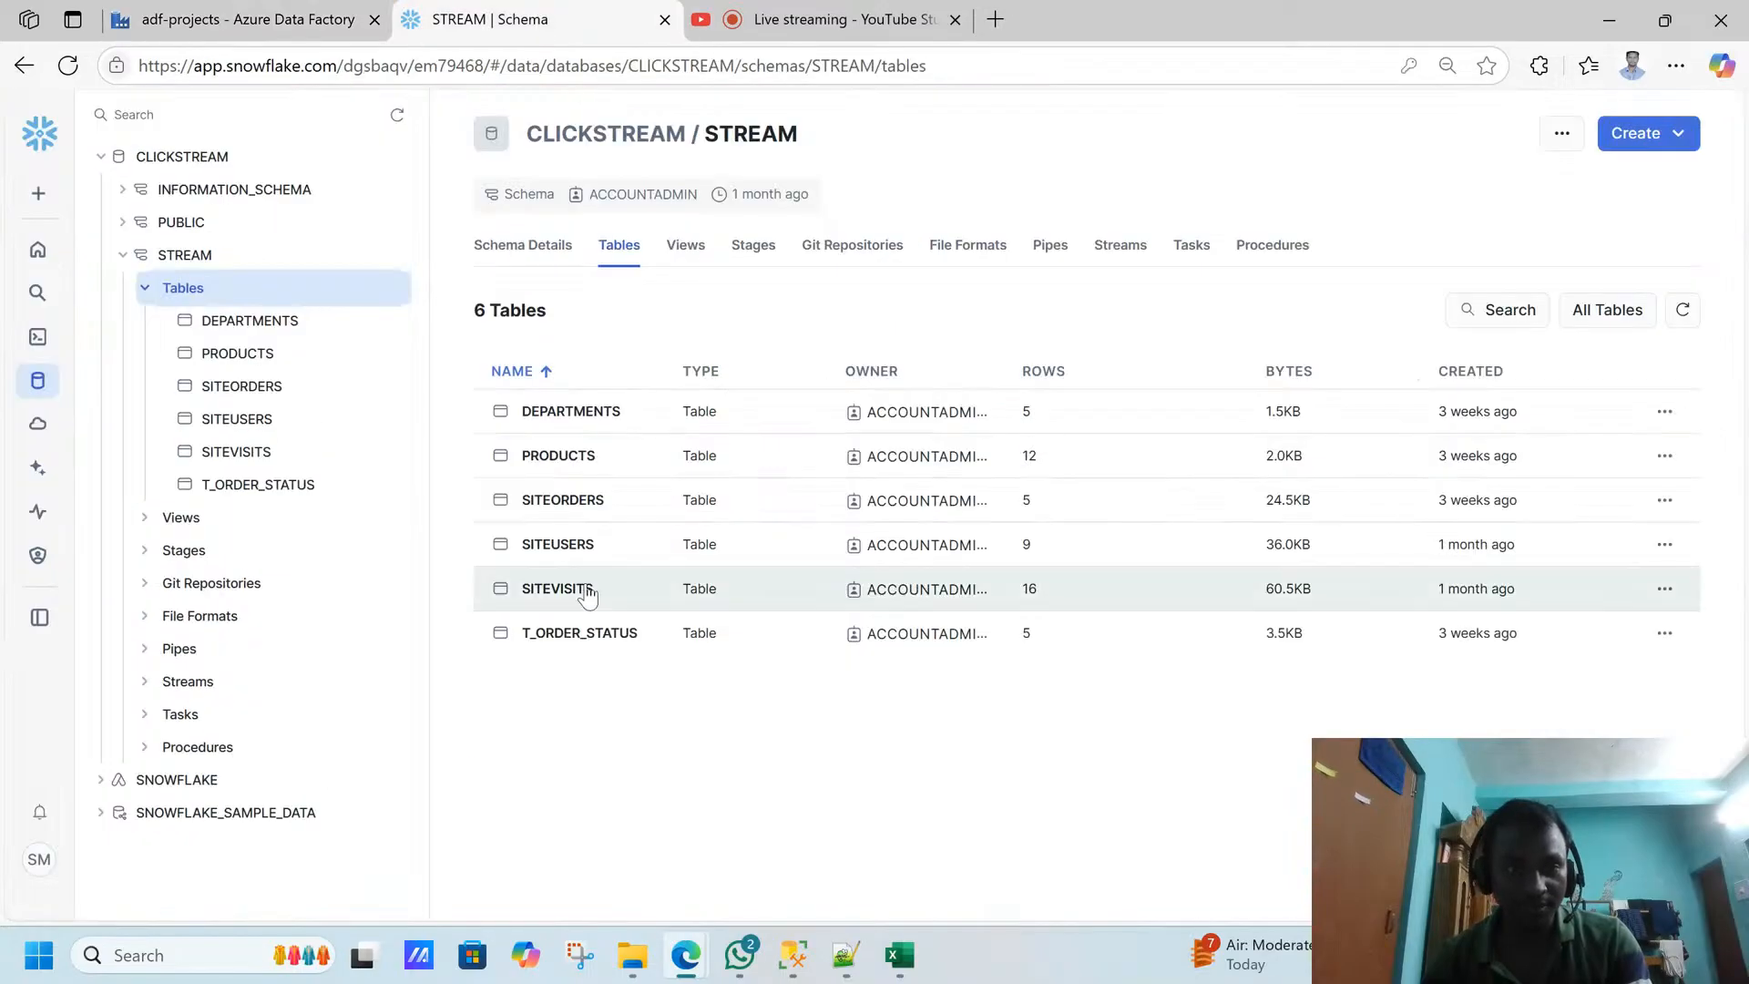
{"action": "left_click", "coordinate": [567, 470]}
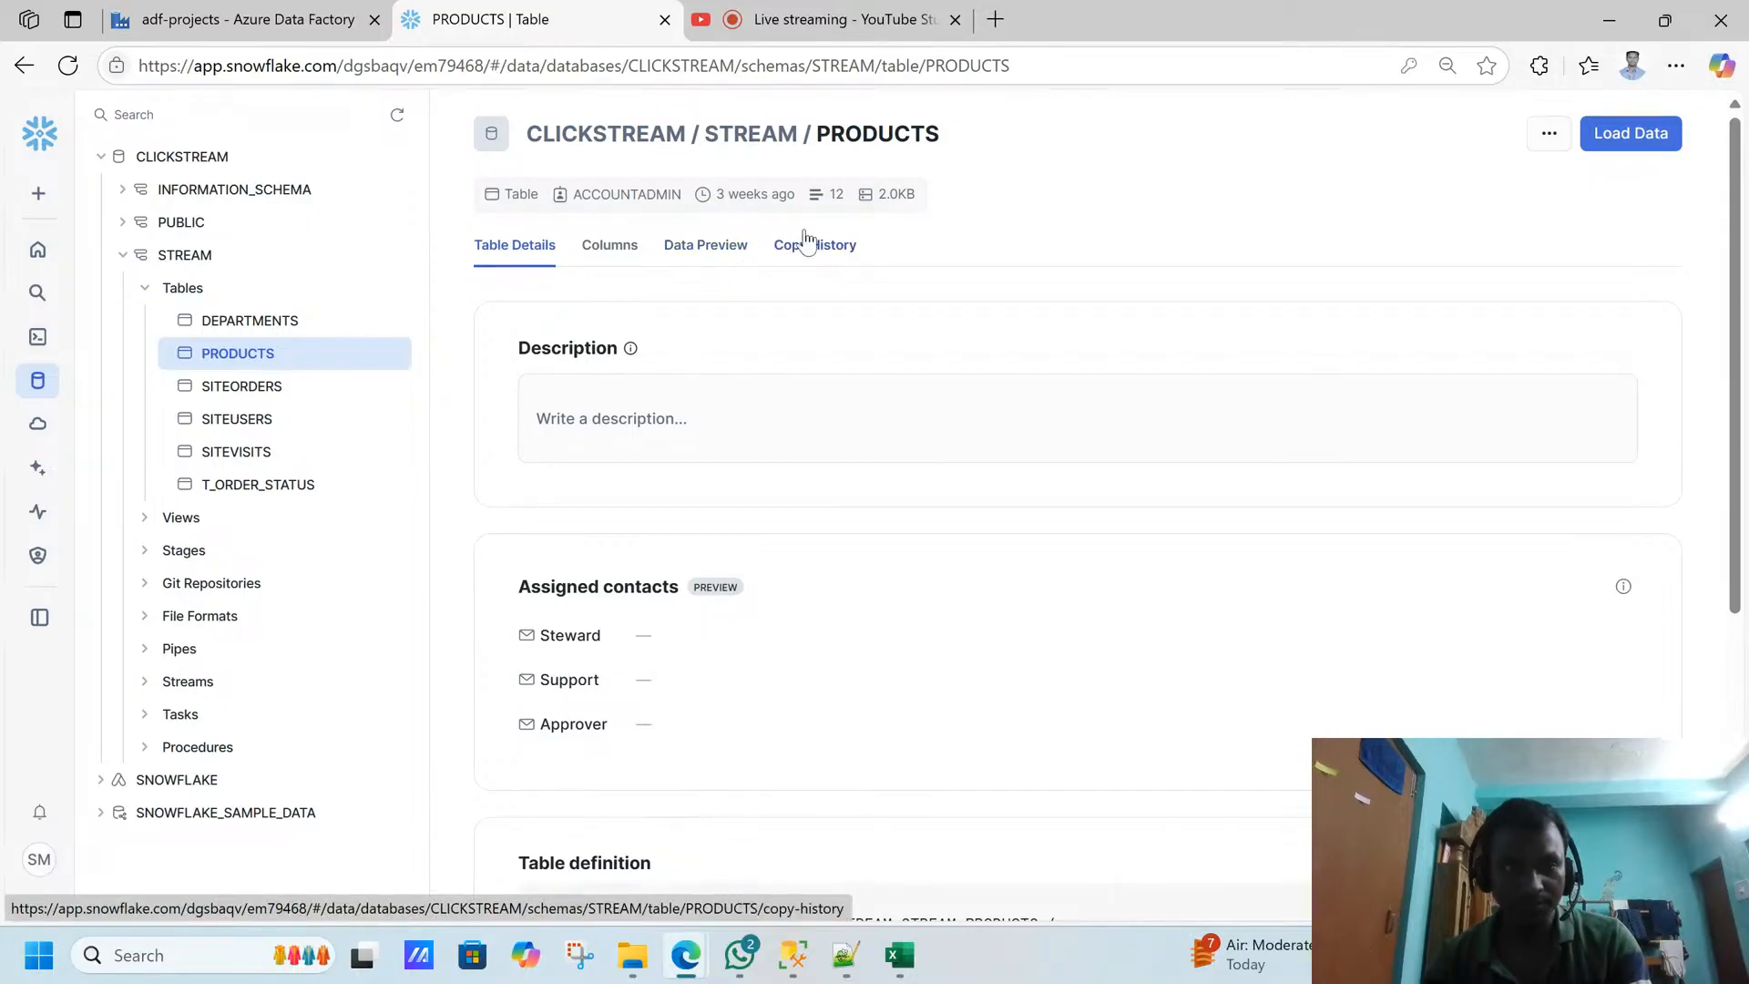
{"action": "left_click", "coordinate": [716, 259]}
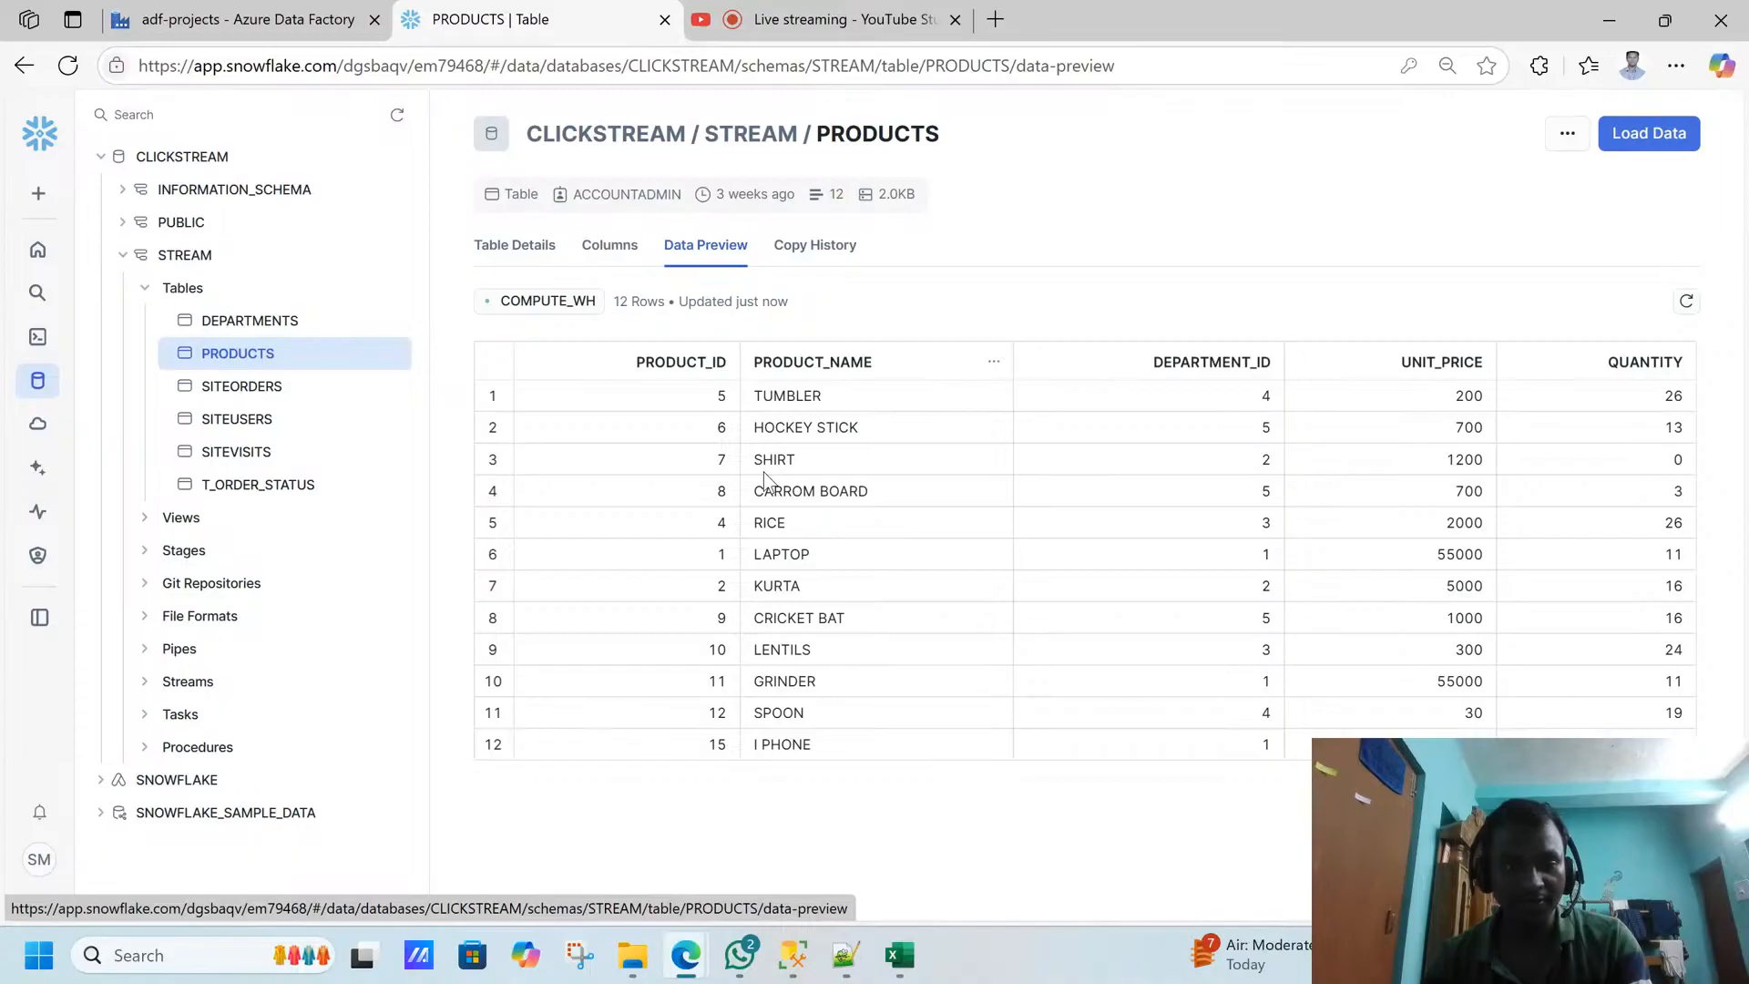
- Compare the TUMBLER to CARROM BOARD rows in SQL Server Management Studio with the Snowflake PRODUCTS preview
{"action": "left_click", "coordinate": [793, 954]}
{"action": "left_click_drag", "start_coordinate": [681, 646], "coordinate": [1169, 704]}
{"action": "key", "text": "alt+Tab"}
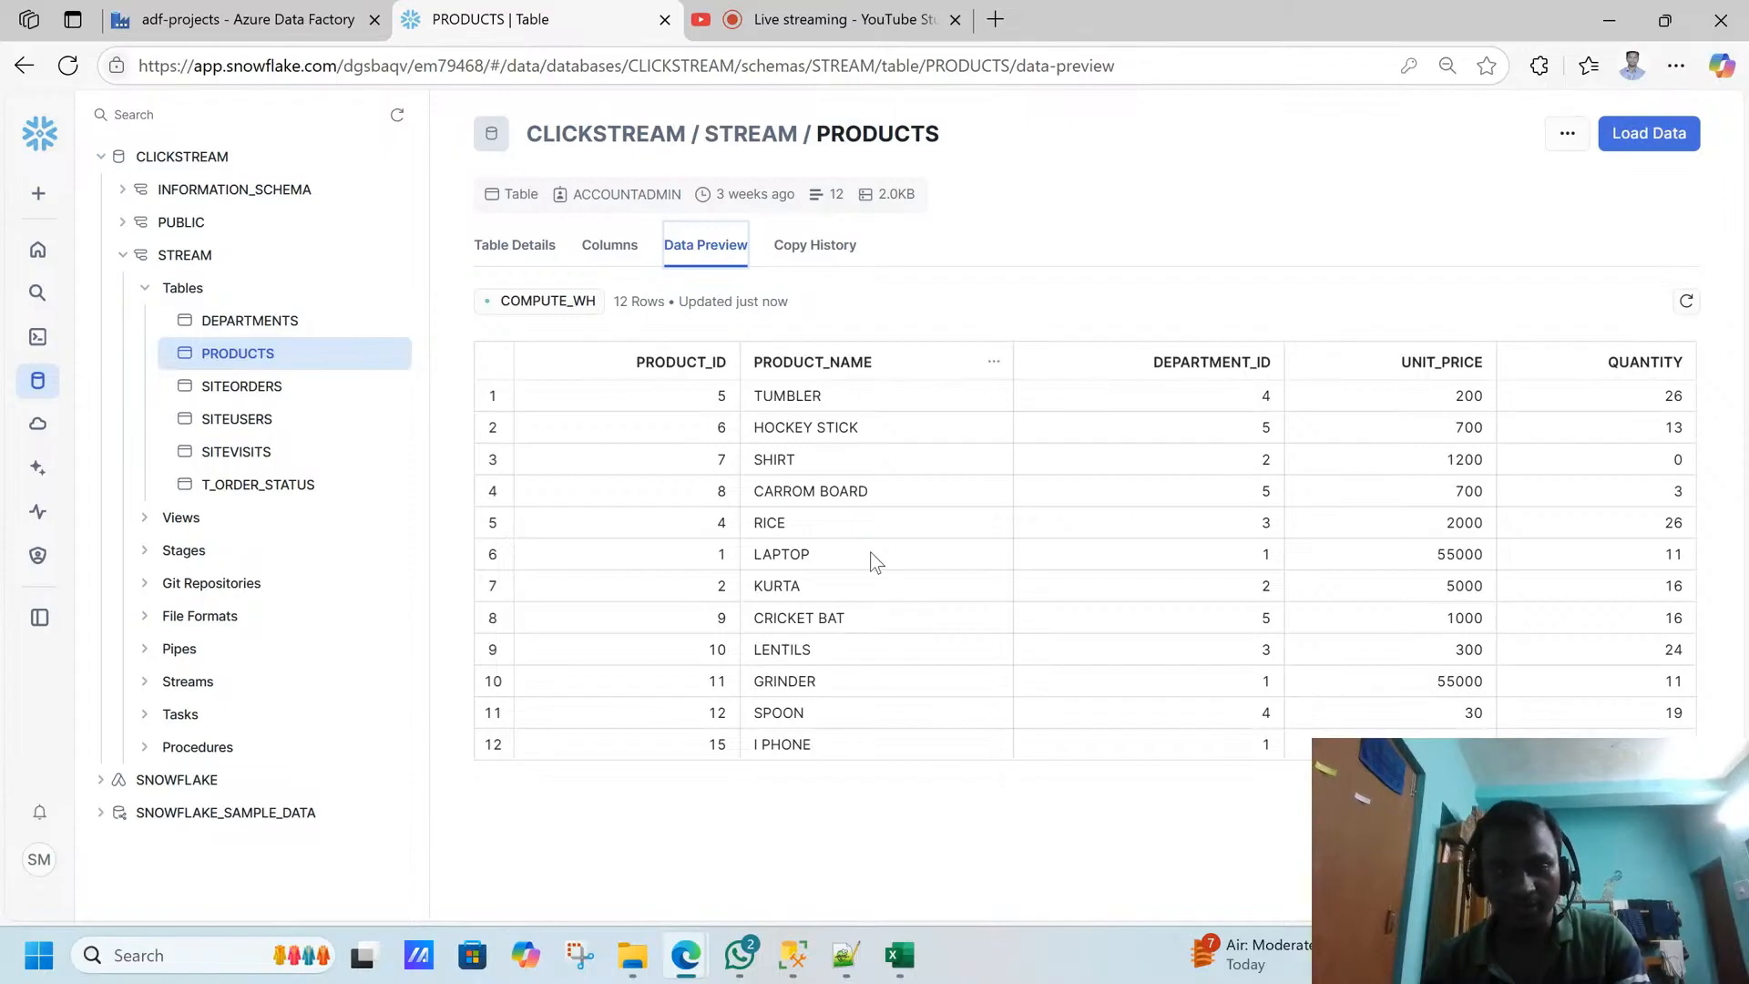
{"action": "key", "text": "alt+Tab"}
{"action": "key", "text": "alt+Tab"}
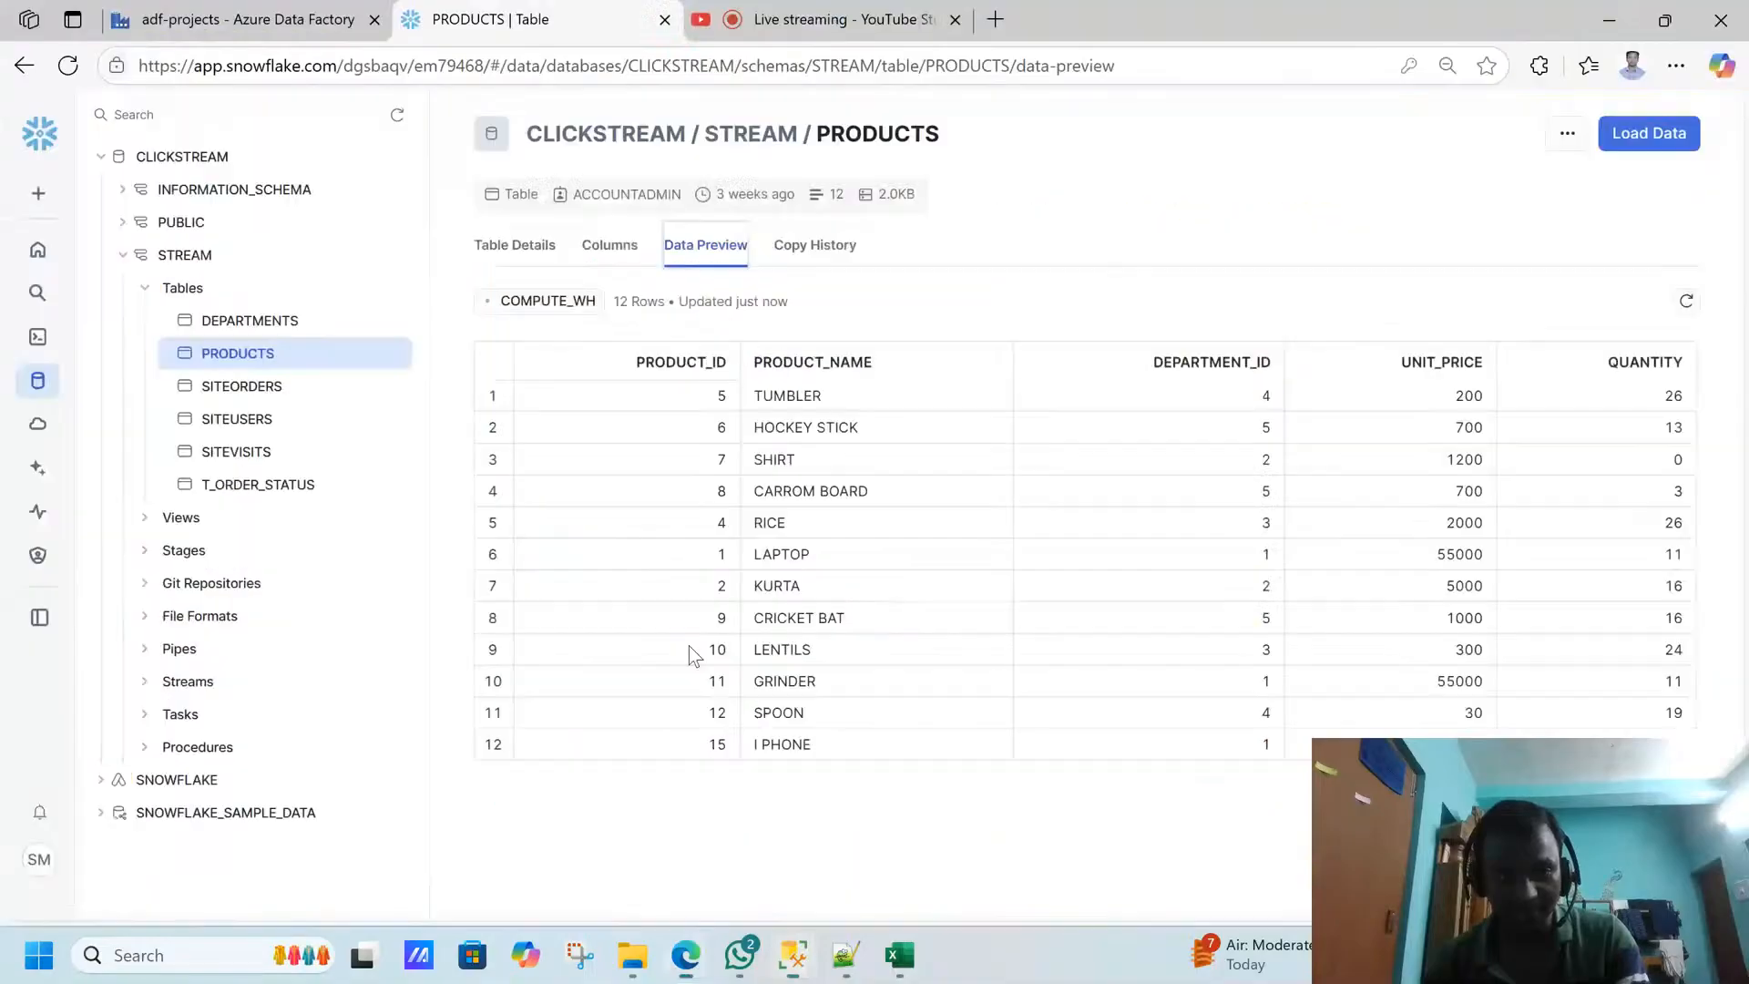
- Sort the Snowflake PRODUCTS preview by PRODUCT_ID ascending and compare it with the SQL Server rows
{"action": "left_click", "coordinate": [535, 363]}
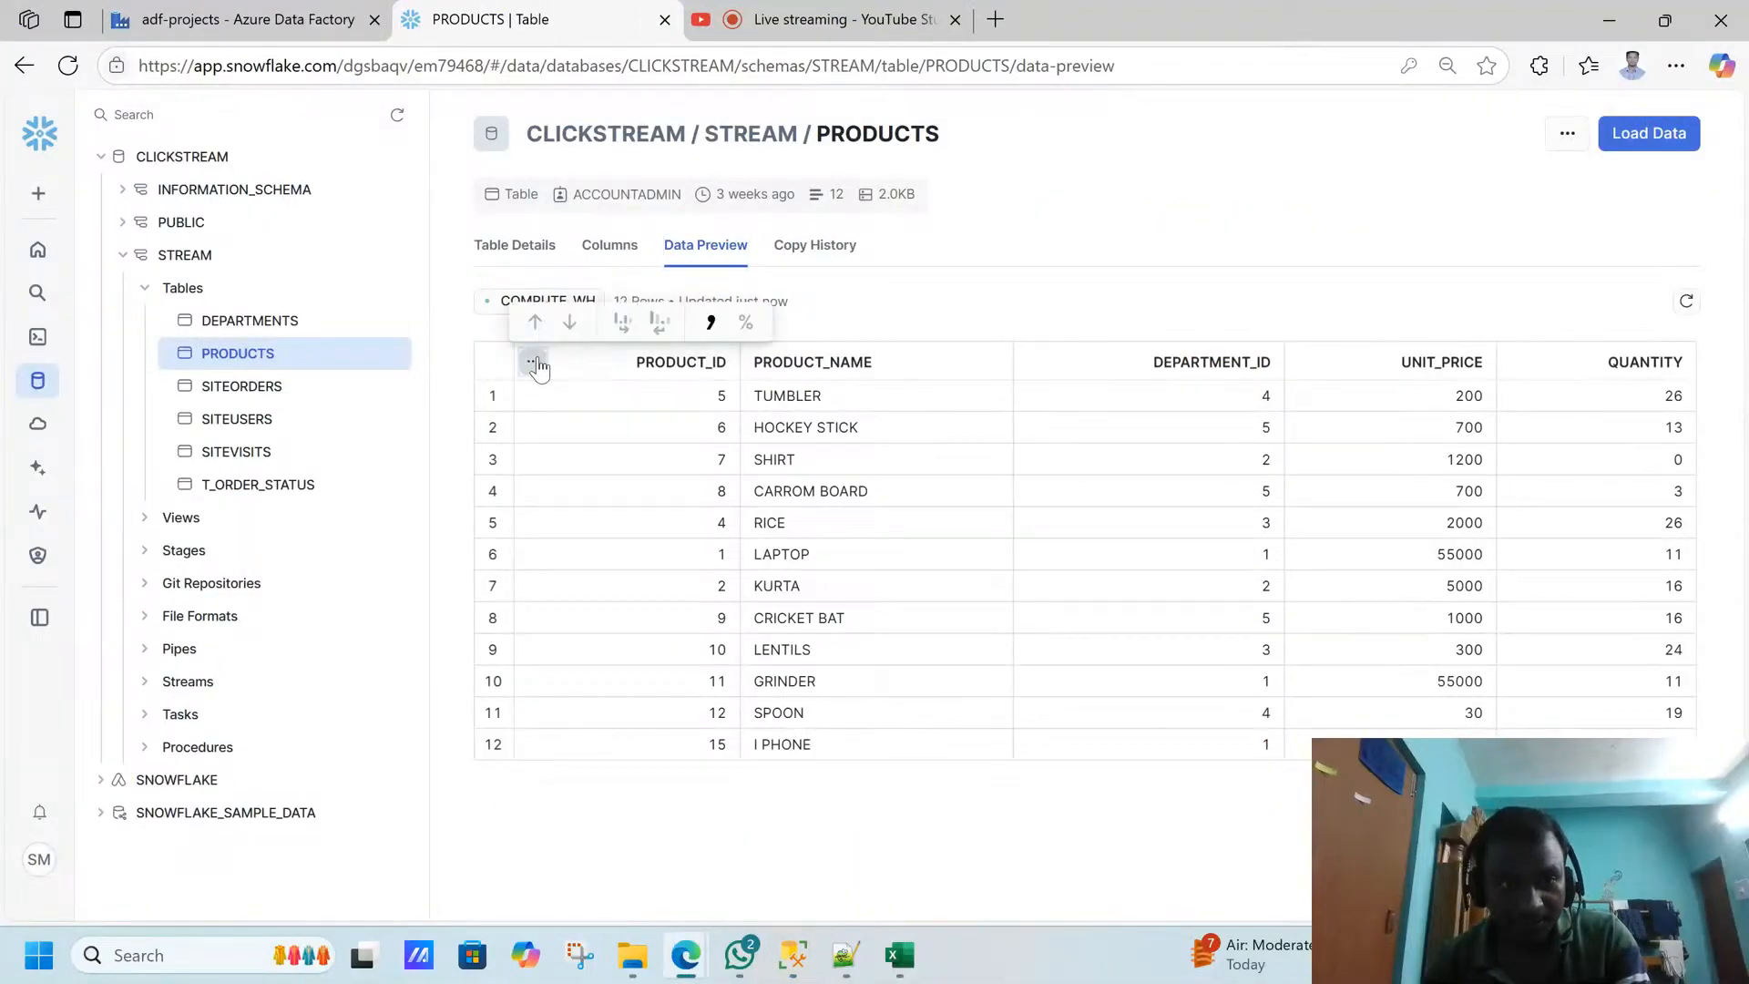
{"action": "left_click", "coordinate": [541, 325]}
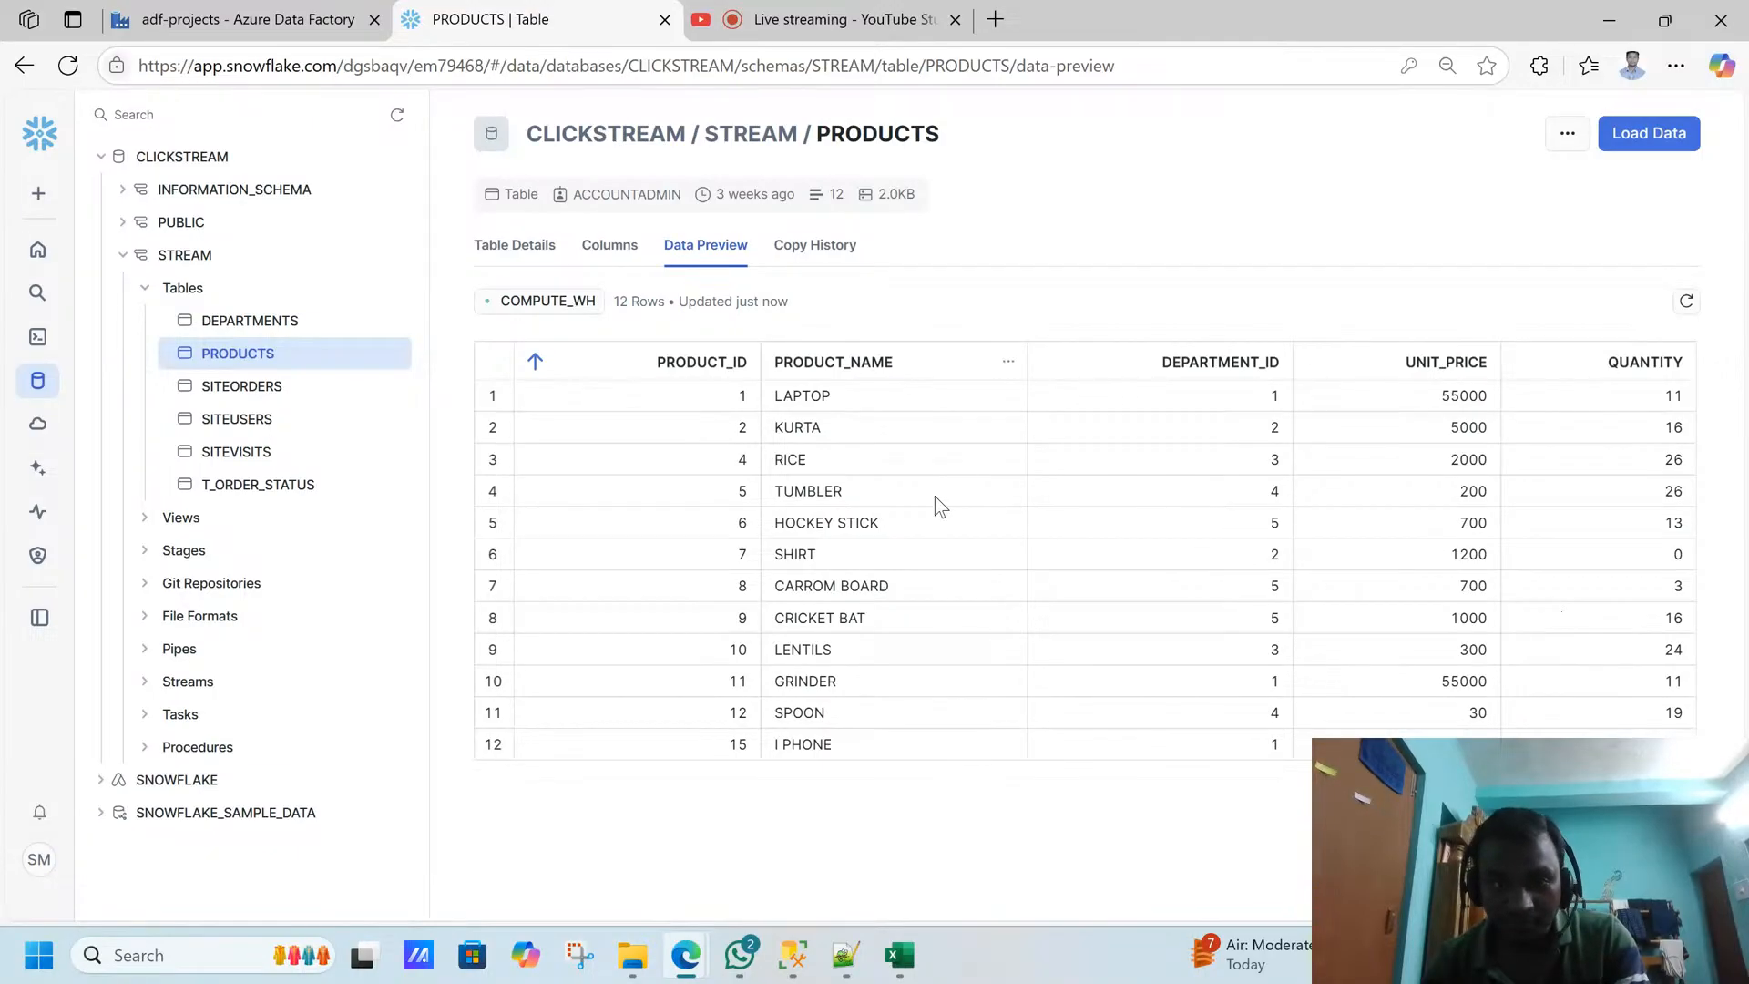
{"action": "key", "text": "alt+Tab"}
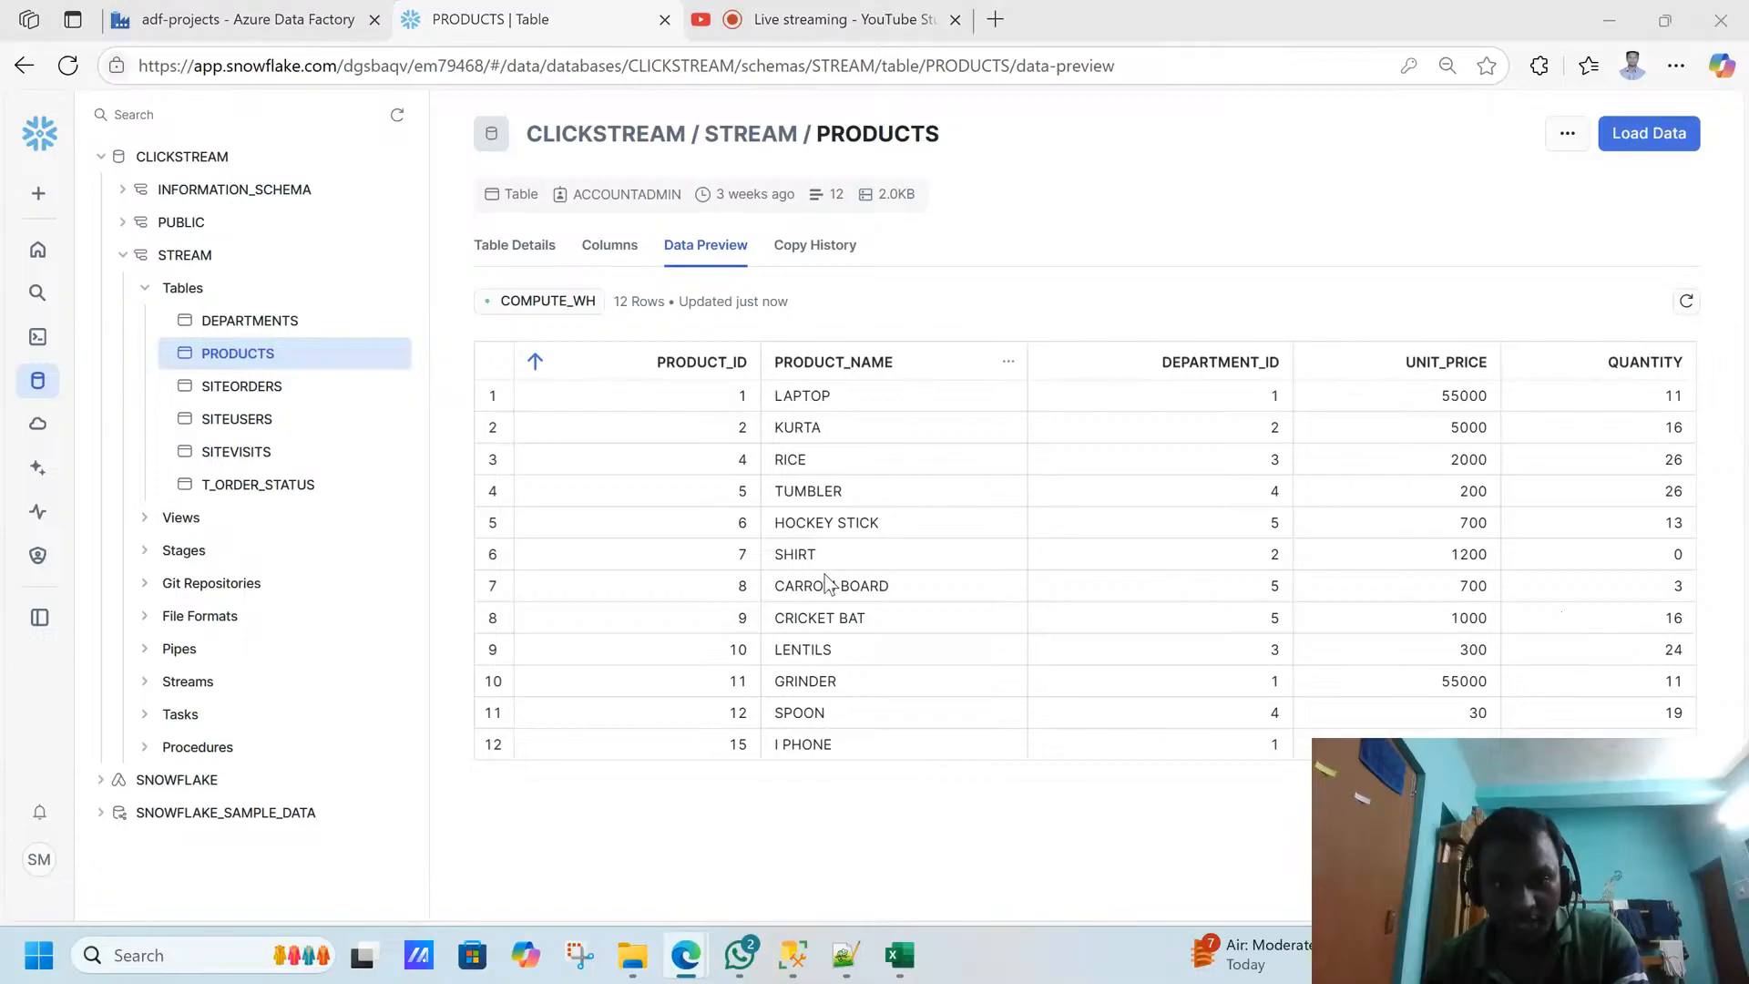
{"action": "key", "text": "alt+Tab"}
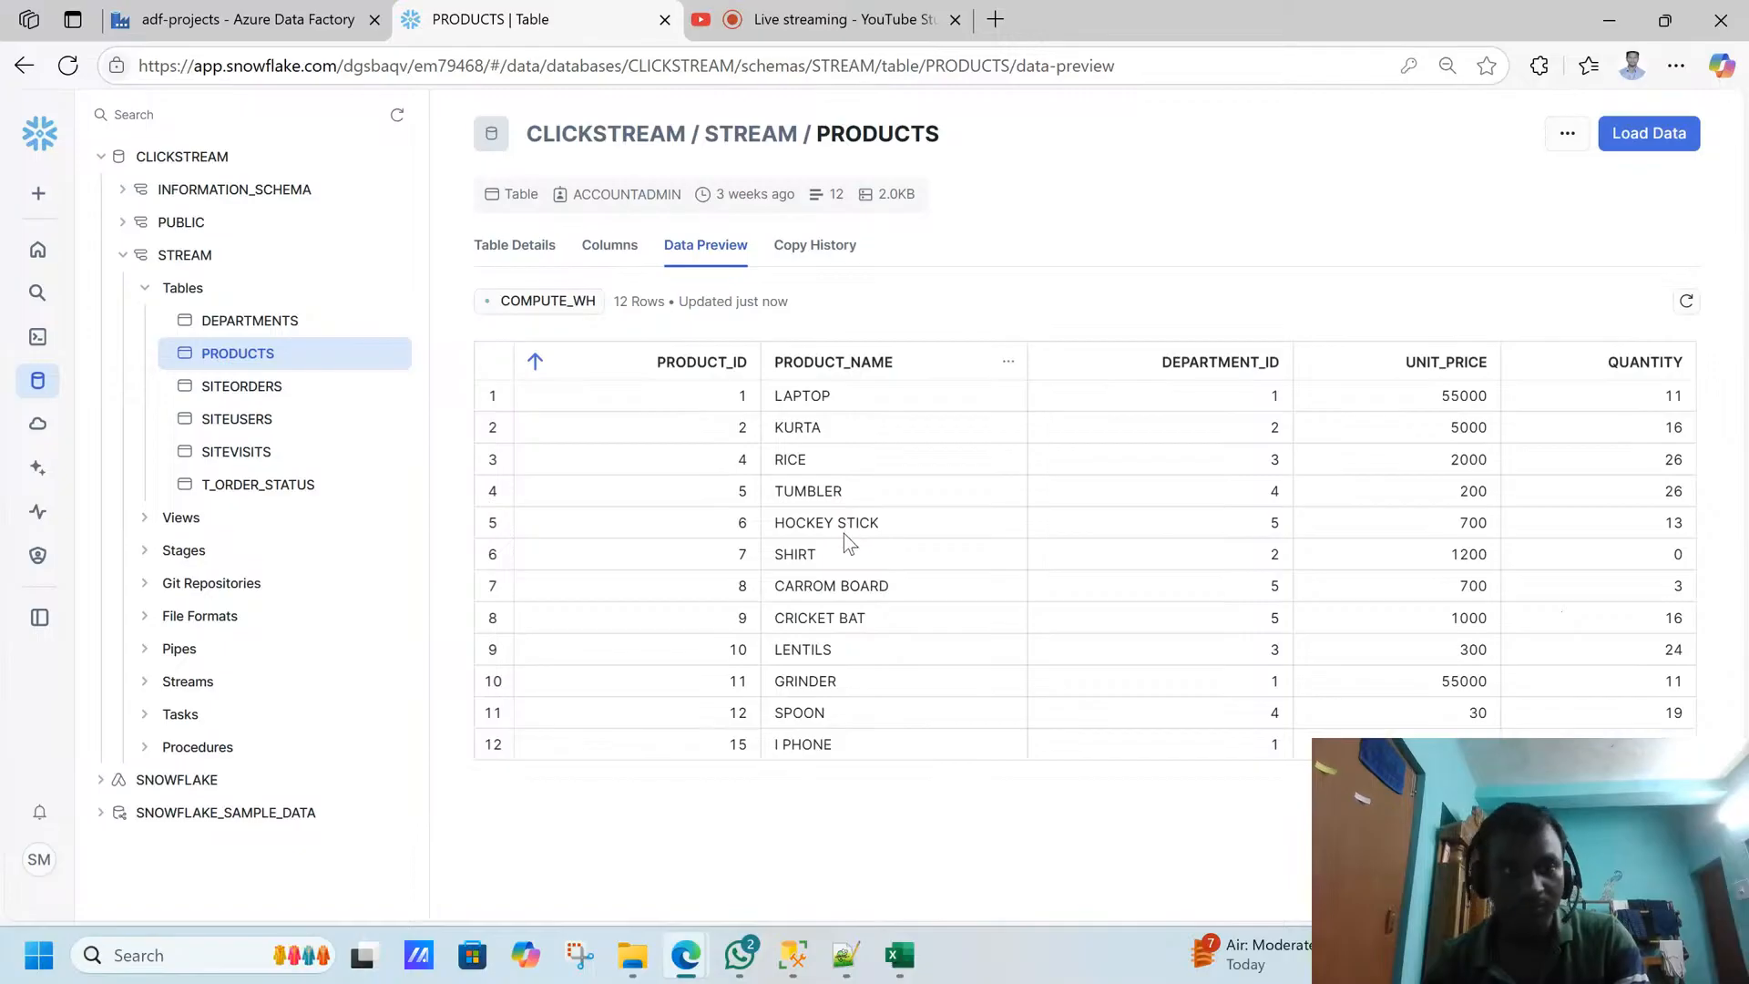
- Return to Data Factory and review the alterRowInsertUpdate transformation's update, insert and delete conditions
{"action": "left_click", "coordinate": [84, 4]}
{"action": "left_click", "coordinate": [227, 19]}
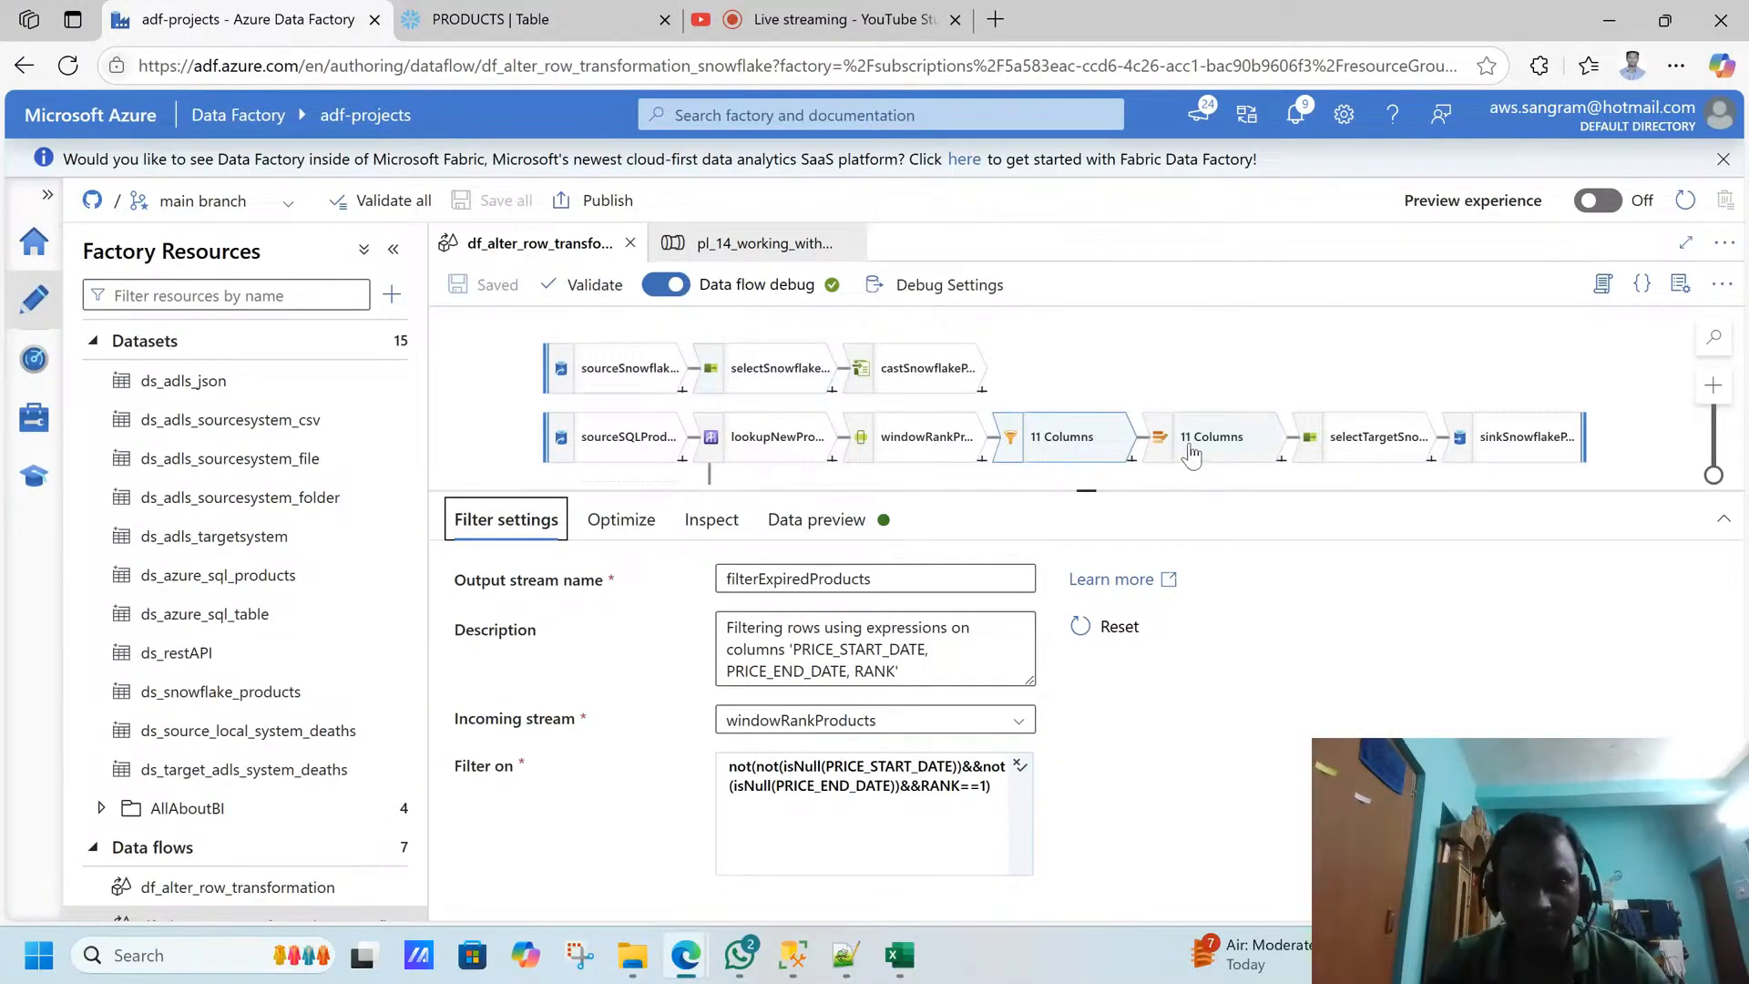
{"action": "key", "text": "ctrl+Tab"}
{"action": "key", "text": "ctrl+shift+Tab"}
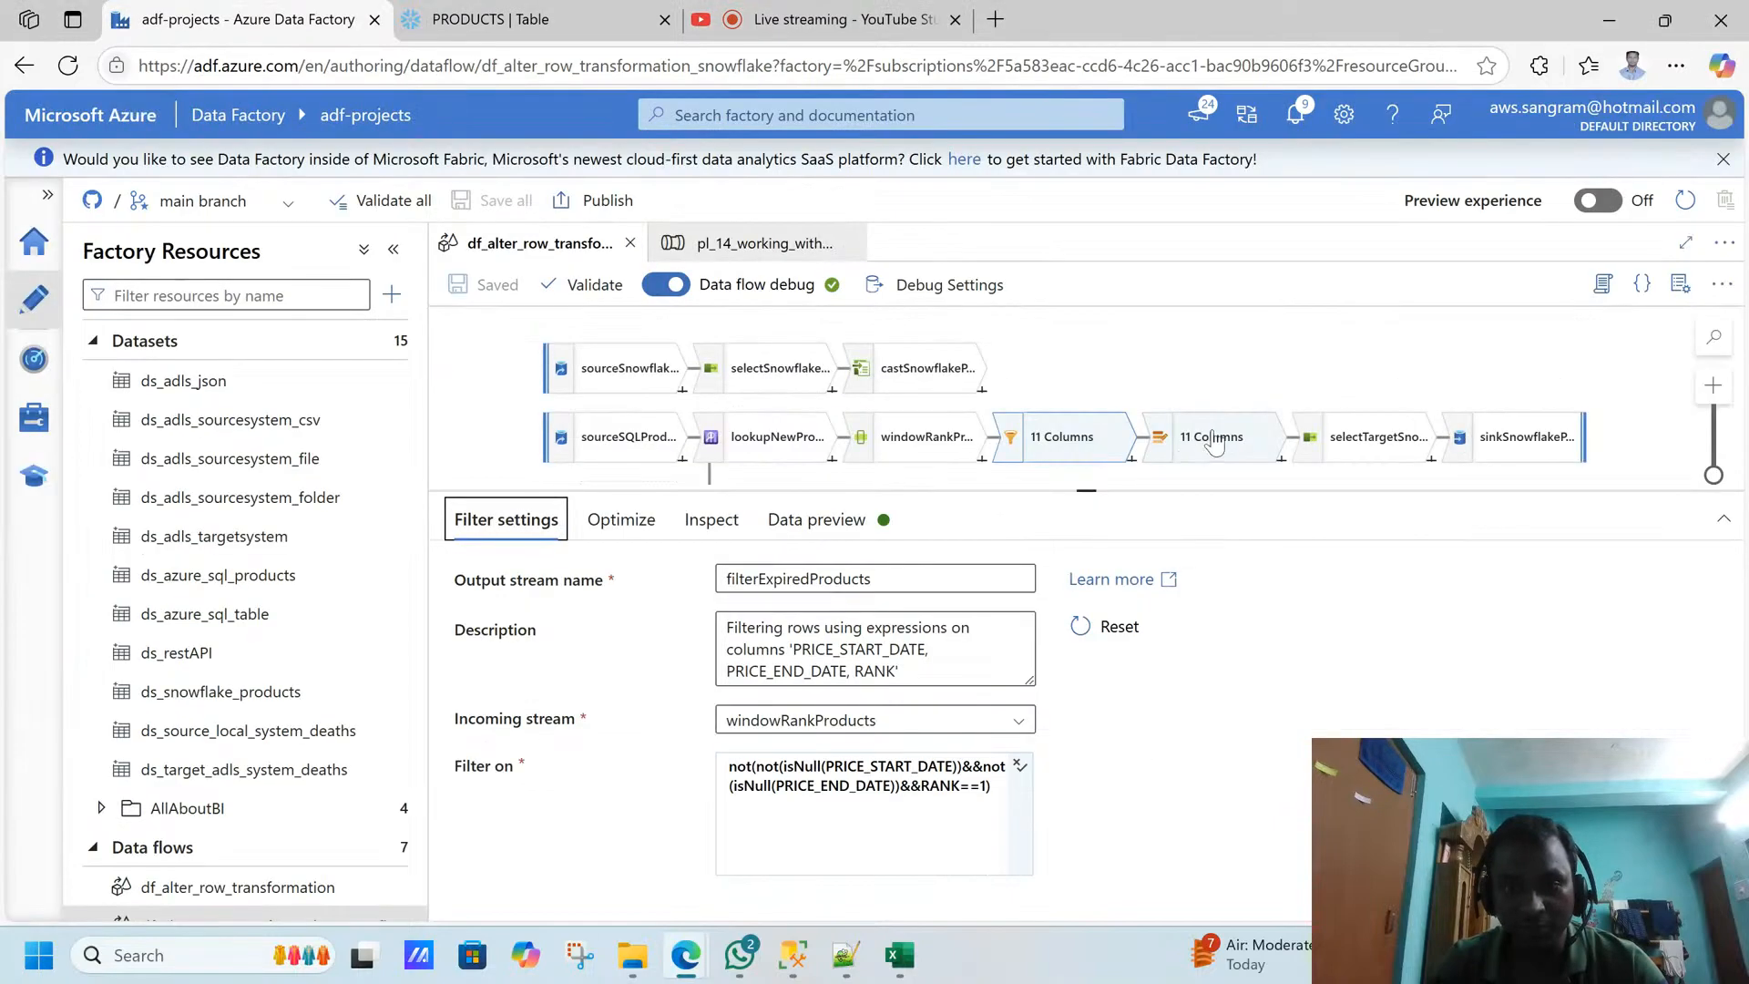
{"action": "left_click", "coordinate": [1212, 439]}
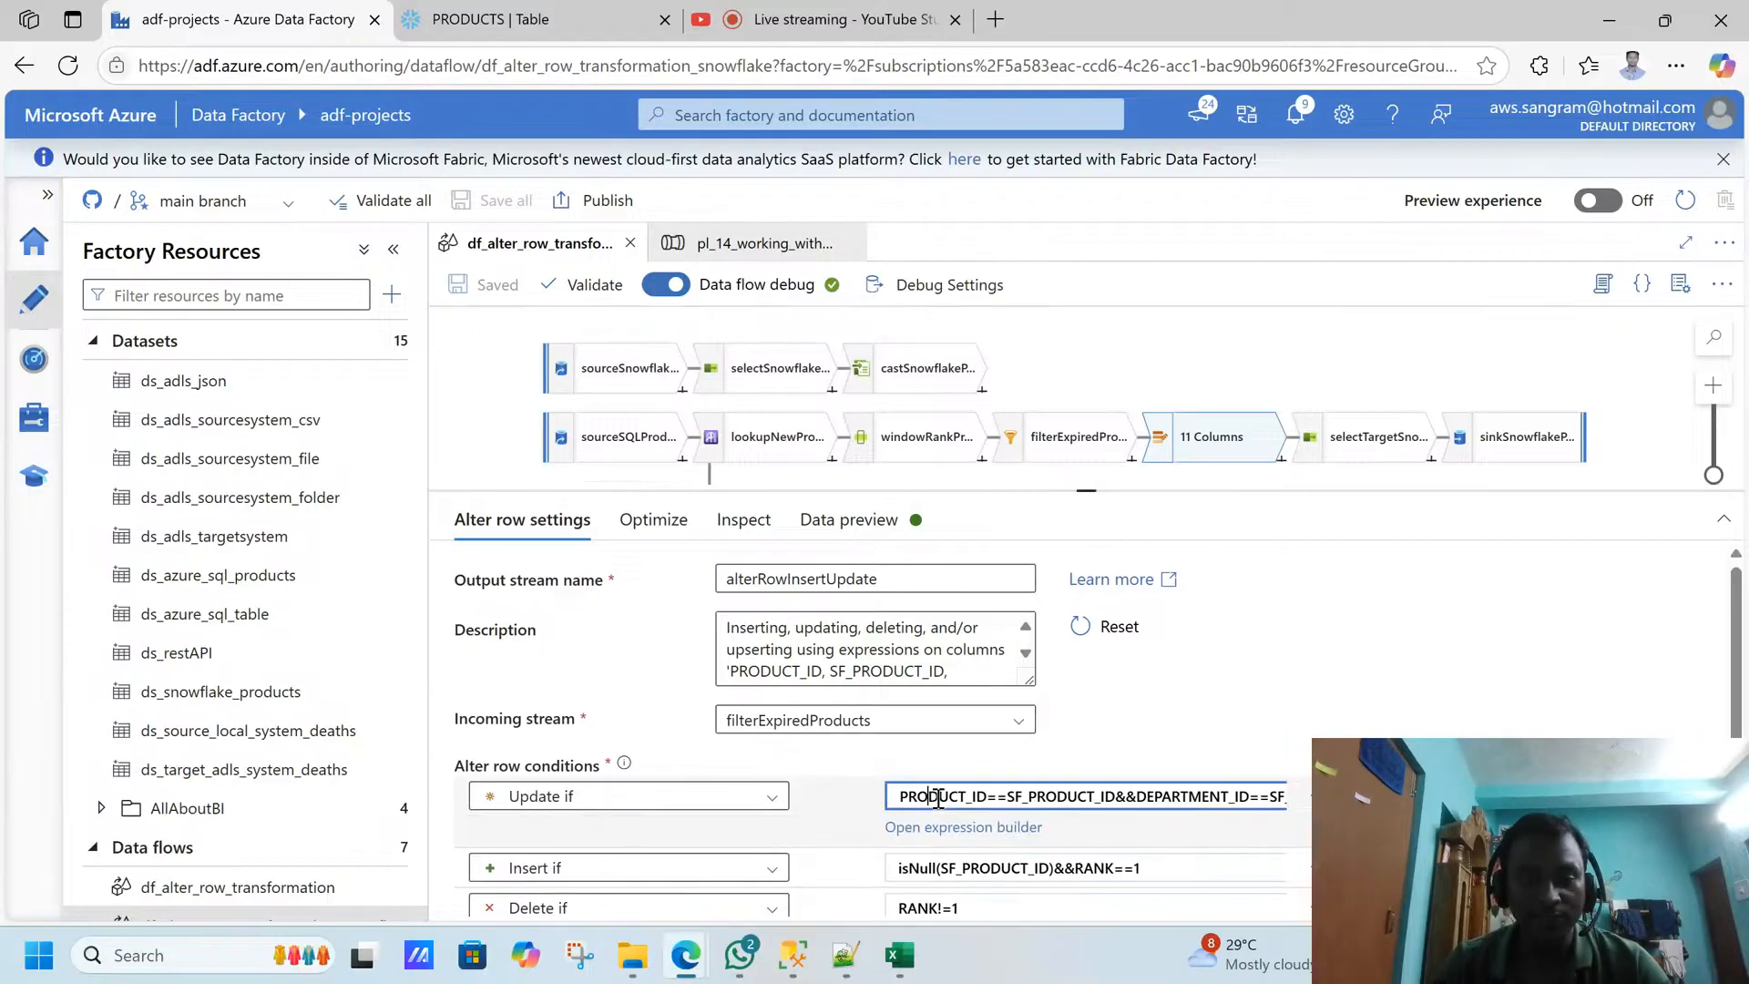
{"action": "double_click", "coordinate": [947, 833]}
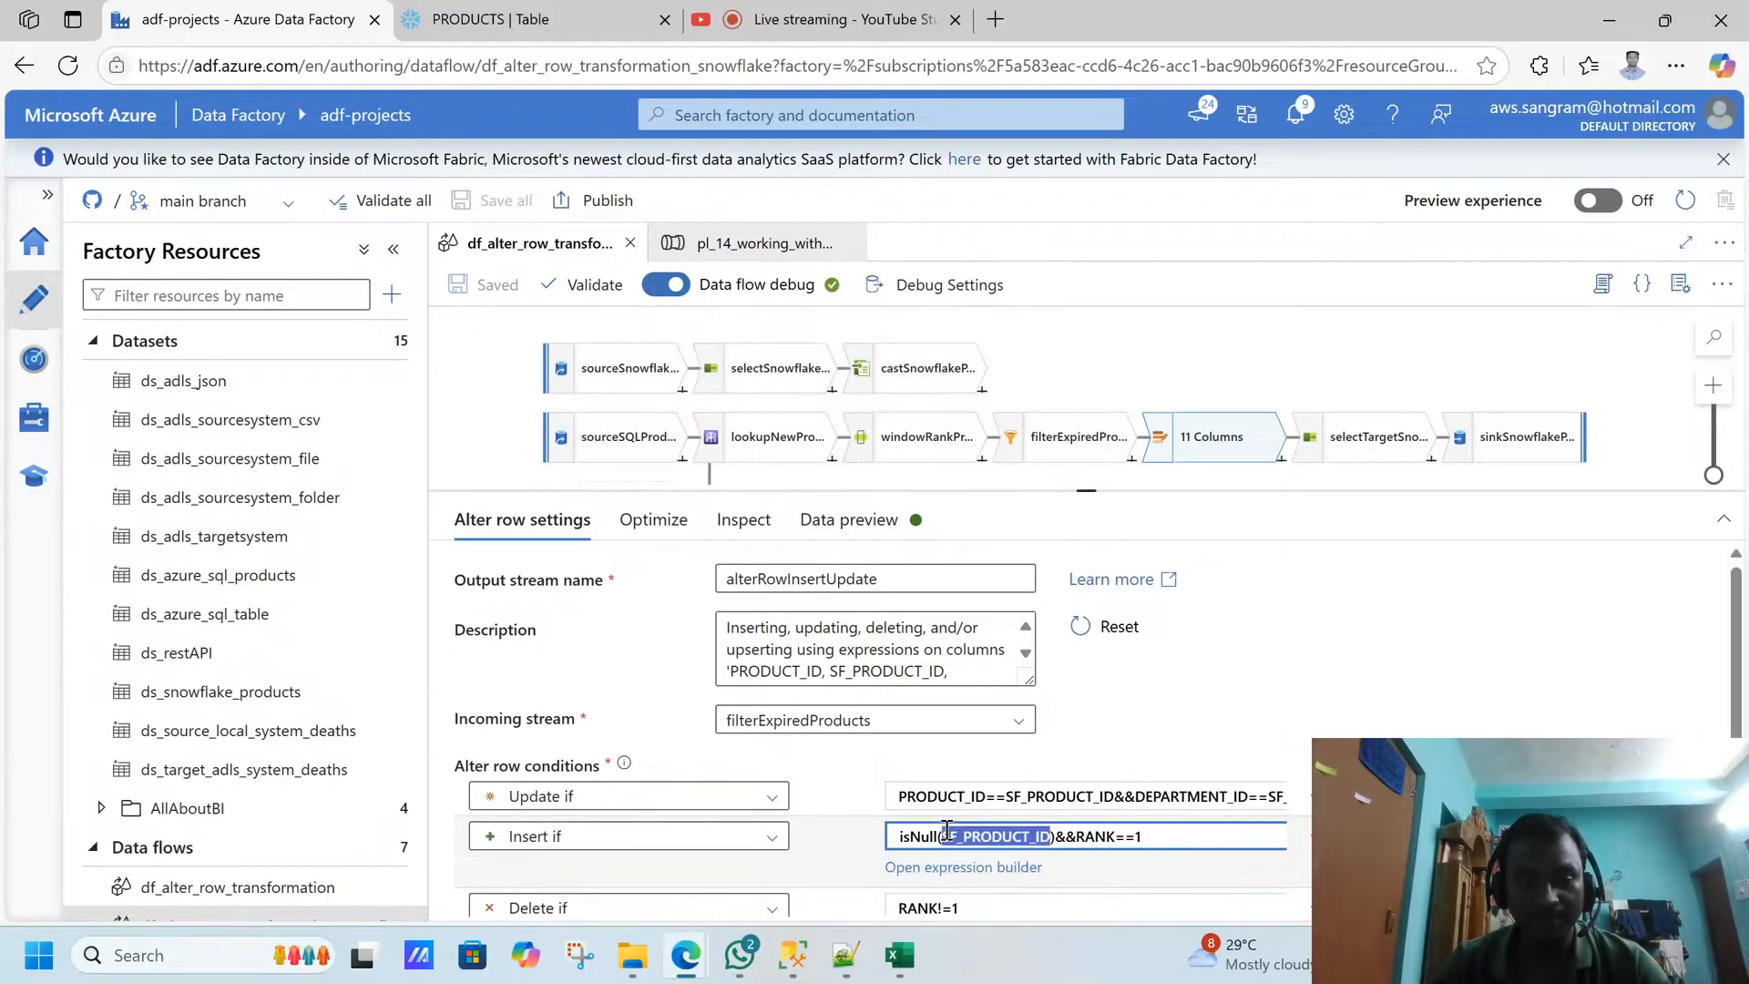
- Examine how the Update if expression matches PRODUCT_ID to SF_PRODUCT_ID in the expression builder, then close it without saving
{"action": "left_click", "coordinate": [955, 792]}
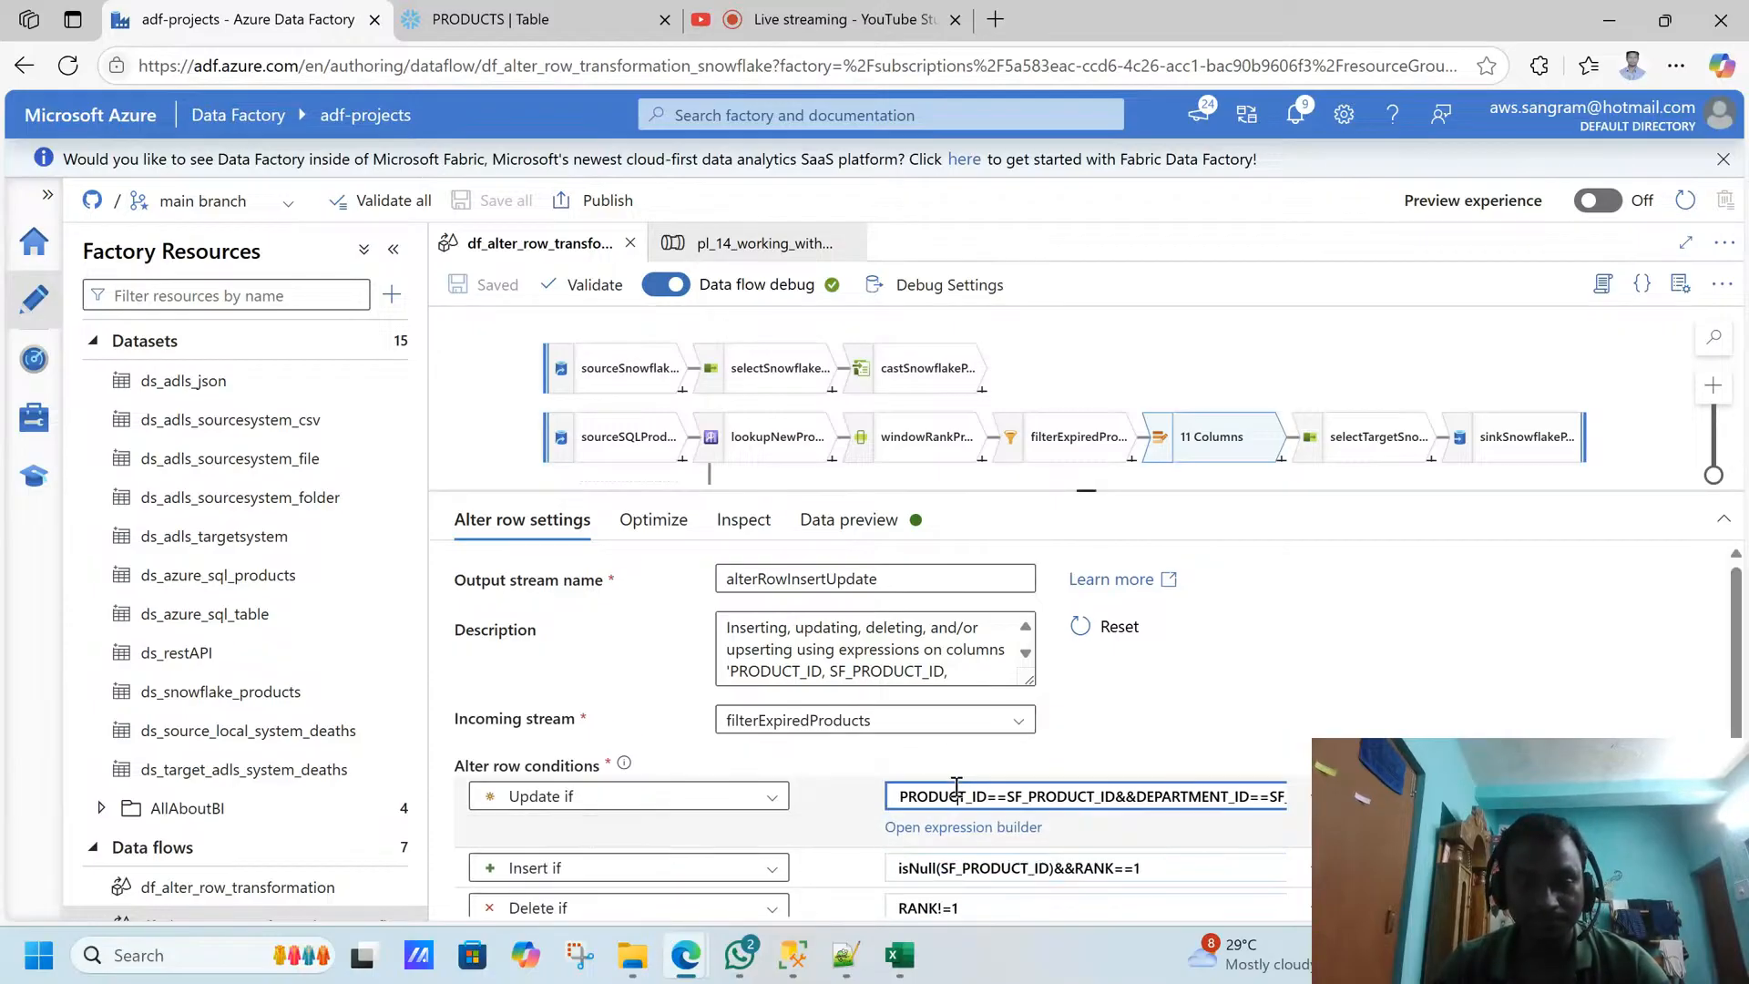
{"action": "left_click", "coordinate": [948, 831]}
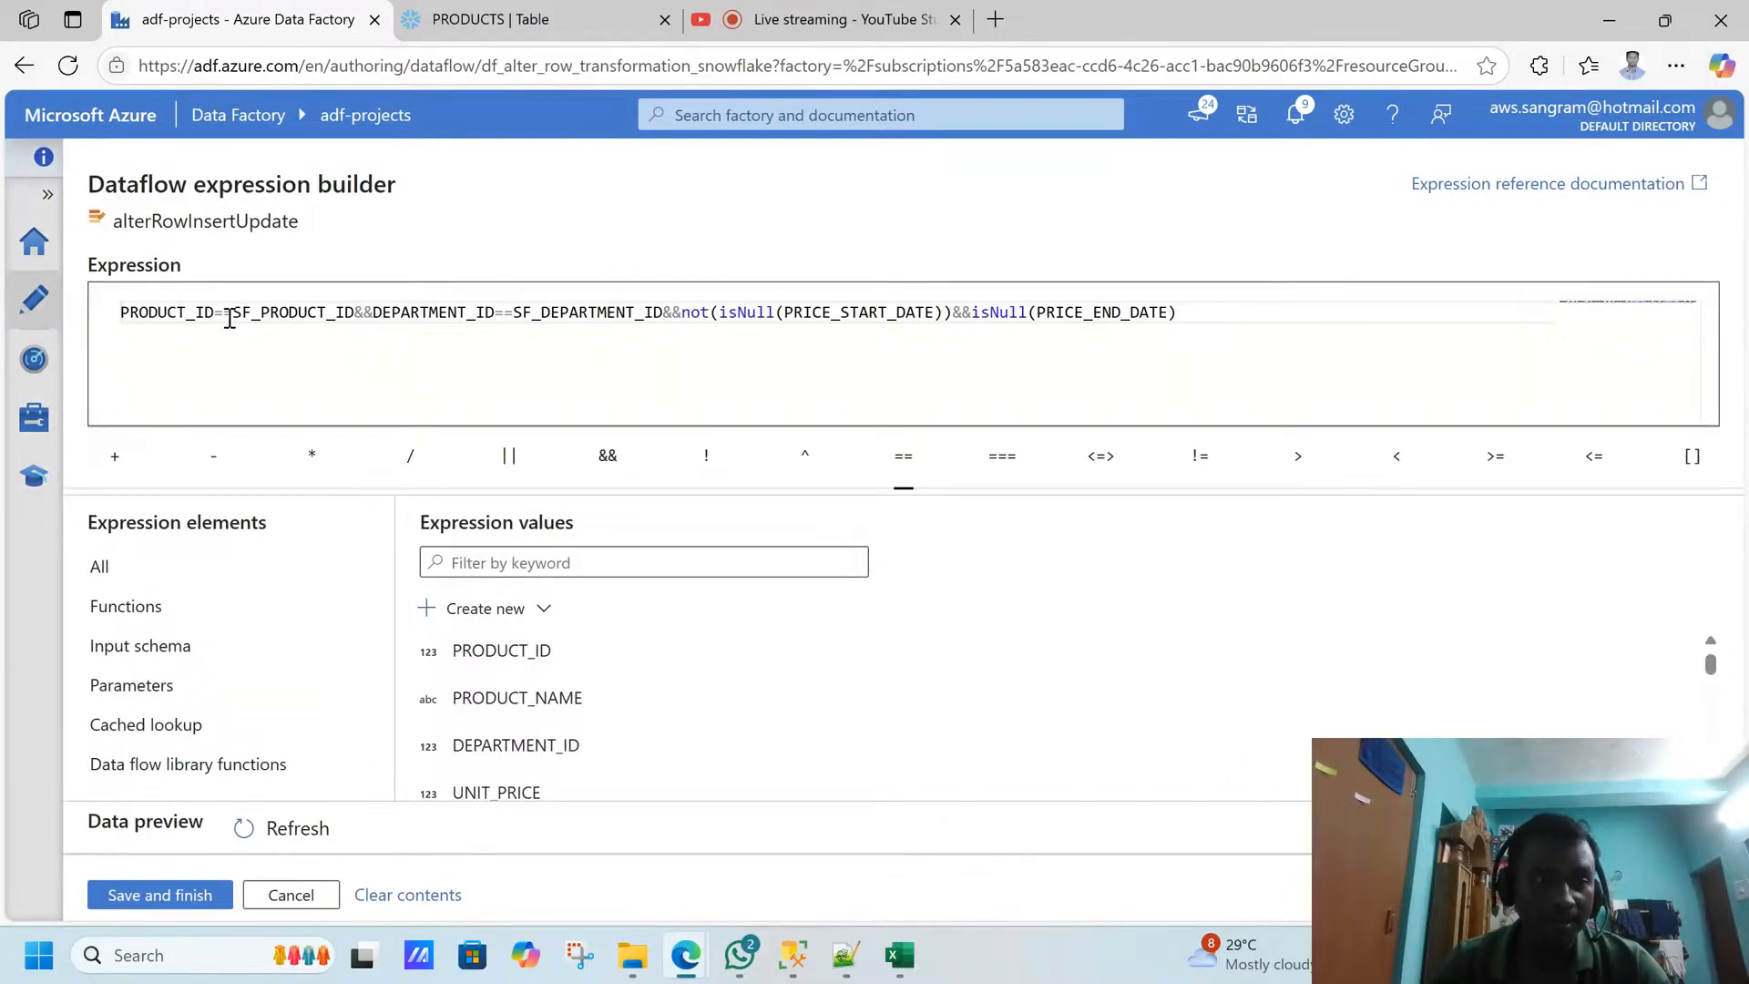
{"action": "left_click_drag", "start_coordinate": [235, 315], "coordinate": [349, 318]}
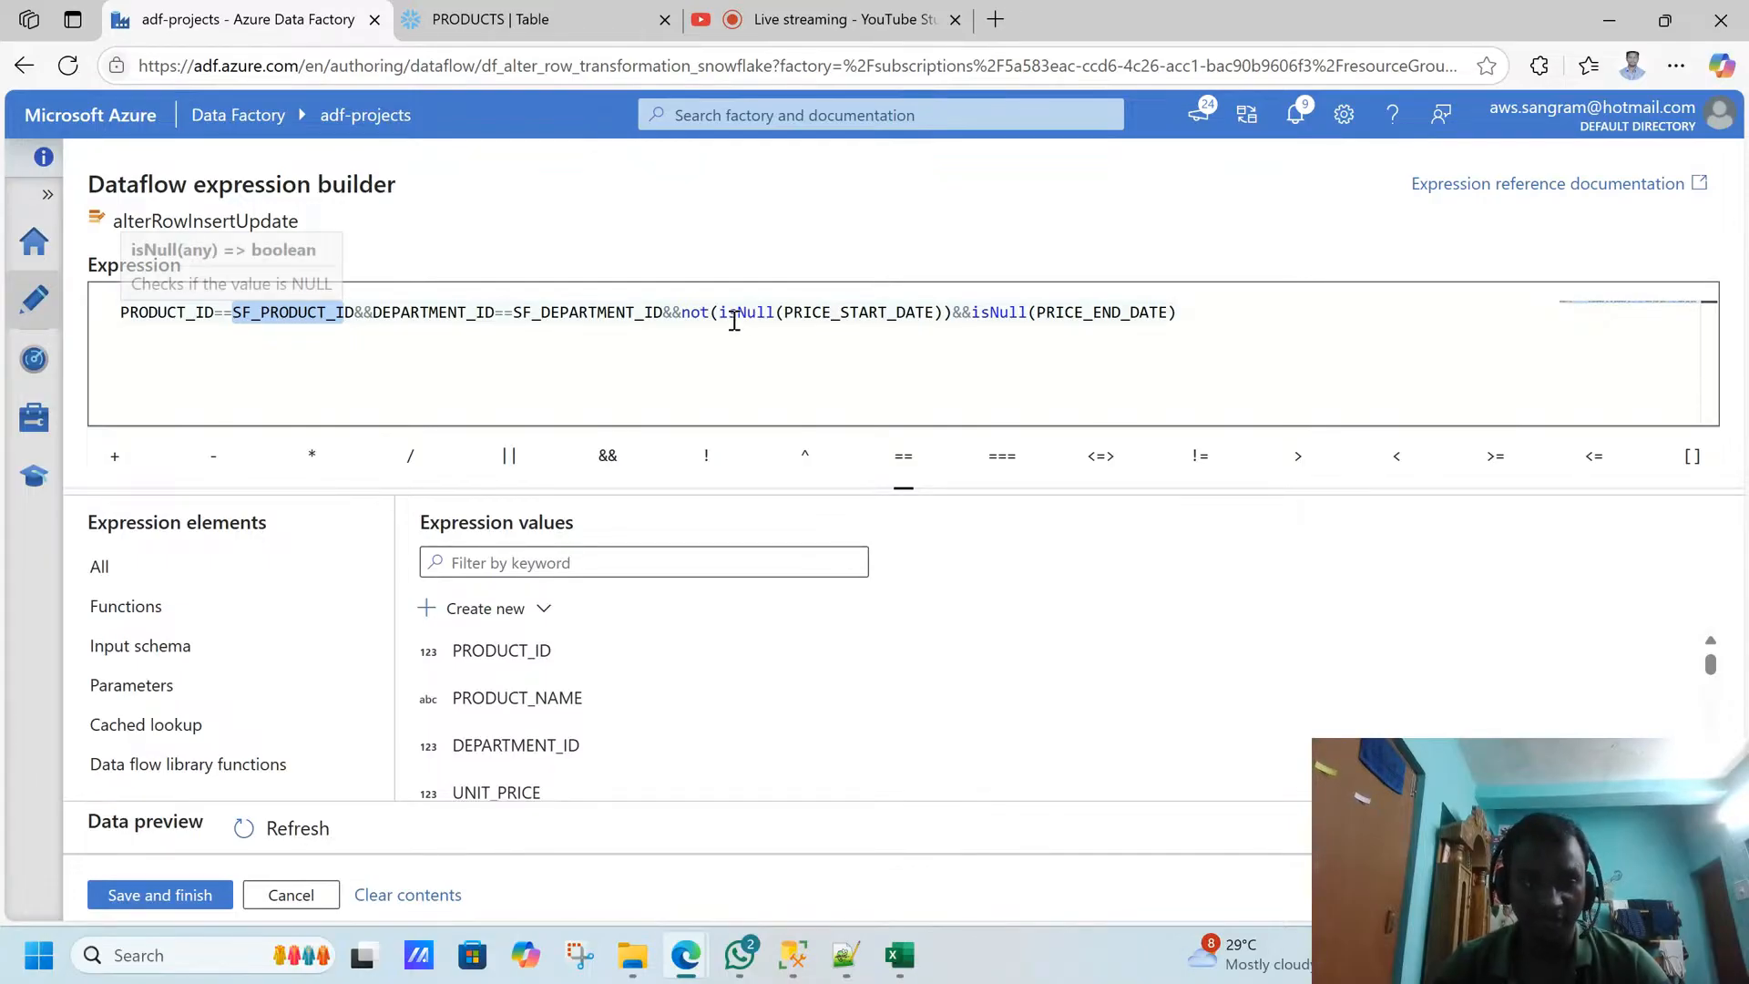
{"action": "left_click", "coordinate": [292, 895]}
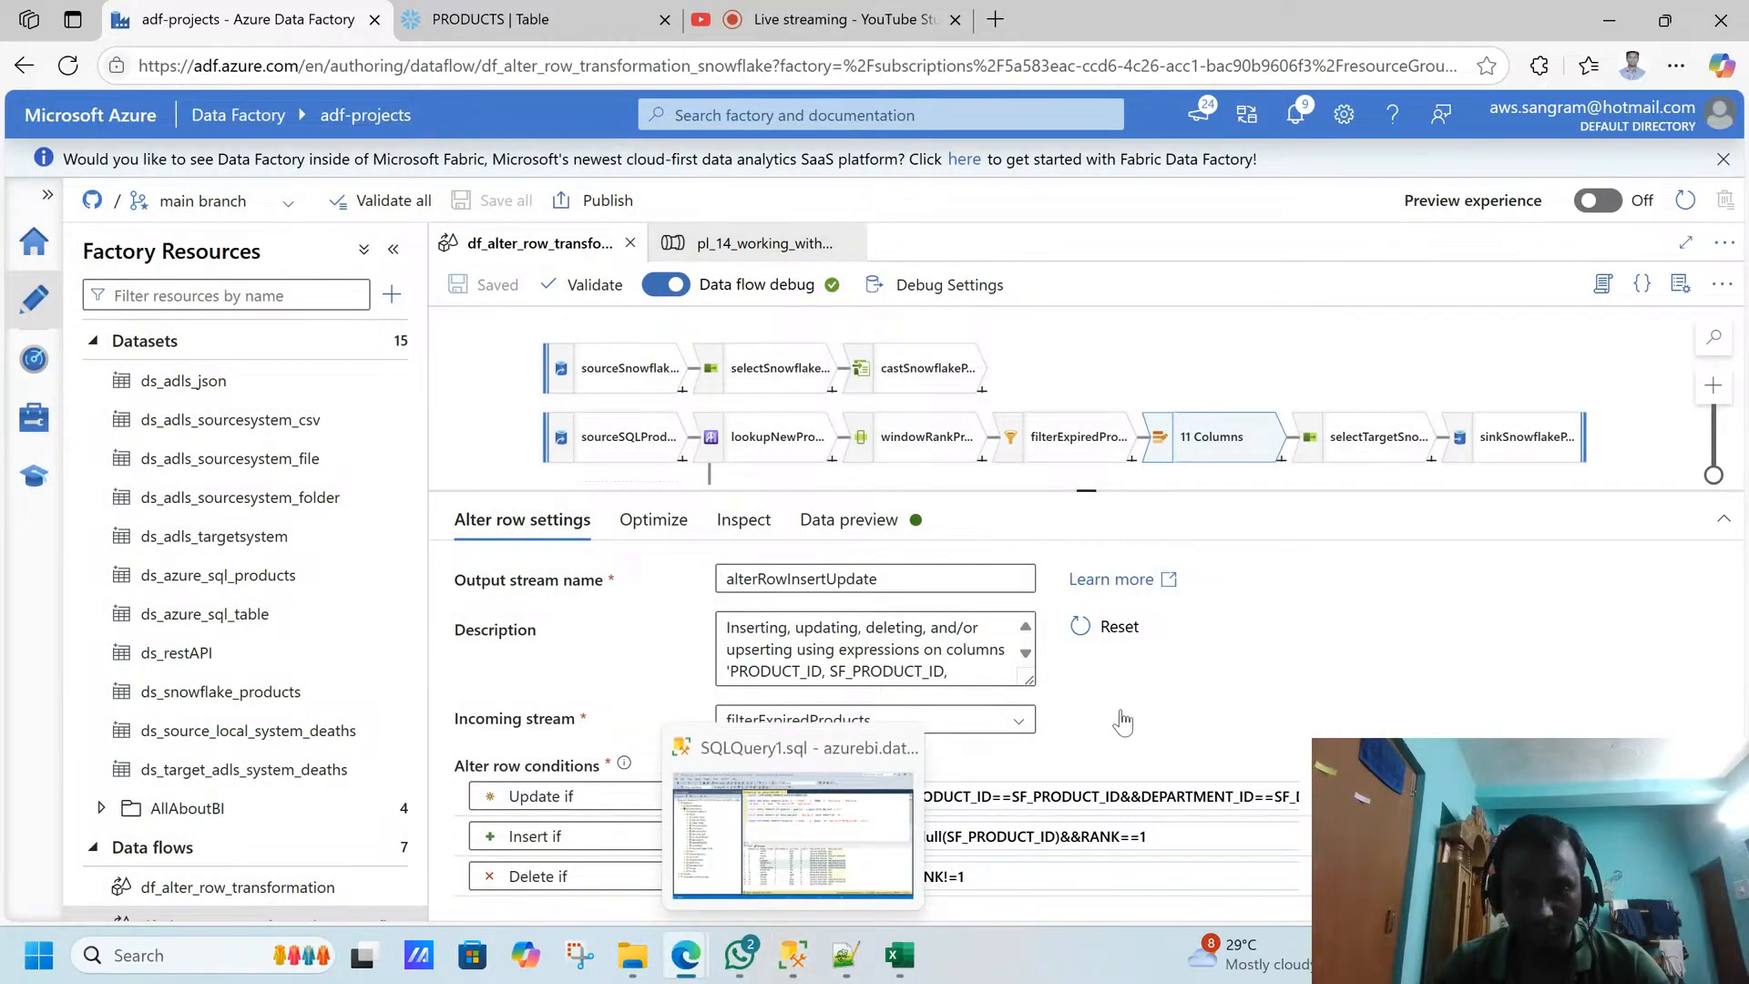
- Reopen the Update if expression in the expression builder and highlight its PRICE_START_DATE and PRICE_END_DATE null checks
{"action": "left_click", "coordinate": [1091, 795]}
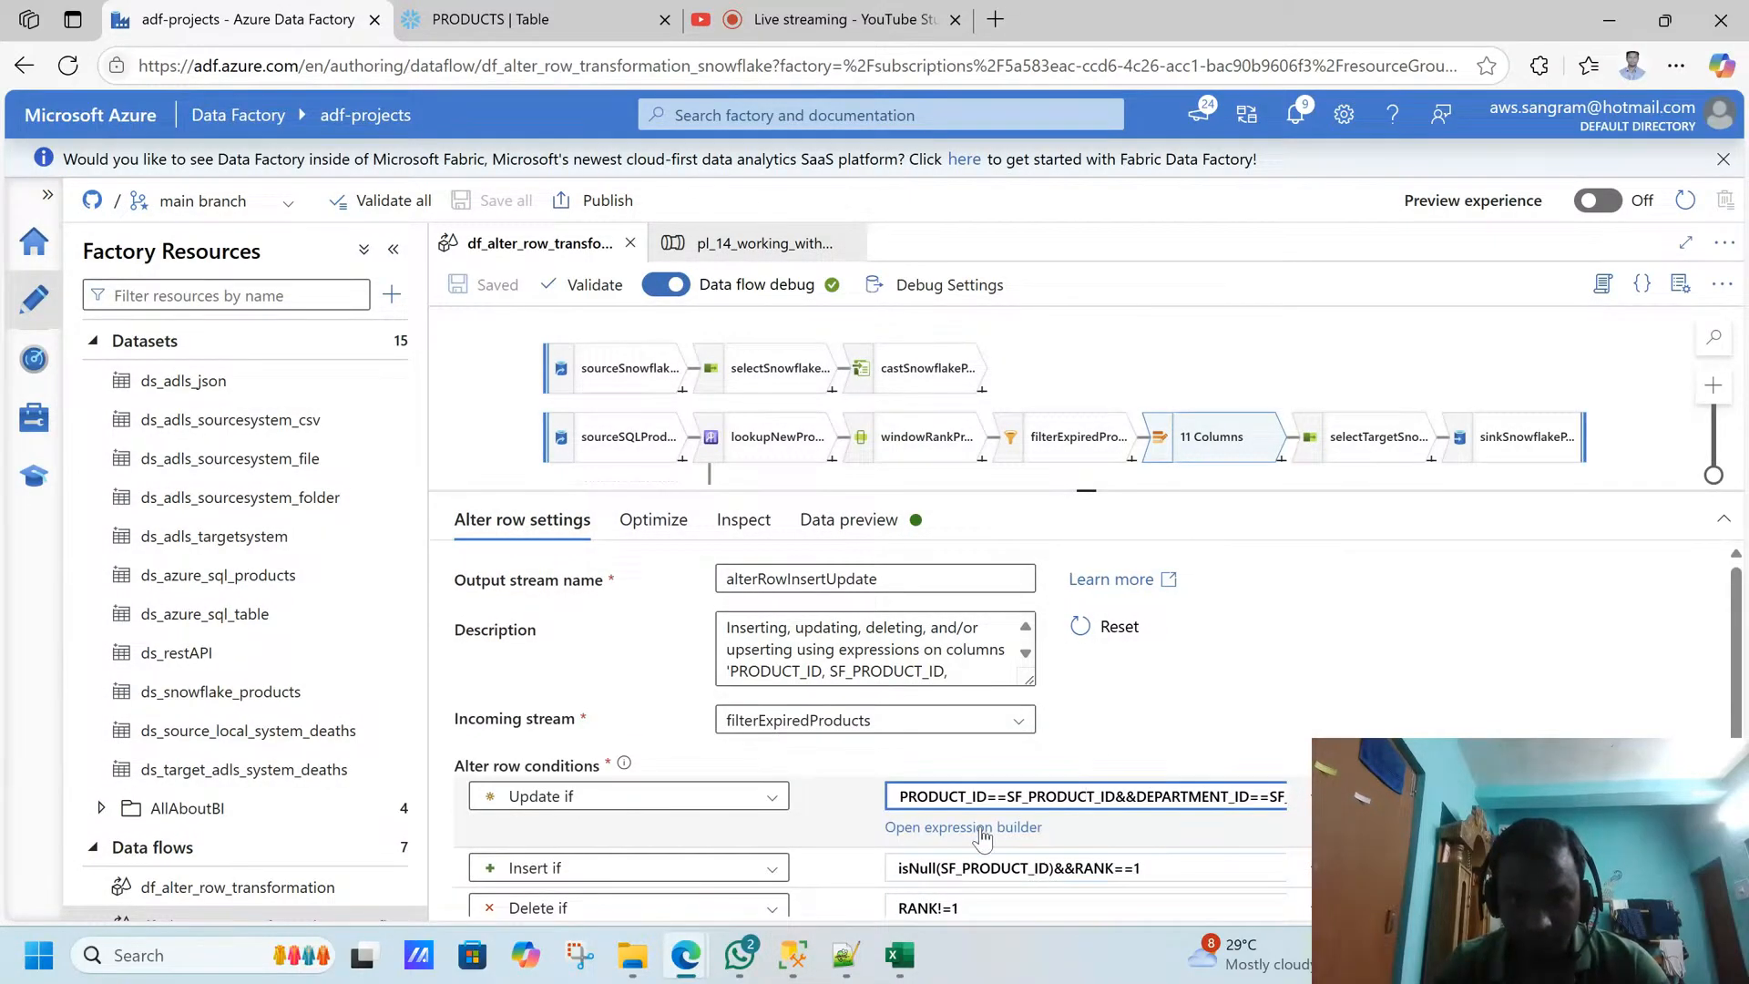
{"action": "left_click", "coordinate": [991, 827]}
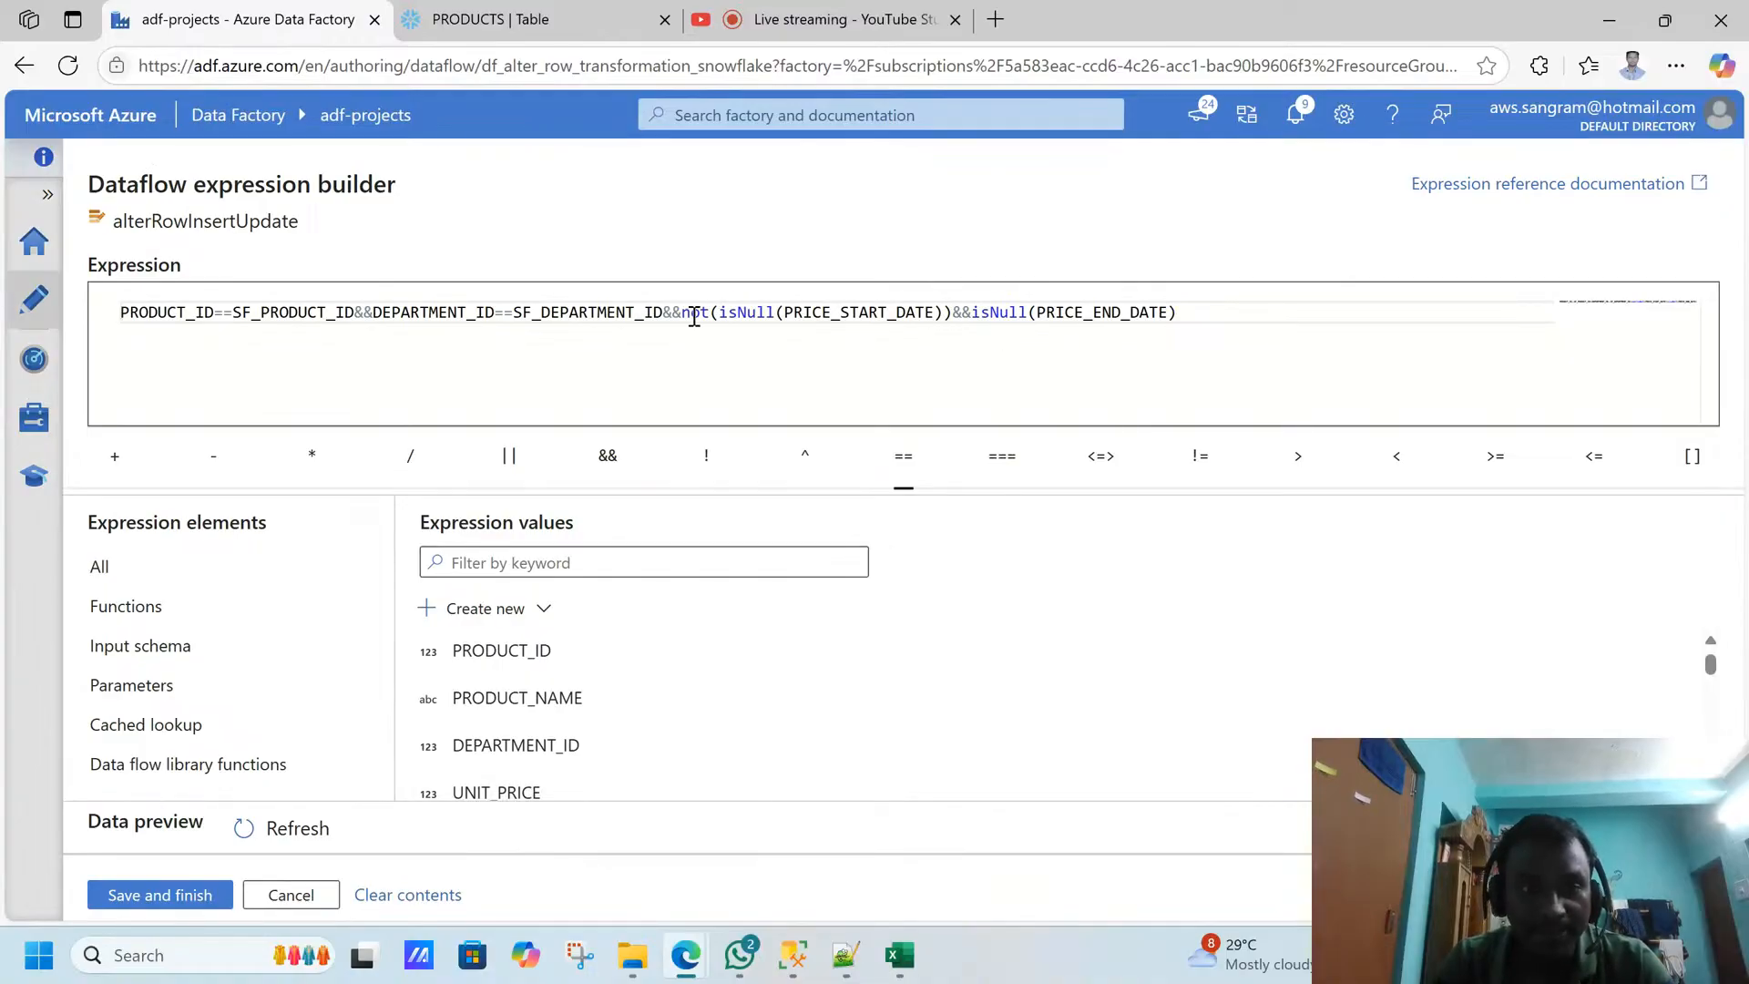
{"action": "left_click", "coordinate": [684, 313]}
{"action": "key", "text": "shift+Home"}
{"action": "left_click", "coordinate": [1184, 312], "text": "shift"}
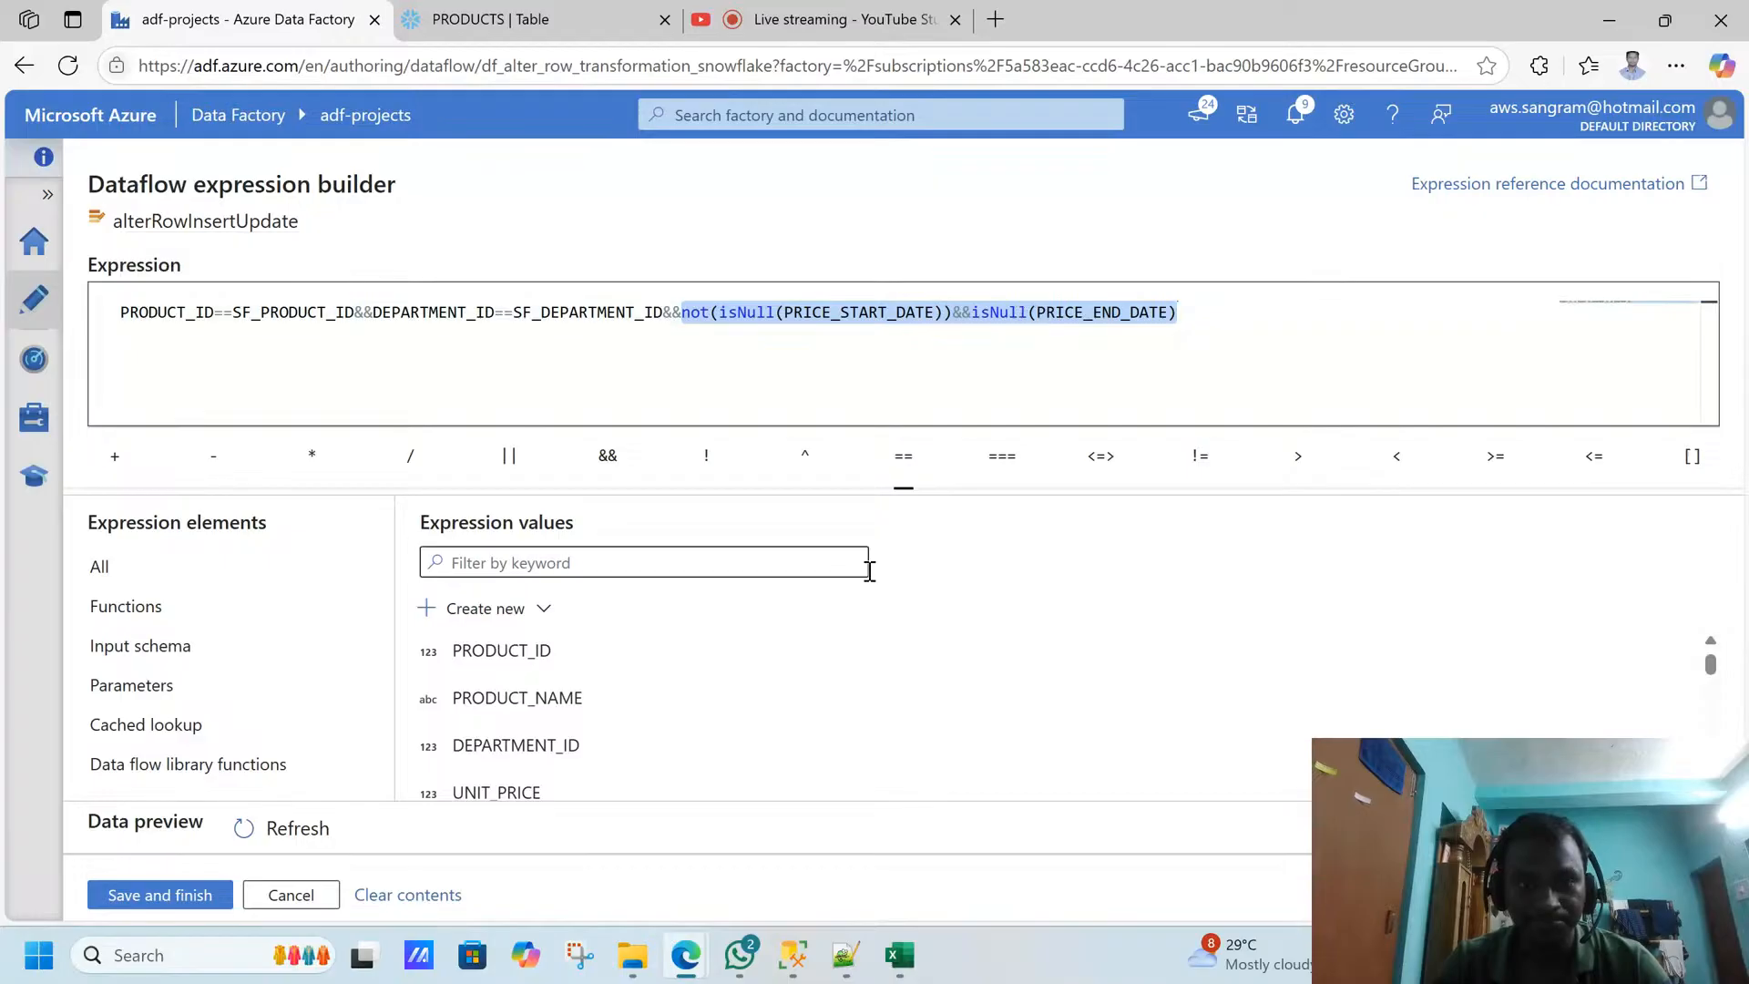
- Switch to SQL Server Management Studio and check the LAPTOP and KURTA rows' unit prices, start dates and end dates, returning to Data Factory
{"action": "left_click", "coordinate": [792, 954]}
{"action": "left_click", "coordinate": [882, 580]}
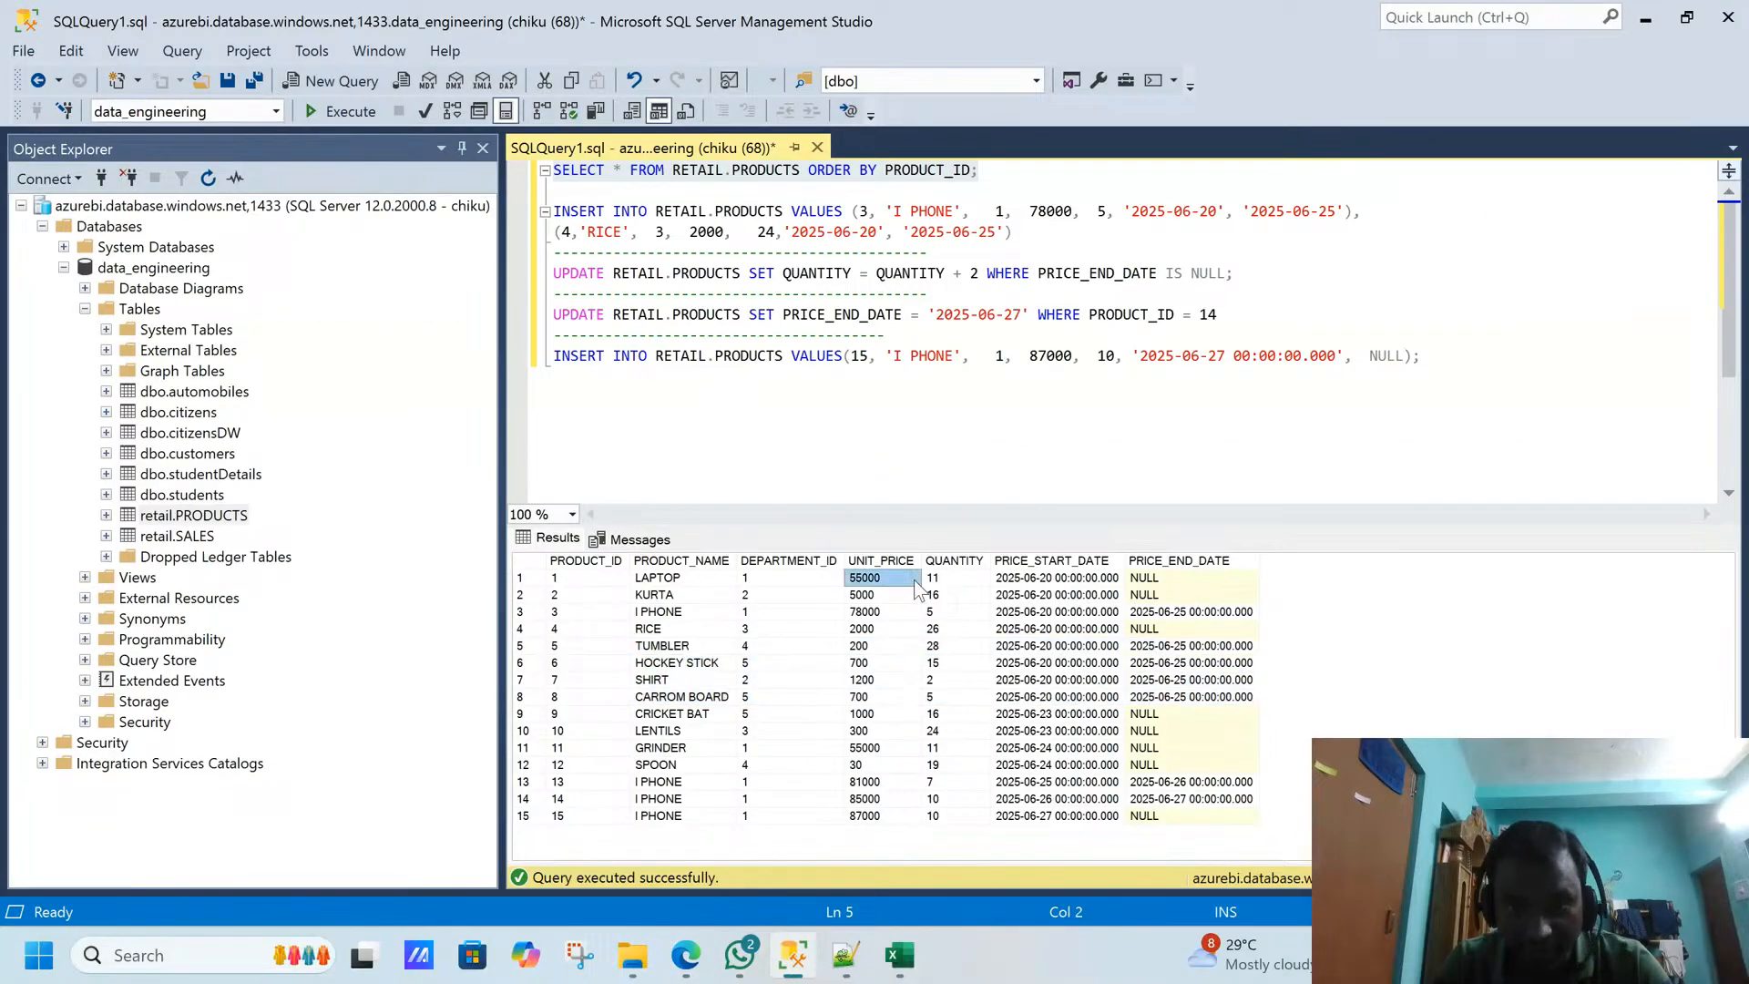
{"action": "left_click_drag", "start_coordinate": [1018, 579], "coordinate": [1145, 598]}
{"action": "left_click", "coordinate": [1140, 630]}
{"action": "key", "text": "alt+Tab"}
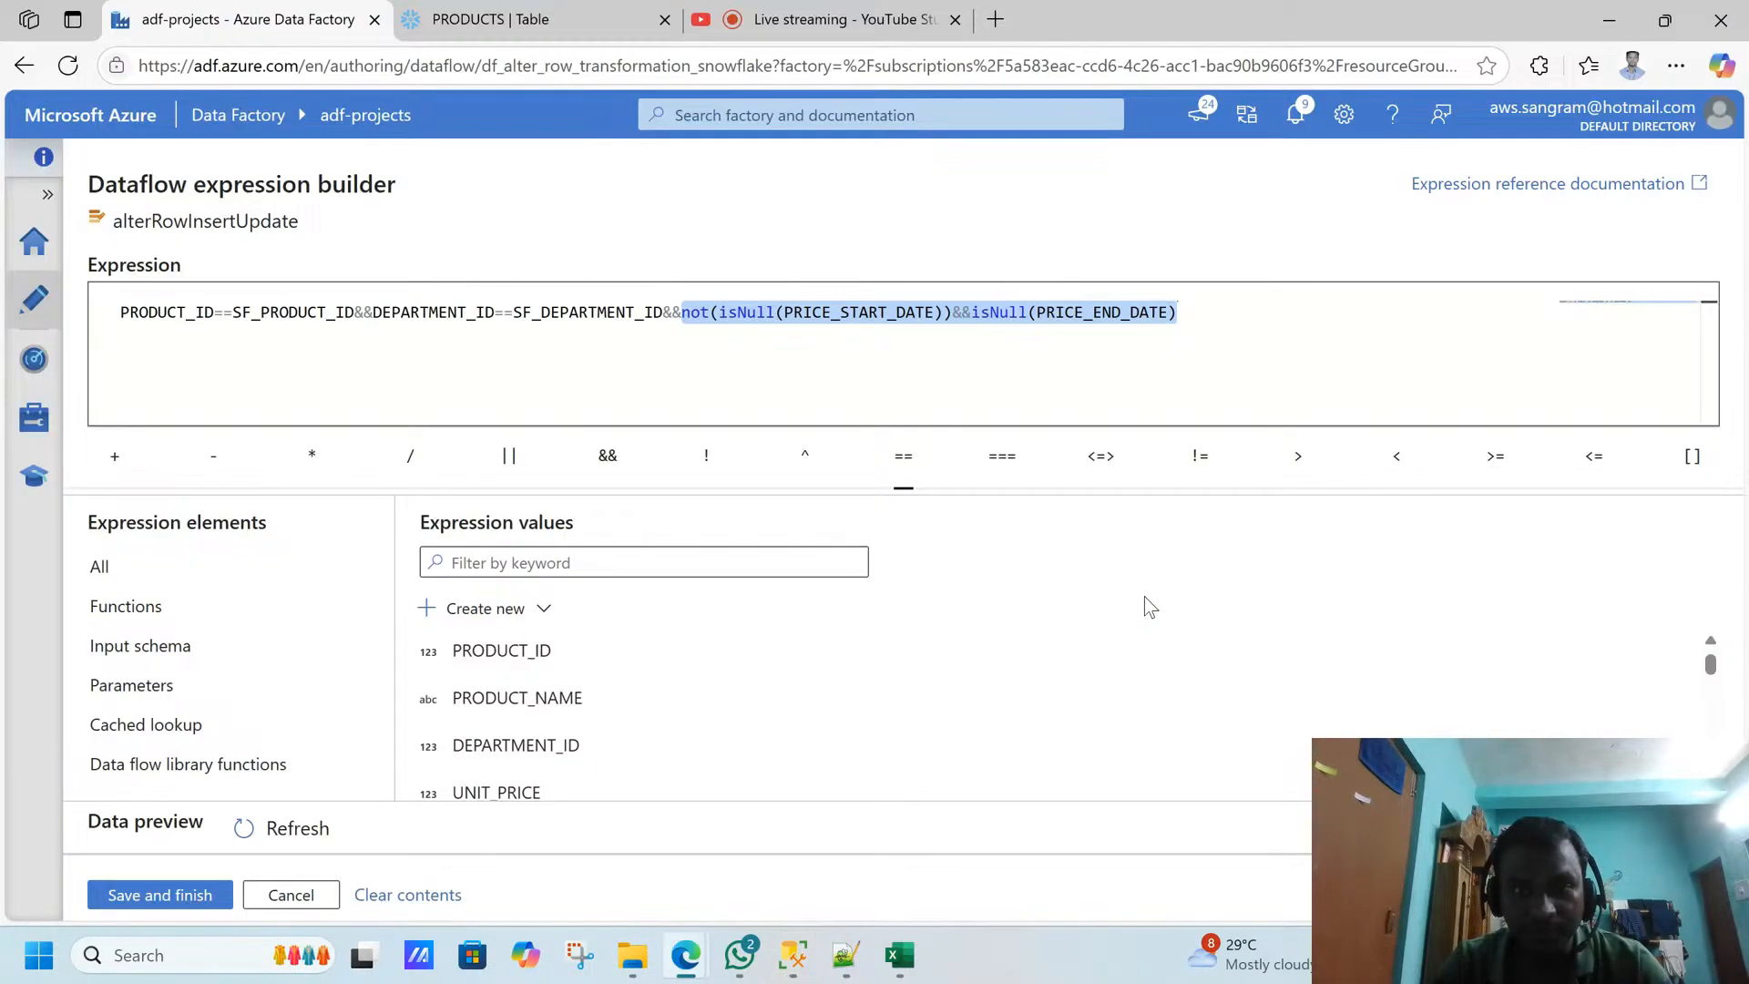
- Highlight the isNull check on PRICE_END_DATE in the Update if expression, and close the expression builder without saving
{"action": "left_click", "coordinate": [1007, 373]}
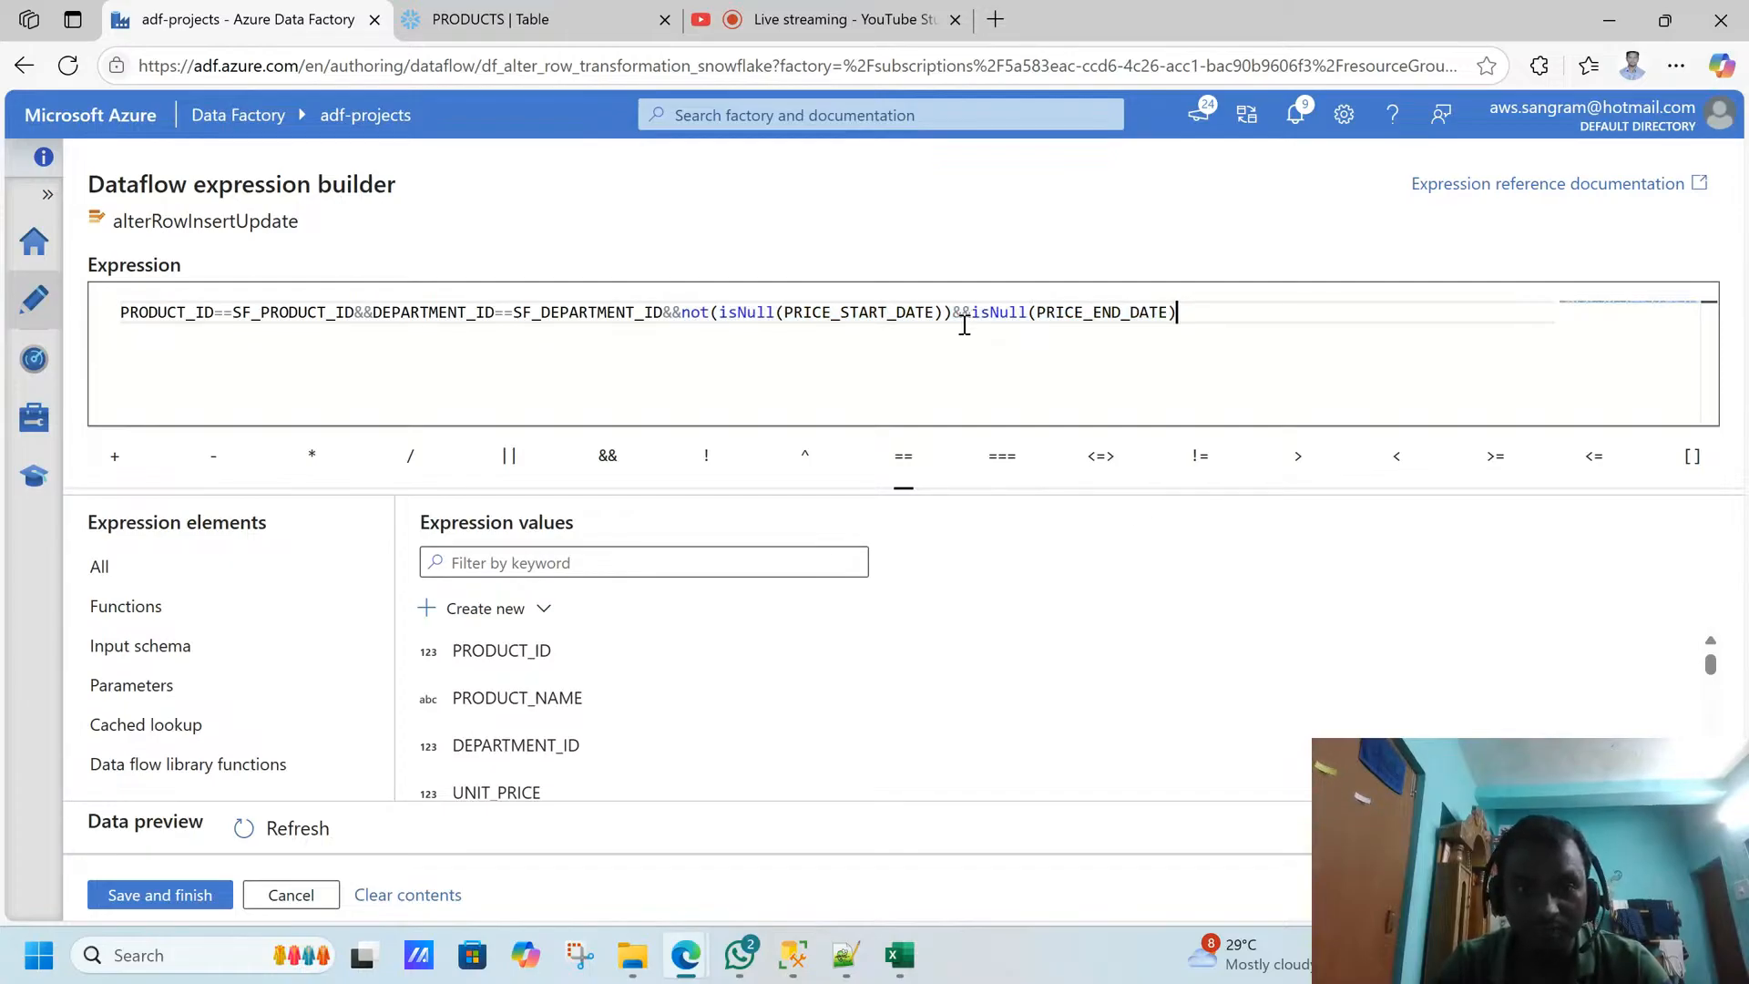
{"action": "left_click_drag", "start_coordinate": [953, 315], "coordinate": [1084, 314]}
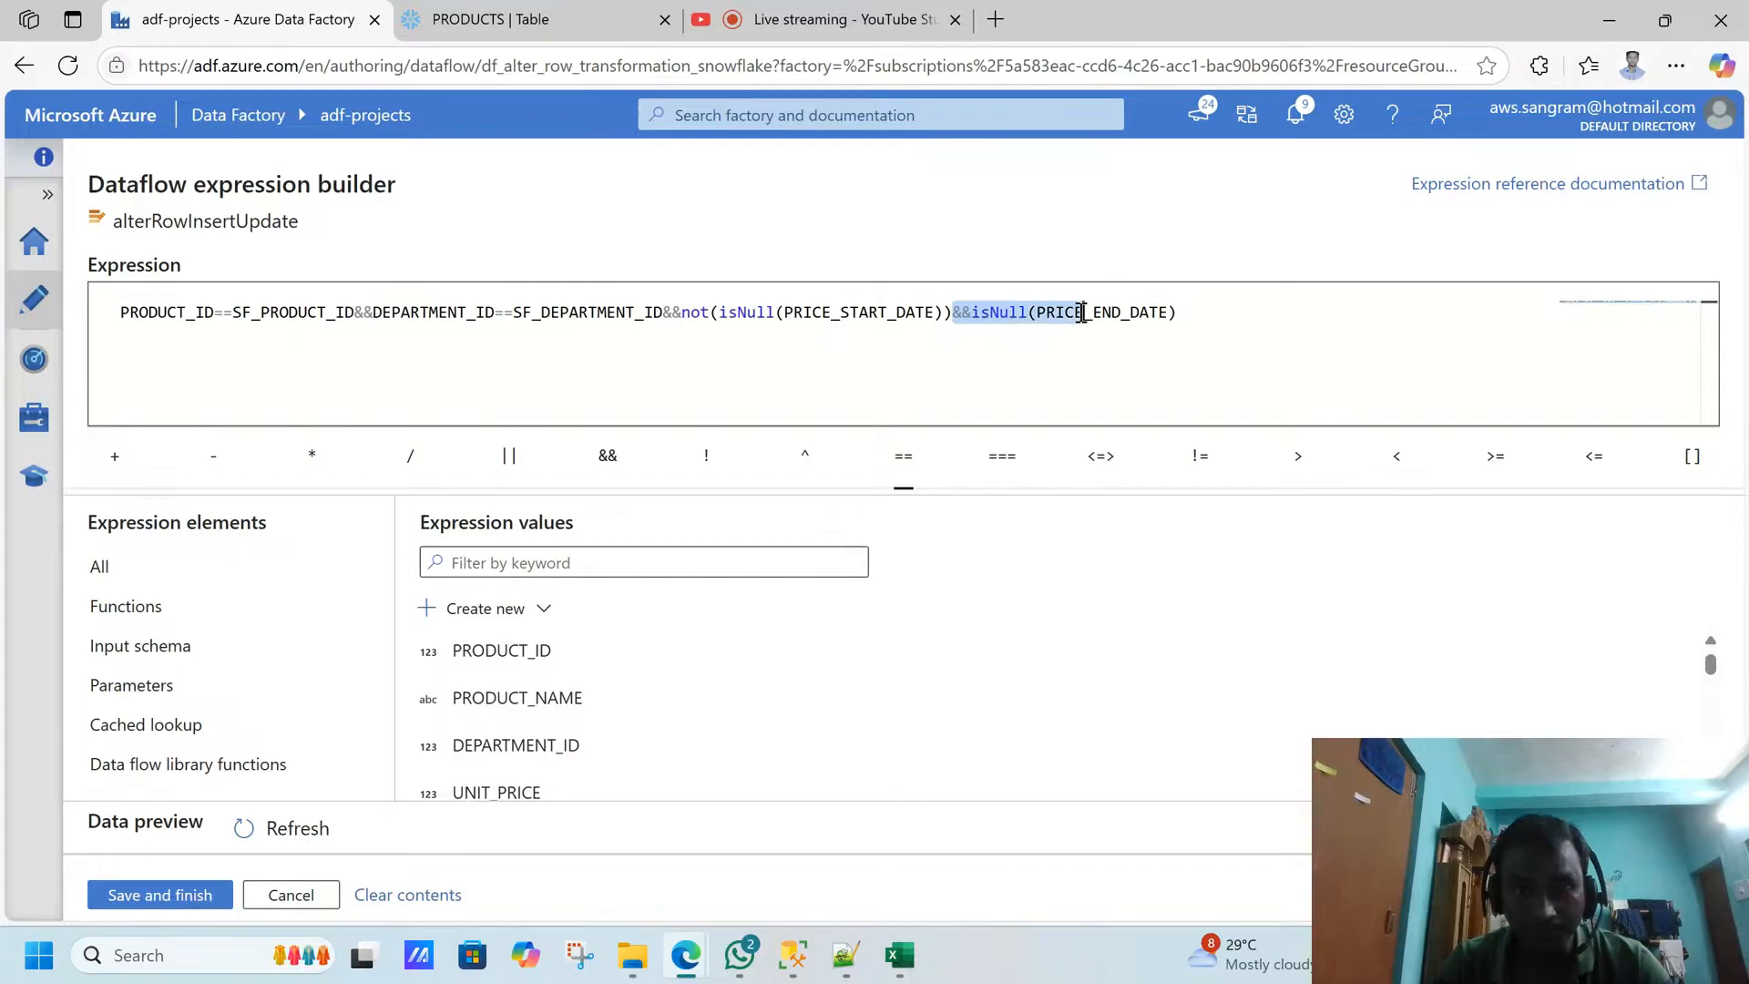
{"action": "left_click", "coordinate": [292, 895]}
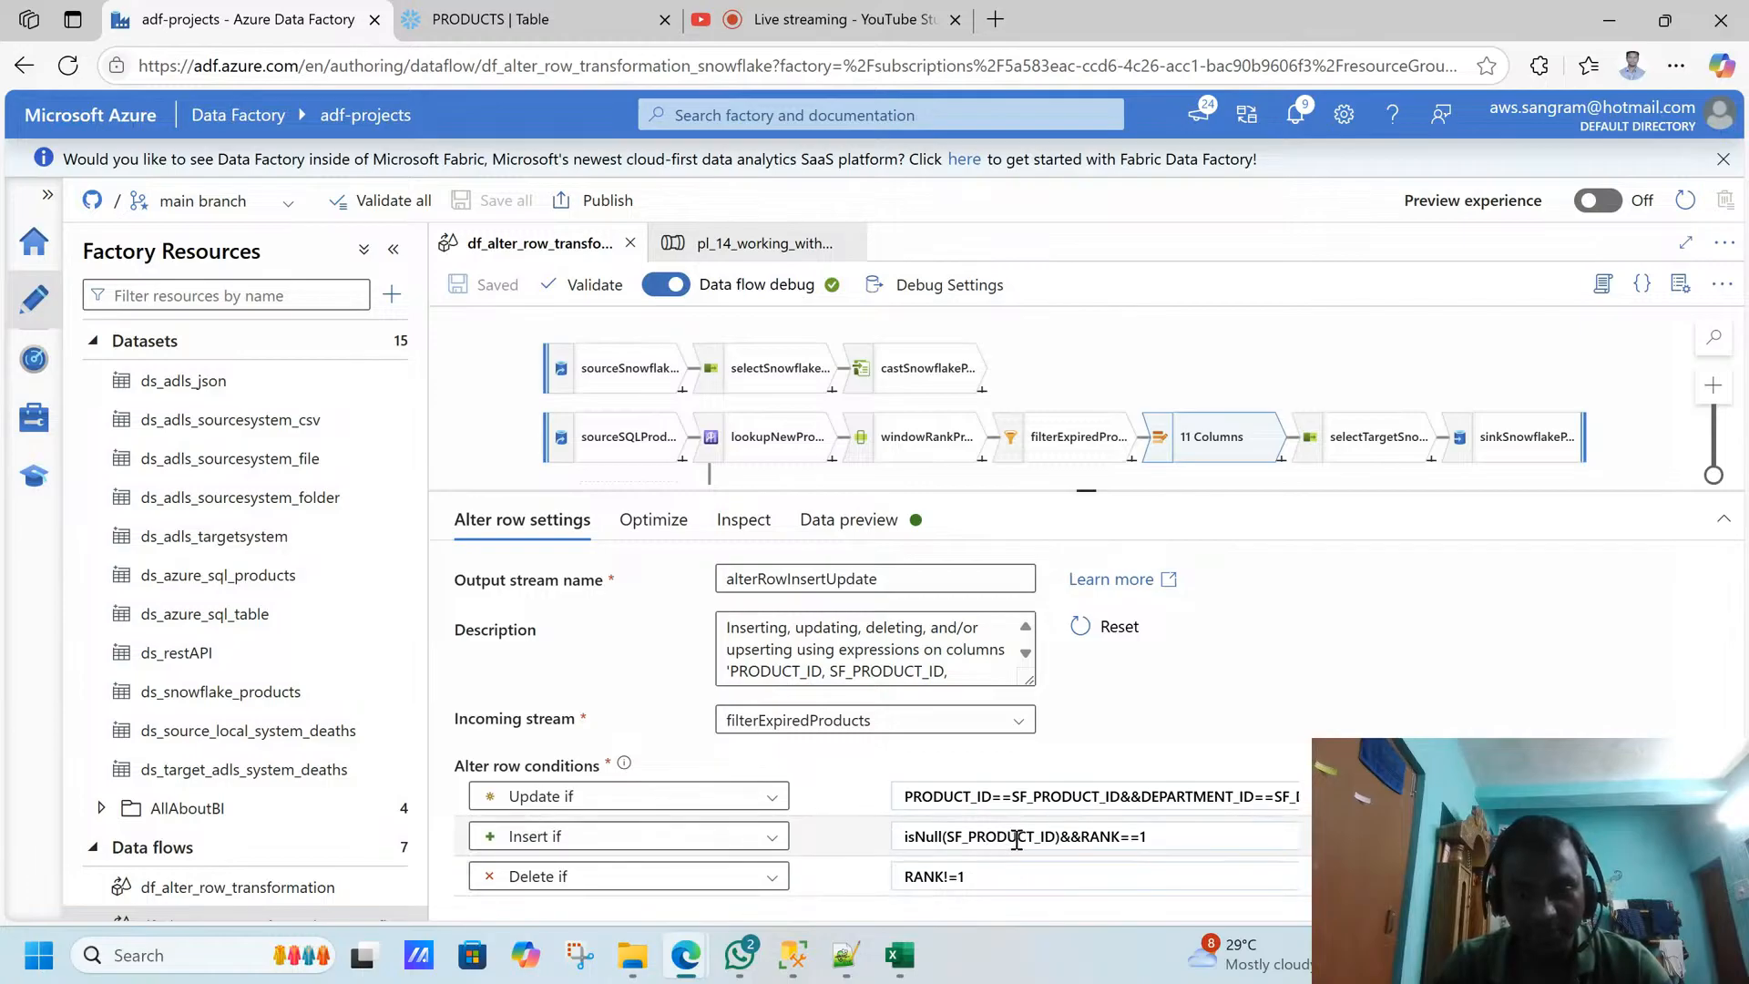
- Examine the Insert if expression's SF_PRODUCT_ID null check and RANK==1 condition in the expression builder, and close it without saving
{"action": "double_click", "coordinate": [1011, 837]}
{"action": "left_click", "coordinate": [958, 867]}
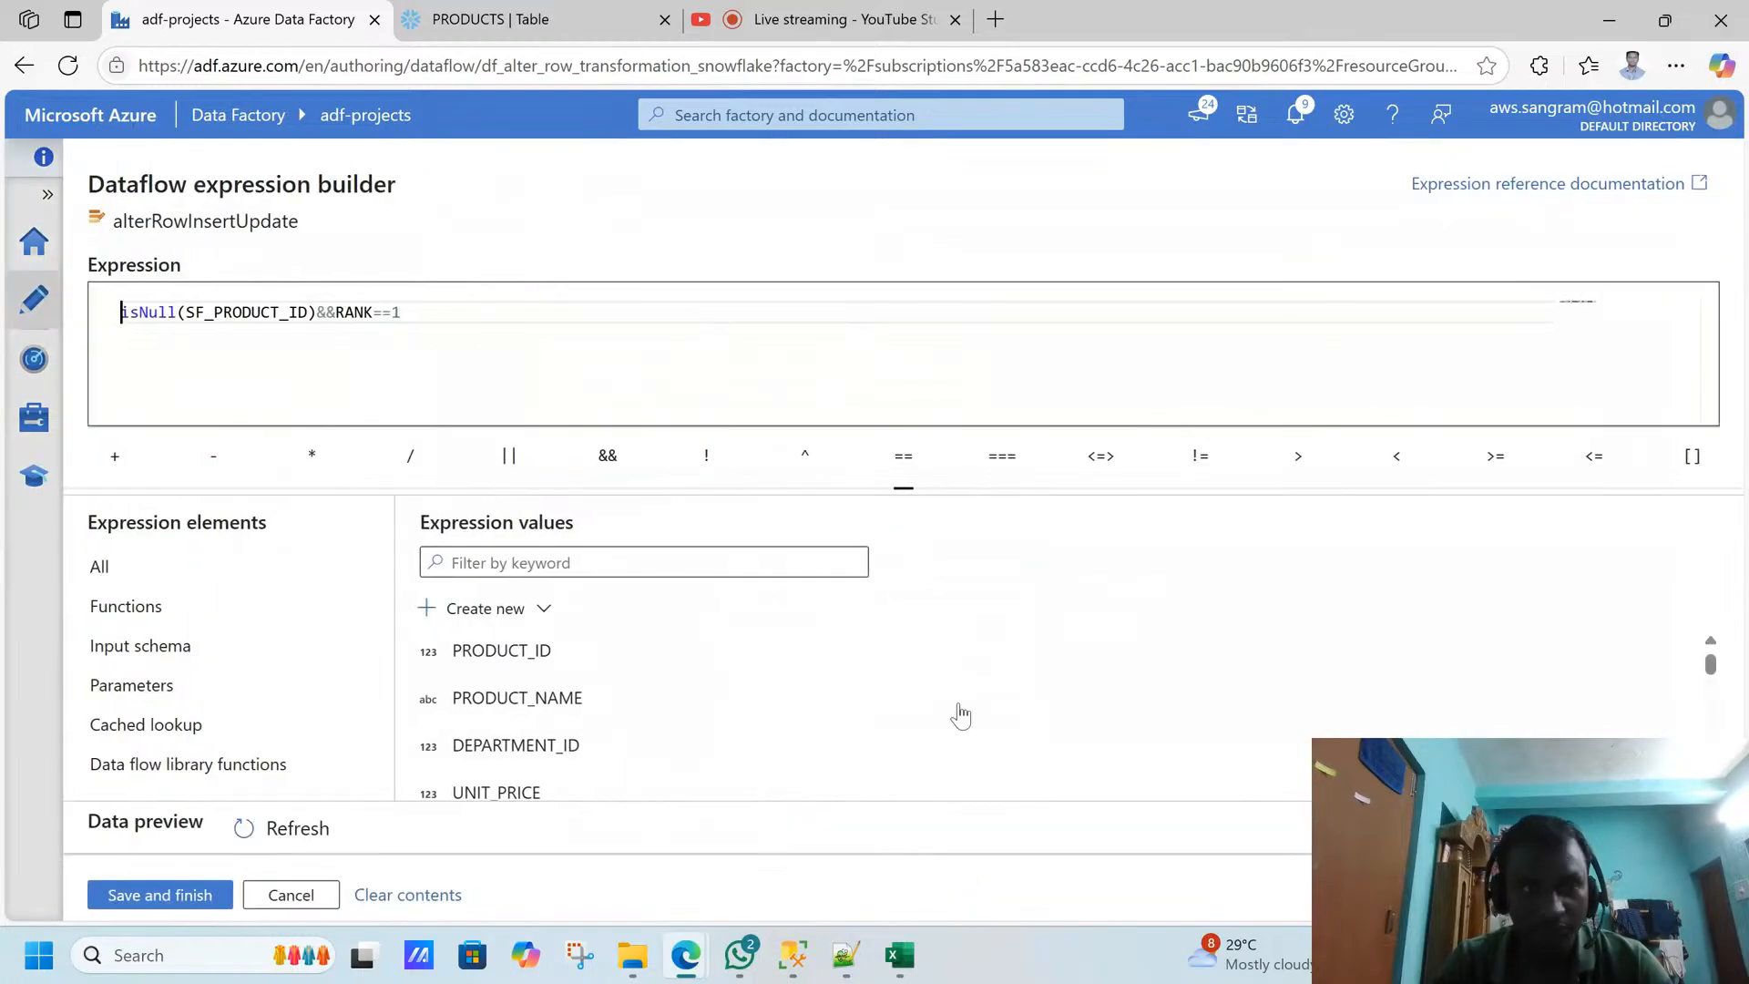
{"action": "left_click", "coordinate": [628, 351]}
{"action": "left_click_drag", "start_coordinate": [401, 311], "coordinate": [116, 312]}
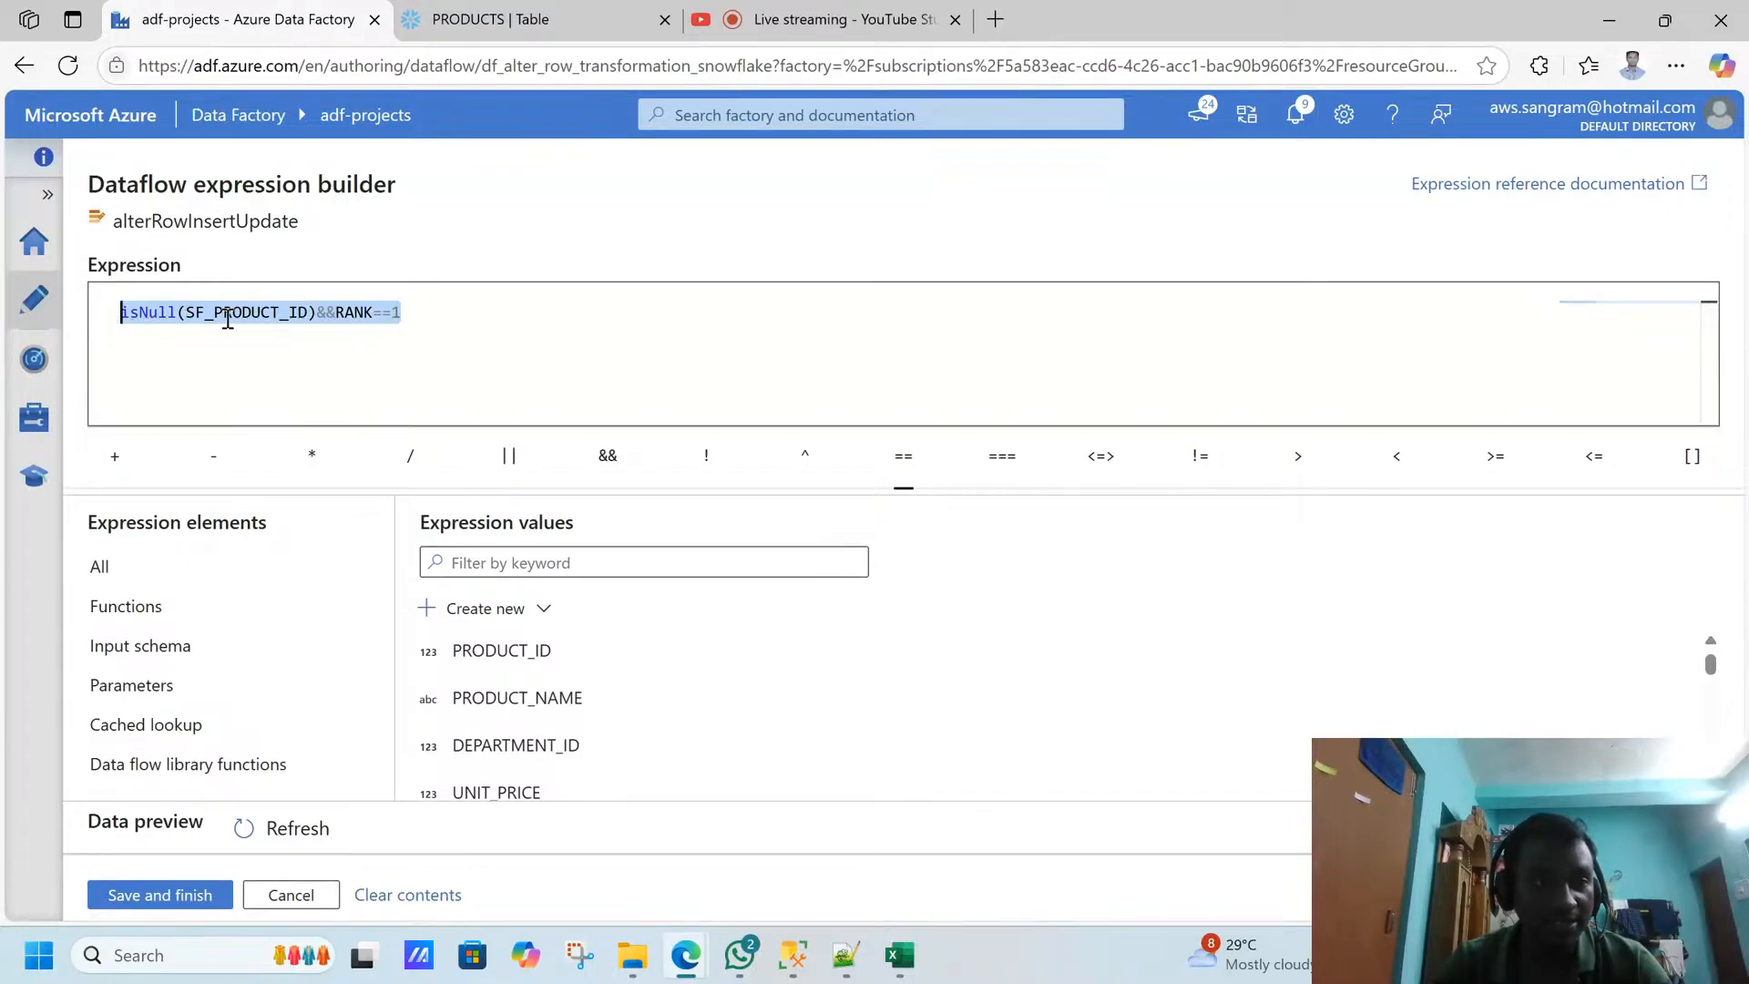
{"action": "left_click", "coordinate": [329, 314]}
{"action": "left_click_drag", "start_coordinate": [334, 312], "coordinate": [461, 312]}
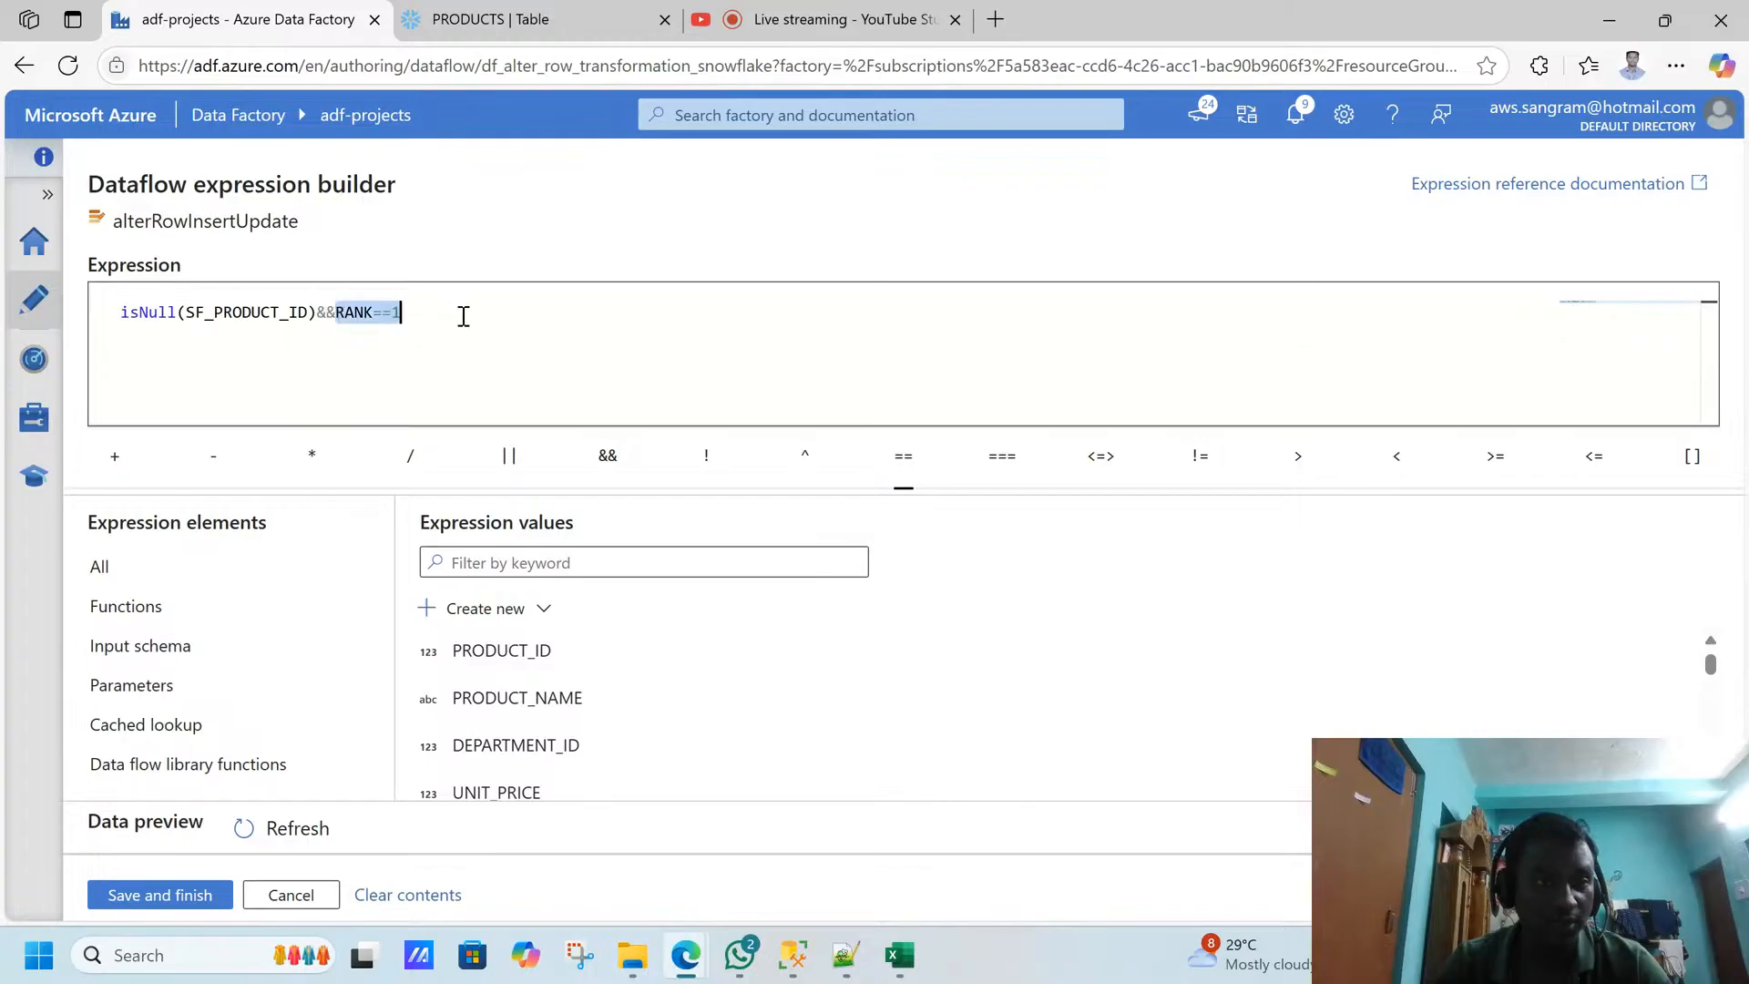
{"action": "left_click", "coordinate": [320, 896]}
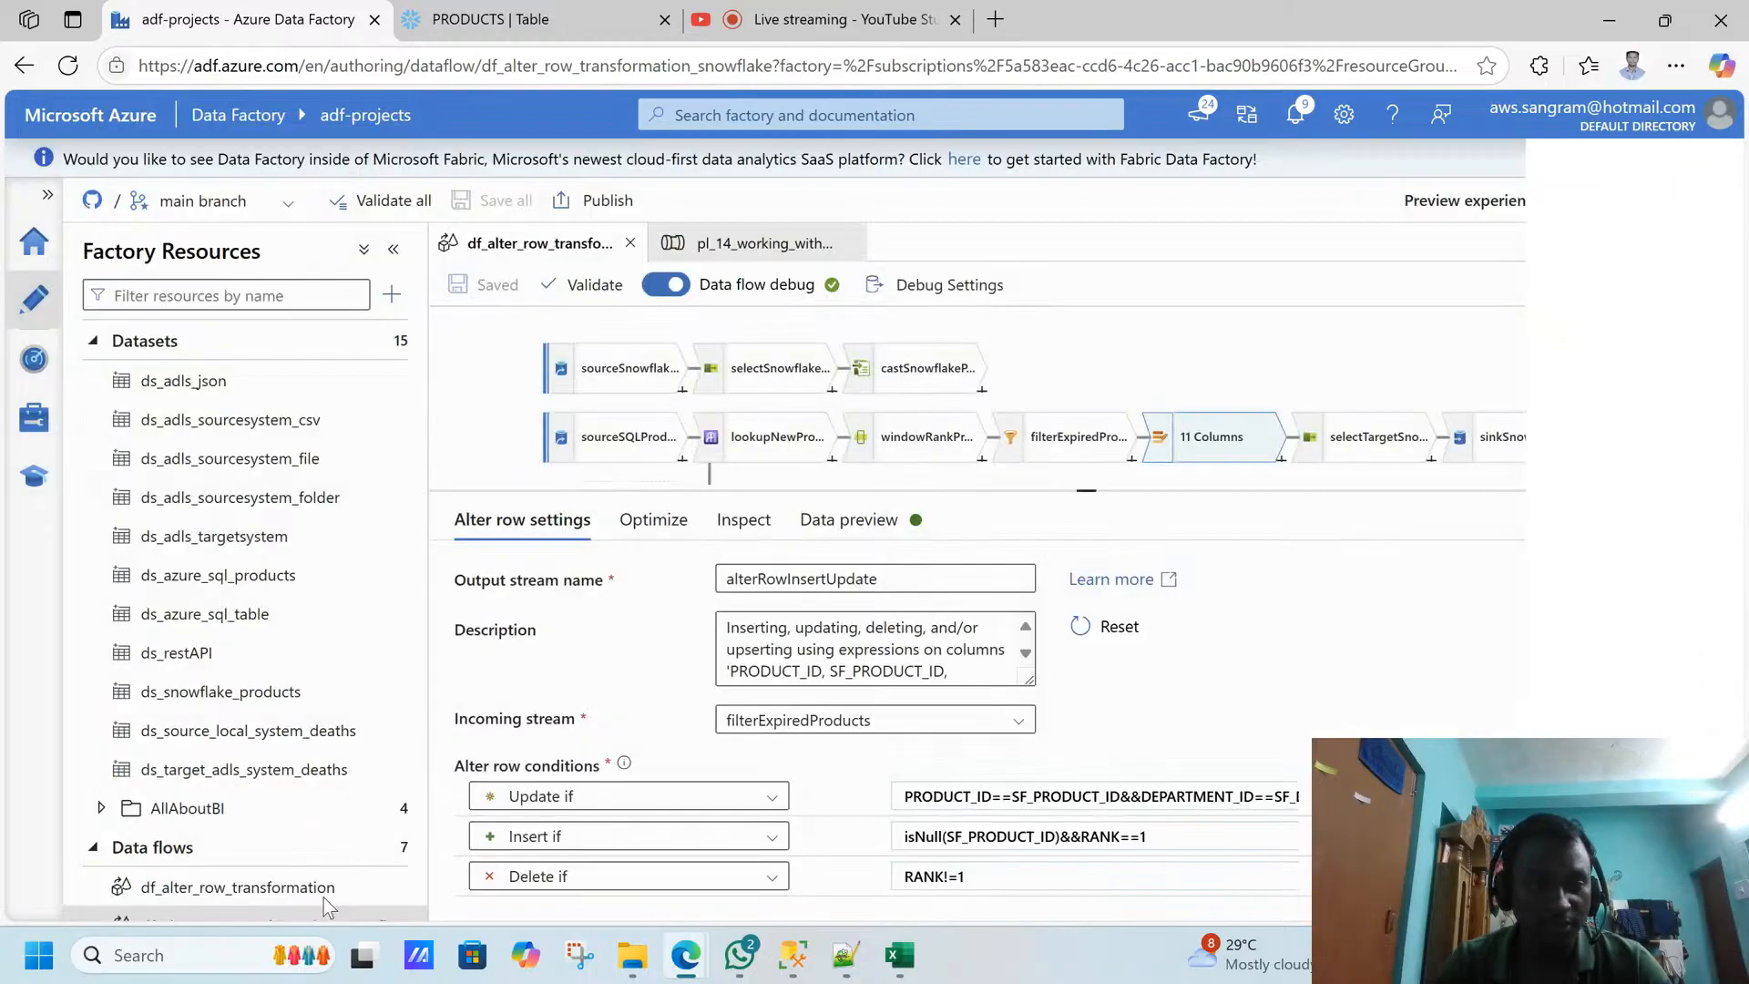
- Refresh the data preview of the lookup transformation and enlarge the preview area
{"action": "left_click", "coordinate": [826, 444]}
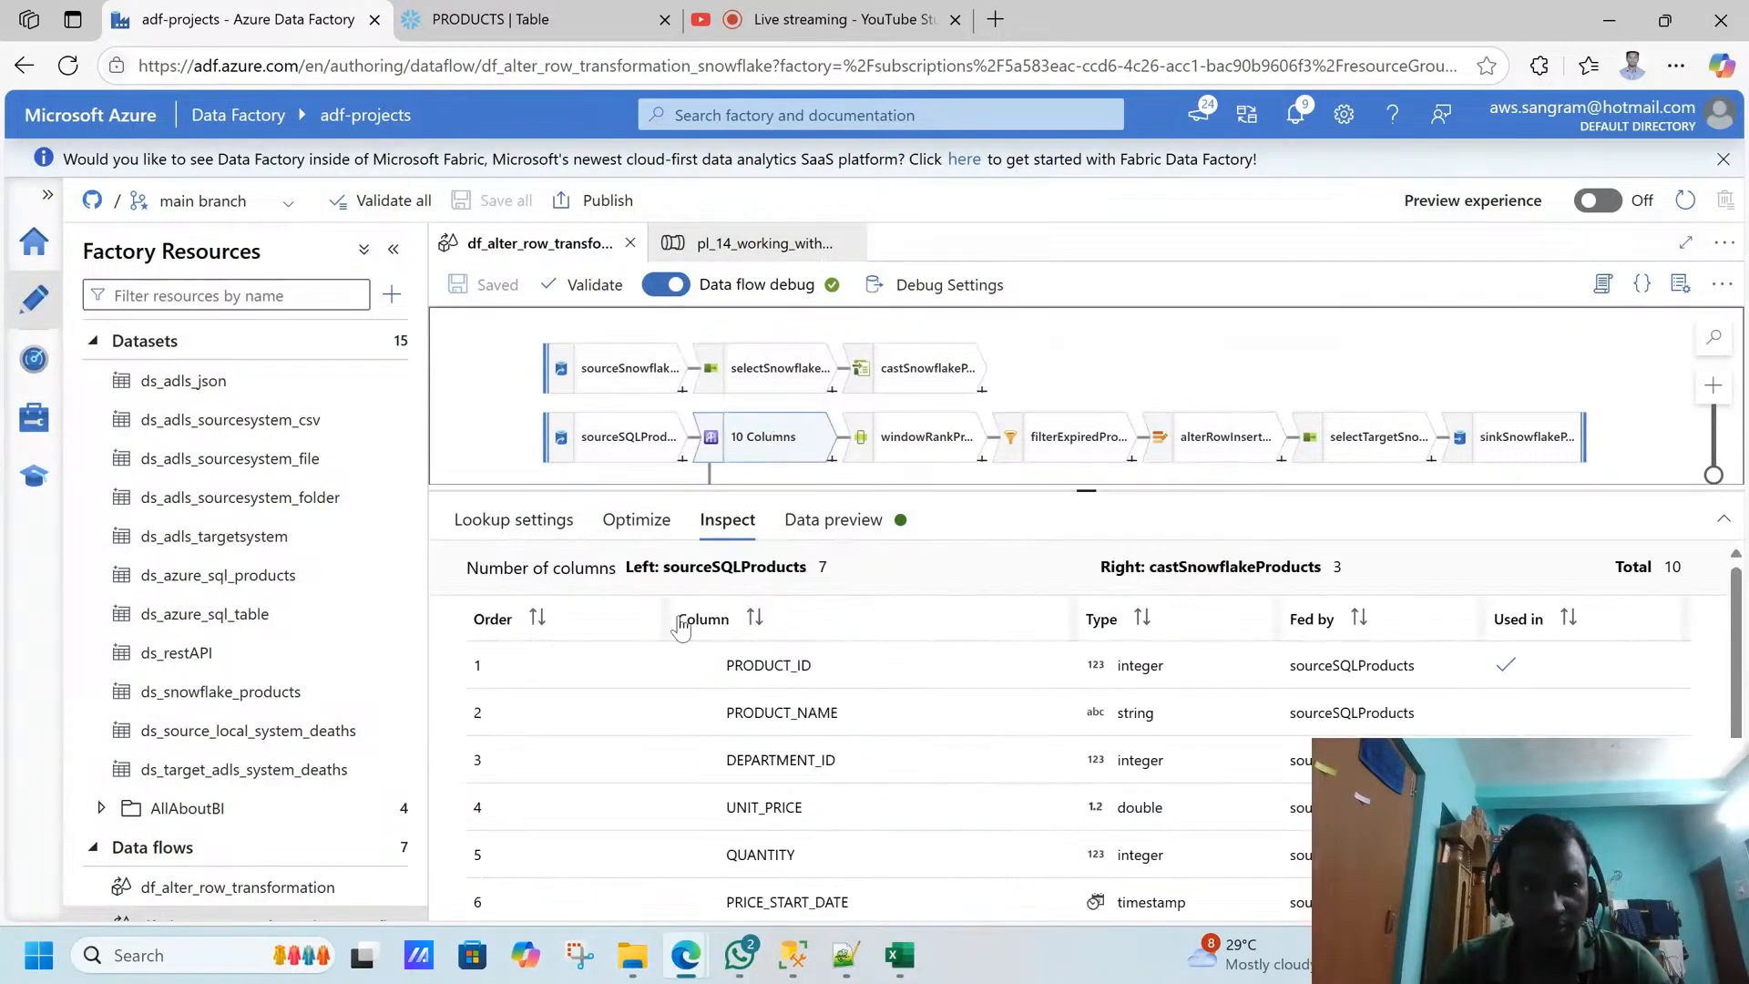
{"action": "left_click", "coordinate": [865, 526]}
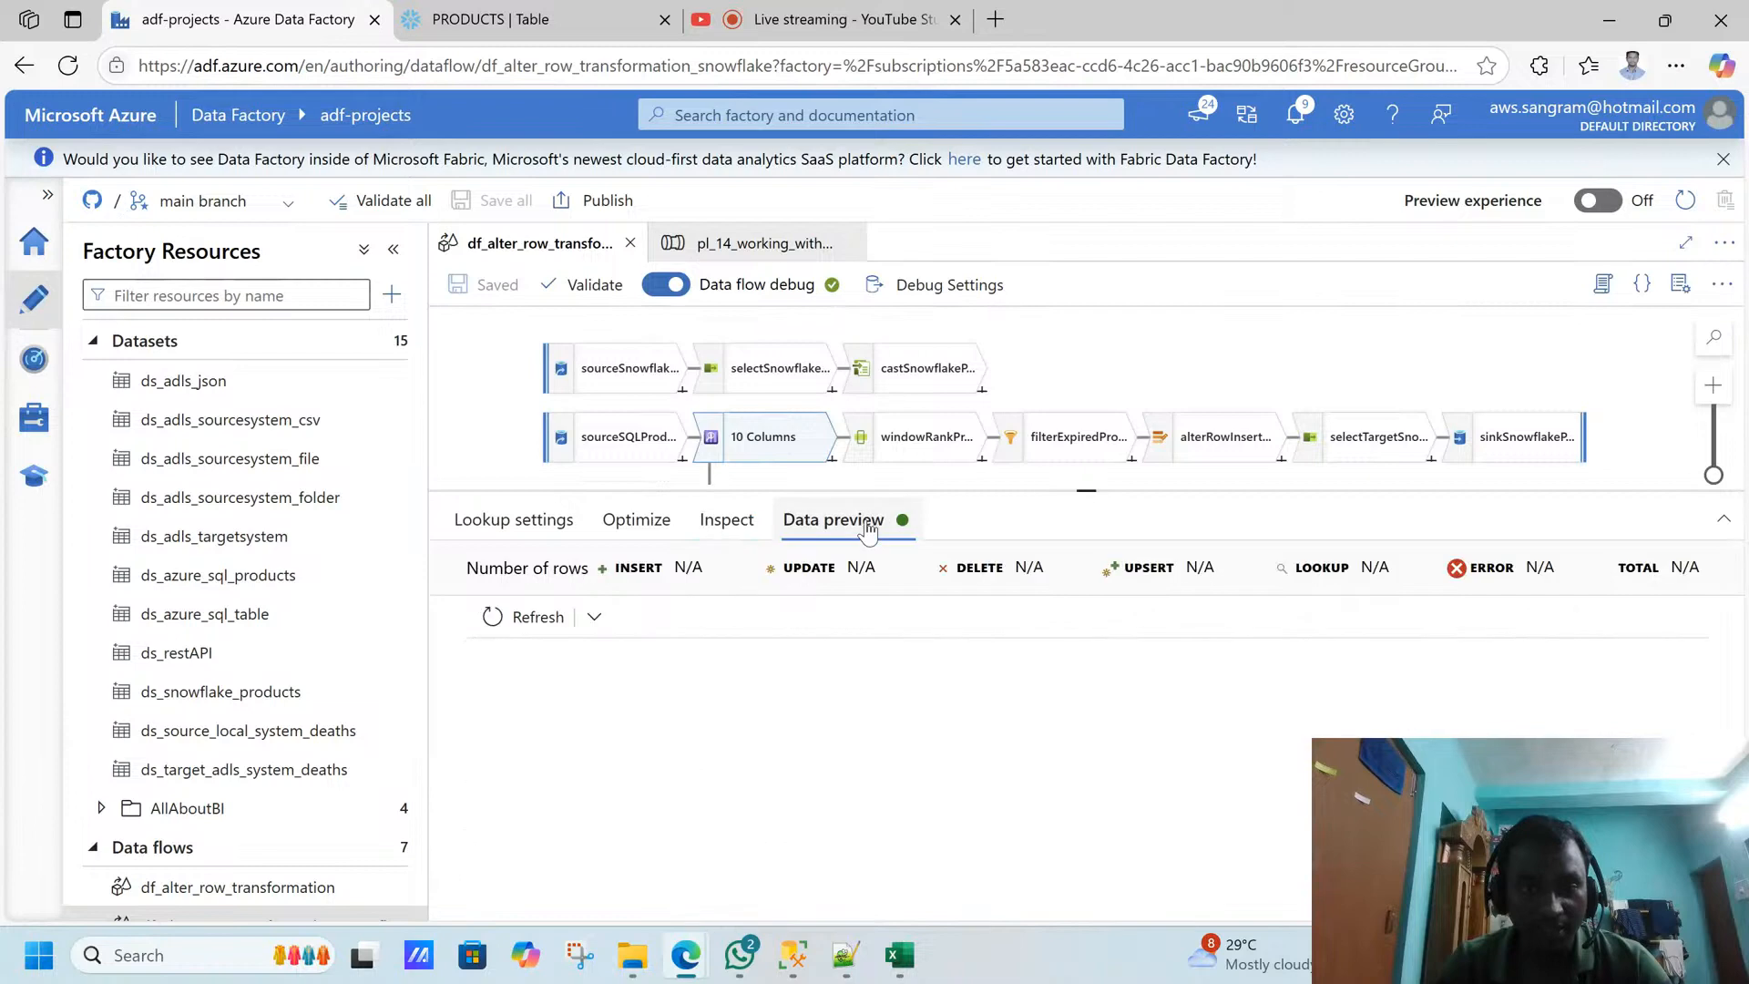
{"action": "left_click", "coordinate": [538, 617]}
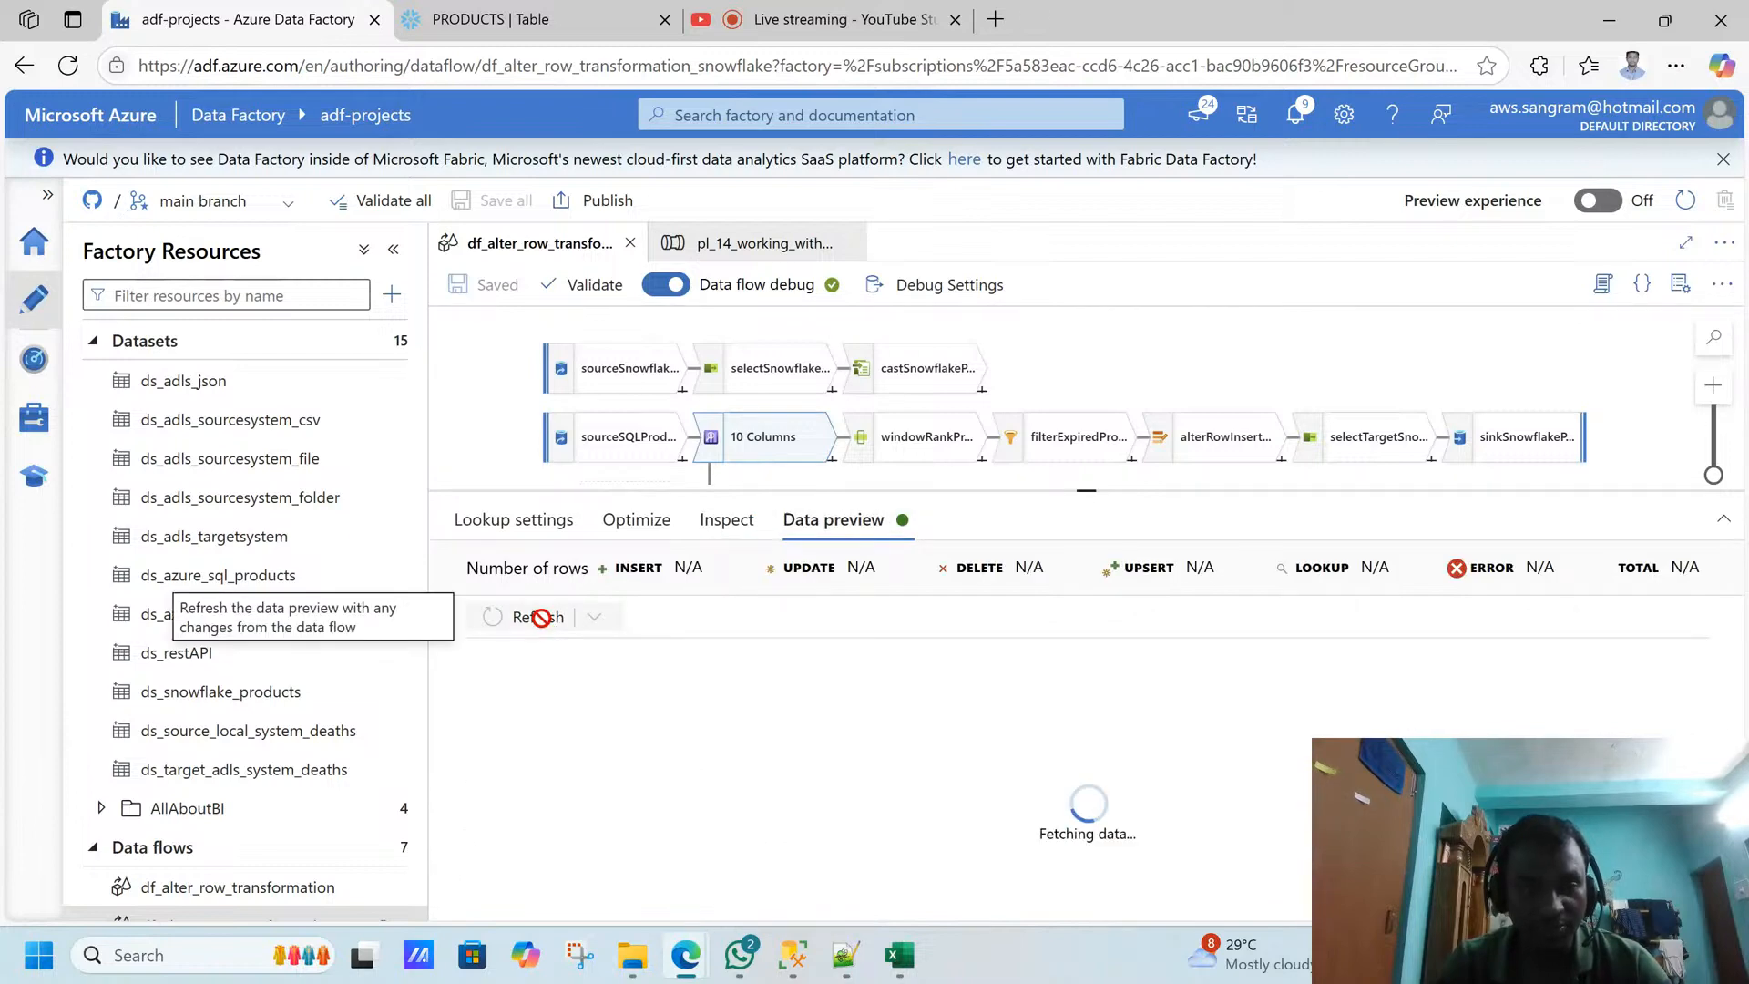
{"action": "triple_click", "coordinate": [1085, 497]}
{"action": "left_click_drag", "start_coordinate": [1085, 497], "coordinate": [1085, 405]}
- Switch to SQL Server Management Studio and duplicate the product 15 INSERT statement below the original, separated by a blank line
{"action": "left_click", "coordinate": [795, 971]}
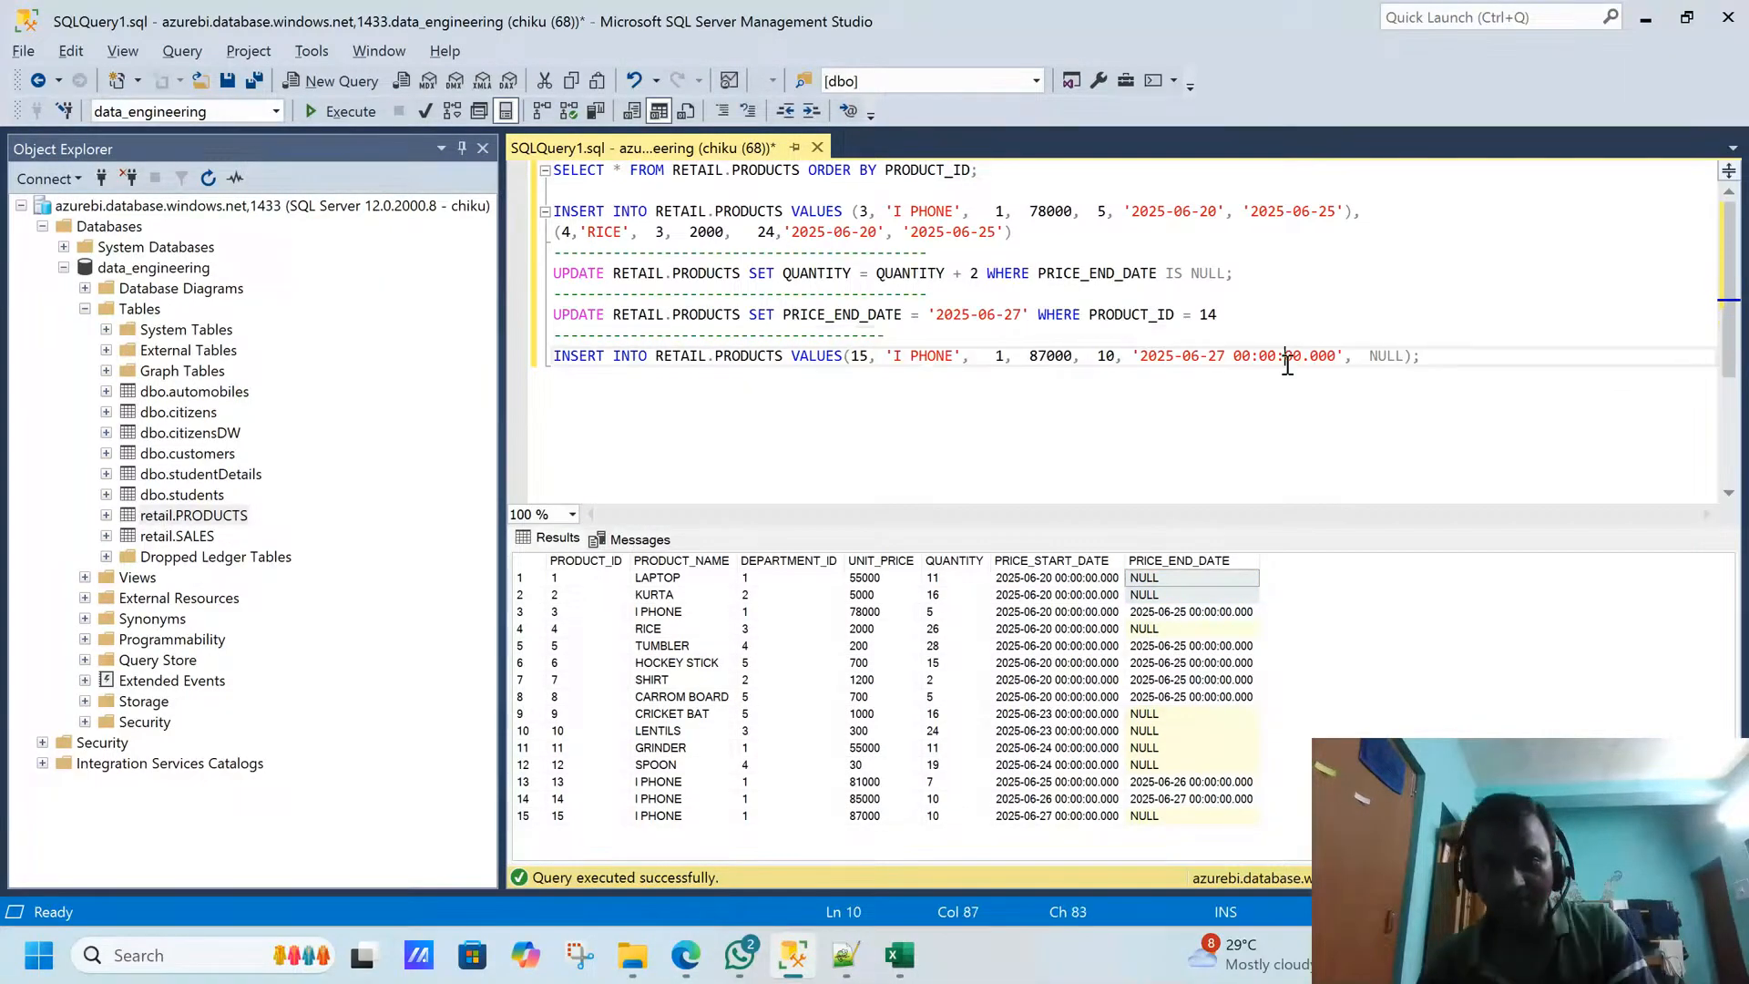
{"action": "left_click_drag", "start_coordinate": [1426, 357], "coordinate": [533, 369]}
{"action": "key", "text": "ctrl+c"}
{"action": "left_click", "coordinate": [1446, 368]}
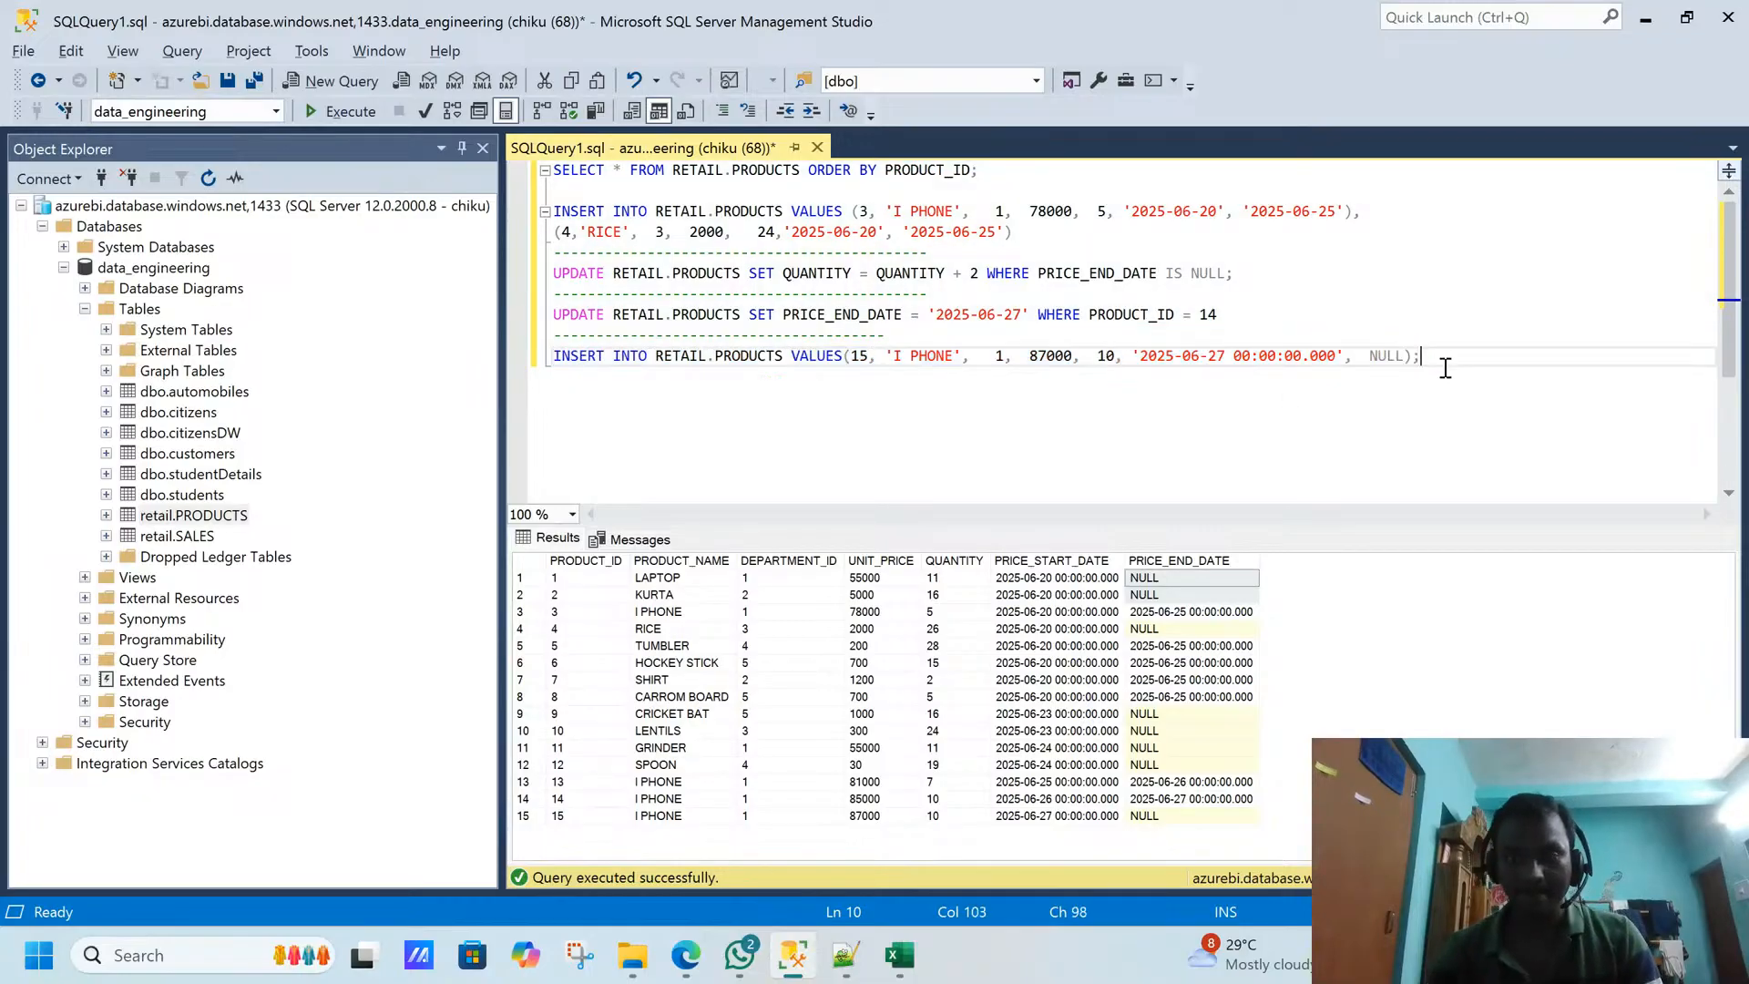
{"action": "key", "text": "Return"}
{"action": "key", "text": "Return"}
{"action": "key", "text": "ctrl+v"}
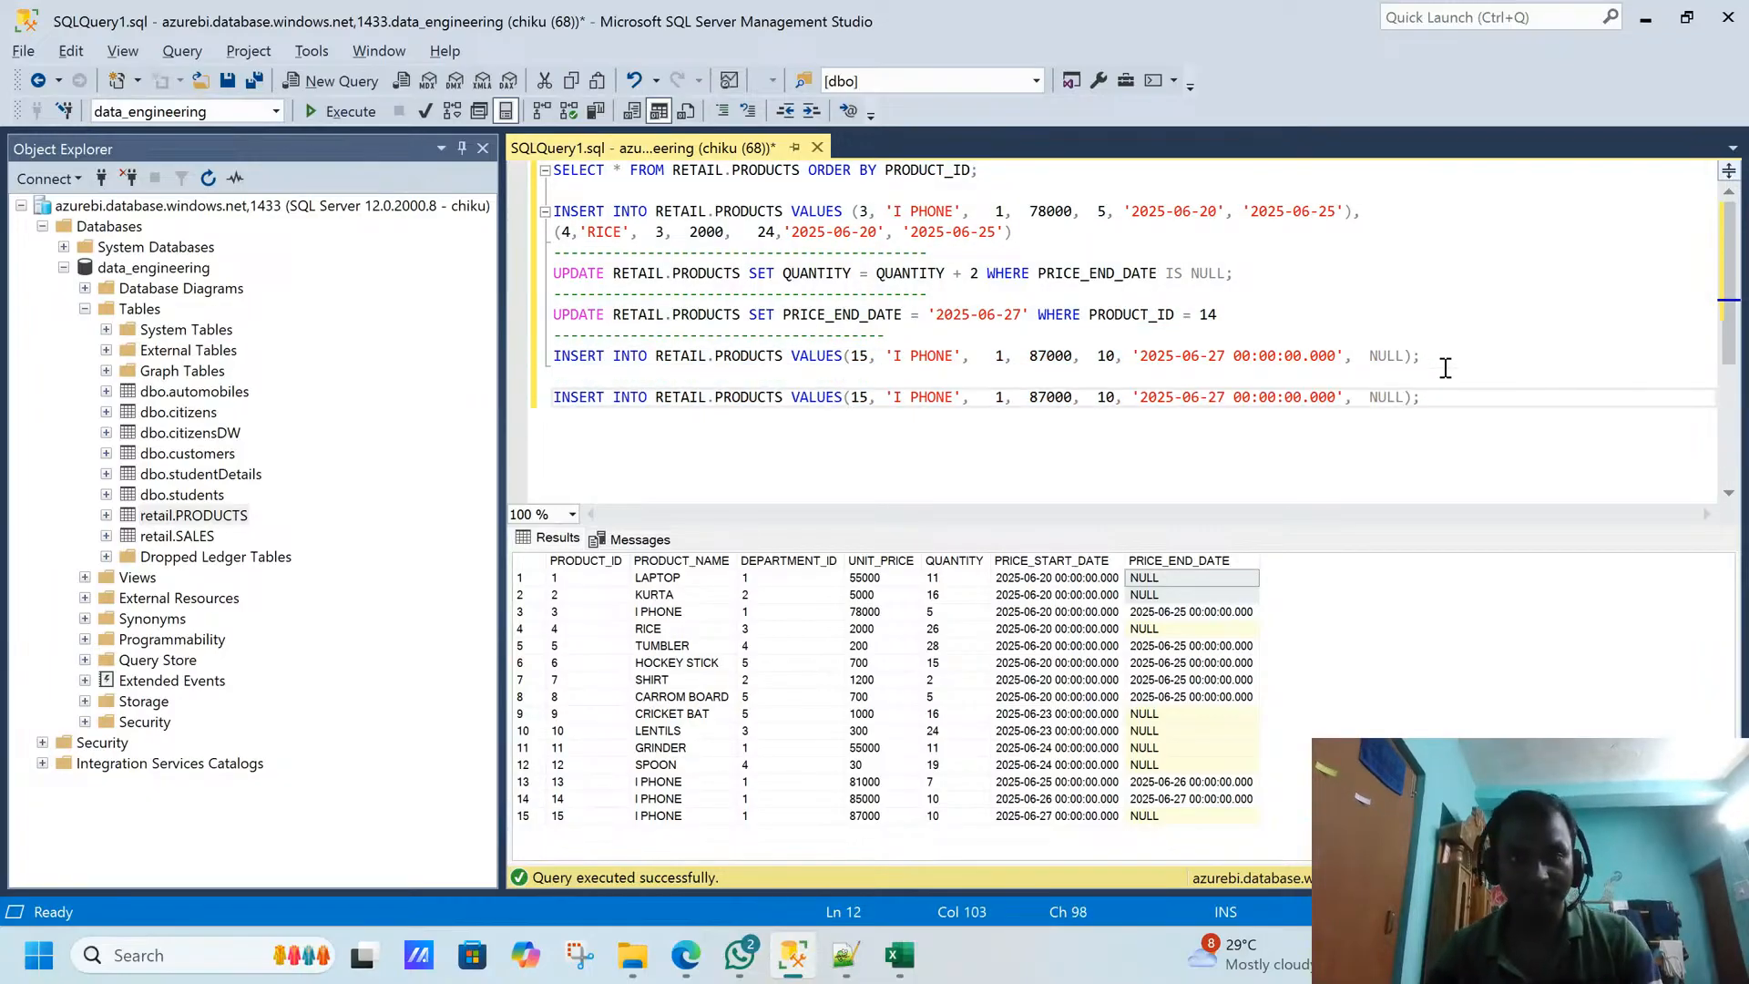
- Change the product ID to 16 and the product name to OPPO in the duplicated INSERT statement
{"action": "left_click", "coordinate": [867, 396]}
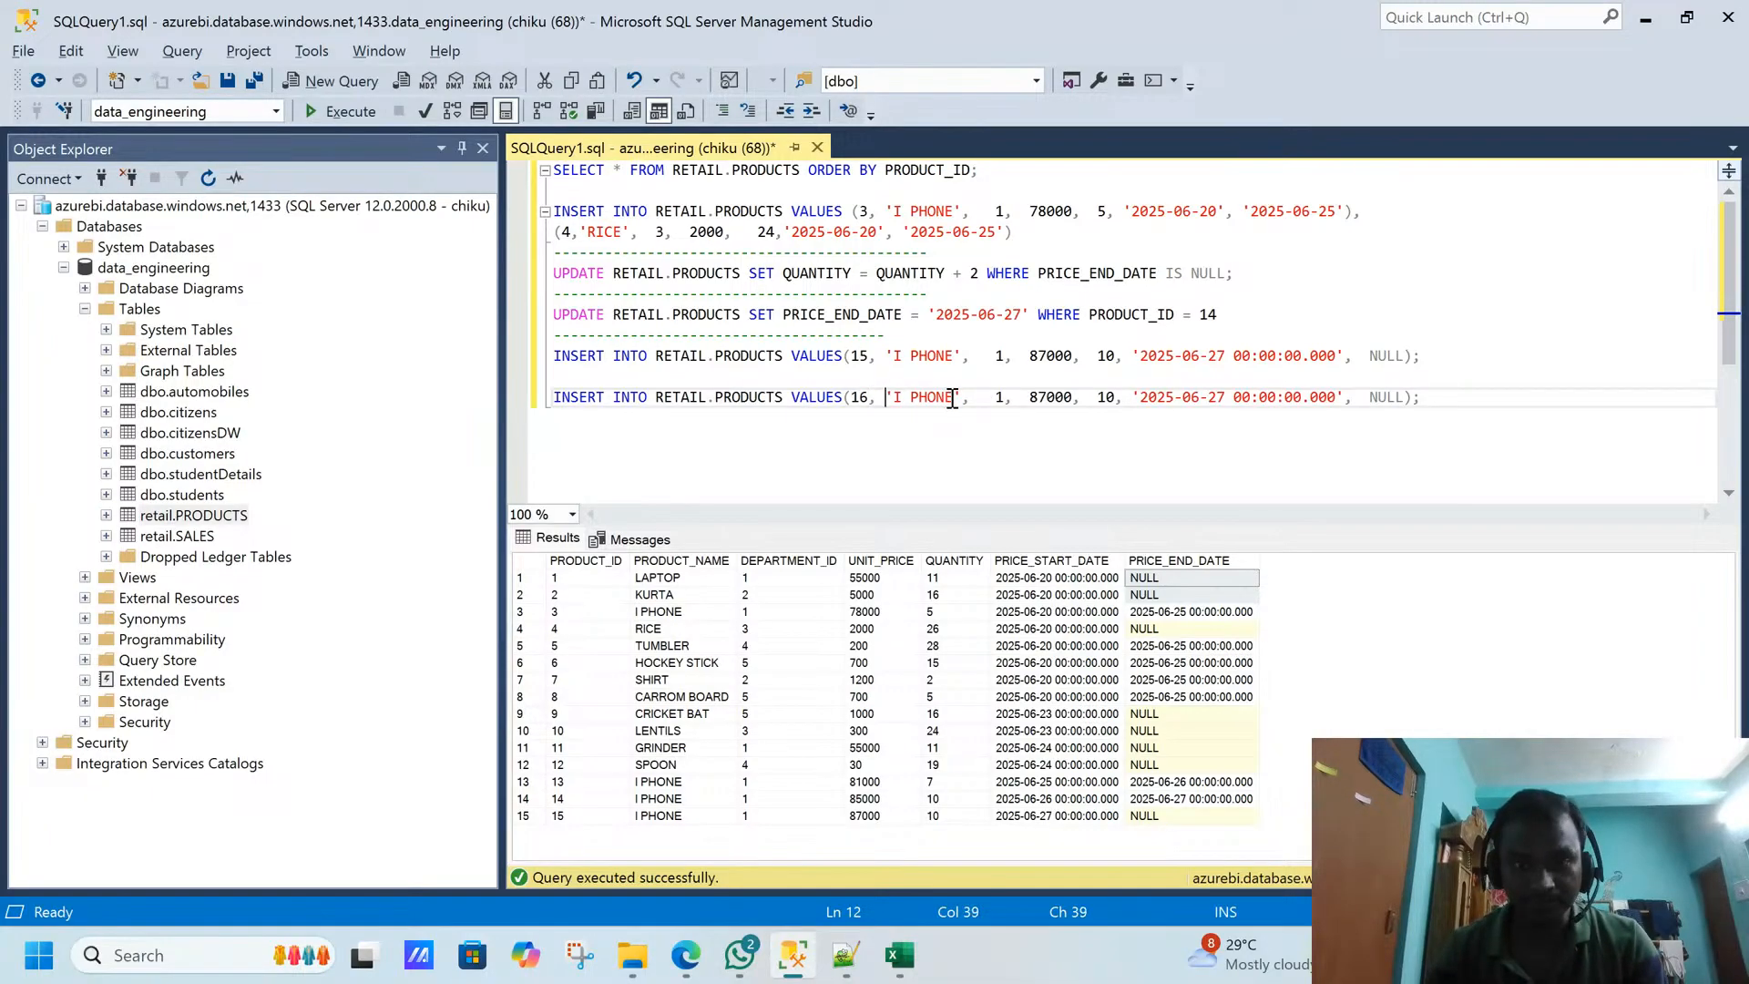
{"action": "key", "text": "Right"}
{"action": "key", "text": "Right"}
{"action": "key", "text": "Right"}
{"action": "key", "text": "shift+Right"}
{"action": "key", "text": "shift+Right"}
{"action": "key", "text": "shift+Right"}
{"action": "key", "text": "shift+Right"}
{"action": "key", "text": "shift+Right"}
{"action": "key", "text": "shift+Right"}
{"action": "key", "text": "shift+Right"}
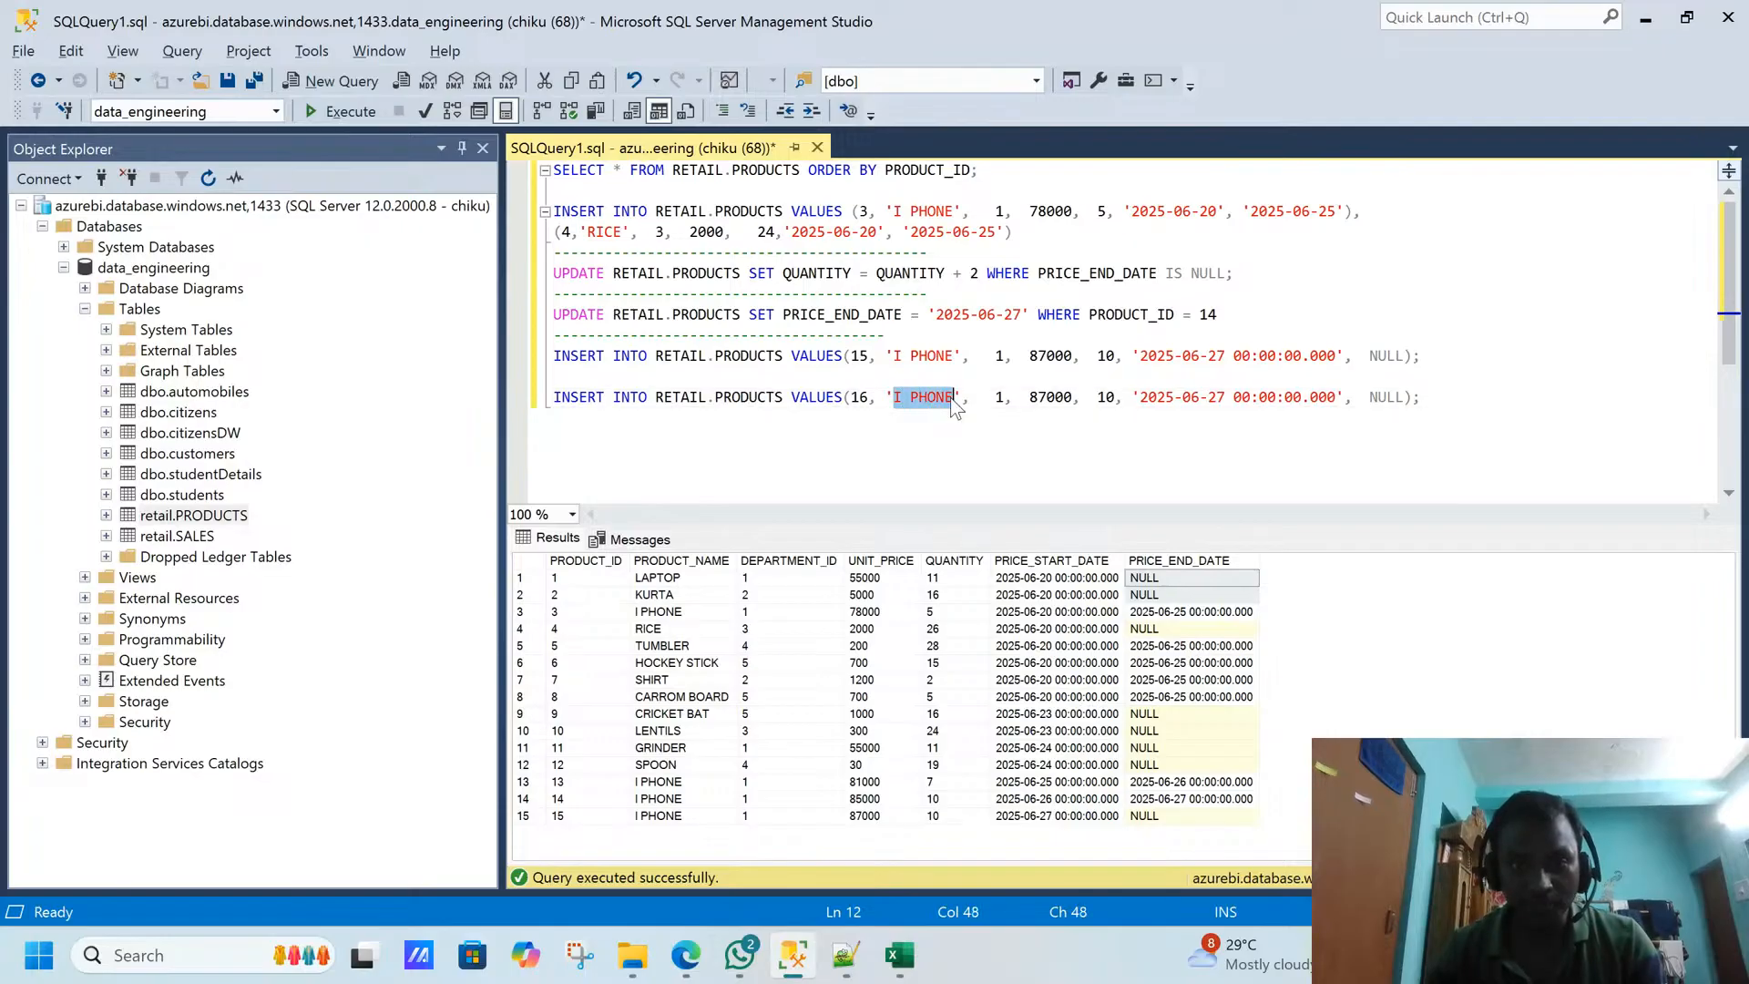
{"action": "type", "text": "OPPO"}
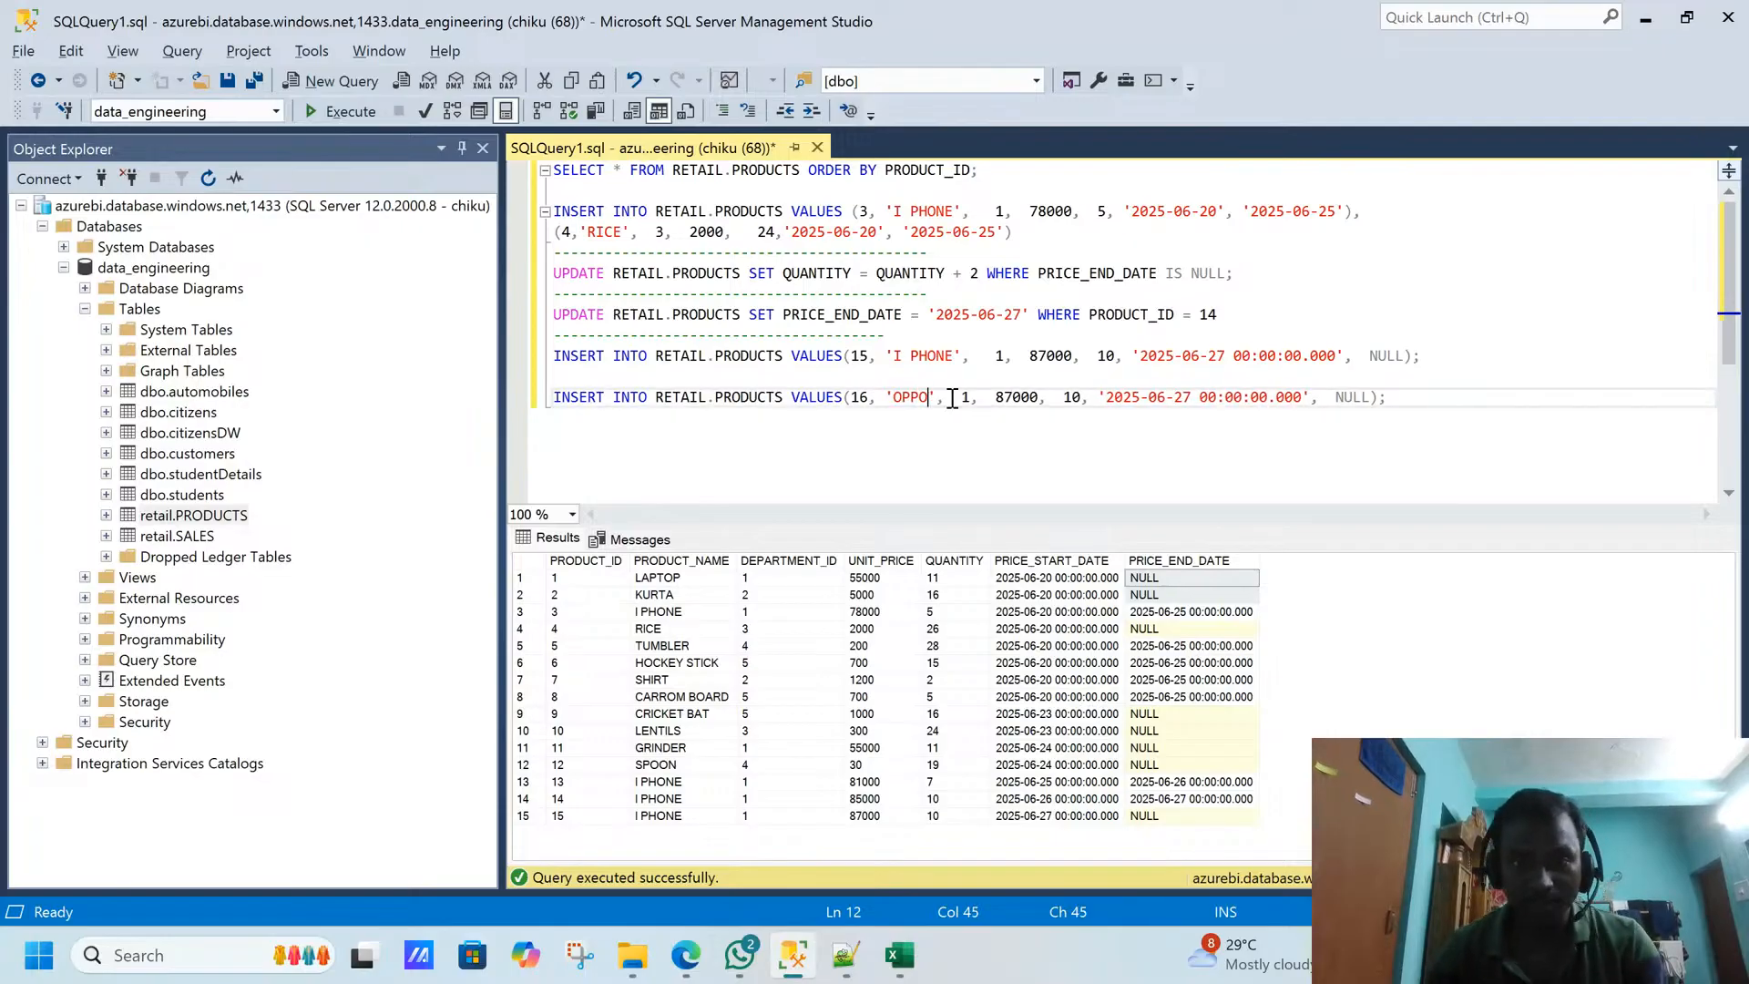
- Set the unit price to 35000 in the OPPO INSERT statement
{"action": "key", "text": "Right"}
{"action": "key", "text": "Right"}
{"action": "key", "text": "Right"}
{"action": "key", "text": "Right"}
{"action": "key", "text": "Right"}
{"action": "key", "text": "Right"}
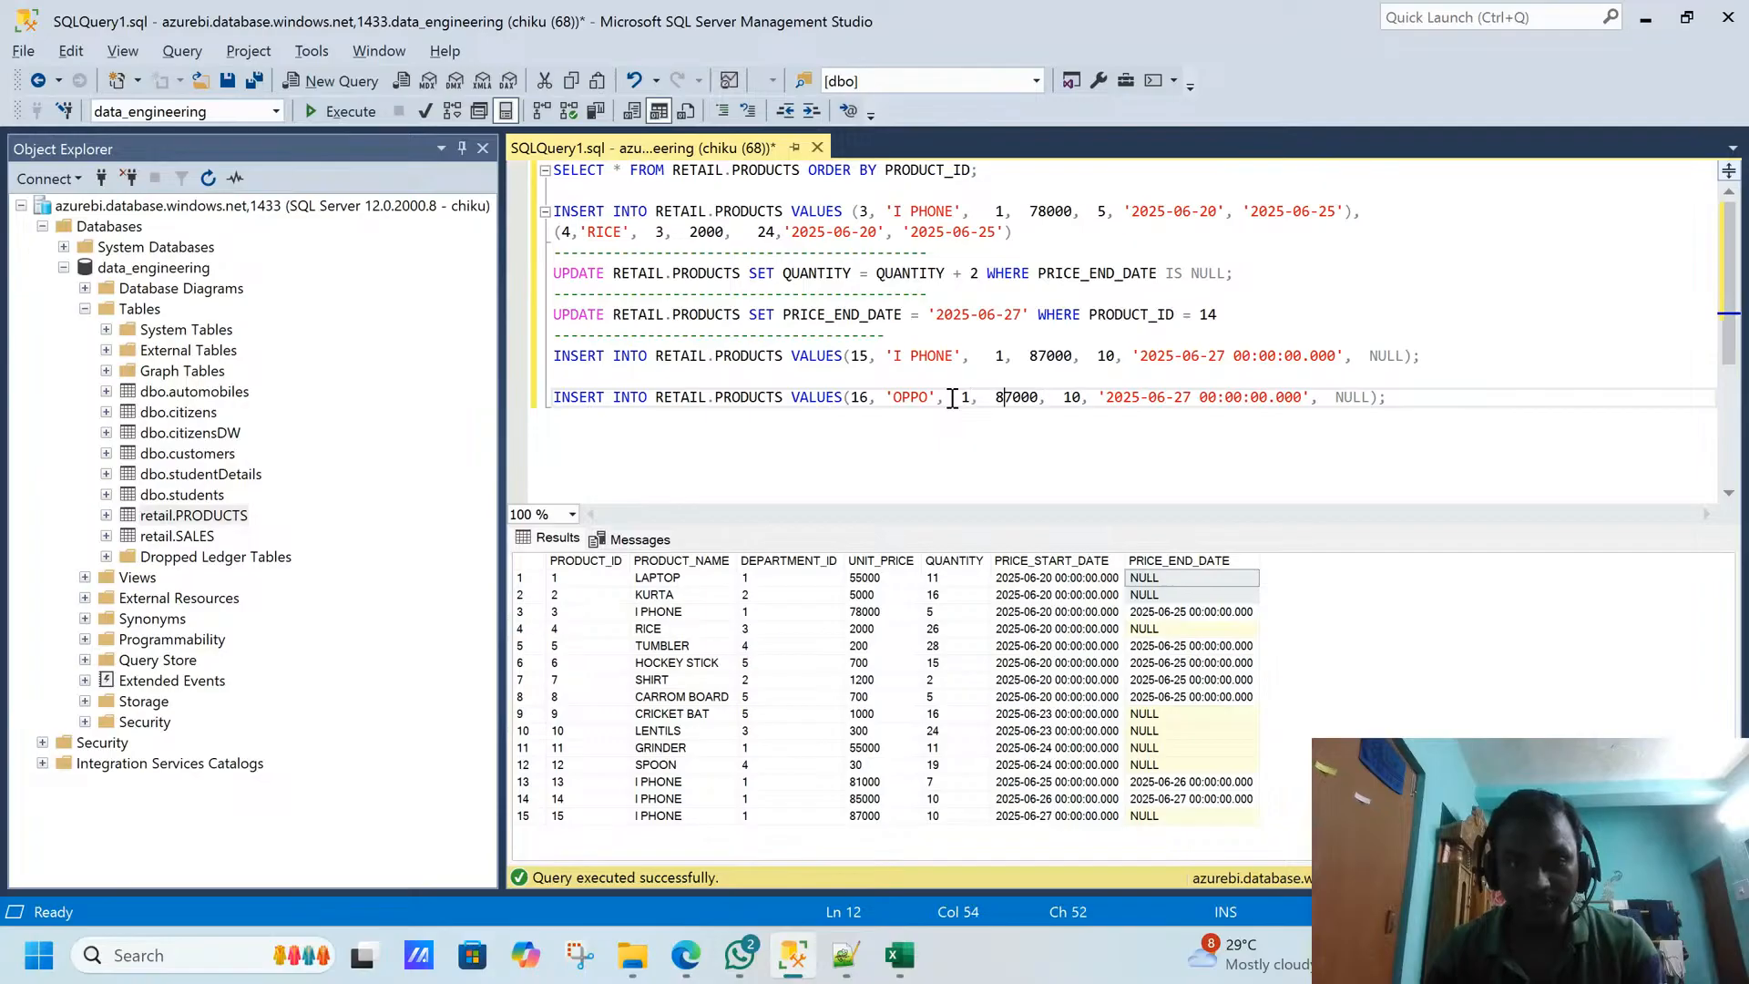
{"action": "key", "text": "shift+Right"}
{"action": "key", "text": "shift+Right"}
{"action": "key", "text": "shift+Right"}
{"action": "key", "text": "shift+Right"}
{"action": "key", "text": "shift+Right"}
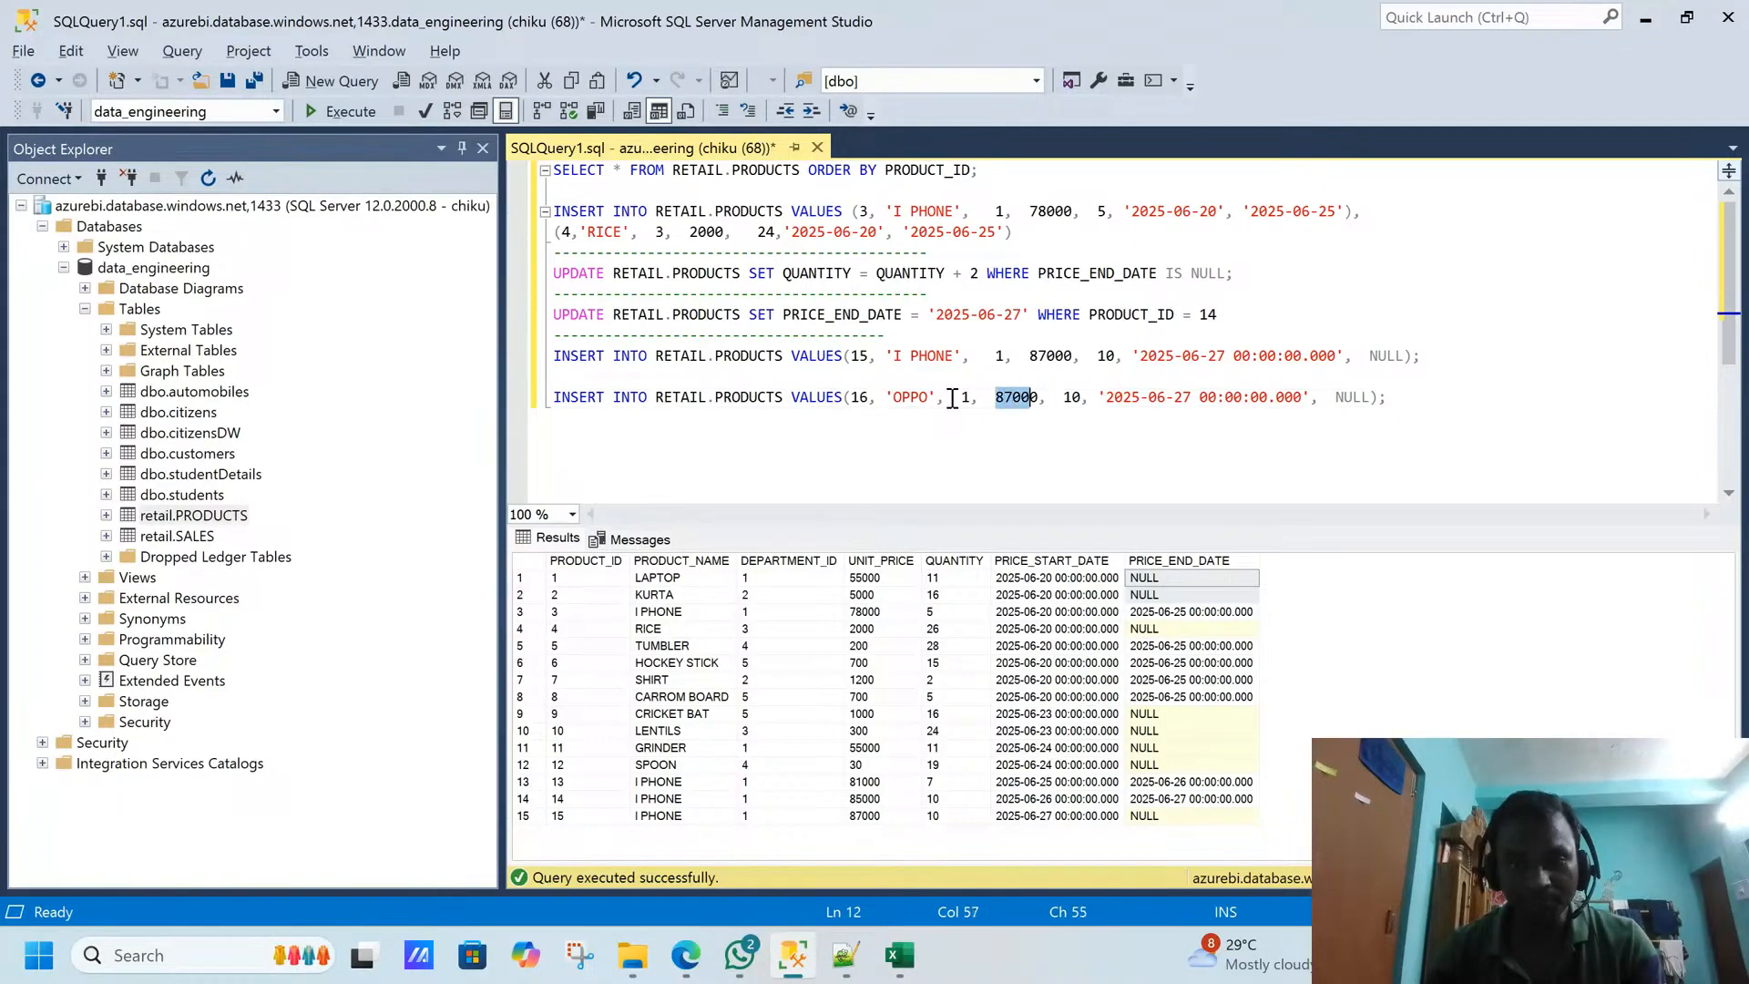
{"action": "type", "text": "35000"}
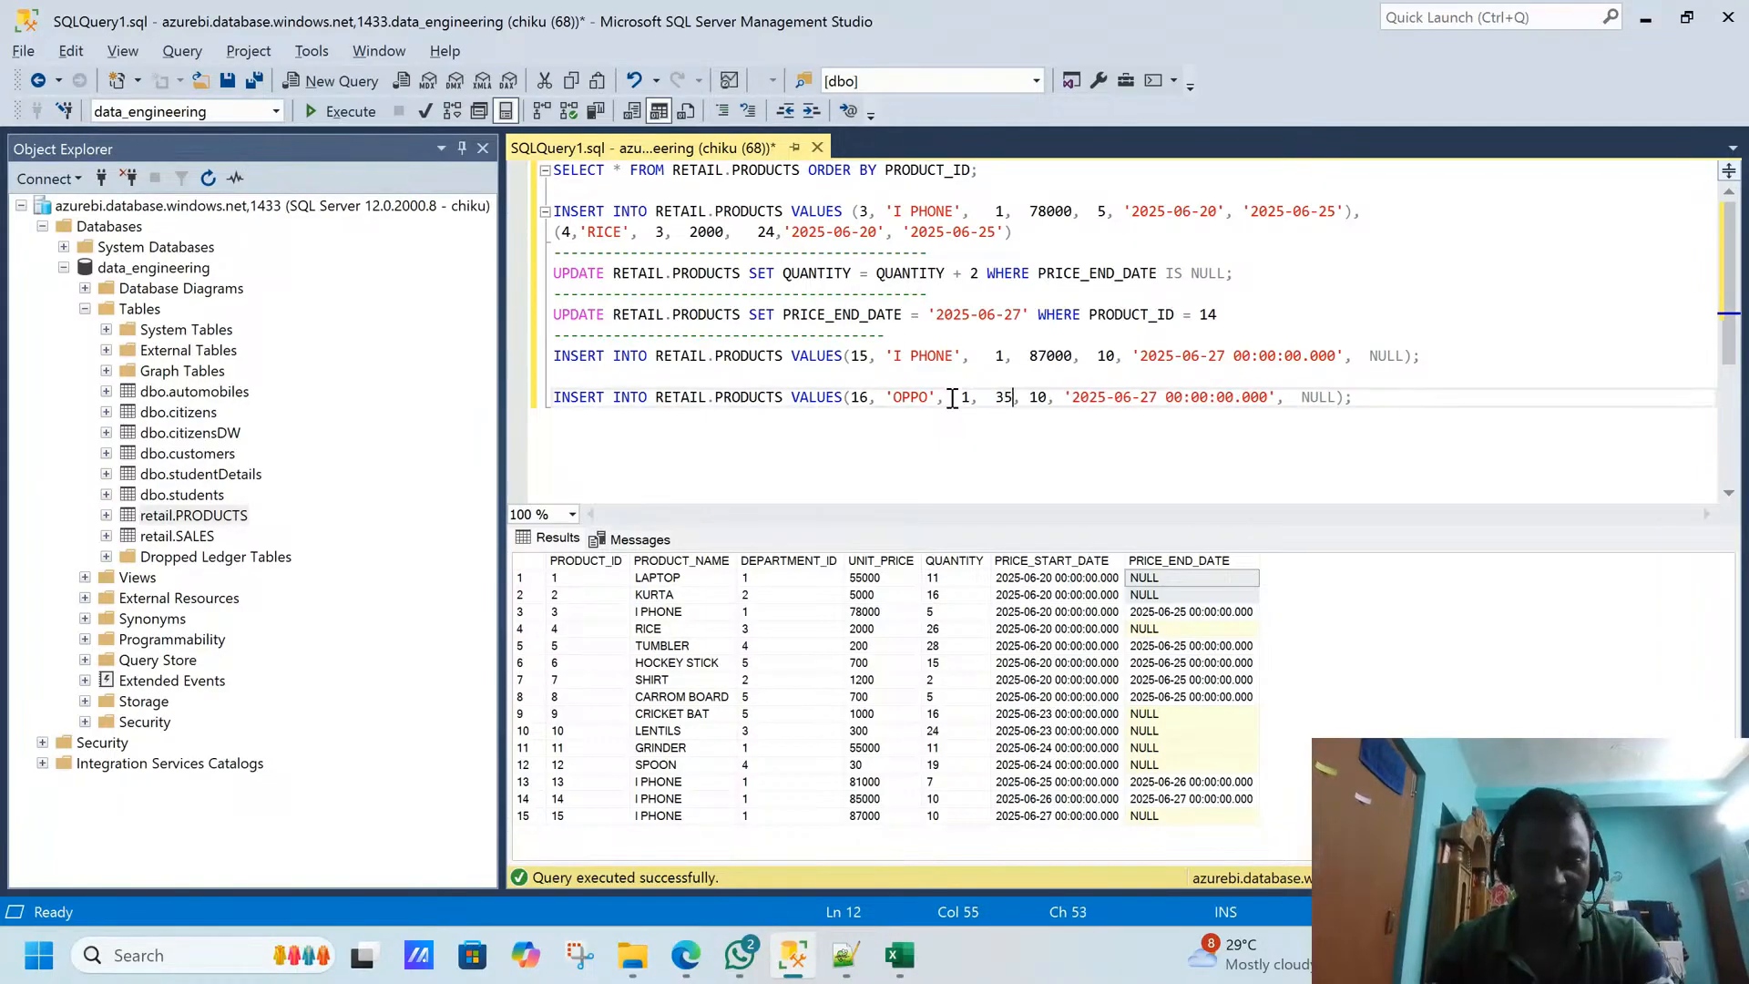
- Set the price start date to 2025-06-25 in the OPPO INSERT statement
{"action": "key", "text": "Right"}
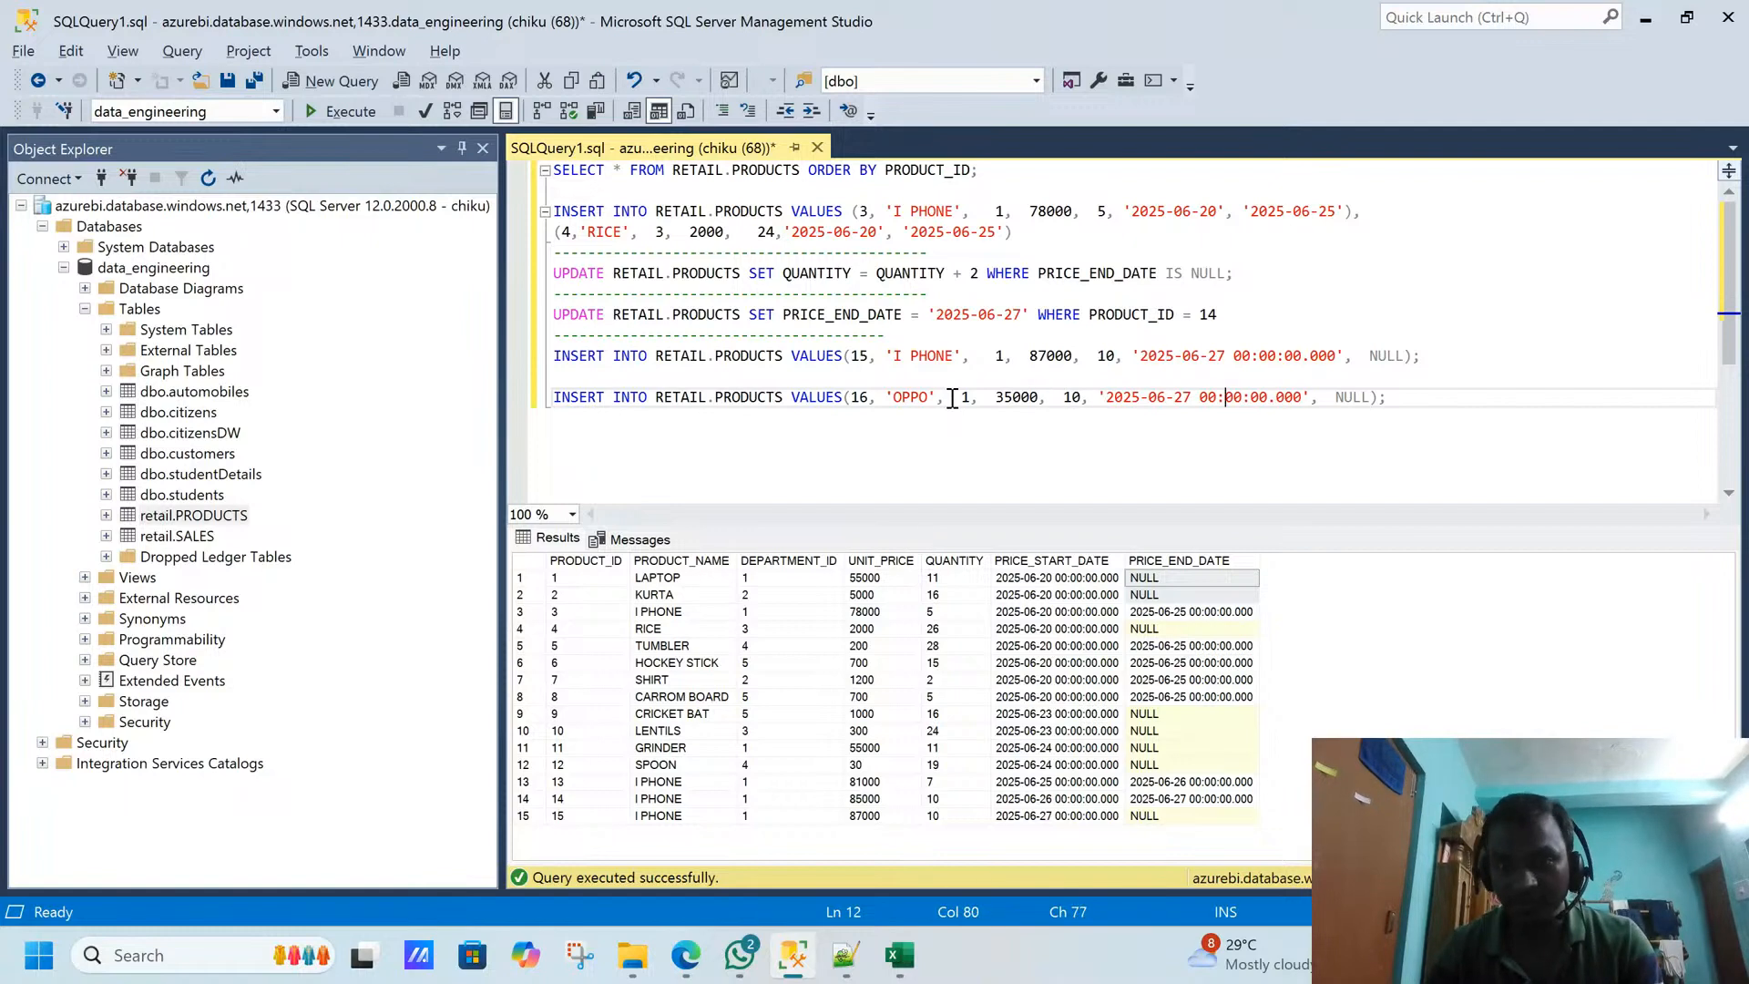
{"action": "key", "text": "BackSpace"}
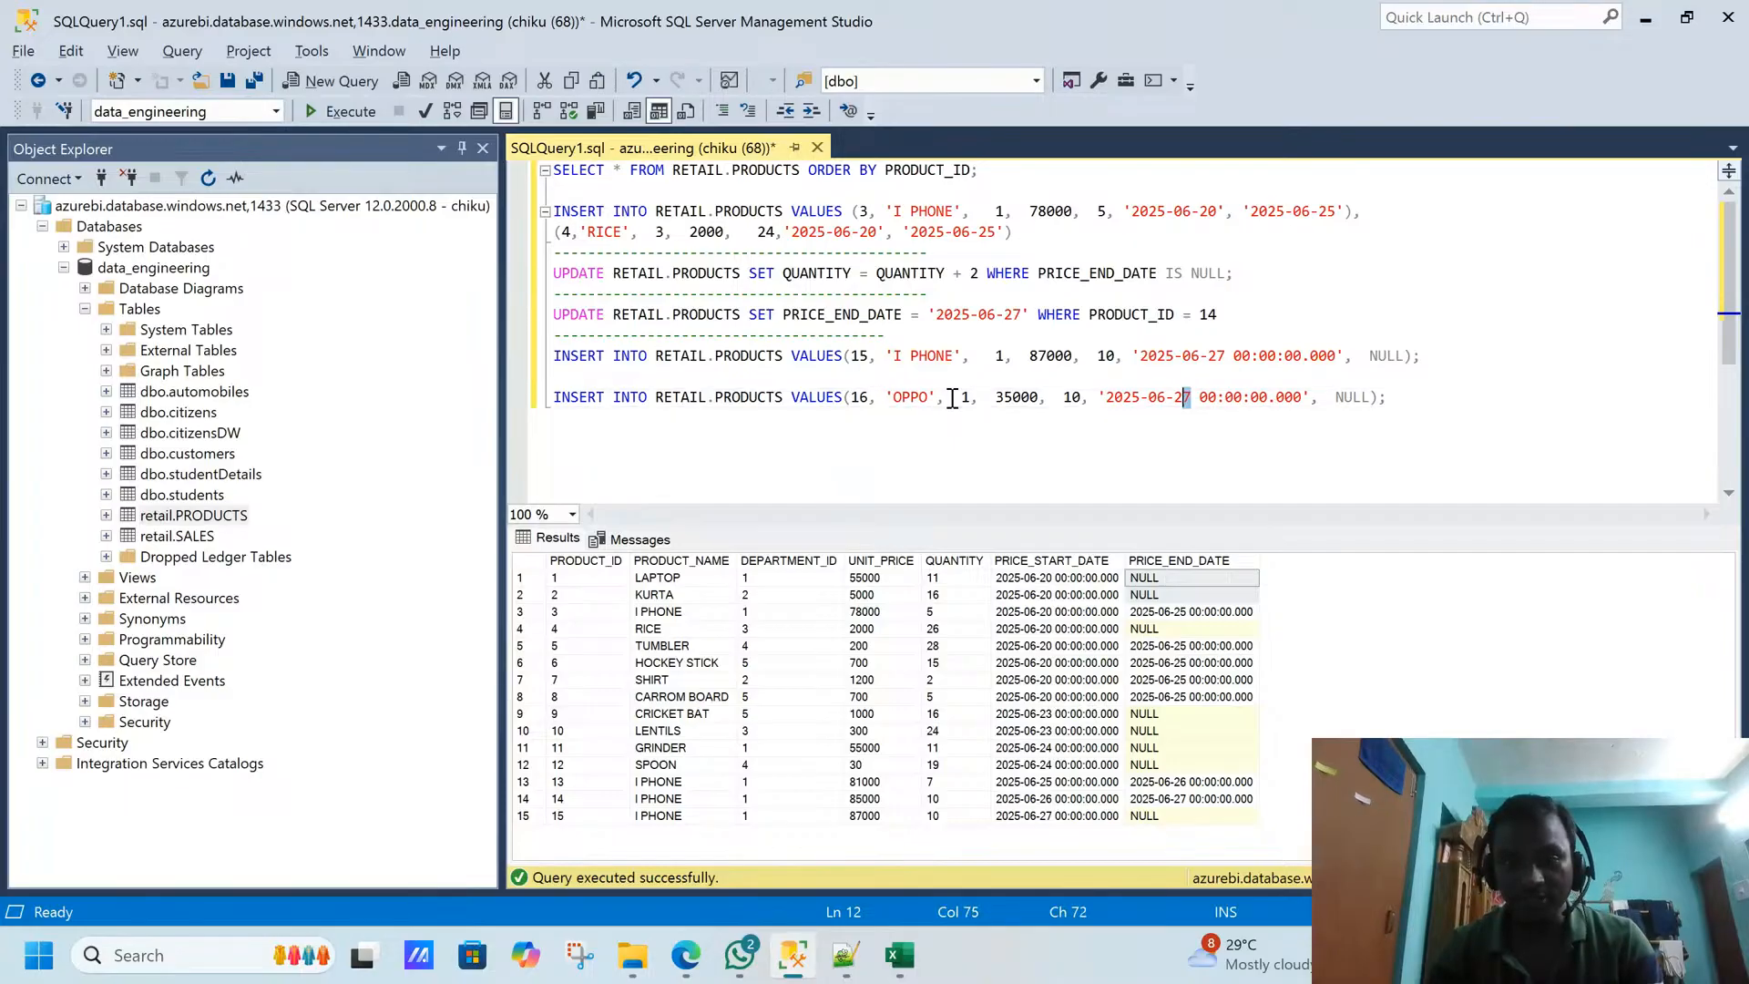
{"action": "type", "text": "5"}
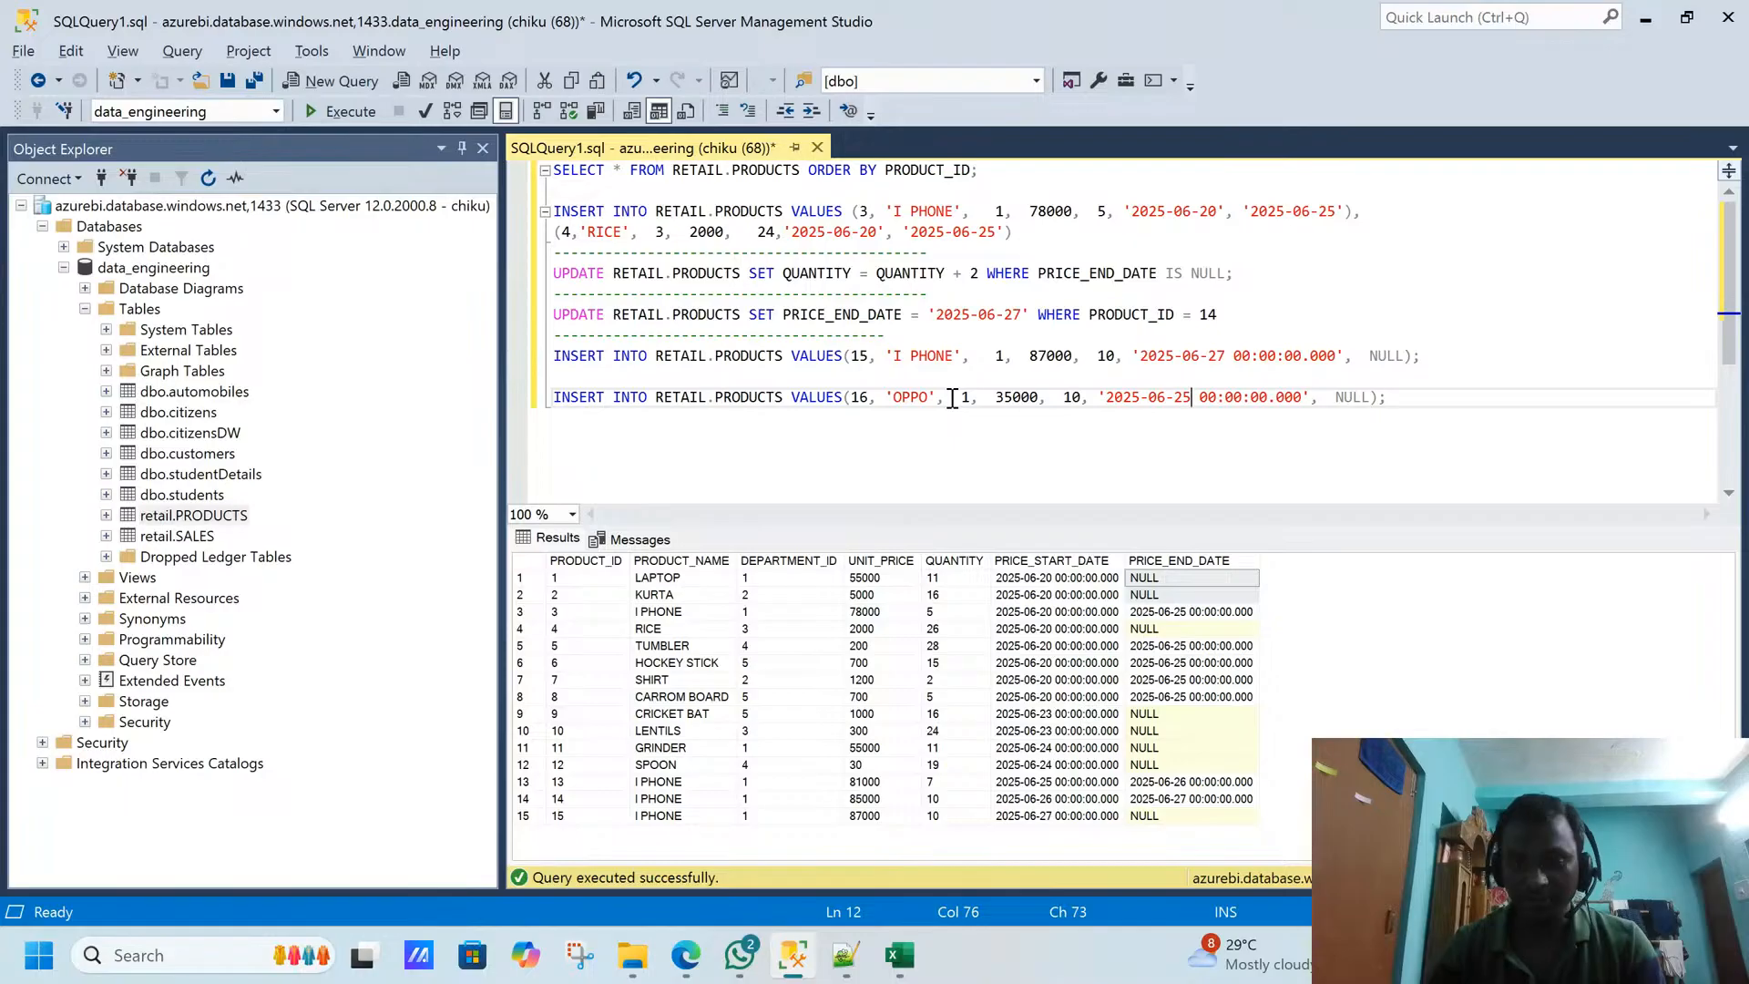
- Execute only the OPPO INSERT statement, and rerun the SELECT on RETAIL.PRODUCTS ordered by PRODUCT_ID
{"action": "key", "text": "End"}
{"action": "key", "text": "shift+Home"}
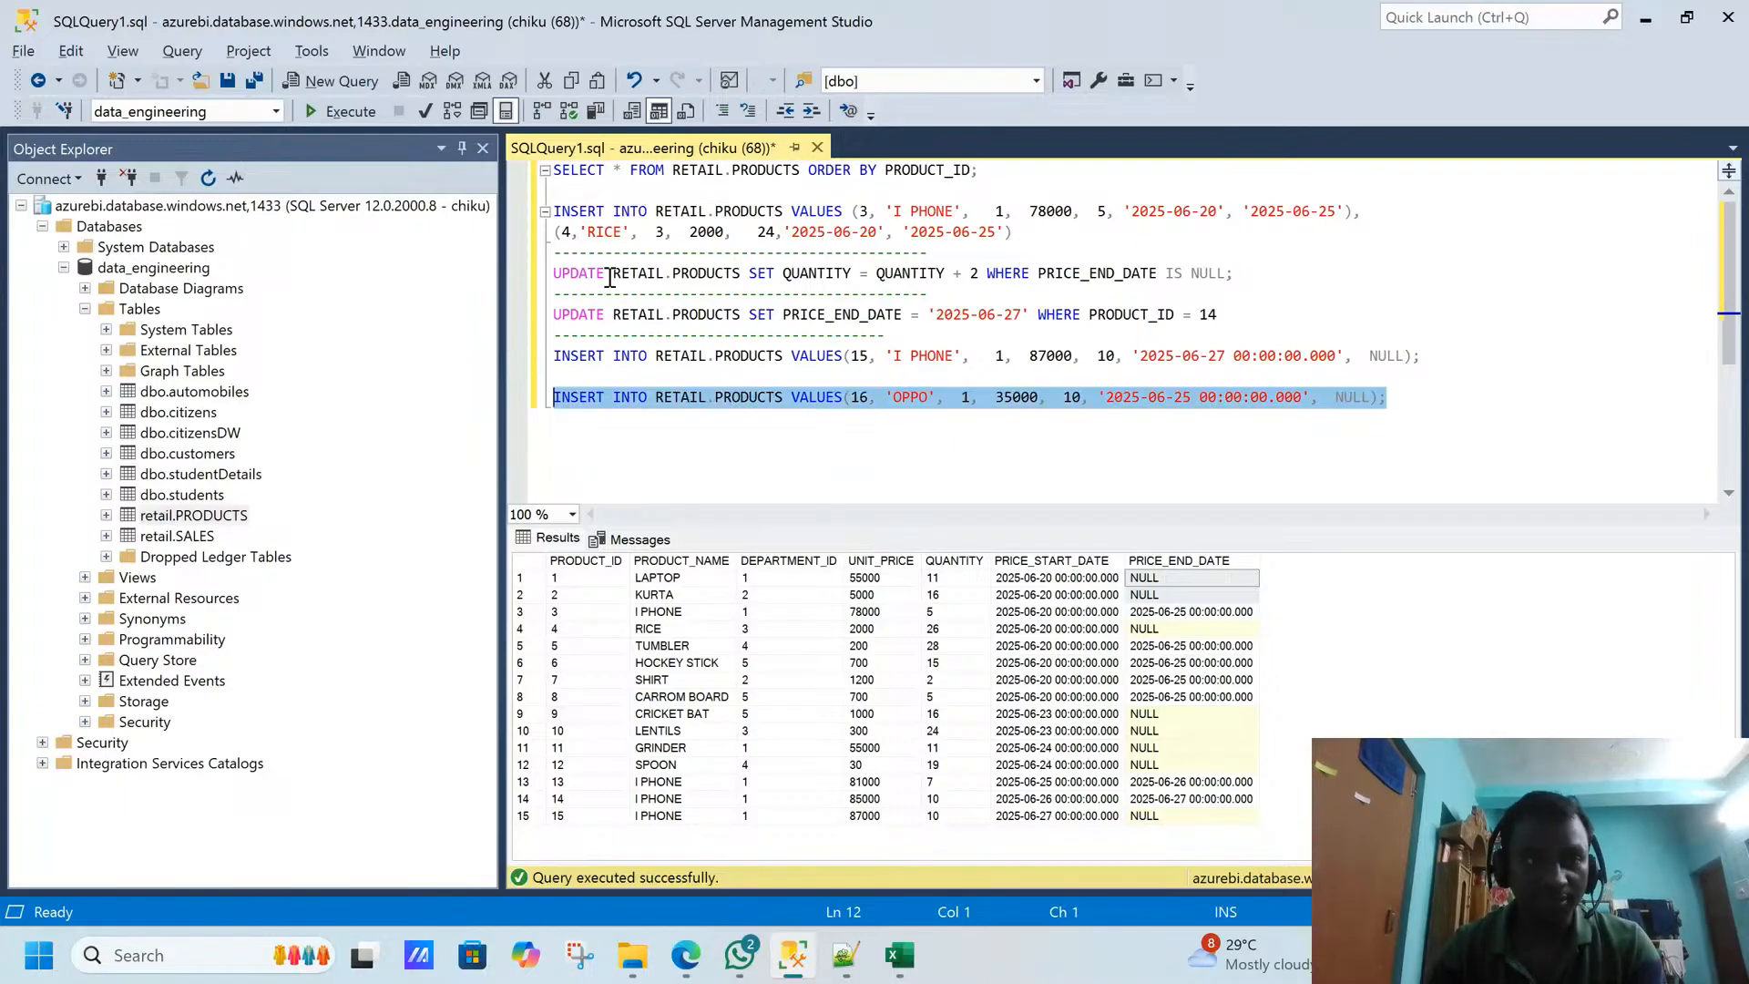
{"action": "left_click", "coordinate": [367, 122]}
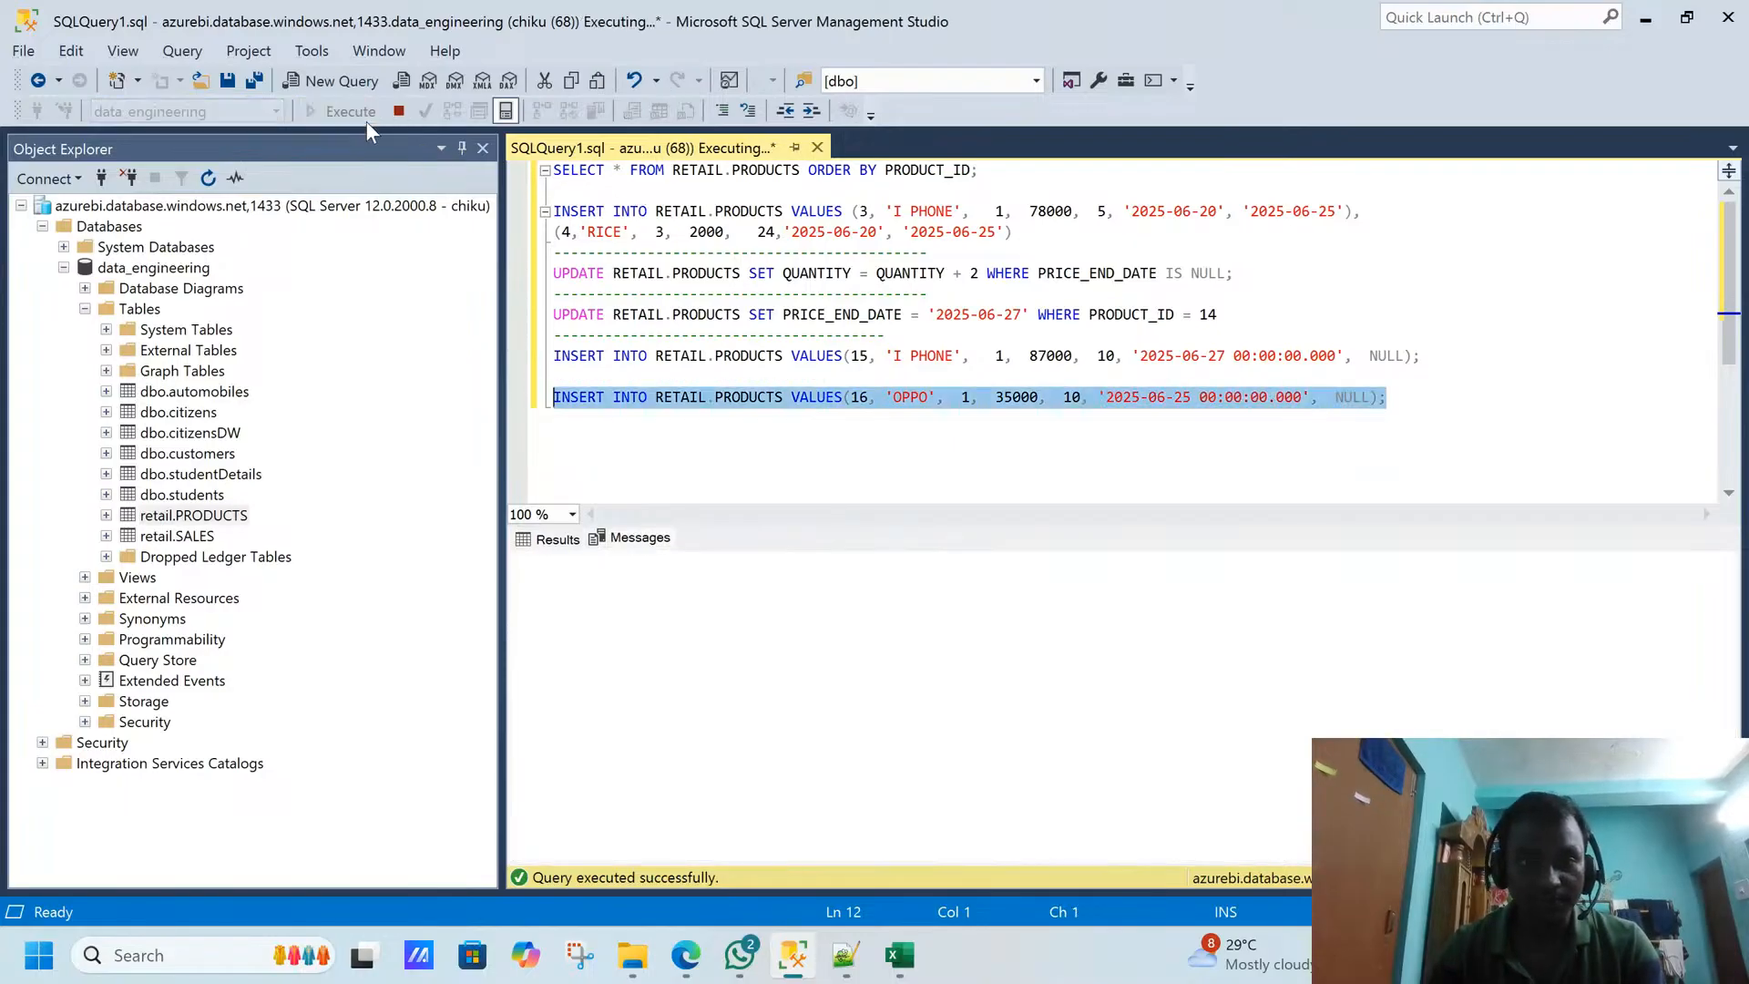
{"action": "left_click_drag", "start_coordinate": [978, 170], "coordinate": [521, 171]}
{"action": "left_click", "coordinate": [331, 117]}
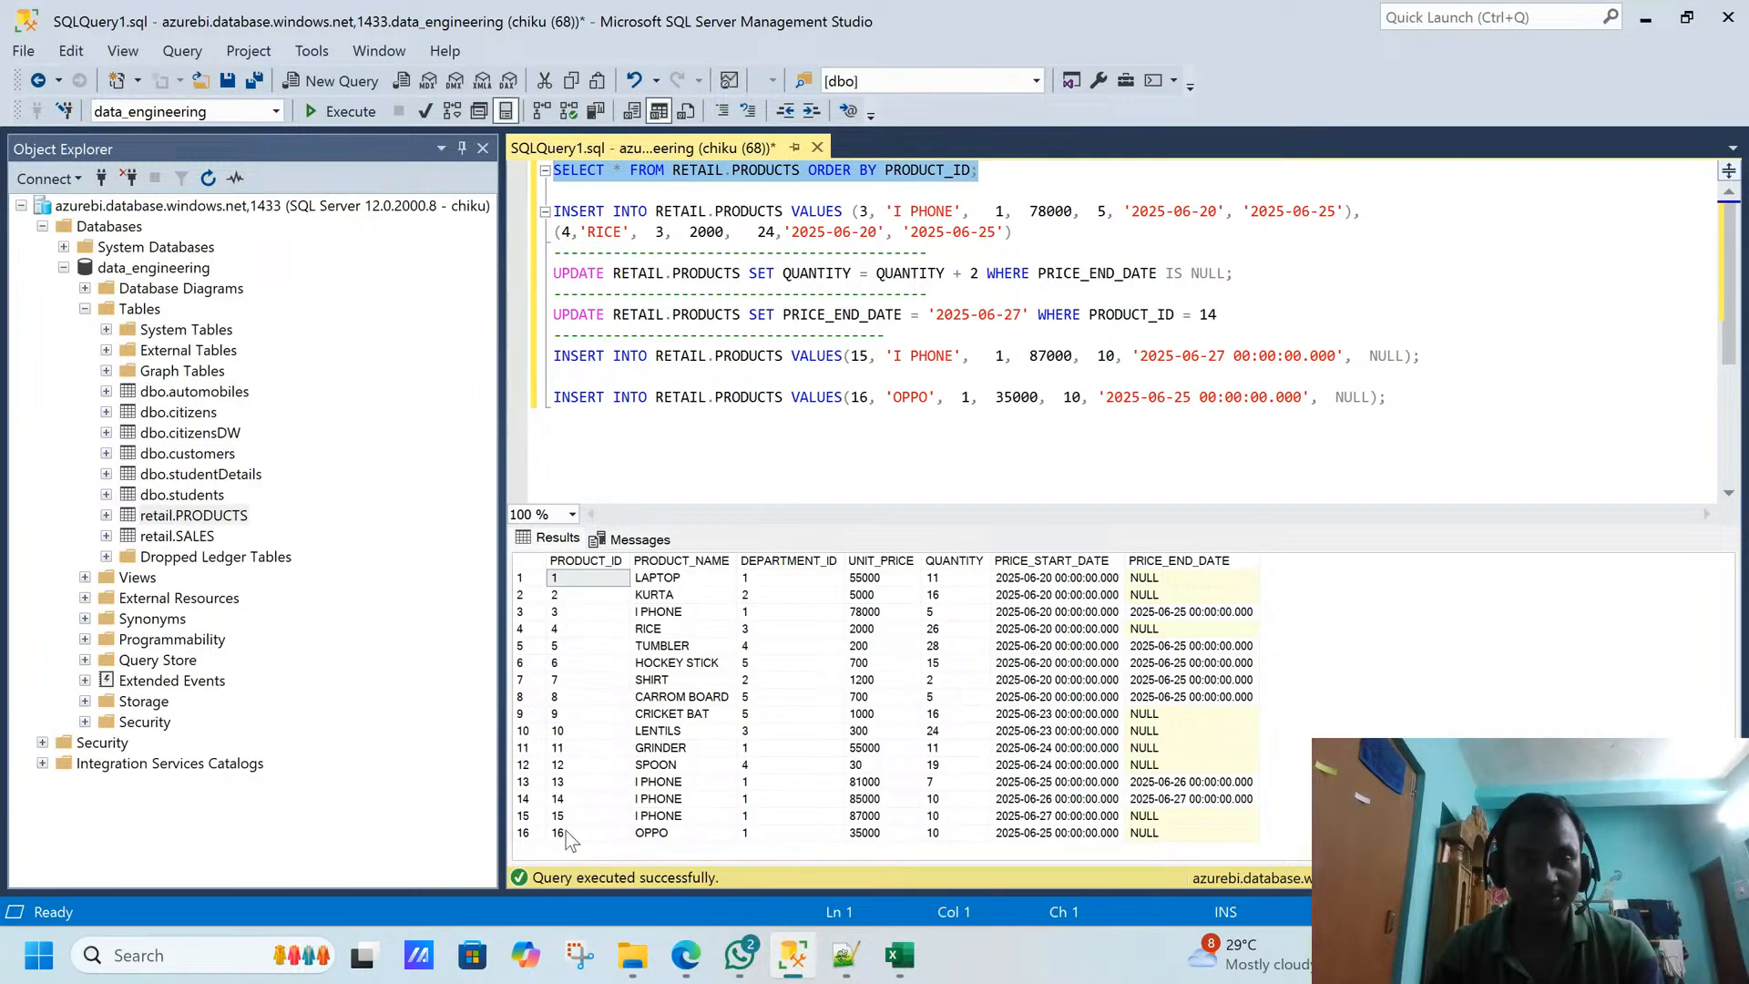
- Return to the Data Factory data flow and refetch the lookup transformation's data preview from its sources
{"action": "key", "text": "alt+Tab"}
{"action": "key", "text": "ctrl+Tab"}
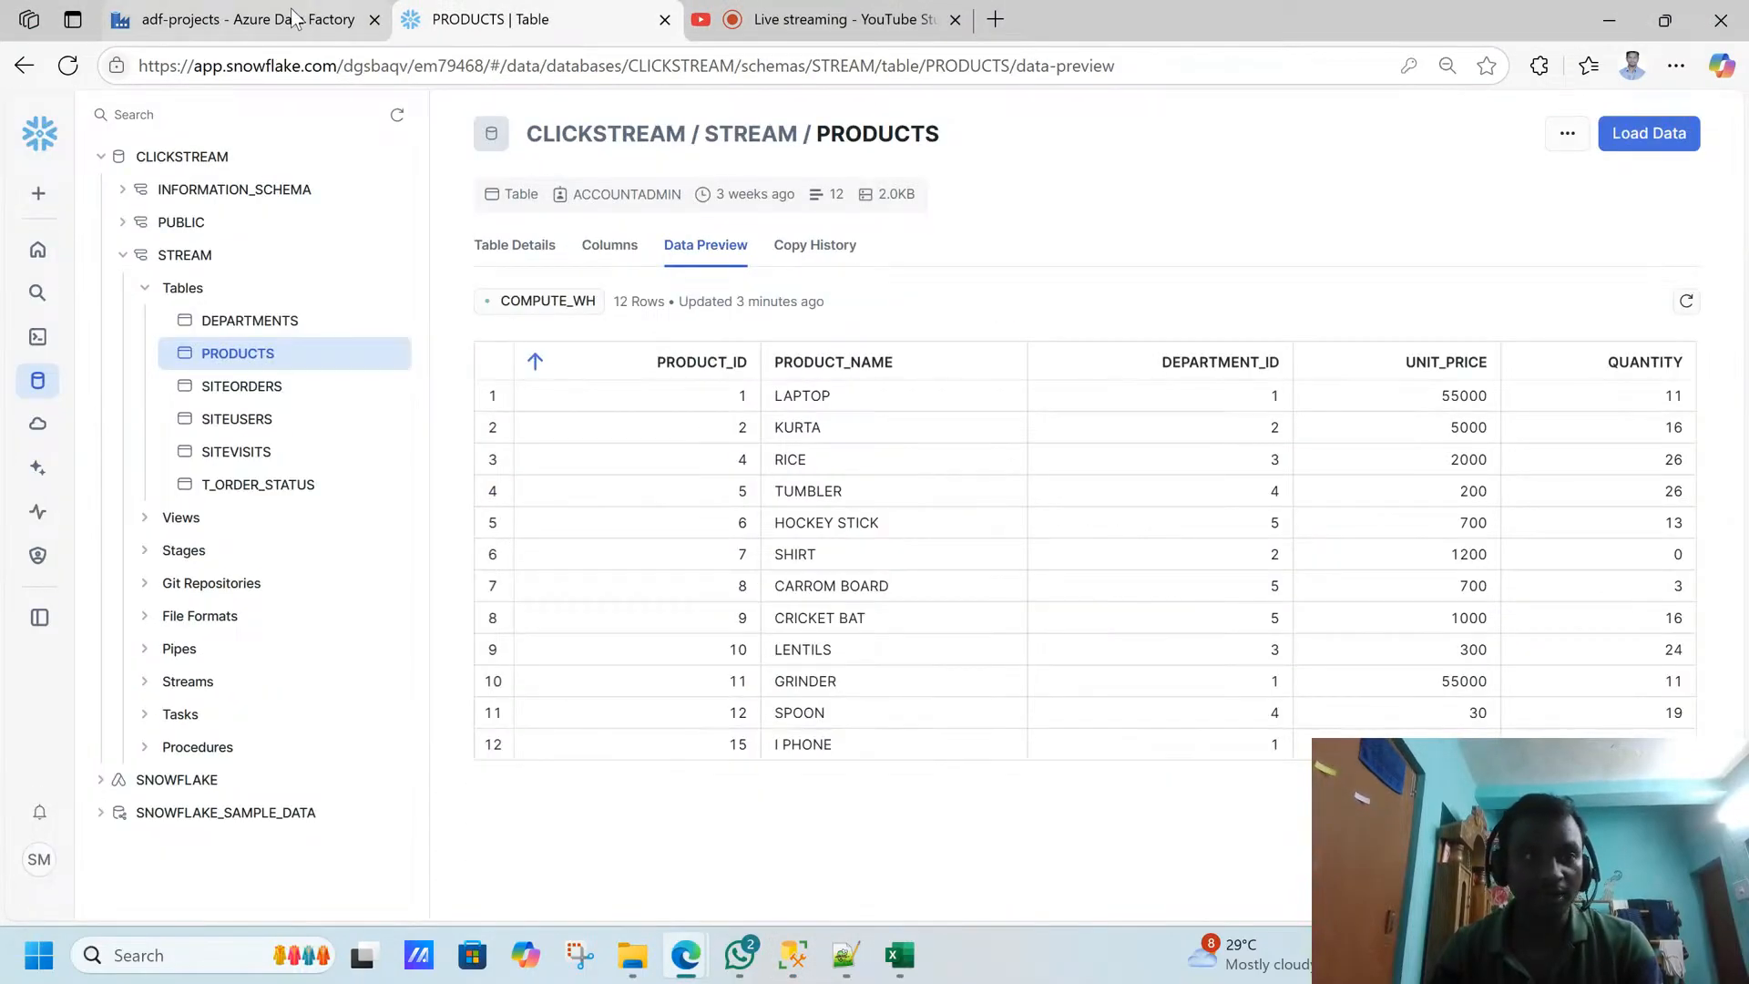
{"action": "left_click", "coordinate": [232, 19]}
{"action": "left_click", "coordinate": [594, 524]}
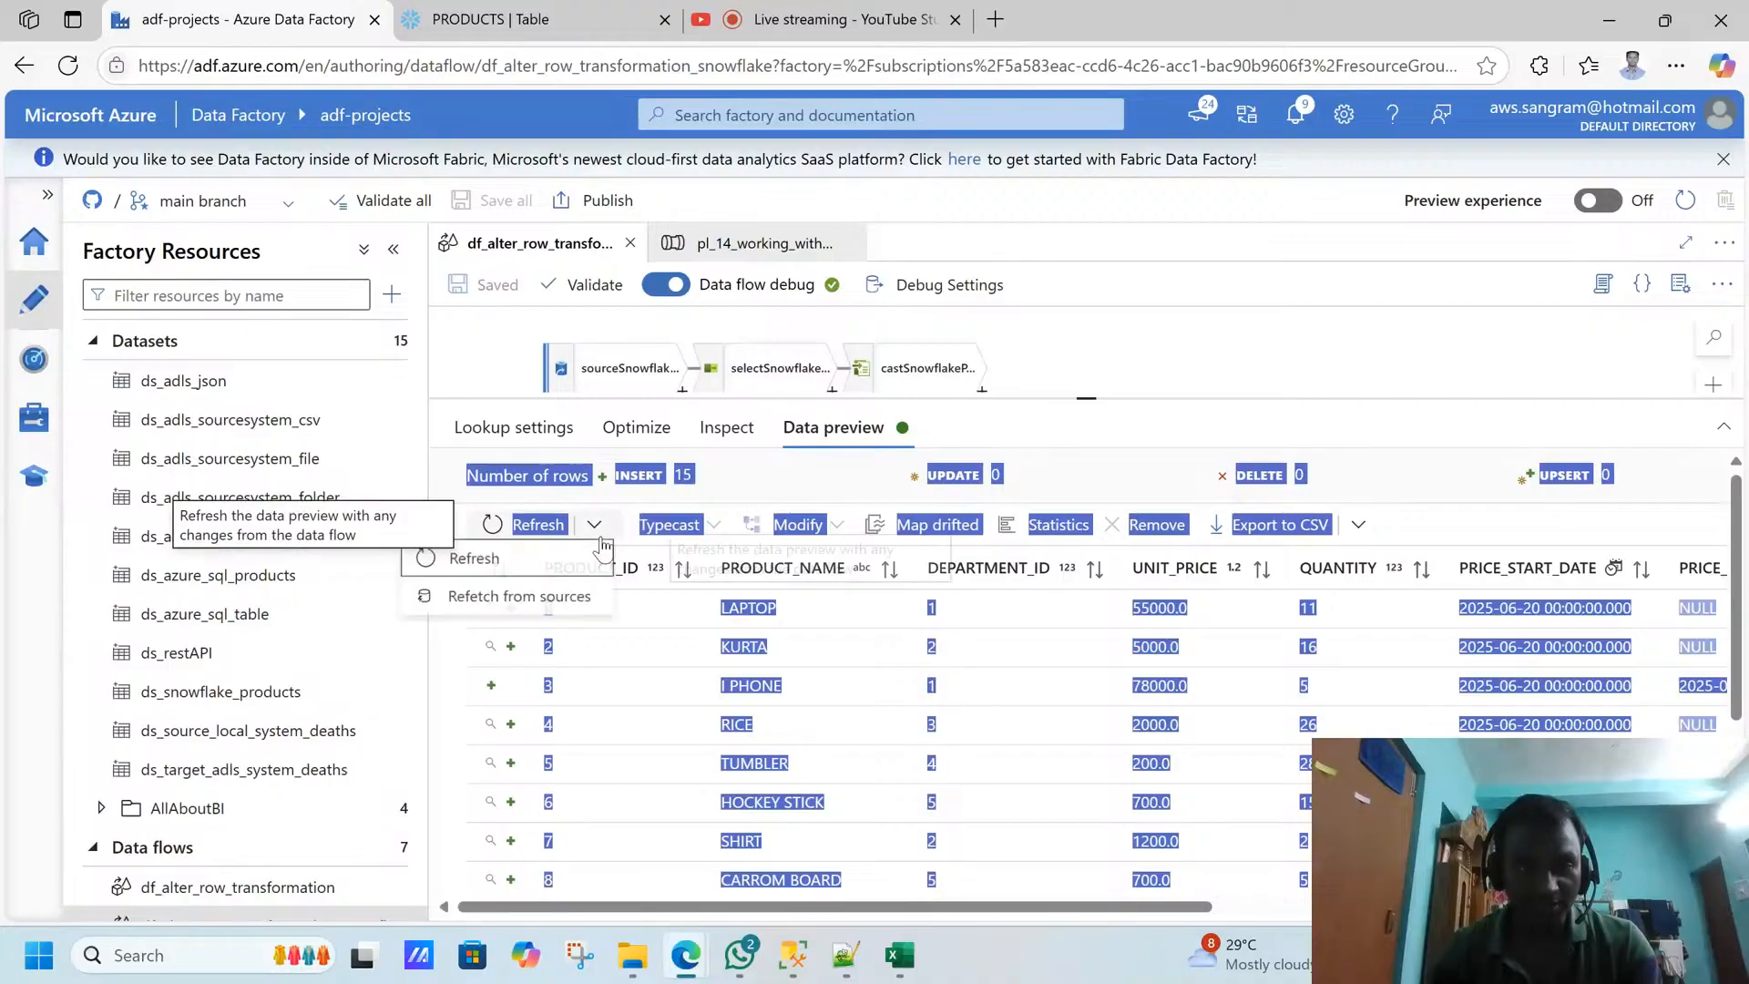
{"action": "left_click", "coordinate": [517, 601]}
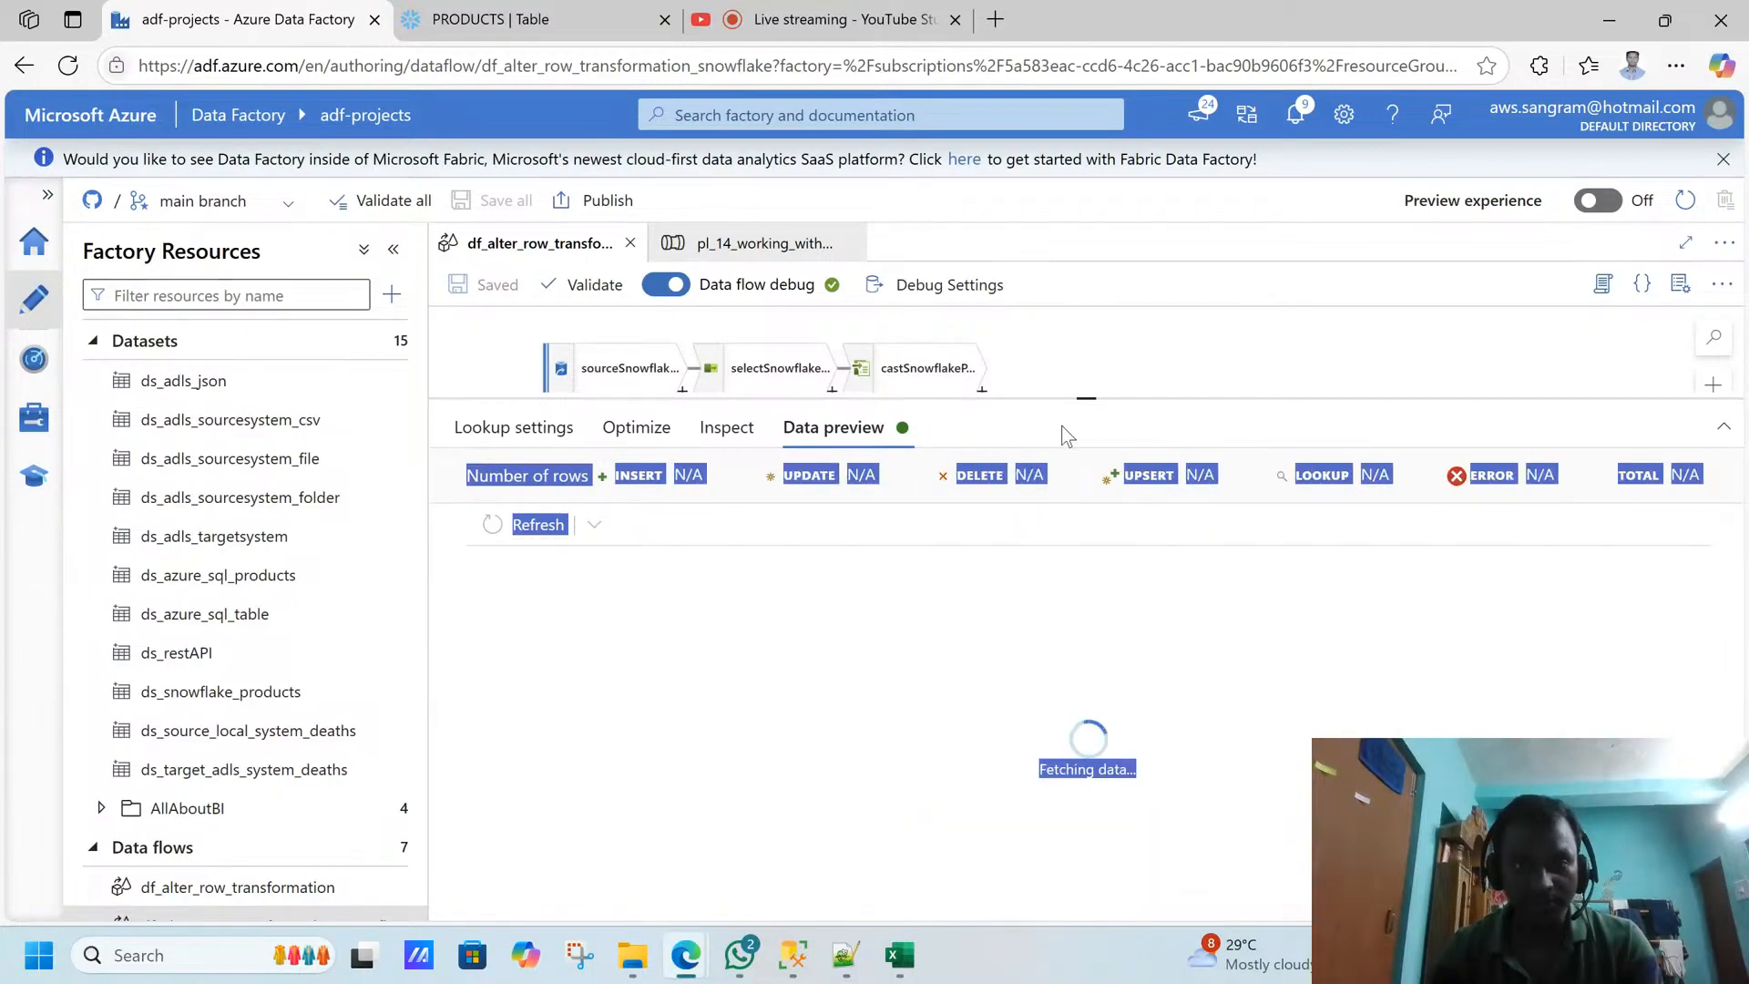
- Reselect the lookup transformation and inspect its refetched data preview down to the last rows, including the OPPO product
{"action": "left_click_drag", "start_coordinate": [1088, 398], "coordinate": [1035, 538]}
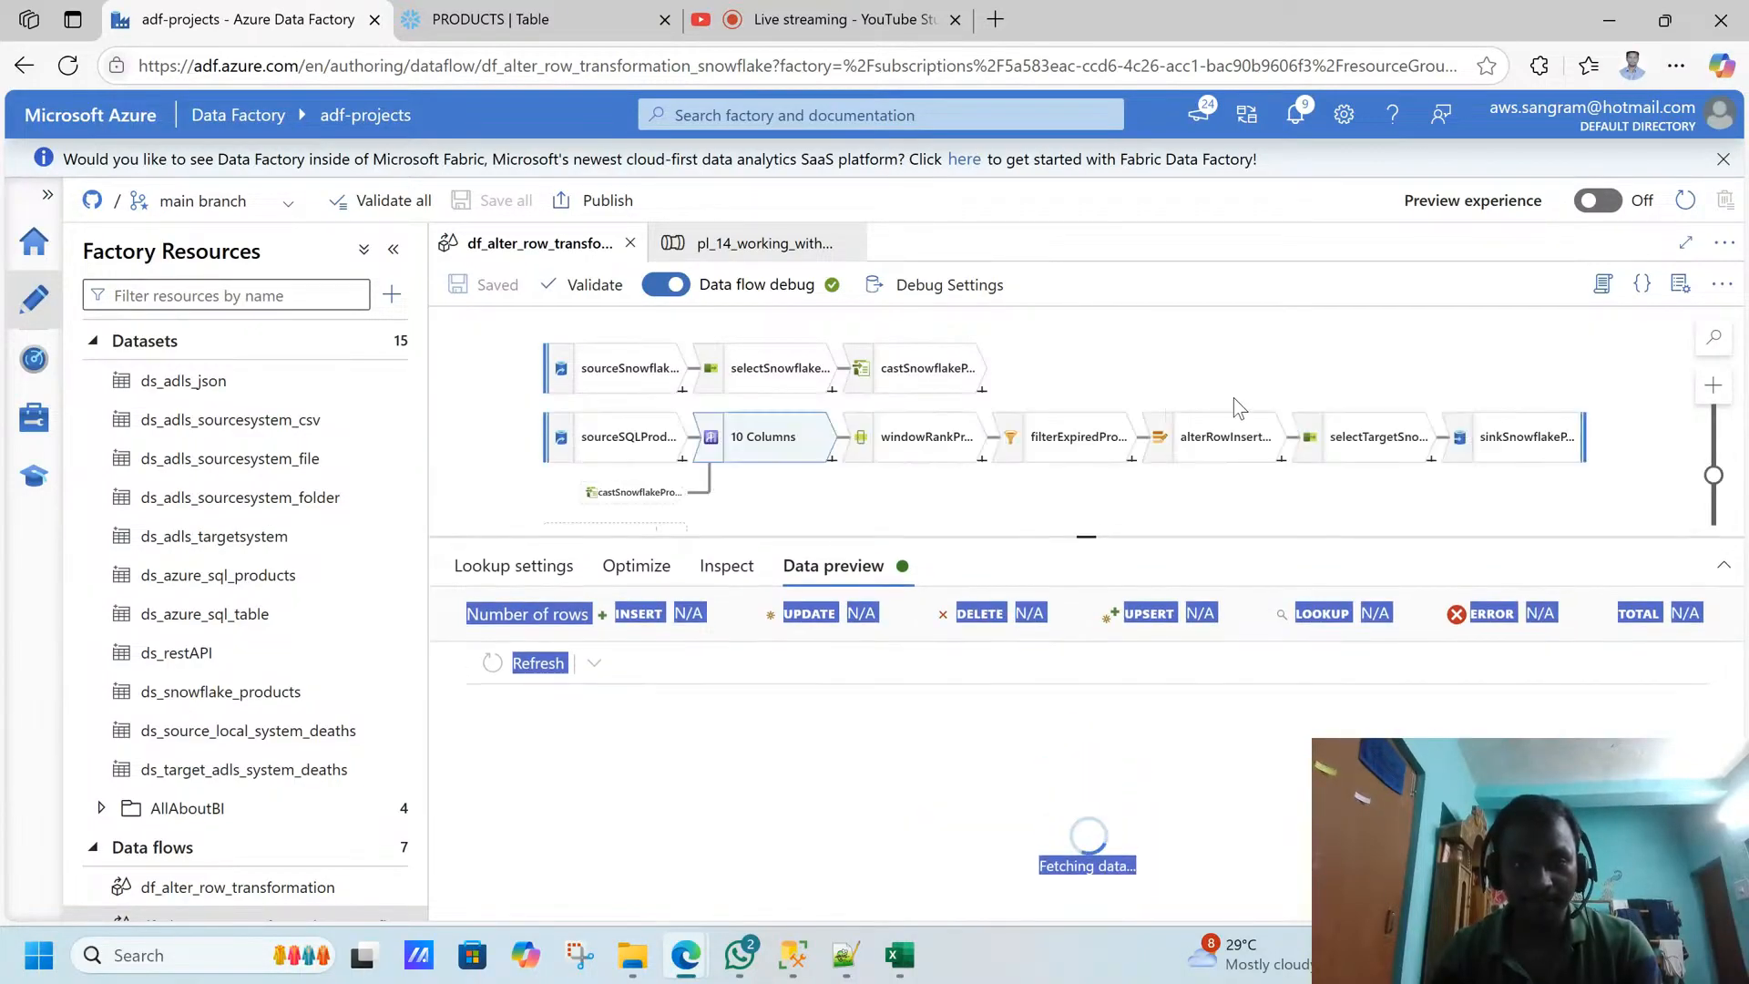
{"action": "left_click", "coordinate": [1285, 340]}
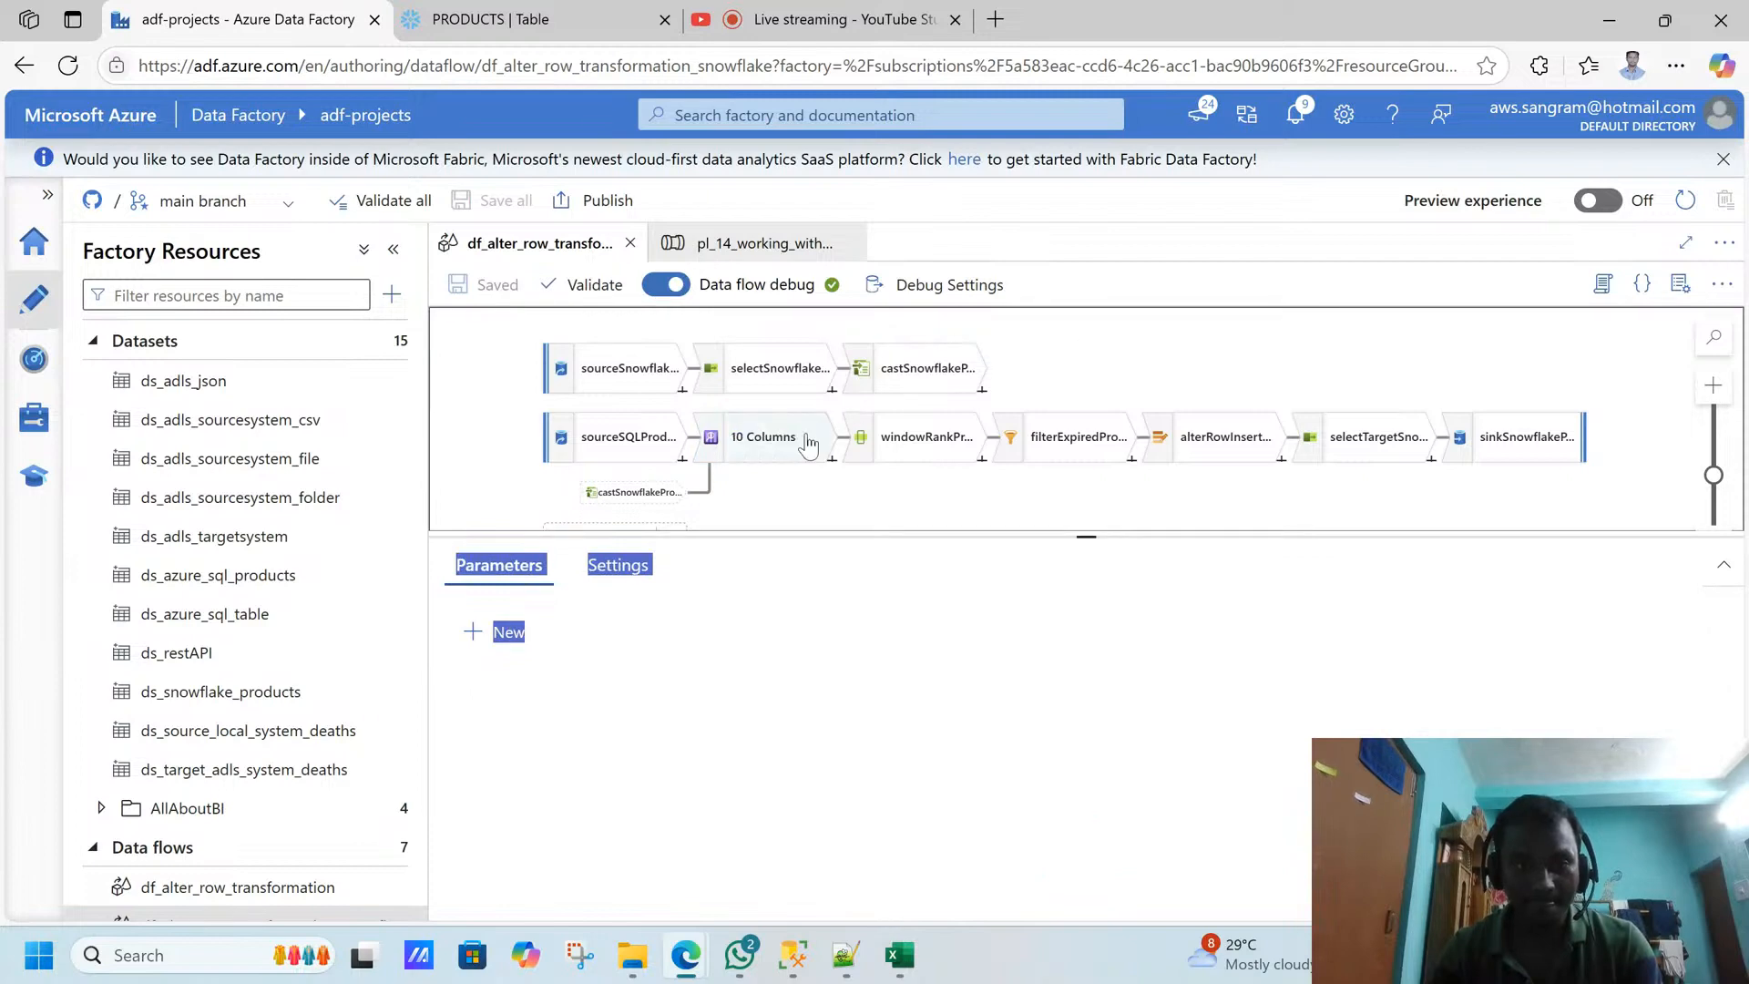
{"action": "left_click", "coordinate": [807, 442]}
{"action": "left_click", "coordinate": [866, 751]}
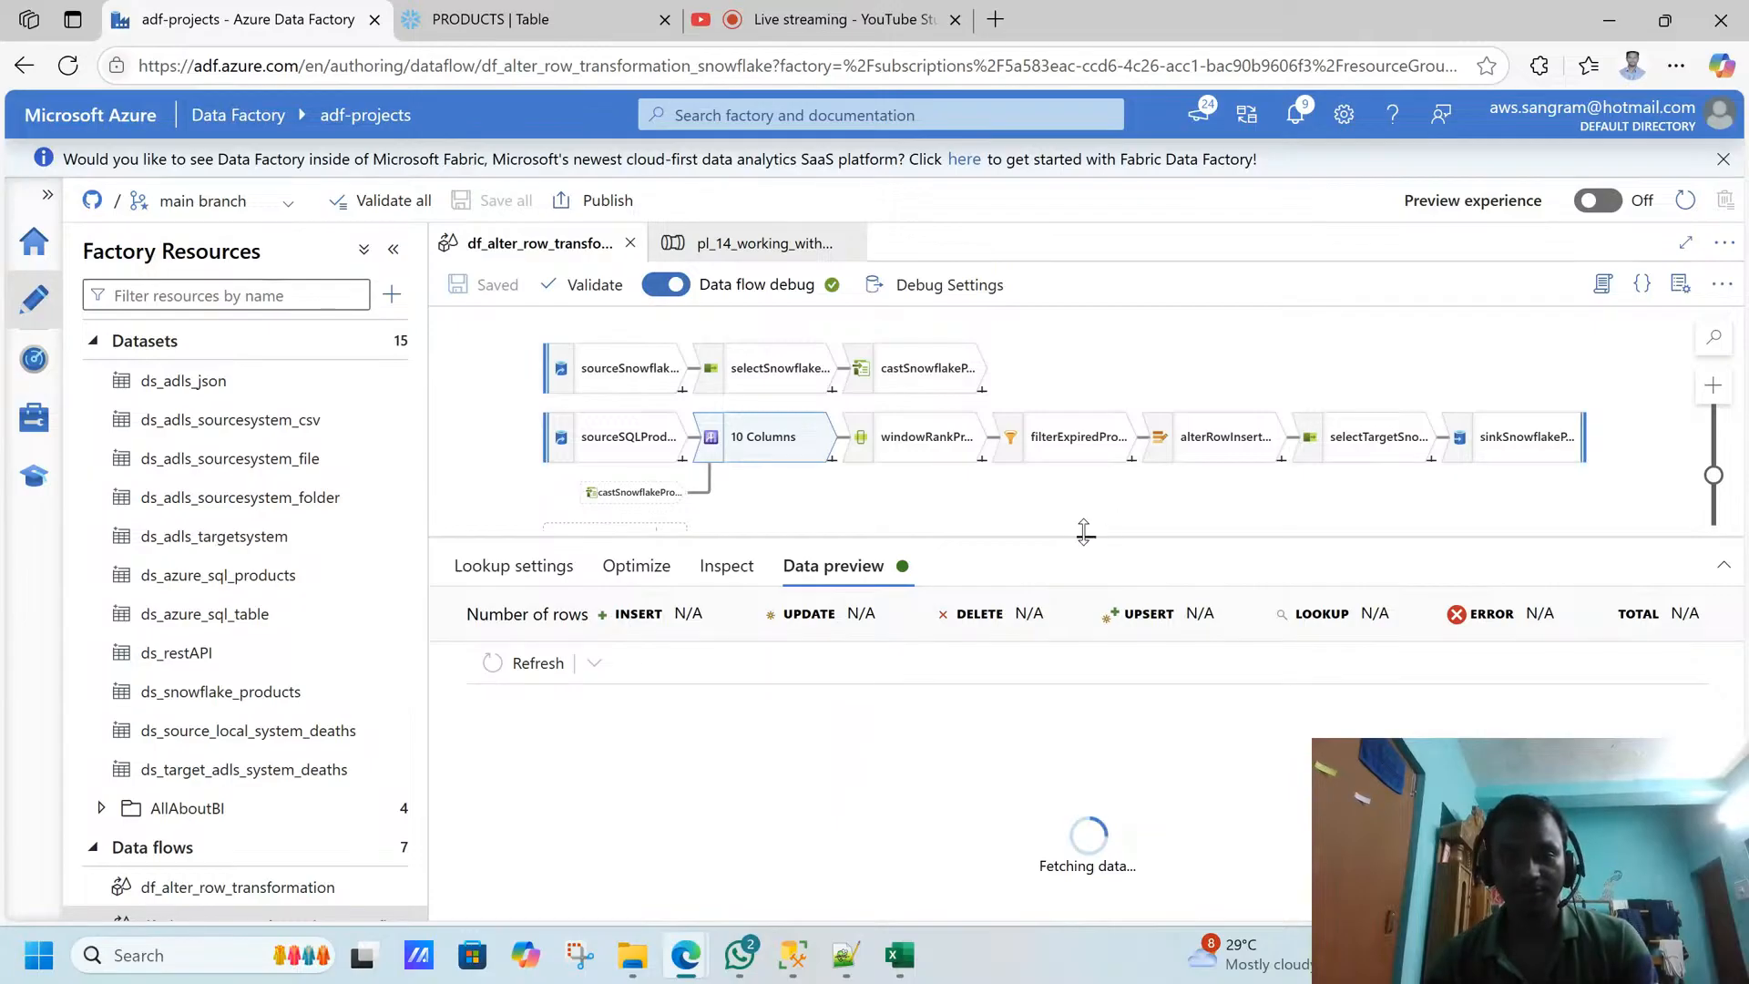
{"action": "left_click_drag", "start_coordinate": [1093, 533], "coordinate": [1093, 487]}
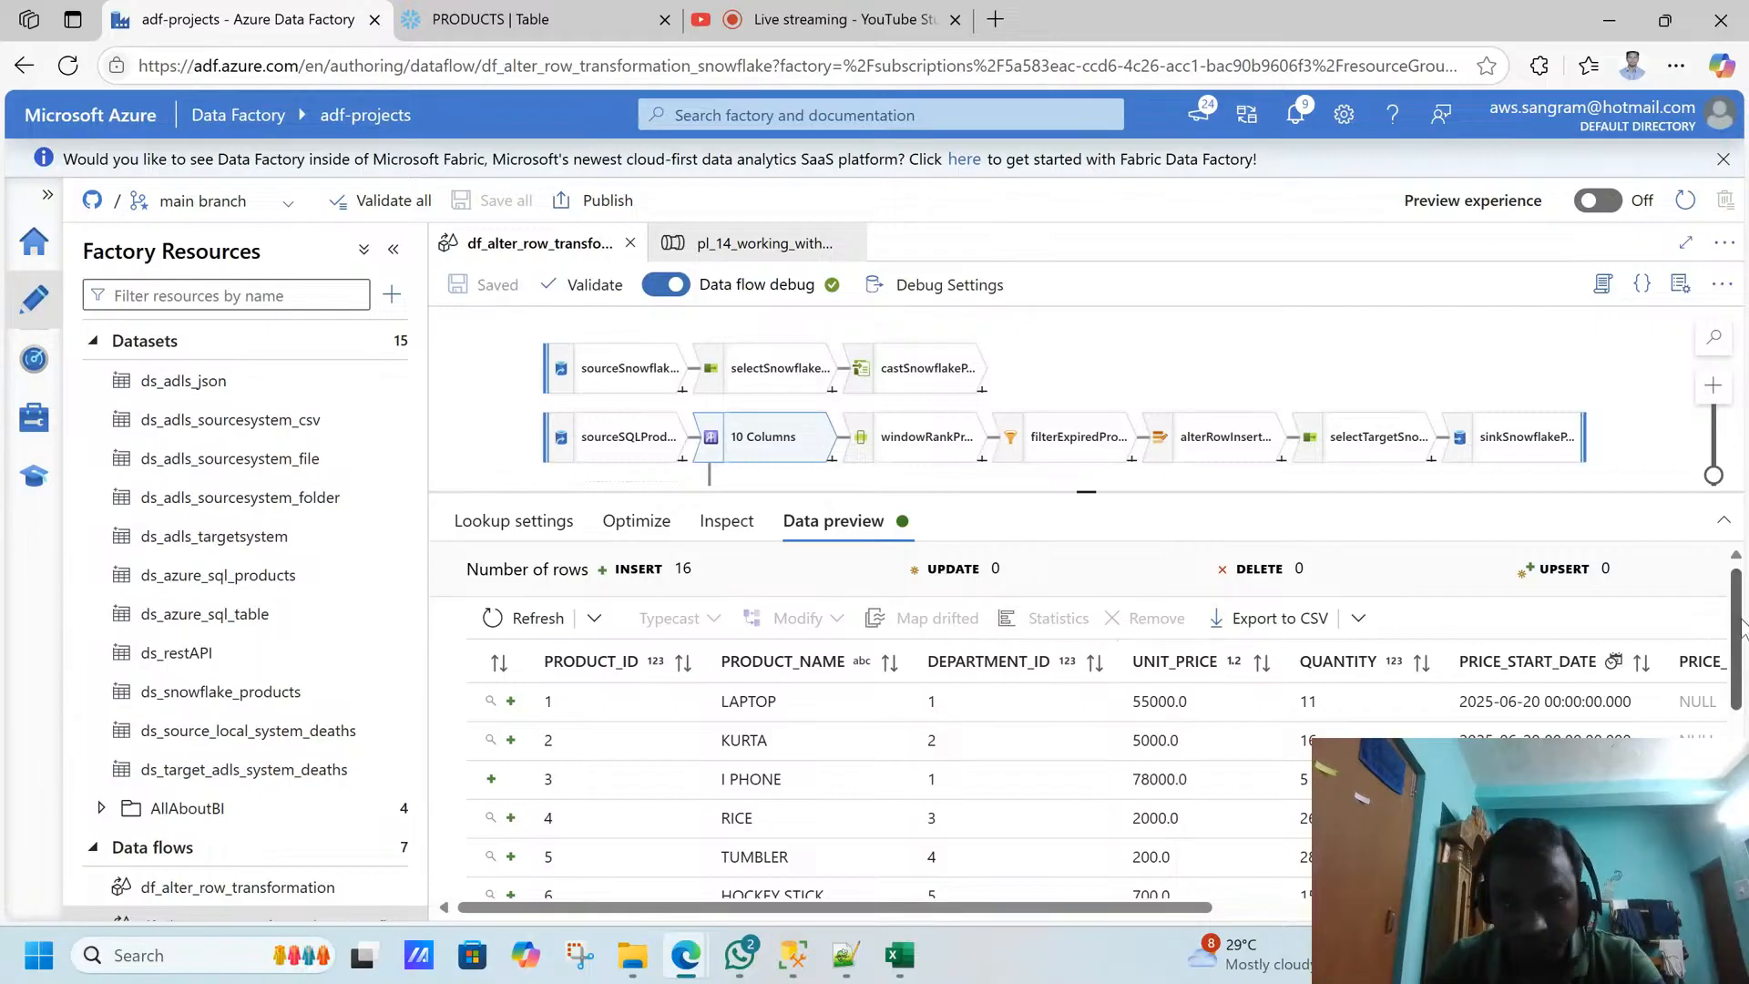
{"action": "left_click_drag", "start_coordinate": [1740, 621], "coordinate": [1741, 789]}
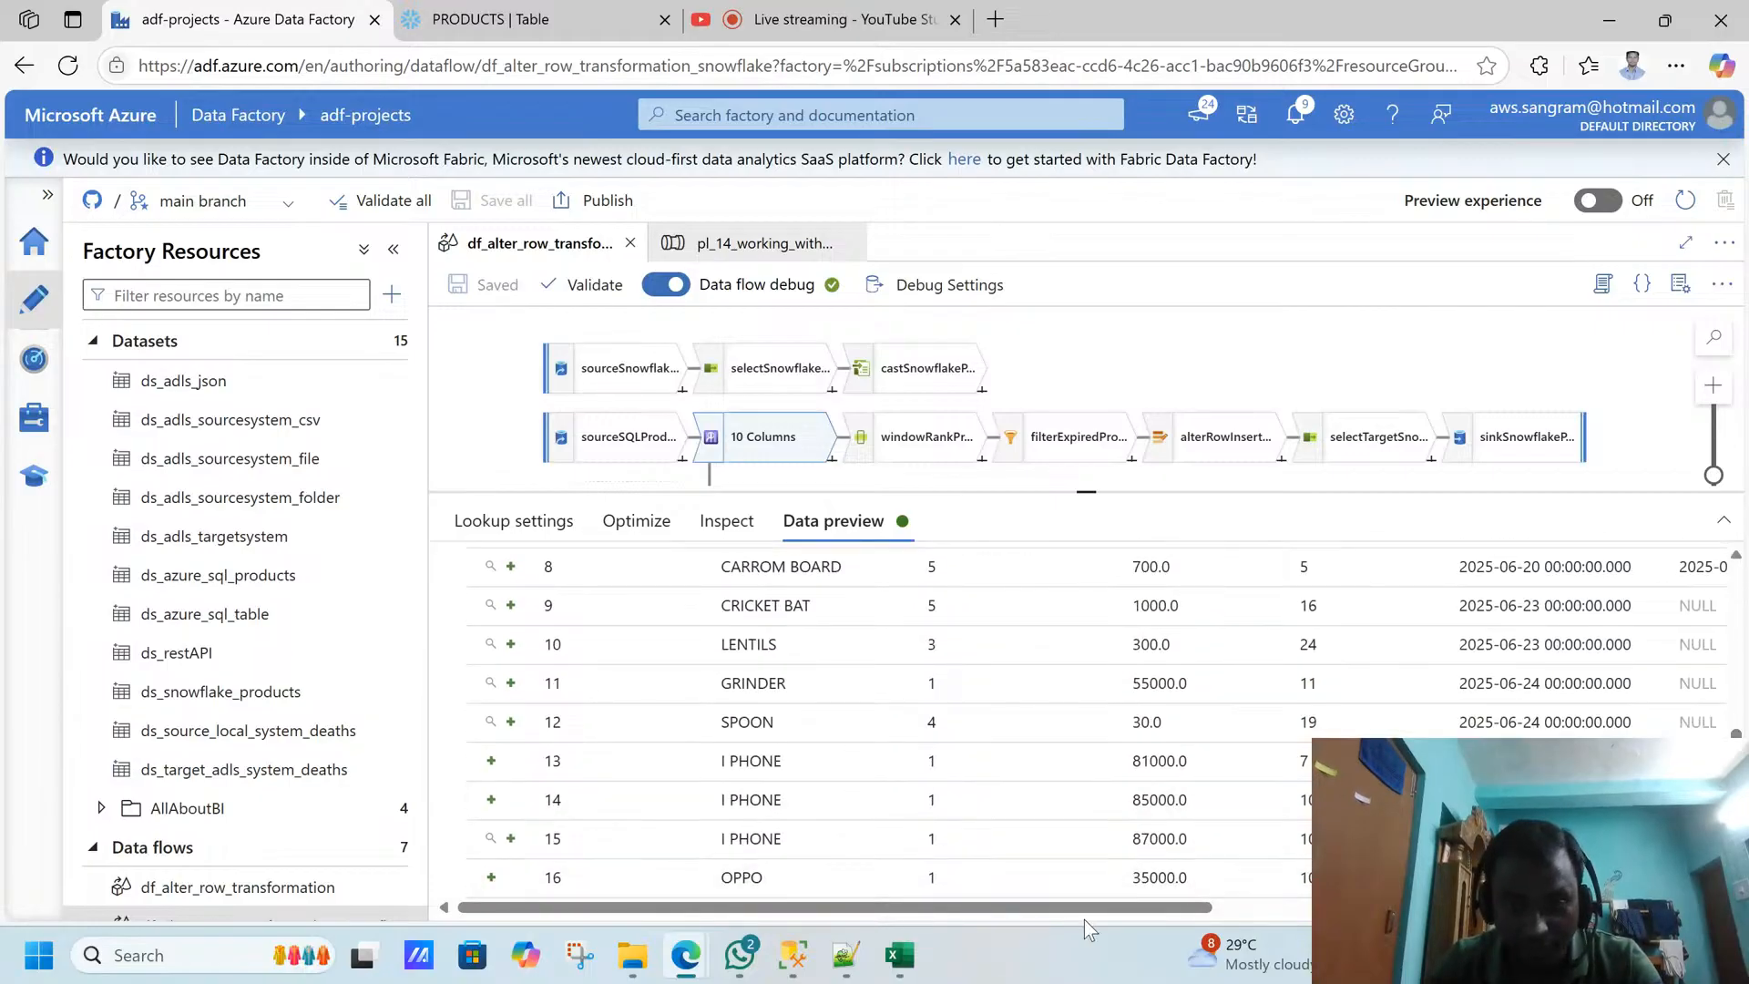
- Compare the source and Snowflake lookup columns for the I PHONE and OPPO rows in the lookup transformation's data preview
{"action": "left_click_drag", "start_coordinate": [1050, 909], "coordinate": [1531, 920]}
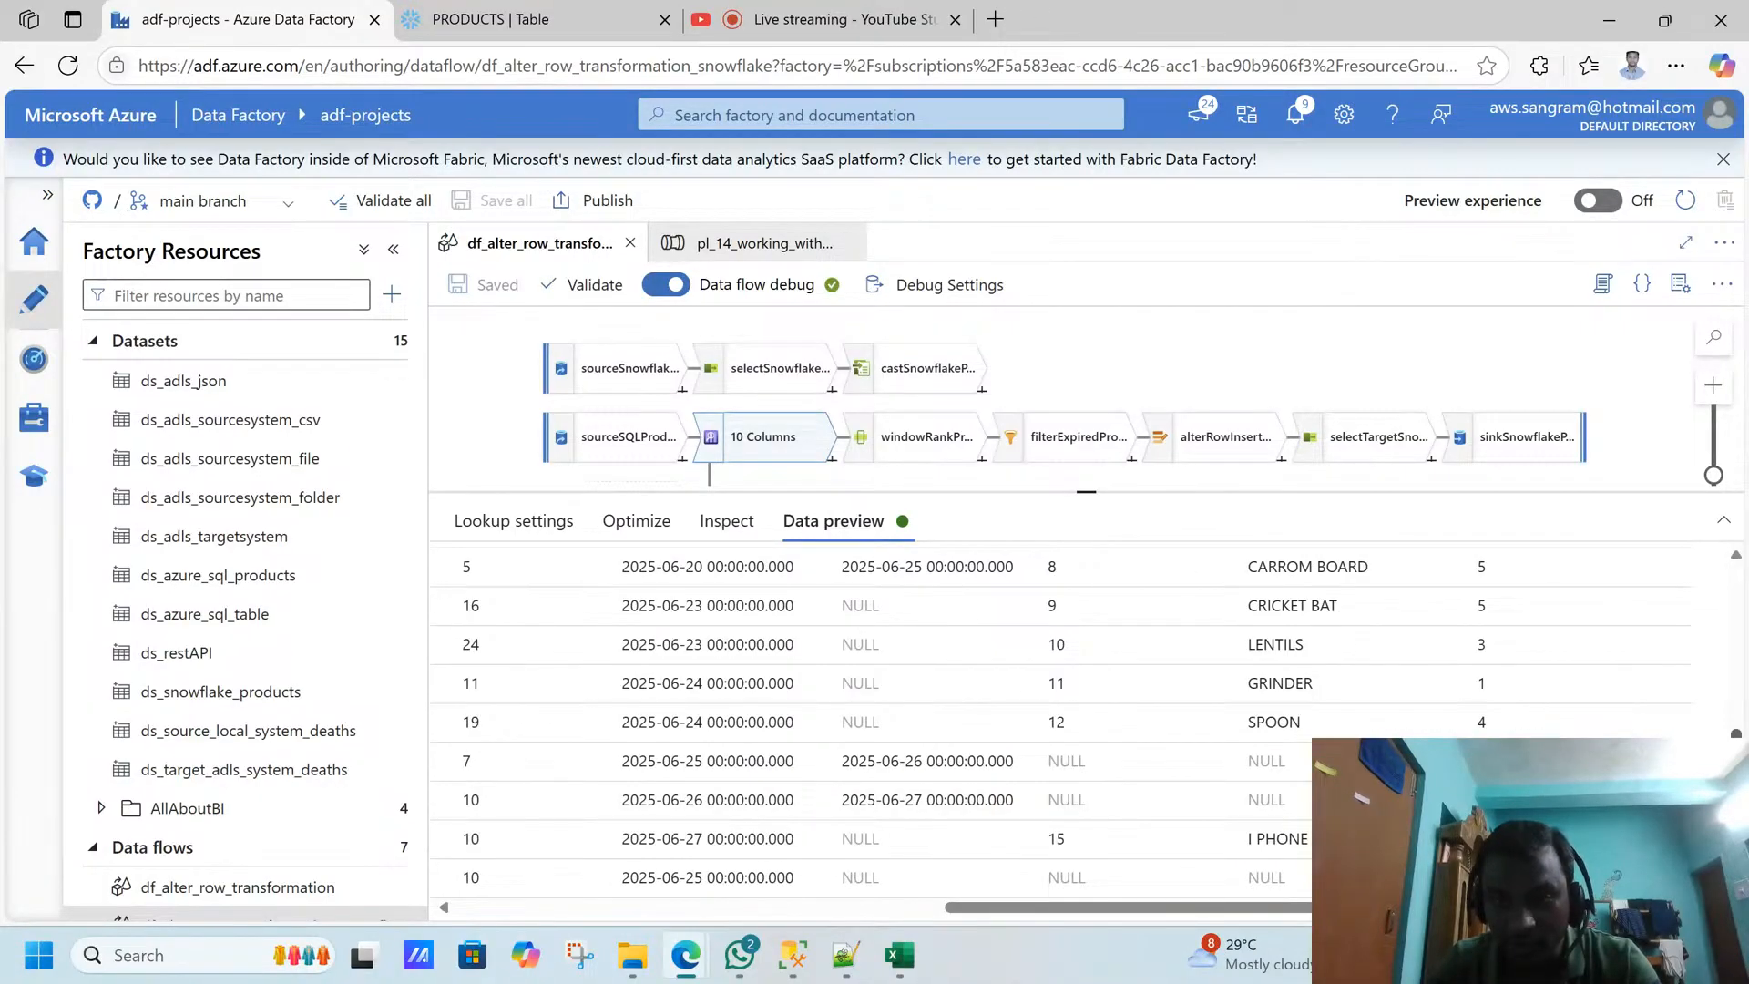
{"action": "mouse_move", "coordinate": [1735, 824]}
{"action": "left_mouse_down"}
{"action": "mouse_move", "coordinate": [1721, 677]}
{"action": "mouse_move", "coordinate": [1707, 820]}
{"action": "left_mouse_up"}
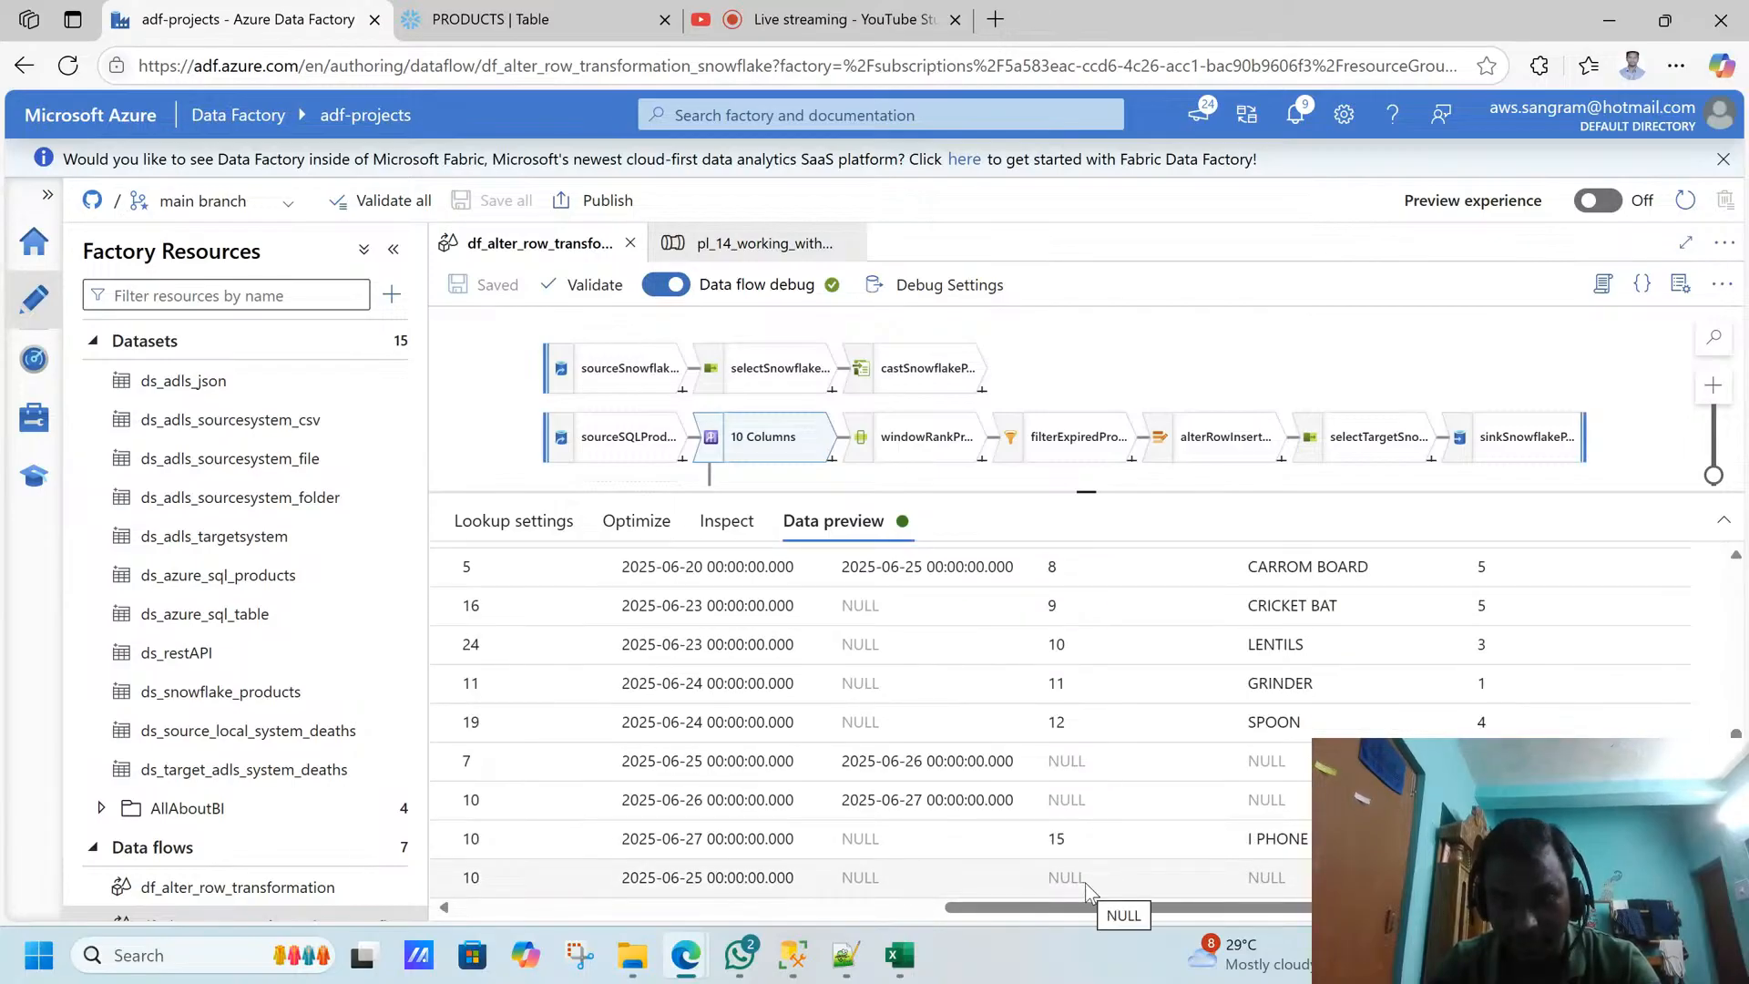
{"action": "left_click_drag", "start_coordinate": [1068, 908], "coordinate": [499, 869]}
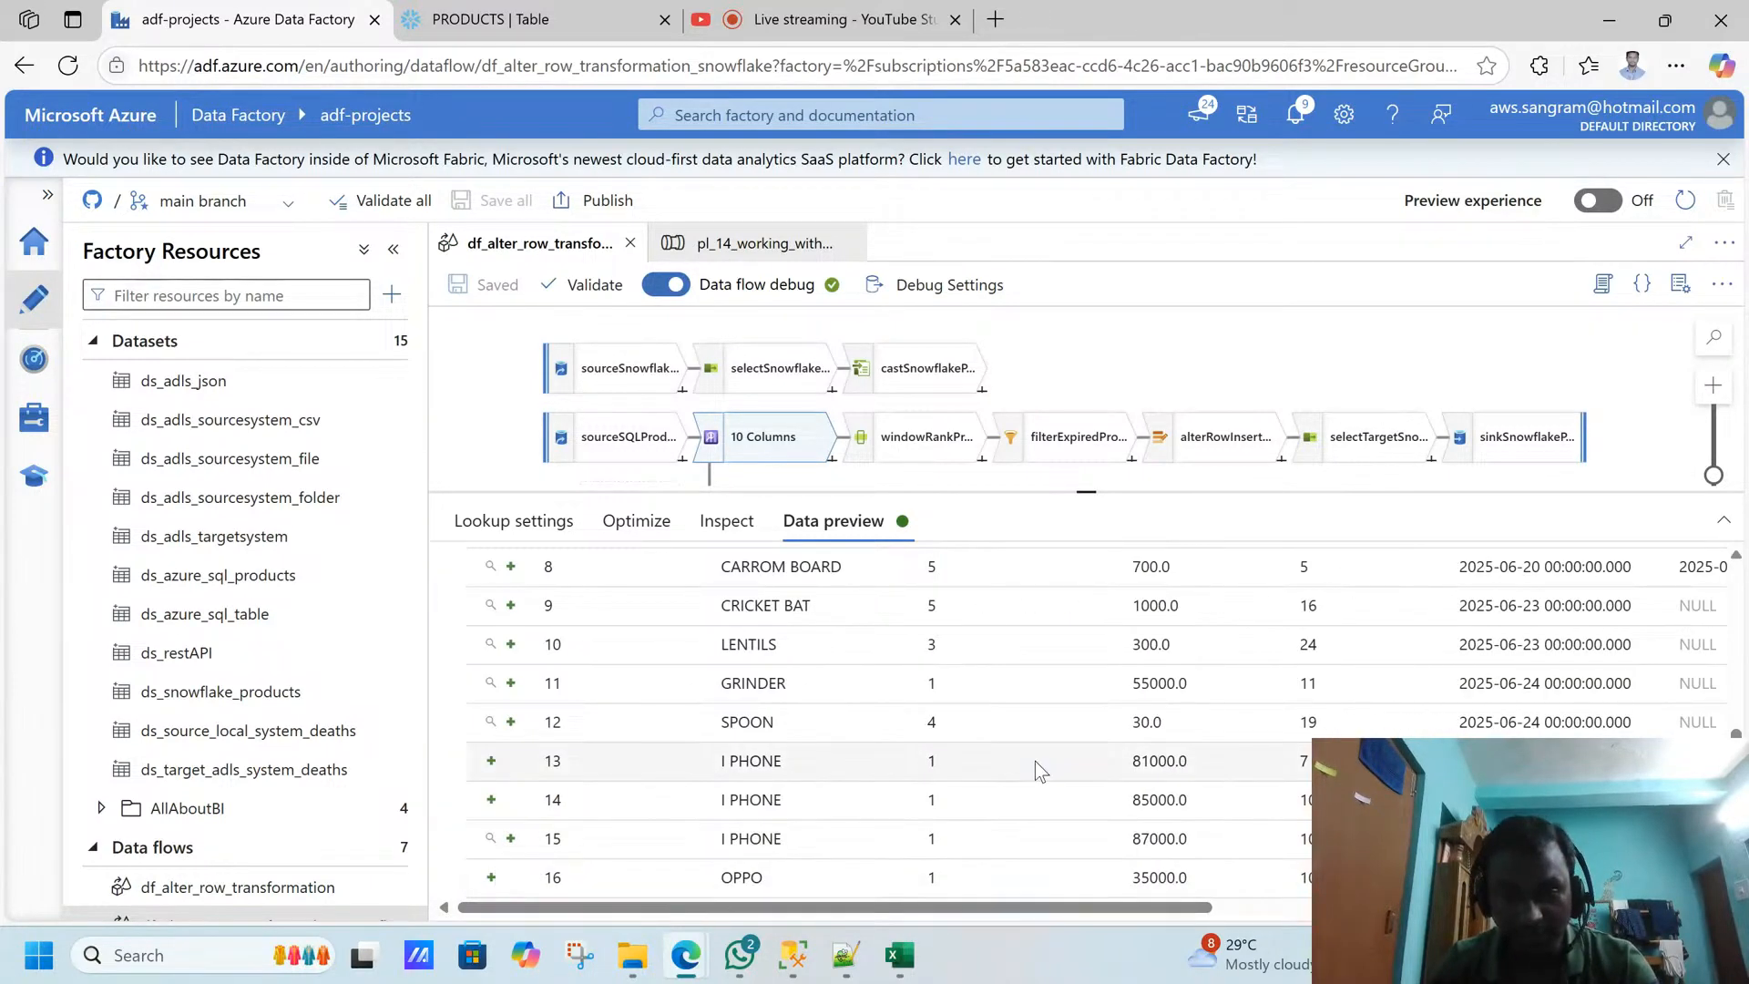
{"action": "left_click_drag", "start_coordinate": [1166, 909], "coordinate": [1653, 909]}
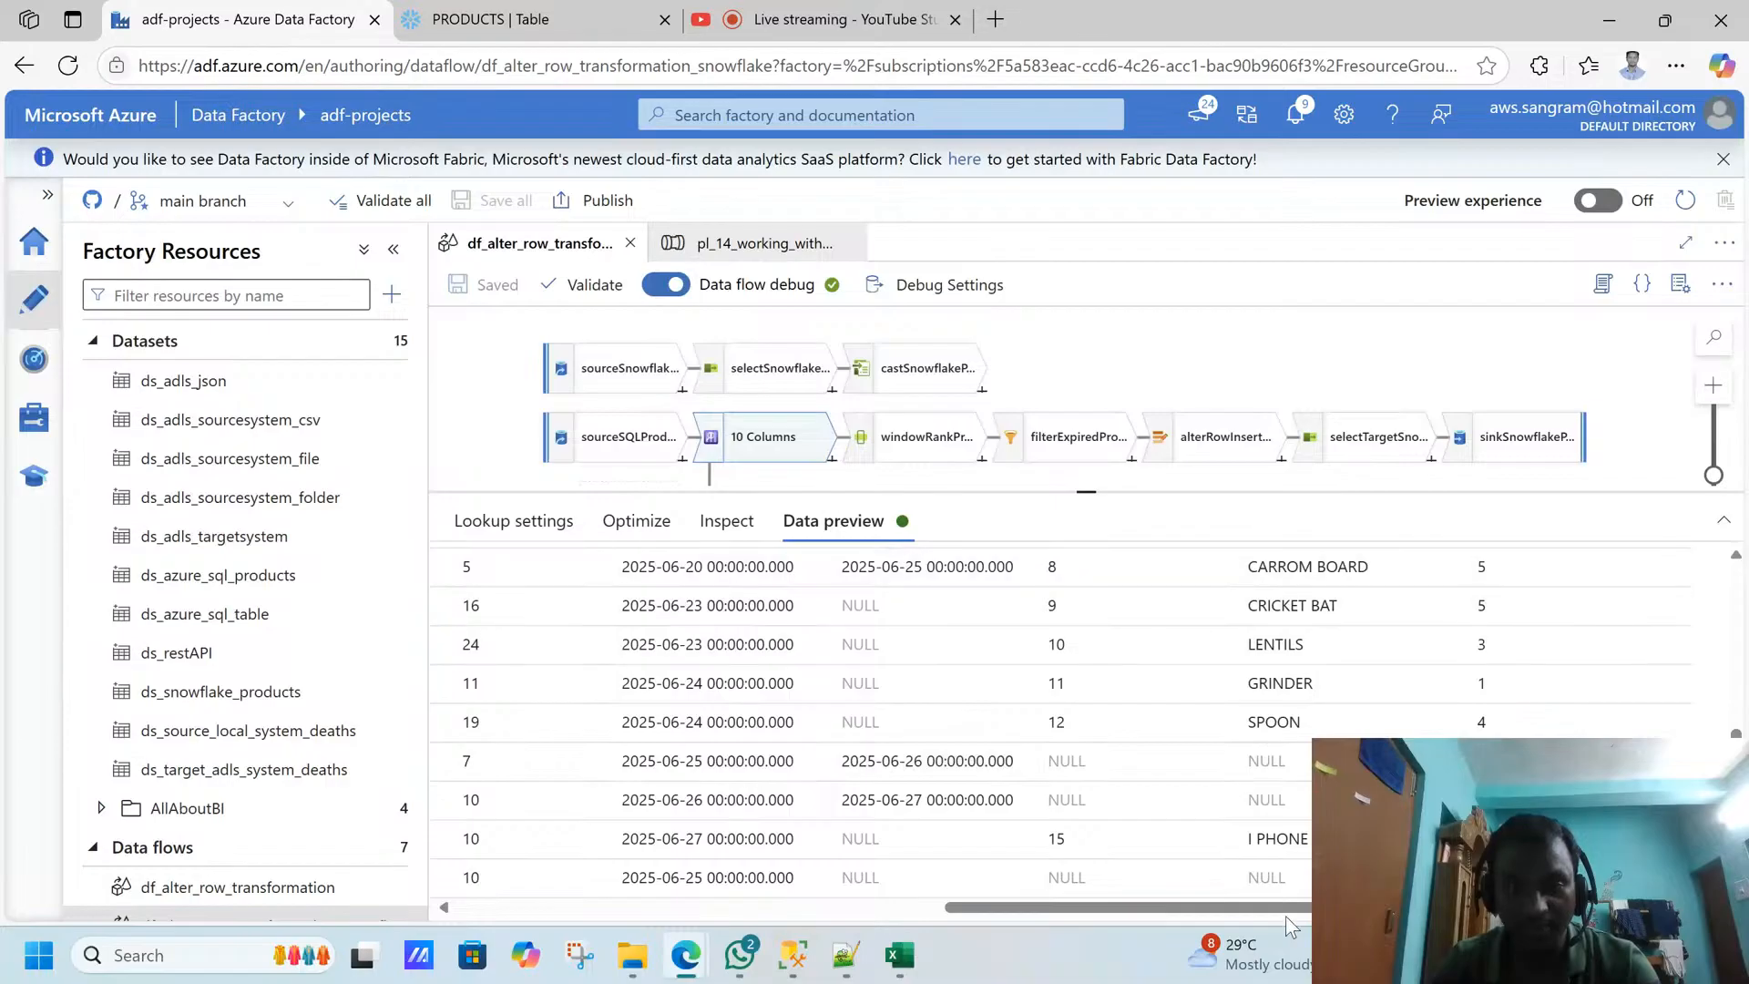
{"action": "mouse_move", "coordinate": [1737, 788]}
{"action": "left_mouse_down"}
{"action": "mouse_move", "coordinate": [1738, 624]}
{"action": "mouse_move", "coordinate": [1737, 787]}
{"action": "left_mouse_up"}
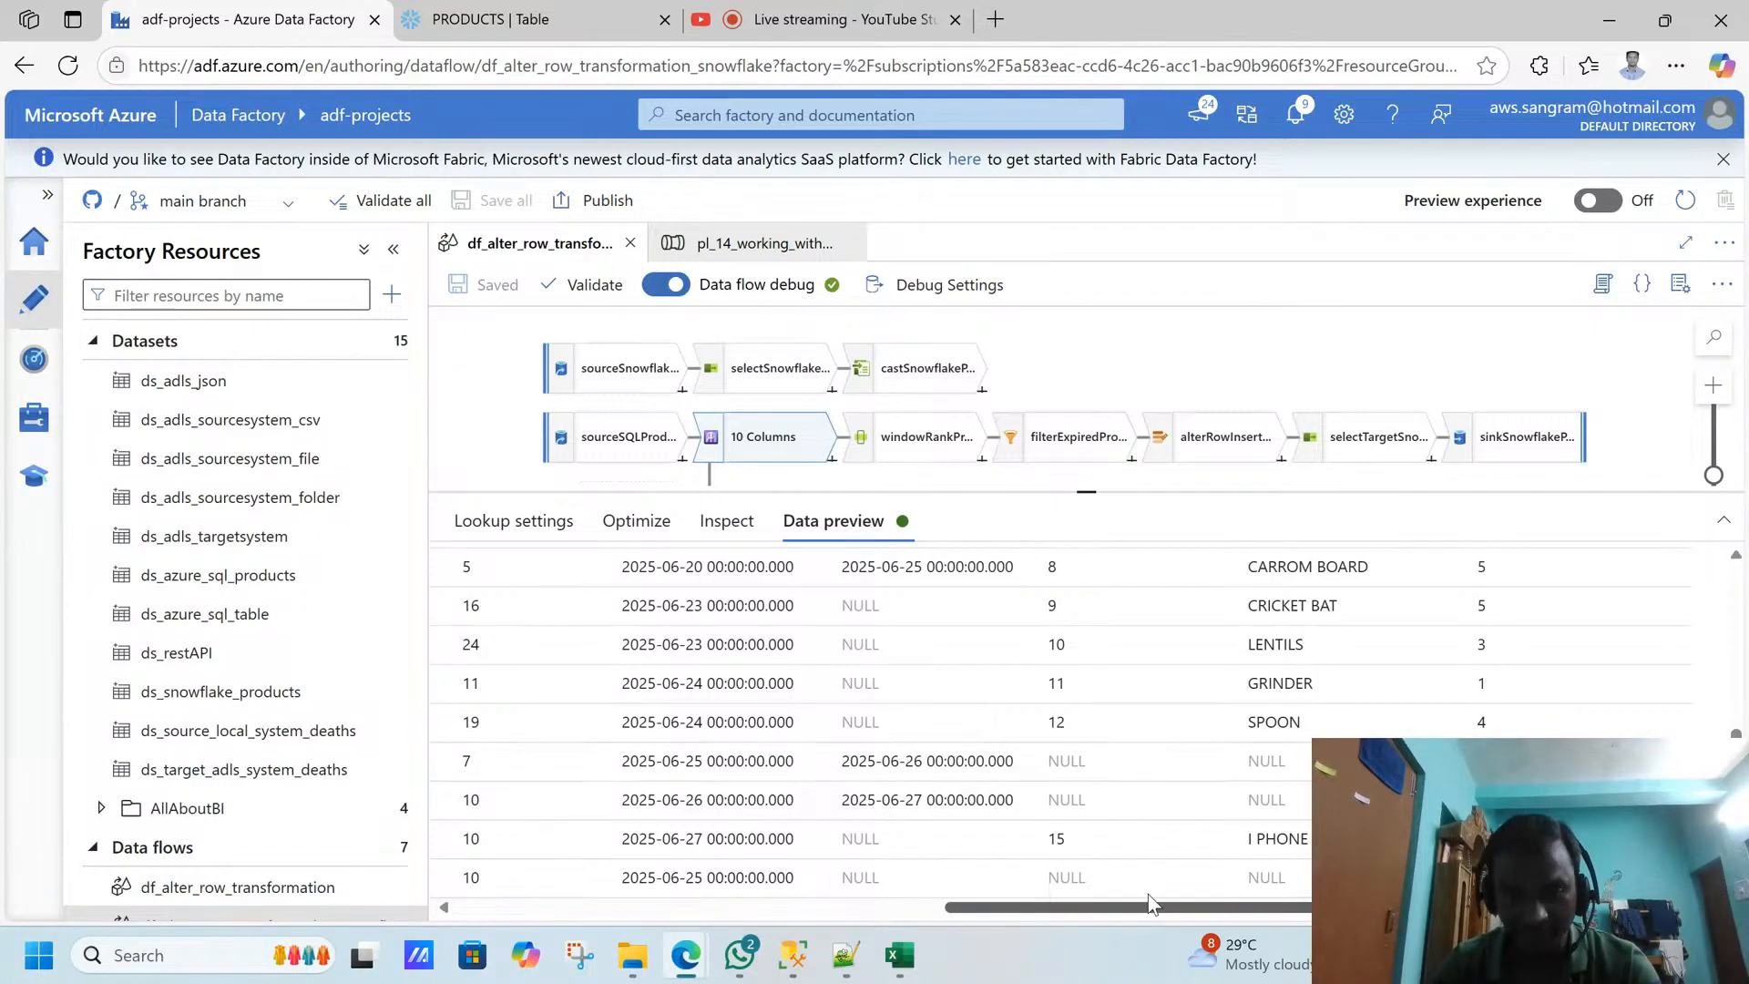
- Review the alterRowInsertUpdate conditions against the I PHONE rows' price end dates in the SQL Server Management Studio results
{"action": "left_click", "coordinate": [1189, 465]}
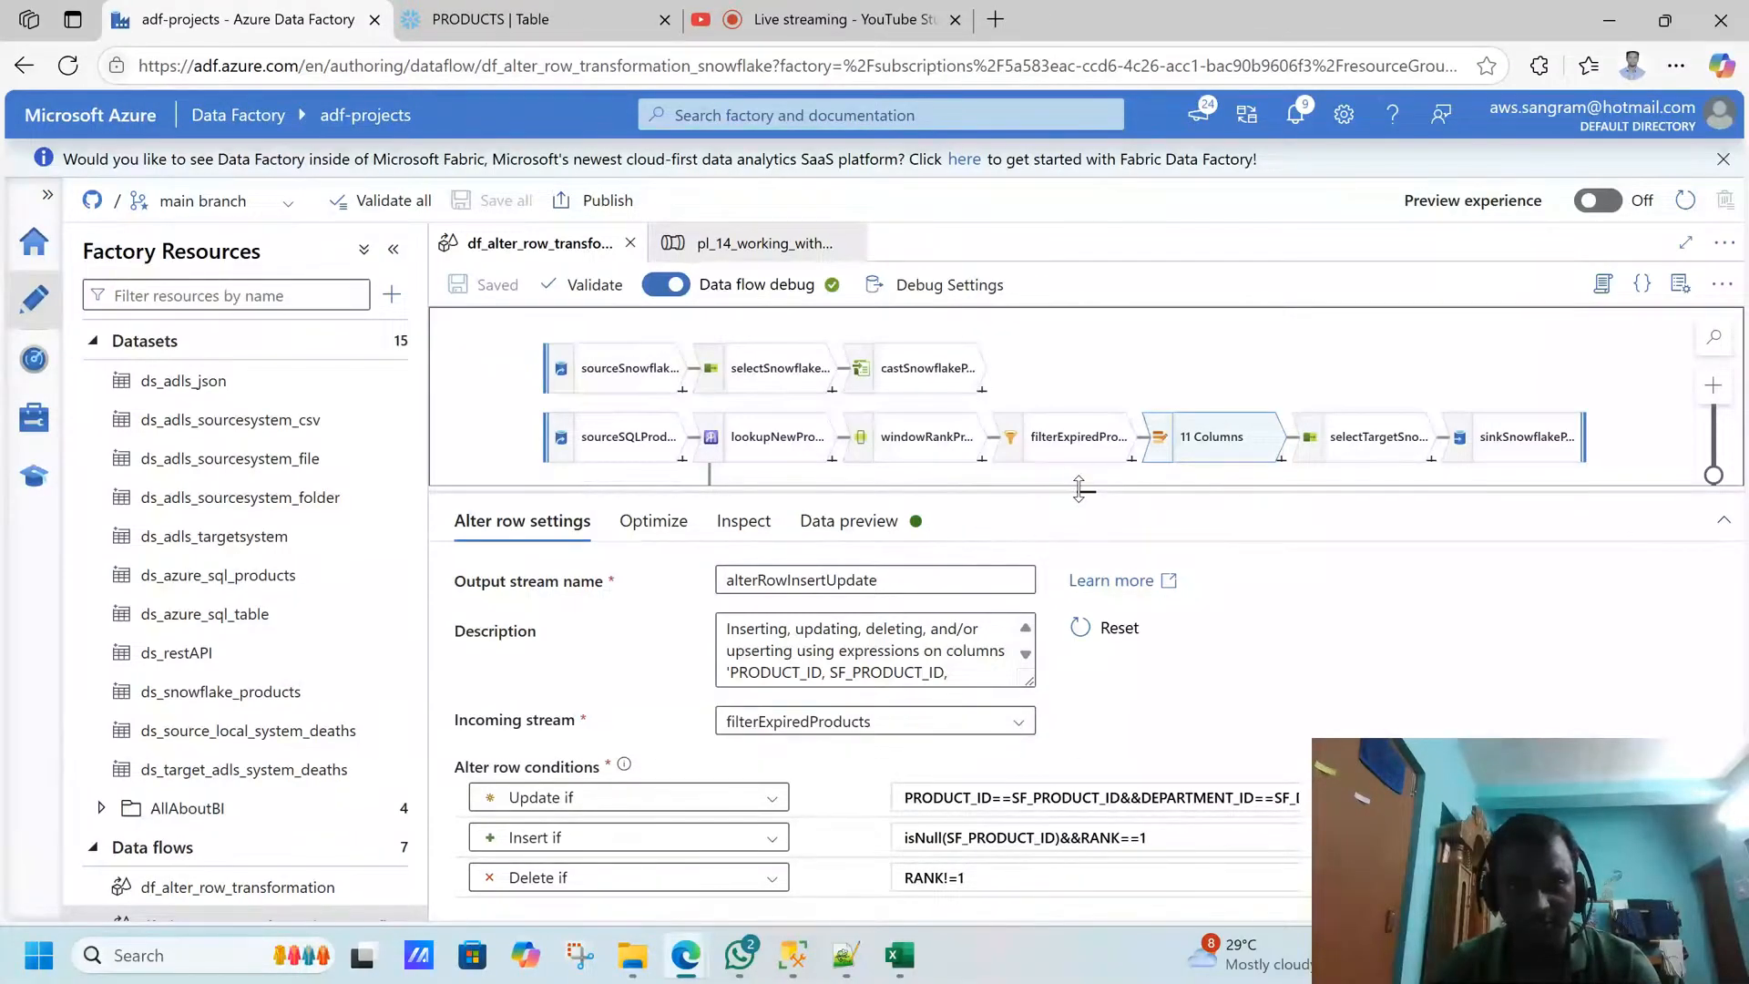
{"action": "left_click_drag", "start_coordinate": [1079, 492], "coordinate": [1084, 404]}
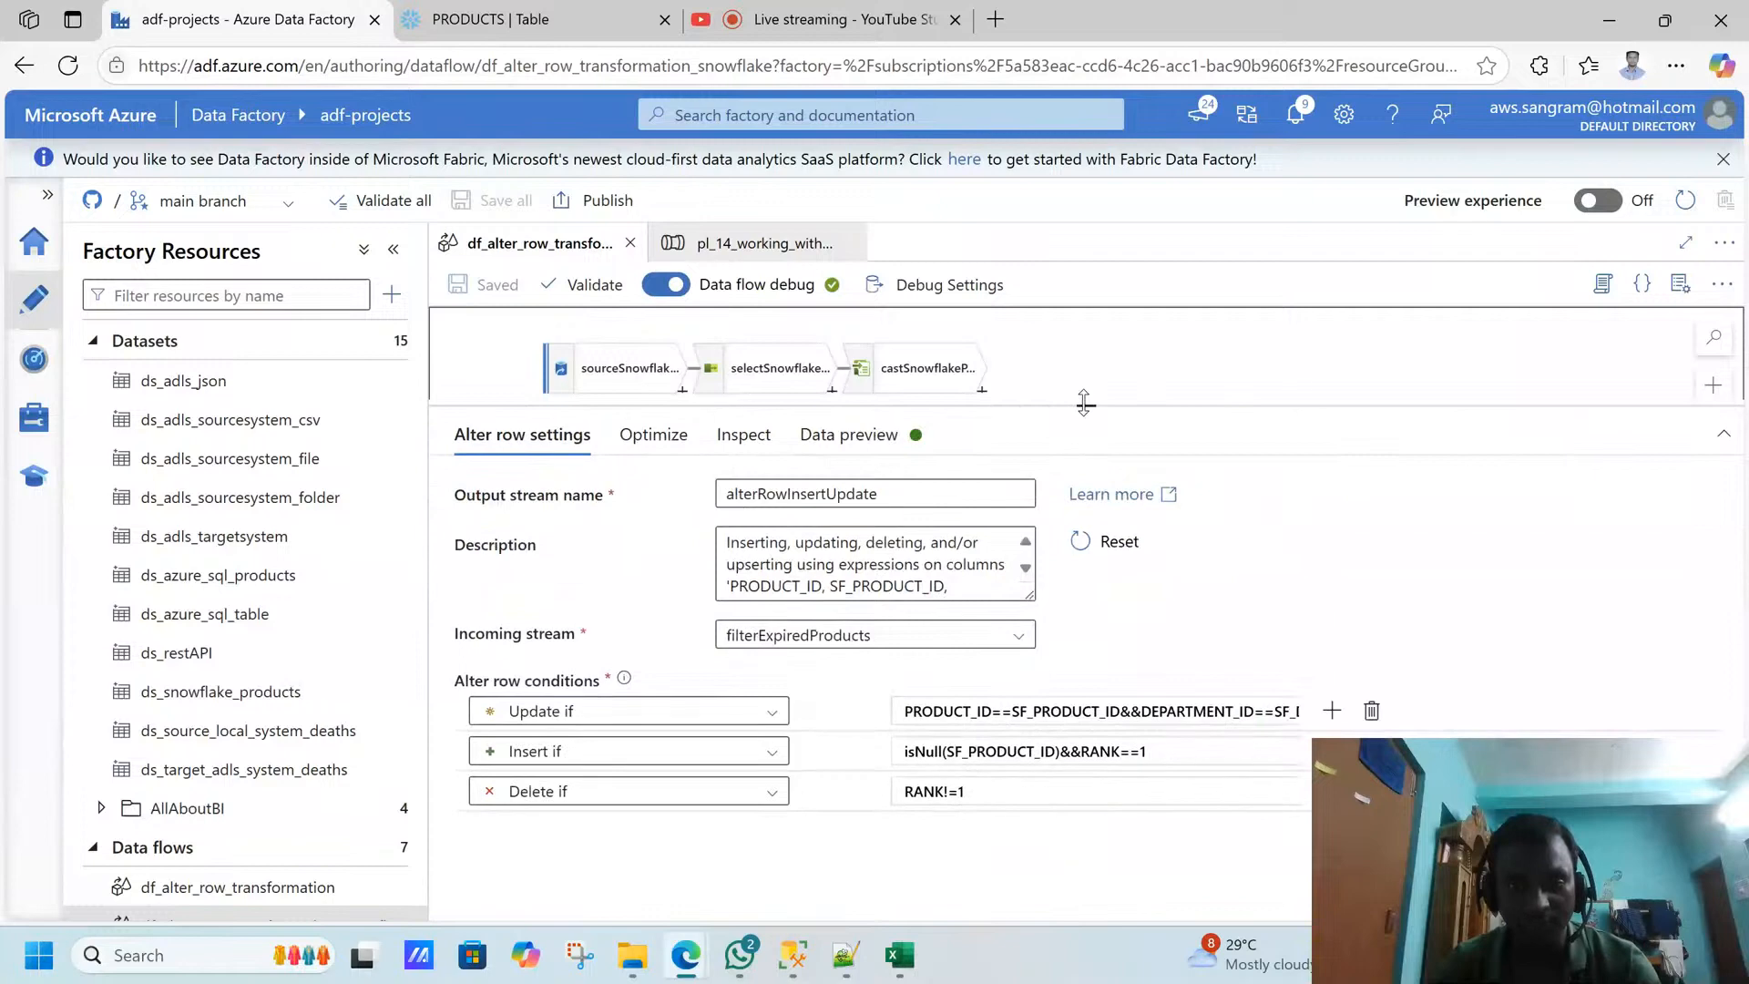
{"action": "left_click", "coordinate": [794, 952]}
{"action": "left_click_drag", "start_coordinate": [689, 786], "coordinate": [1145, 813]}
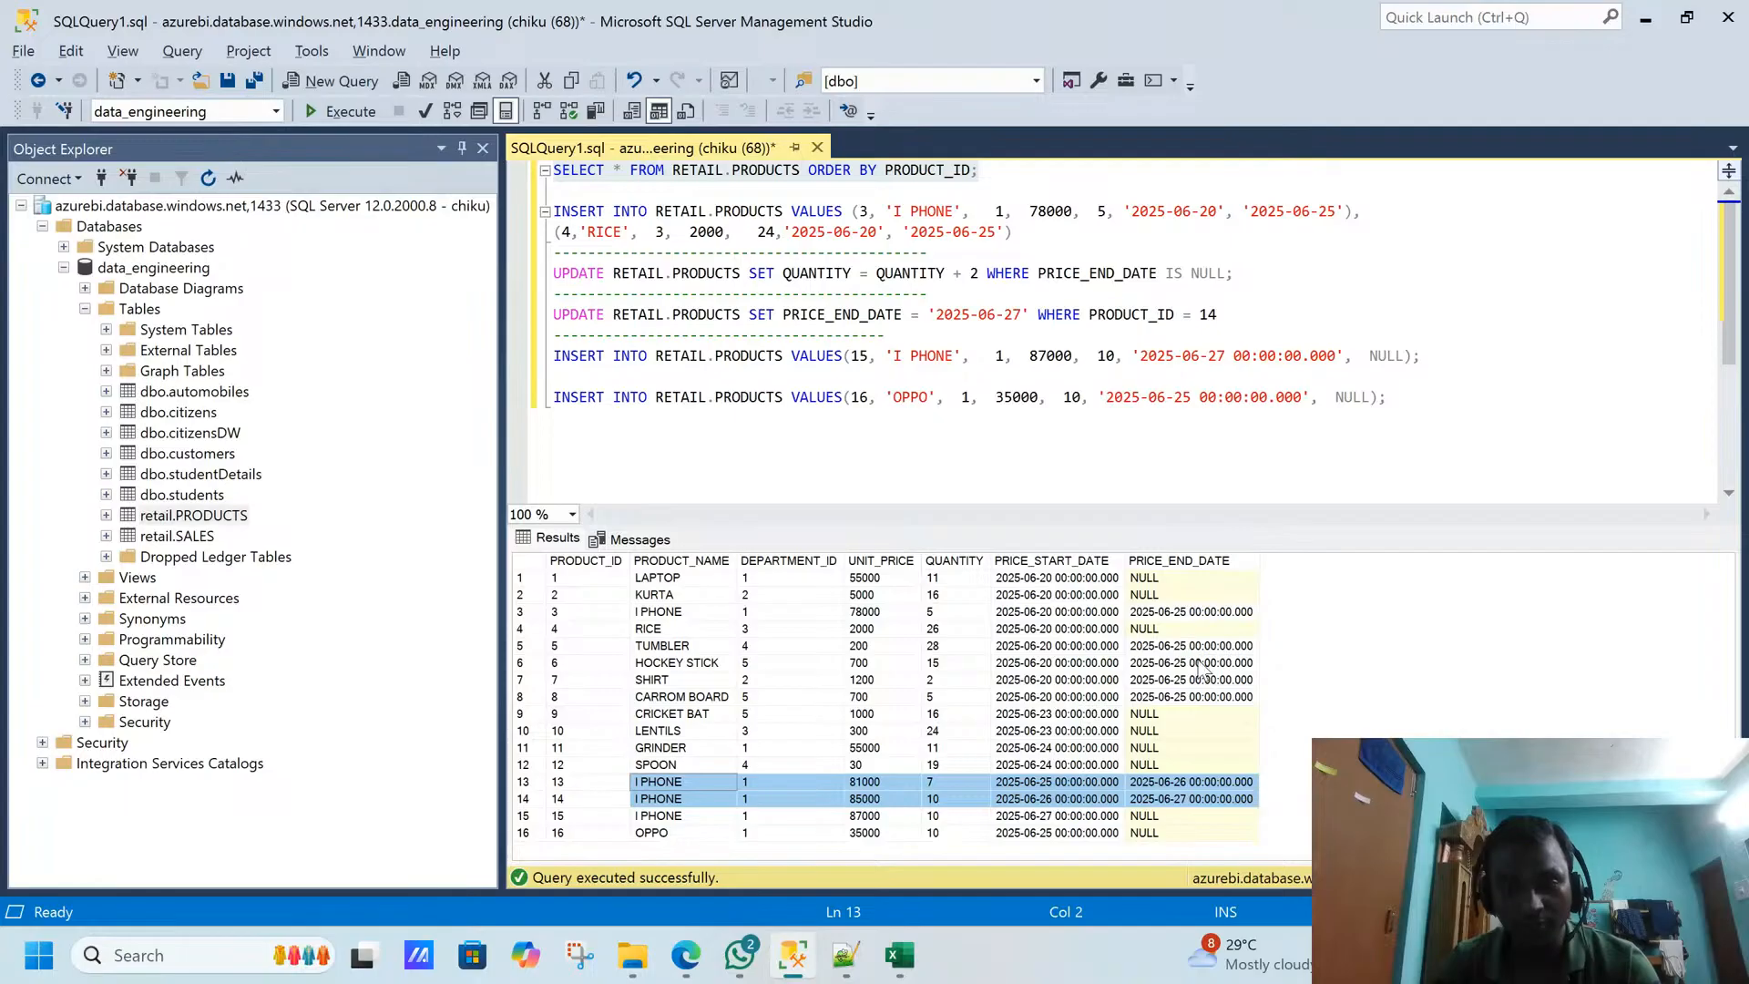
{"action": "left_click", "coordinate": [1180, 612]}
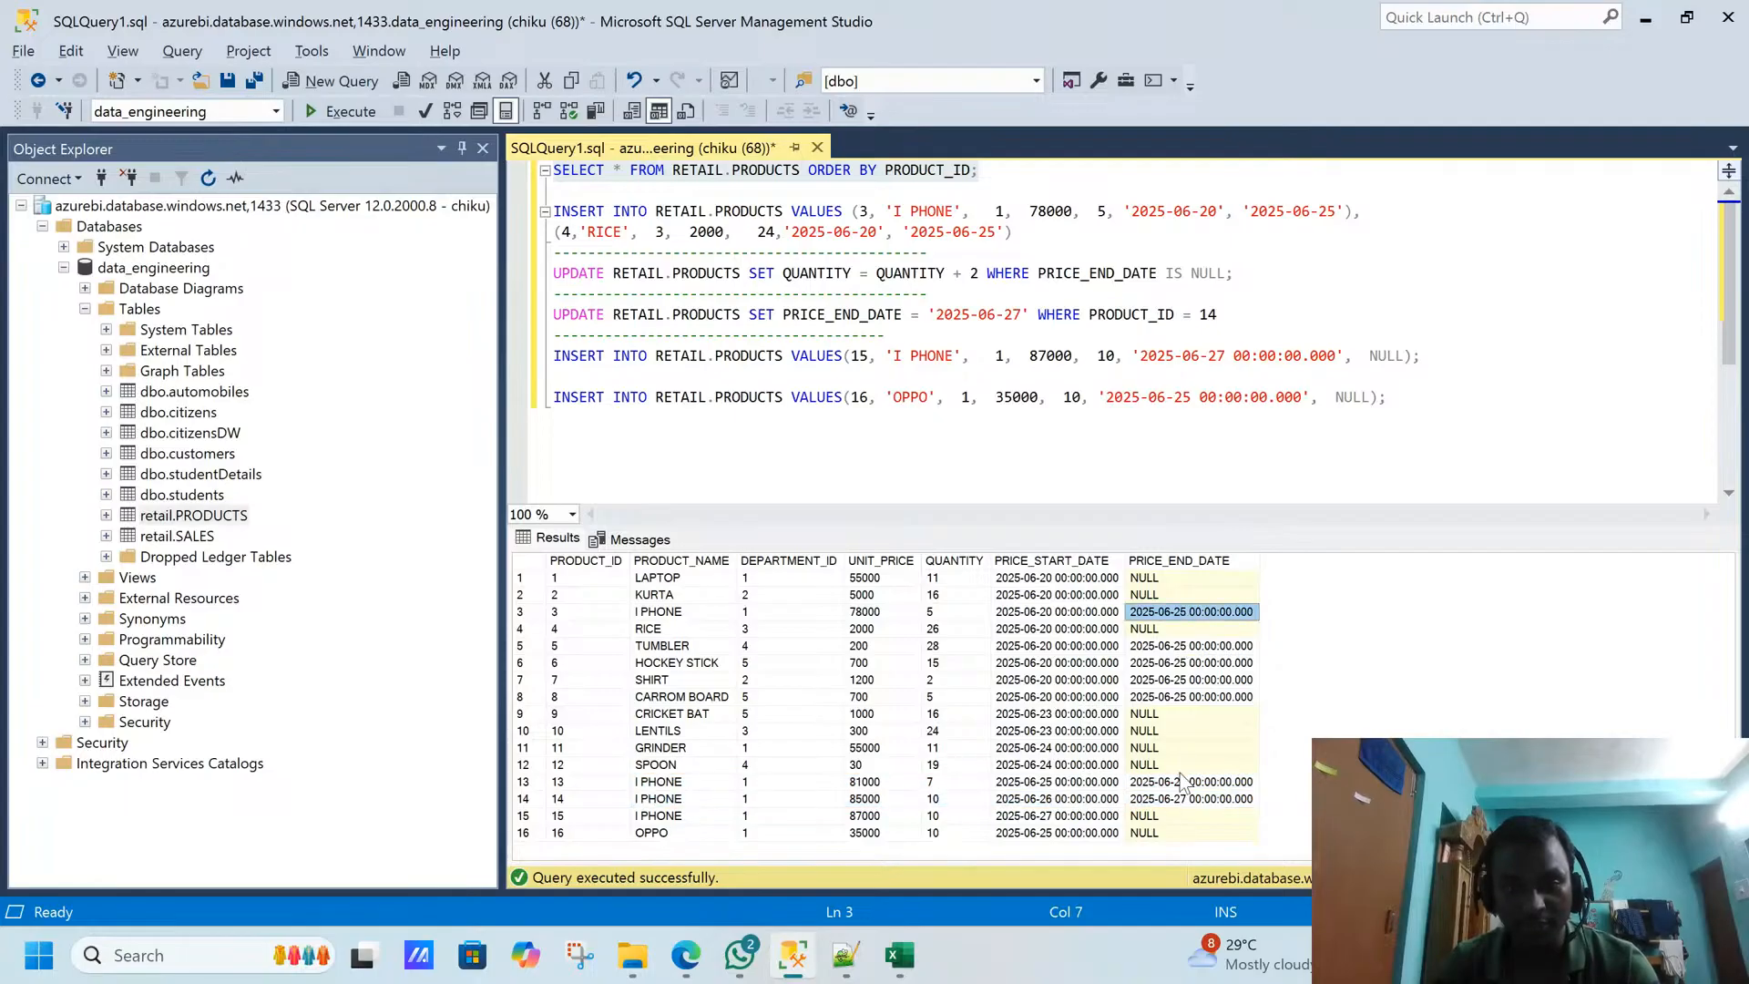
{"action": "left_click_drag", "start_coordinate": [1180, 780], "coordinate": [1179, 795]}
{"action": "key", "text": "alt+Tab"}
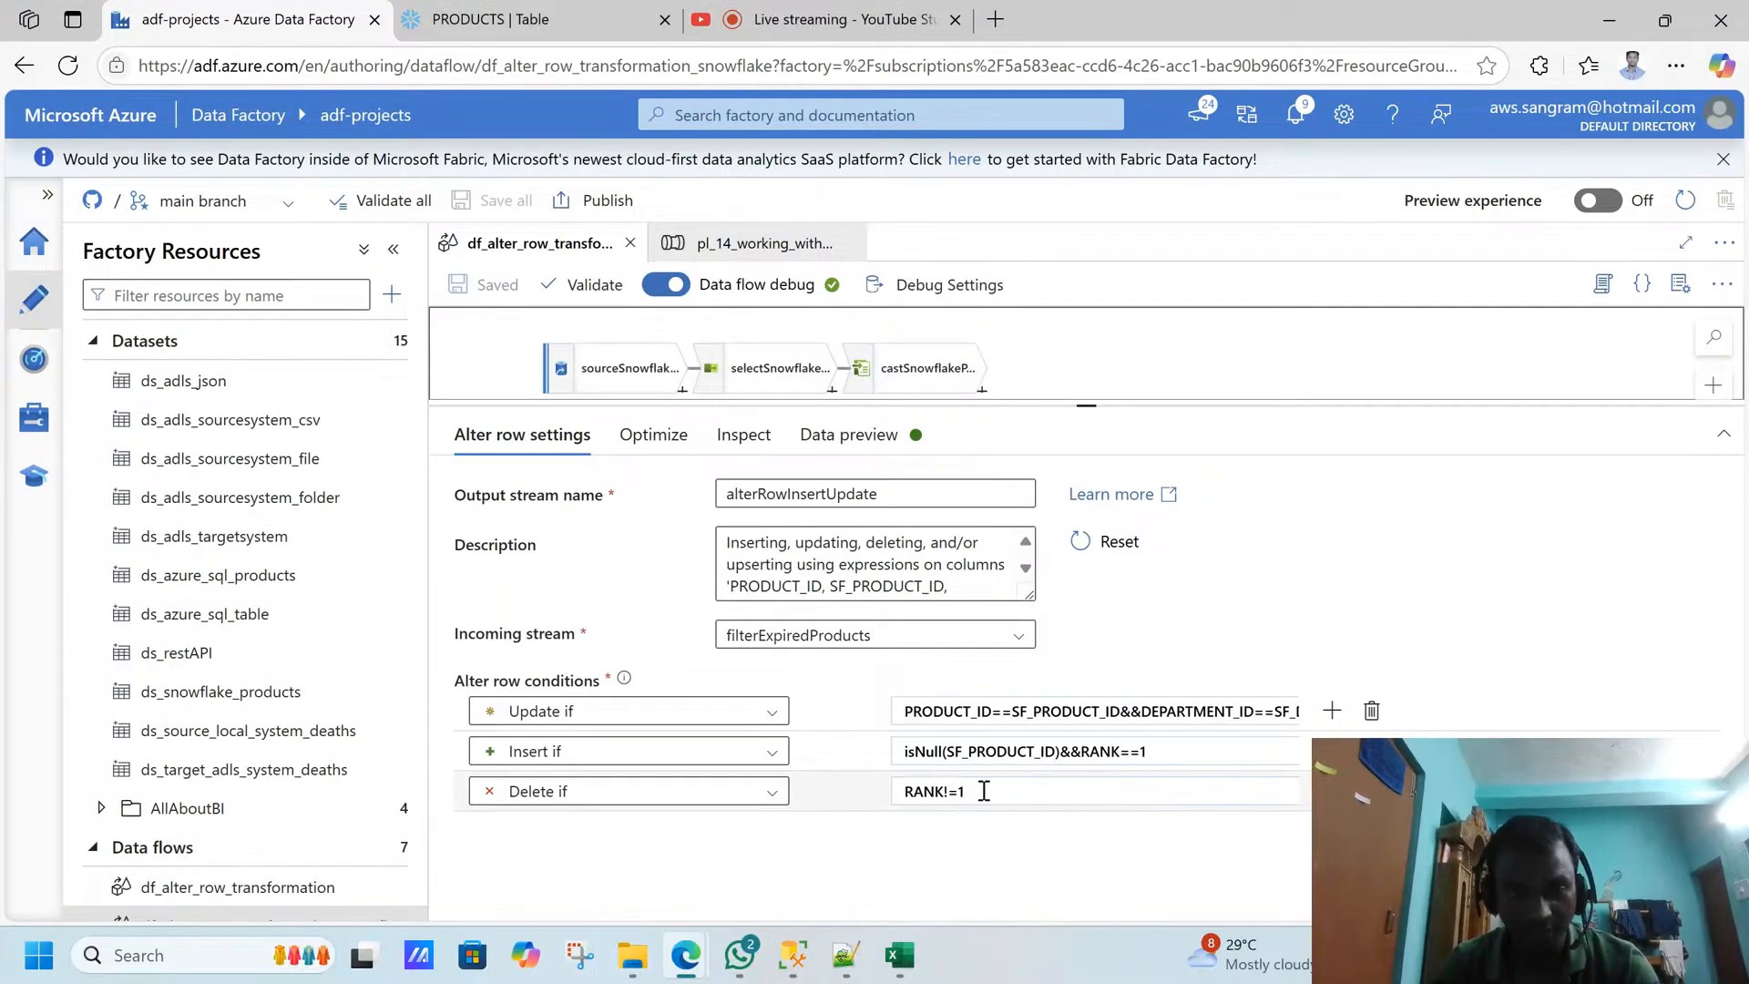
{"action": "left_click_drag", "start_coordinate": [1093, 405], "coordinate": [1073, 489]}
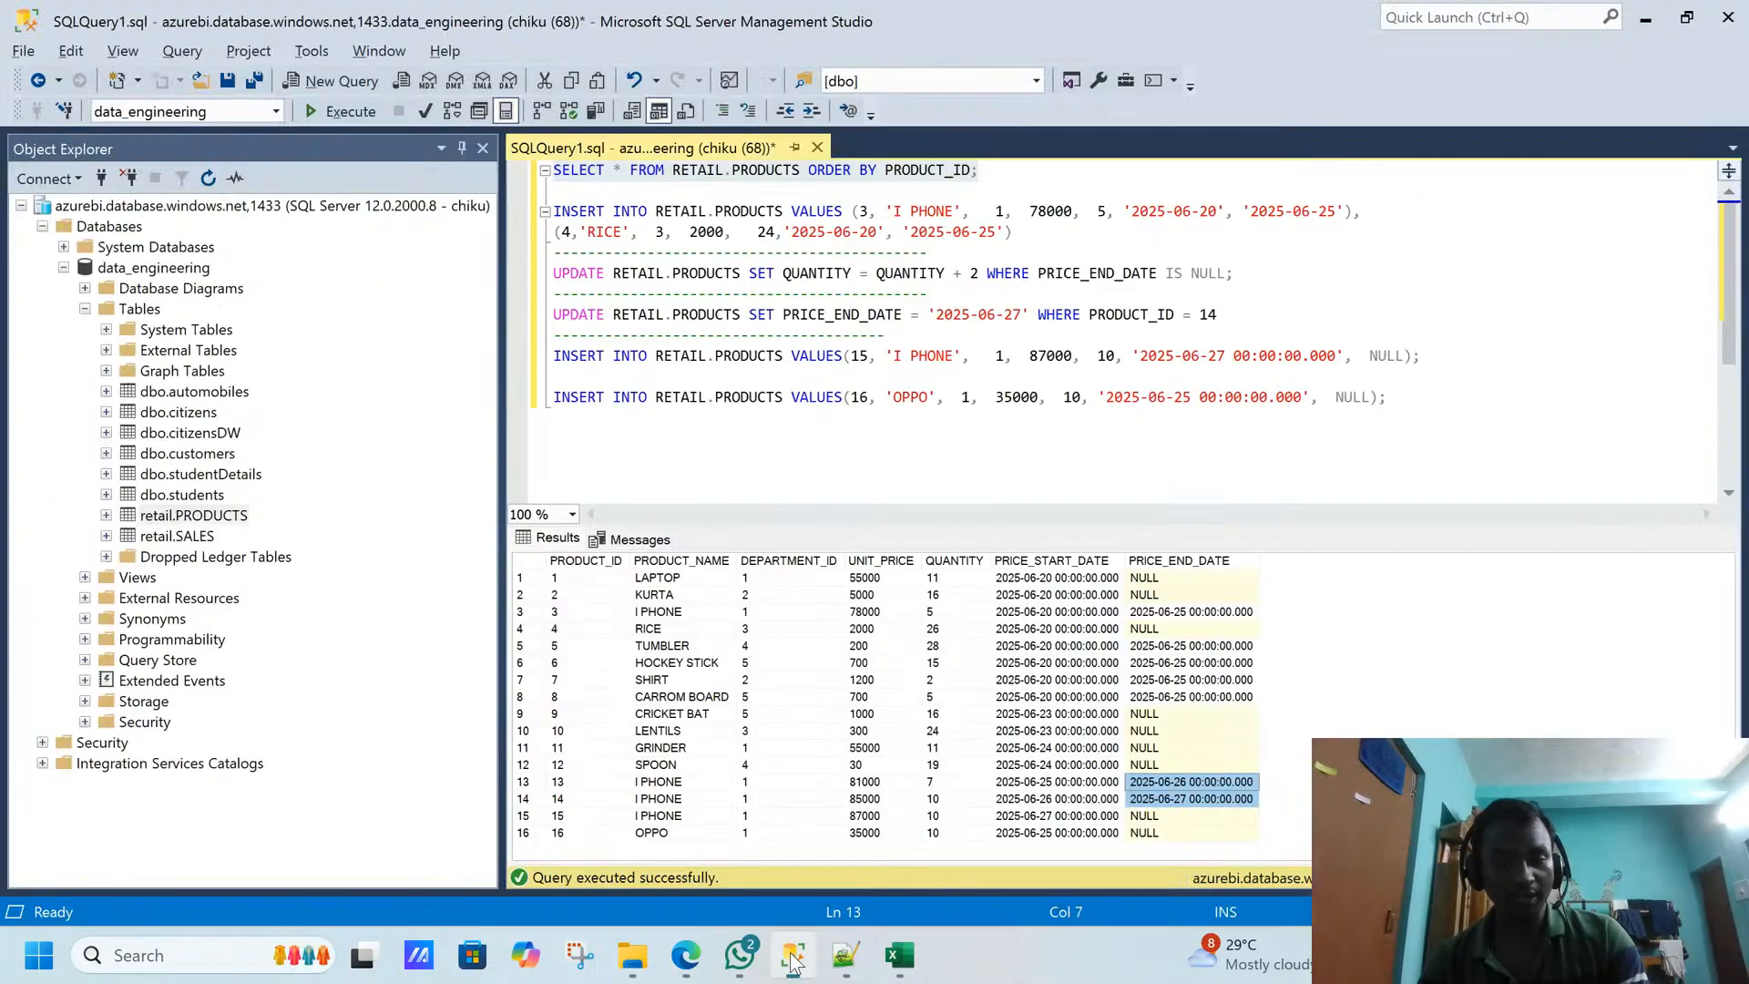
- Return to the RETAIL.PRODUCTS results in SQL Server Management Studio and compare LAPTOP and KURTA's open end dates with expired I PHONE products 13 and 14
{"action": "left_click", "coordinate": [792, 954]}
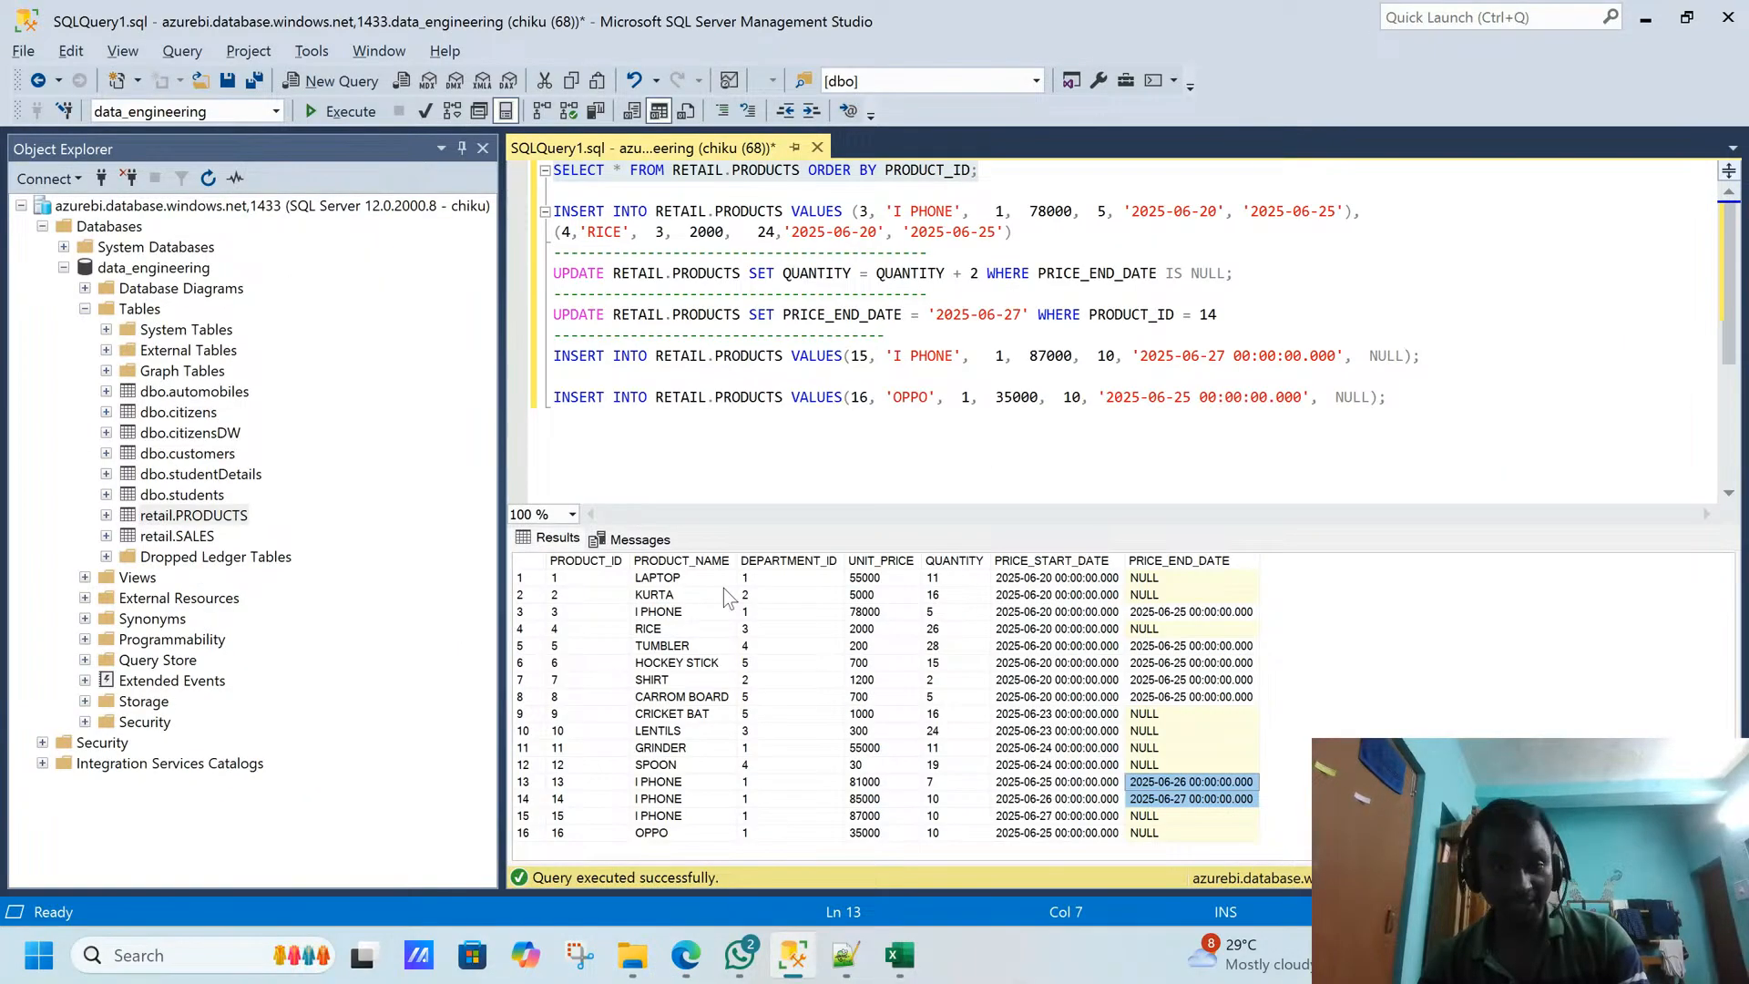
{"action": "left_click", "coordinate": [695, 583]}
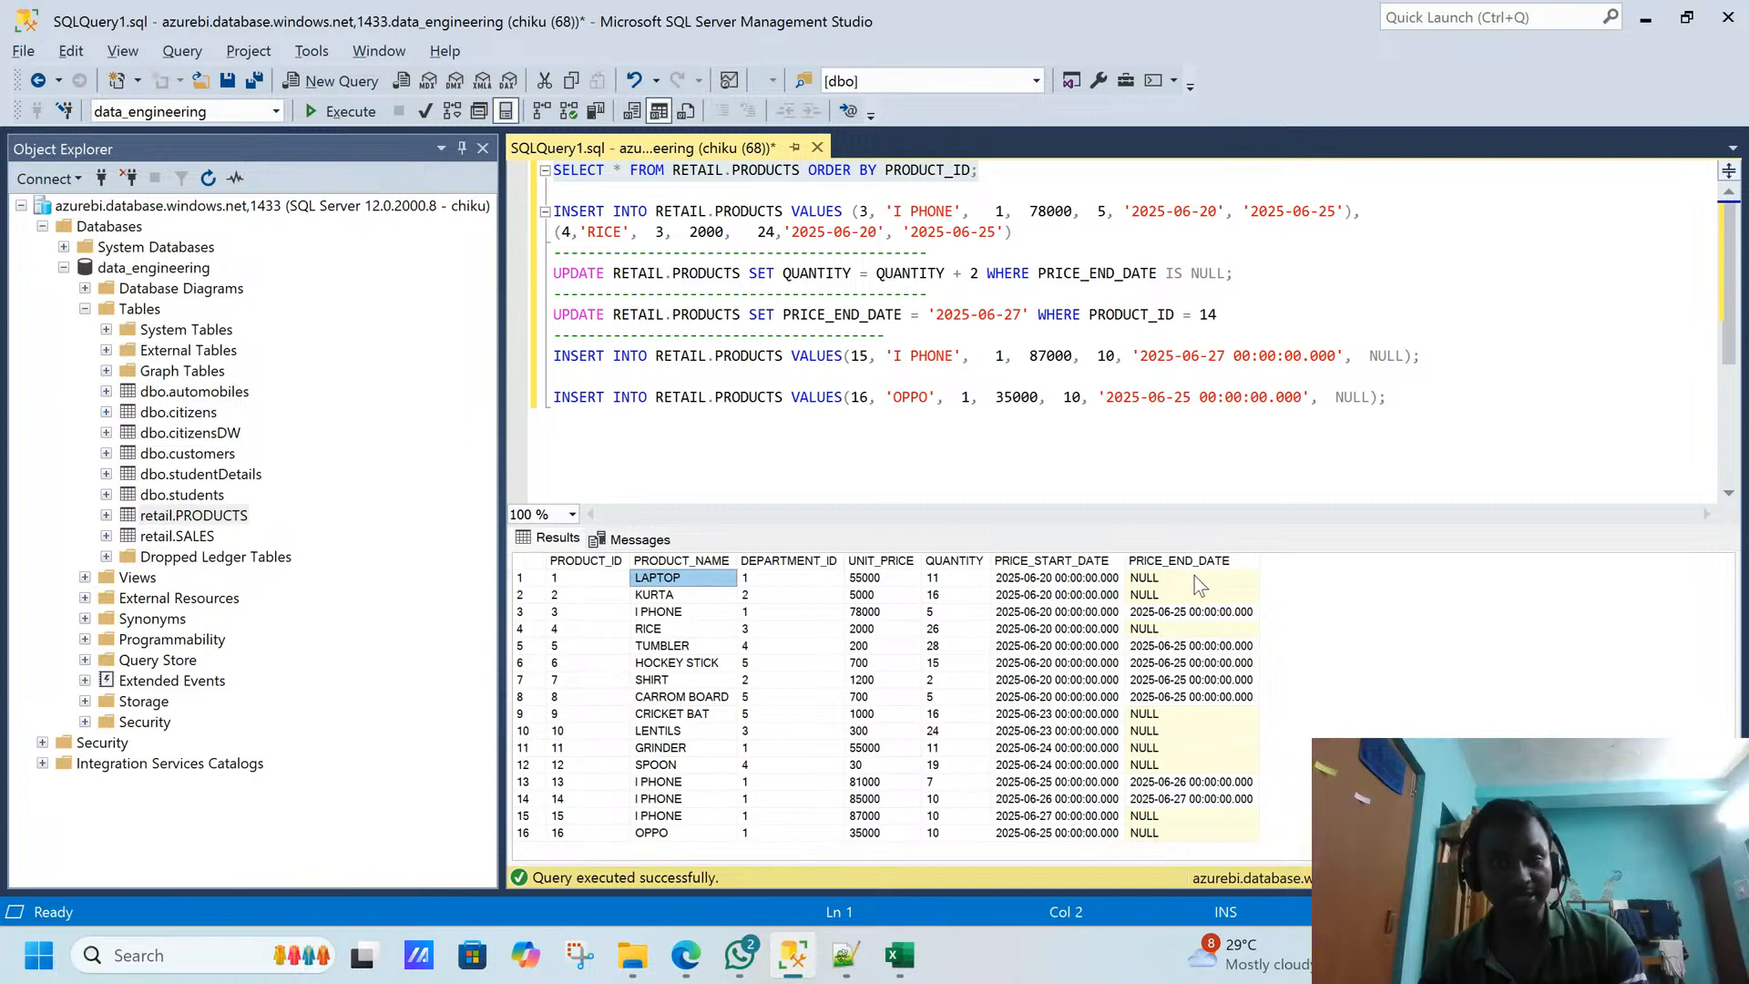
{"action": "left_click_drag", "start_coordinate": [1194, 576], "coordinate": [1188, 597]}
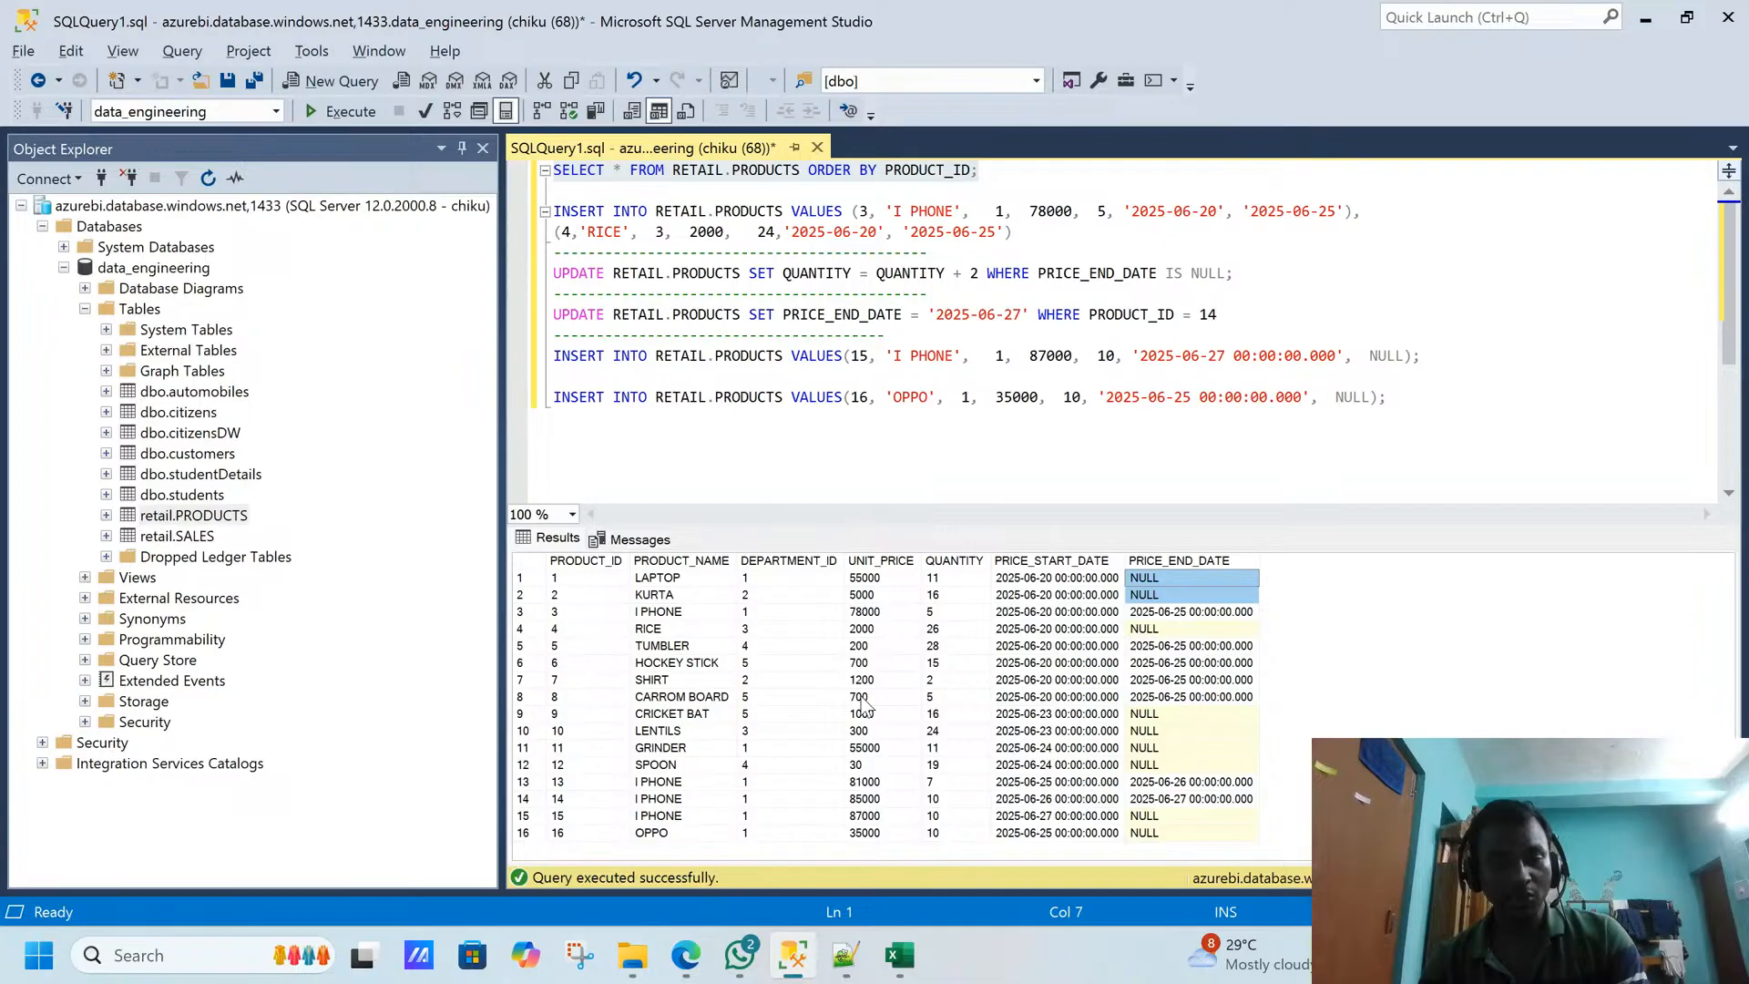
{"action": "key", "text": "alt"}
{"action": "left_click_drag", "start_coordinate": [729, 784], "coordinate": [1183, 801]}
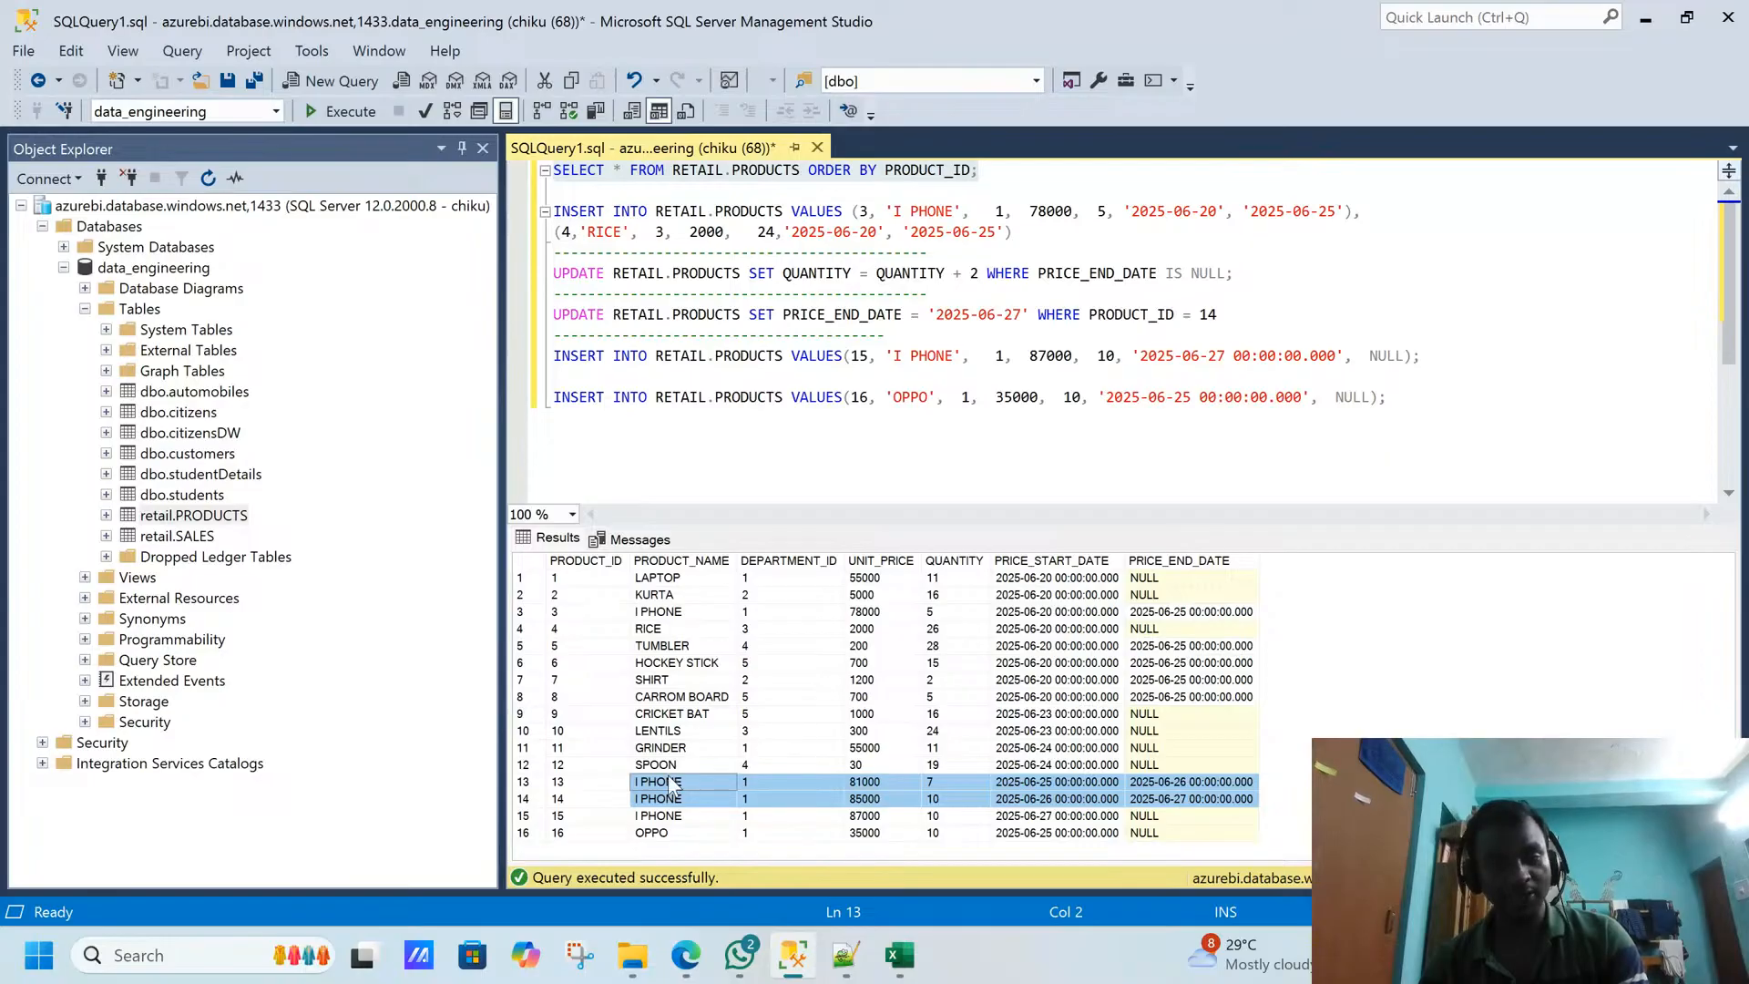
- Switch to Data Factory, view the pl_14_working_with_Snowflake pipeline, and bring up the Snowflake PRODUCTS data preview
{"action": "key", "text": "alt+Tab"}
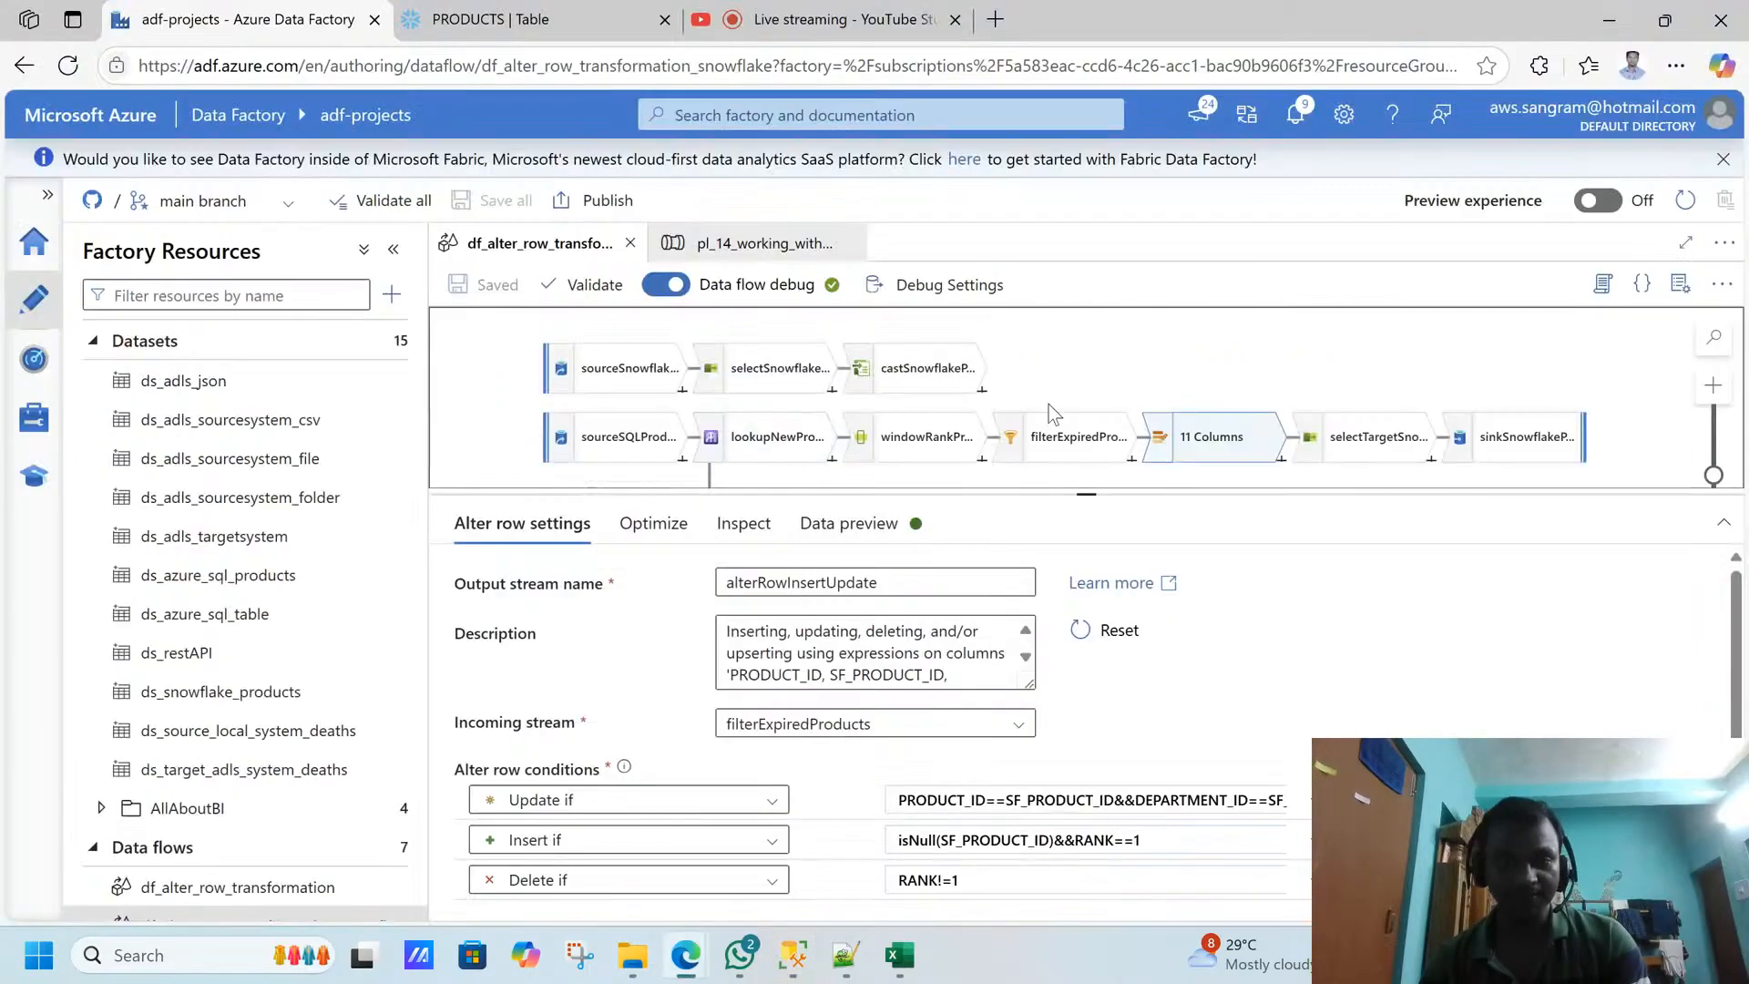
{"action": "left_click", "coordinate": [1239, 352]}
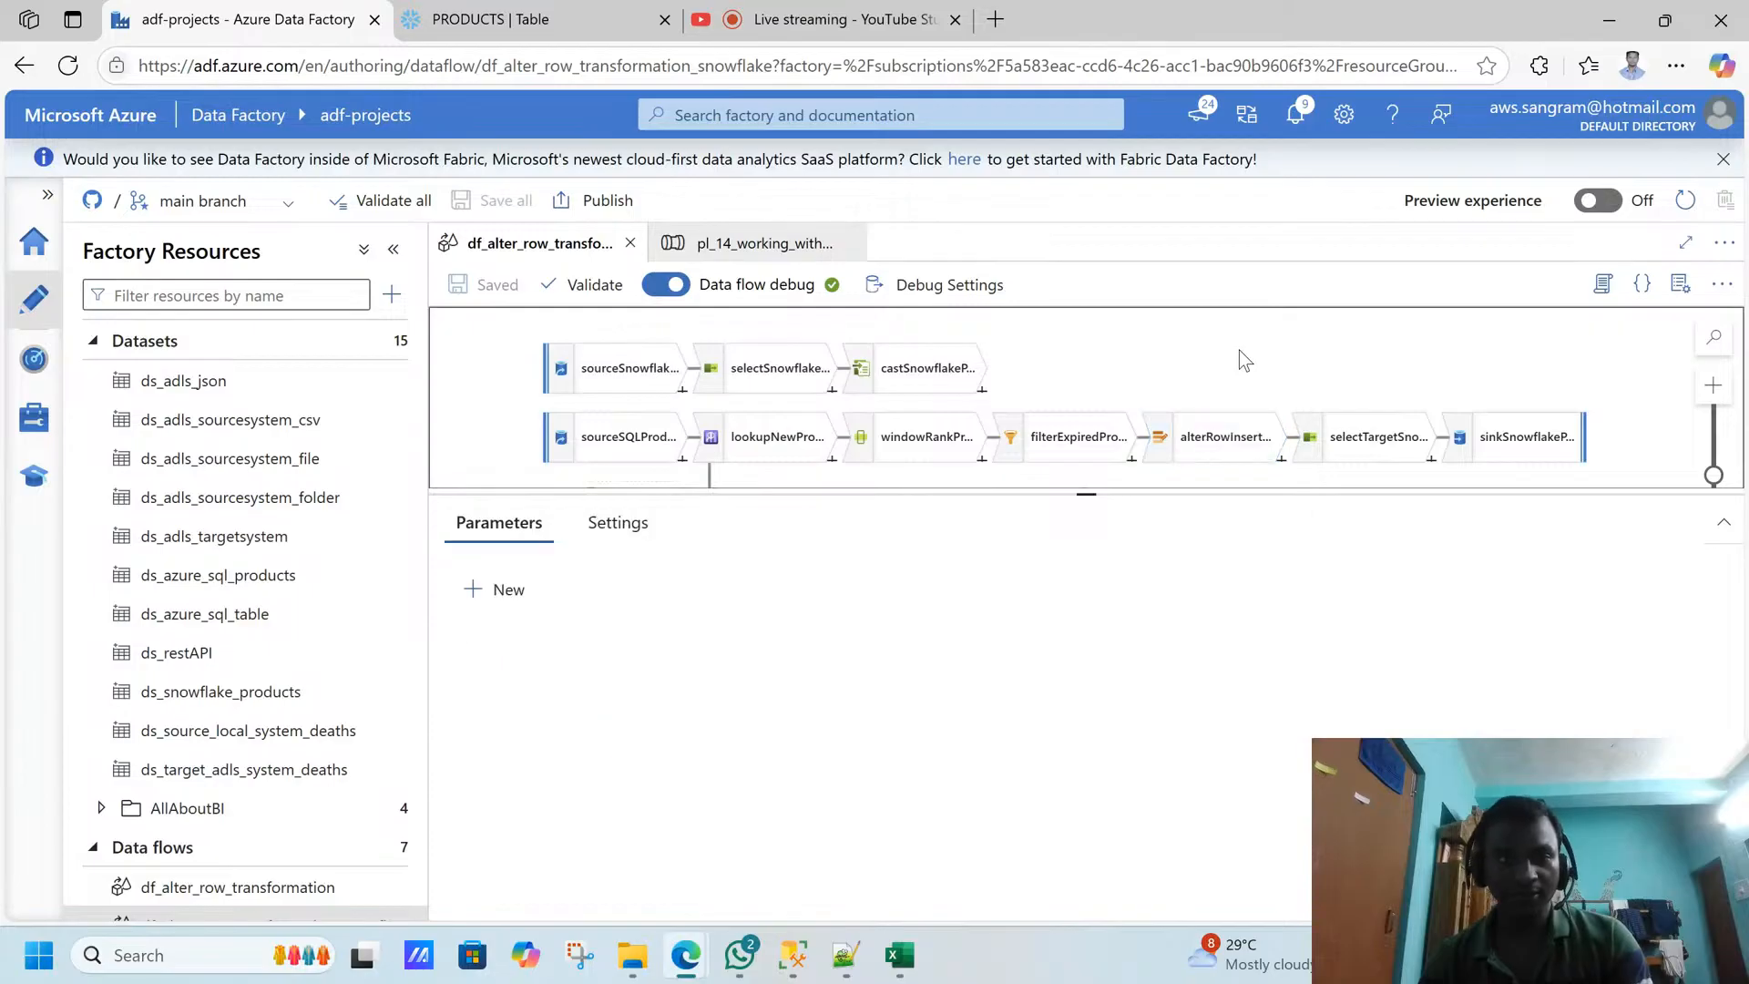
{"action": "left_click", "coordinate": [747, 242]}
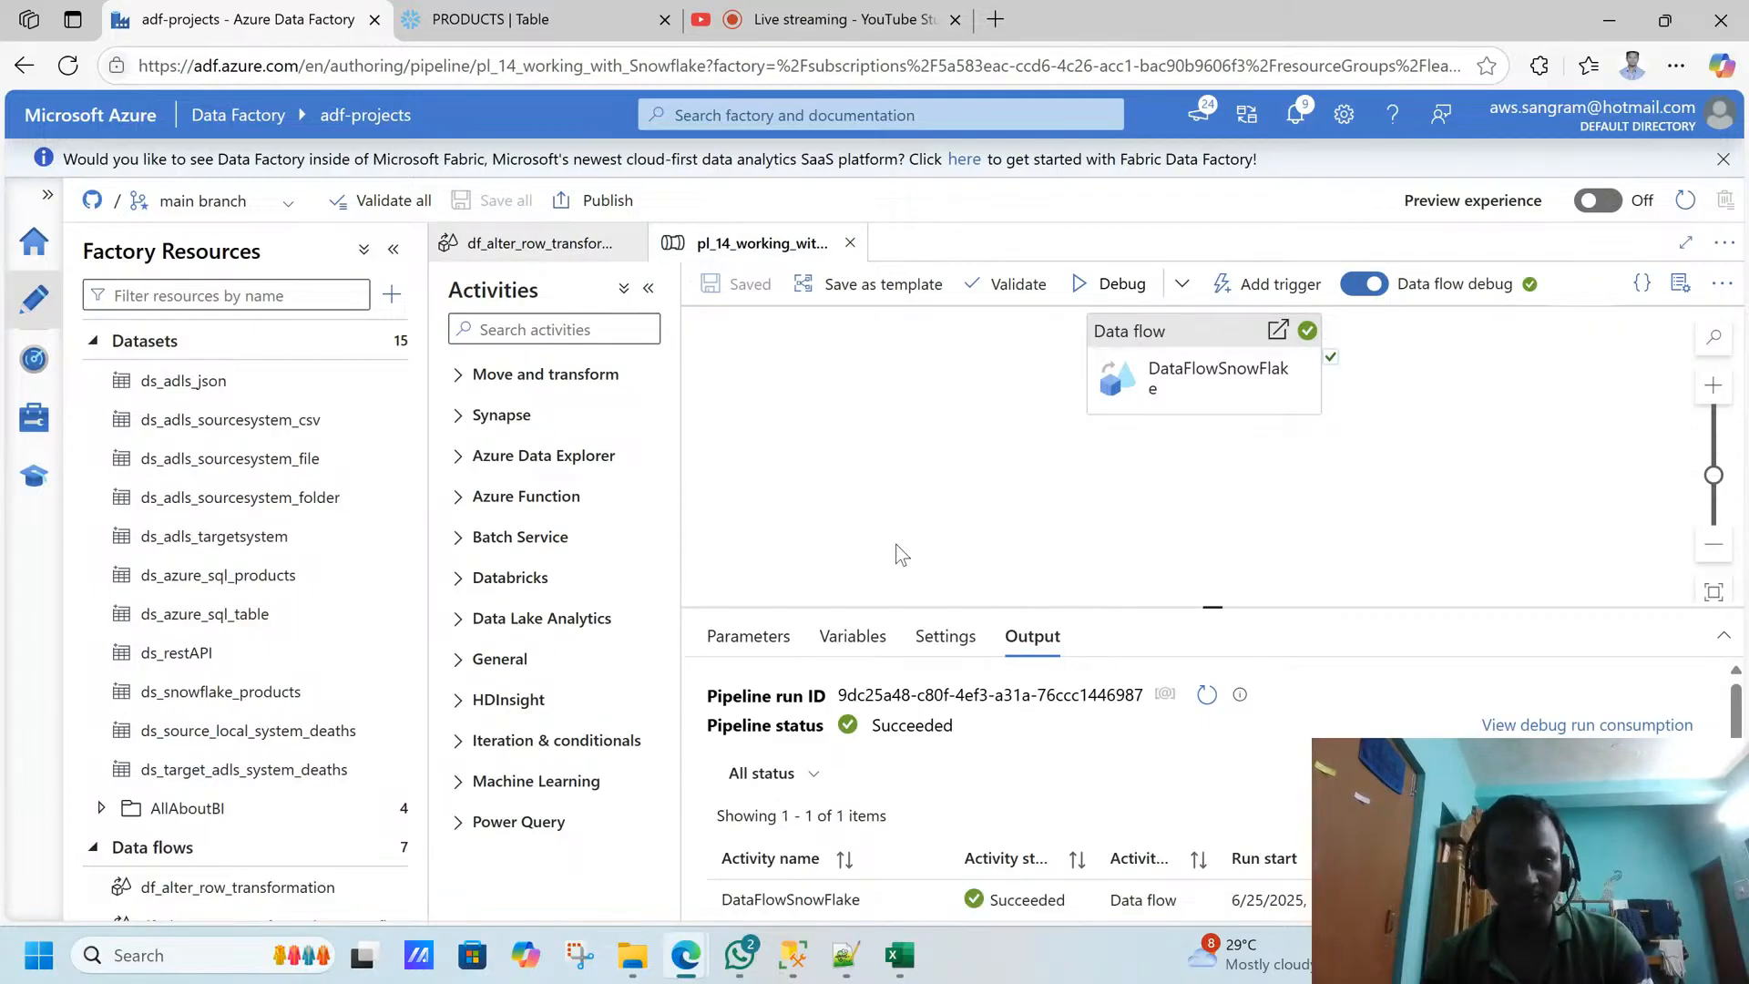
{"action": "left_click", "coordinate": [542, 19]}
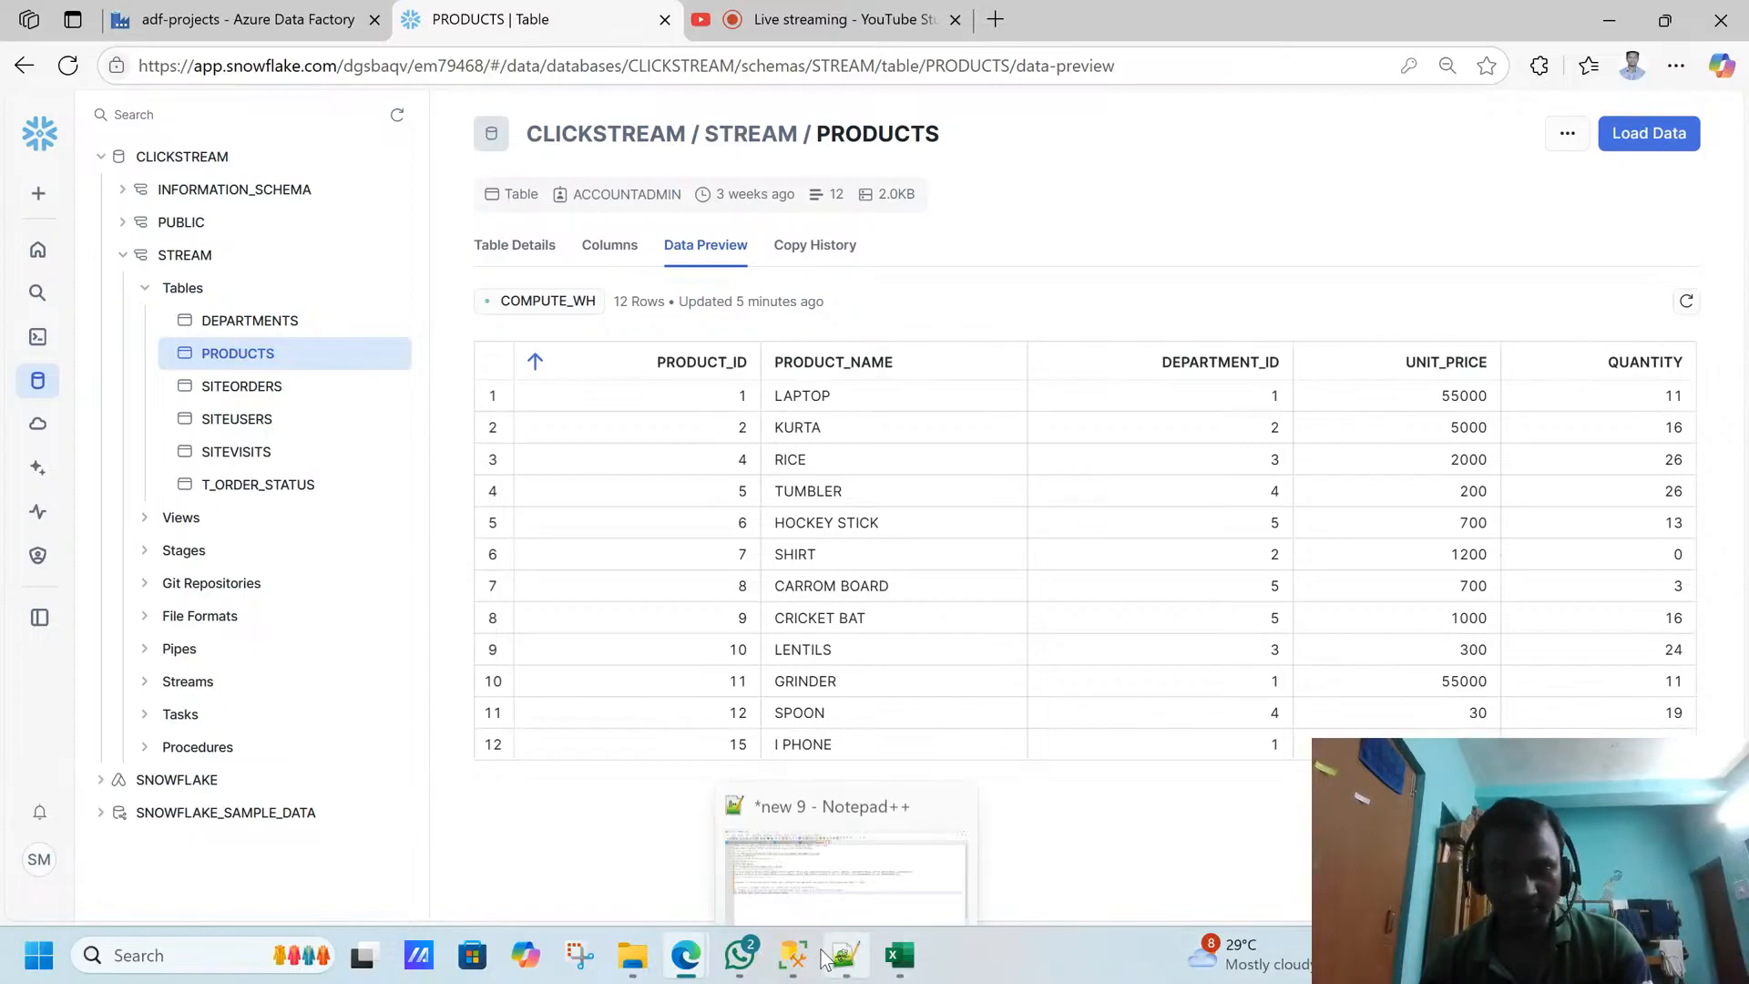
- Switch to SQL Server Management Studio and execute only the UPDATE that adds 2 to QUANTITY where PRICE_END_DATE is NULL
{"action": "left_click", "coordinate": [793, 955]}
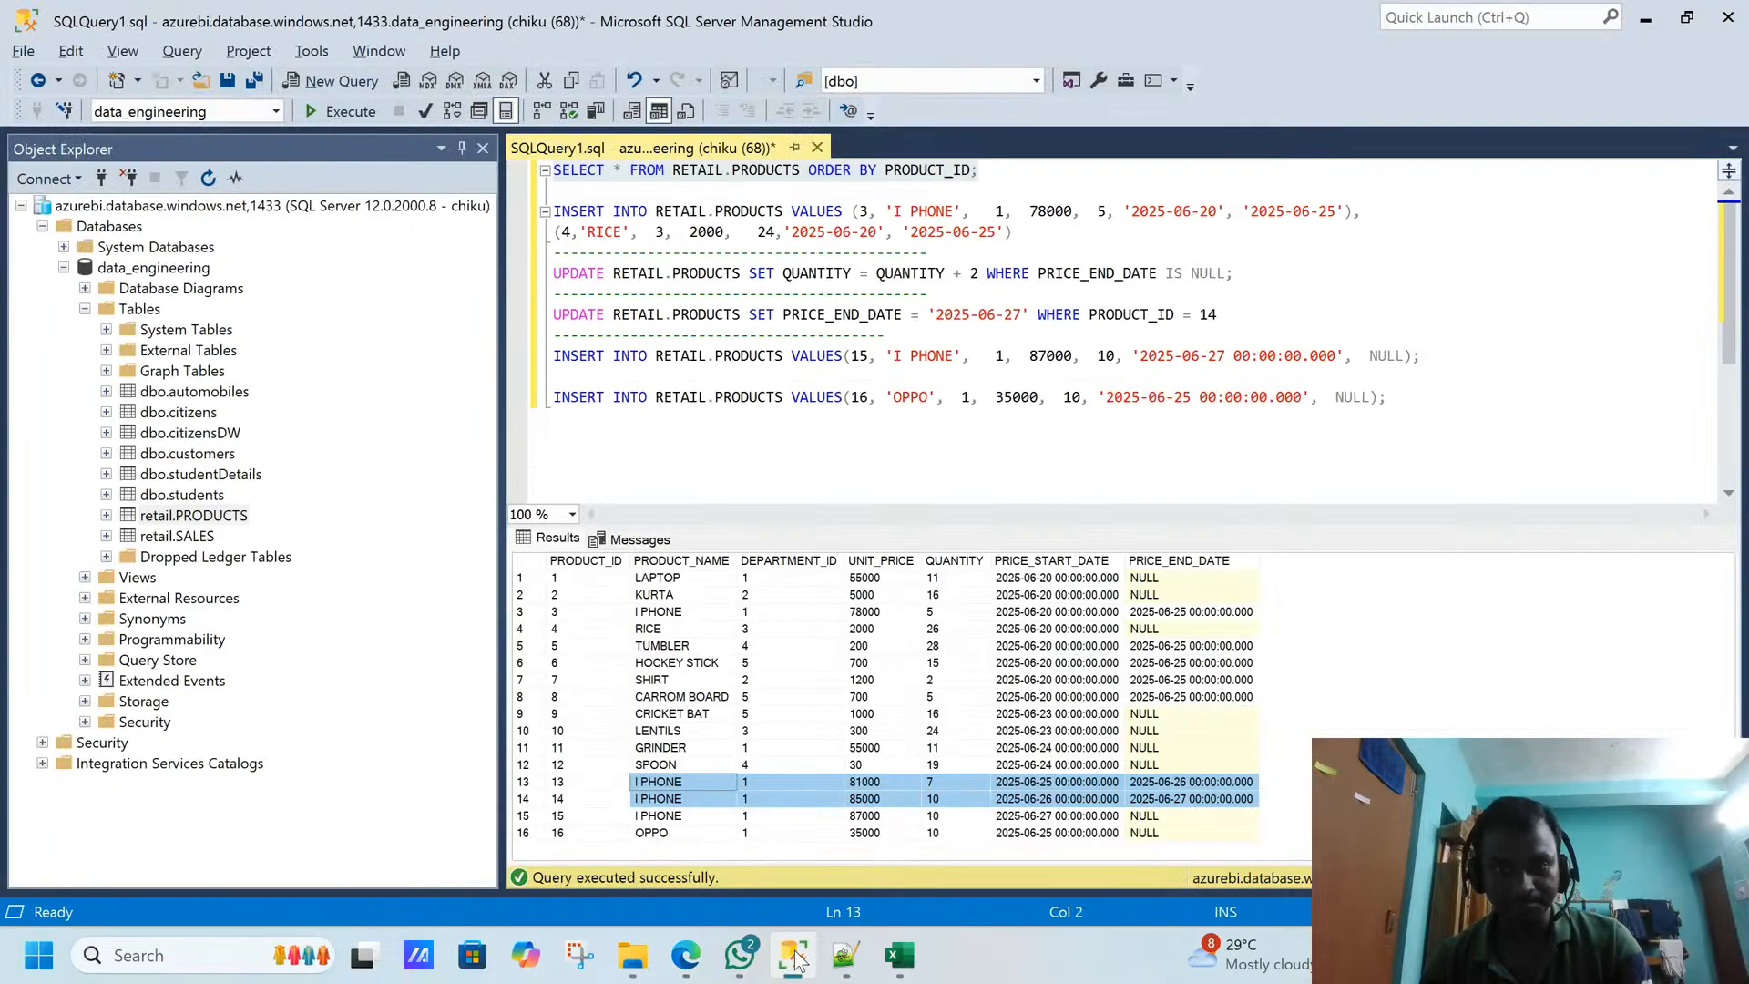
{"action": "left_click", "coordinate": [1209, 259]}
{"action": "left_click", "coordinate": [1336, 212]}
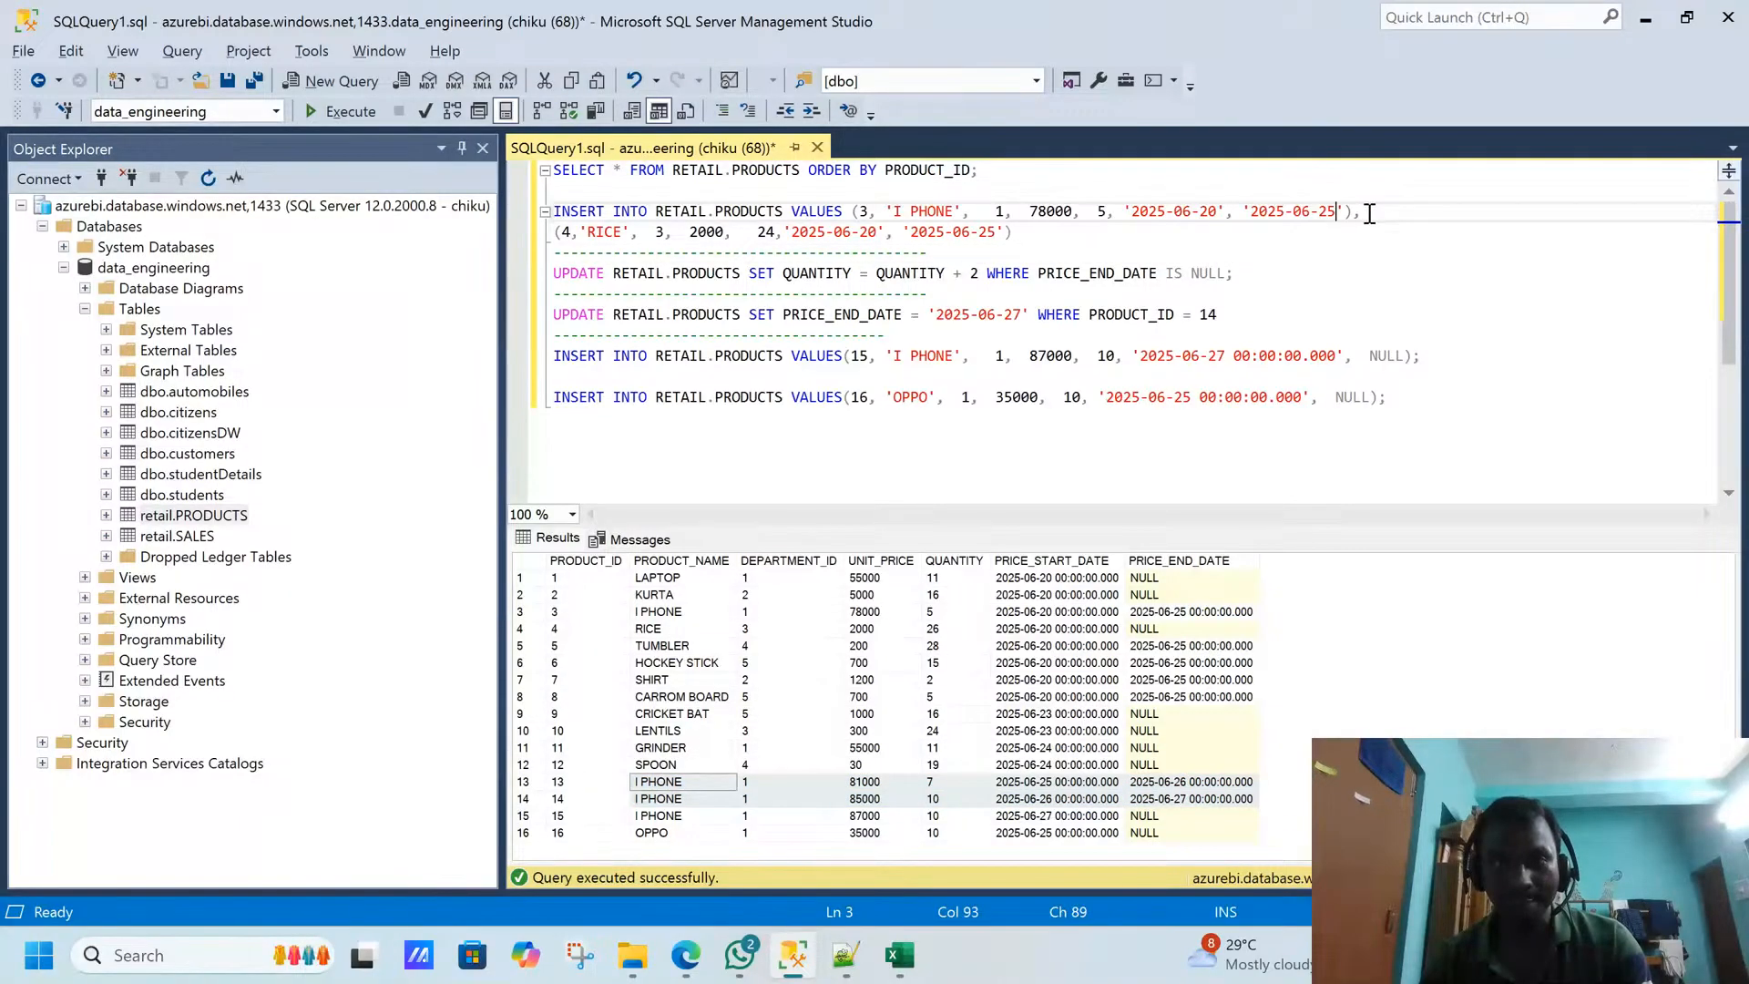
{"action": "left_click", "coordinate": [1369, 213]}
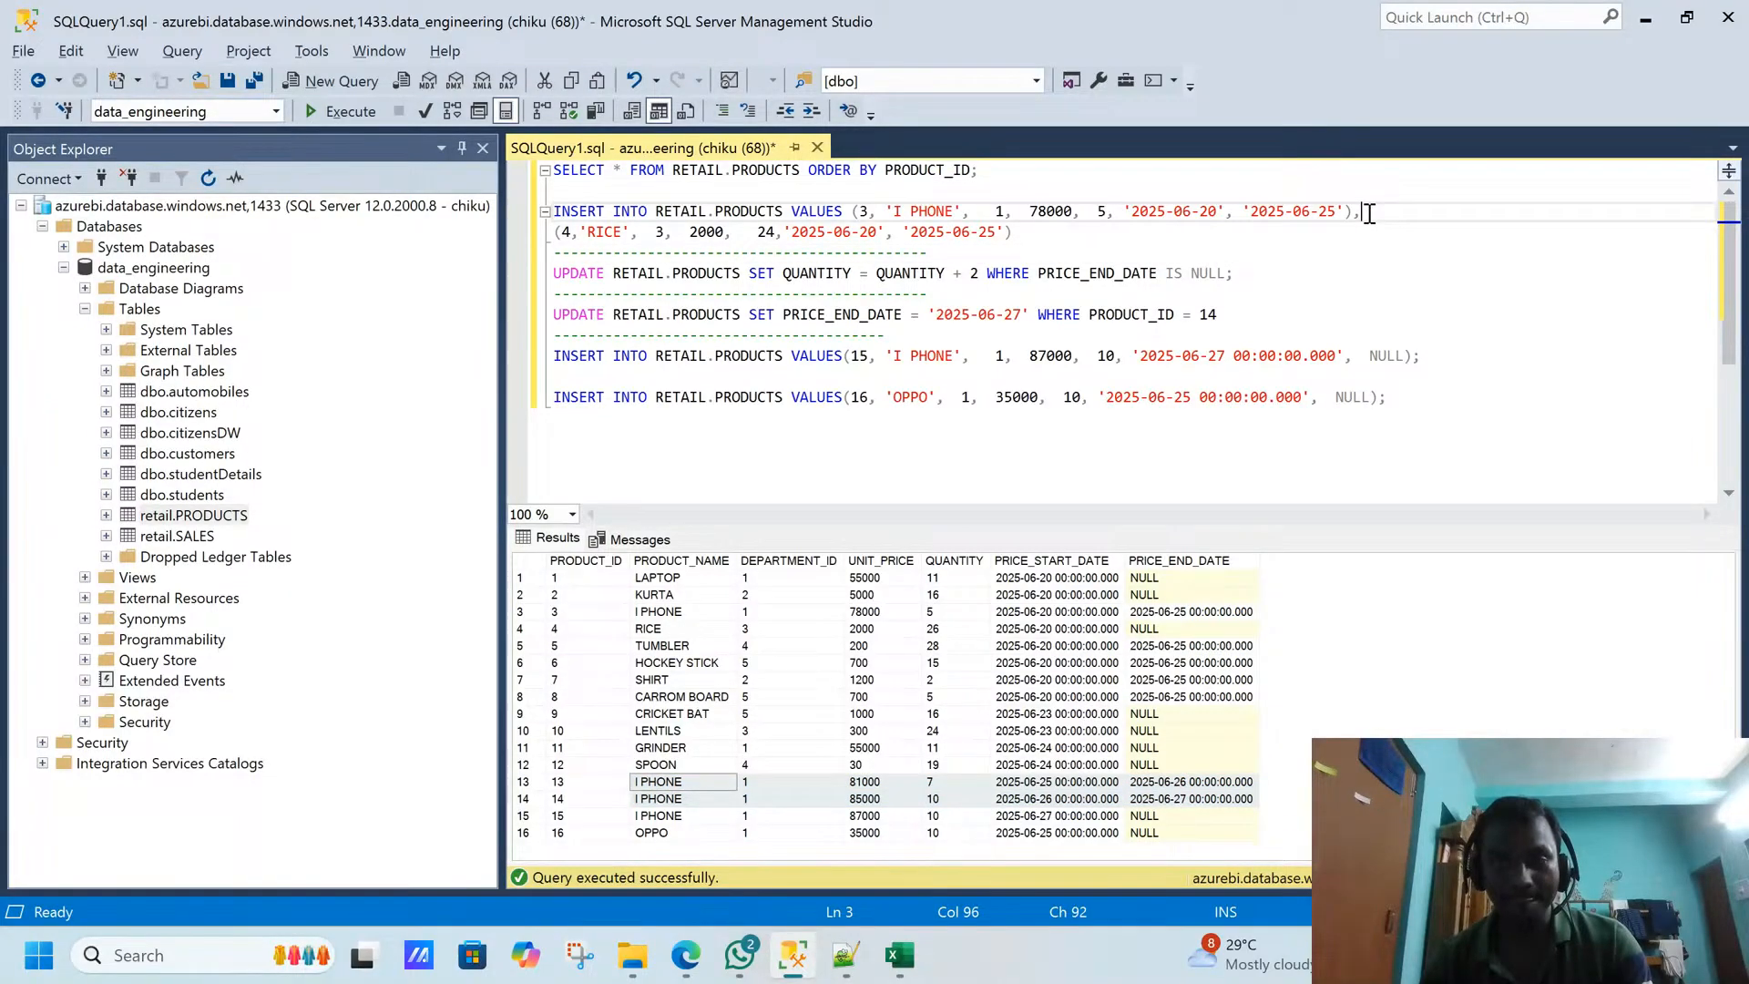
{"action": "left_click", "coordinate": [1131, 213]}
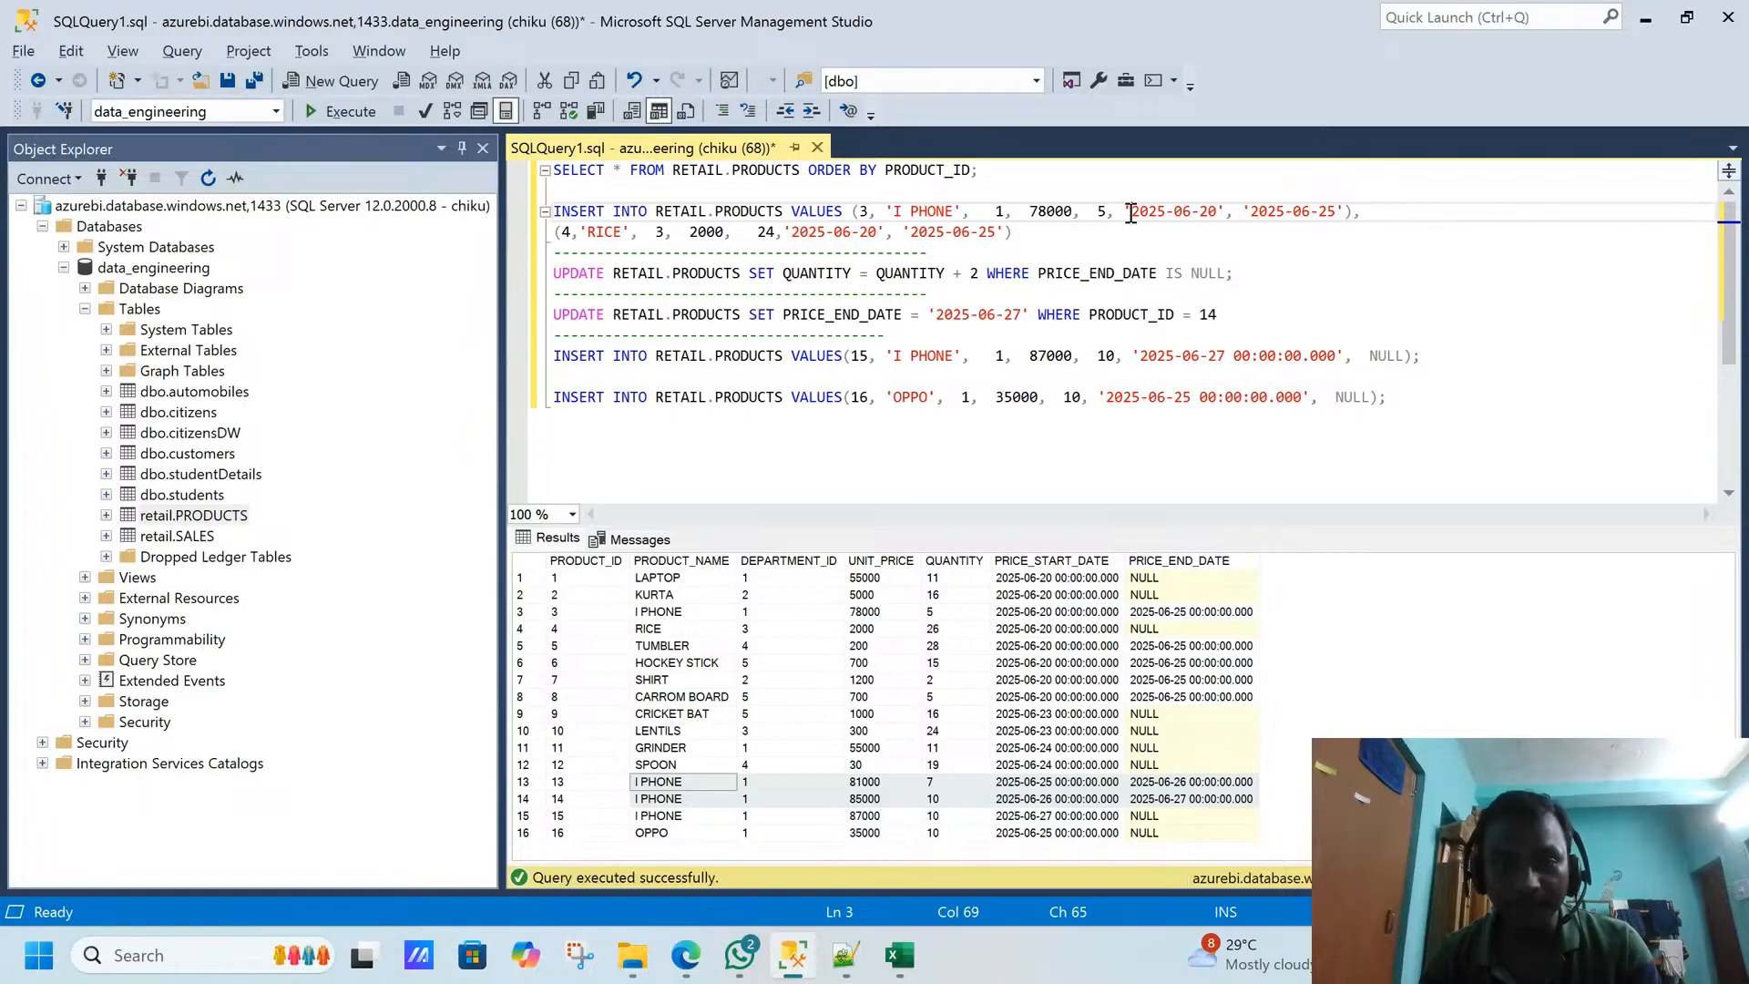
{"action": "left_click", "coordinate": [1112, 213]}
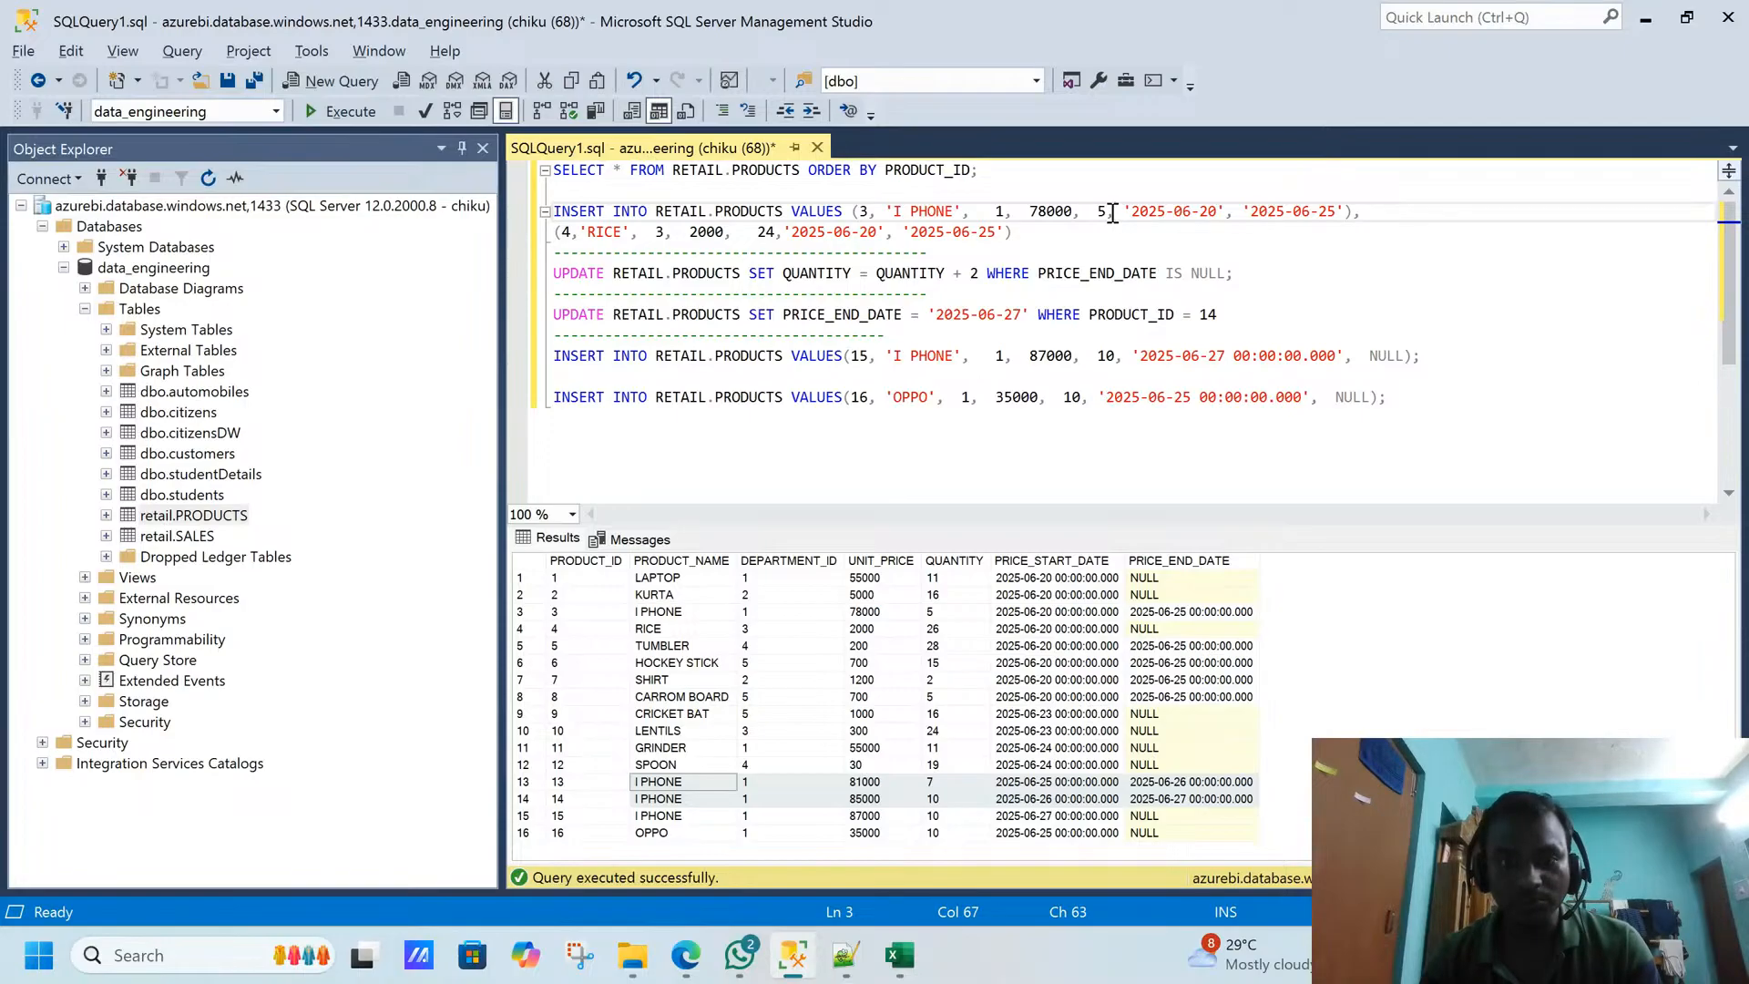
{"action": "left_click", "coordinate": [1217, 292]}
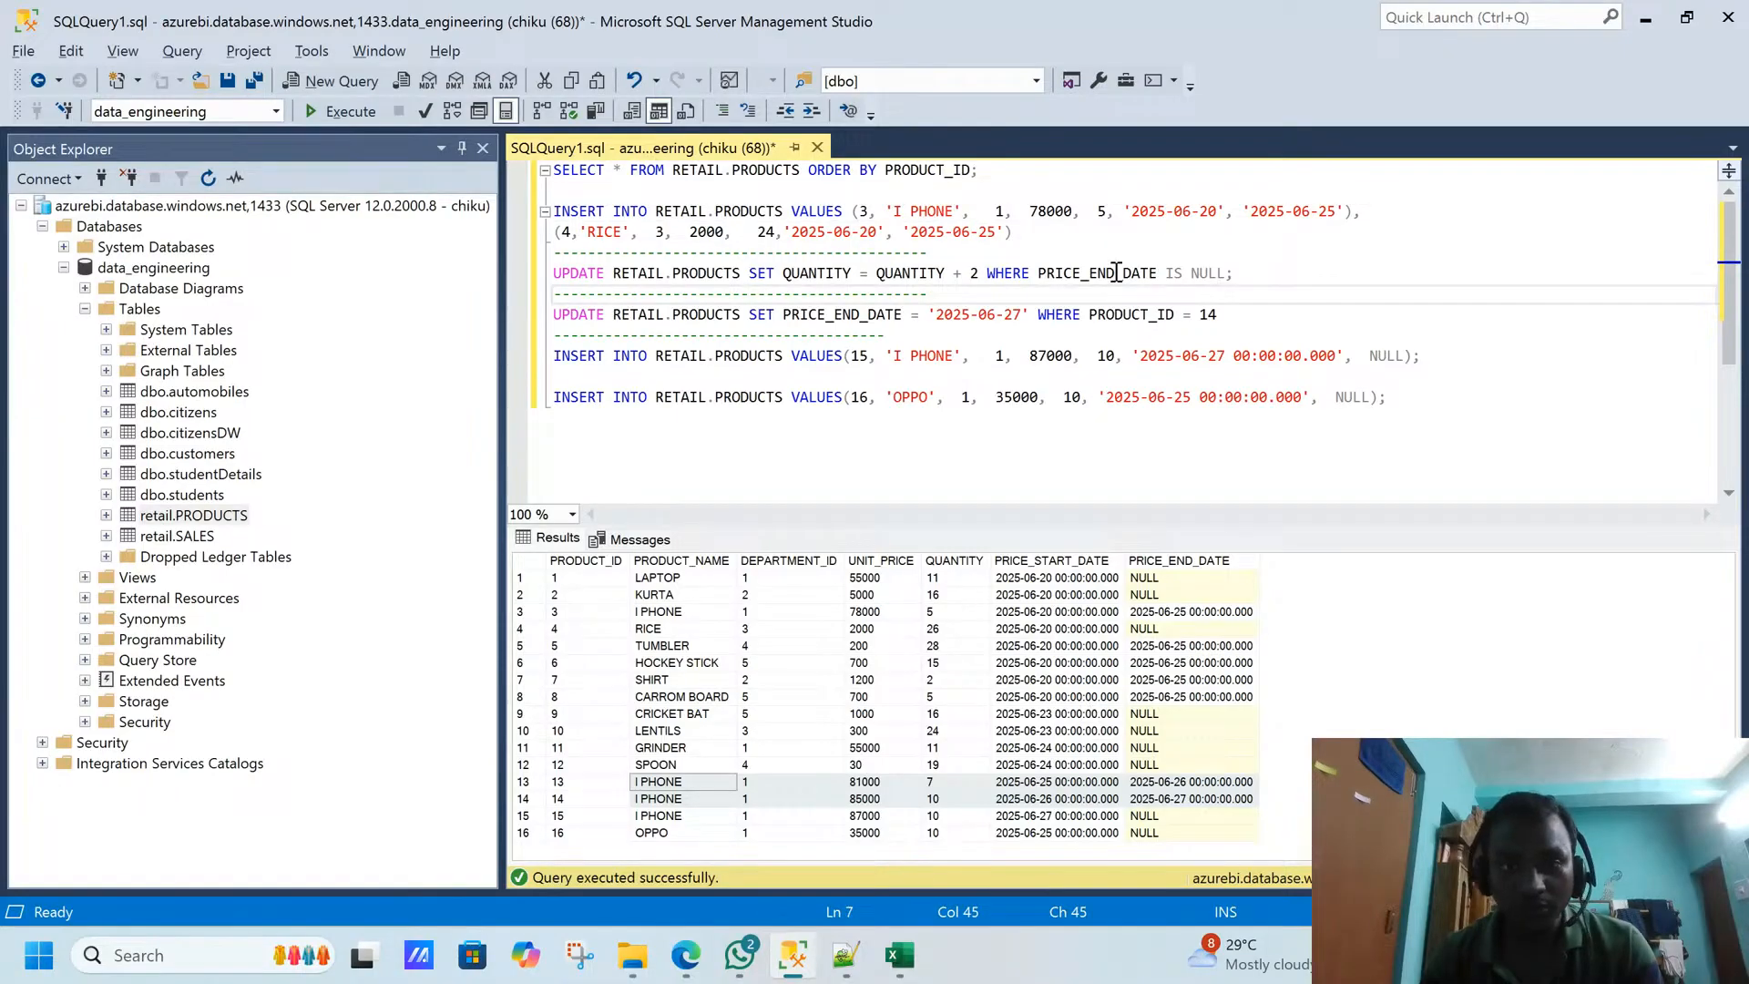
{"action": "left_click_drag", "start_coordinate": [1235, 273], "coordinate": [517, 283]}
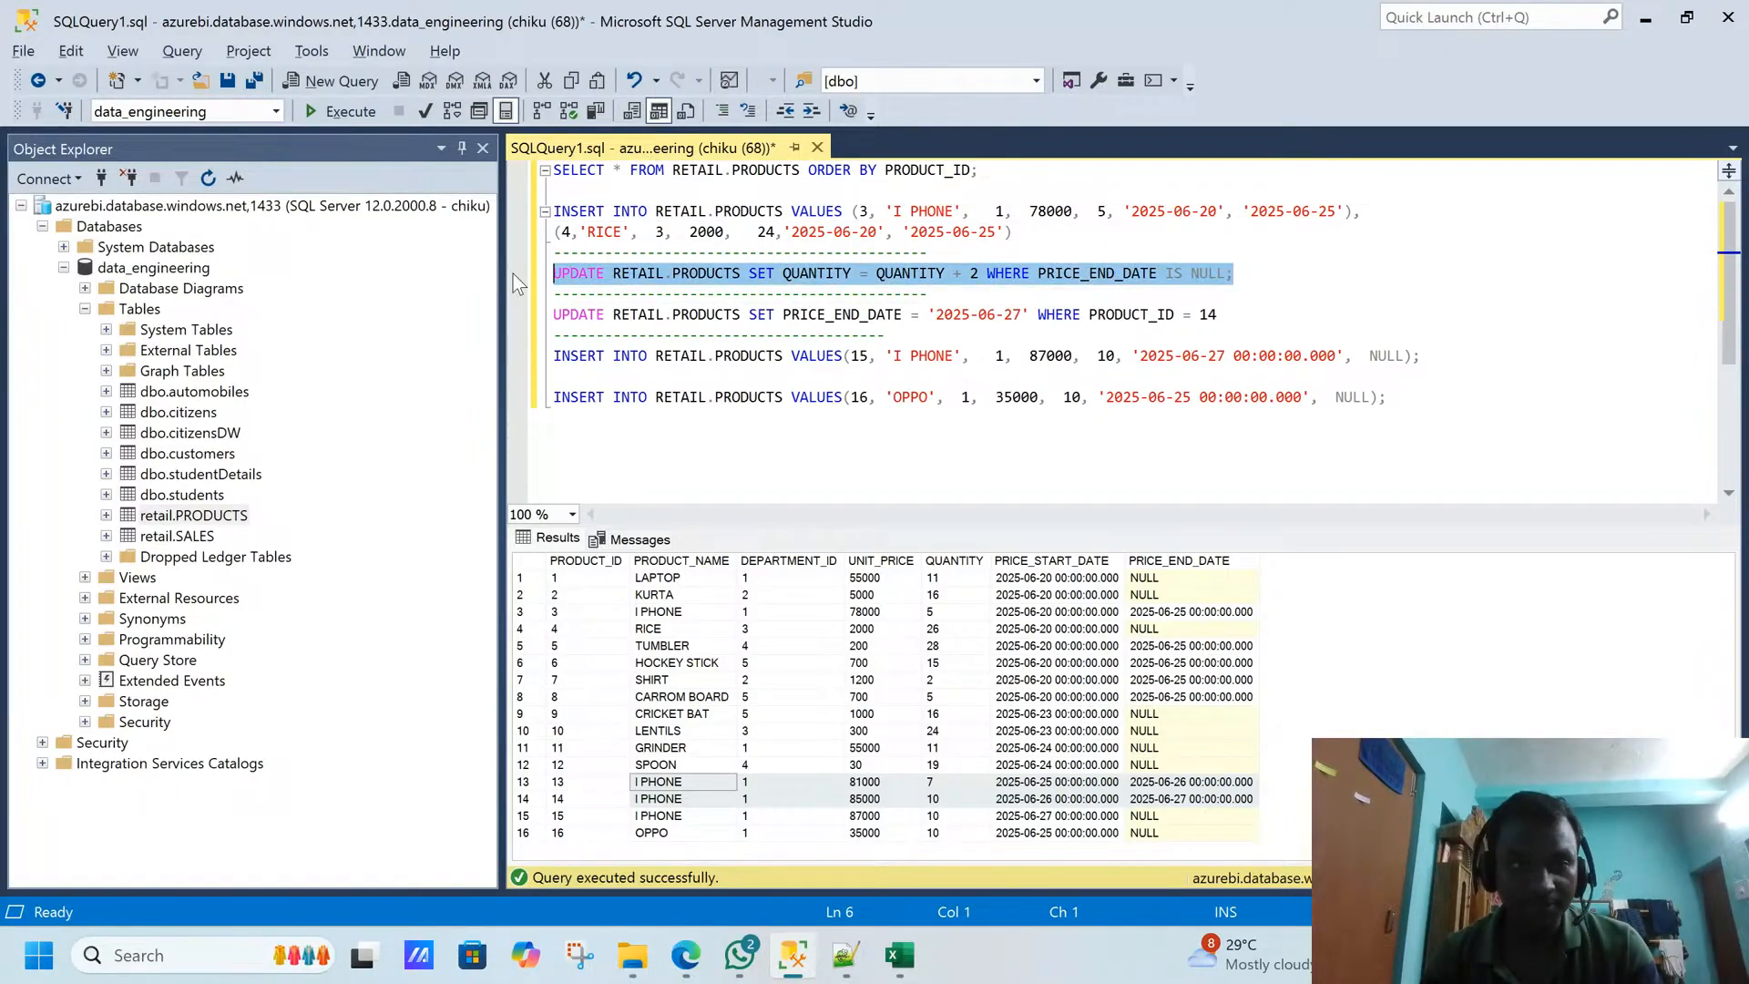
{"action": "left_click", "coordinate": [340, 113]}
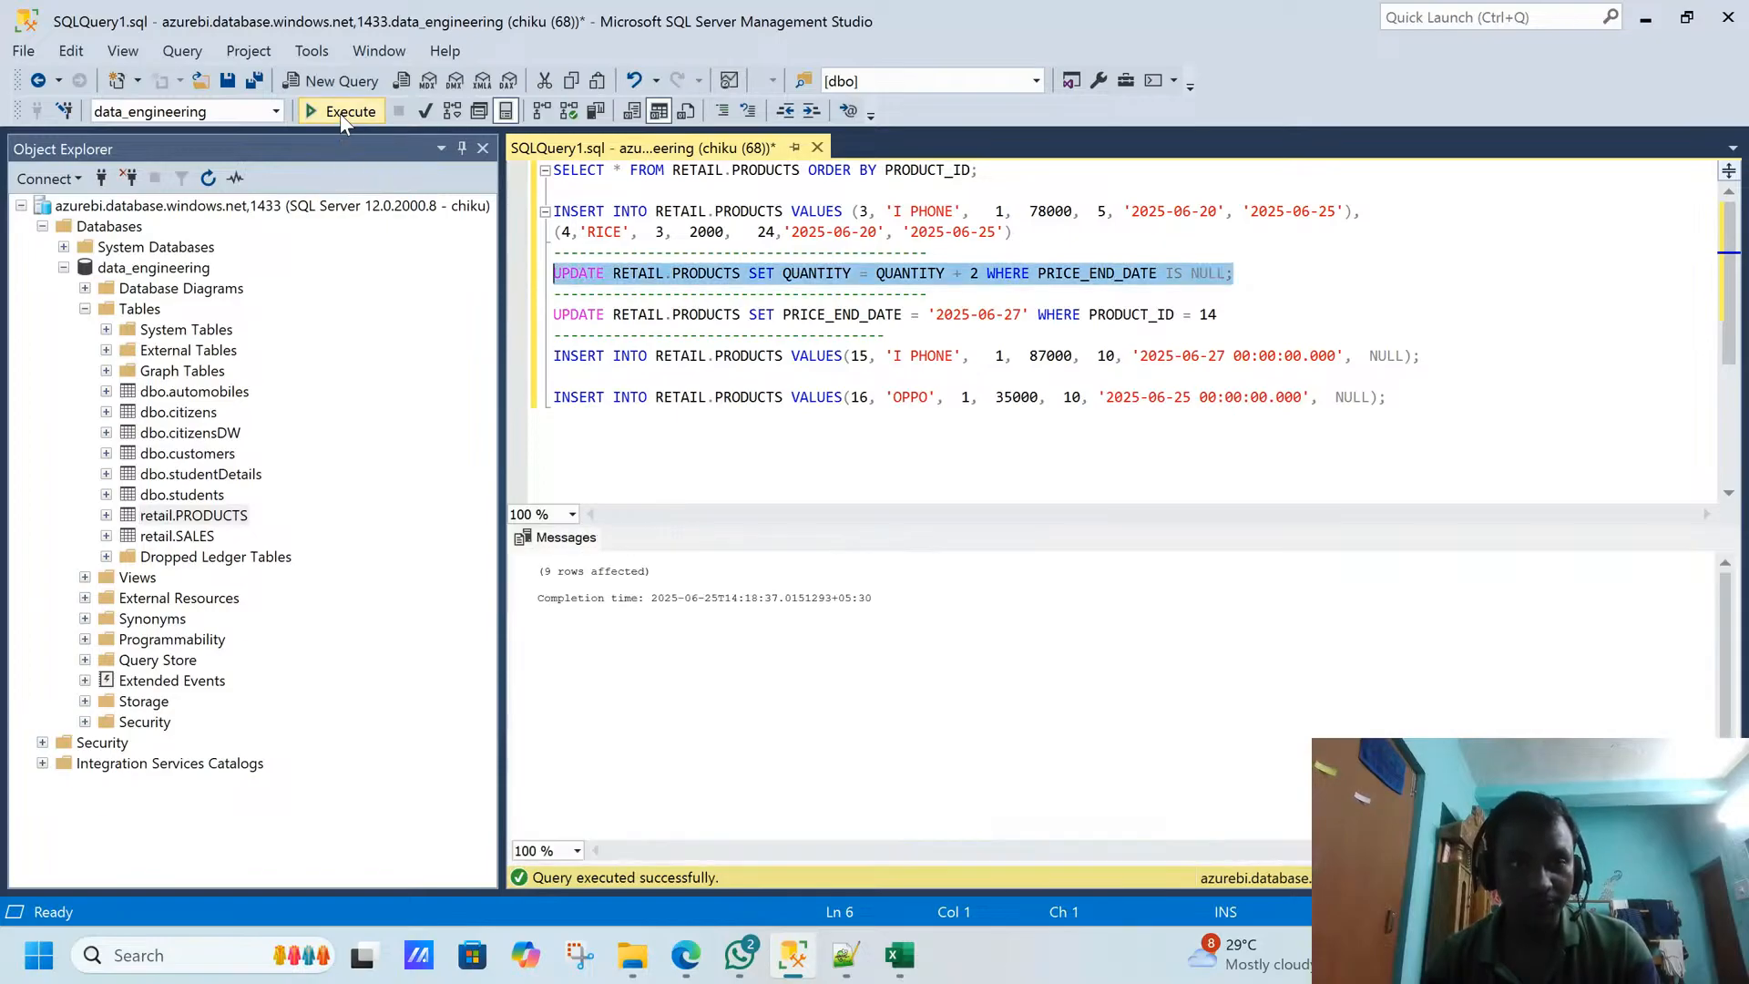
- Rerun only the SELECT on RETAIL.PRODUCTS and check the quantities of LAPTOP, KURTA and the unexpired I PHONE
{"action": "left_click_drag", "start_coordinate": [980, 171], "coordinate": [546, 173]}
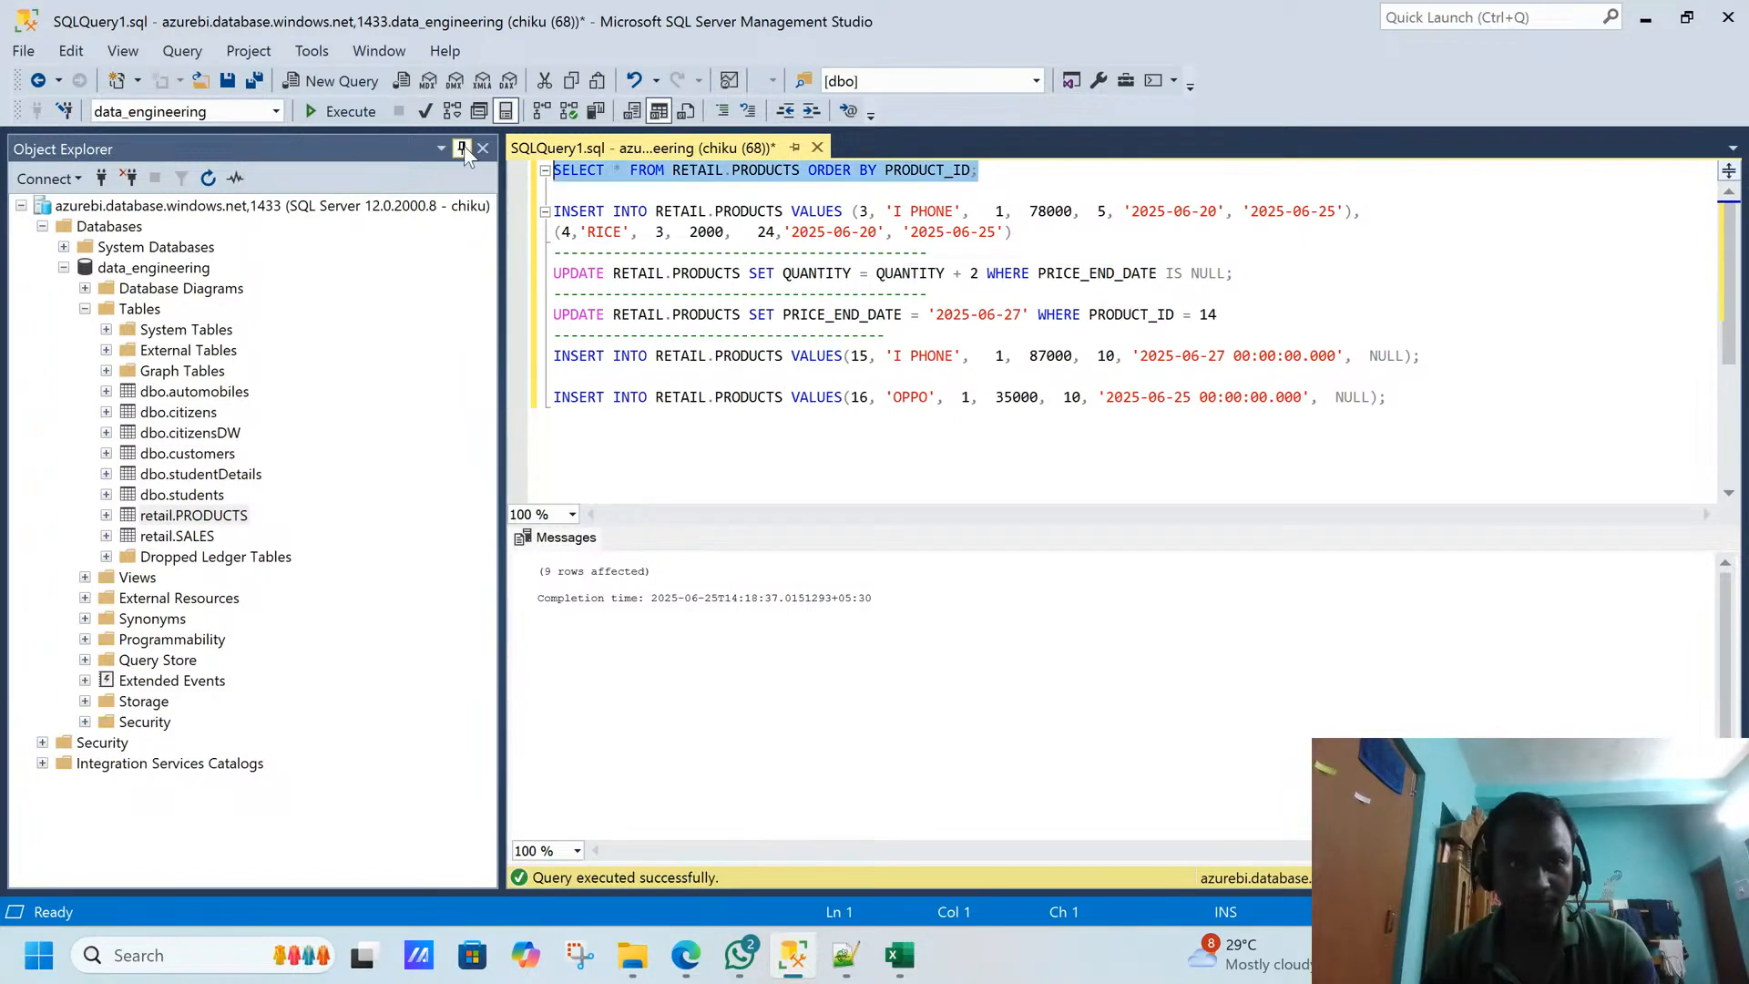
{"action": "left_click", "coordinate": [350, 117]}
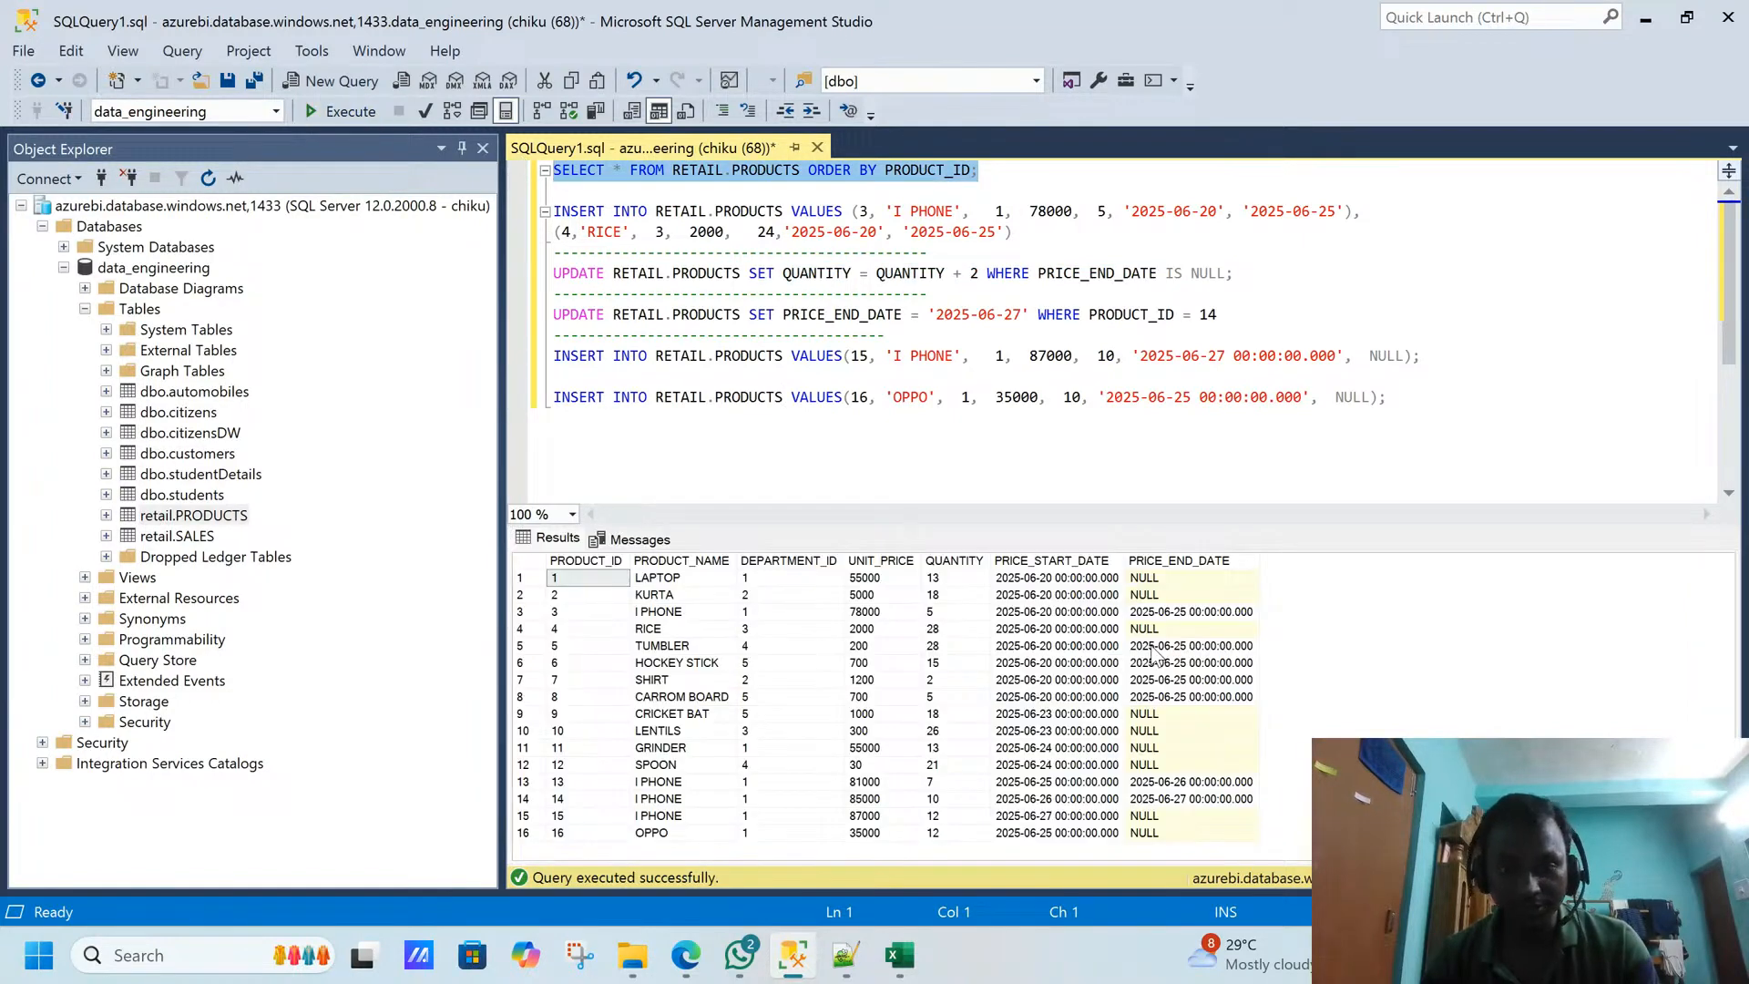
{"action": "left_click_drag", "start_coordinate": [943, 583], "coordinate": [931, 609]}
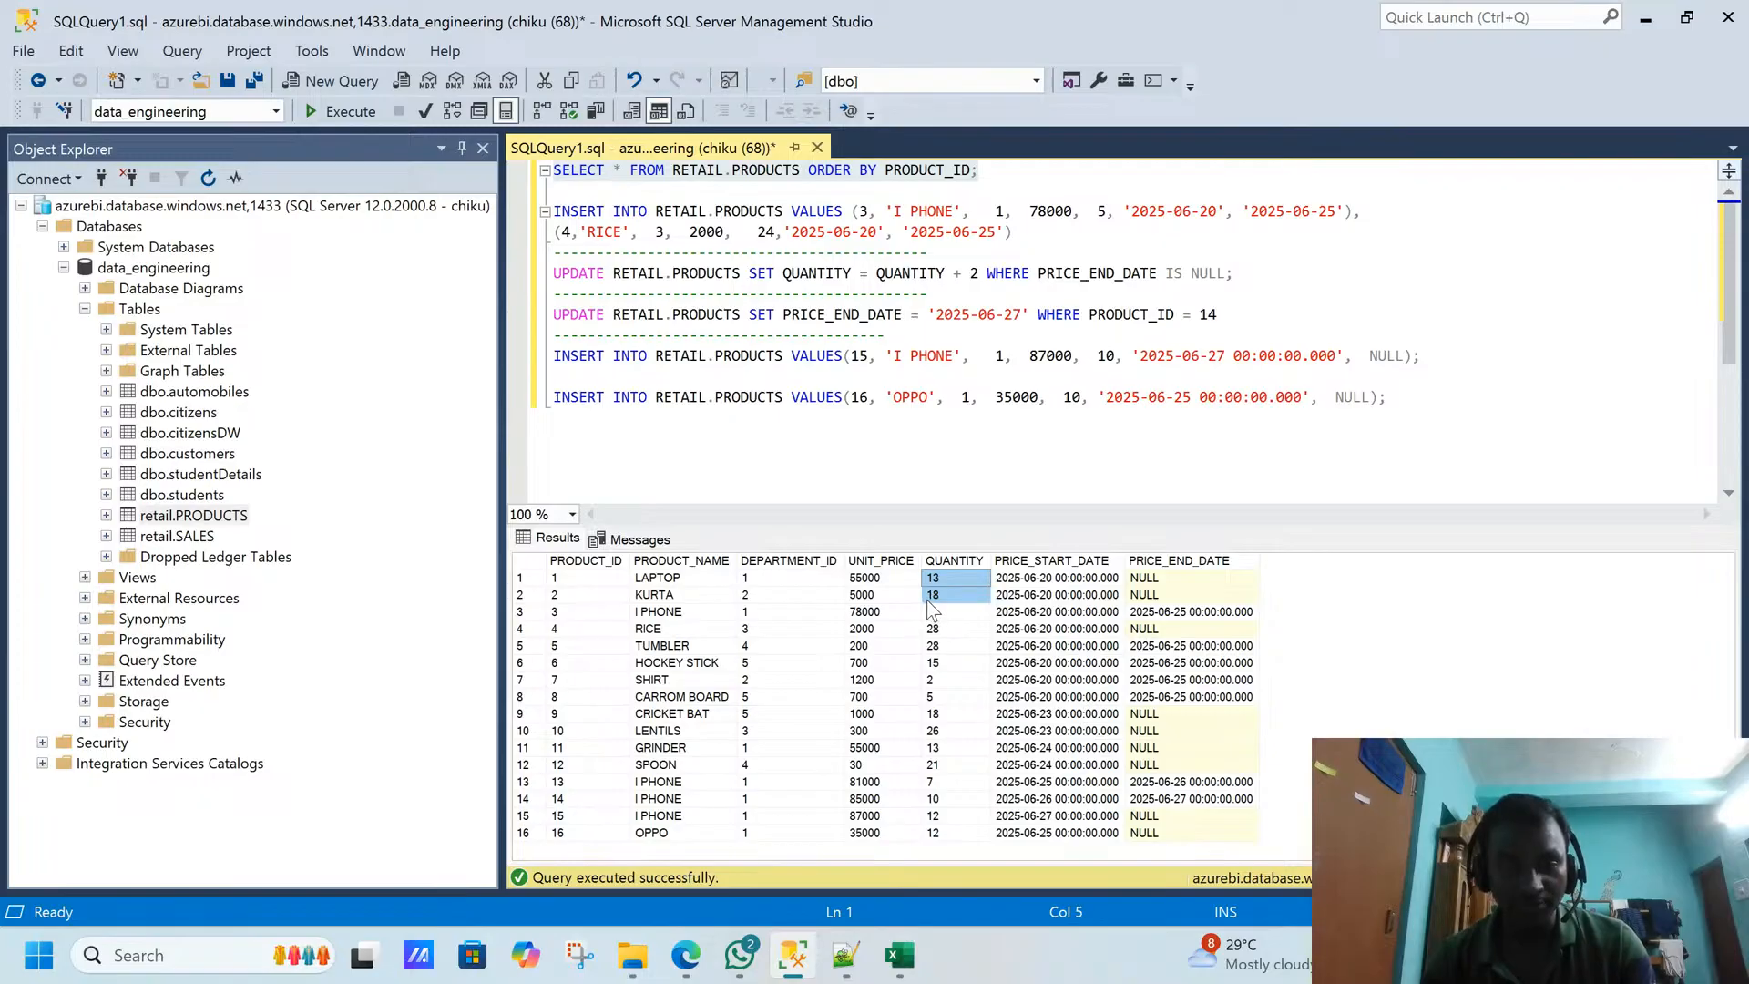
{"action": "left_click", "coordinate": [939, 819]}
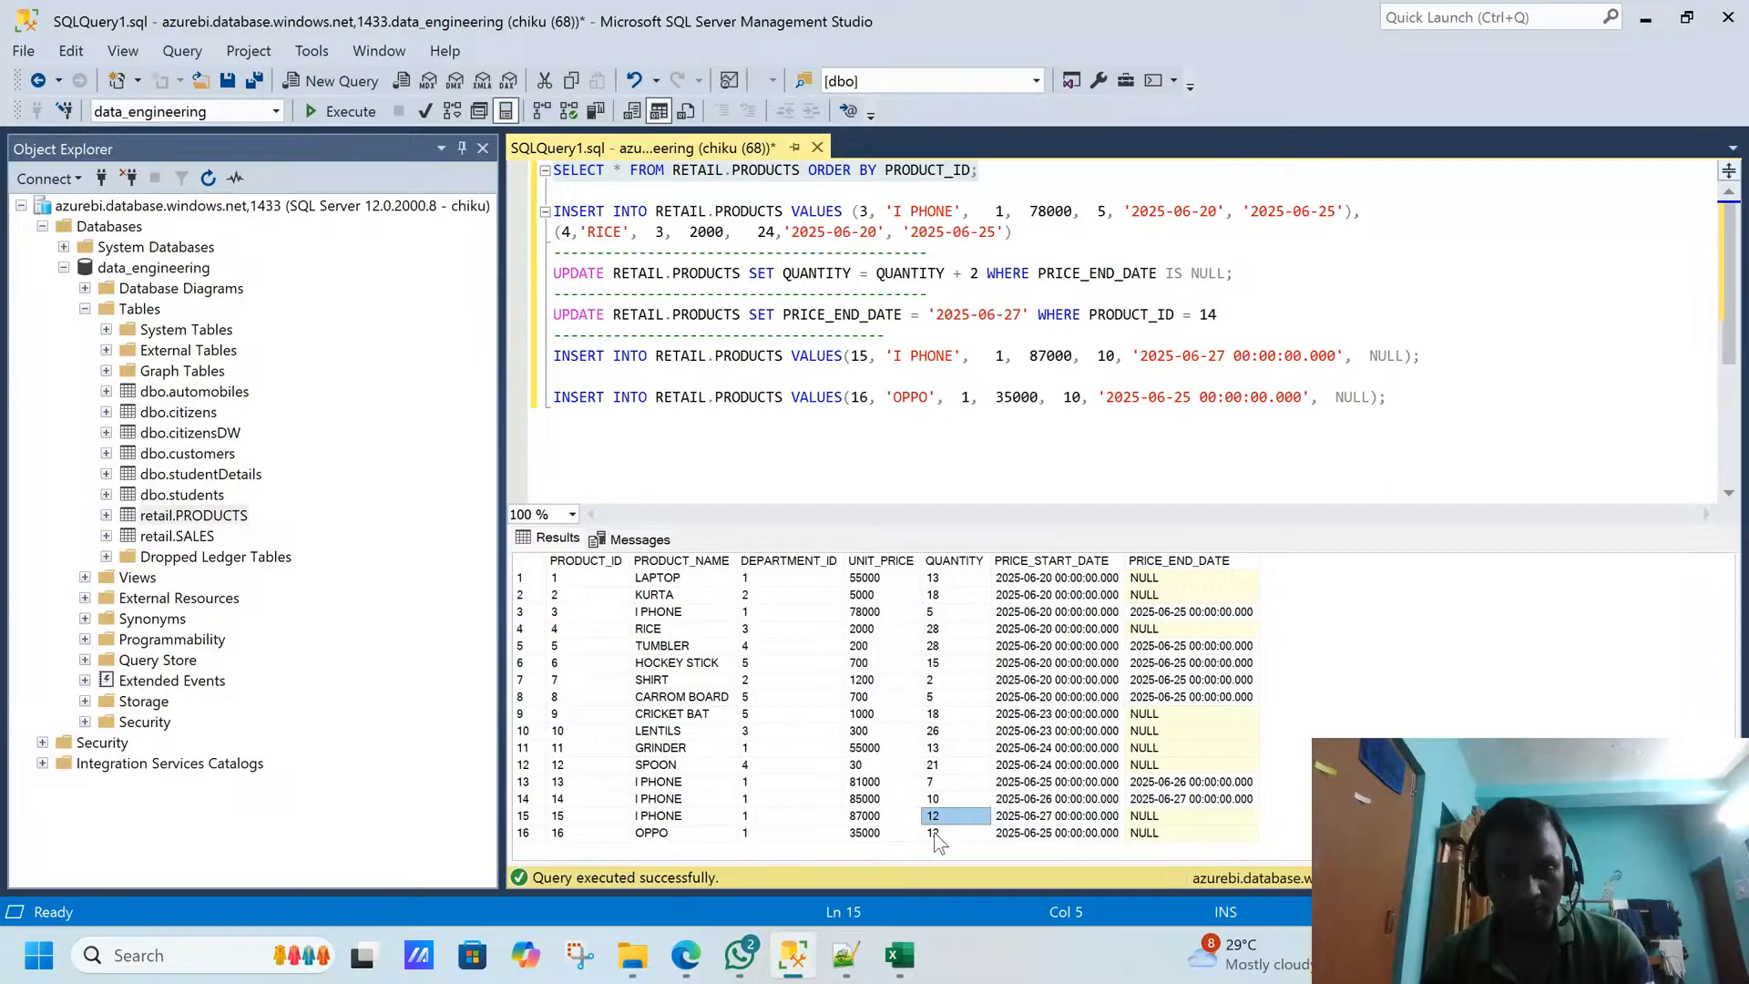
- Compare the quantities in the Snowflake PRODUCTS data preview with the LAPTOP and KURTA quantities in the SQL query results
{"action": "key", "text": "alt+Tab"}
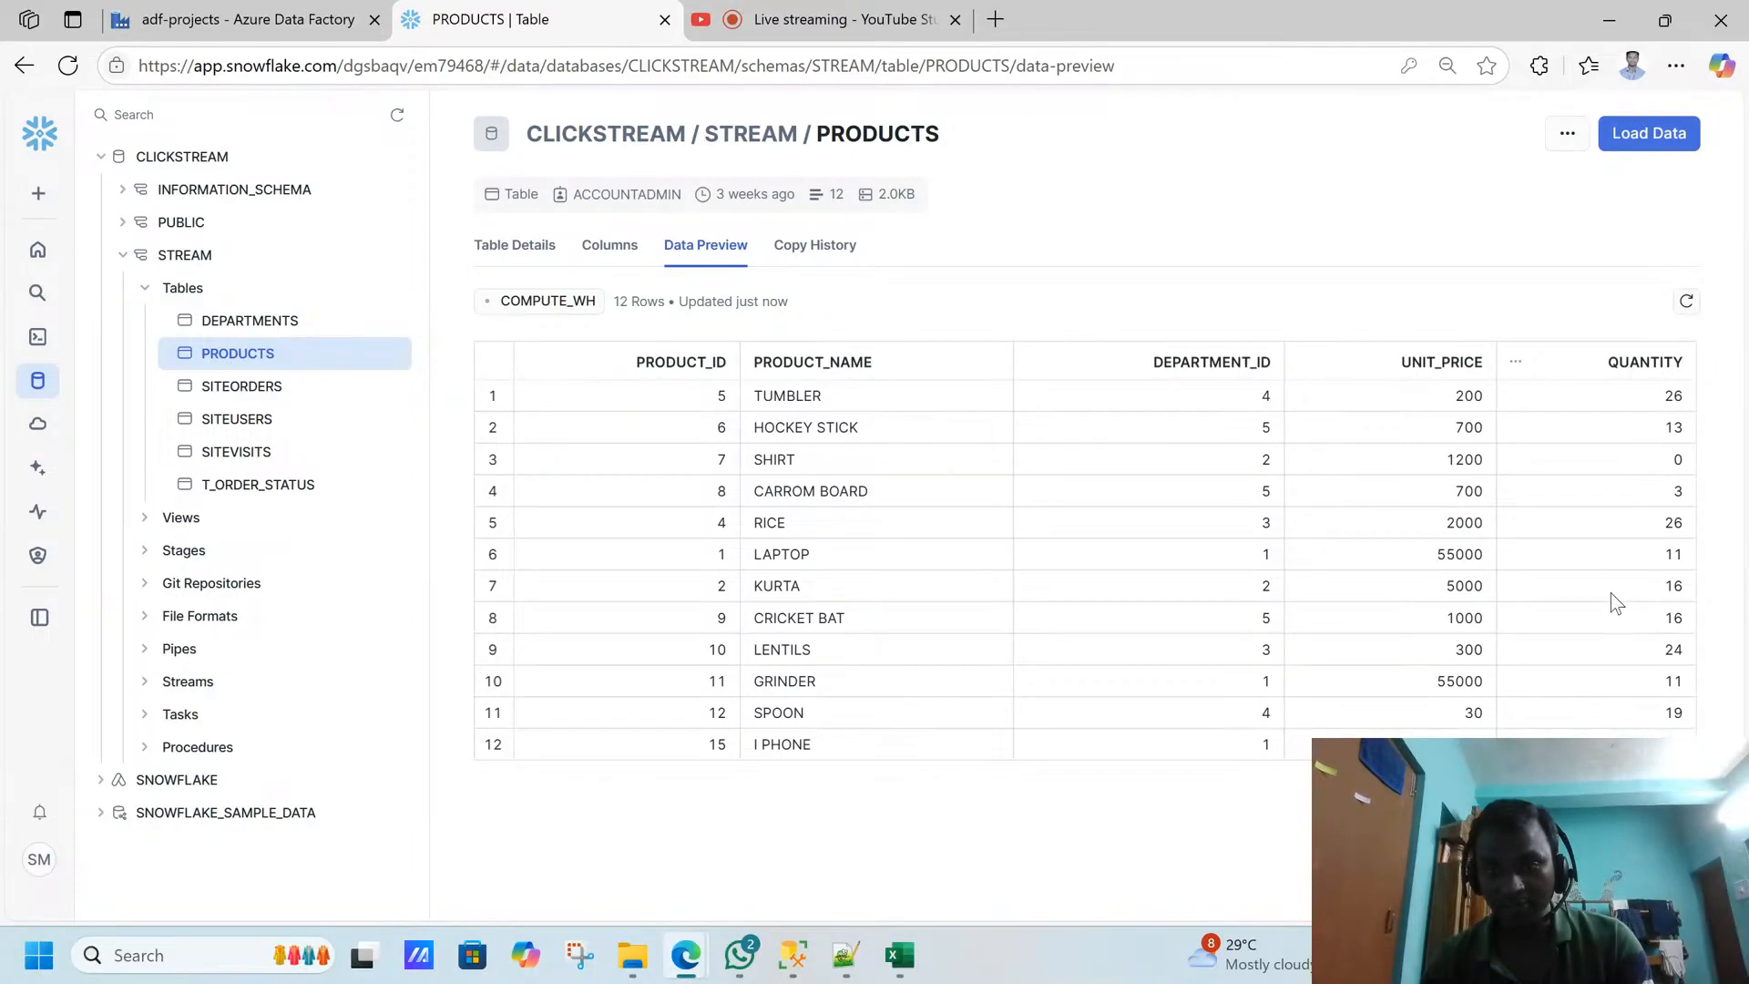
{"action": "key", "text": "alt+Tab"}
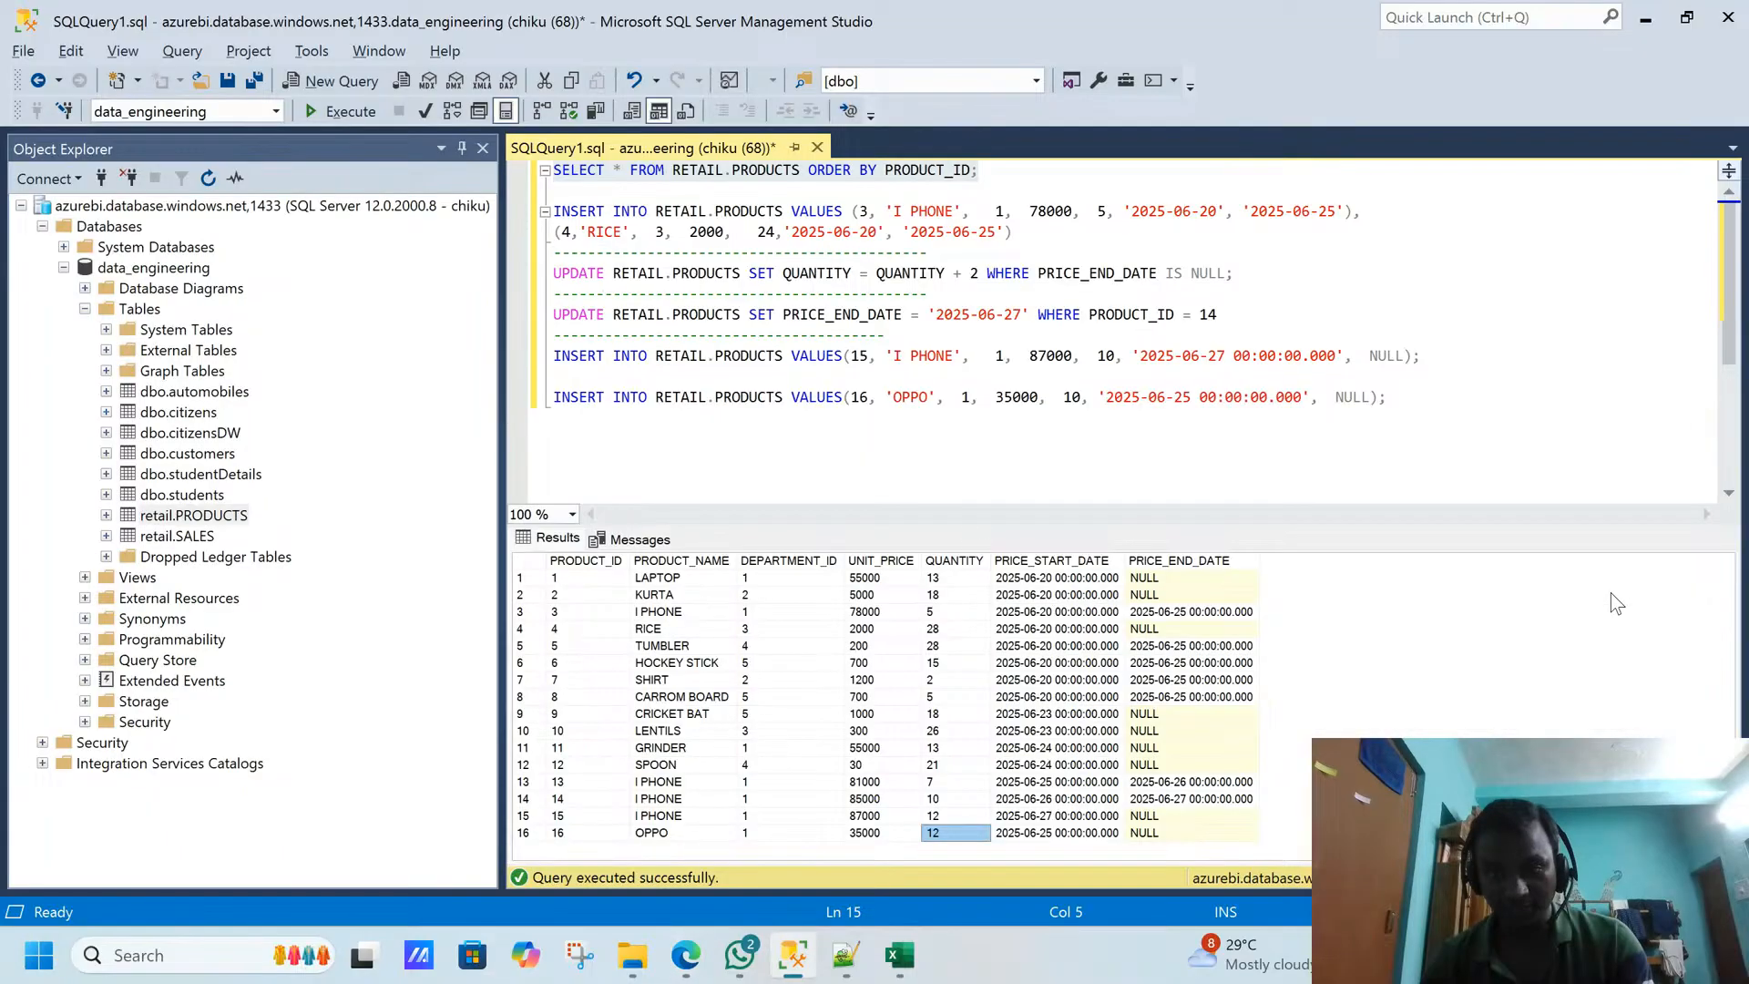
{"action": "left_click", "coordinate": [942, 583]}
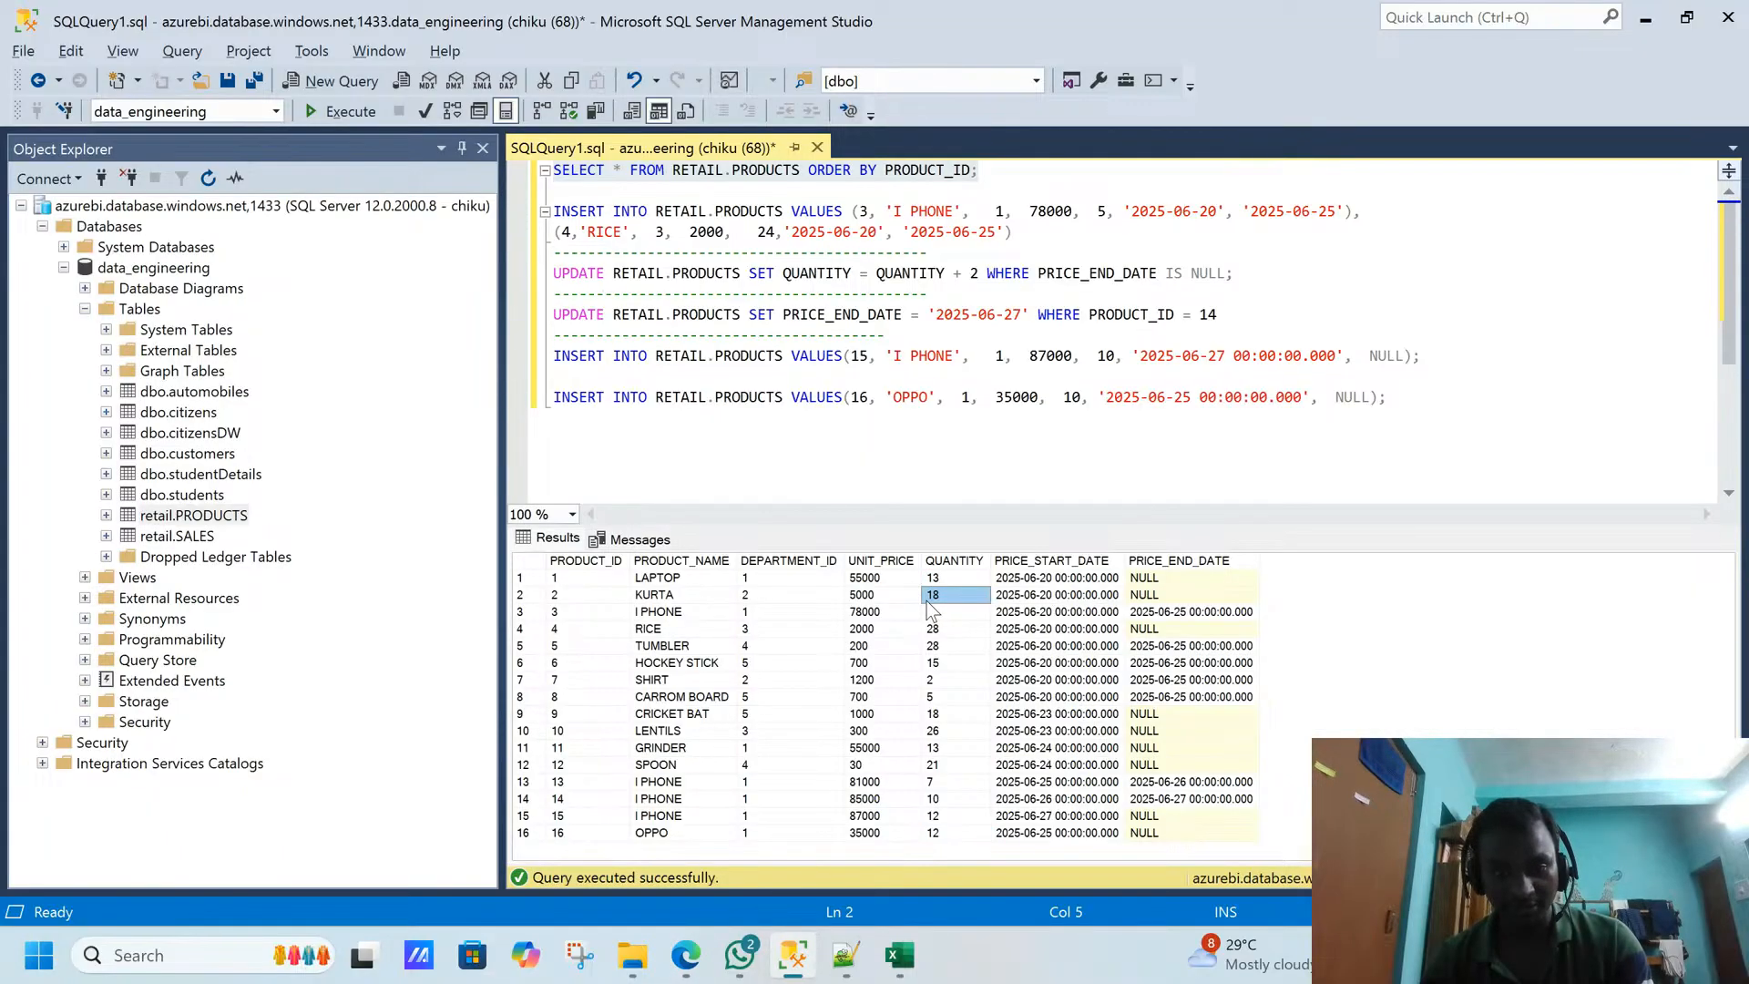
{"action": "key", "text": "alt+Tab"}
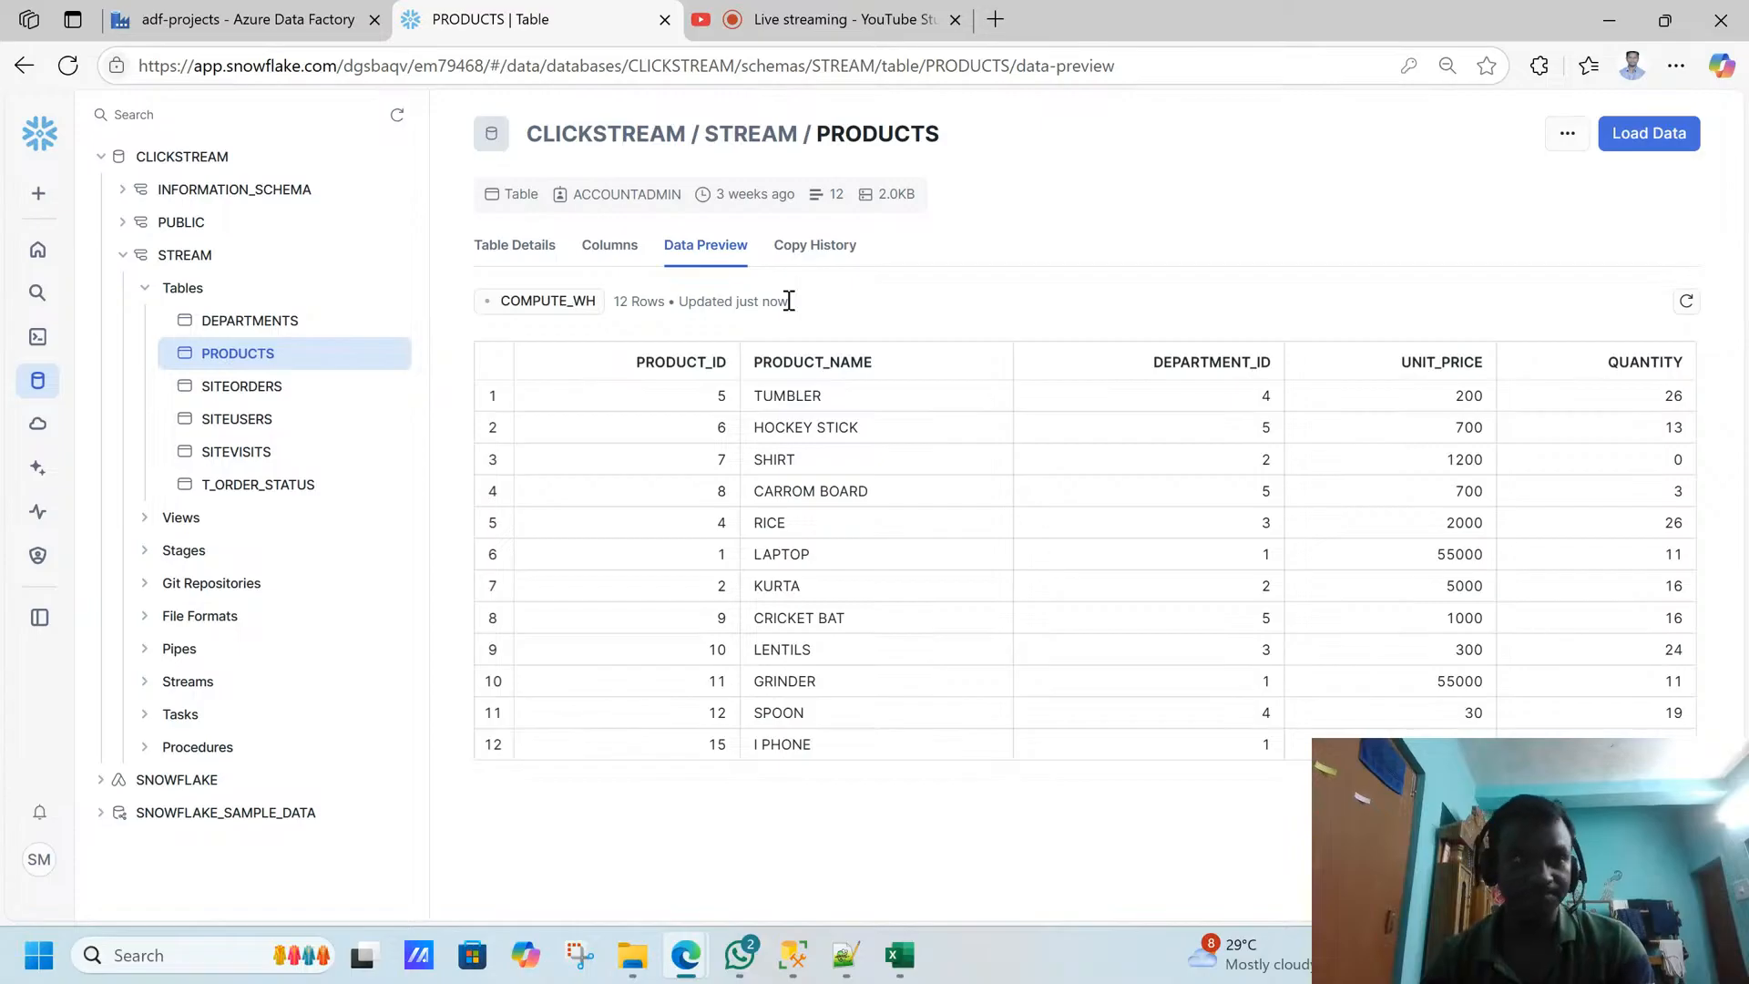
- Switch to Data Factory, debug the pl_14_working_with_Snowflake pipeline, and refresh its run status in an enlarged output pane
{"action": "left_click", "coordinate": [299, 19]}
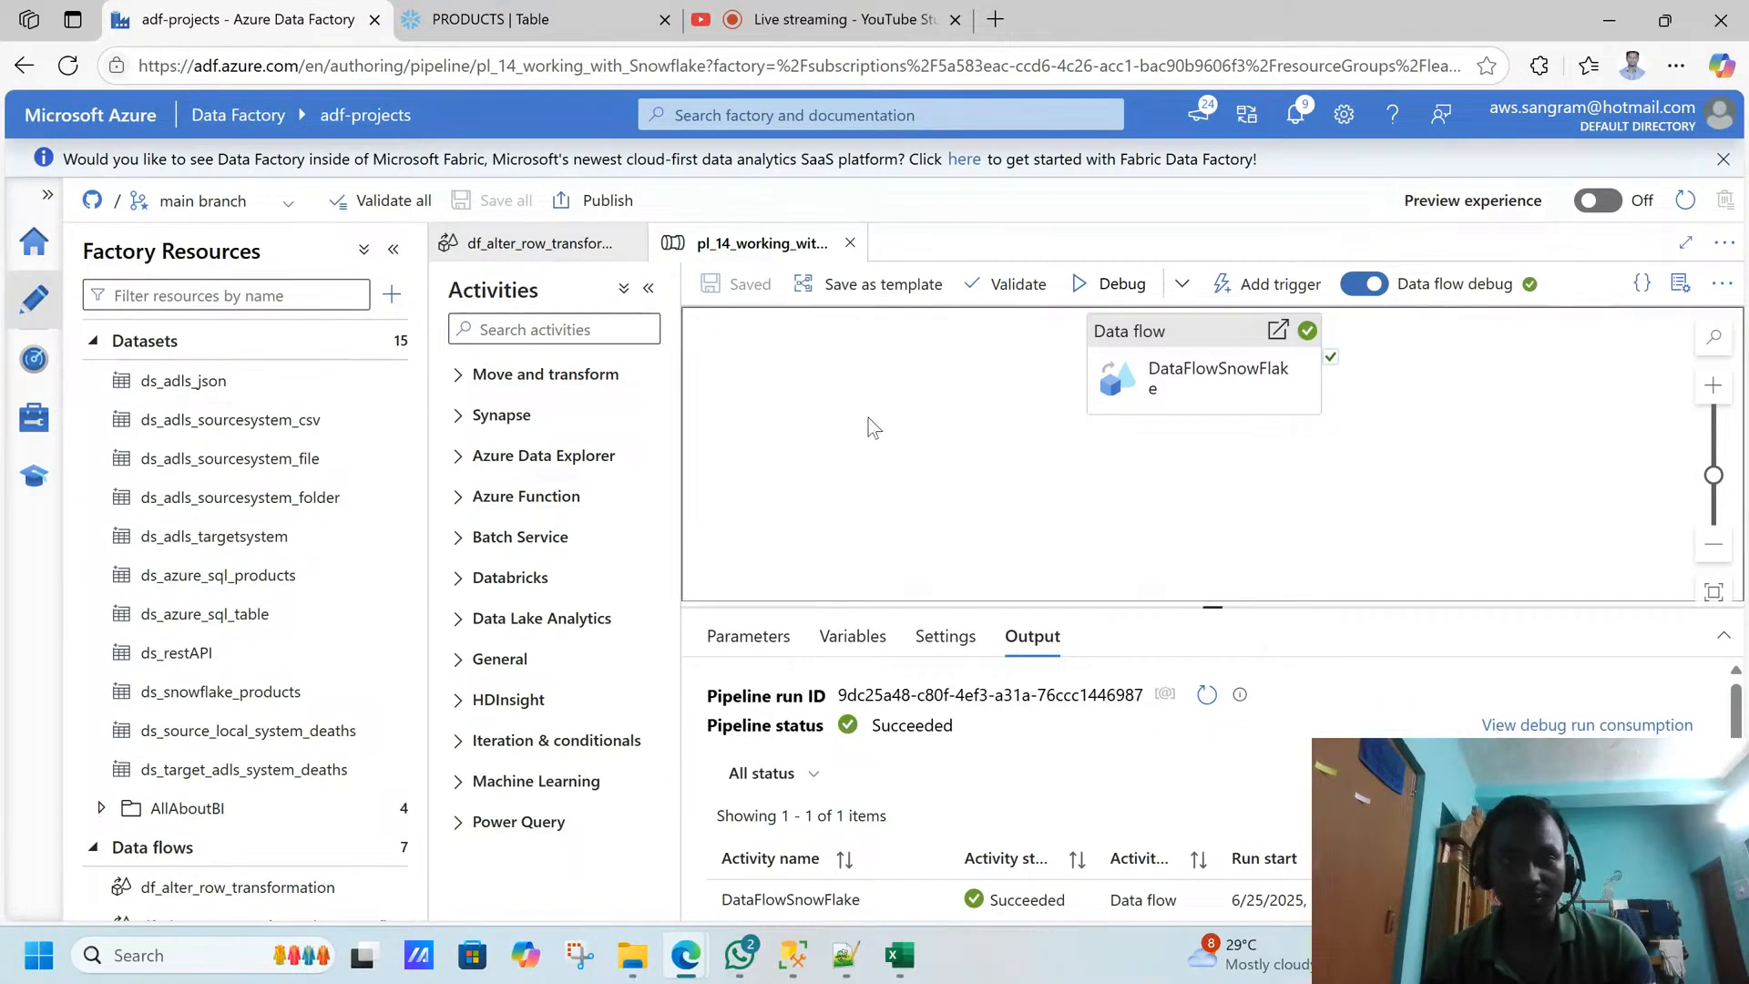
{"action": "left_click", "coordinate": [1122, 288]}
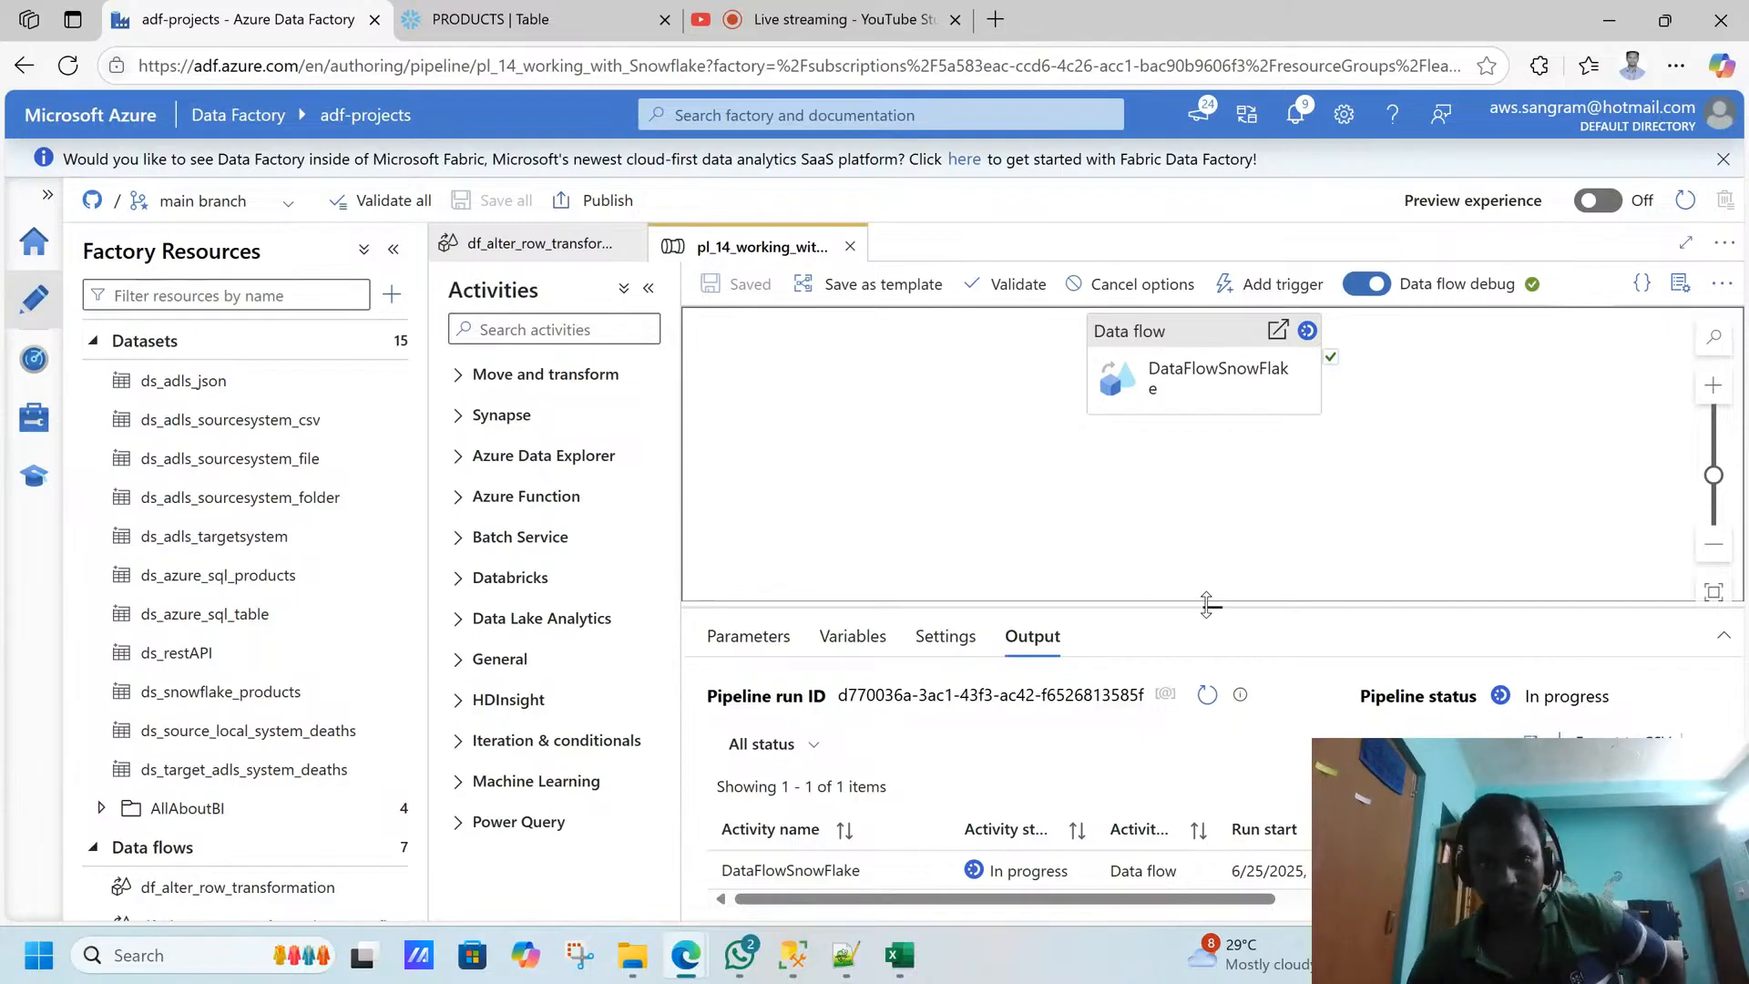
{"action": "left_click_drag", "start_coordinate": [1206, 601], "coordinate": [1200, 438]}
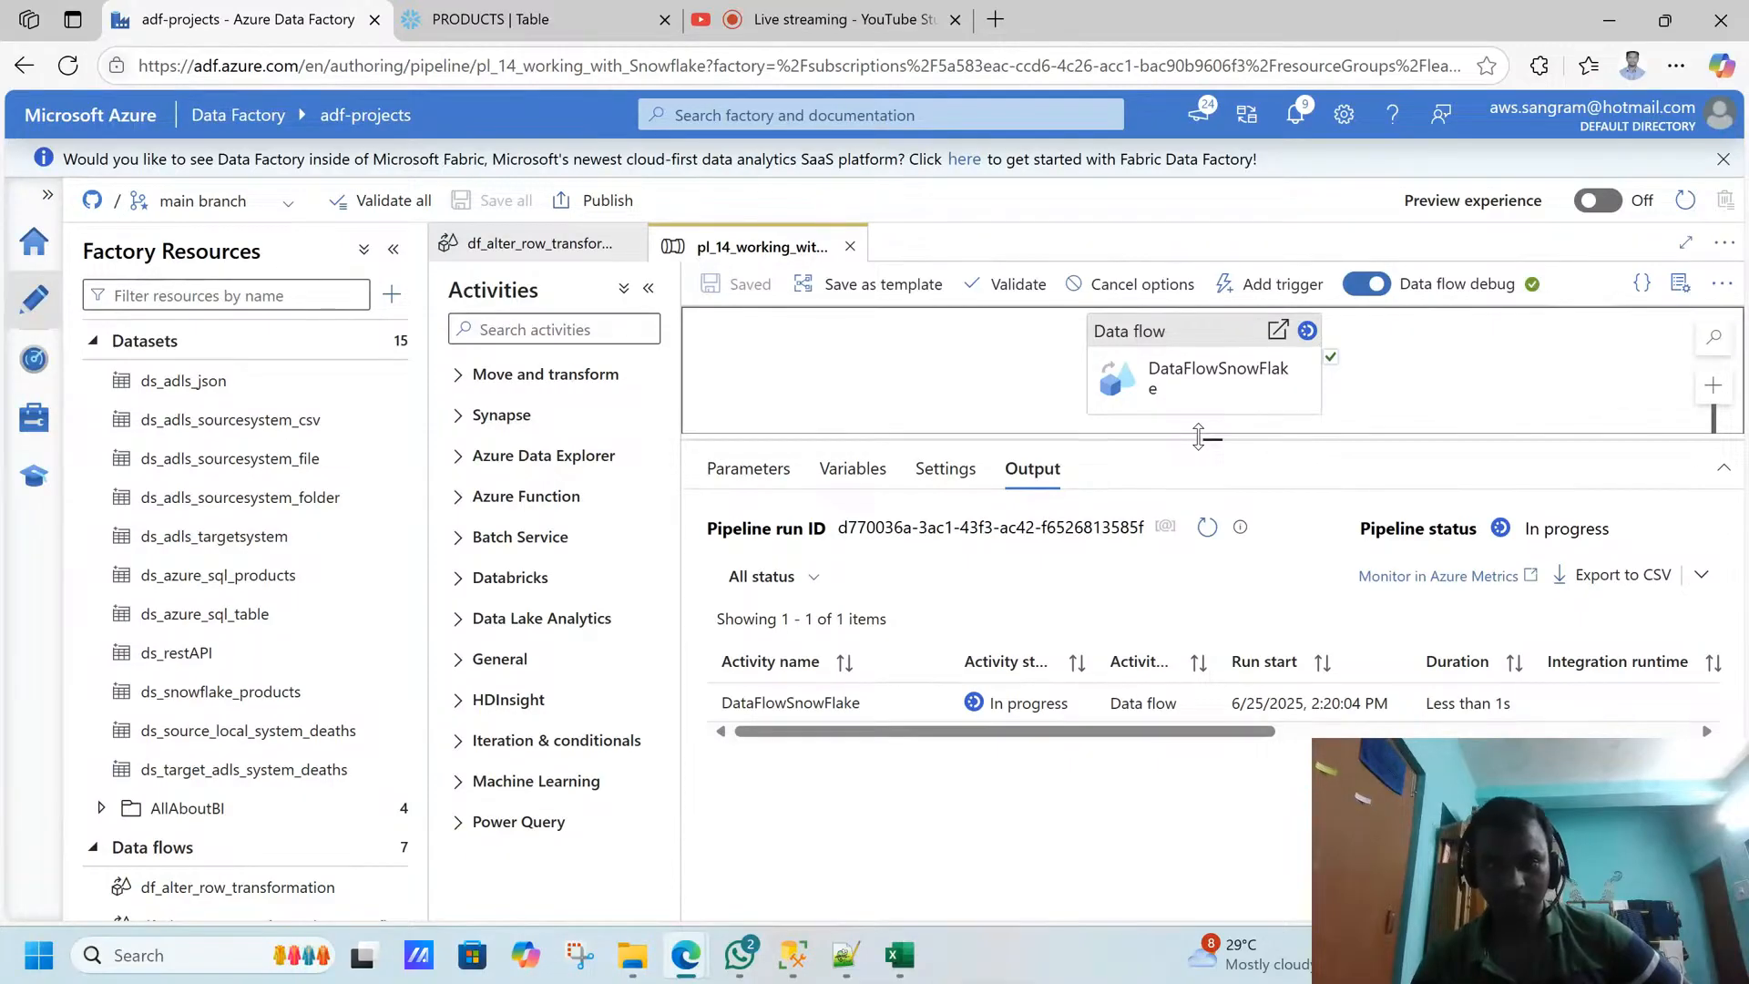
{"action": "left_click", "coordinate": [1207, 528]}
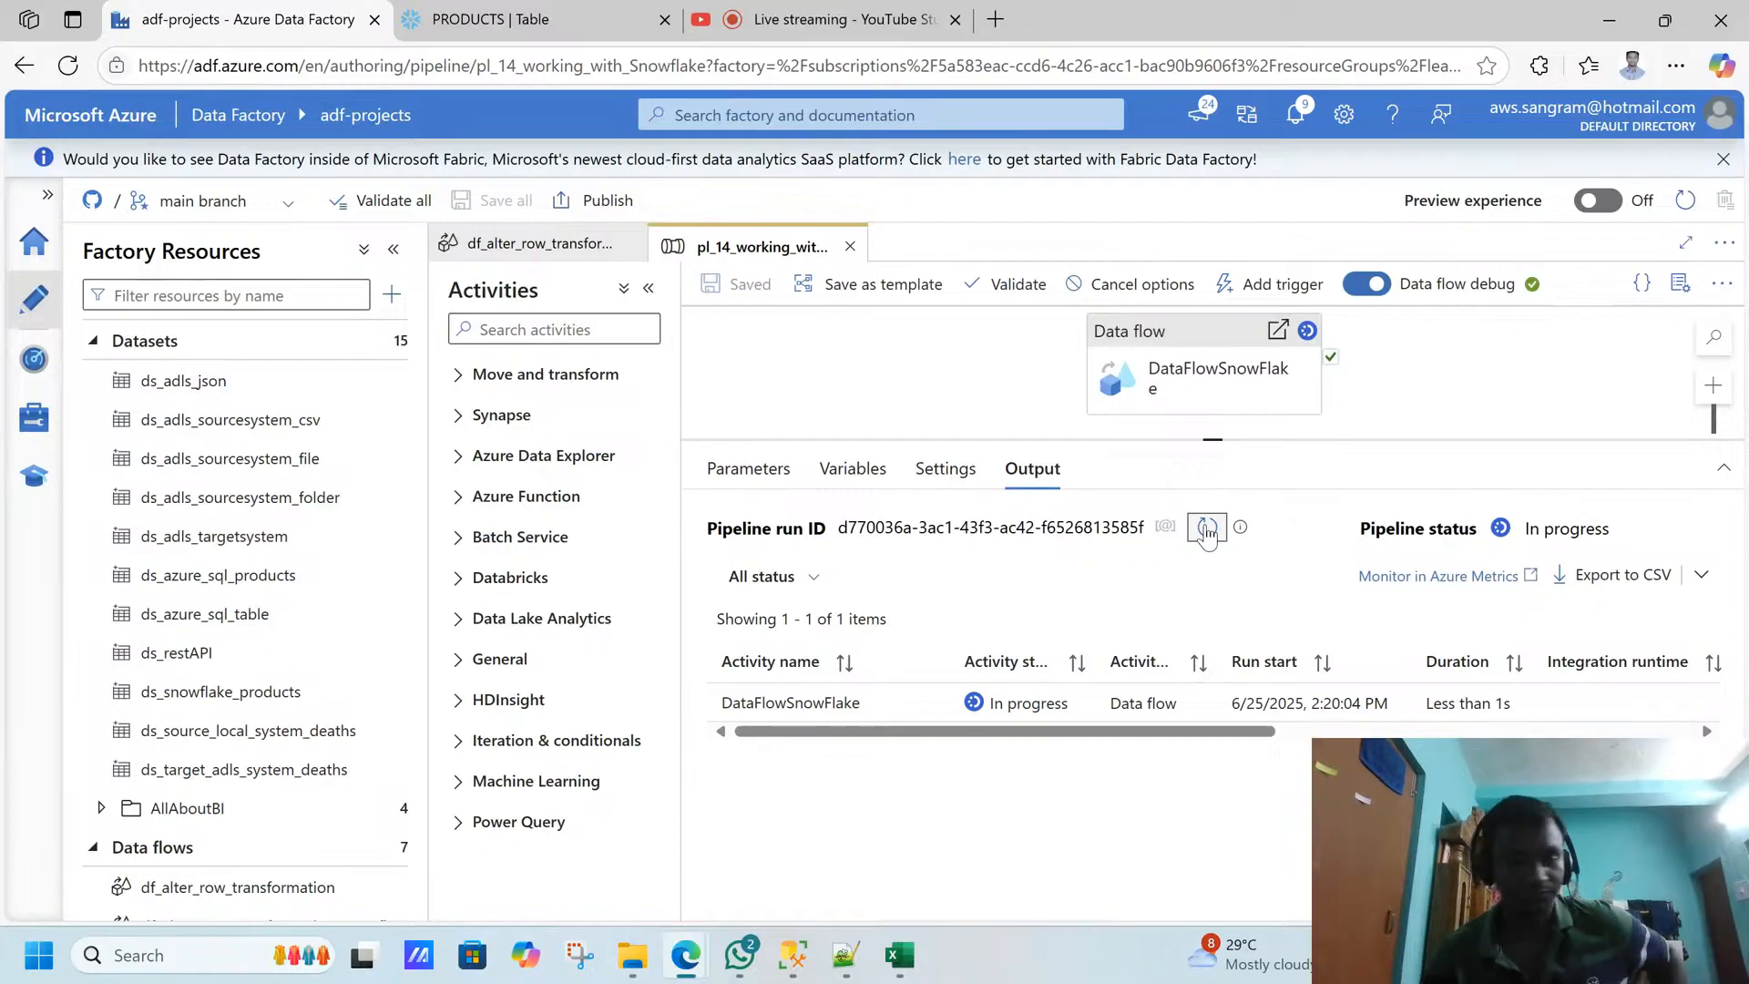
{"action": "left_click", "coordinate": [1206, 529]}
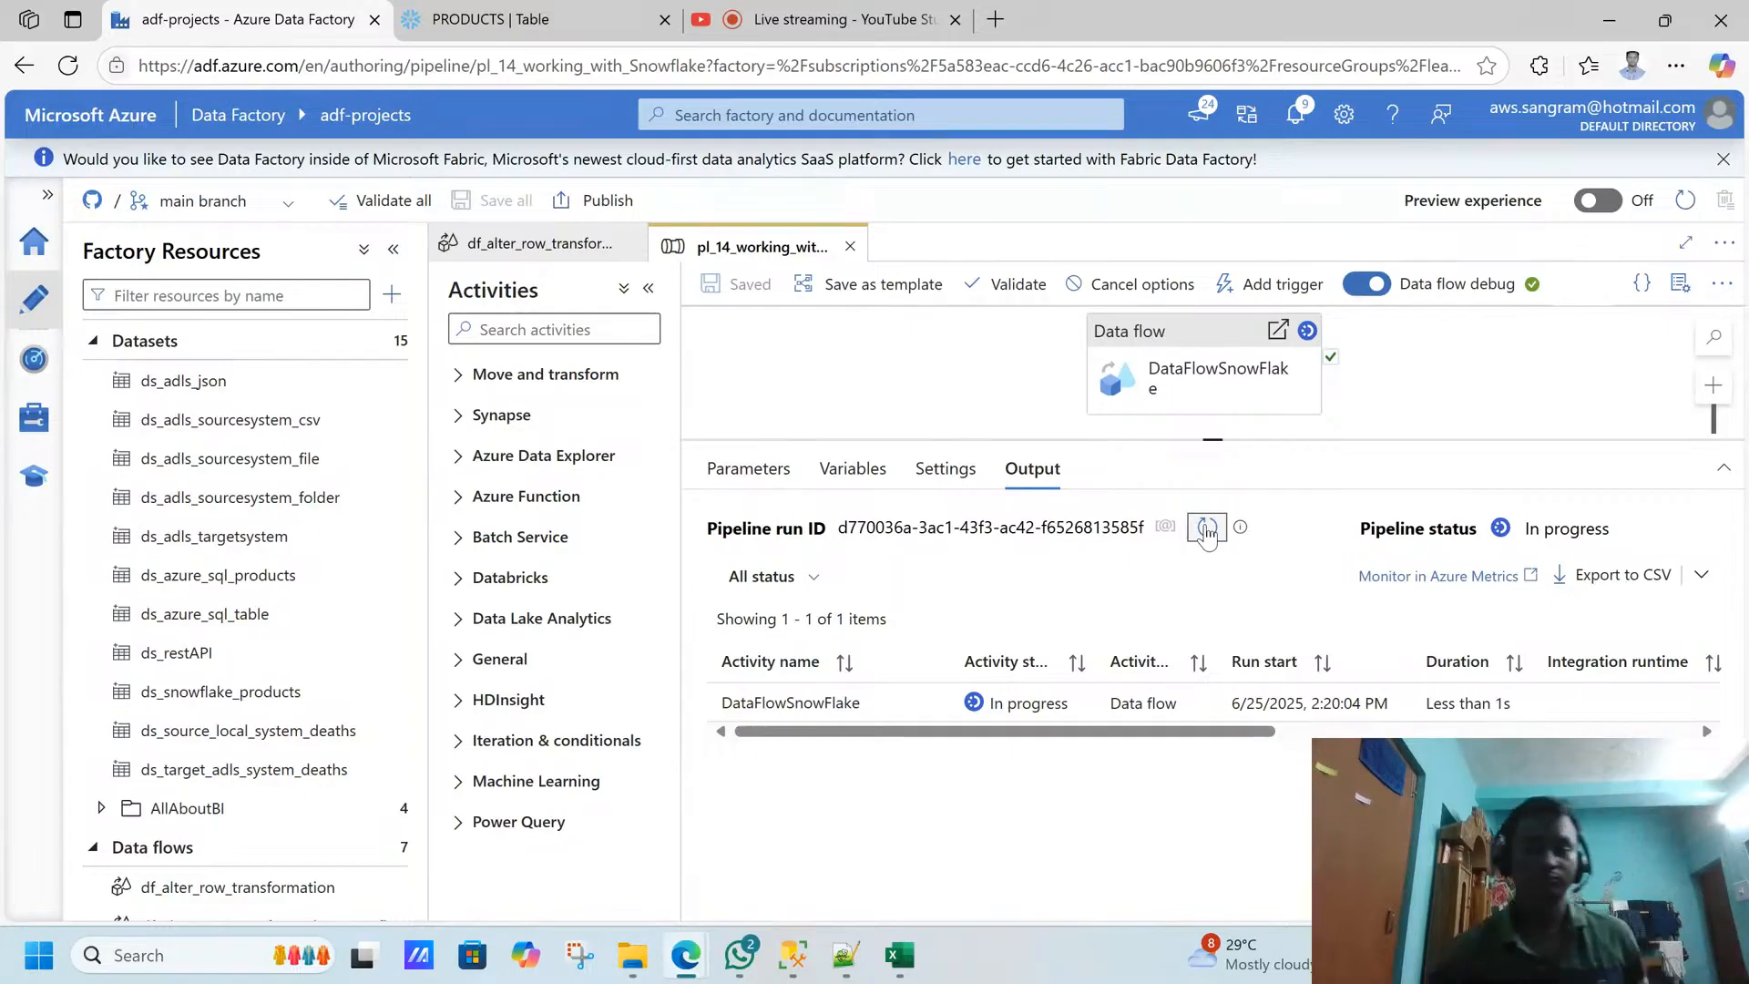
{"action": "left_click", "coordinate": [1207, 529]}
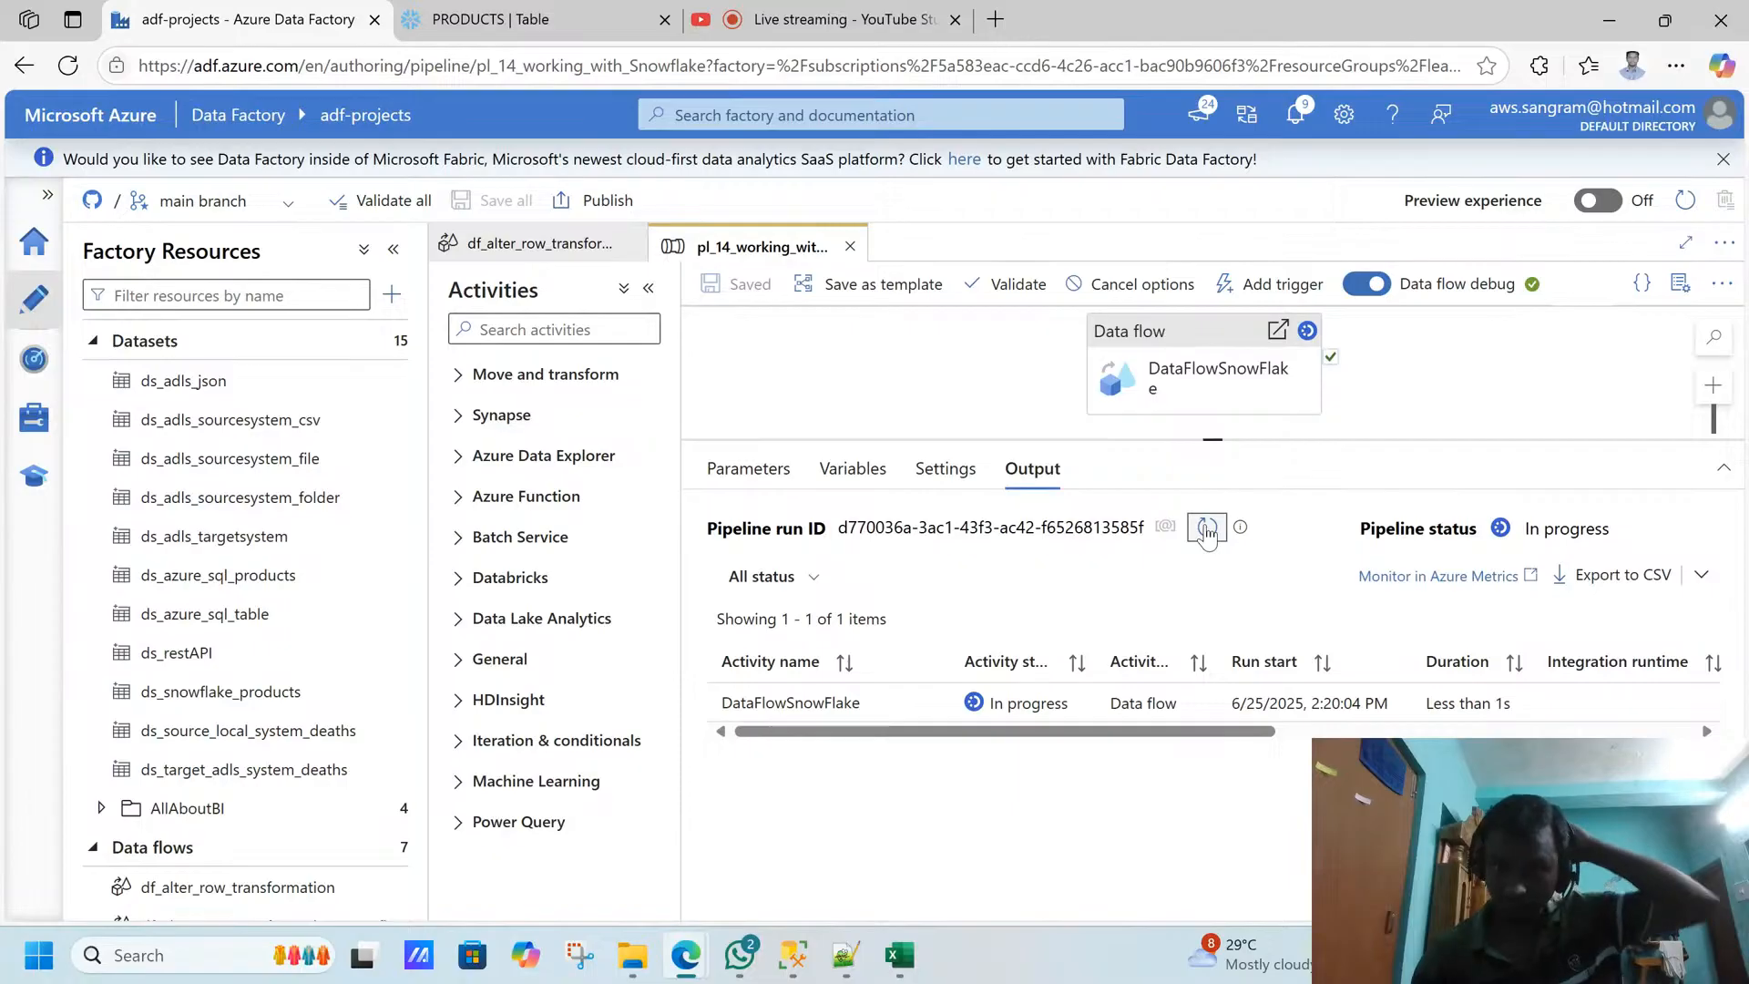
{"action": "left_click", "coordinate": [1207, 530]}
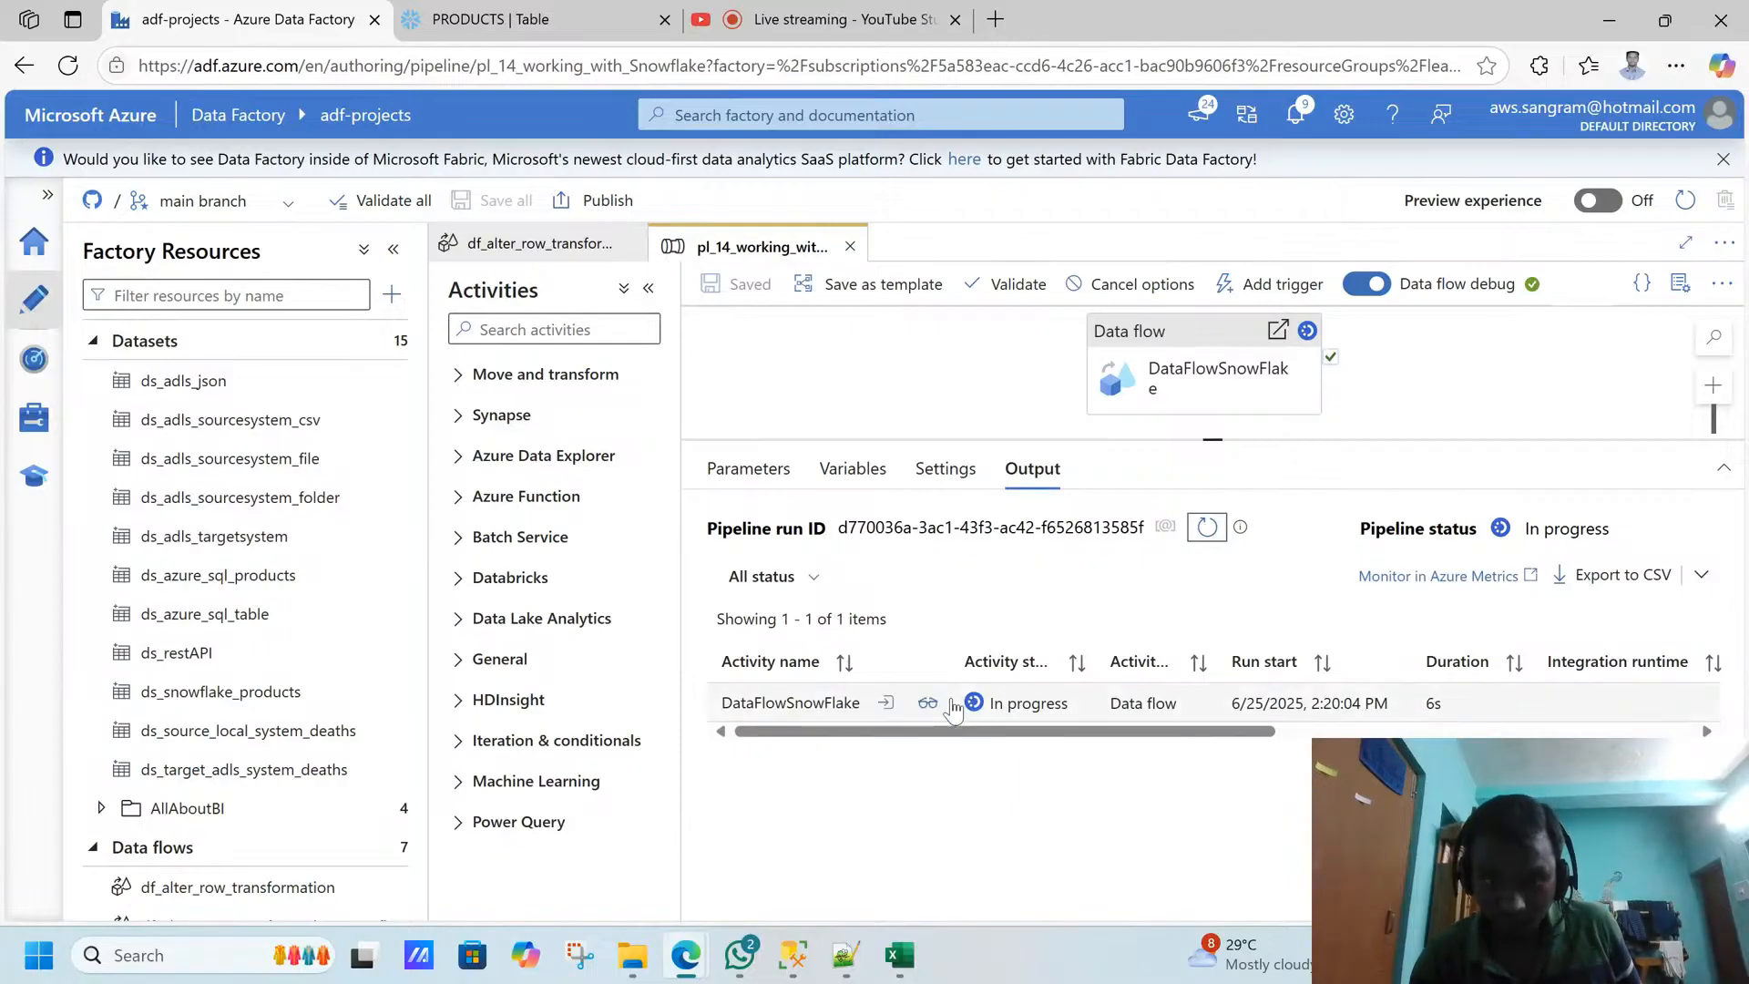
- Check the DataFlowSnowFlake run details for the sink status, and refresh the Snowflake PRODUCTS data preview
{"action": "left_click", "coordinate": [928, 703]}
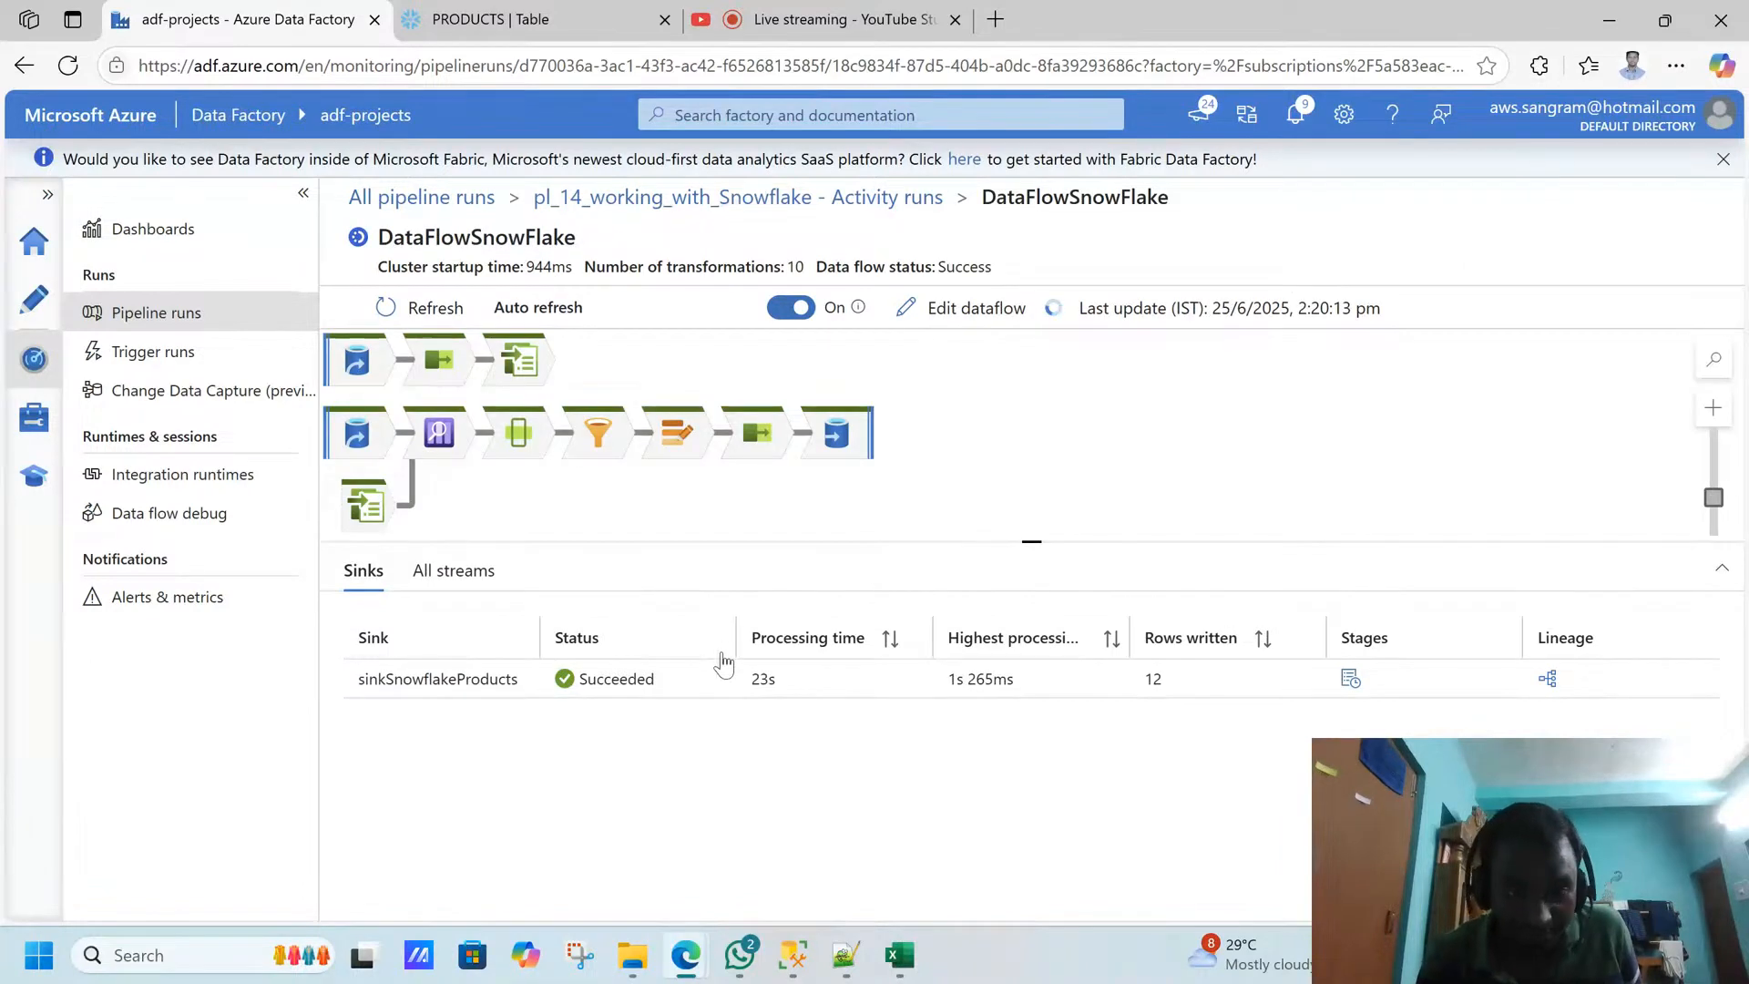
{"action": "left_click", "coordinate": [433, 312]}
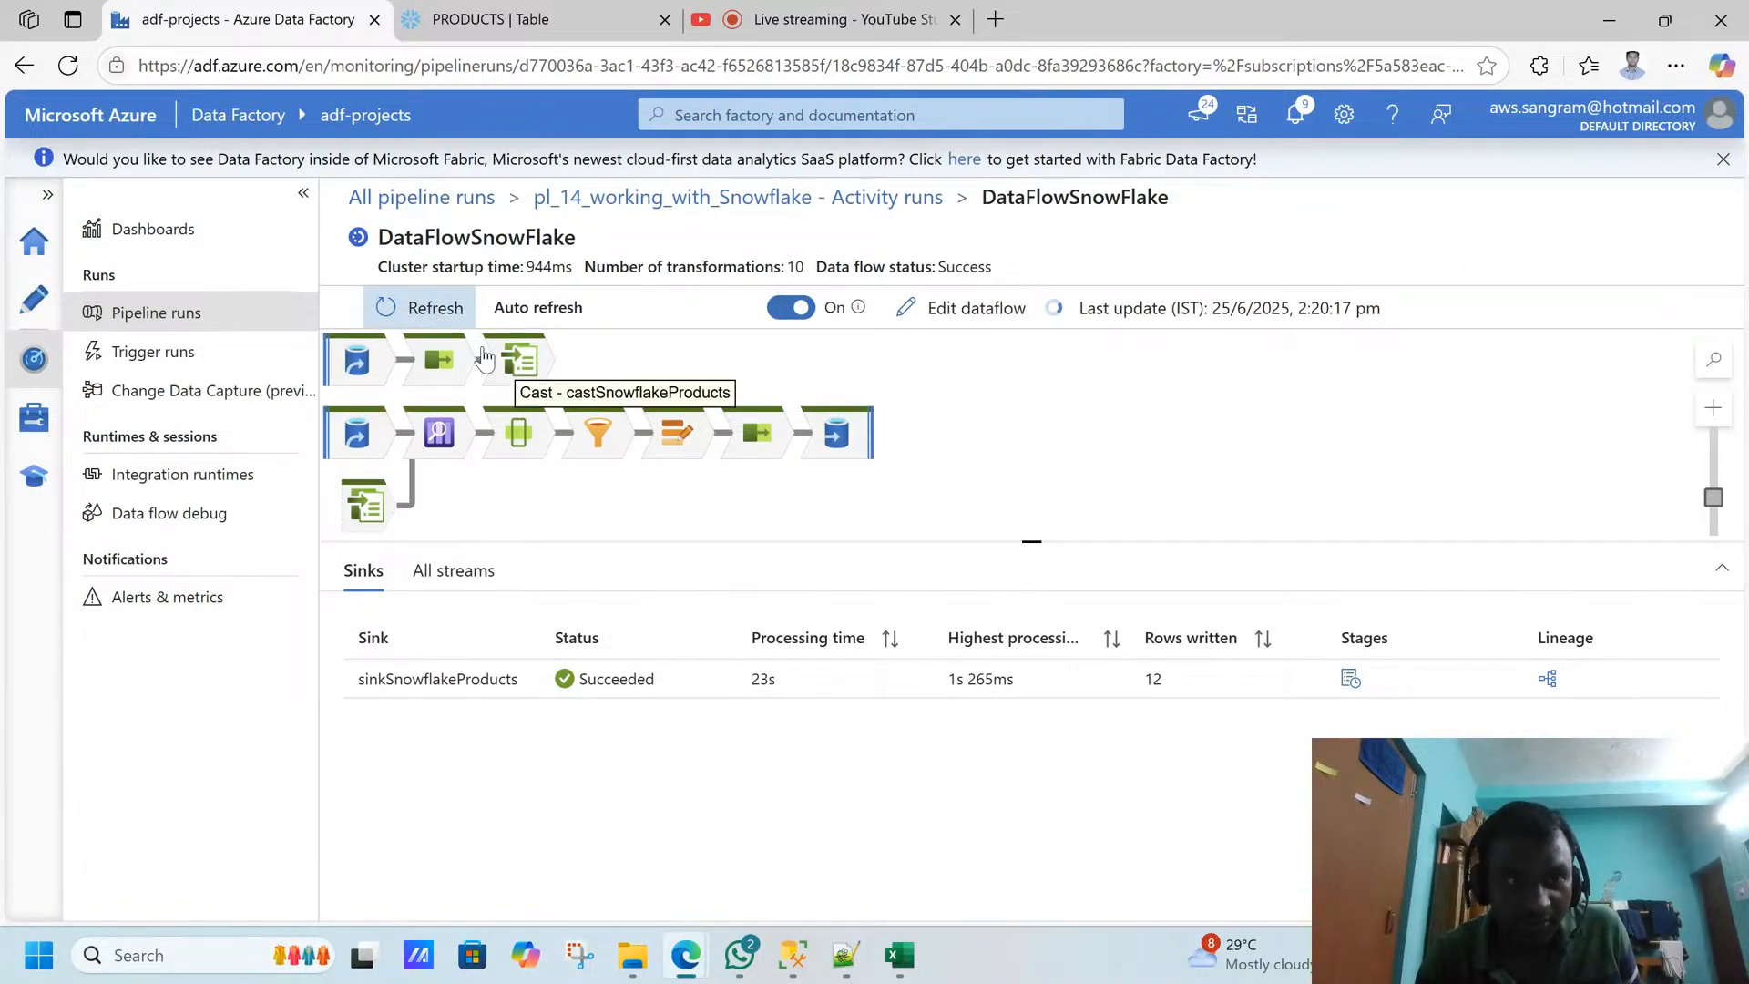
{"action": "left_click", "coordinate": [492, 22]}
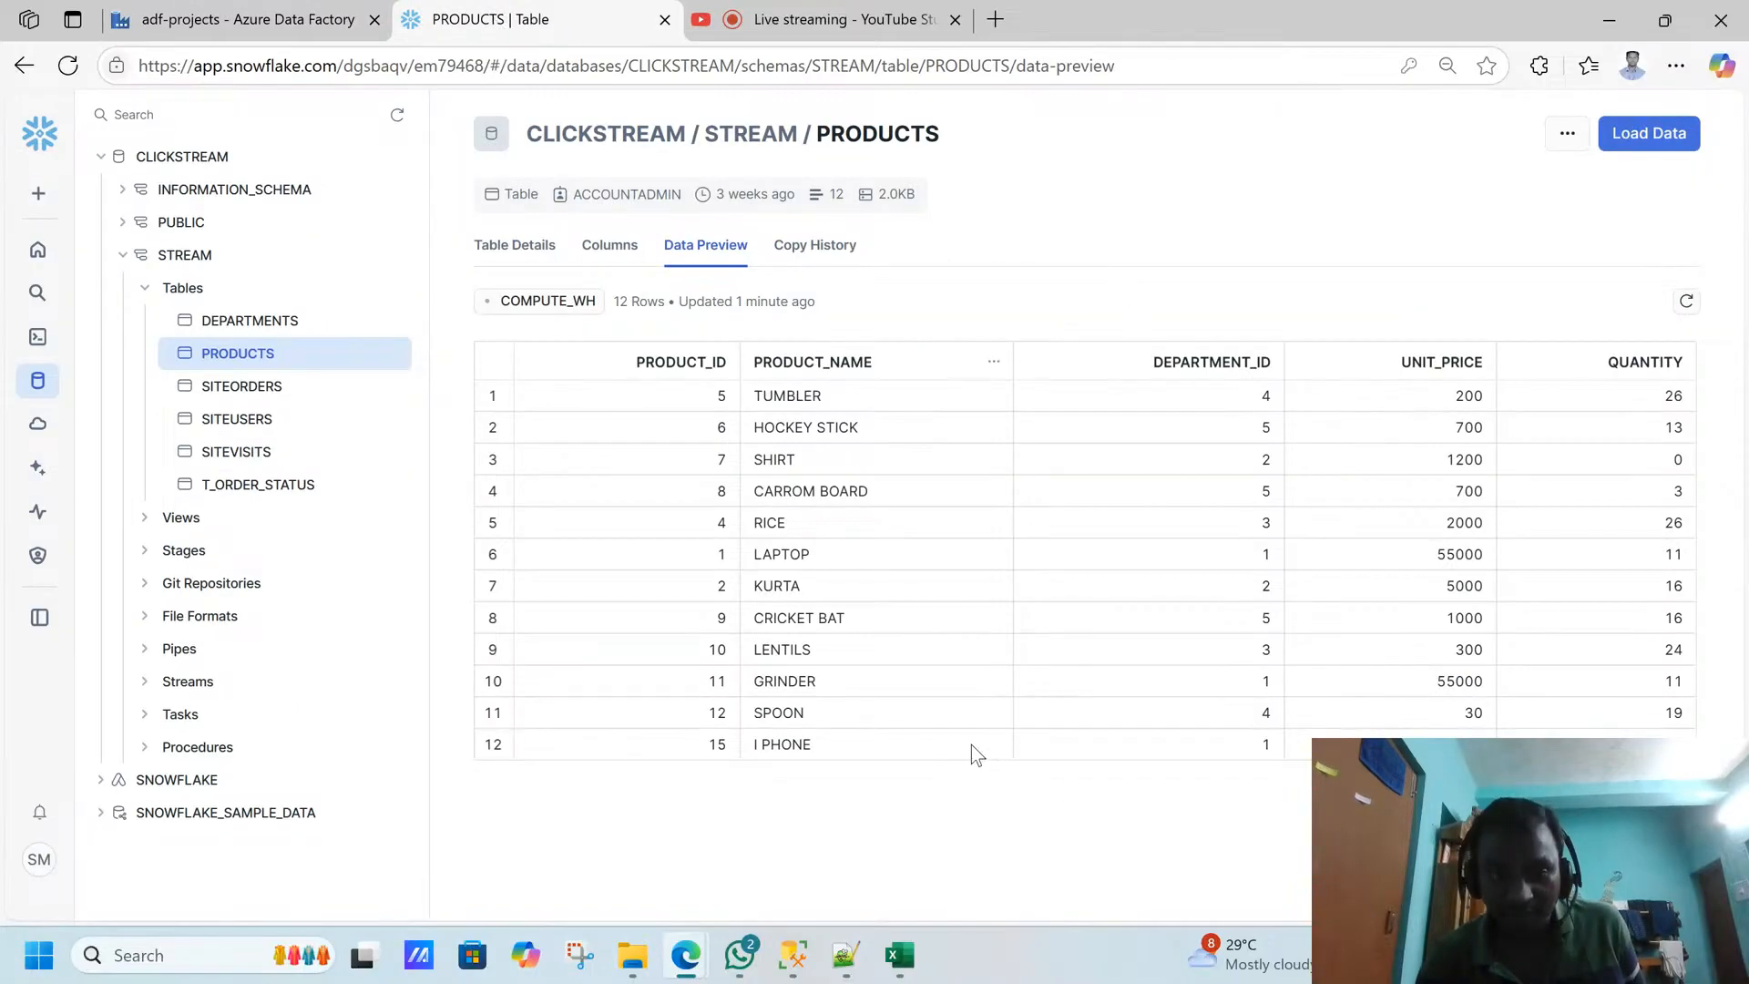
{"action": "left_click", "coordinate": [1681, 304]}
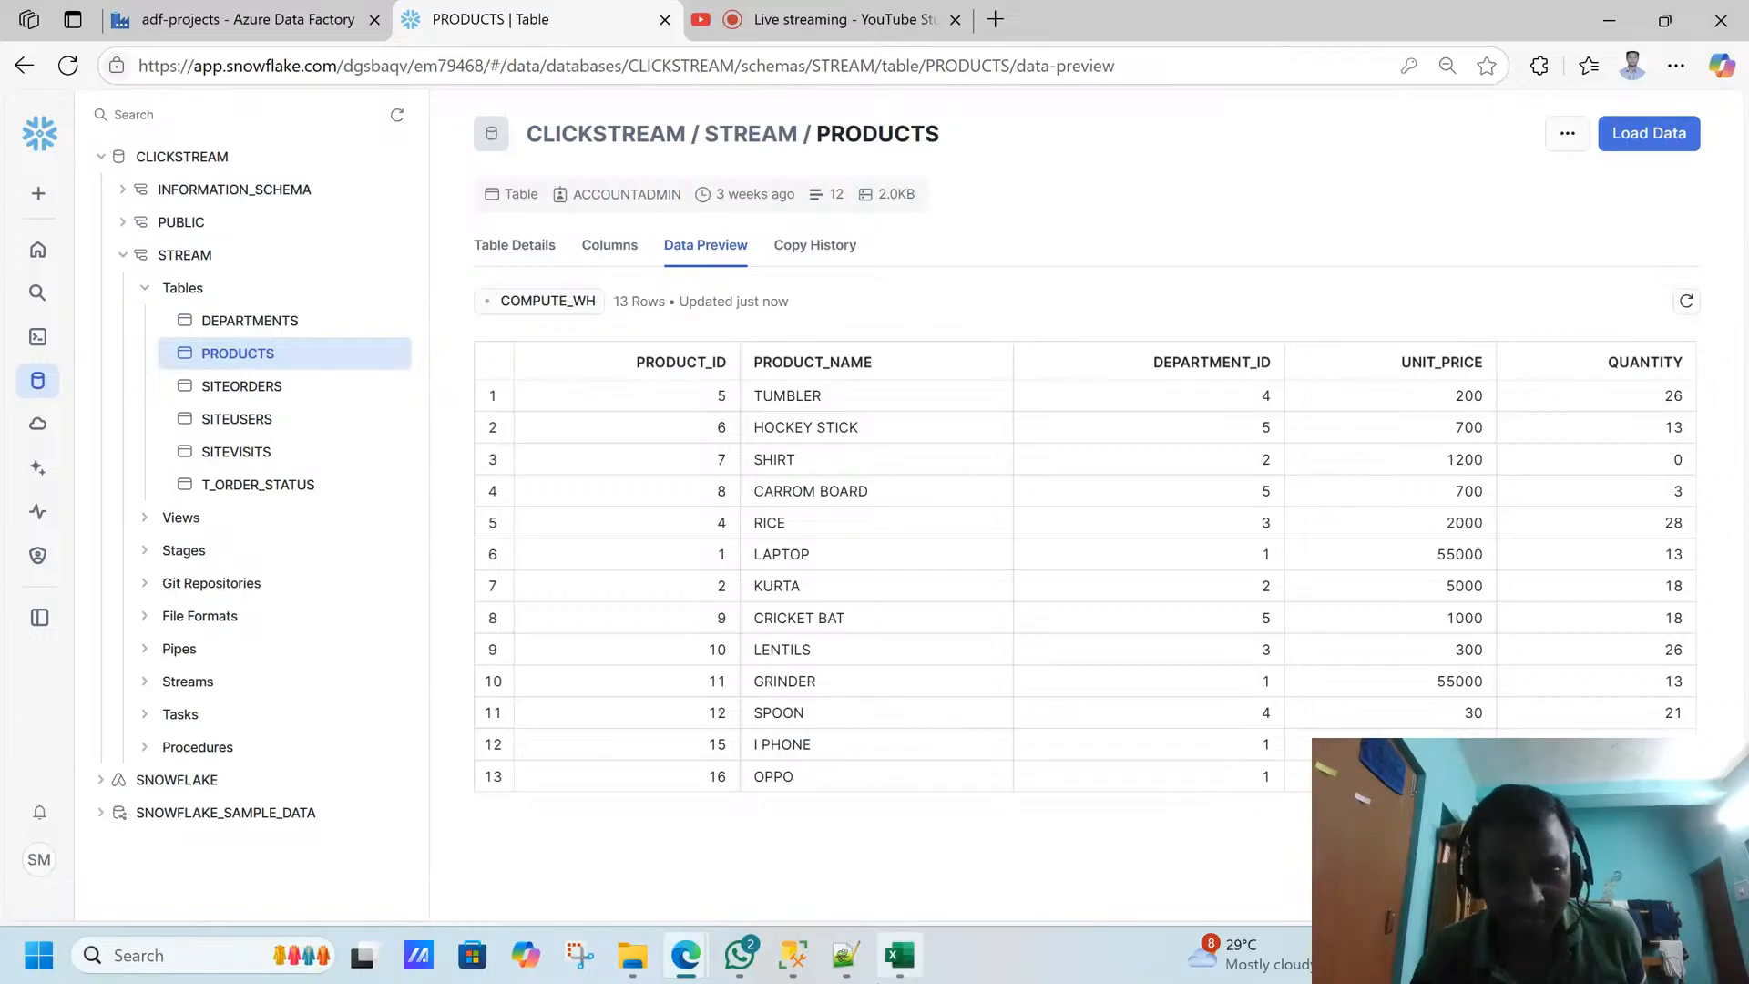
- Switch to SQL Server Management Studio and examine the OPPO row's price start and end dates in the query results
{"action": "left_click", "coordinate": [791, 957]}
{"action": "left_click", "coordinate": [1143, 398]}
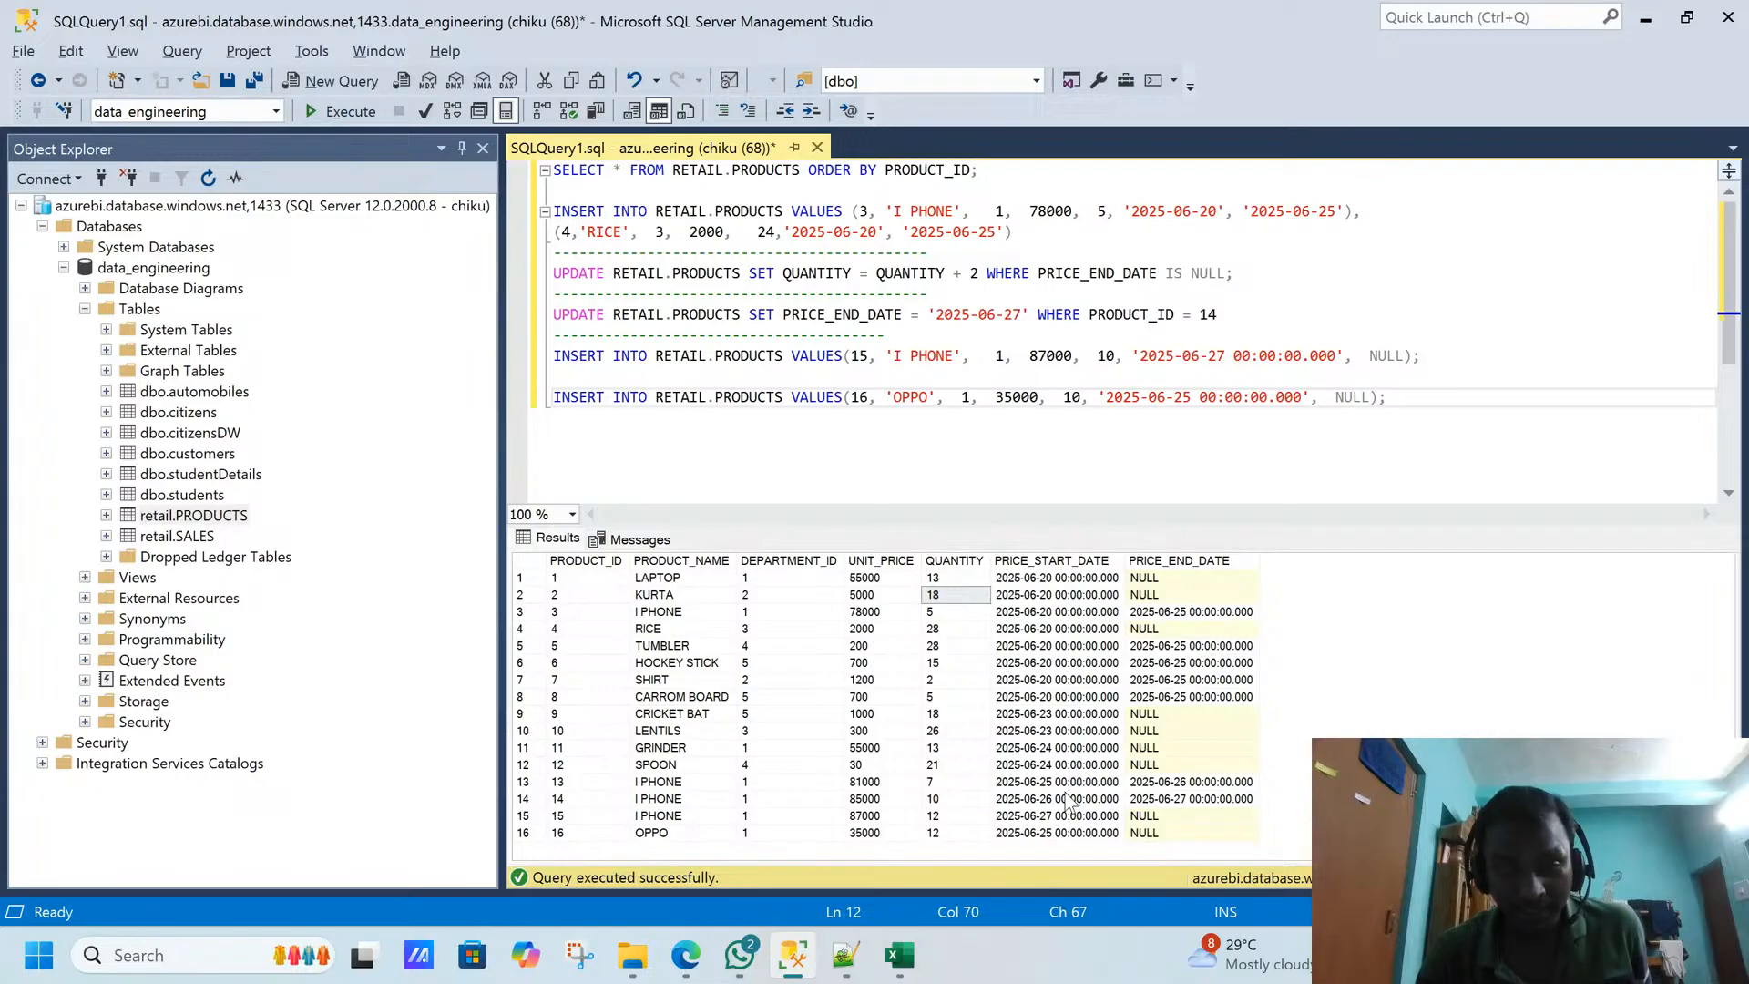
{"action": "left_click", "coordinate": [1074, 833]}
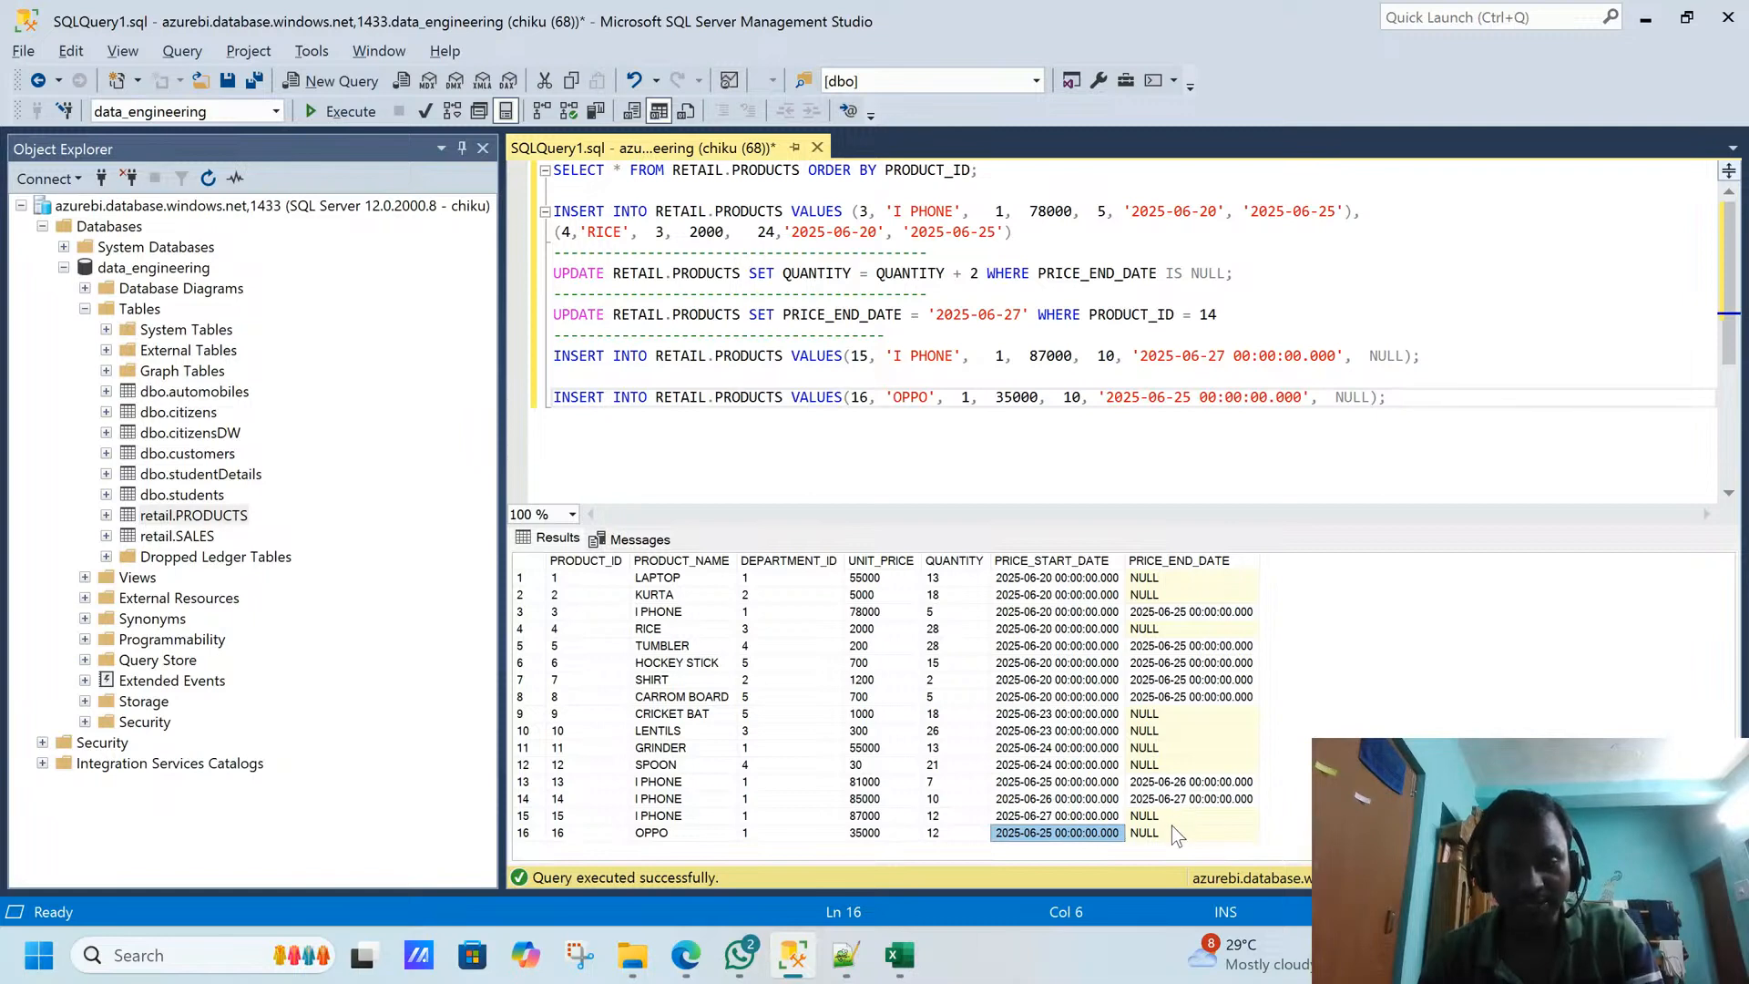
{"action": "left_click", "coordinate": [696, 832]}
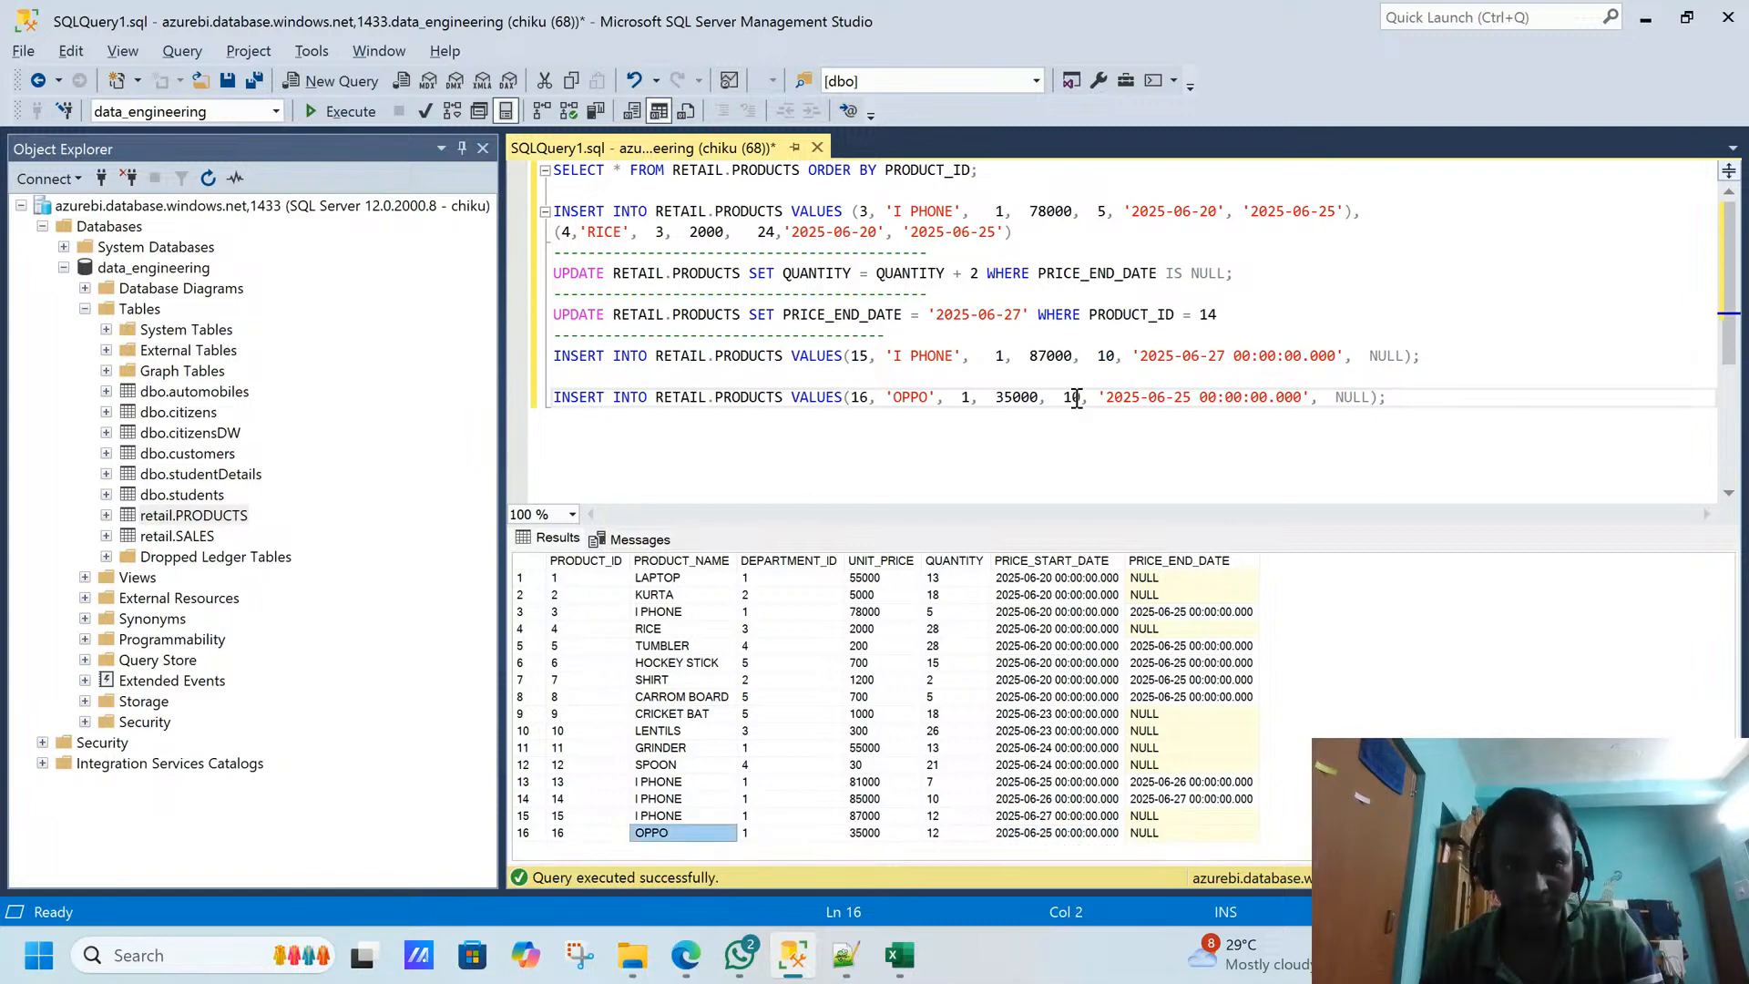
- Duplicate the OPPO INSERT statement below the original, leaving a blank line between them
{"action": "left_click", "coordinate": [1404, 408]}
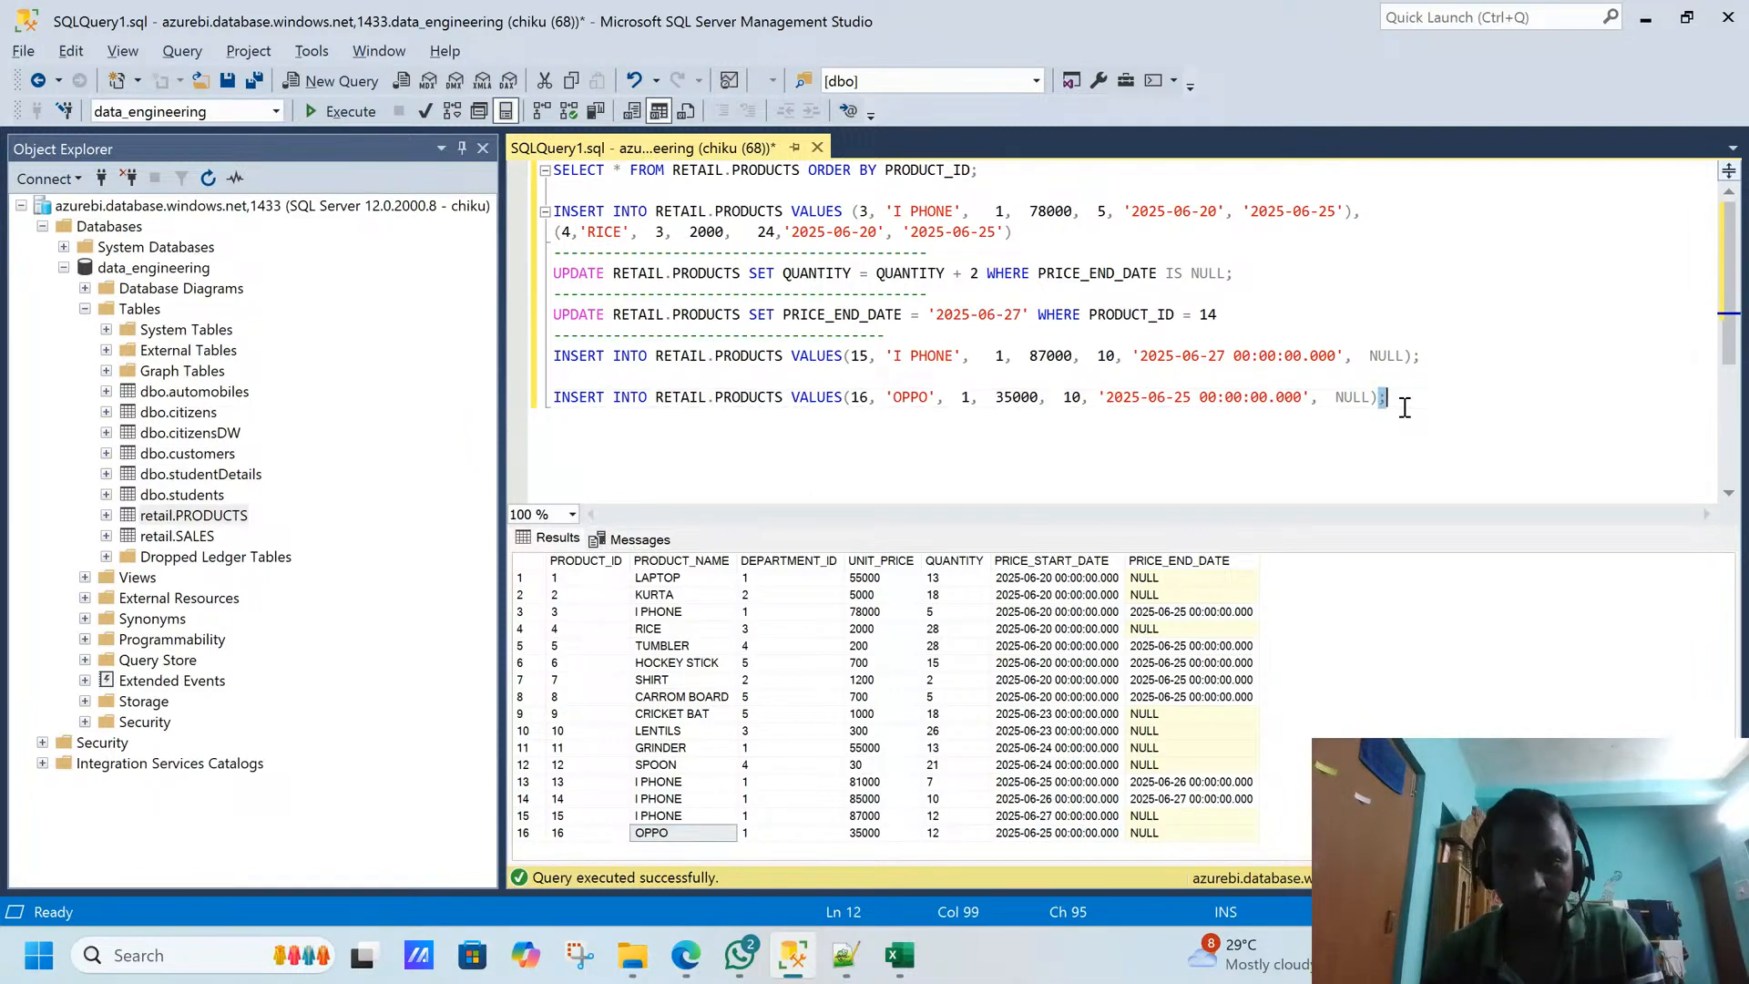
{"action": "left_click_drag", "start_coordinate": [1404, 407], "coordinate": [521, 395]}
{"action": "key", "text": "ctrl+c"}
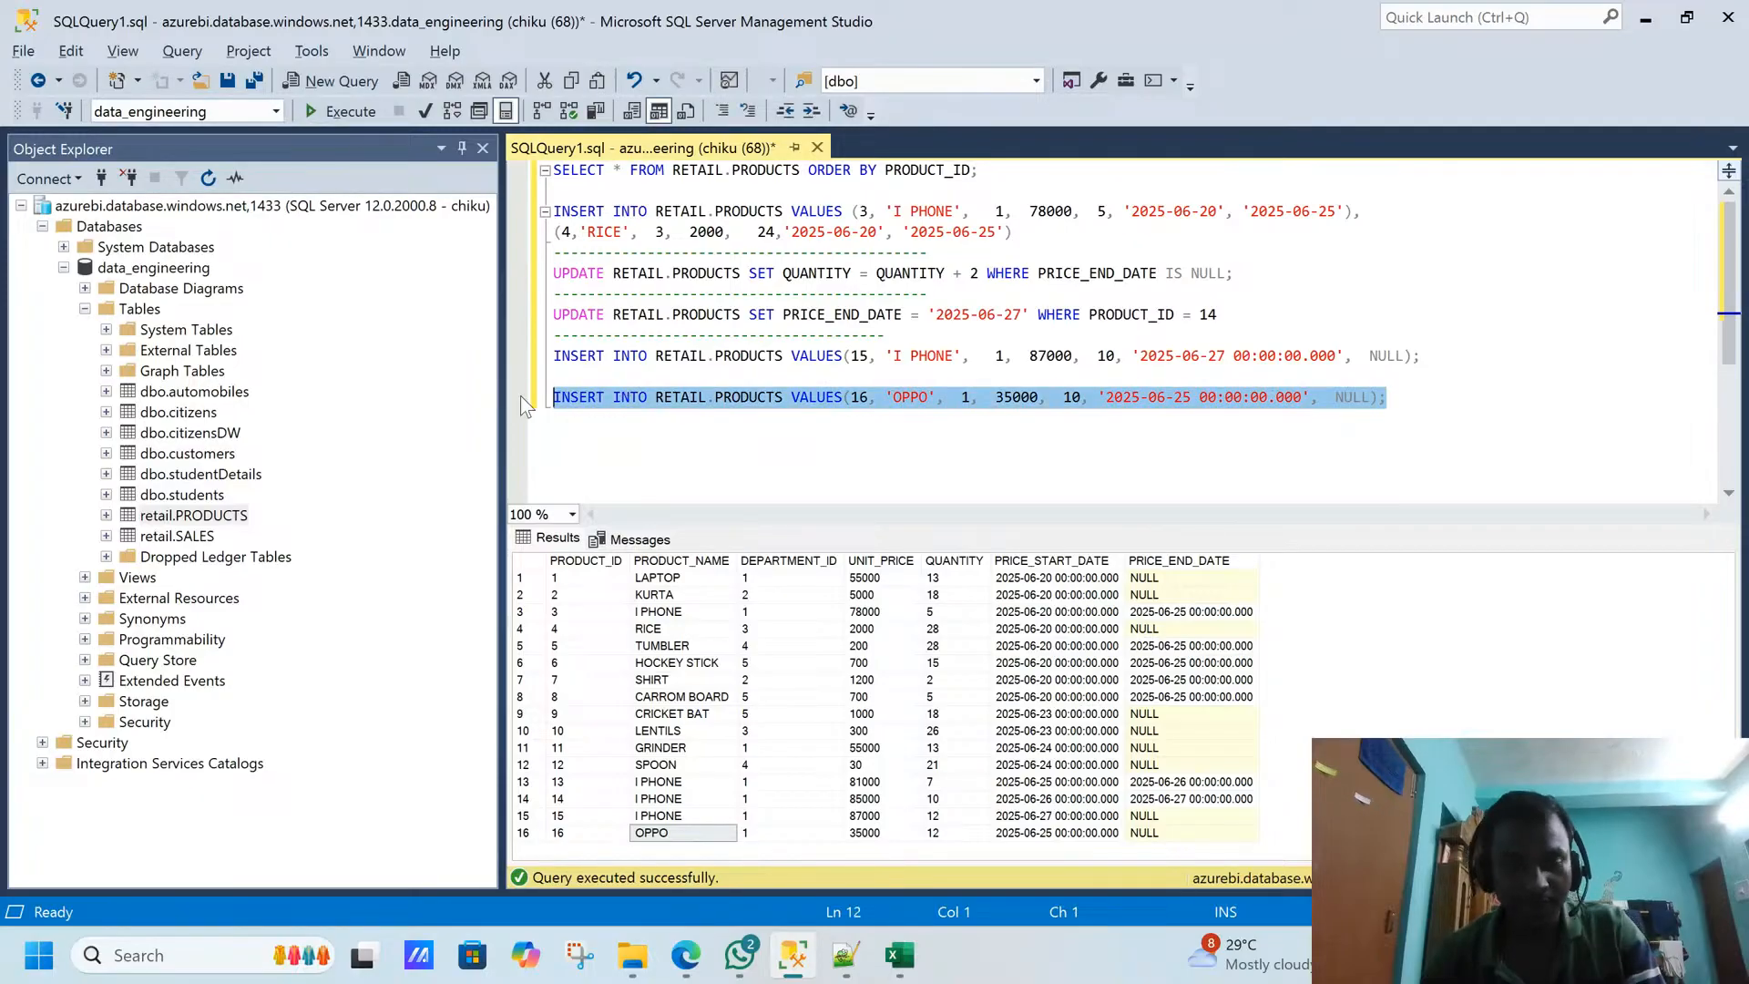
{"action": "left_click", "coordinate": [1424, 408]}
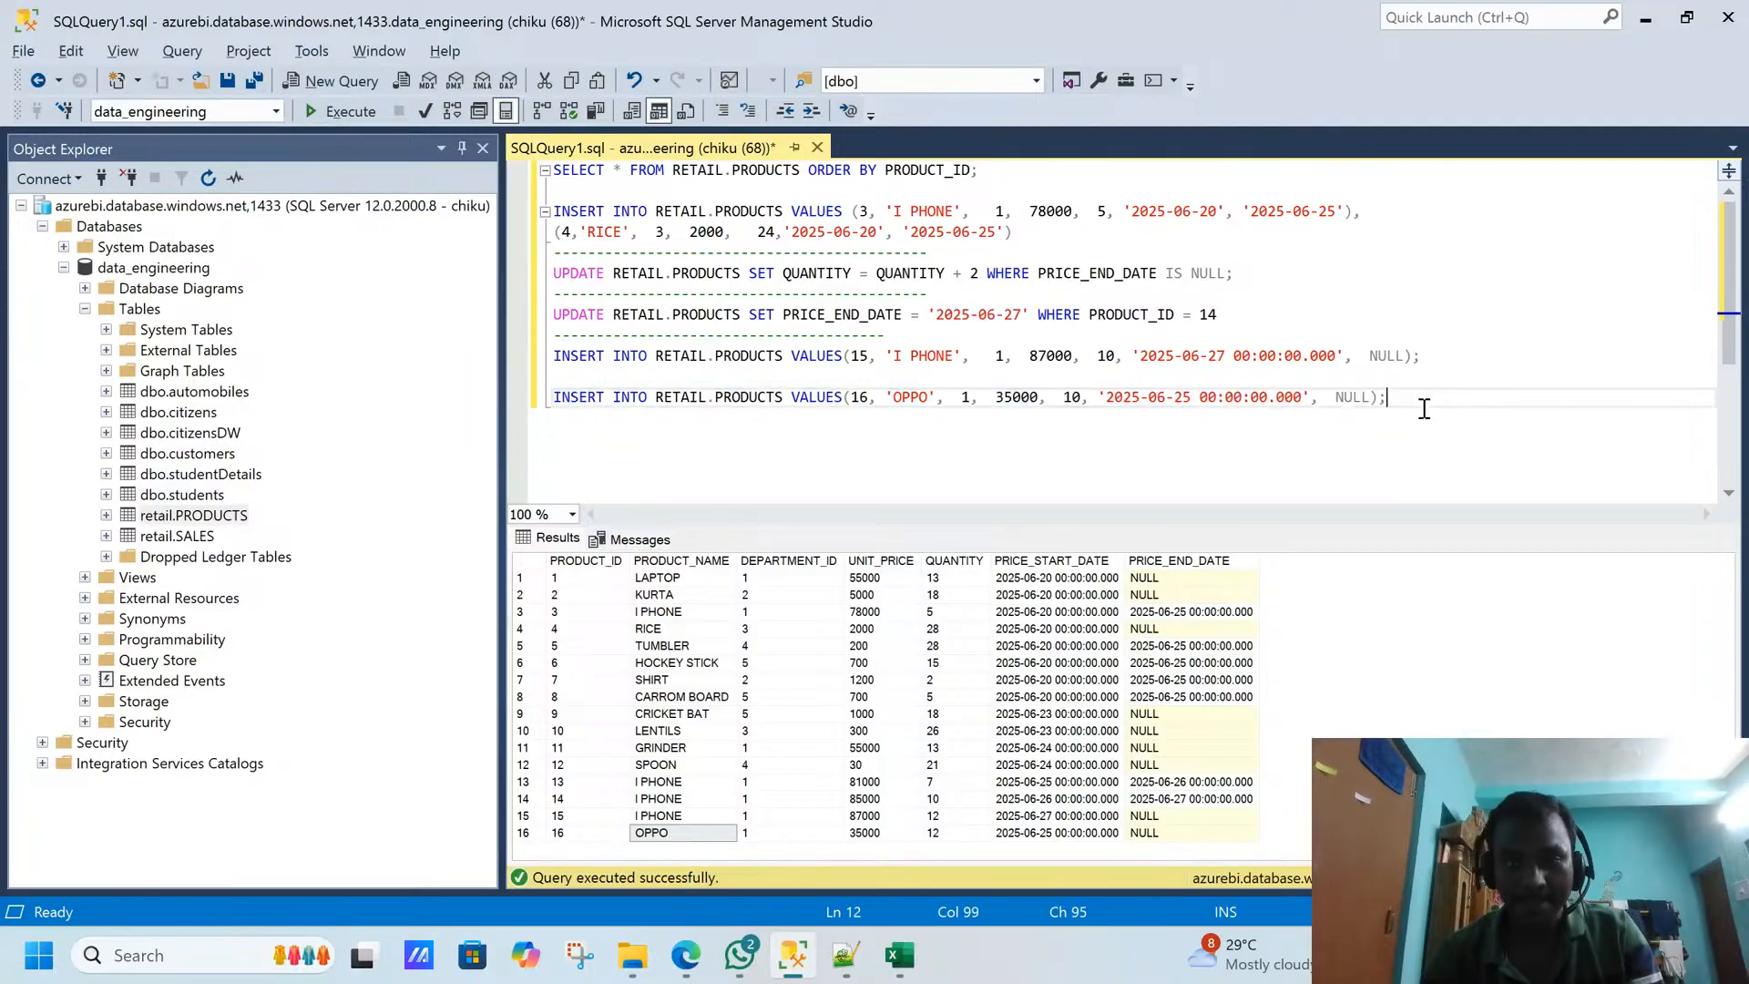
{"action": "key", "text": "Return"}
{"action": "key", "text": "Return"}
{"action": "key", "text": "ctrl+v"}
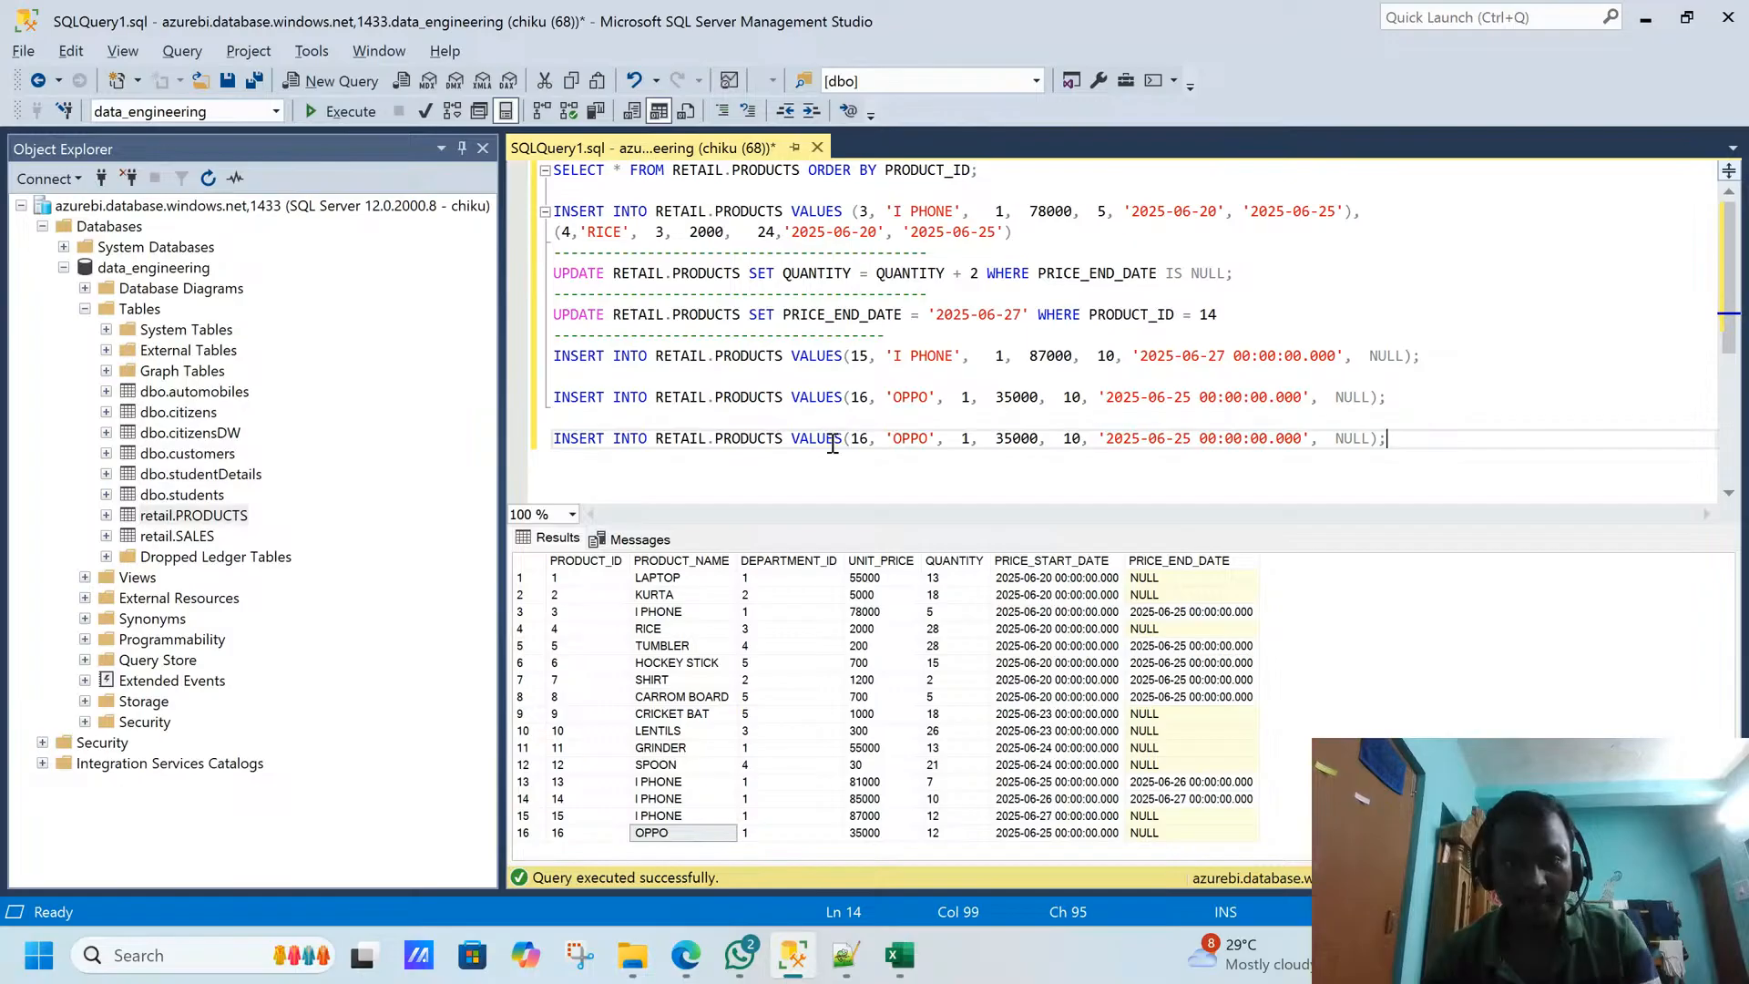
- Change the duplicated OPPO INSERT to product ID 17, unit price 37000 and price start date 2025-06-26
{"action": "left_click", "coordinate": [869, 438]}
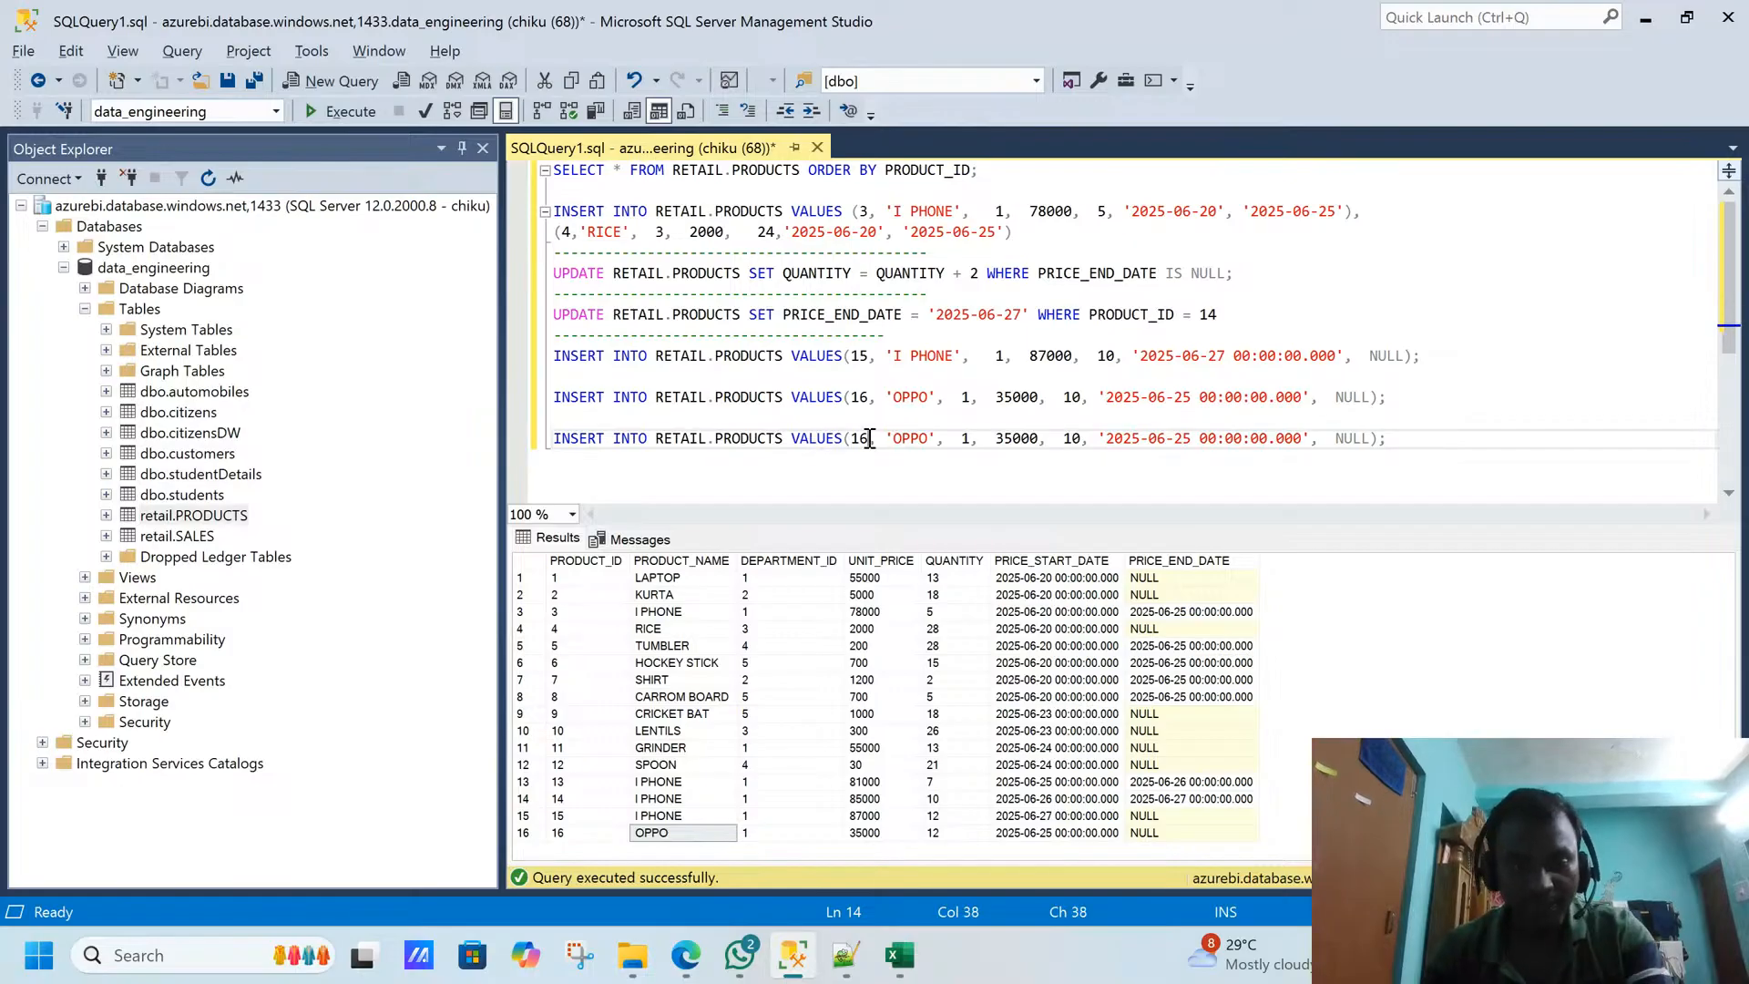
{"action": "key", "text": "BackSpace"}
{"action": "type", "text": "7"}
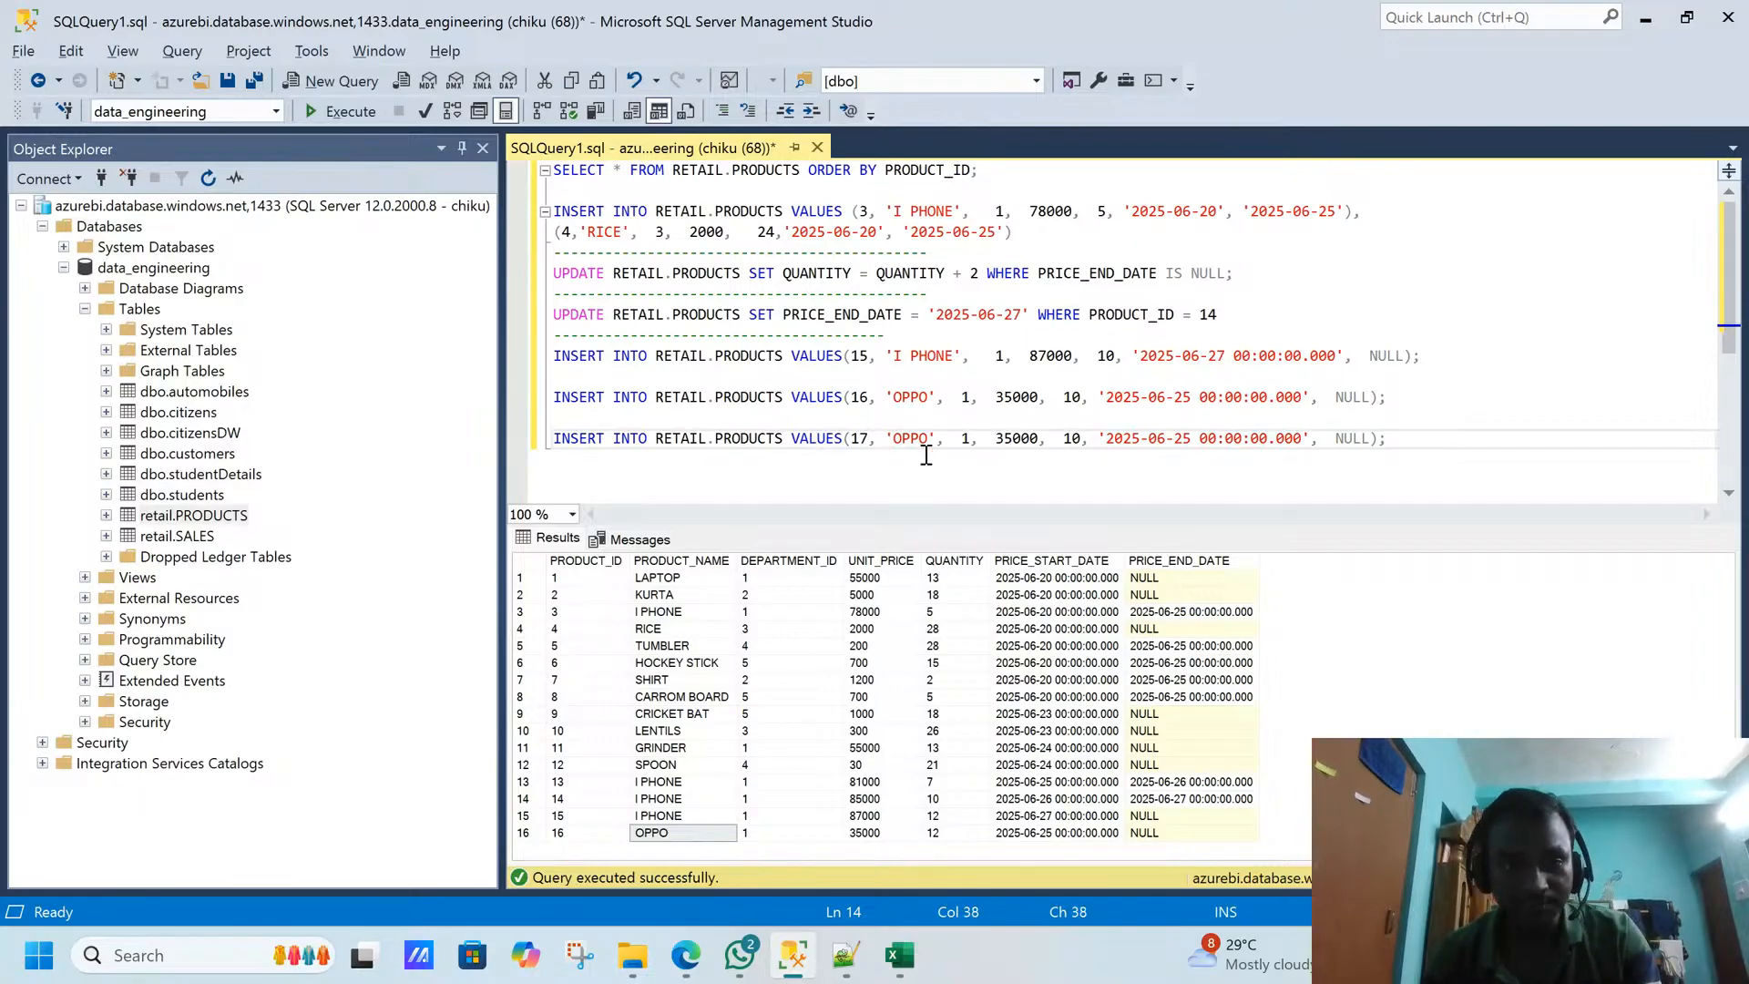
{"action": "left_click", "coordinate": [1006, 439]}
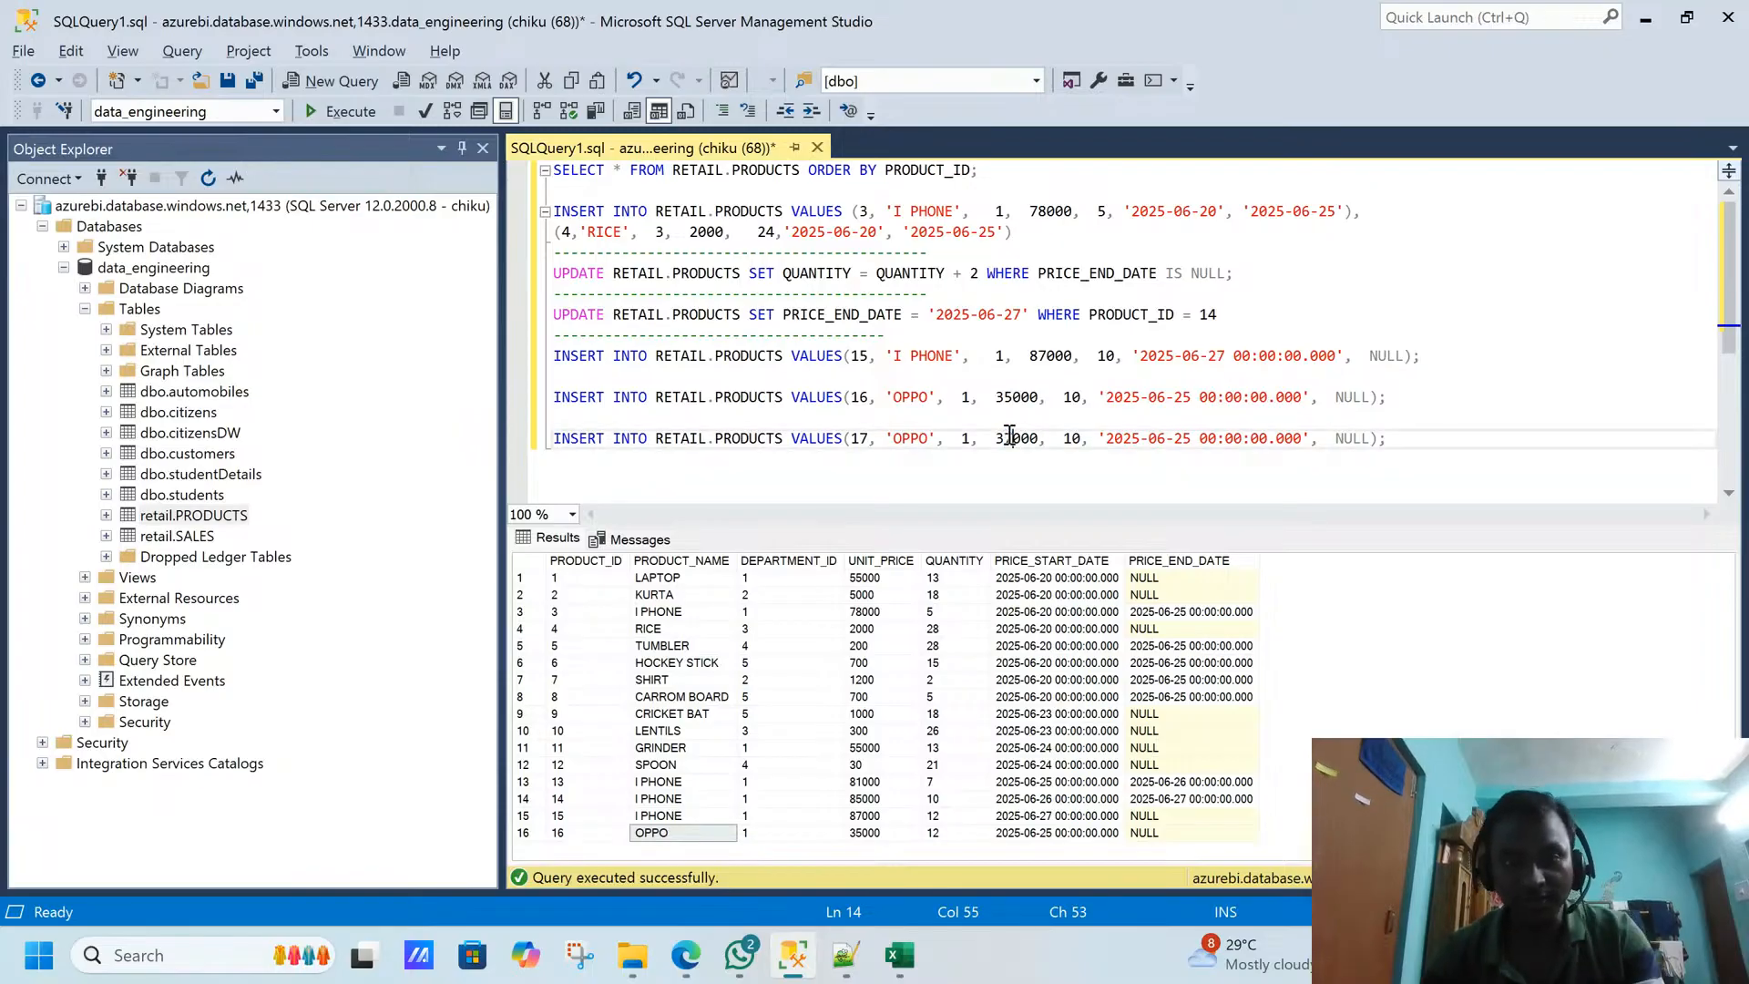
{"action": "key", "text": "BackSpace"}
{"action": "type", "text": "7"}
{"action": "left_click", "coordinate": [1189, 438]}
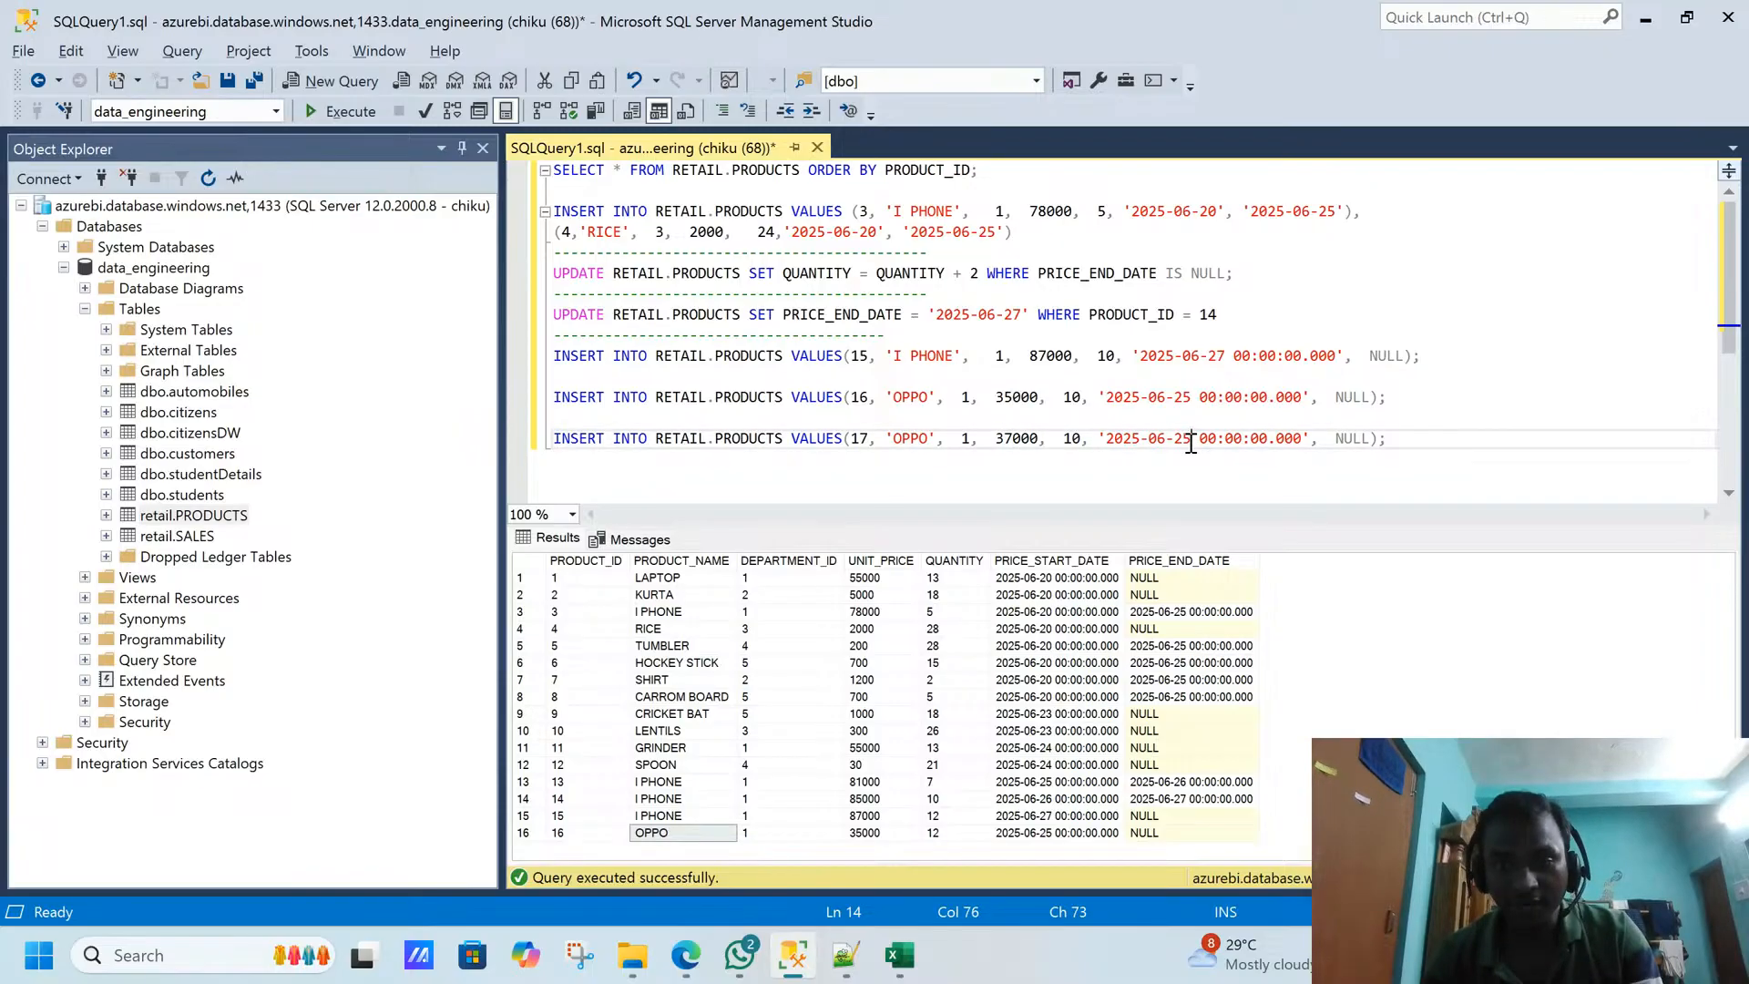
{"action": "key", "text": "shift+Left"}
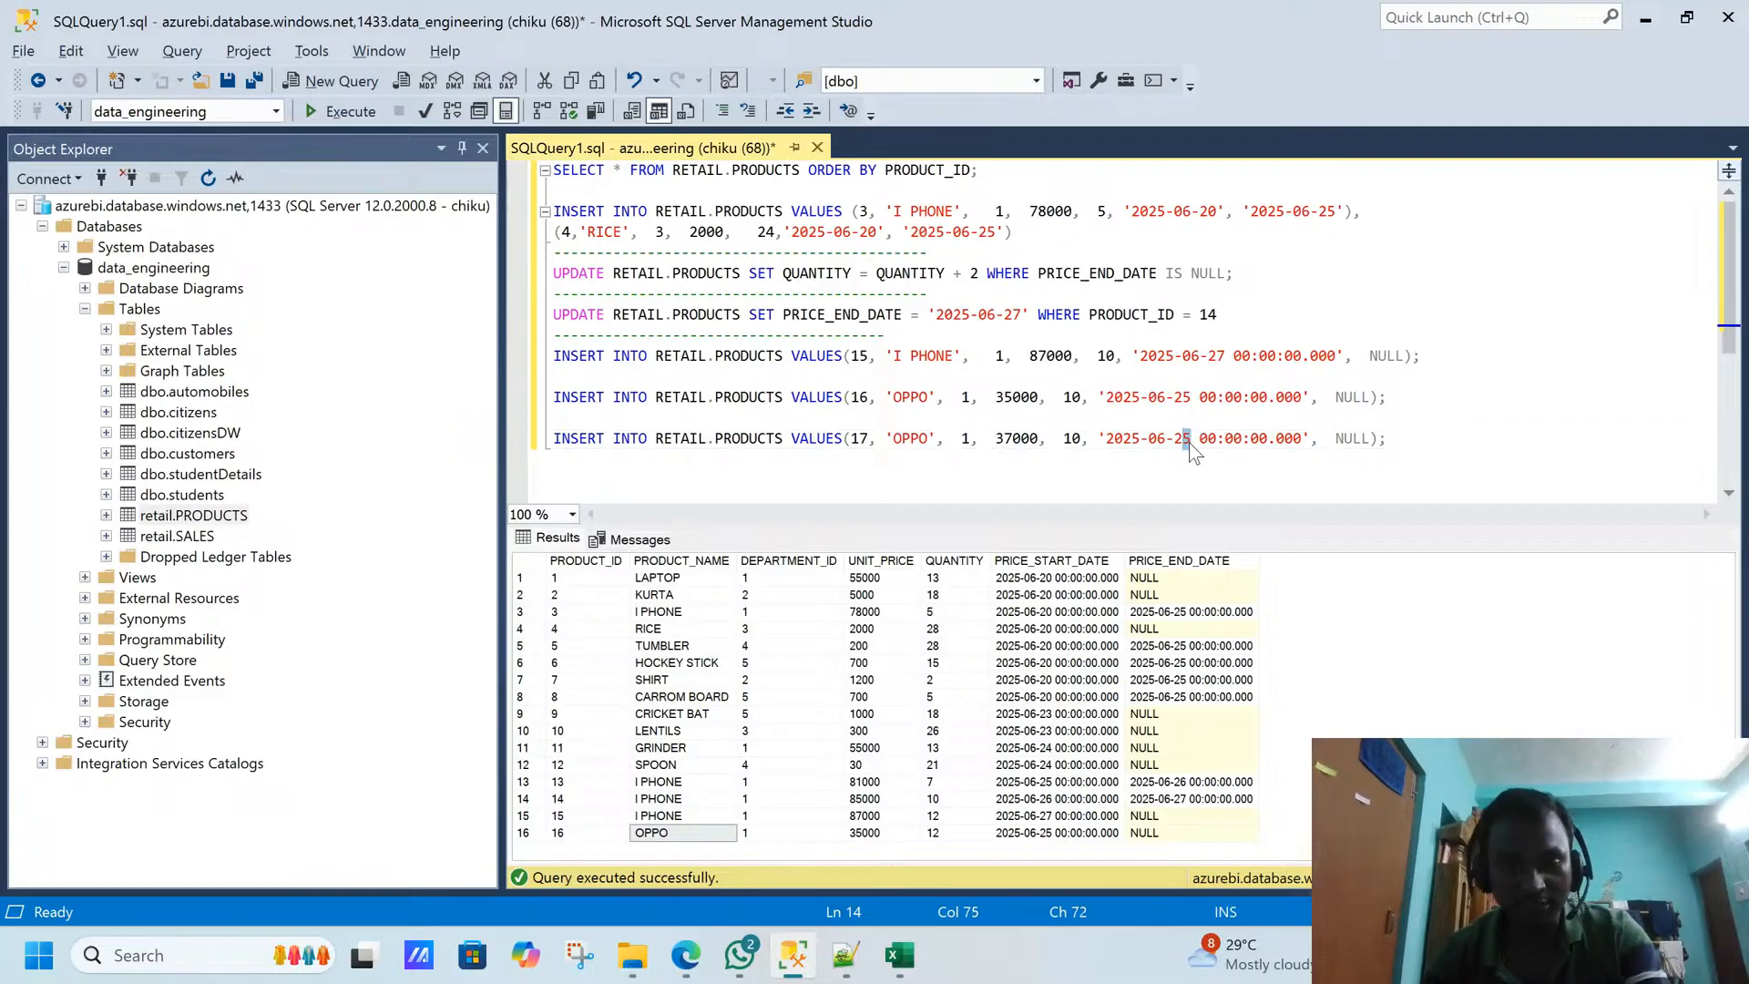
{"action": "type", "text": "6"}
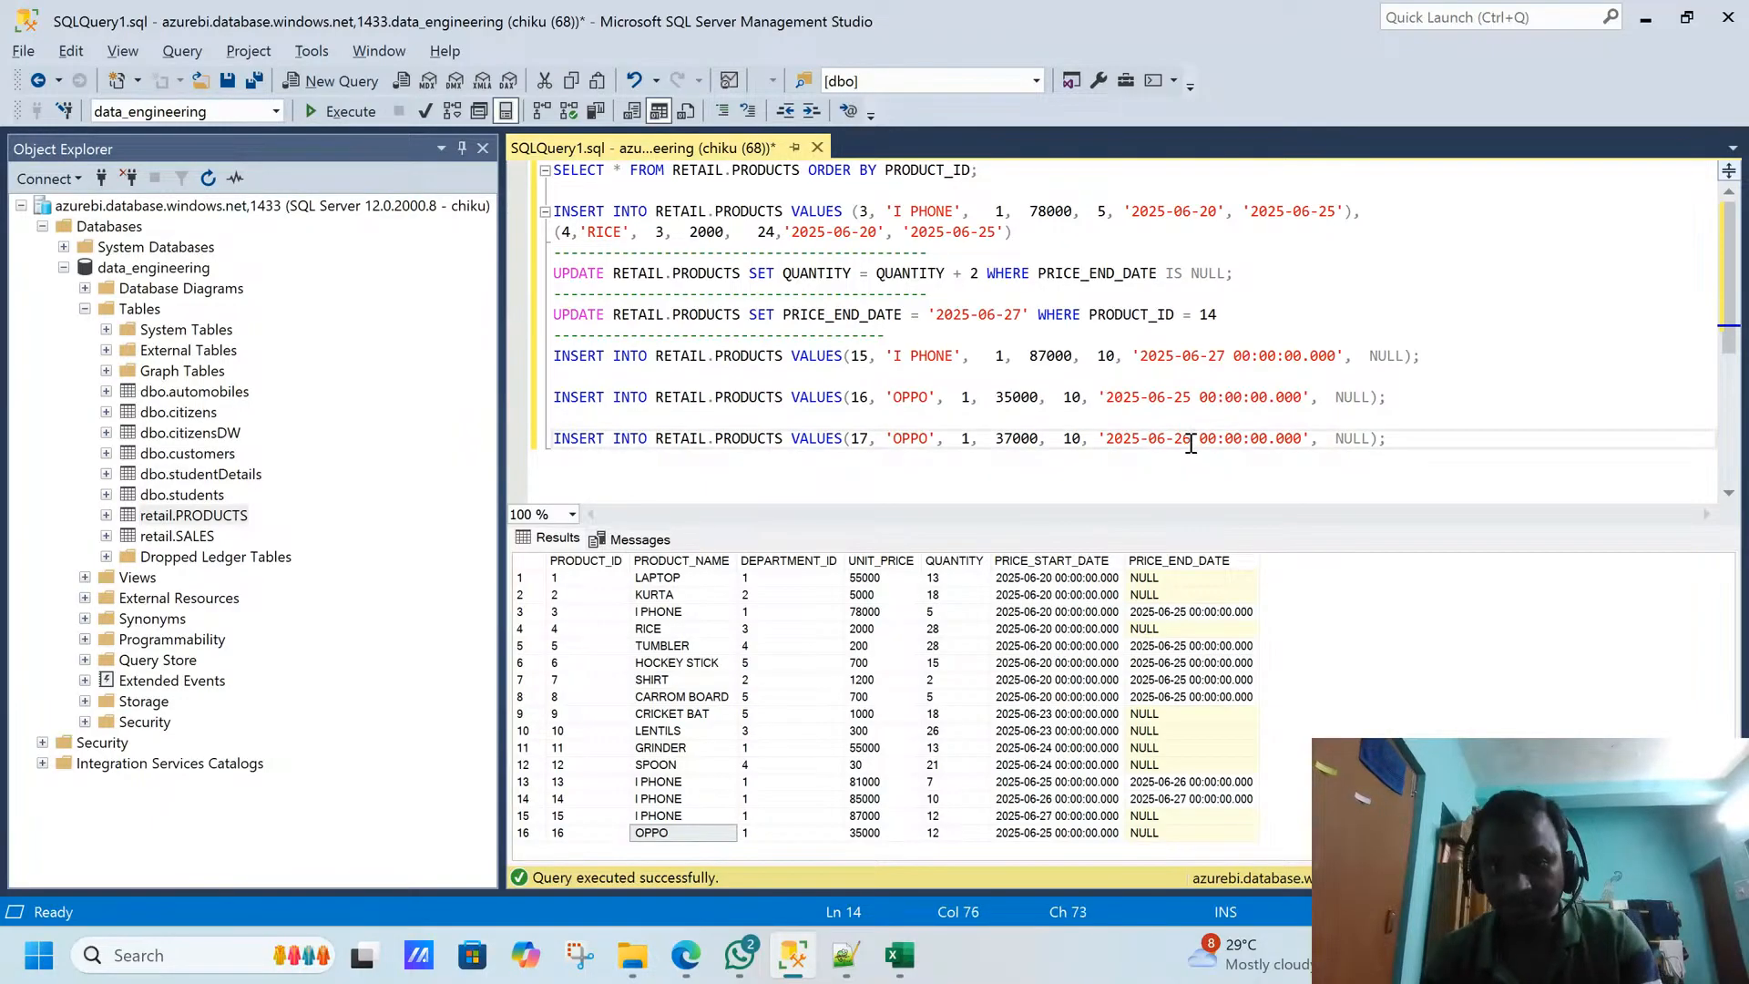
- Execute only the INSERT statement for OPPO with product ID 17
{"action": "left_click", "coordinate": [1423, 441]}
{"action": "left_click_drag", "start_coordinate": [1423, 441], "coordinate": [521, 447]}
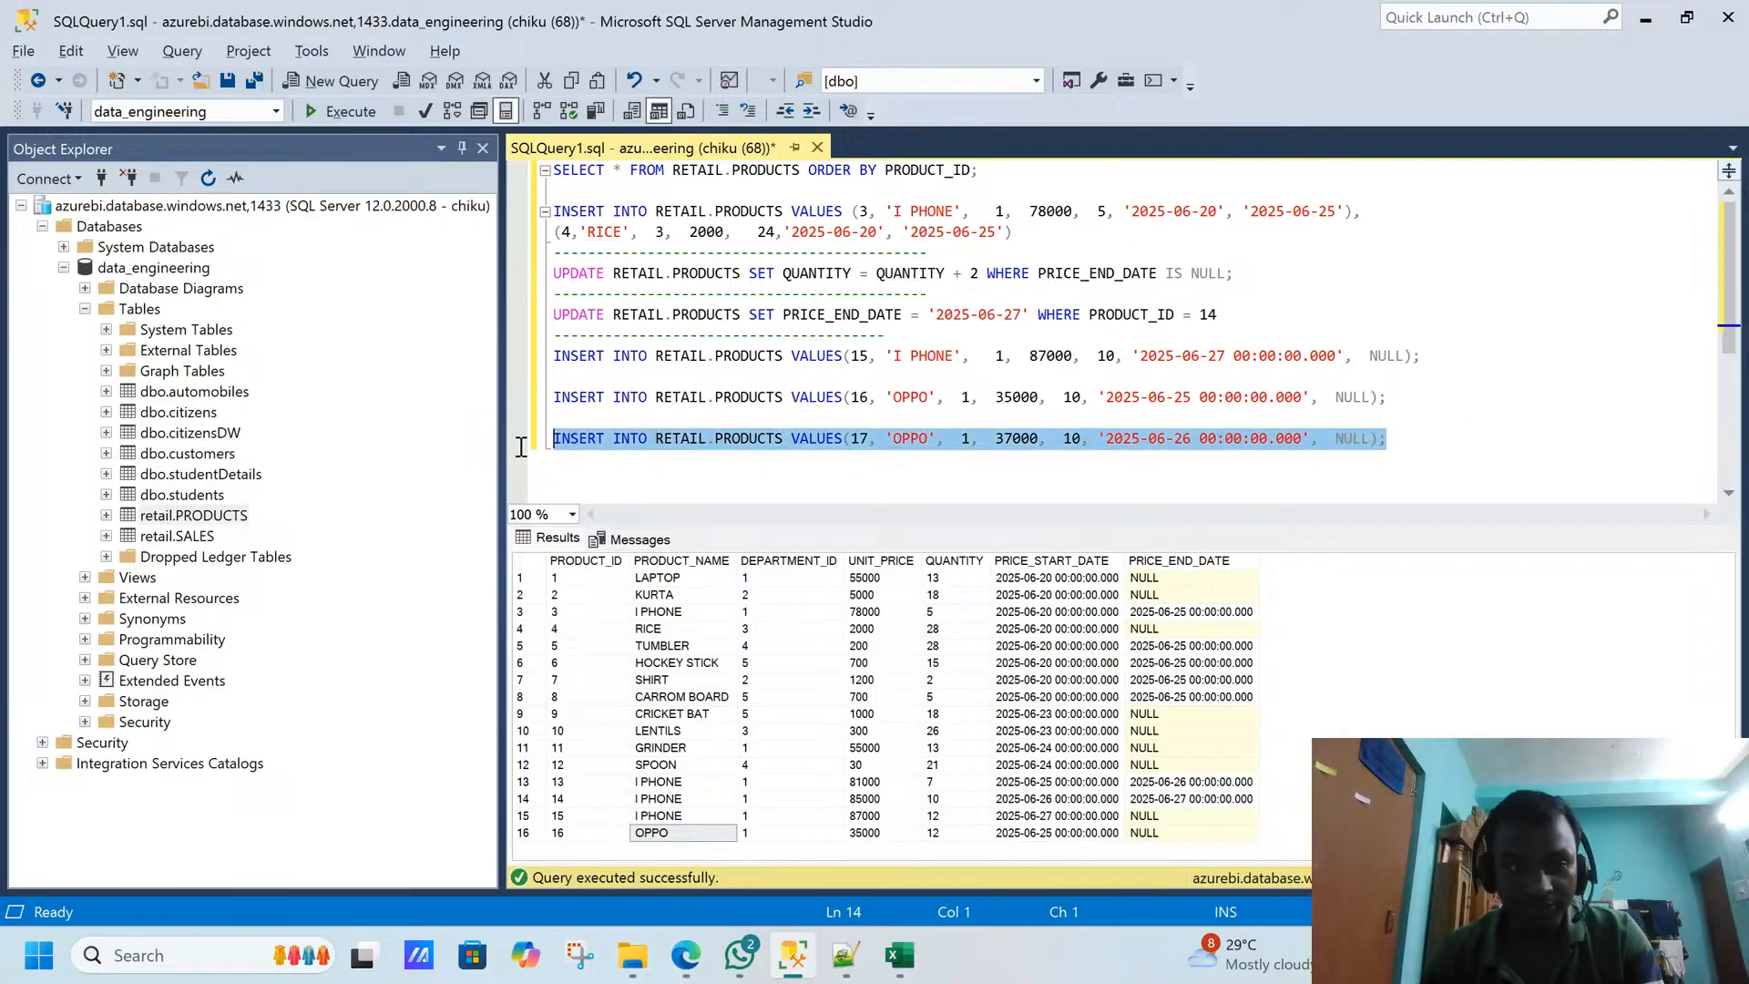
{"action": "left_click", "coordinate": [347, 118]}
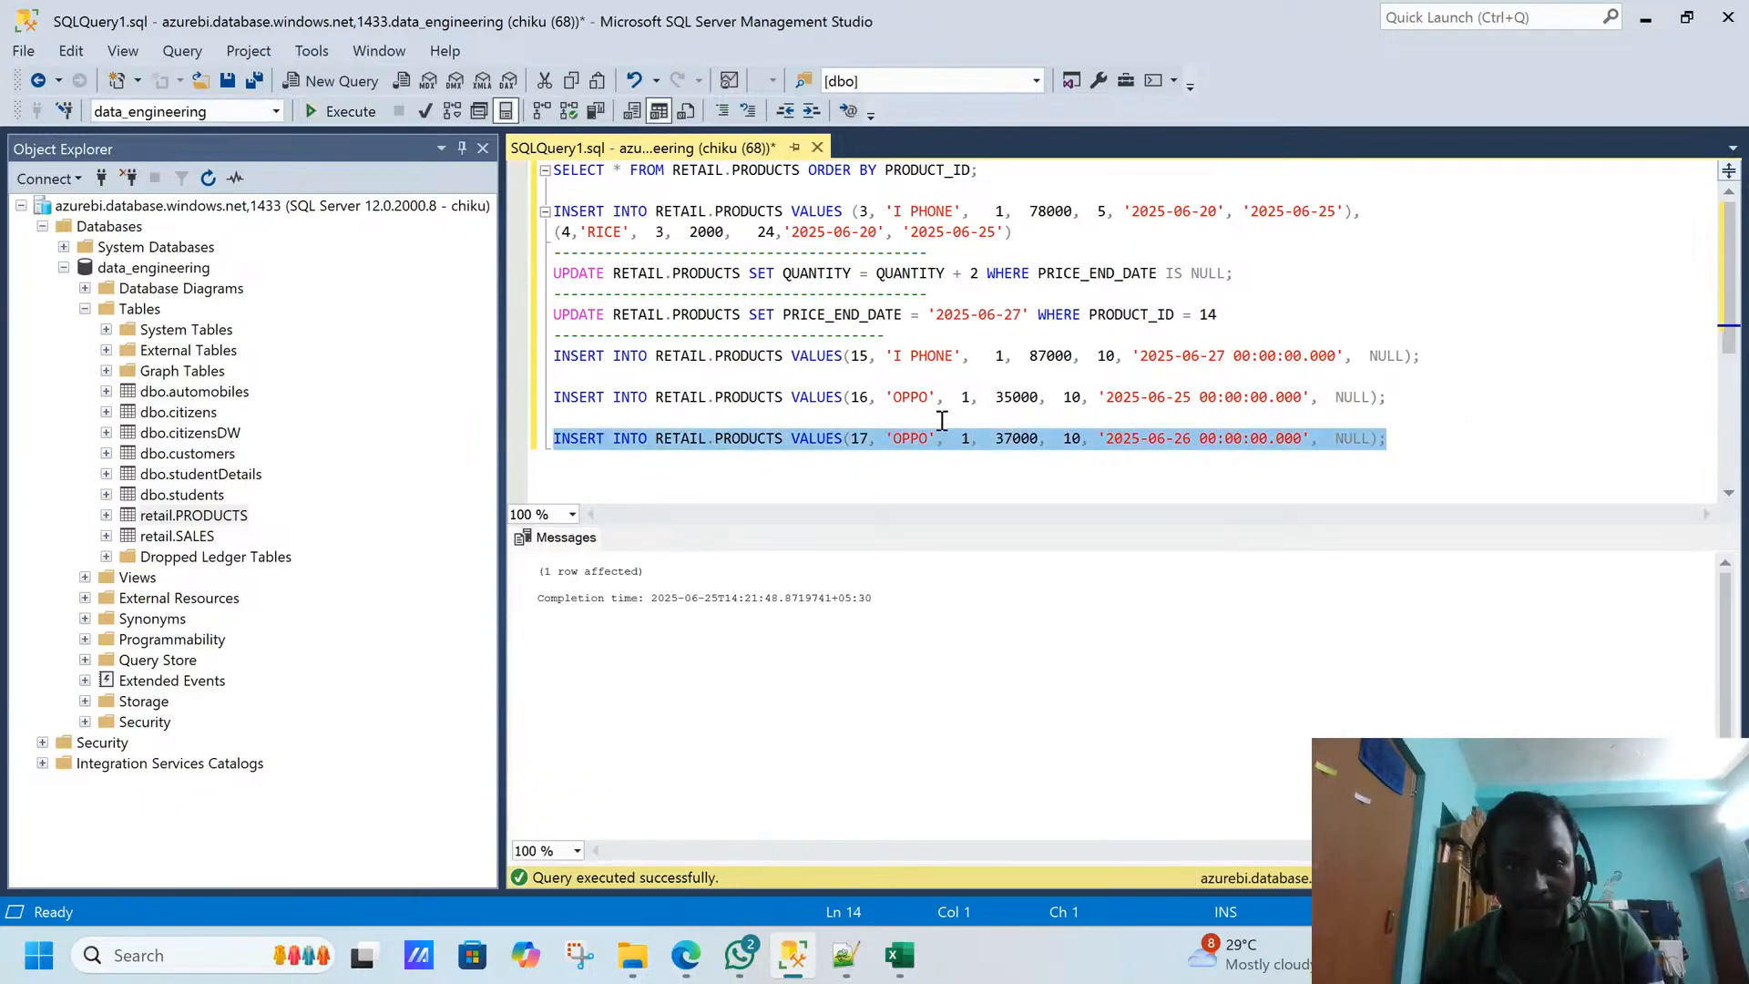
- Change the price end date UPDATE to '2025-06-26' for PRODUCT_ID 16 and execute only that statement
{"action": "left_click", "coordinate": [1246, 313]}
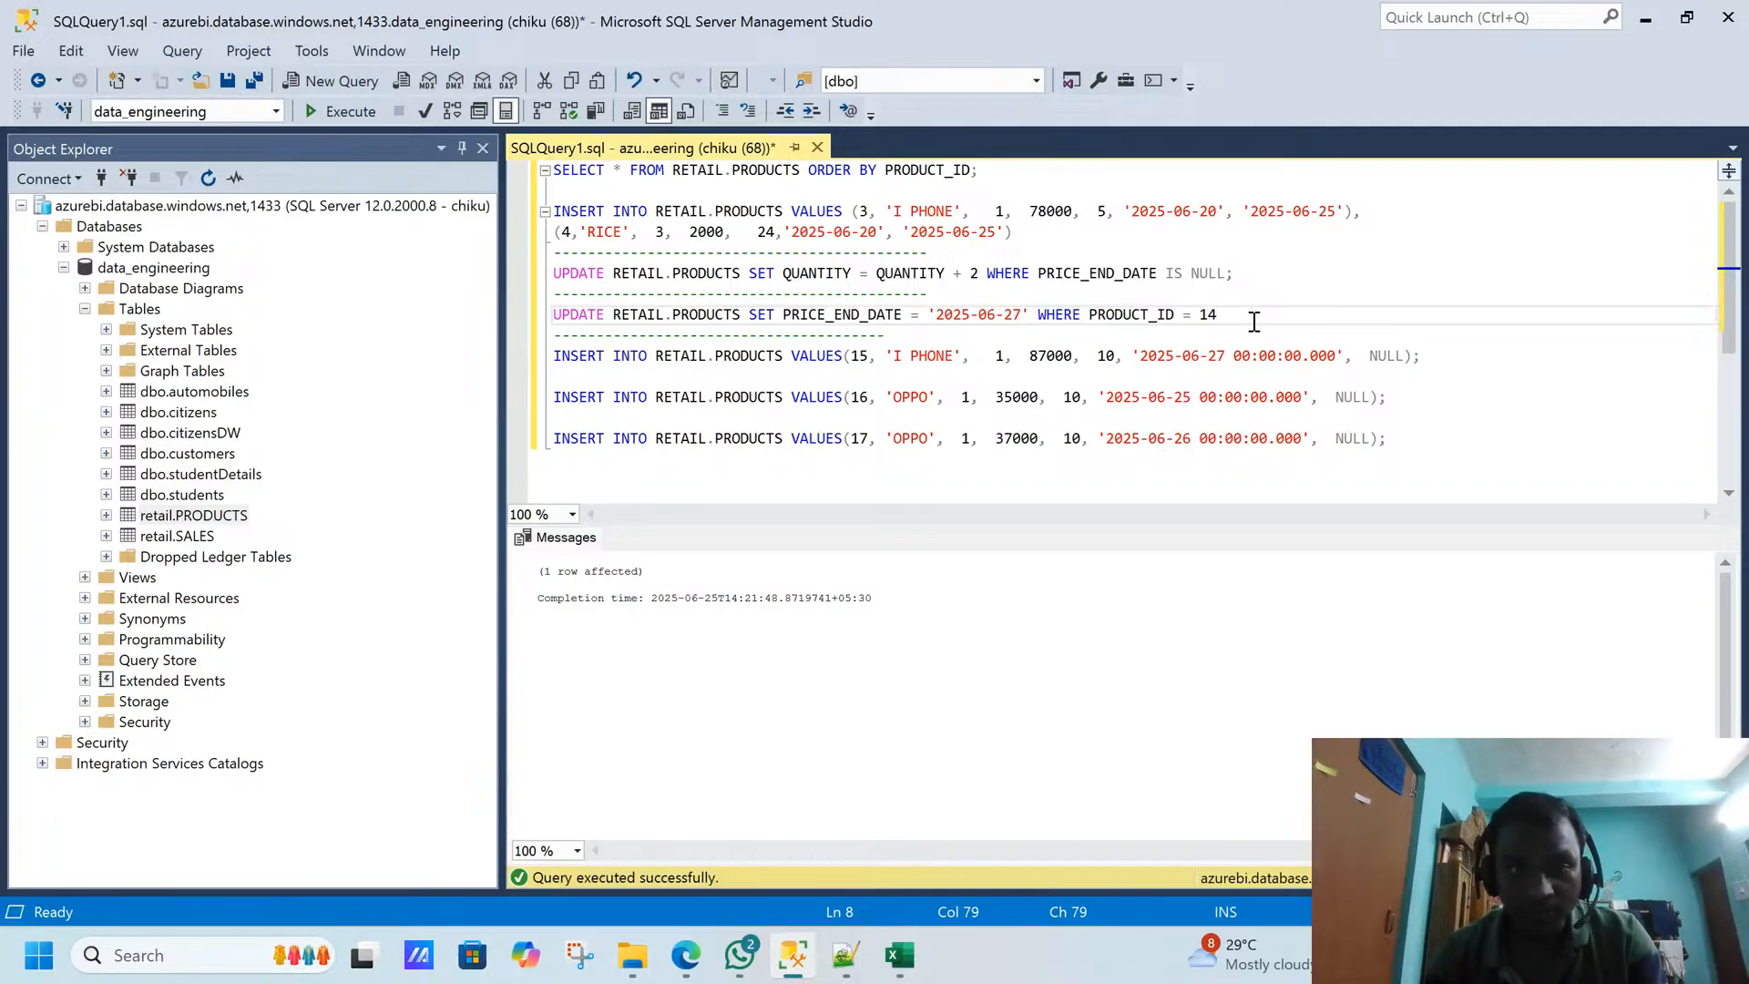
{"action": "key", "text": "BackSpace"}
{"action": "type", "text": "6"}
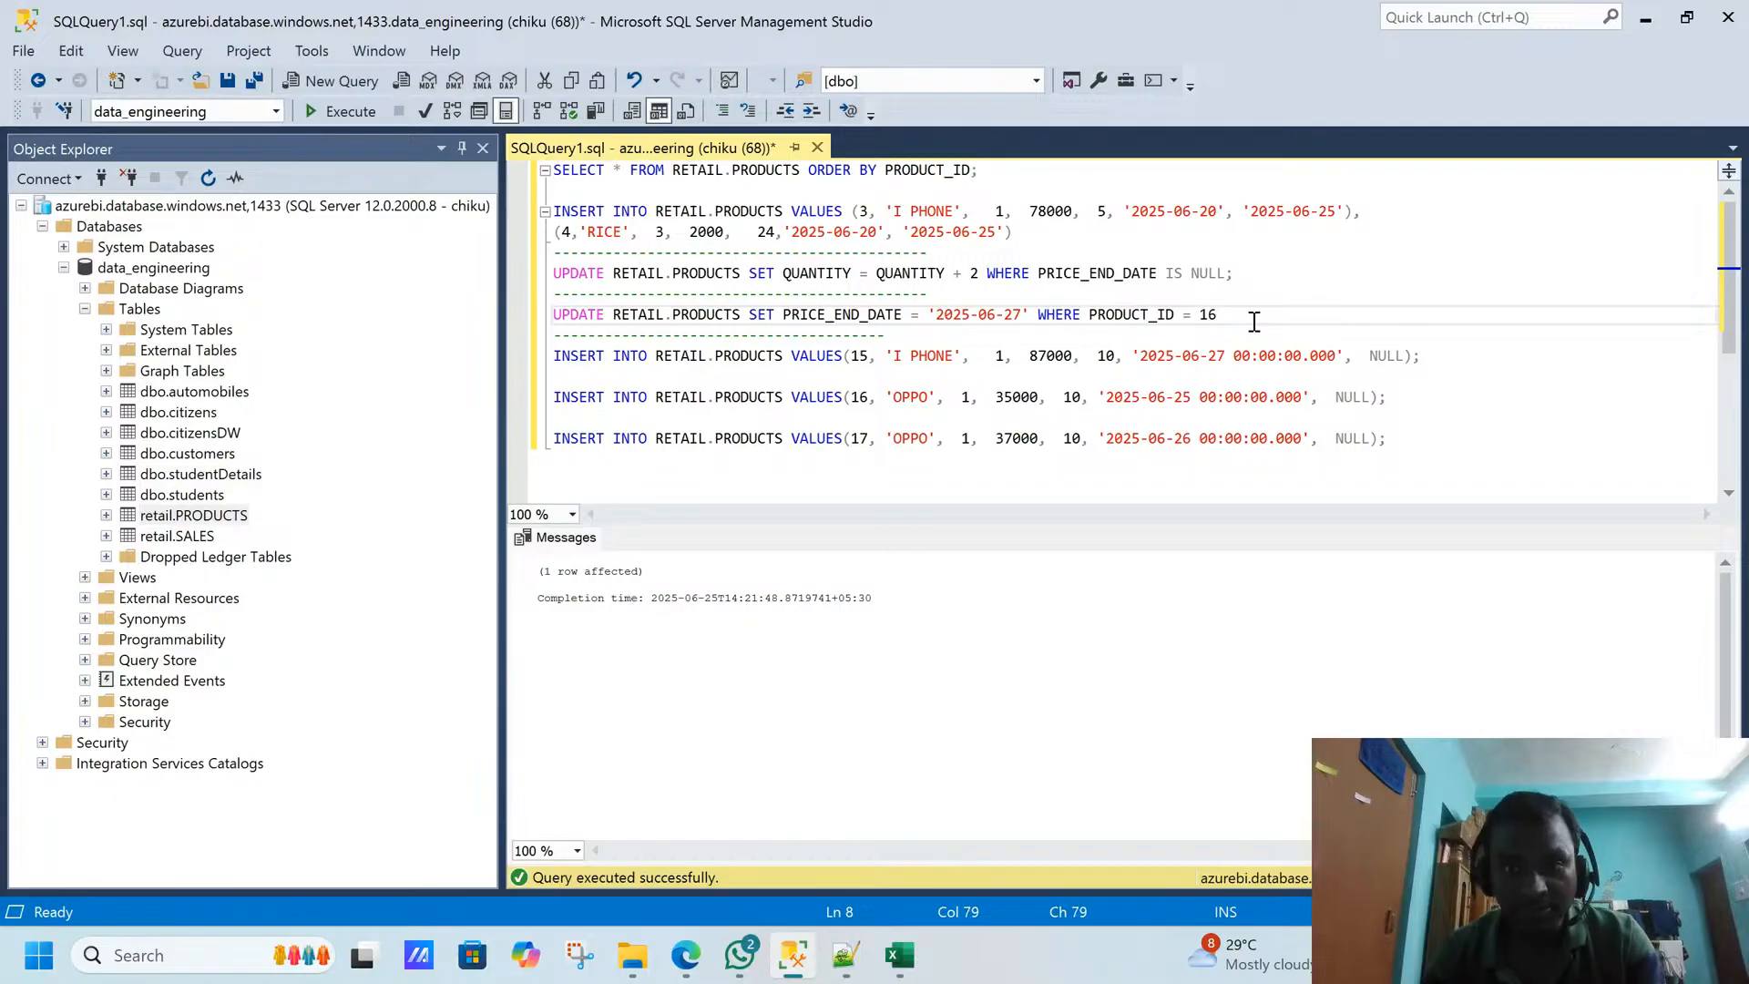
{"action": "left_click", "coordinate": [999, 314]}
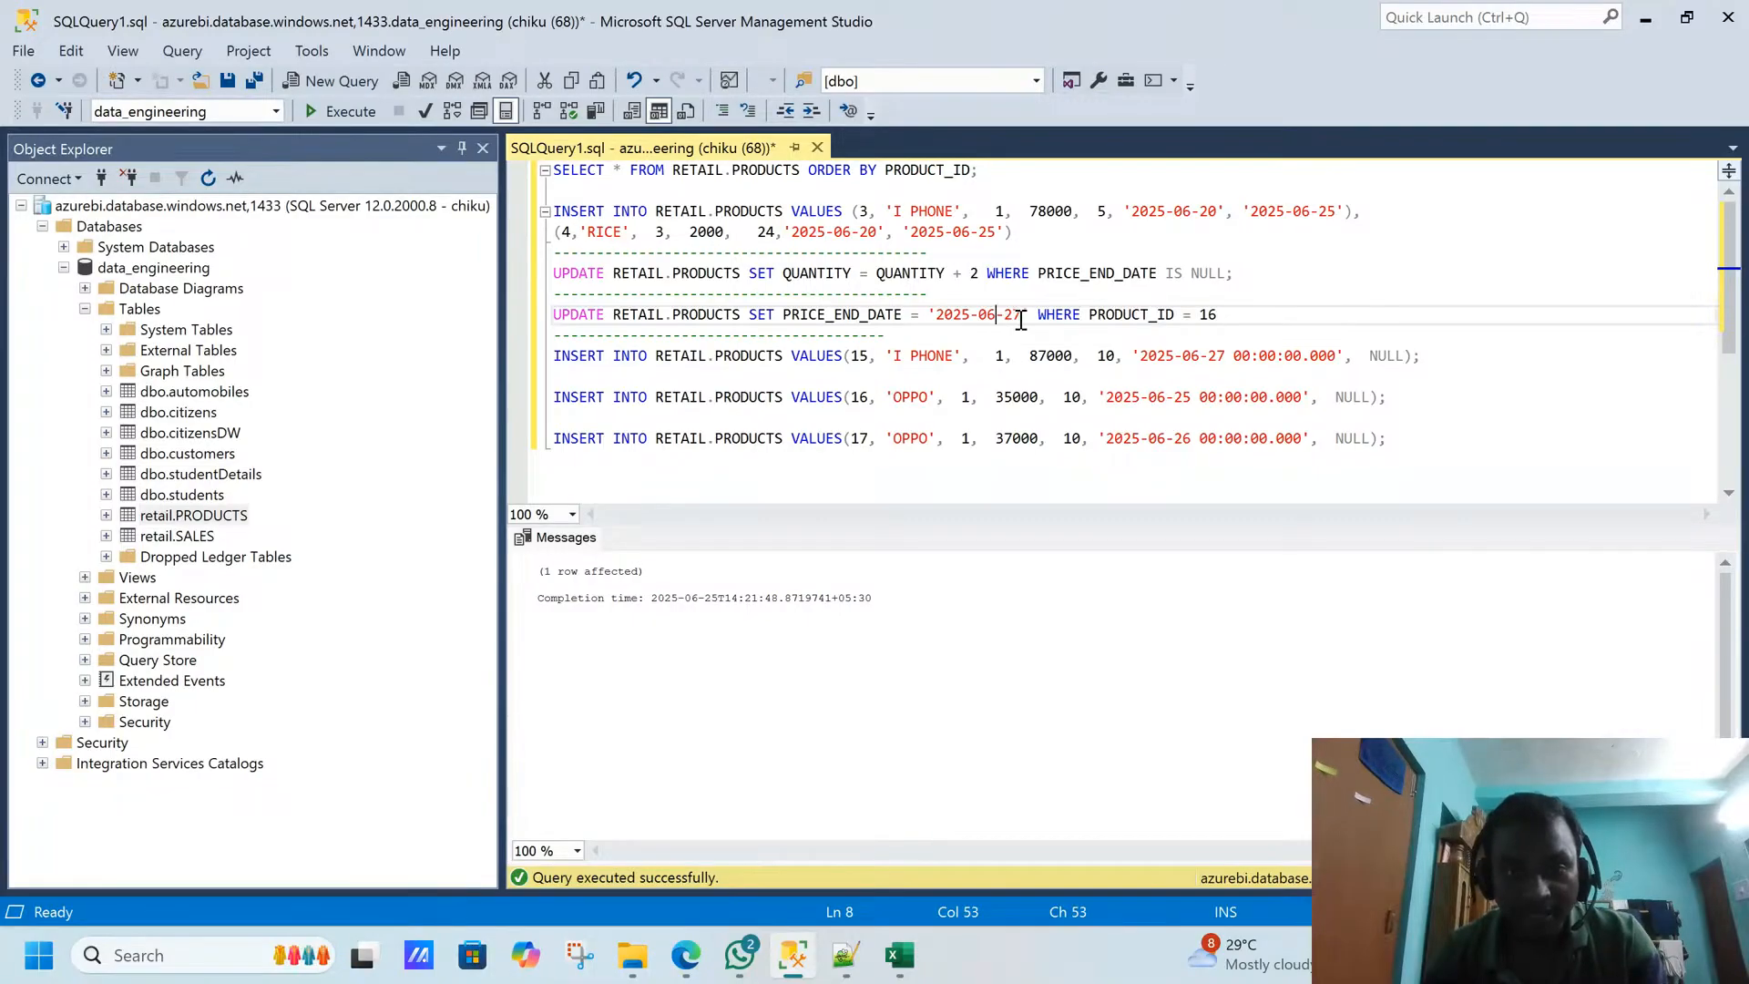
{"action": "left_click_drag", "start_coordinate": [1022, 315], "coordinate": [1014, 315]}
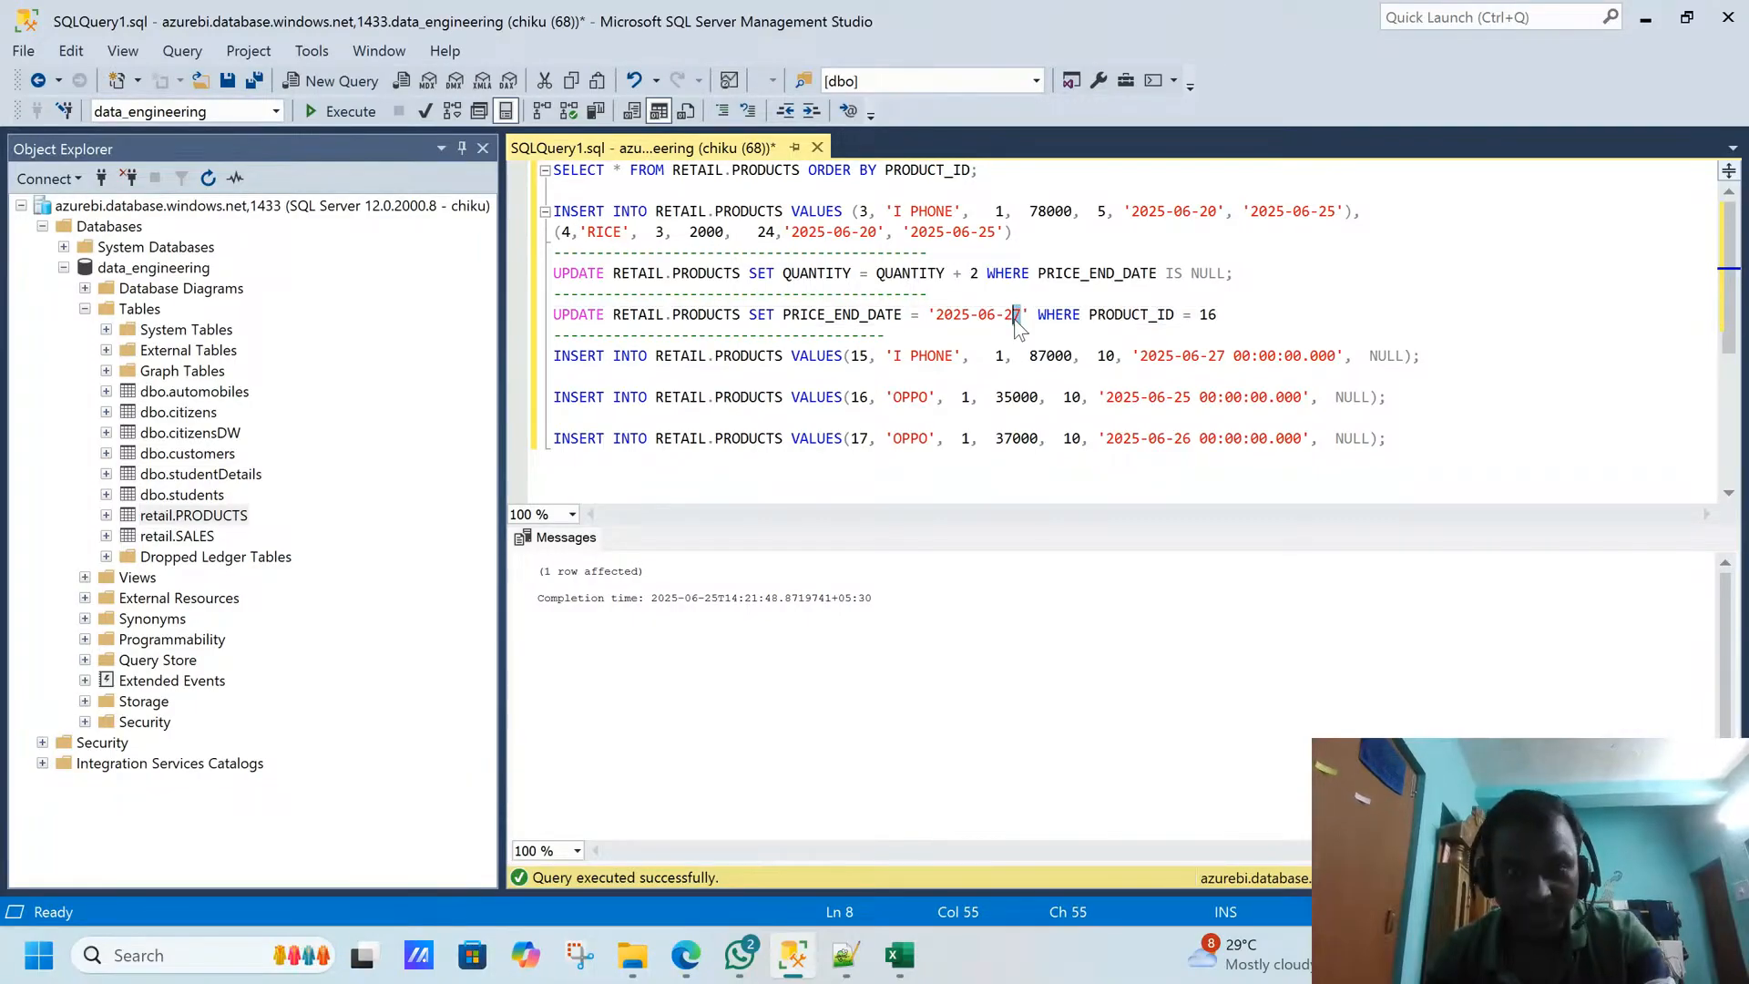
{"action": "type", "text": "5"}
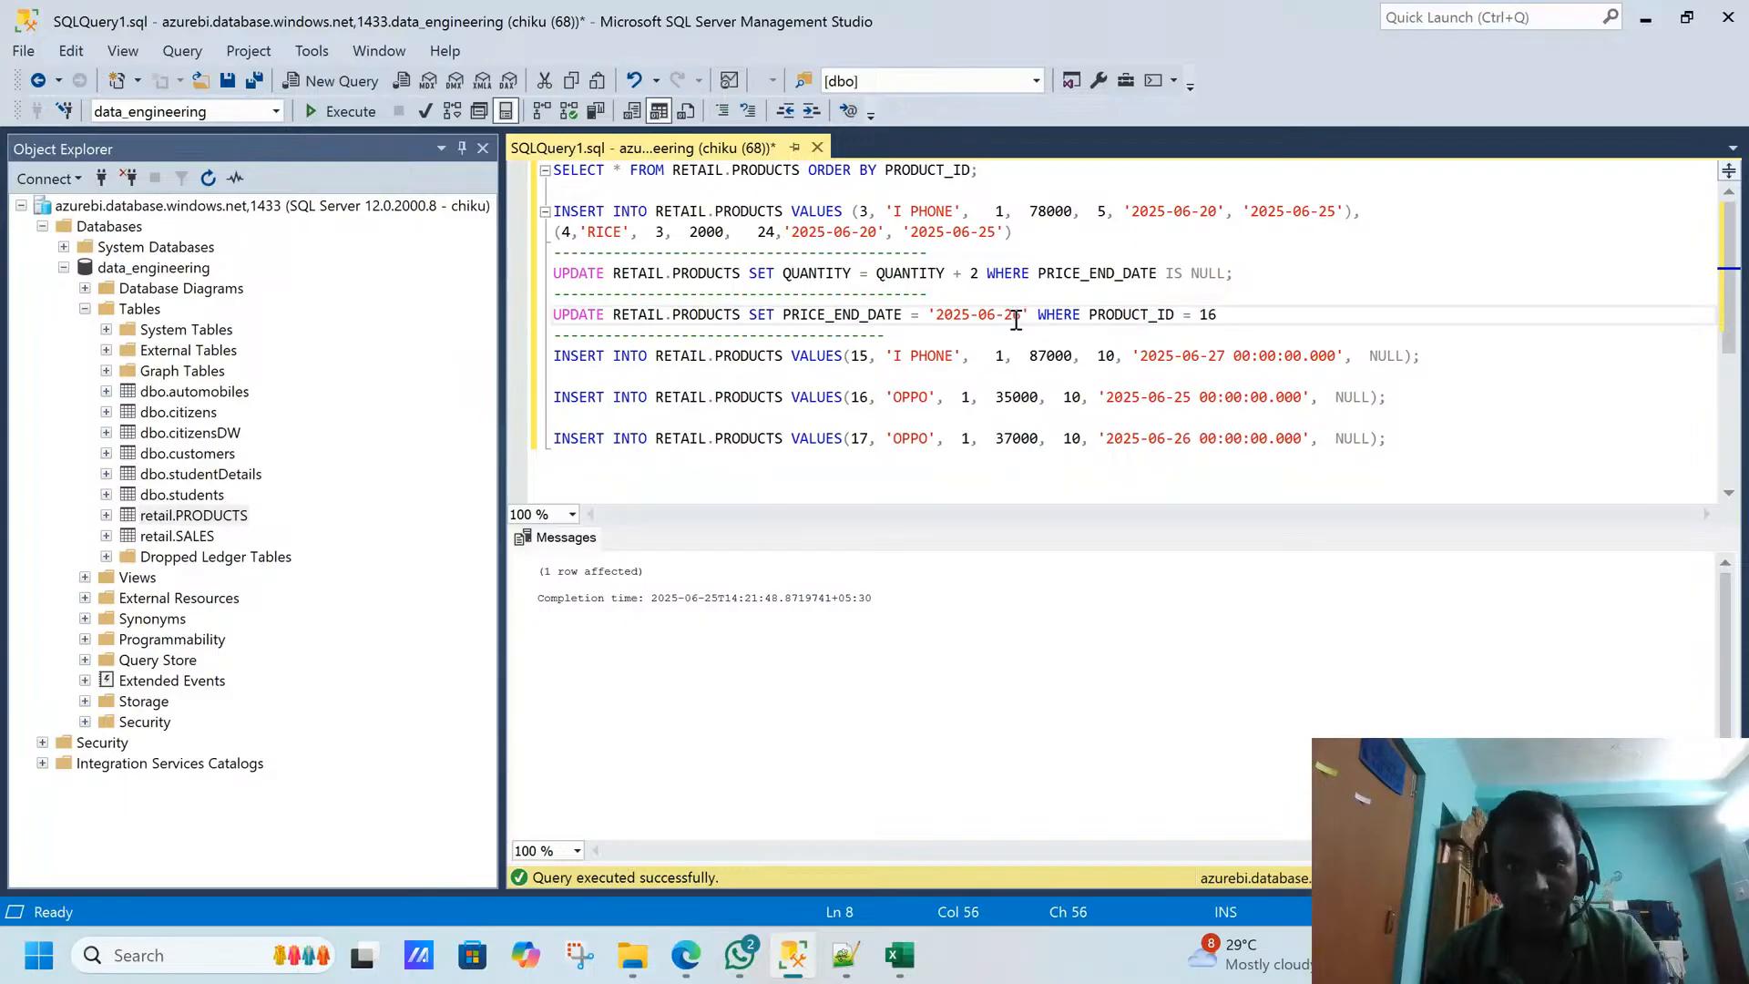
{"action": "key", "text": "End"}
{"action": "key", "text": "shift+Home"}
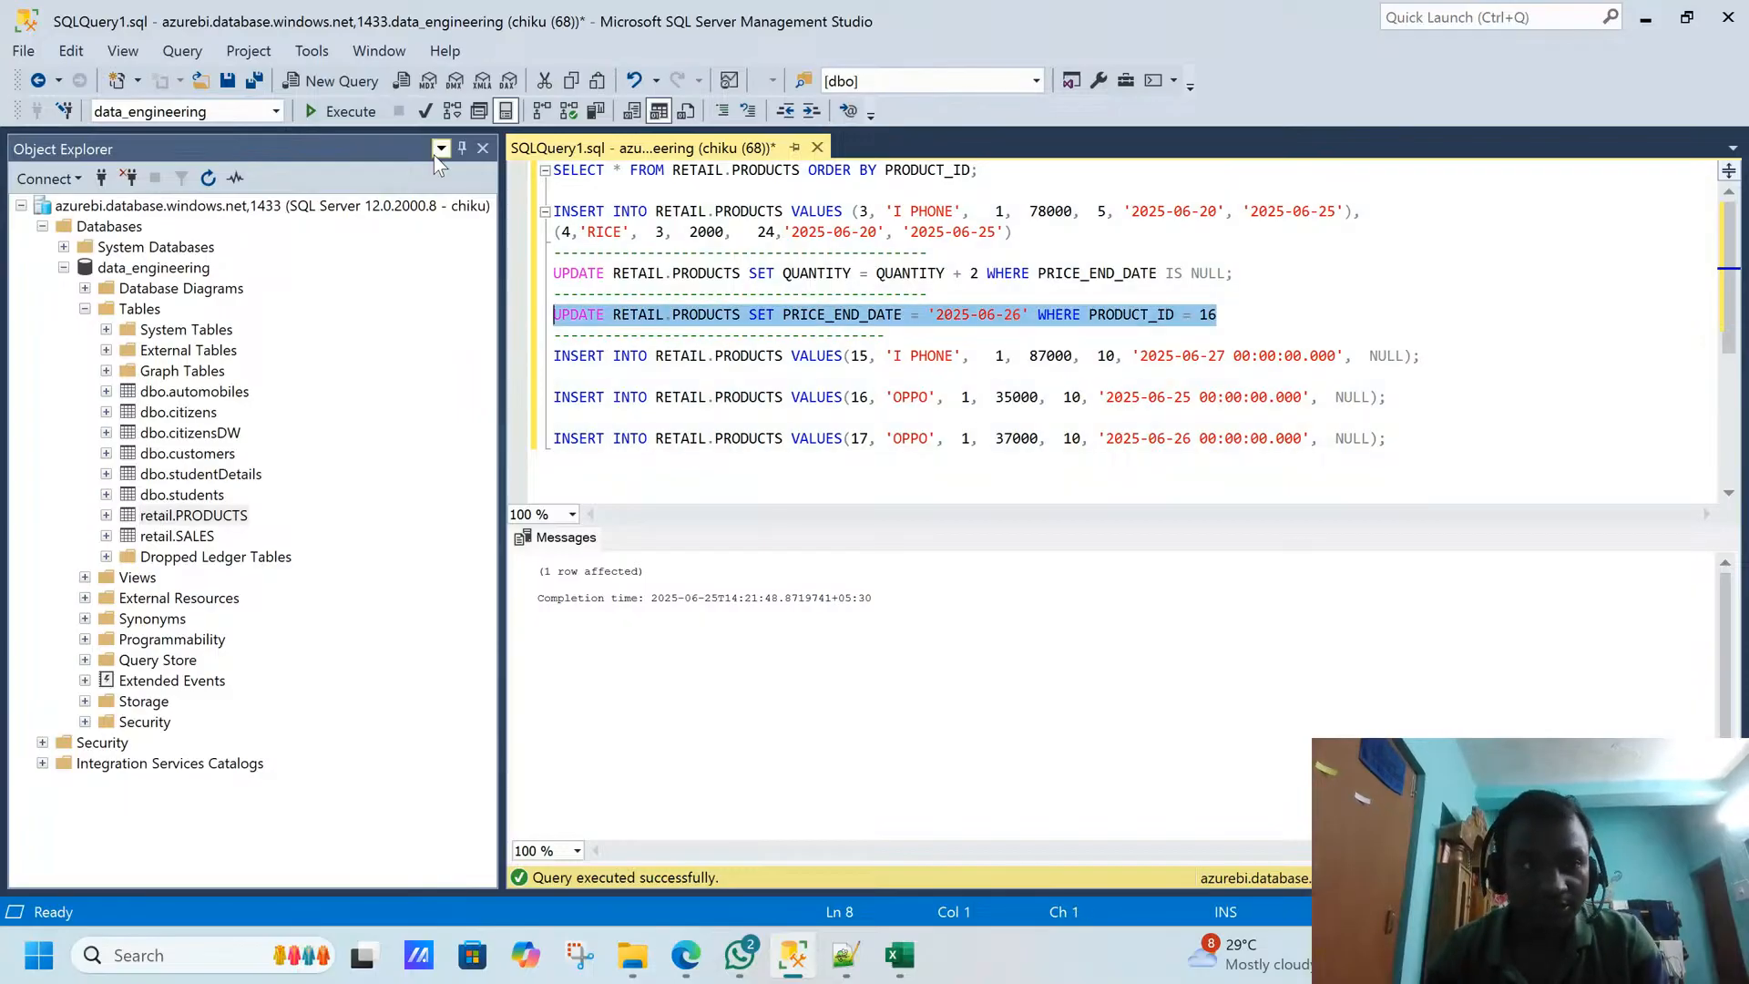
{"action": "left_click", "coordinate": [353, 119]}
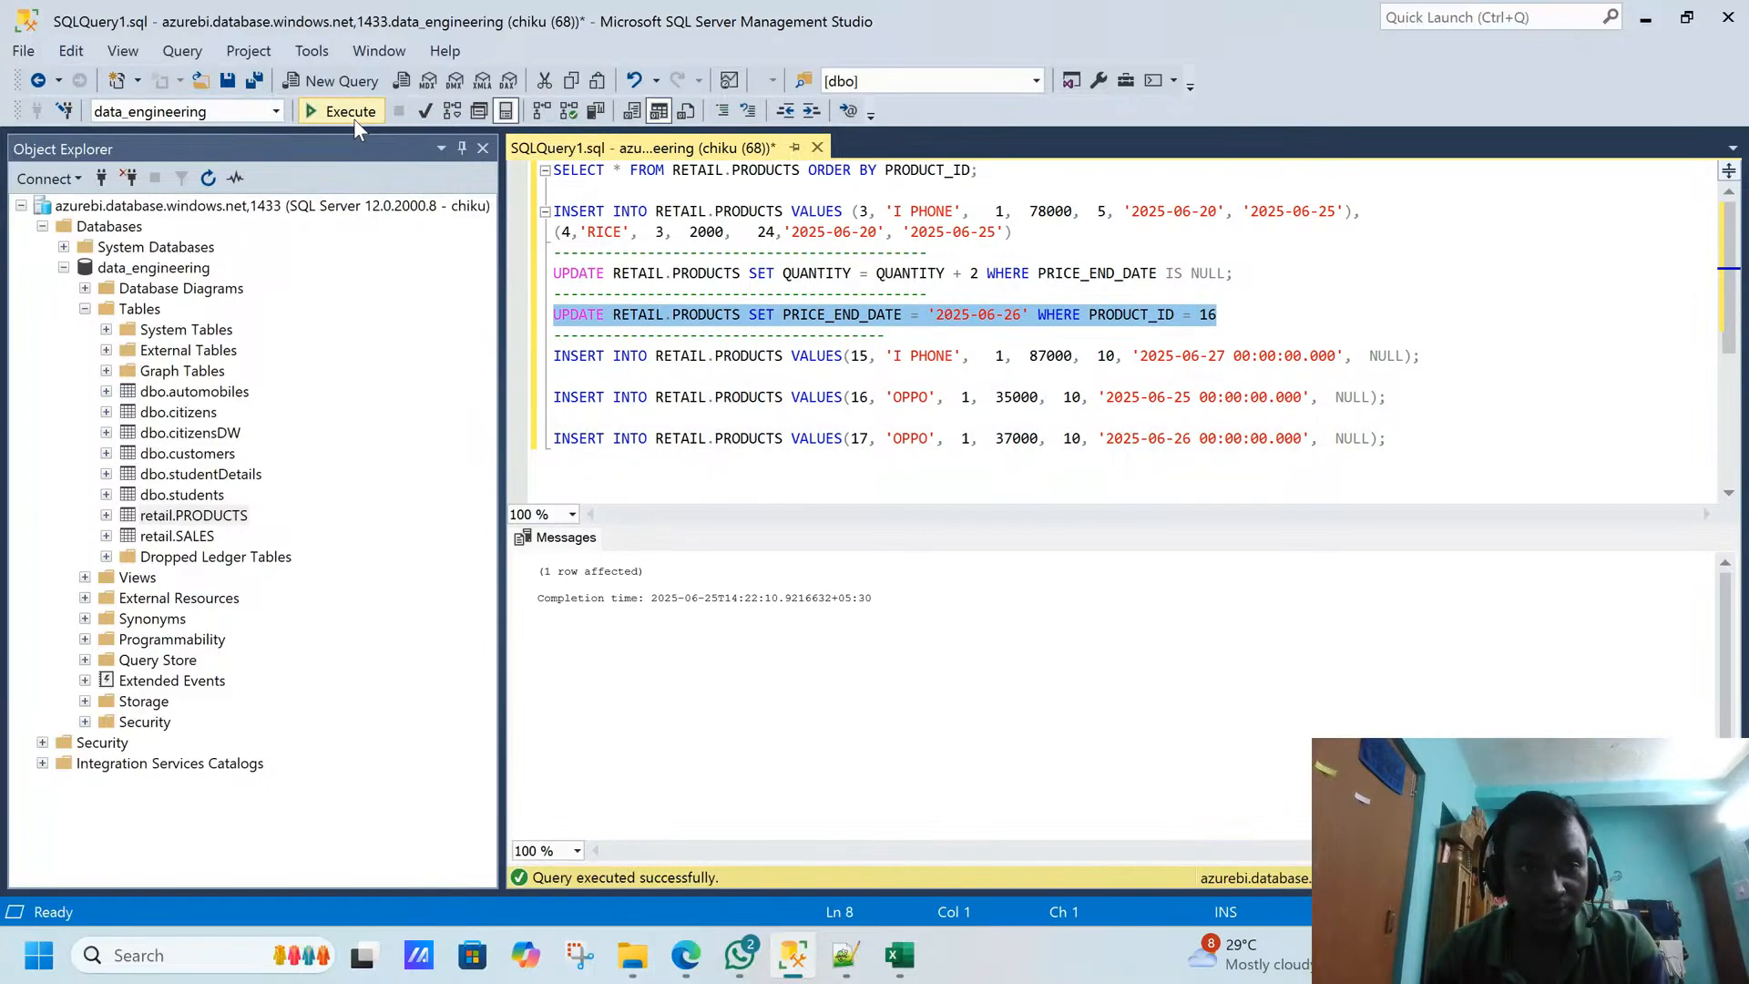
- Rerun only the SELECT on RETAIL.PRODUCTS to review both OPPO rows
{"action": "left_click_drag", "start_coordinate": [981, 171], "coordinate": [553, 171]}
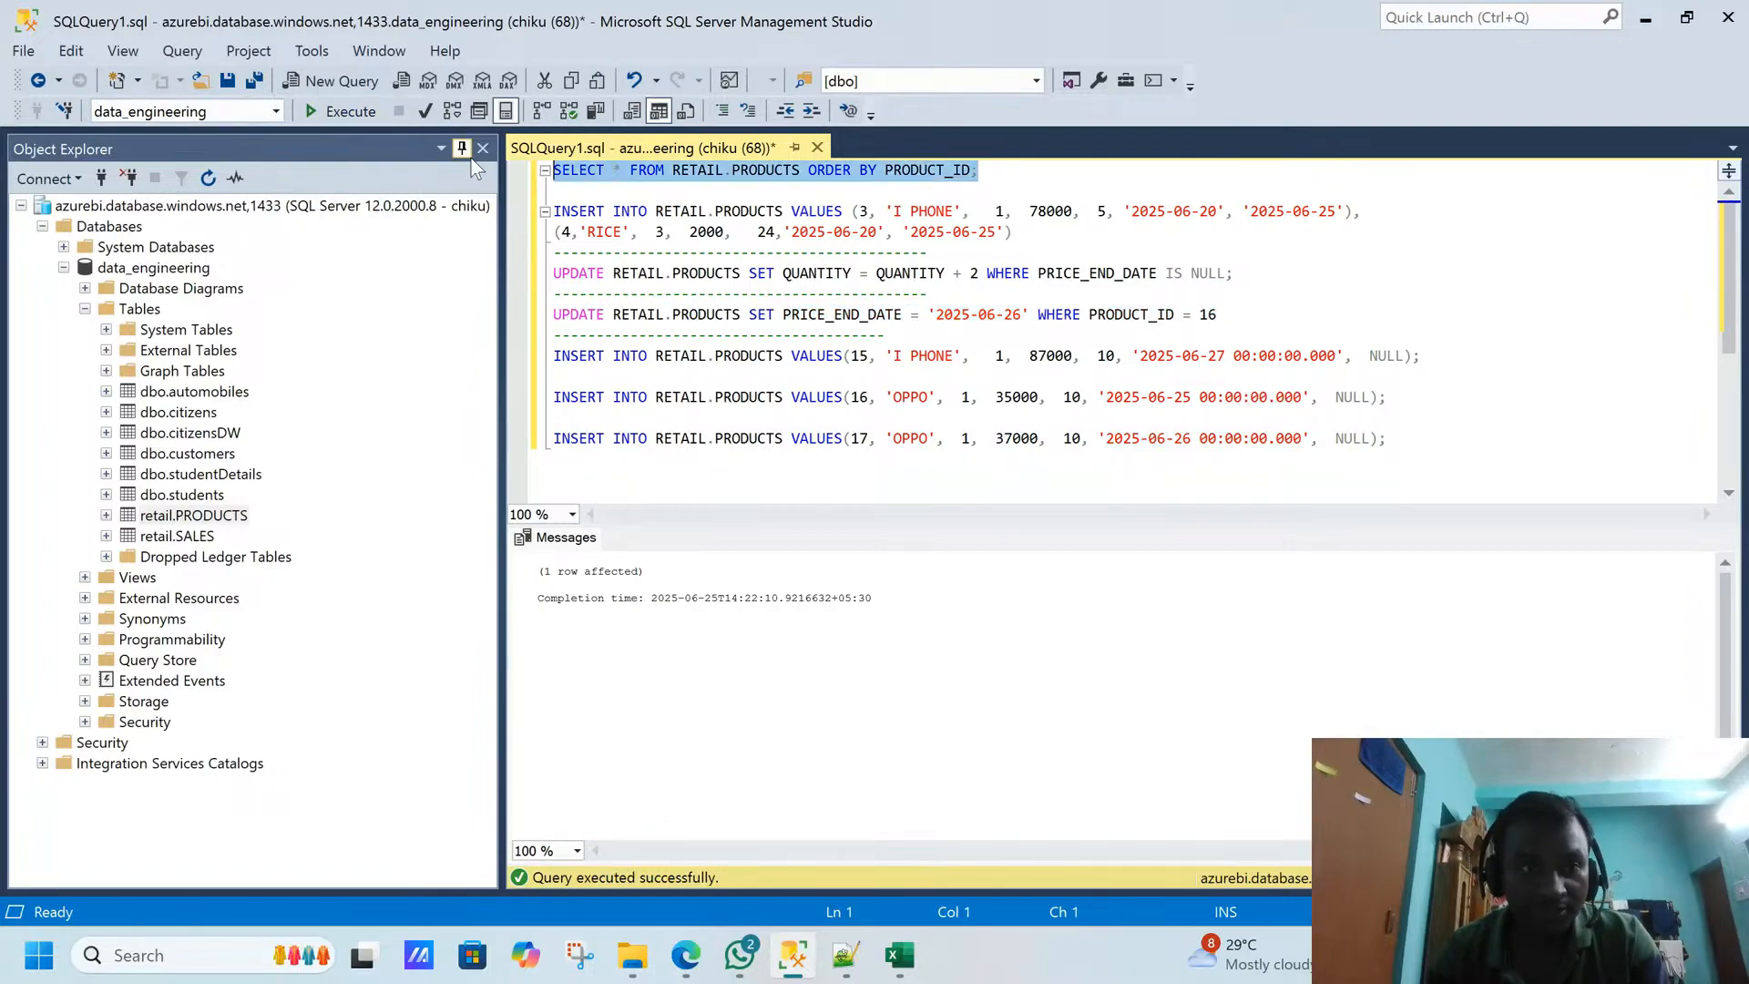
{"action": "left_click", "coordinate": [361, 119]}
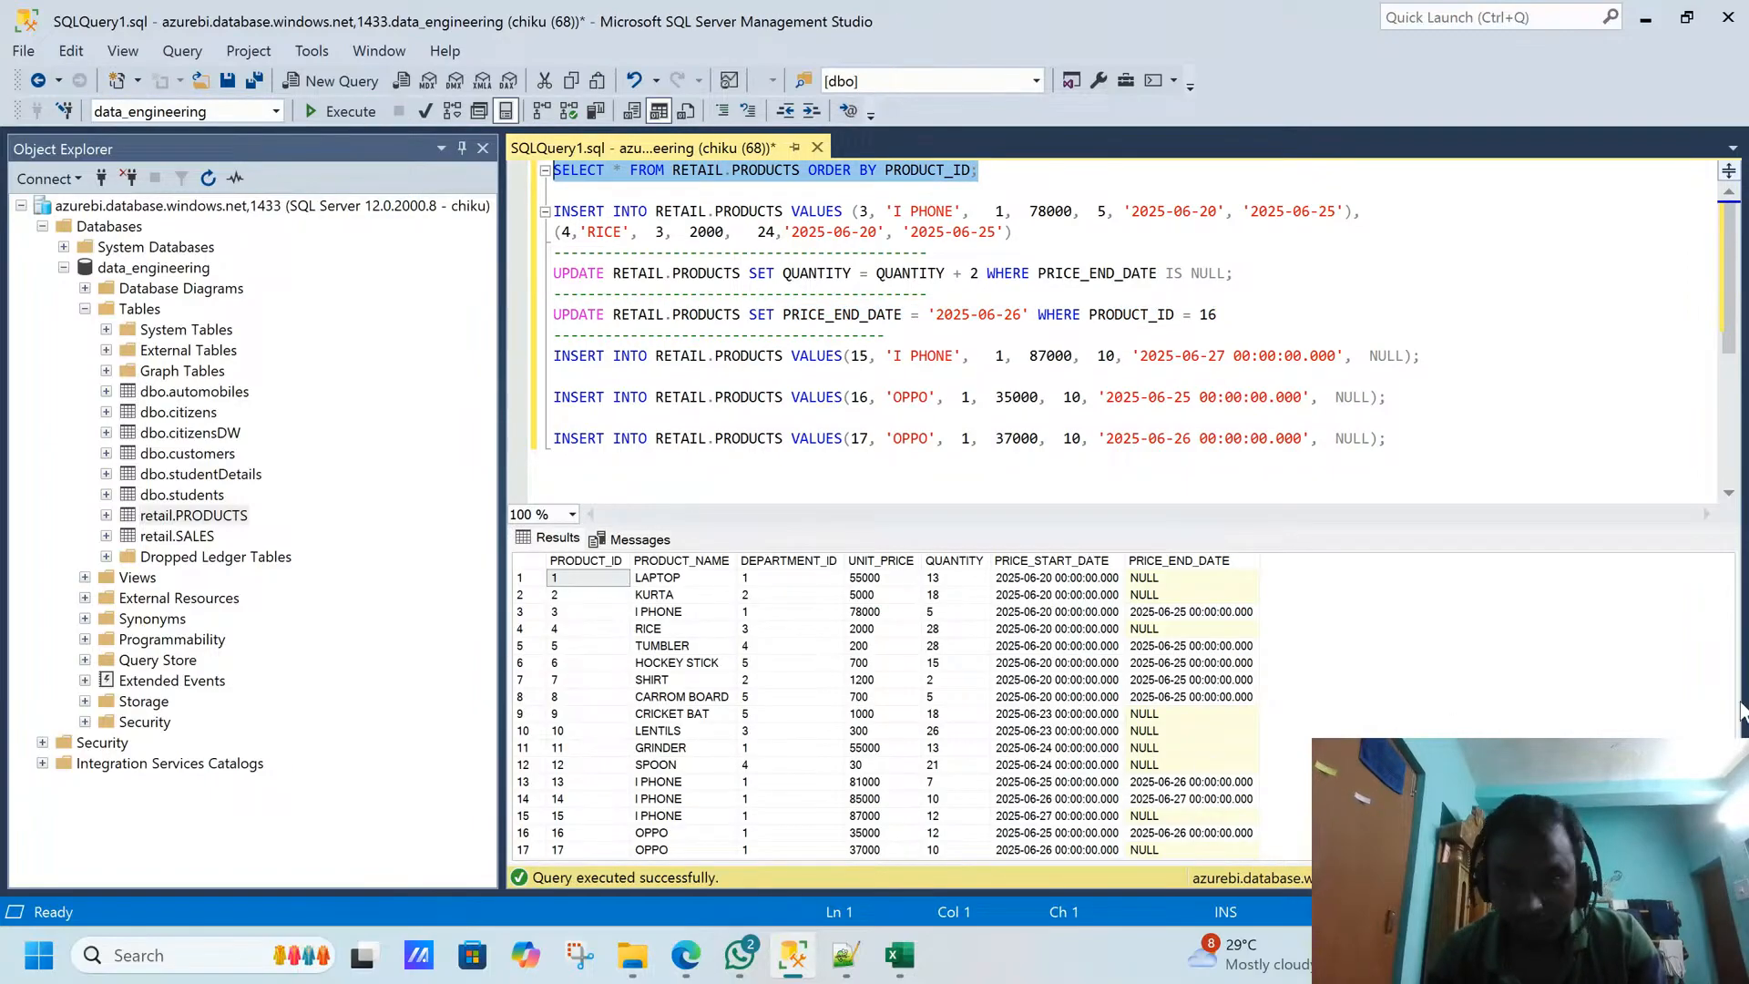
- Examine the OPPO rows for product IDs 16 and 17 in the query results, comparing price, quantity, and price start and end dates
{"action": "left_click", "coordinate": [1718, 609]}
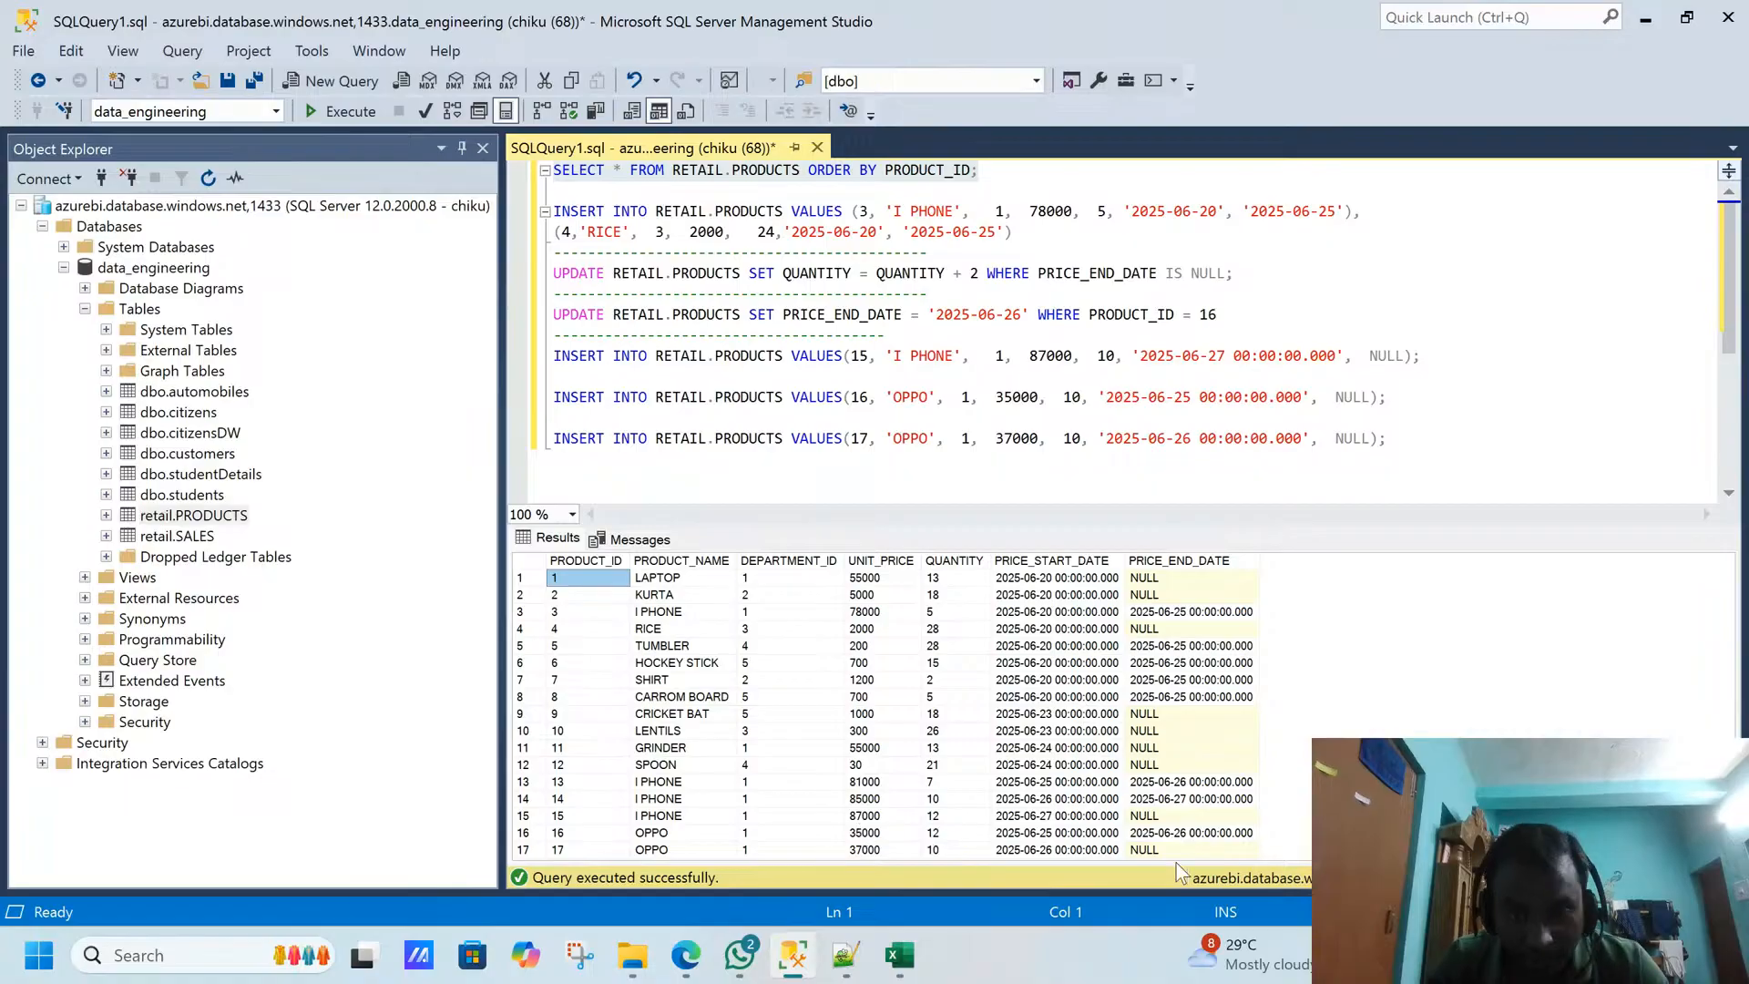
{"action": "left_click", "coordinate": [1194, 833]}
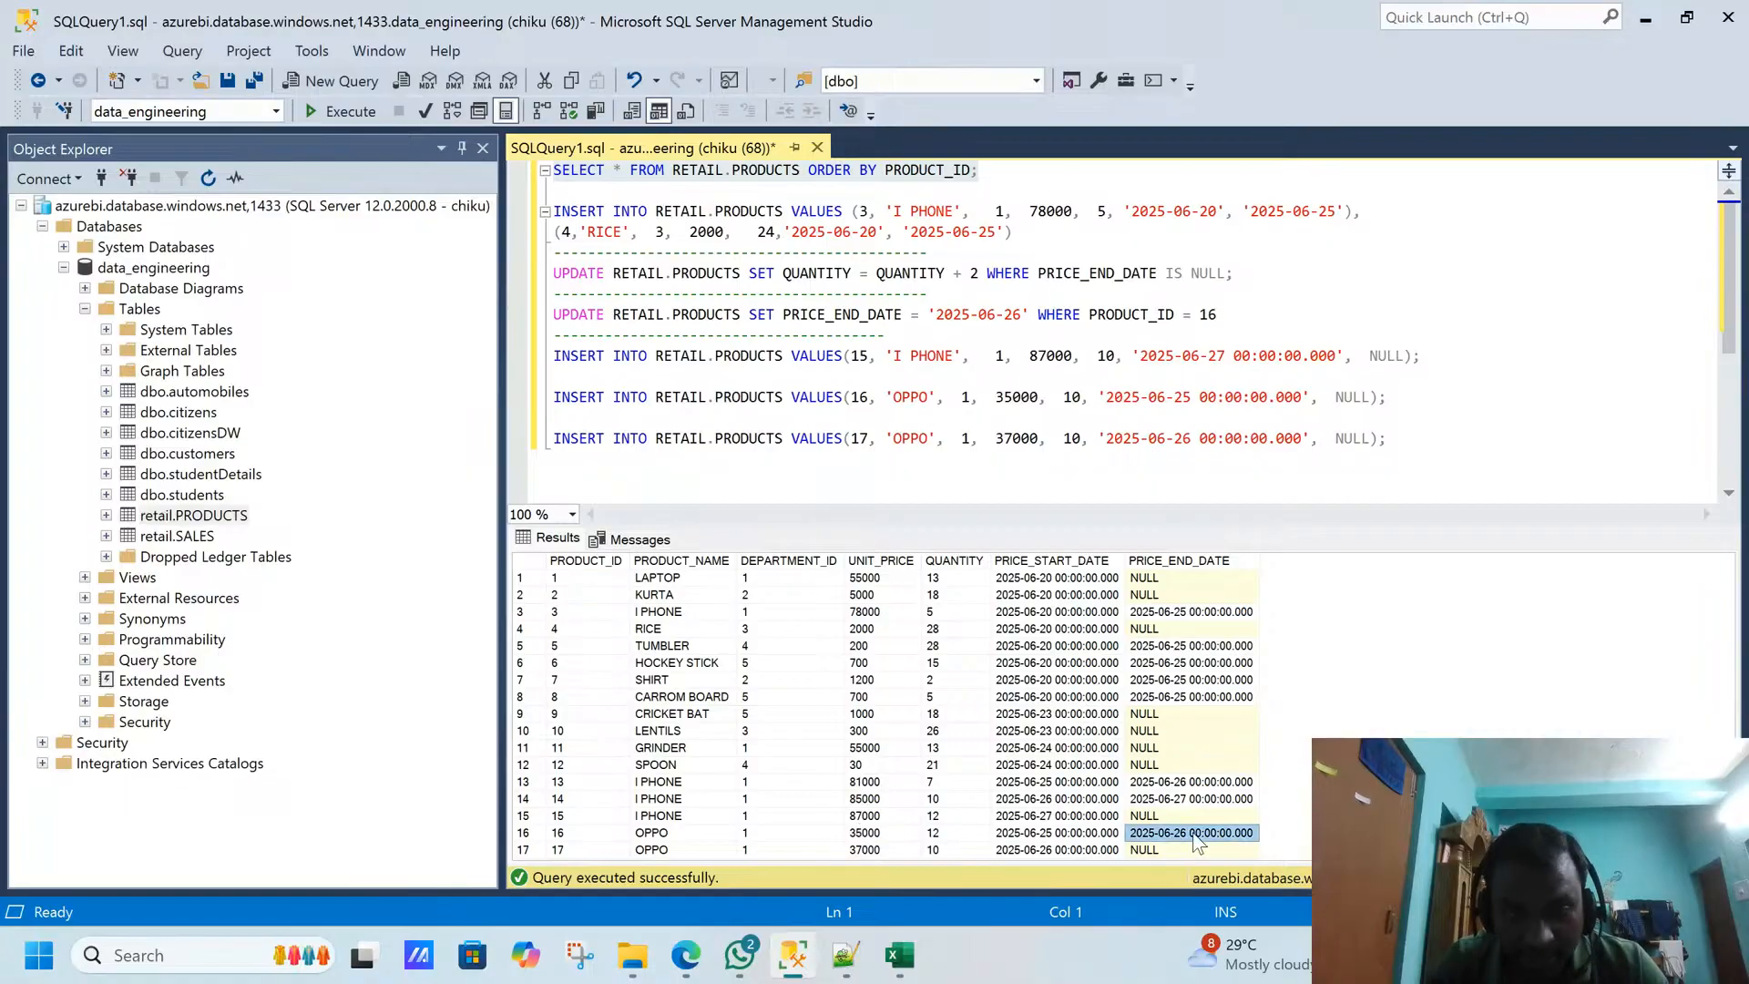
{"action": "left_click", "coordinate": [702, 833]}
{"action": "left_click", "coordinate": [947, 830]}
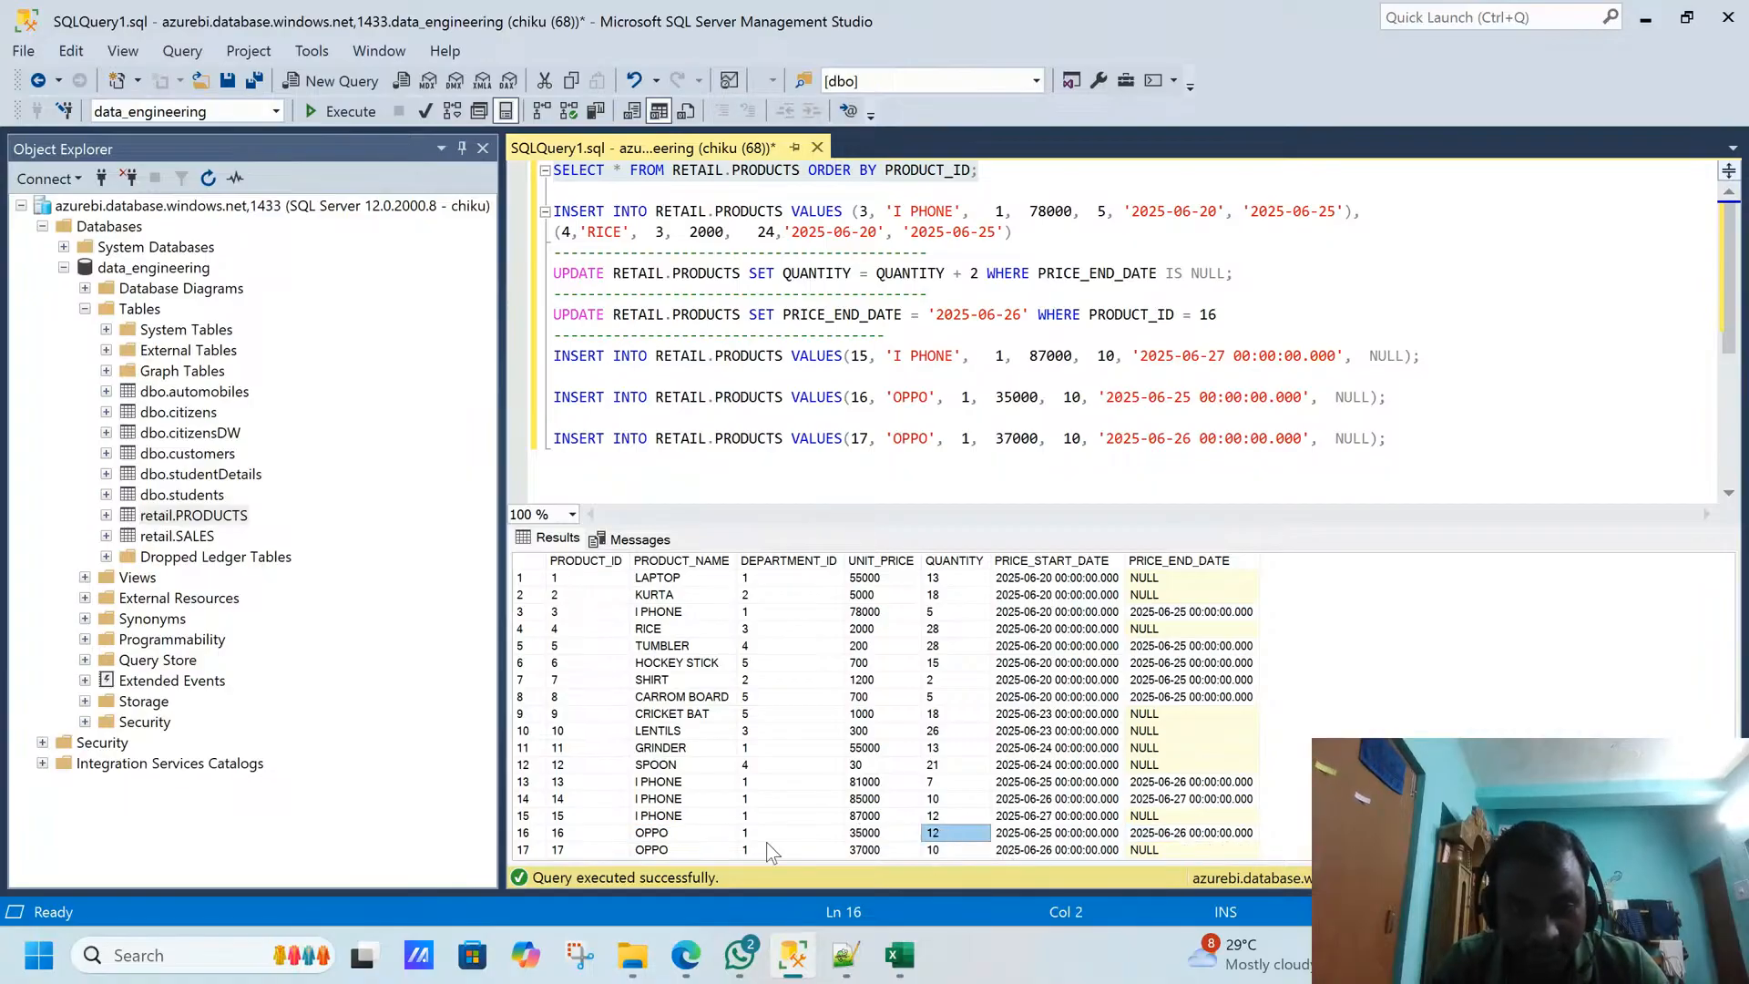
{"action": "left_click", "coordinate": [690, 832]}
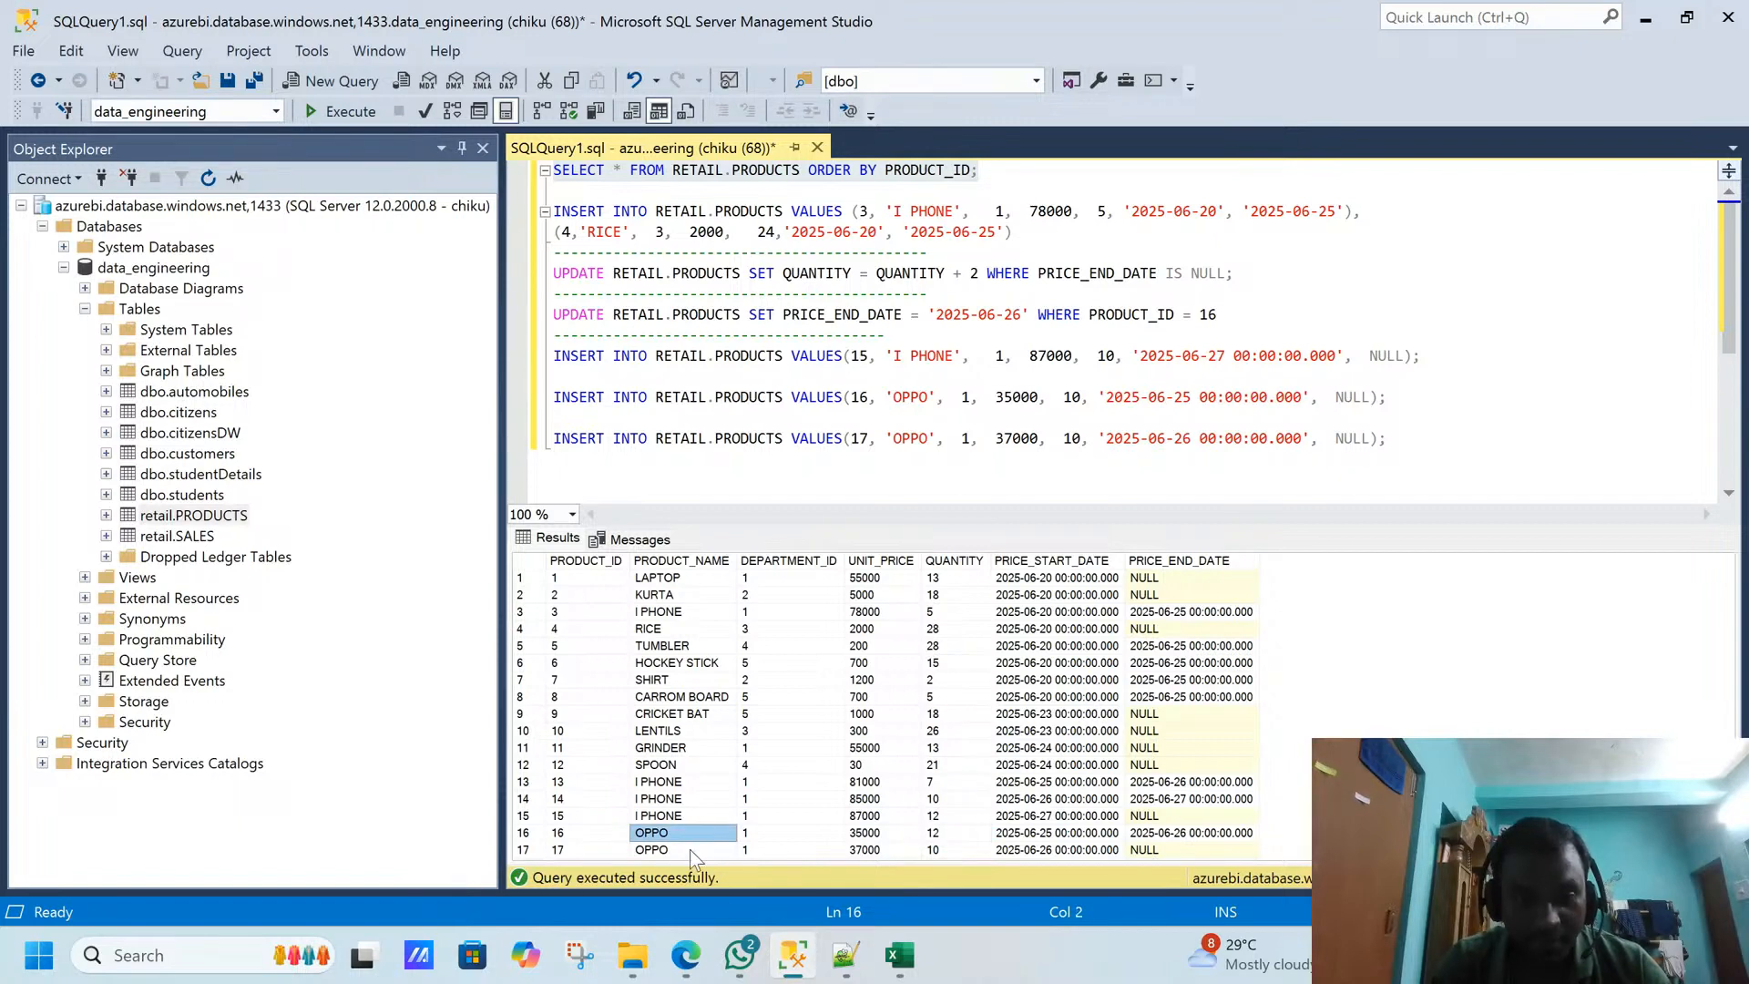
{"action": "left_click", "coordinate": [691, 849]}
{"action": "left_click", "coordinate": [941, 850]}
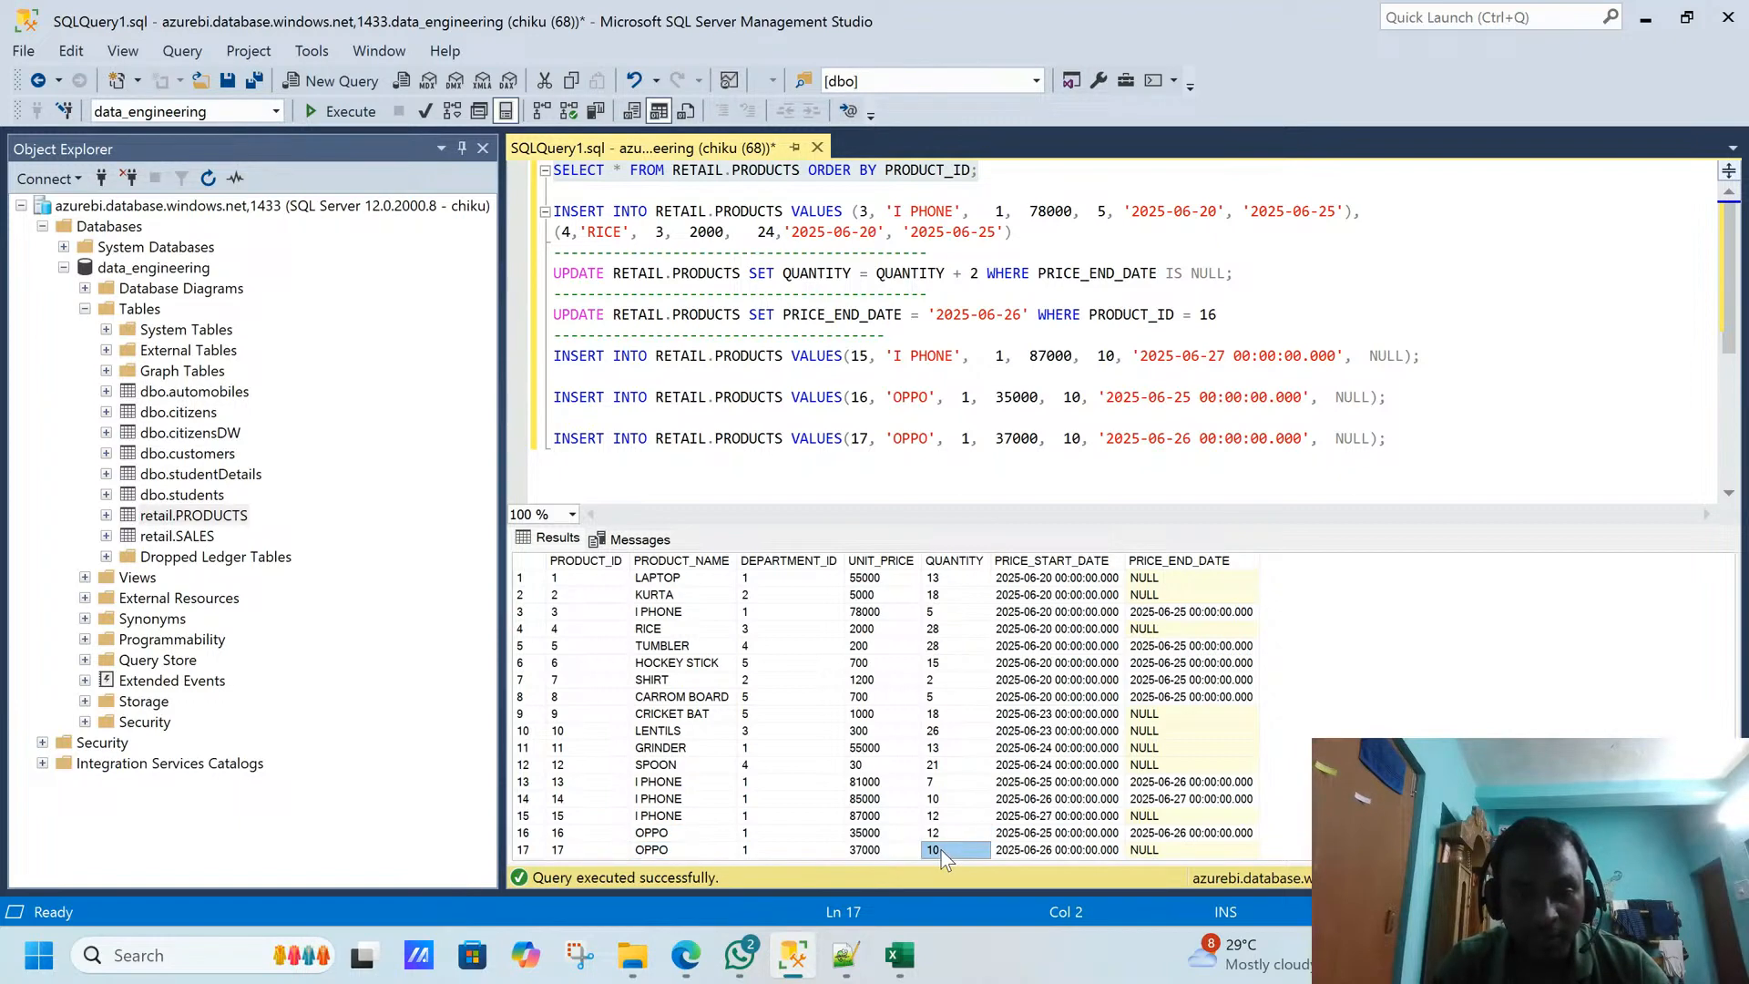
{"action": "left_click", "coordinate": [870, 851]}
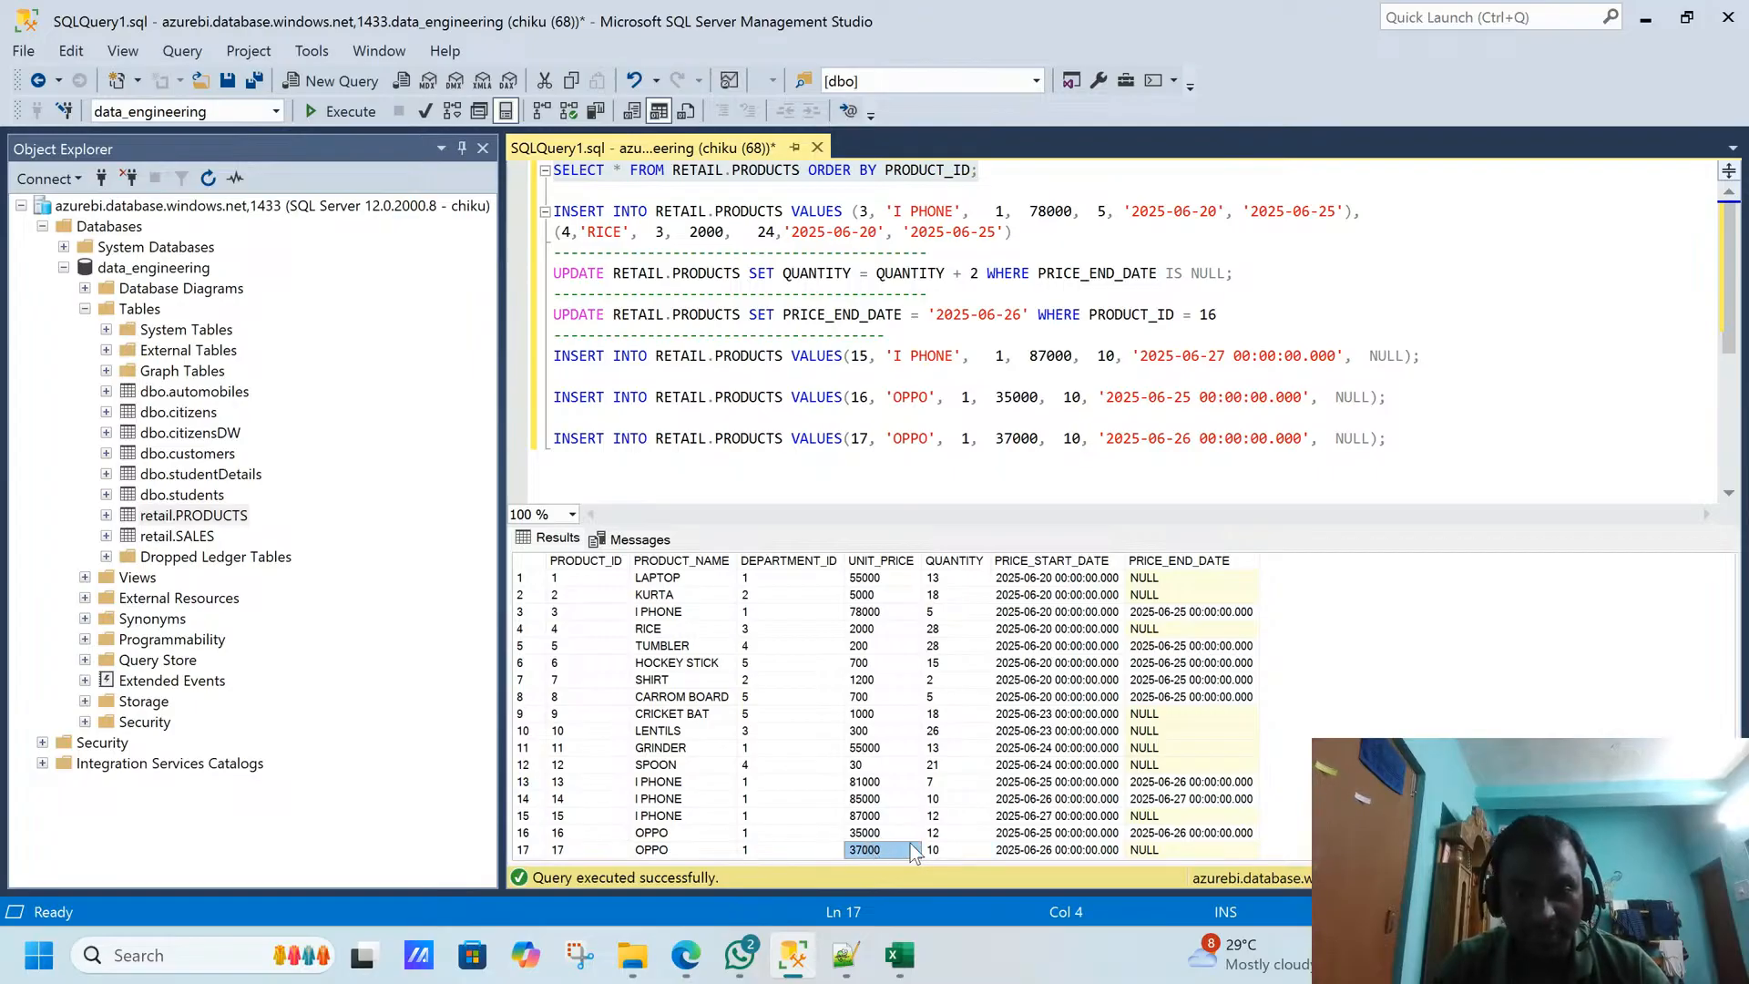
{"action": "left_click", "coordinate": [1075, 851]}
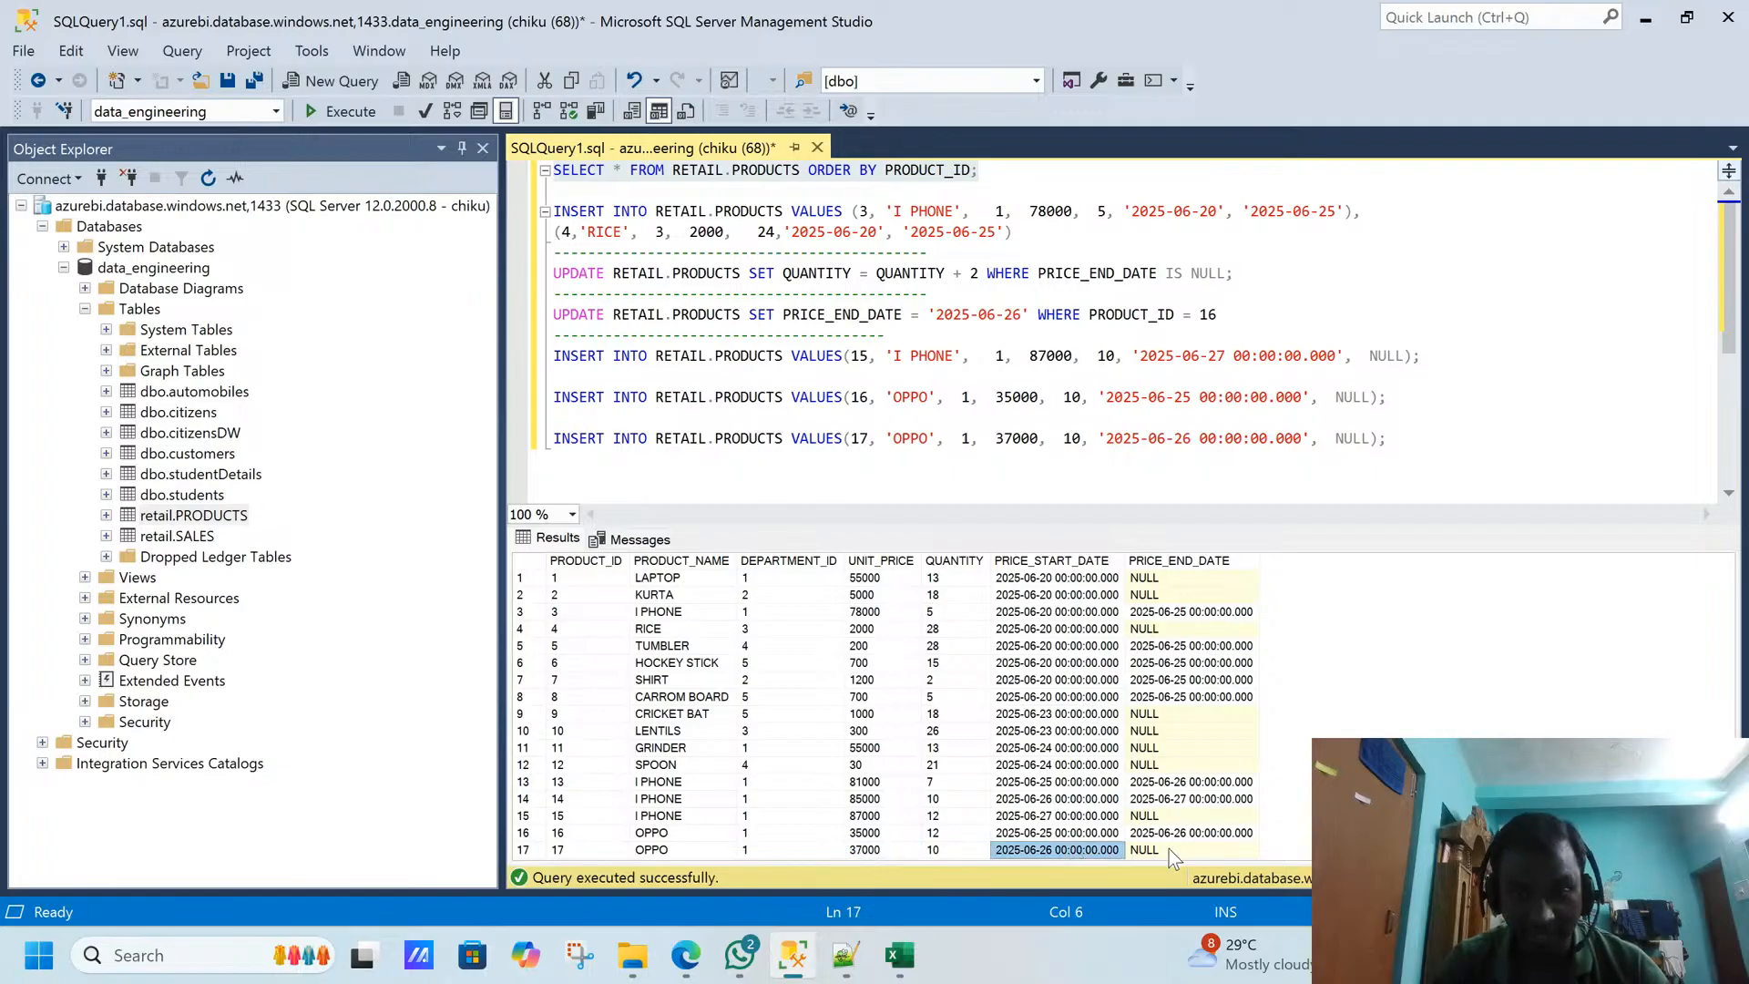
{"action": "mouse_move", "coordinate": [1167, 849]}
{"action": "left_mouse_down"}
{"action": "mouse_move", "coordinate": [727, 849]}
{"action": "mouse_move", "coordinate": [724, 834]}
{"action": "mouse_move", "coordinate": [1152, 840]}
{"action": "left_mouse_up"}
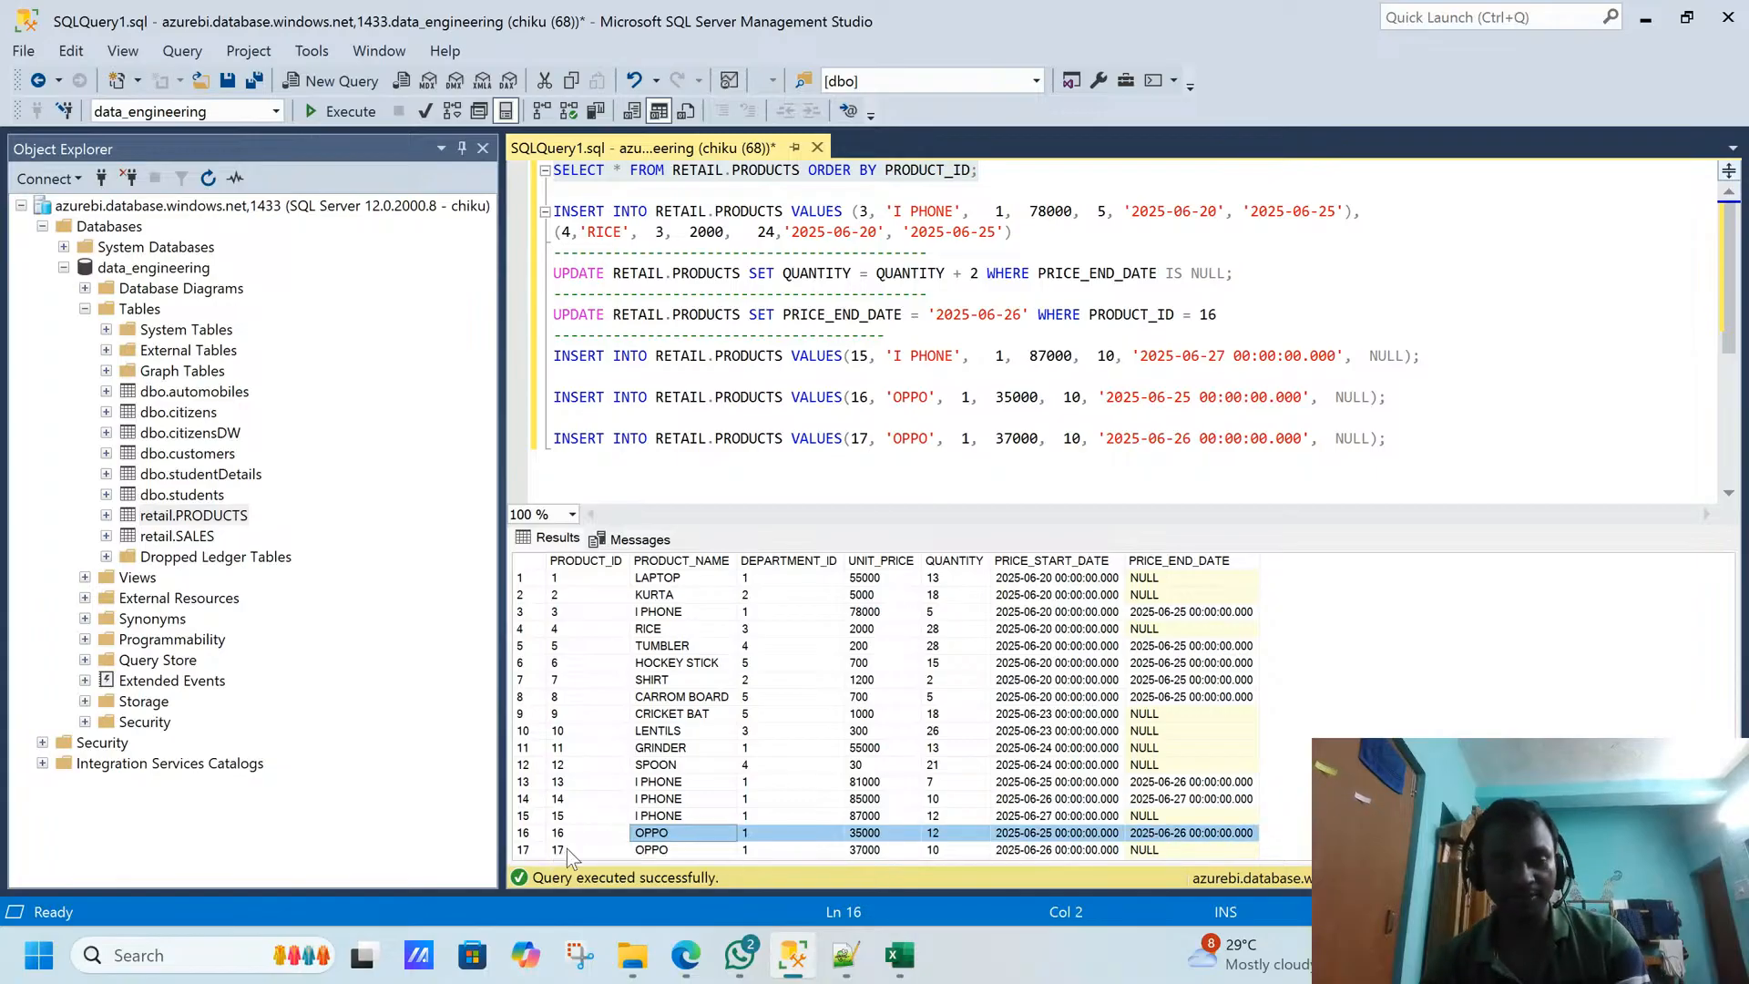
- Compare the OPPO rows in the SQL results with the Snowflake PRODUCTS data preview, switching between Snowflake and SQL Server Management Studio
{"action": "key", "text": "alt+Tab"}
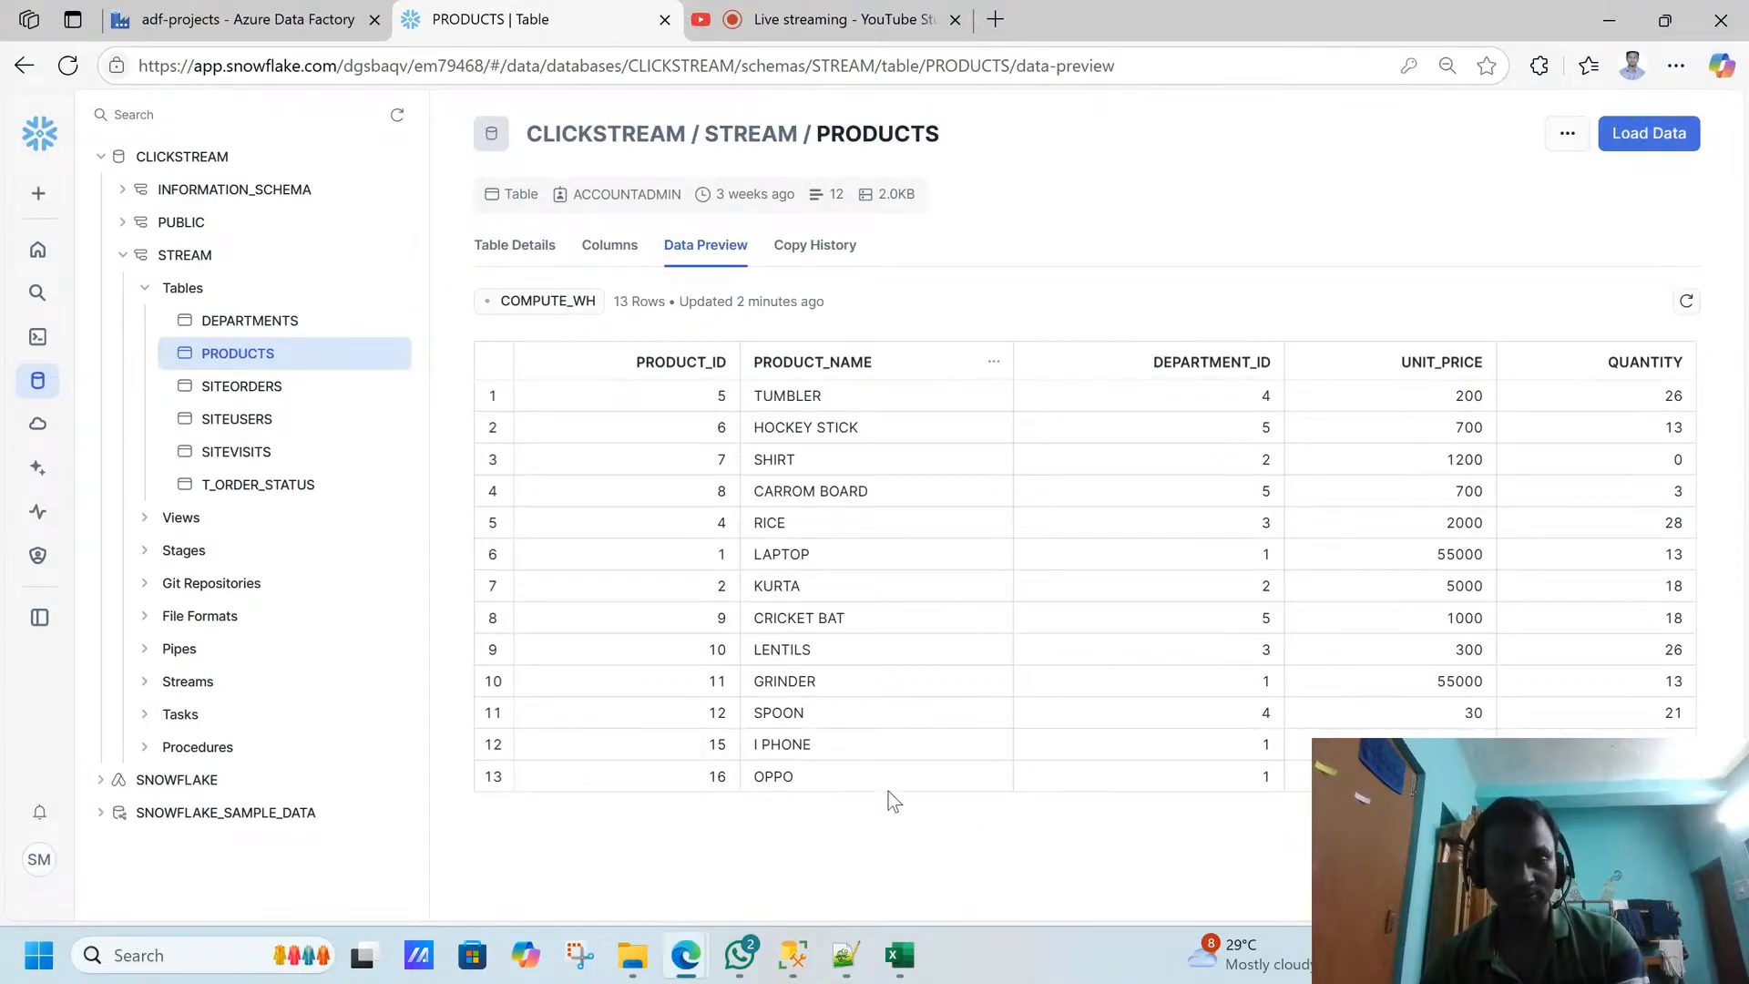
{"action": "key", "text": "alt+Tab"}
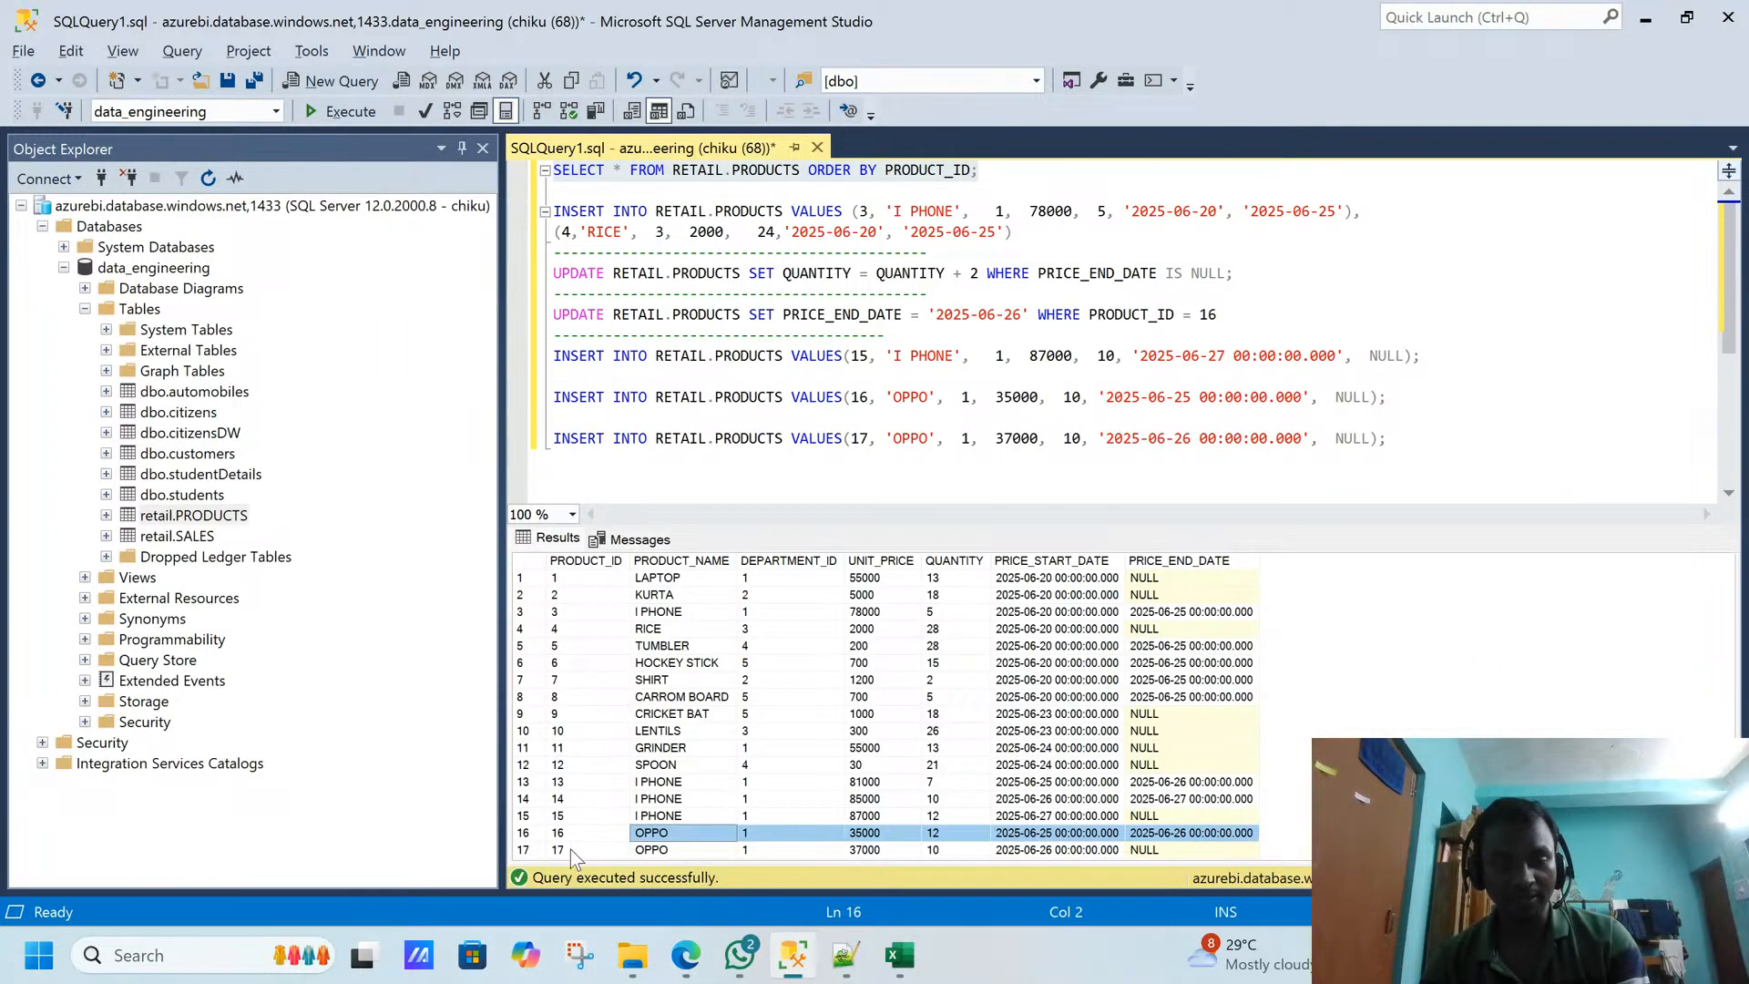
{"action": "key", "text": "alt+Tab"}
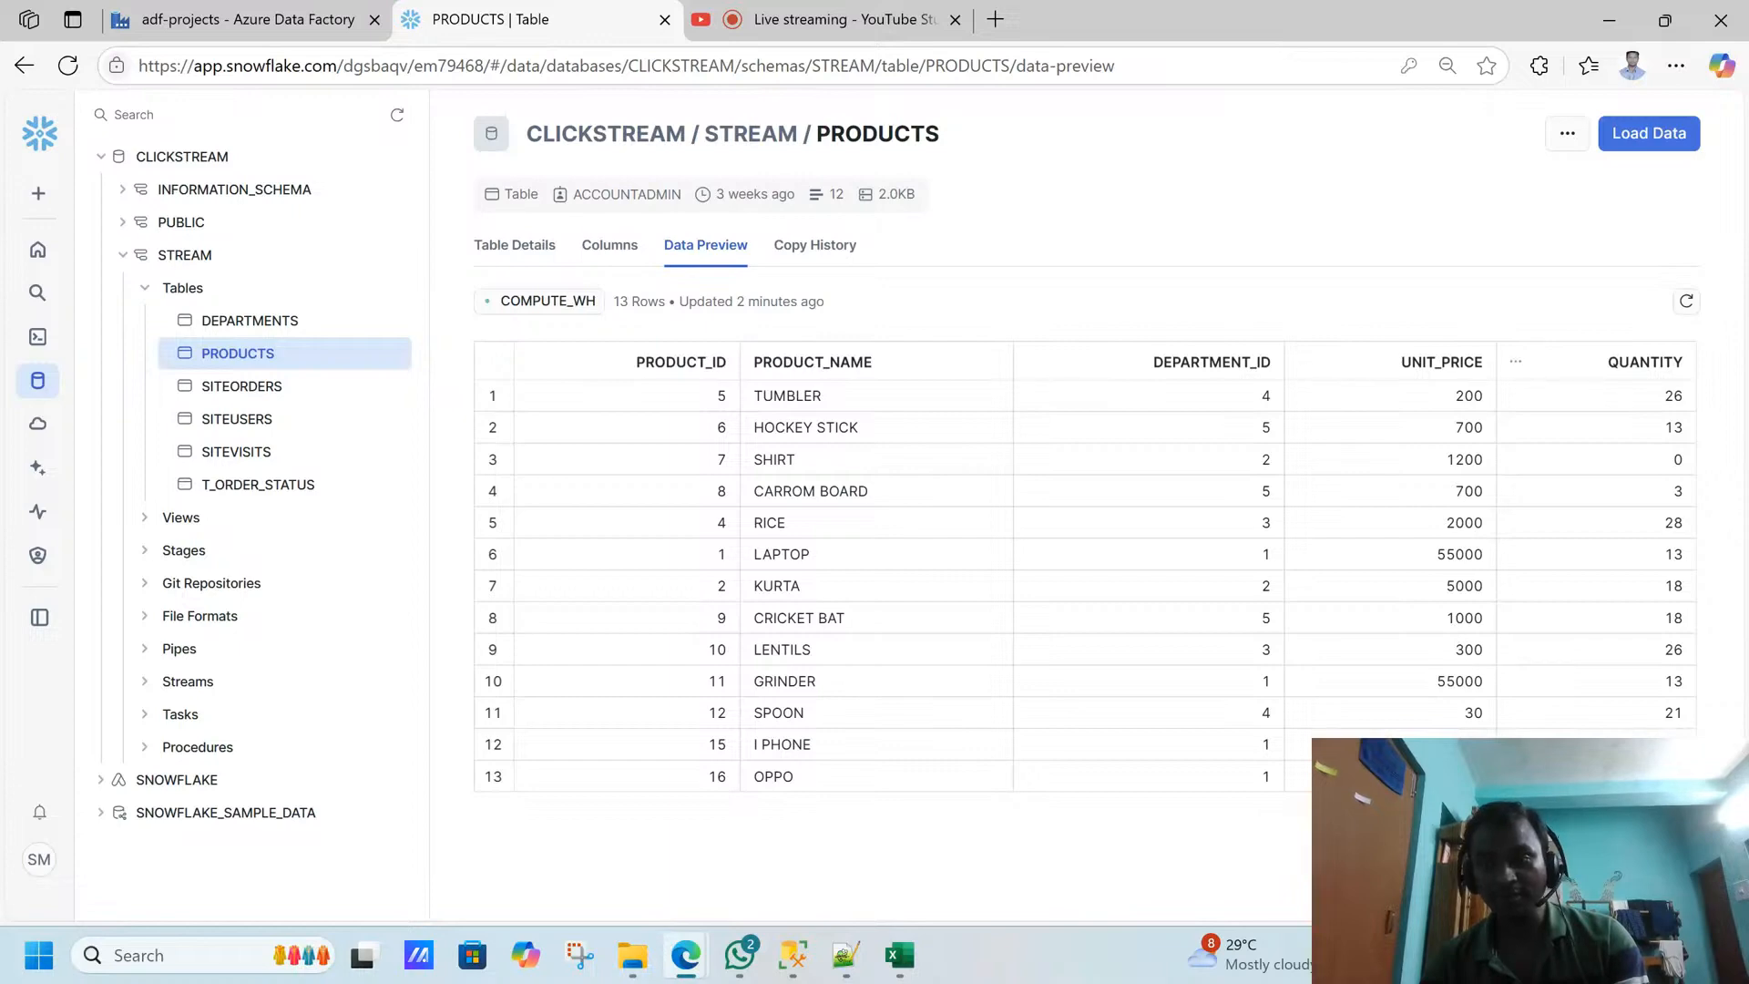
{"action": "key", "text": "alt+Tab"}
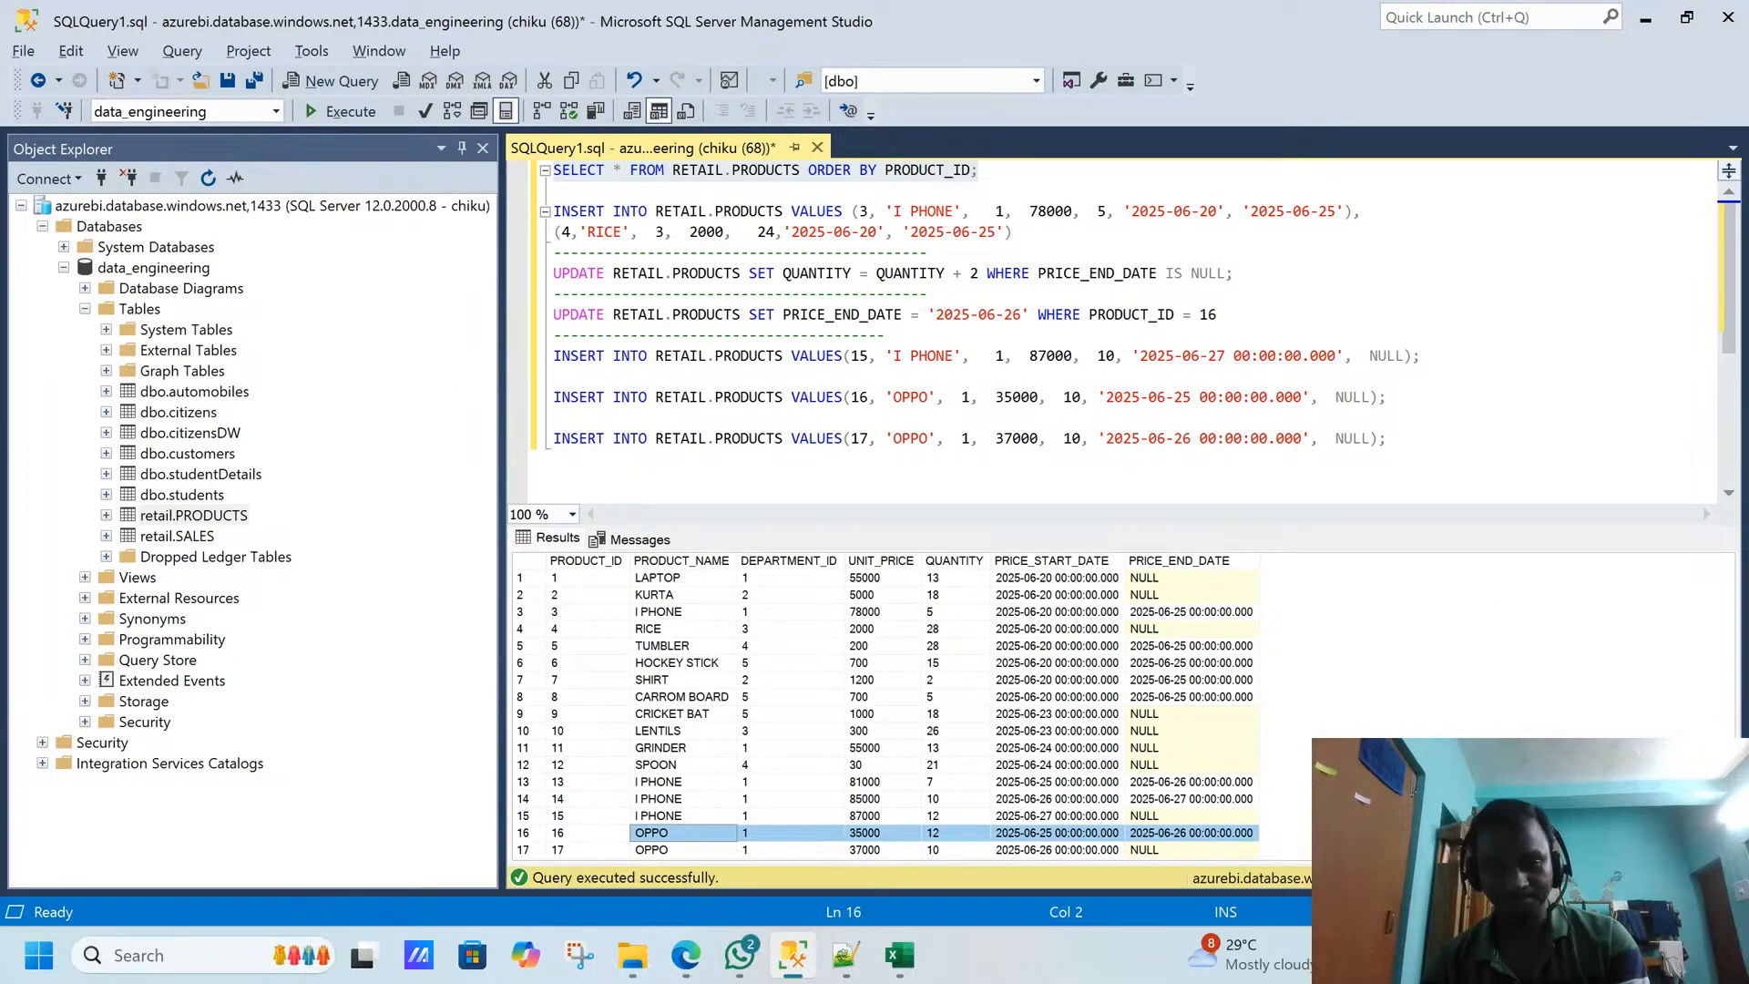
- Switch to Azure Data Factory, return to authoring pl_14_working_with_Snowflake, and start a debug run of the pipeline
{"action": "key", "text": "alt+Tab"}
{"action": "left_click", "coordinate": [293, 27]}
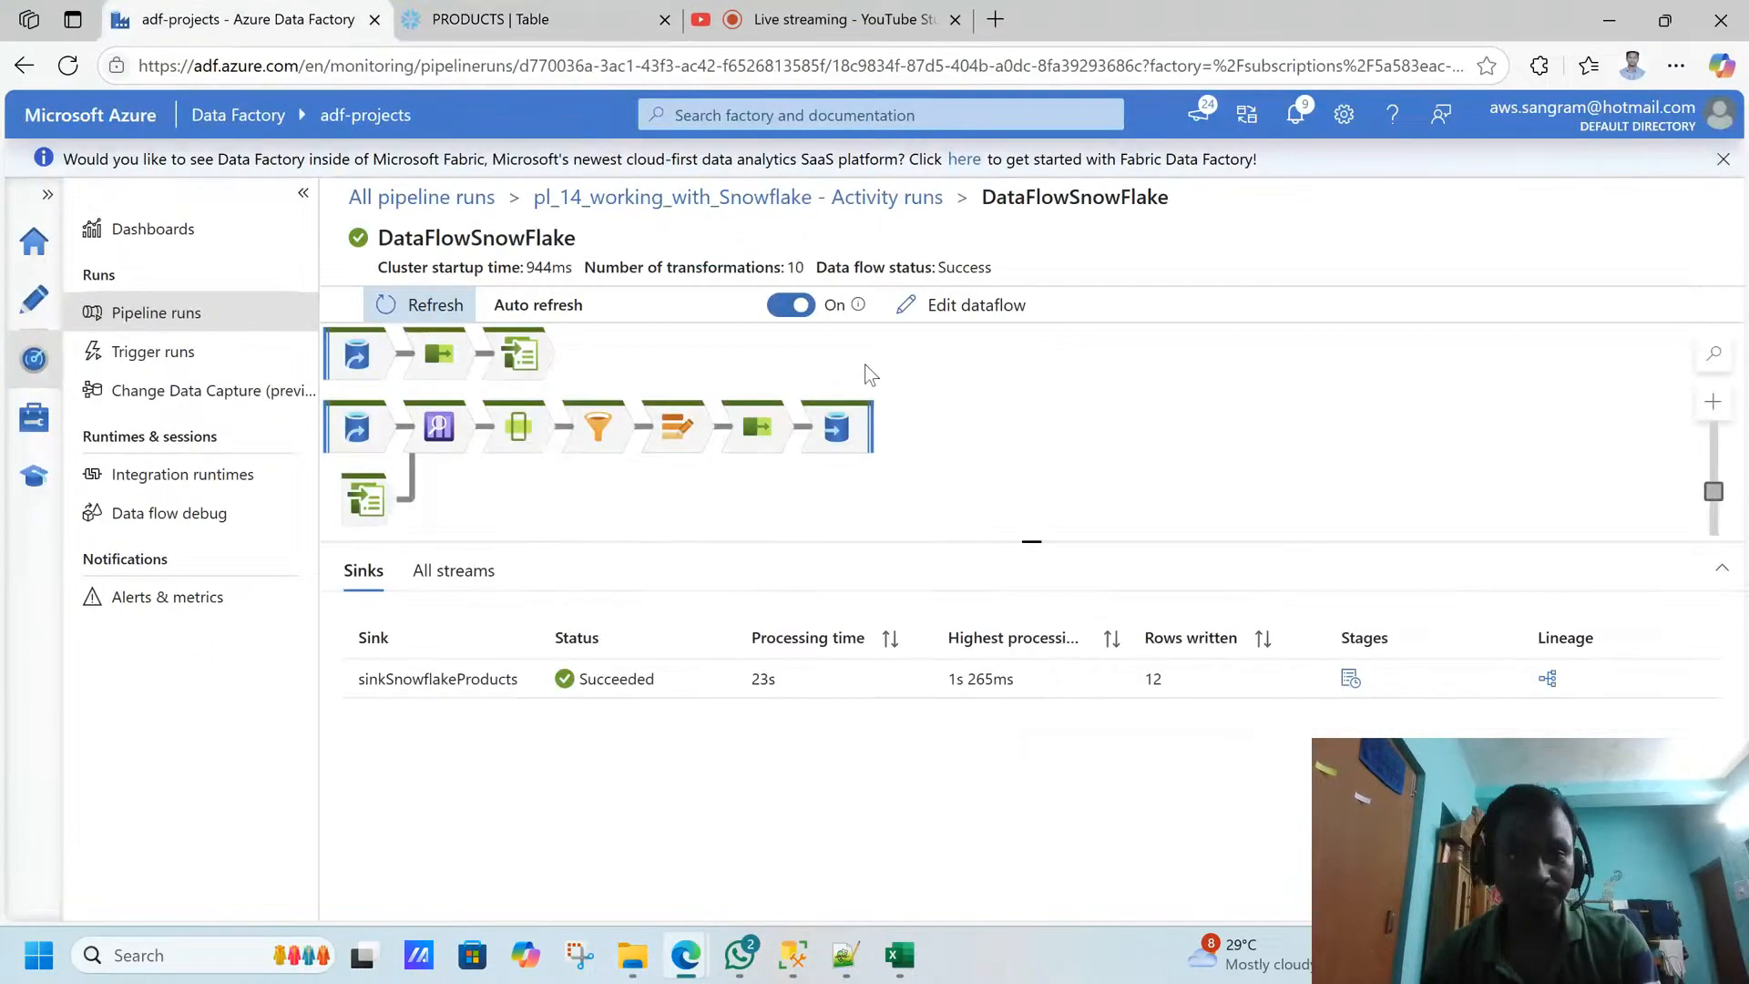
{"action": "left_click", "coordinate": [32, 301]}
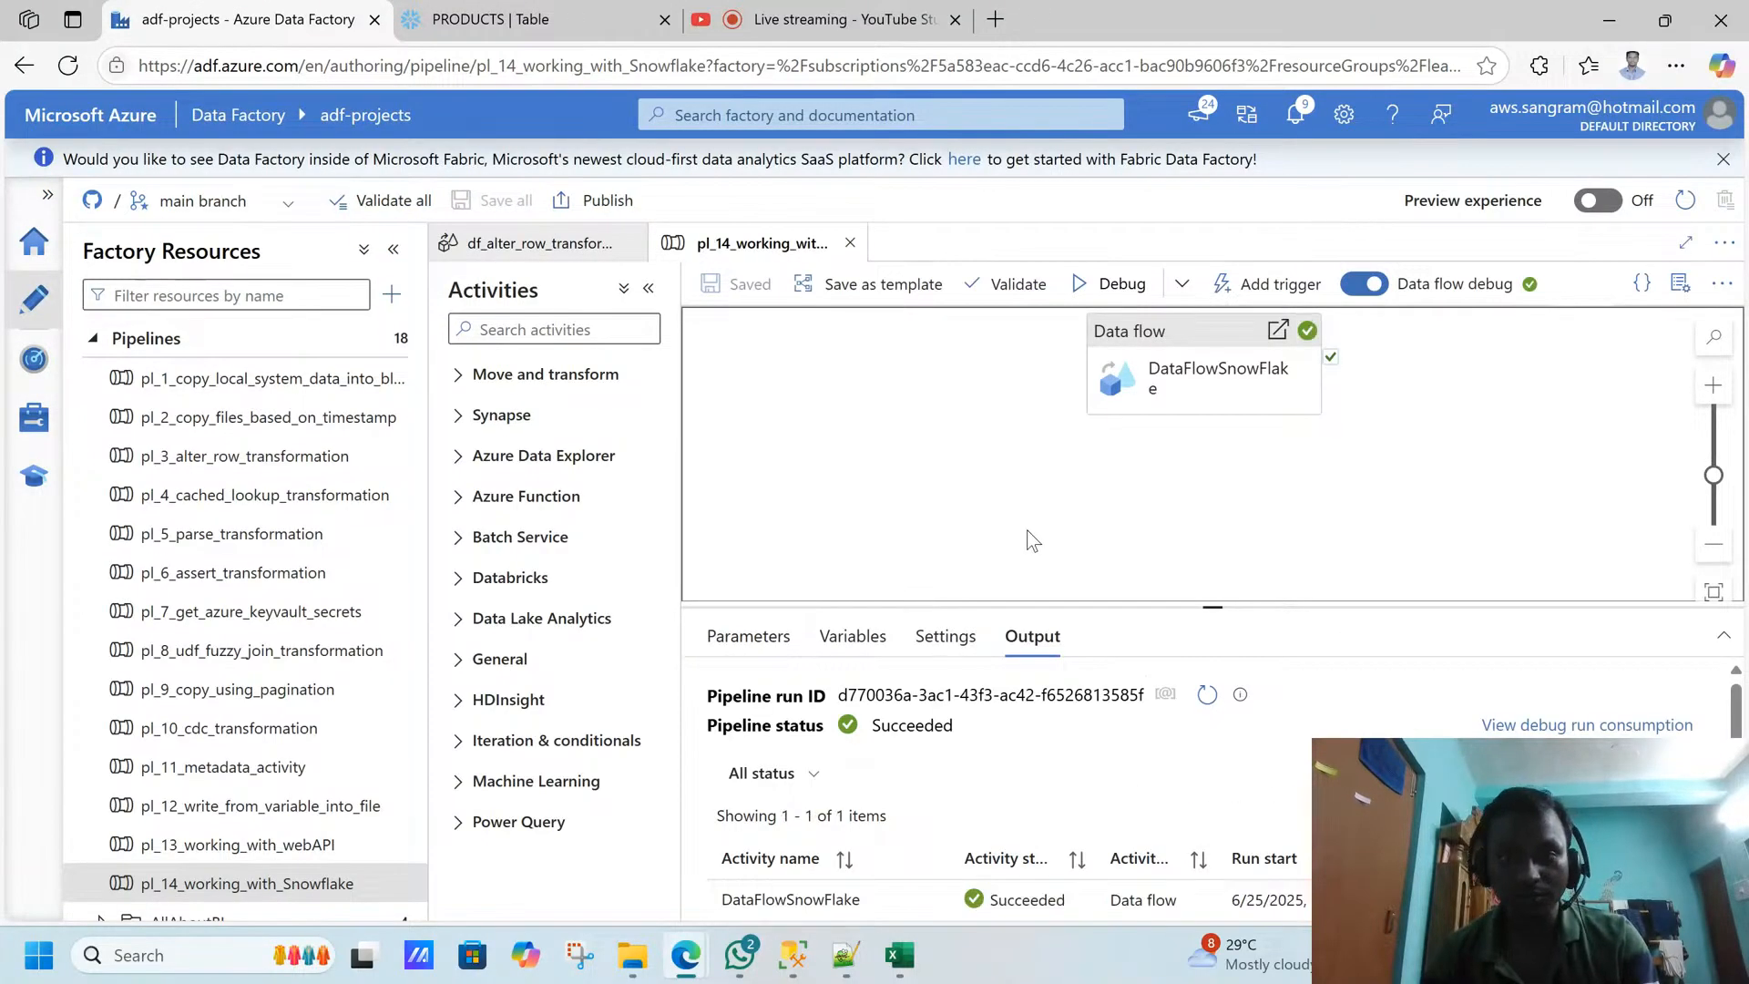
{"action": "left_click", "coordinate": [1126, 297]}
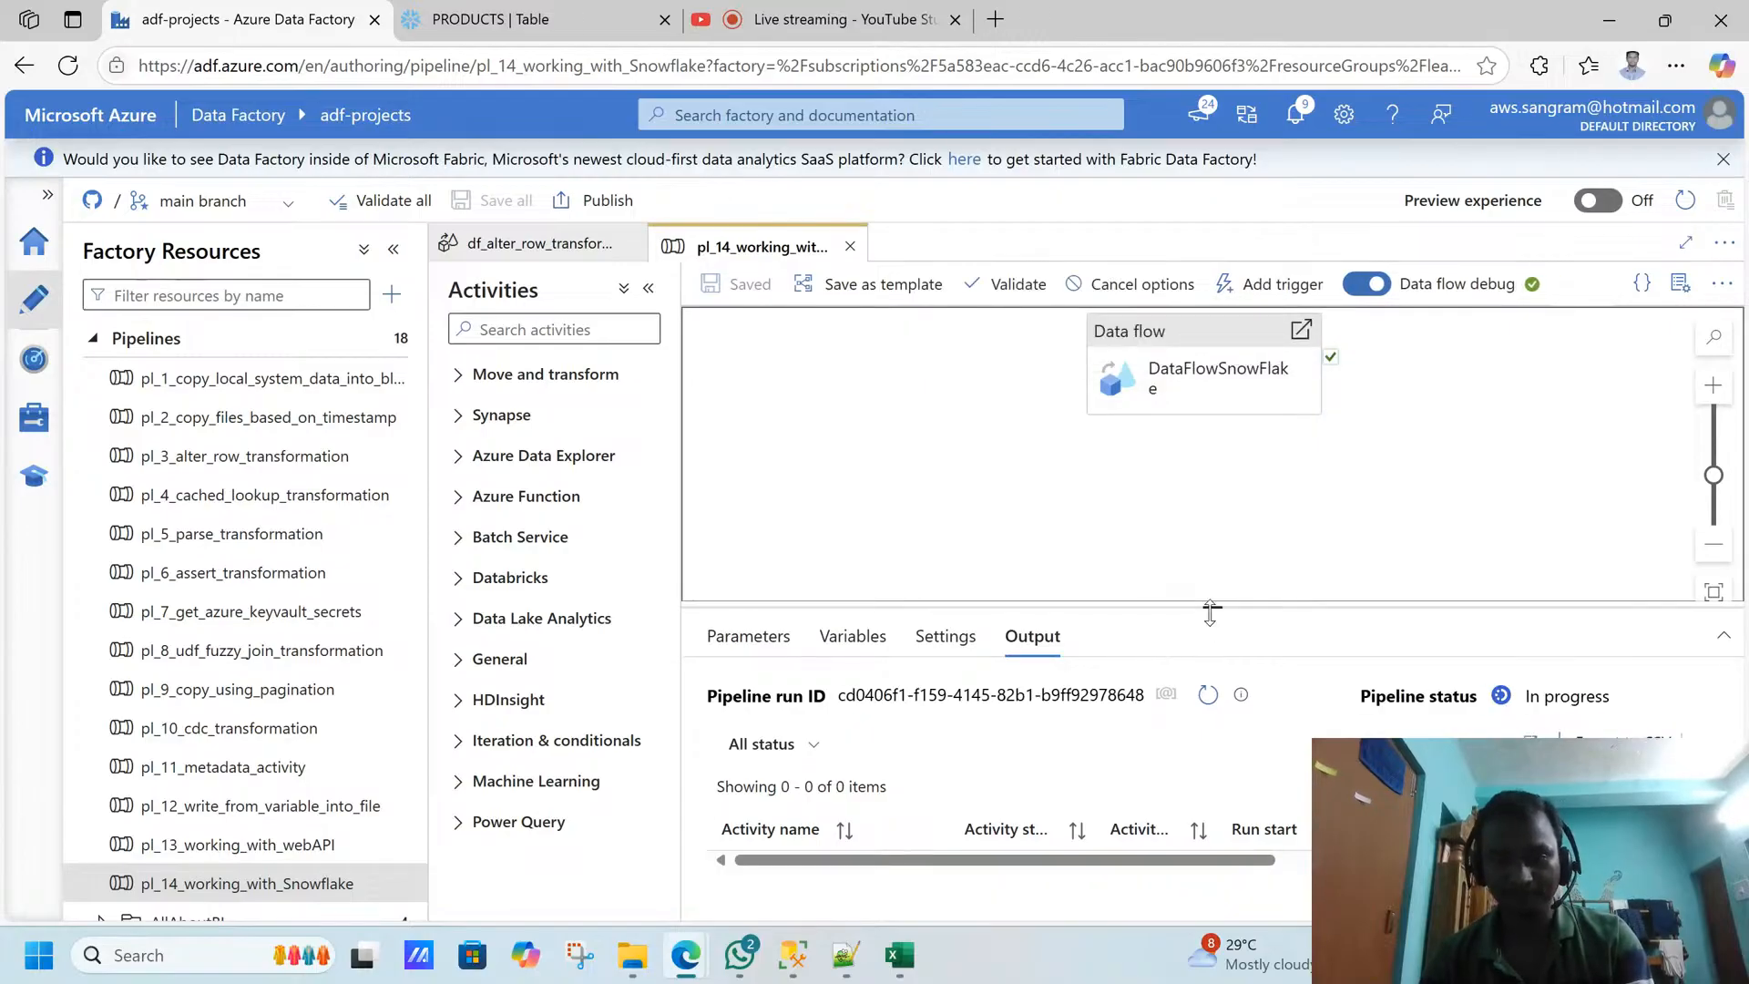
- Enlarge and refresh the debug run output, and open the run details of the DataFlowSnowFlake activity
{"action": "left_click_drag", "start_coordinate": [1213, 607], "coordinate": [1214, 460]}
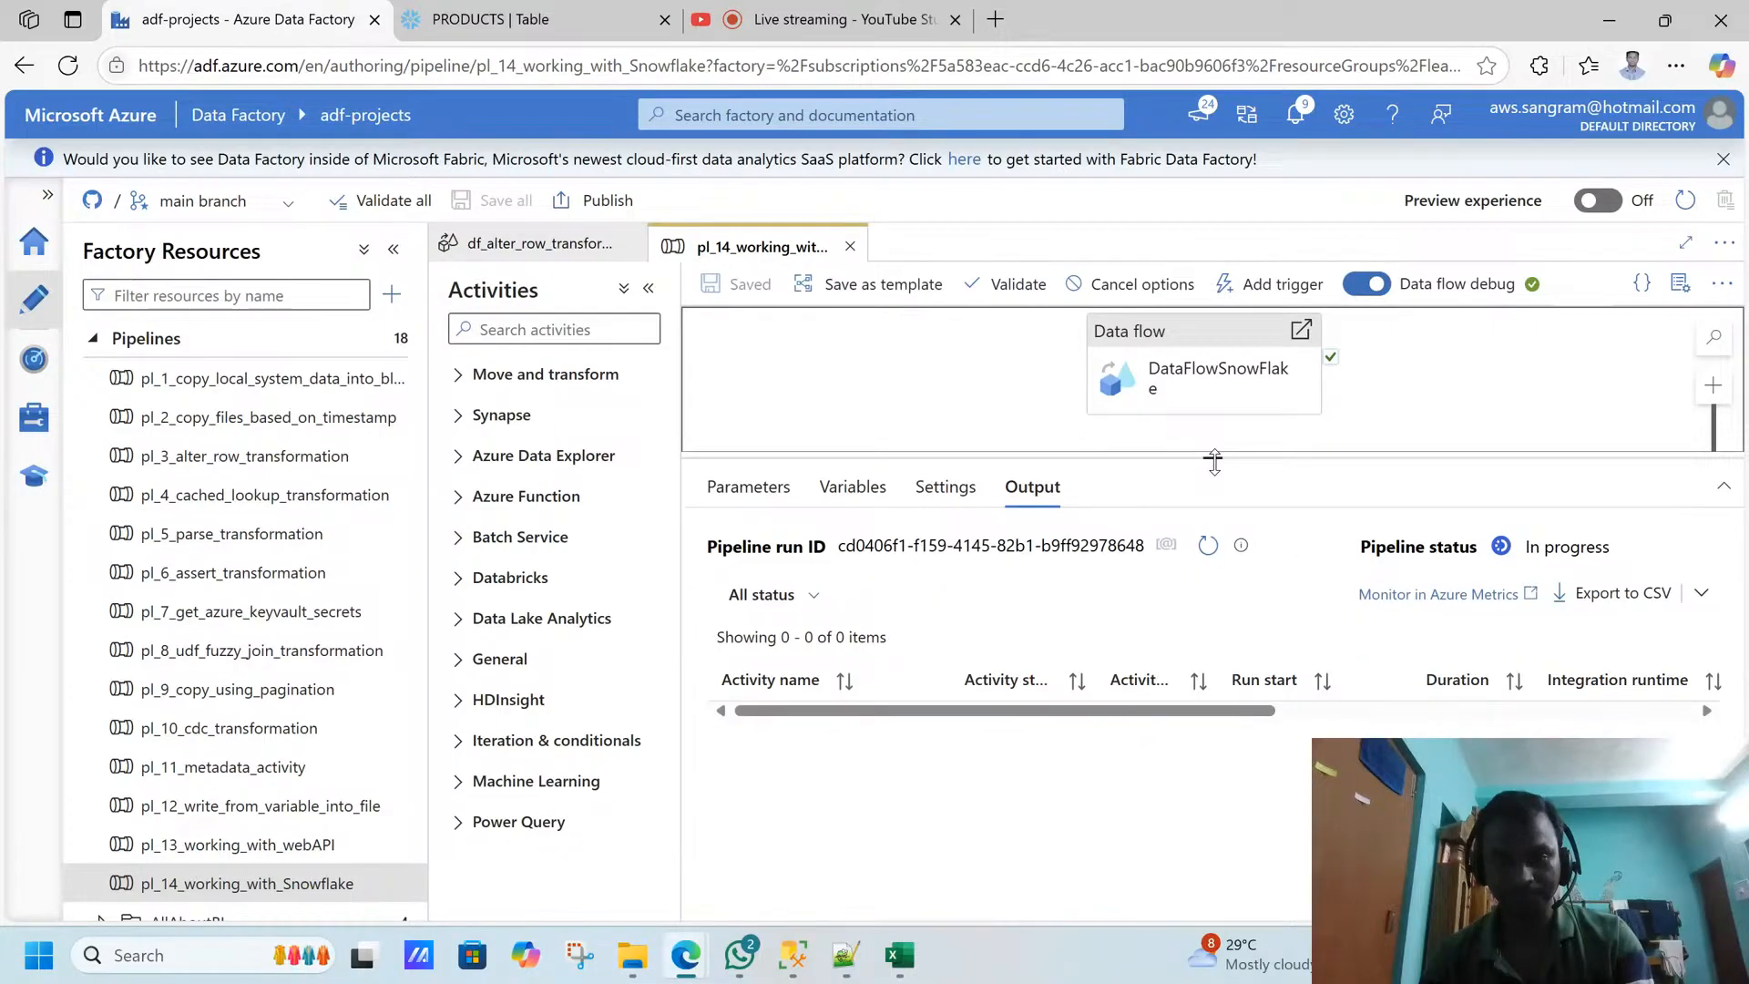
{"action": "left_click", "coordinate": [1204, 549]}
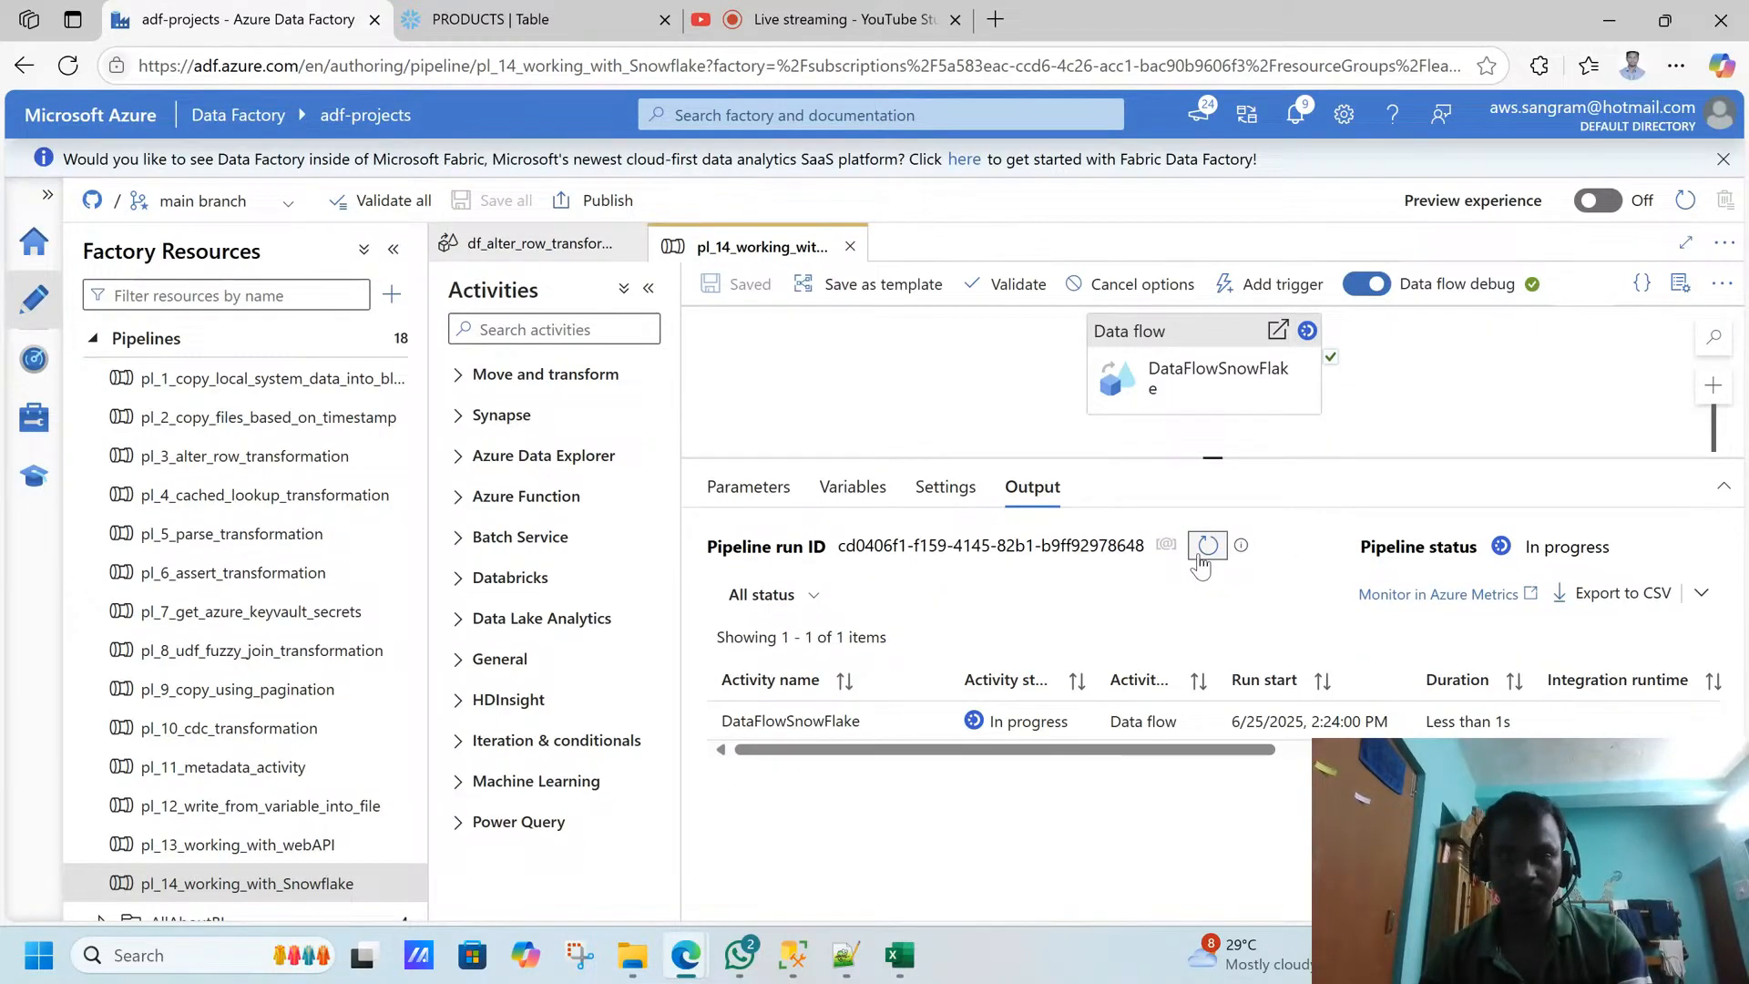
{"action": "left_click", "coordinate": [1199, 557]}
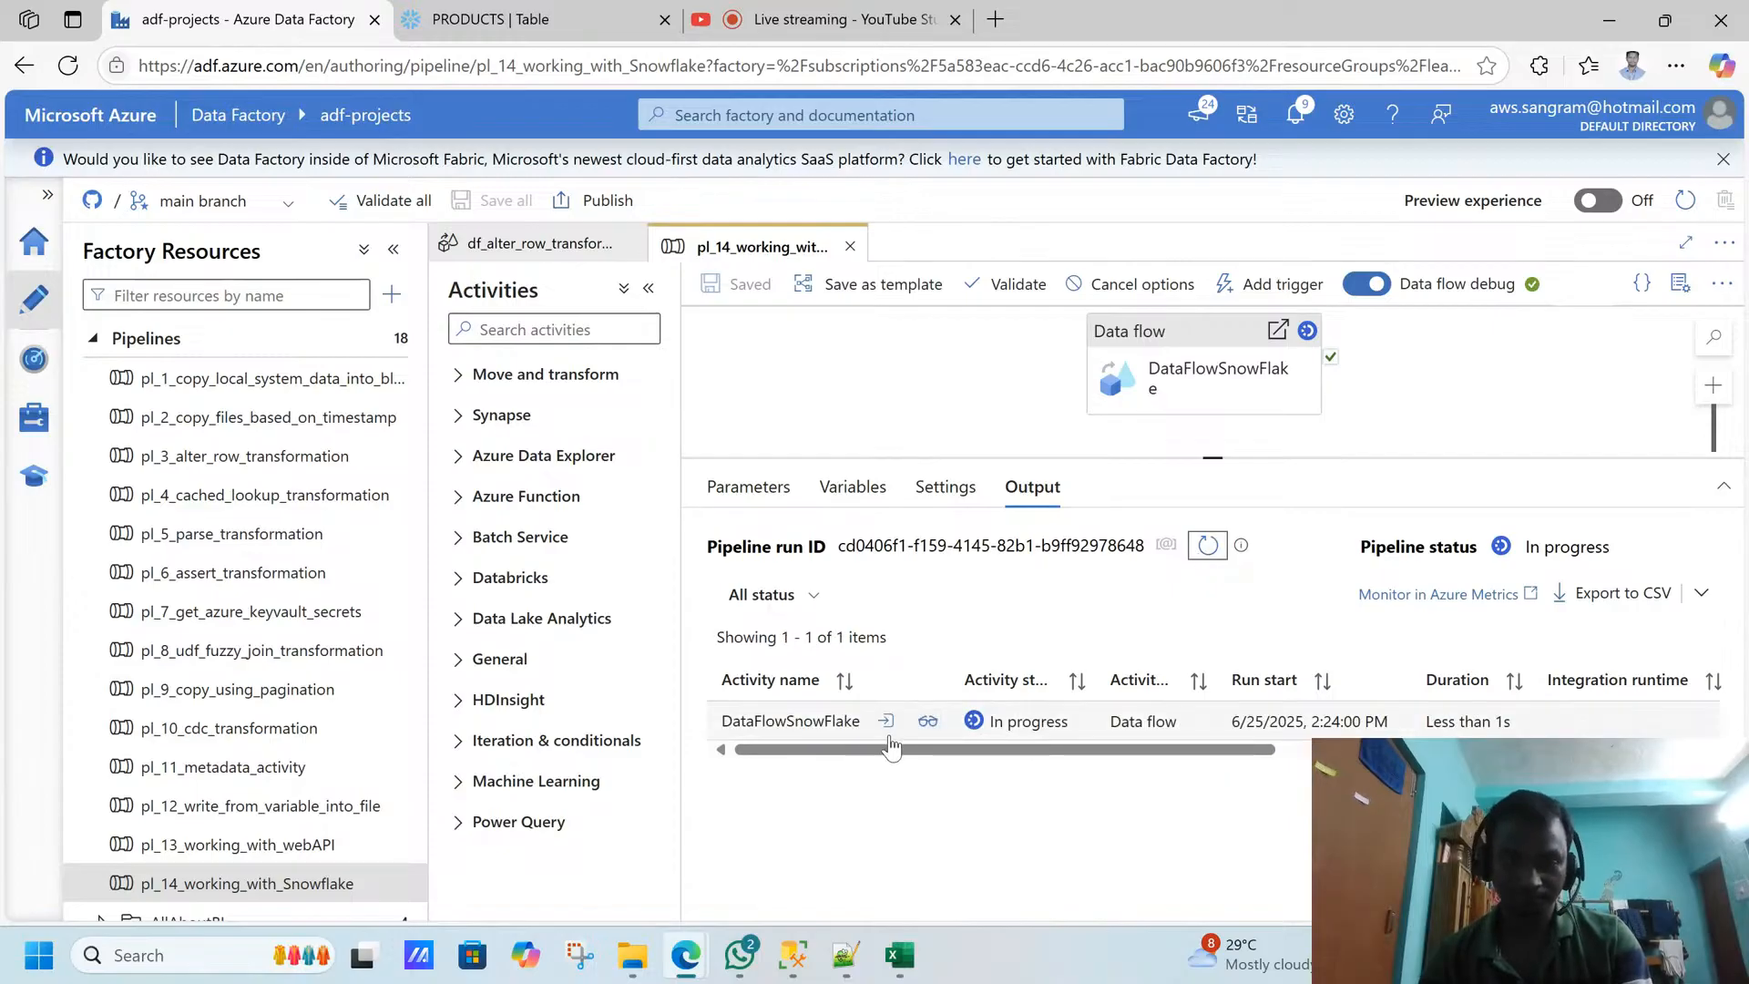
{"action": "left_click", "coordinate": [925, 726]}
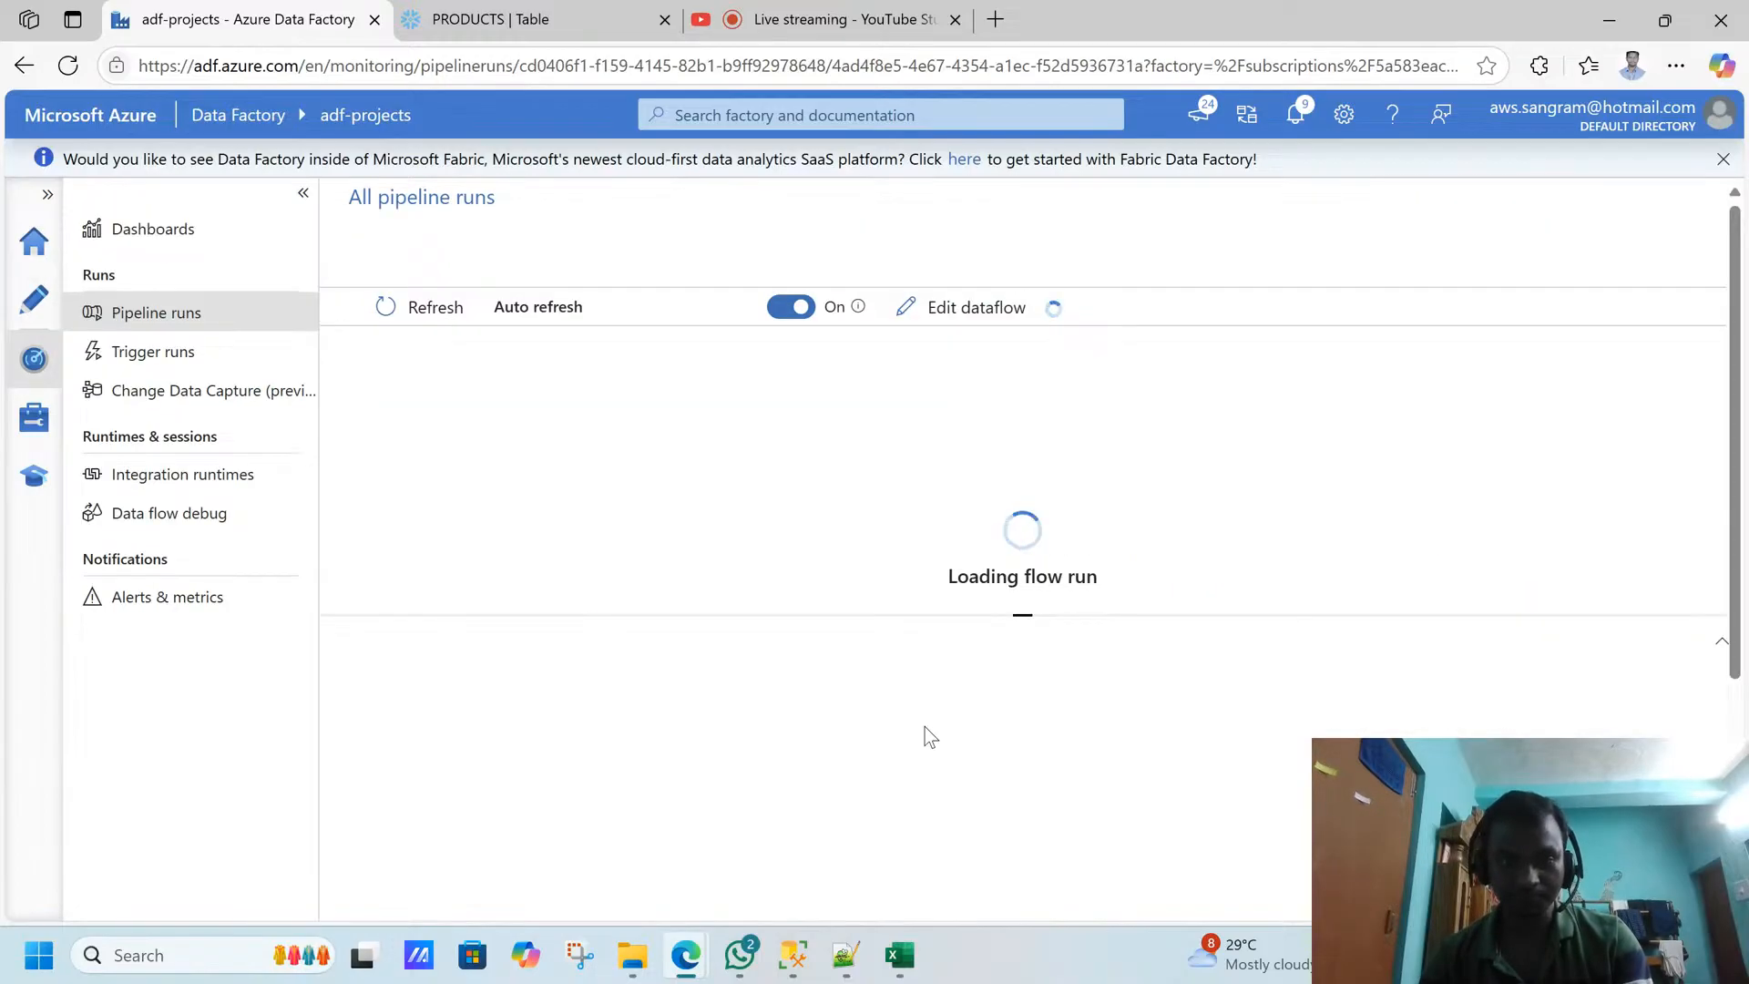
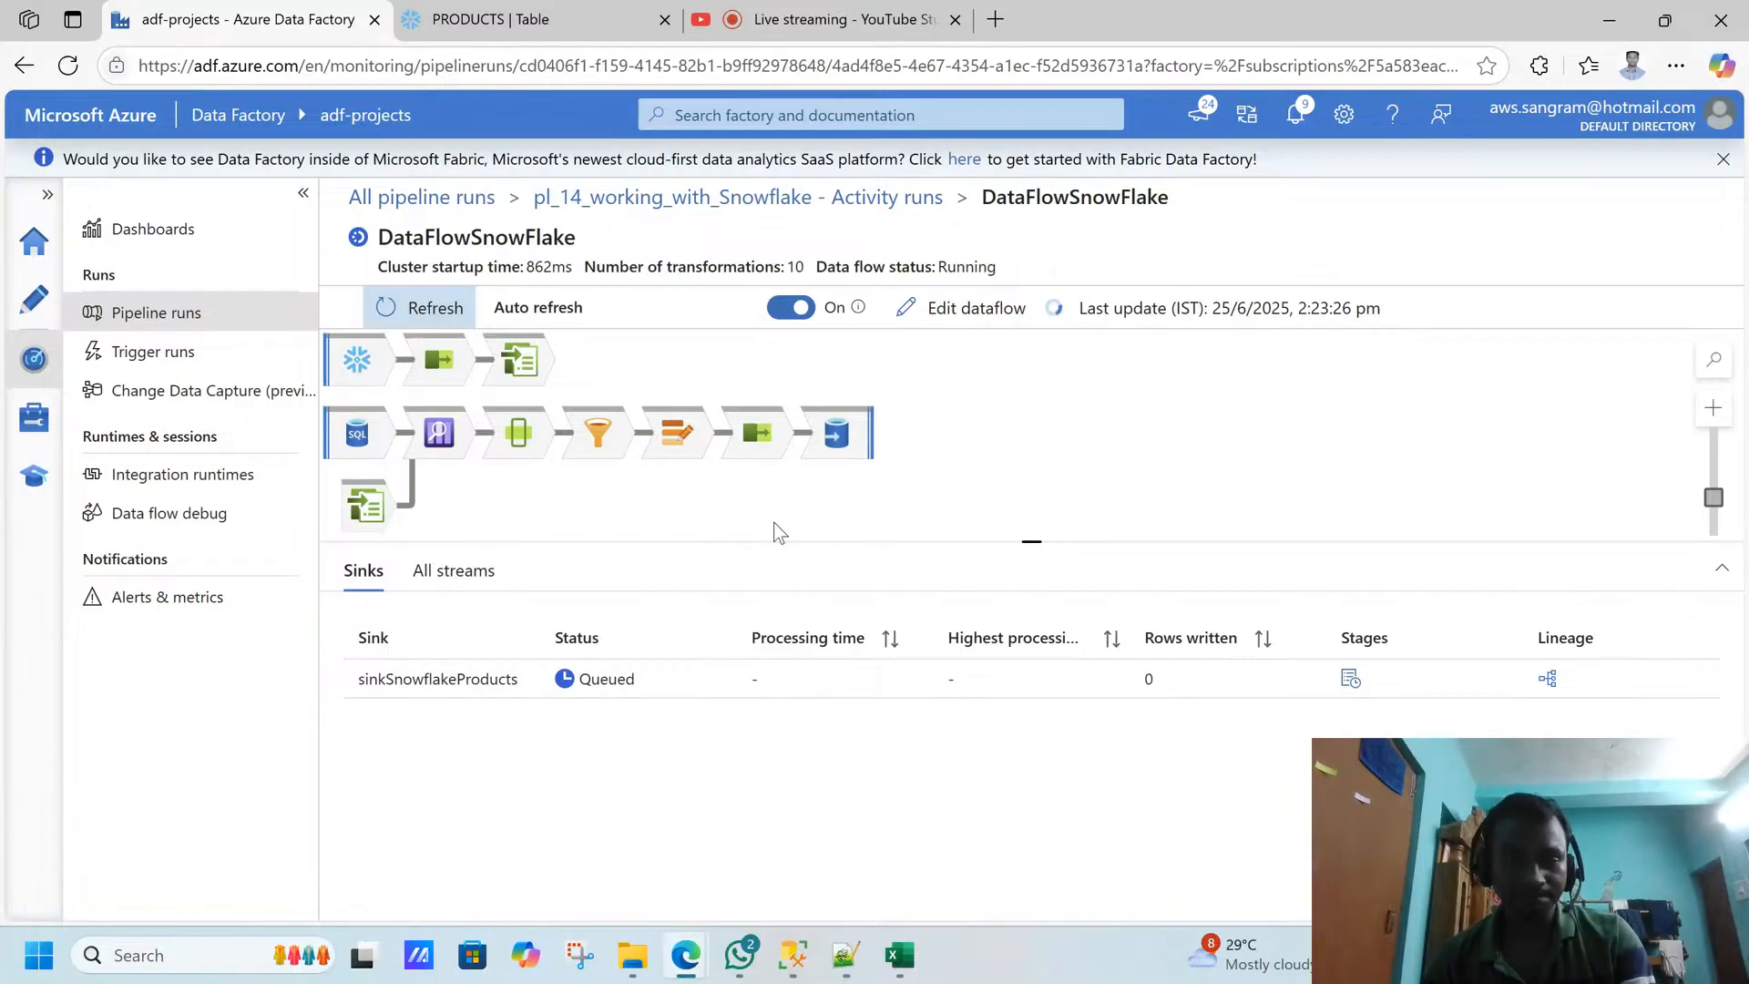
- Refresh the DataFlowSnowFlake run details, then inspect the price dates of the OPPO row with product ID 16 in SQL Server Management Studio
{"action": "left_click", "coordinate": [420, 318]}
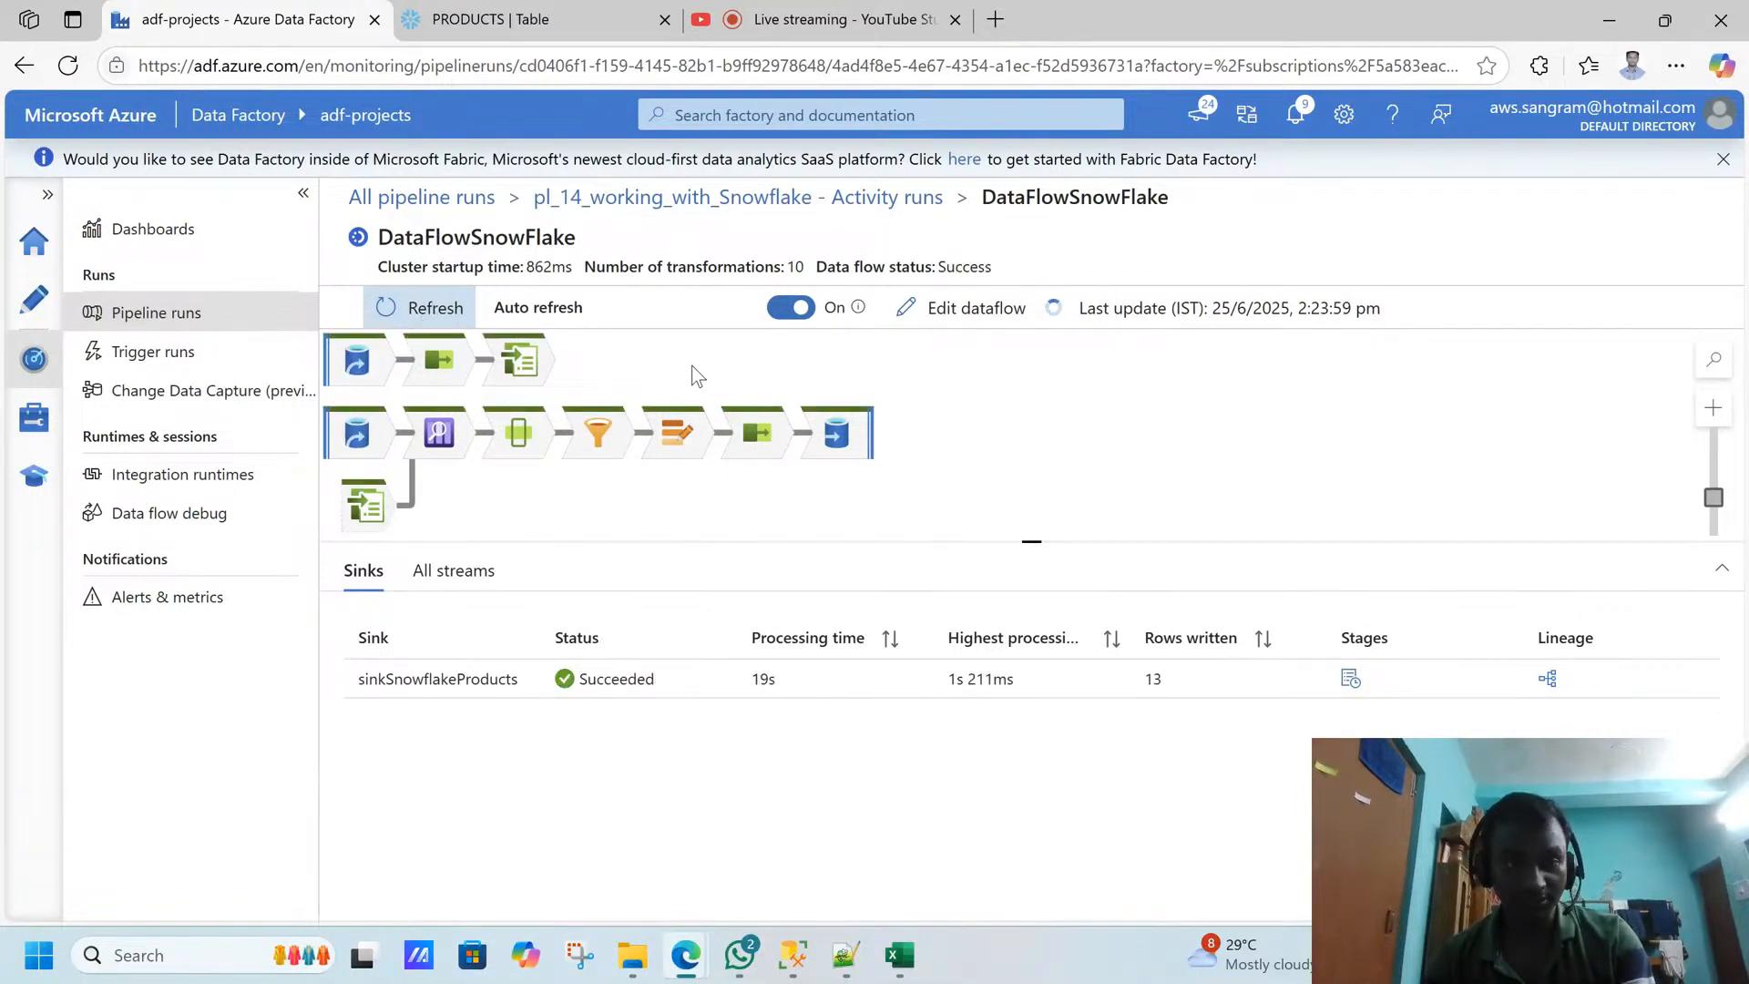
{"action": "left_click", "coordinate": [511, 25]}
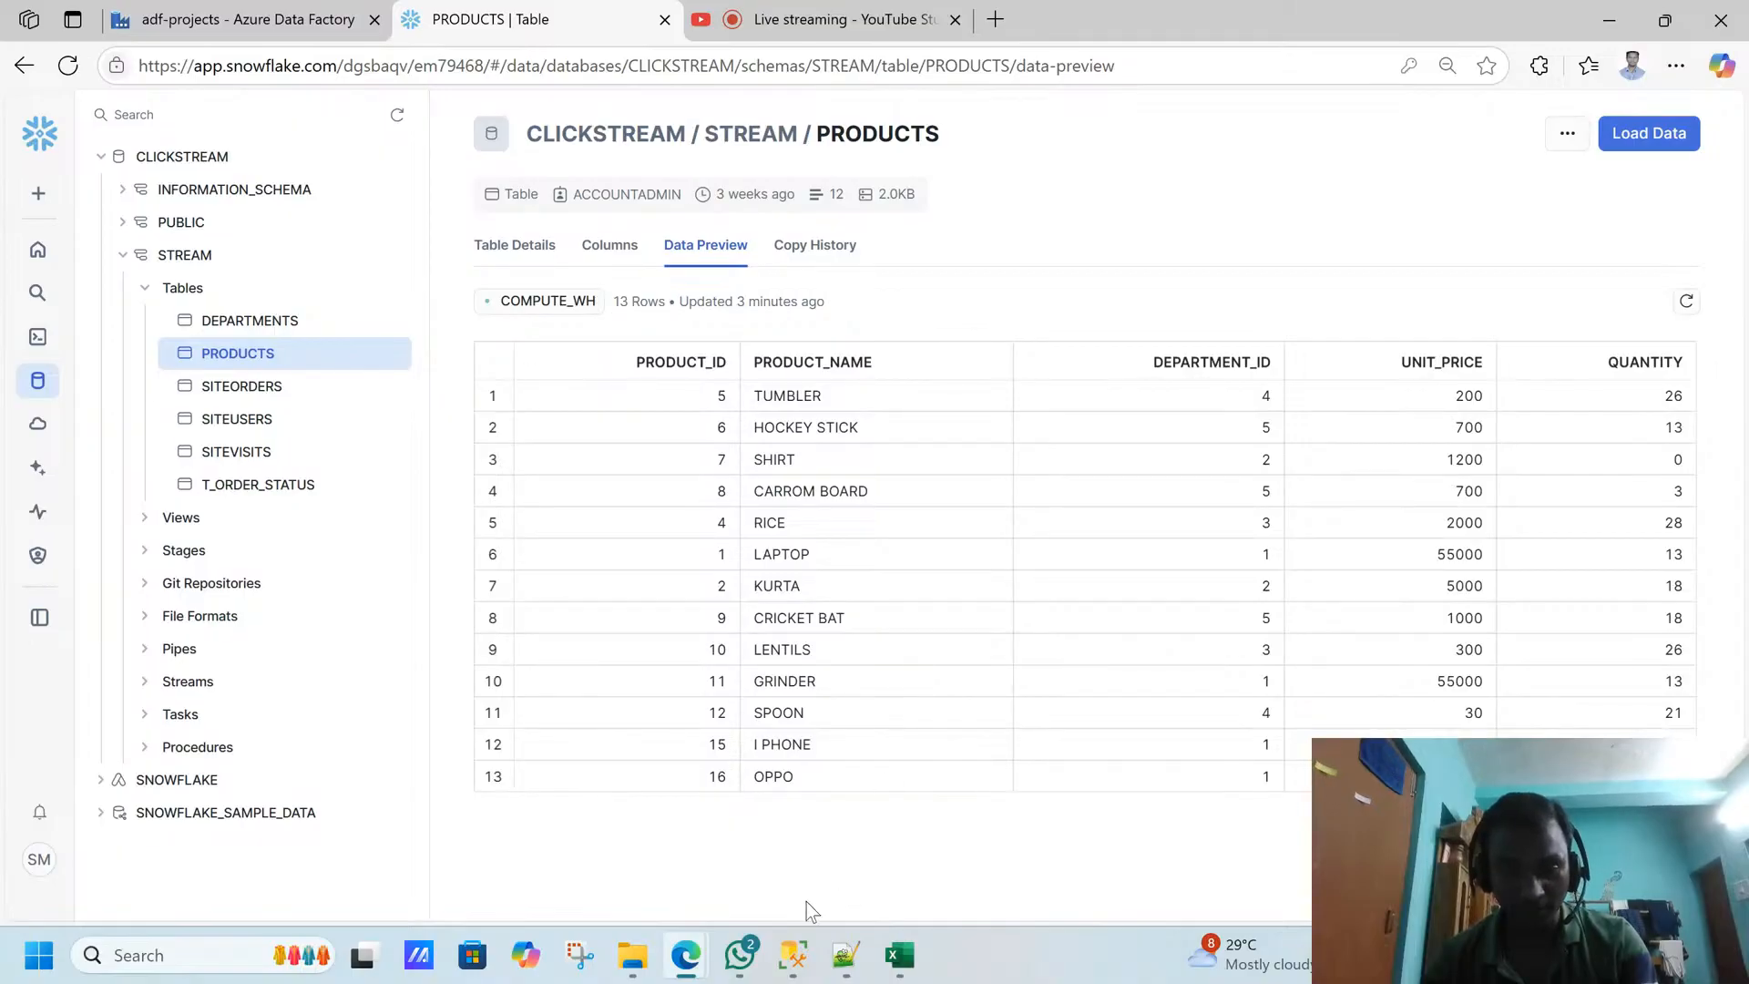
{"action": "left_click", "coordinate": [792, 955]}
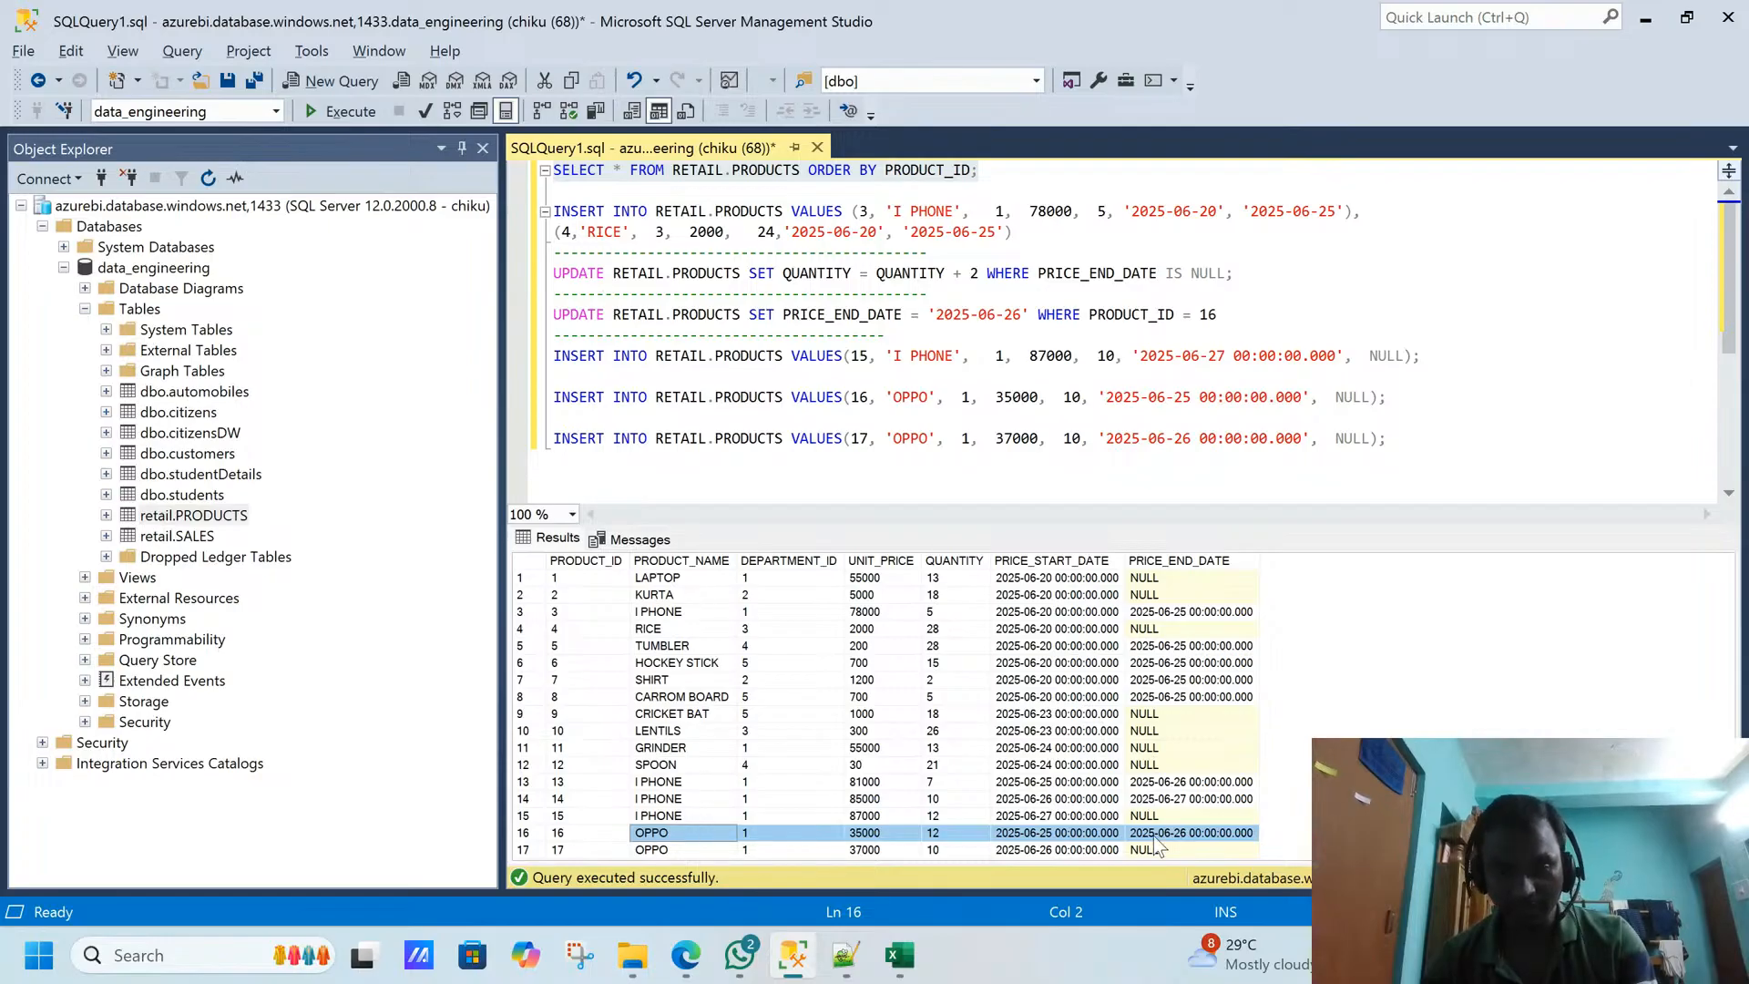
{"action": "left_click", "coordinate": [1072, 834]}
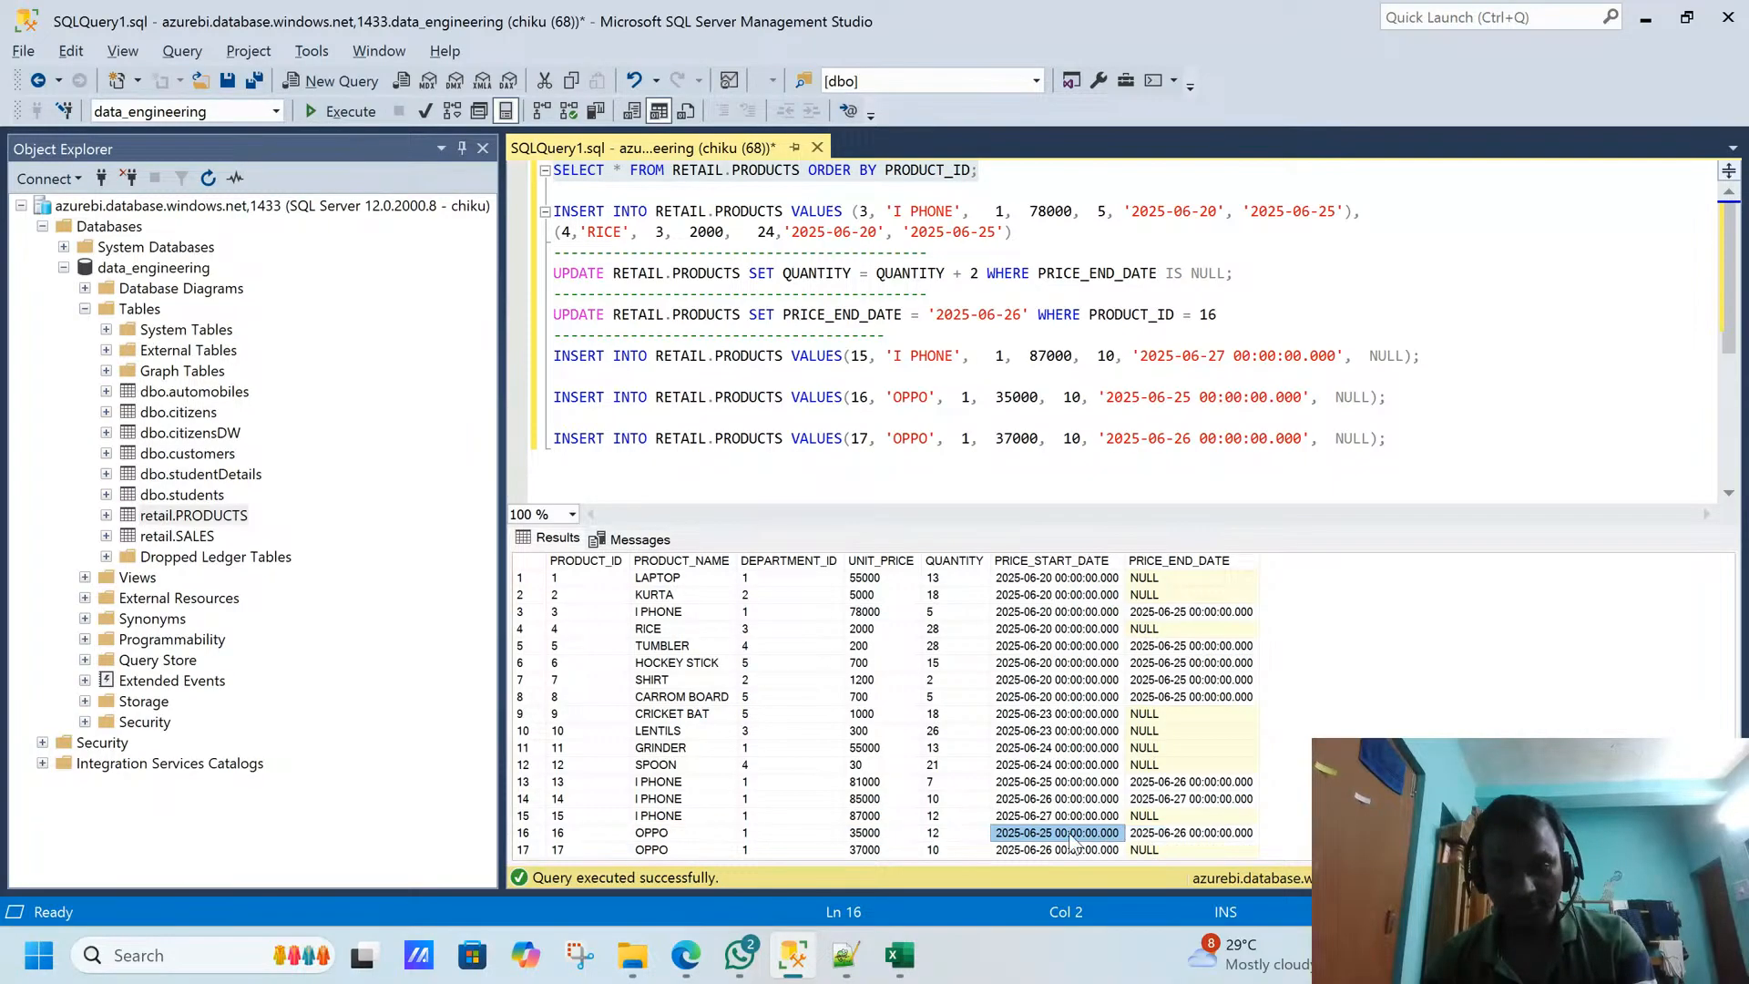
{"action": "left_click", "coordinate": [1153, 834]}
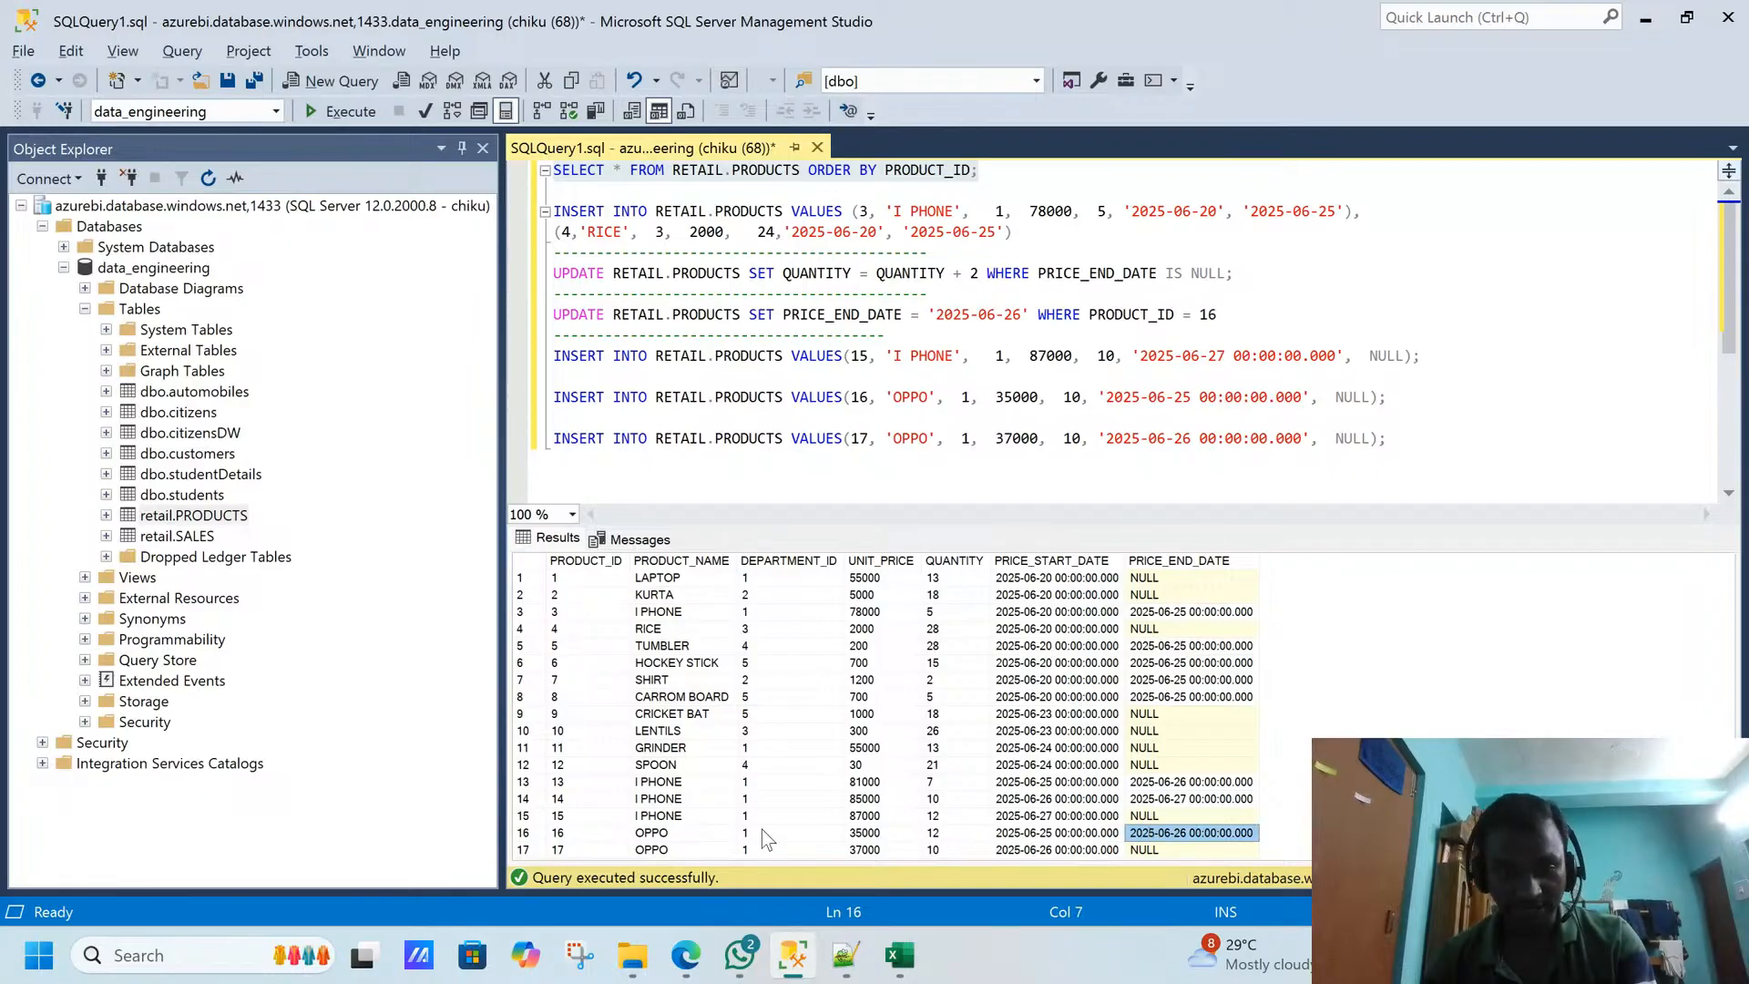
{"action": "left_click_drag", "start_coordinate": [725, 833], "coordinate": [1162, 834]}
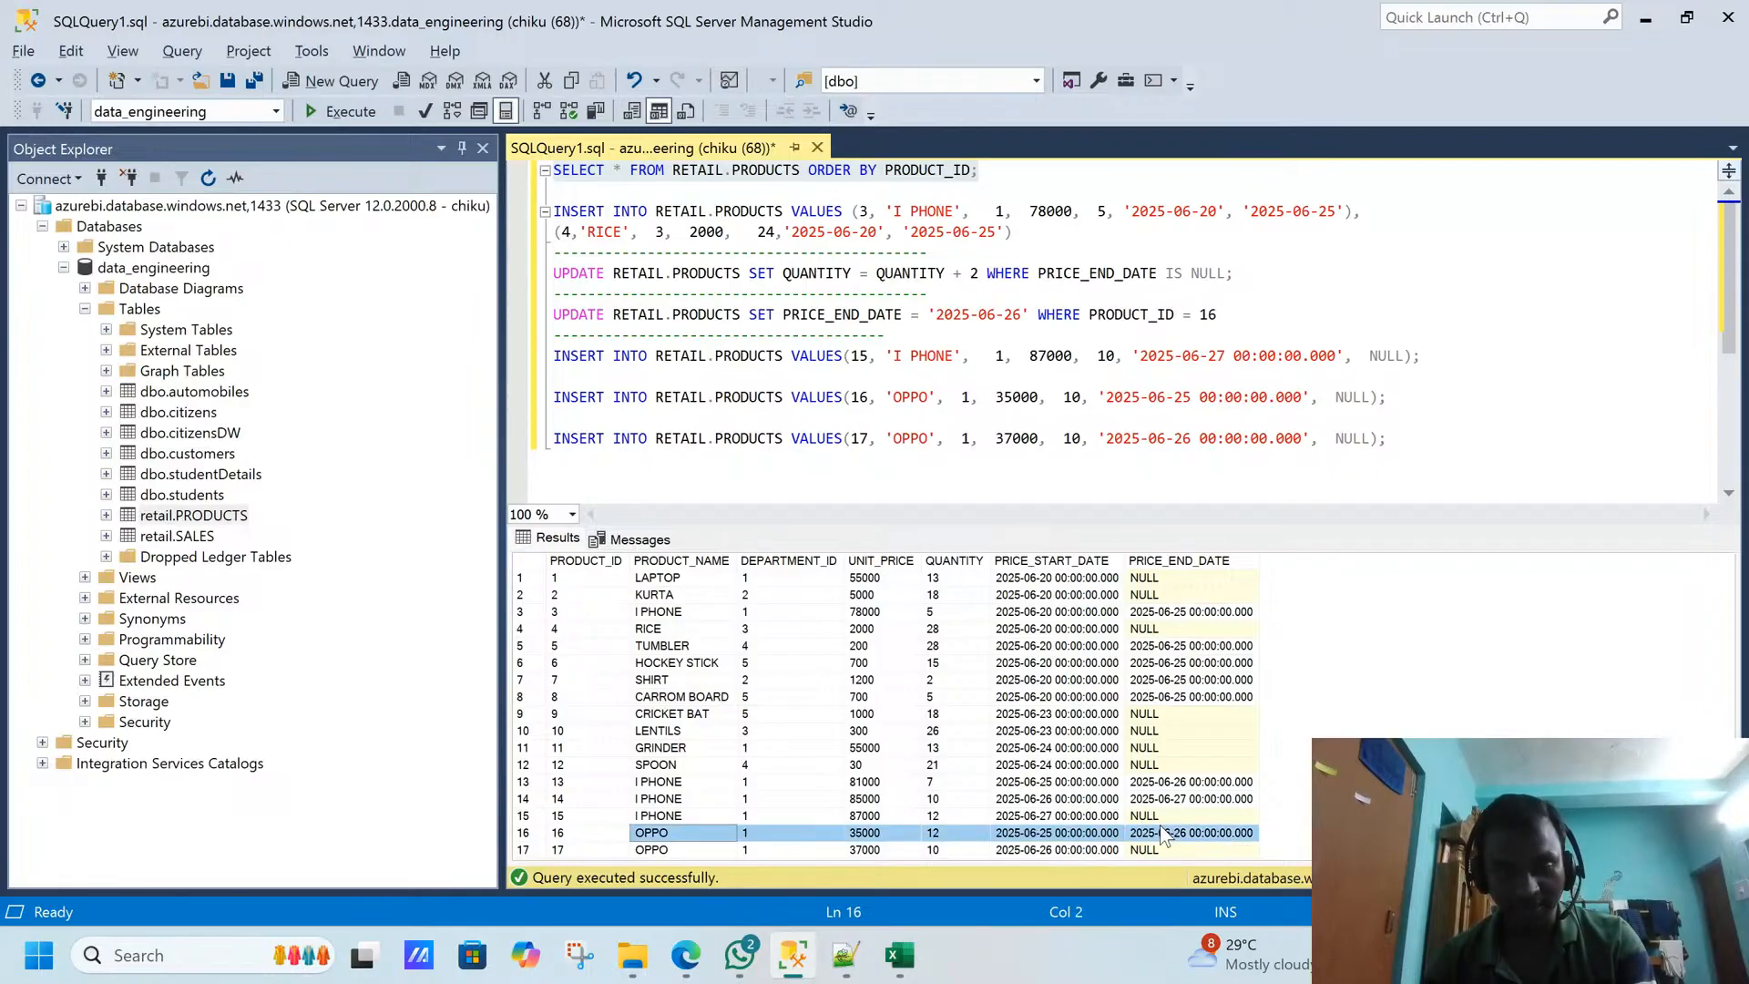
- Return to Snowflake, refresh the PRODUCTS data preview, and compare its OPPO row with the SQL Server results
{"action": "key", "text": "alt+Tab"}
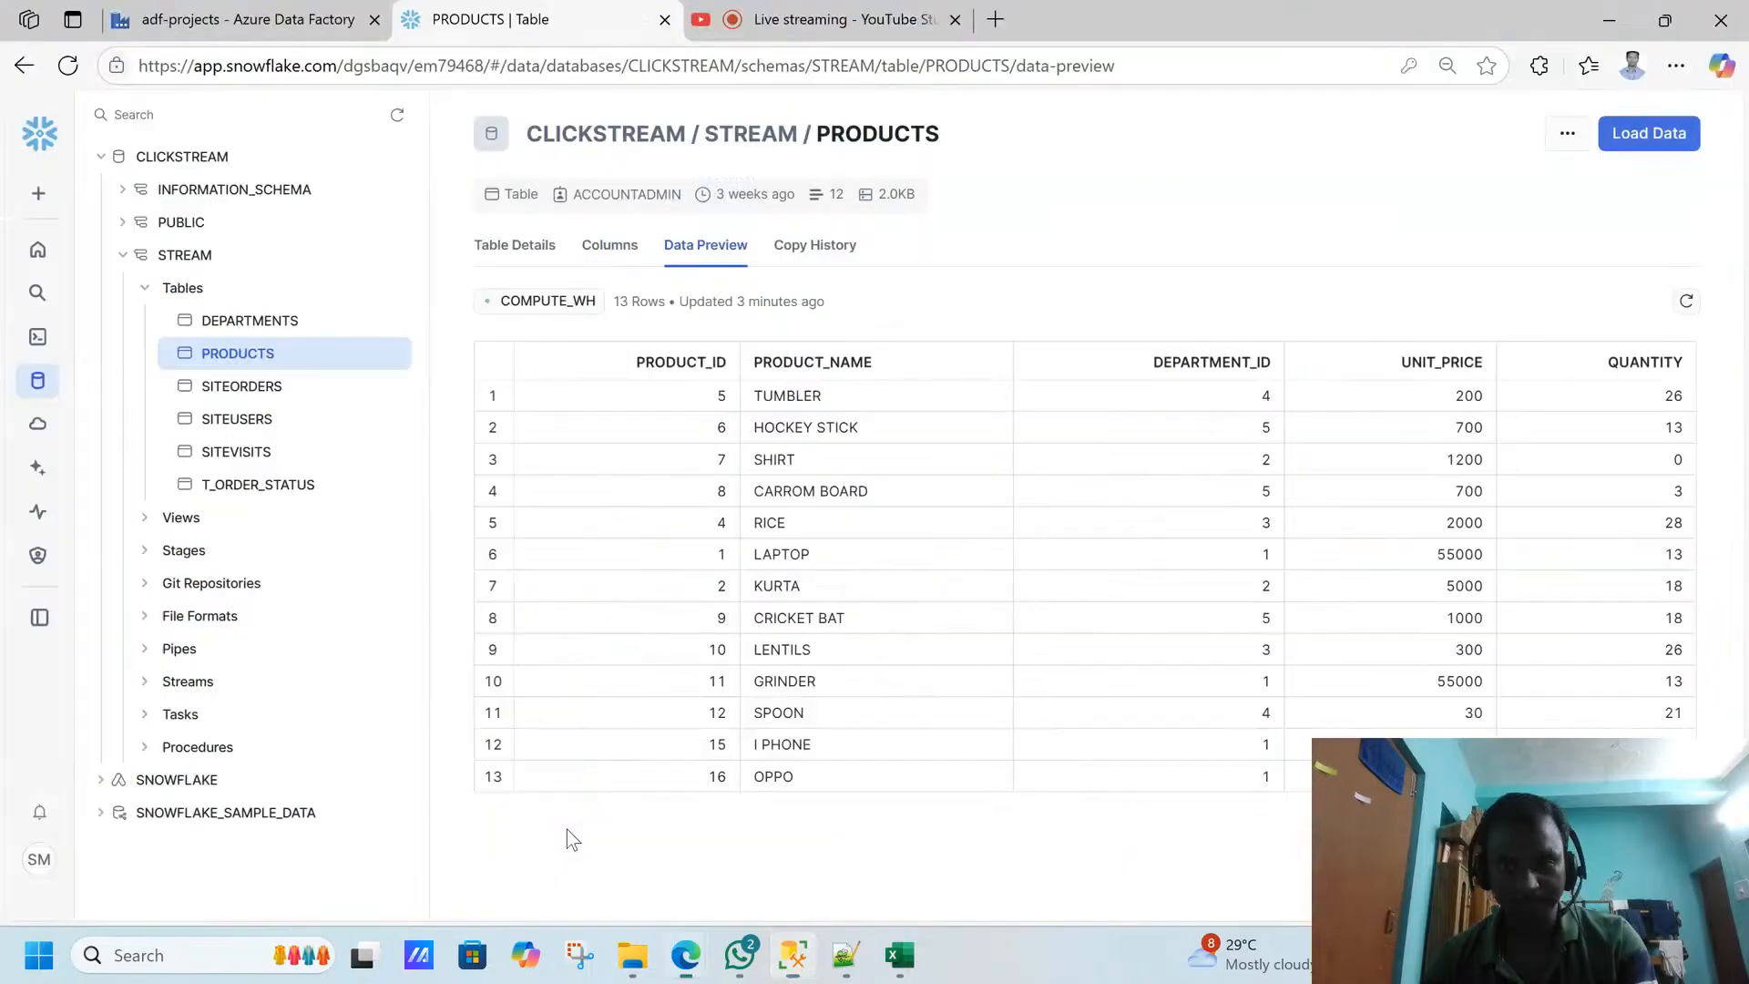
{"action": "left_click", "coordinate": [1686, 301]}
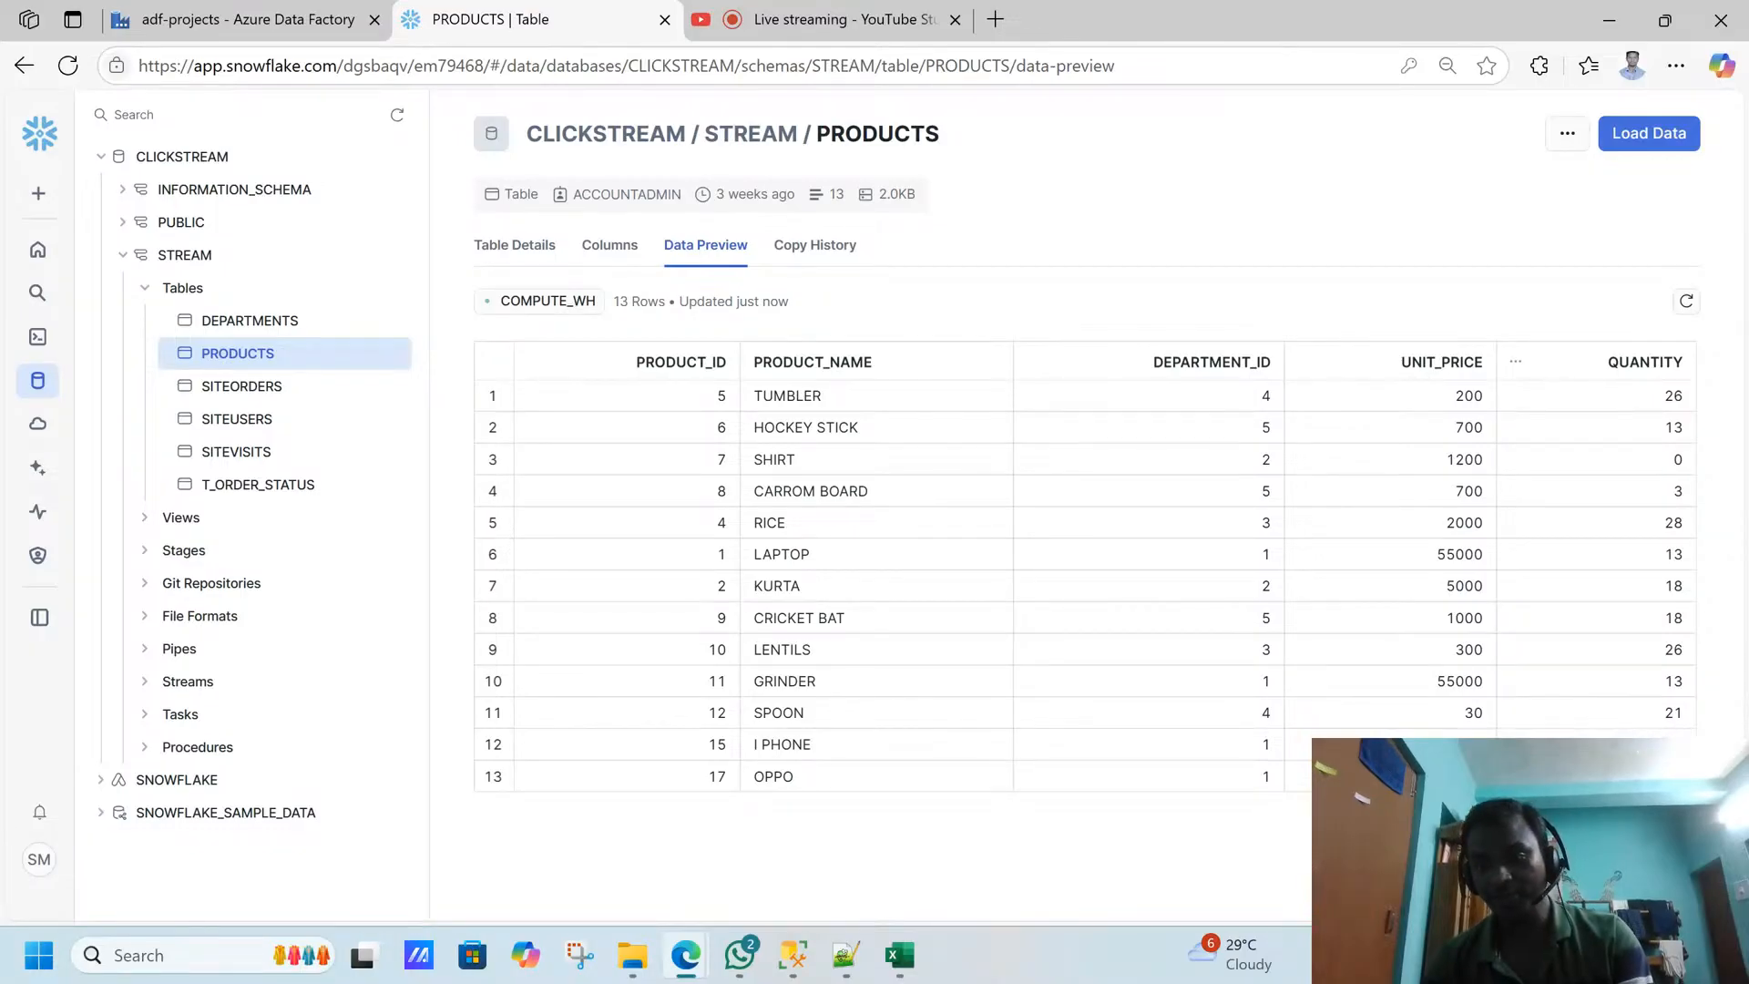
{"action": "key", "text": "alt+Tab"}
{"action": "key", "text": "alt+Tab"}
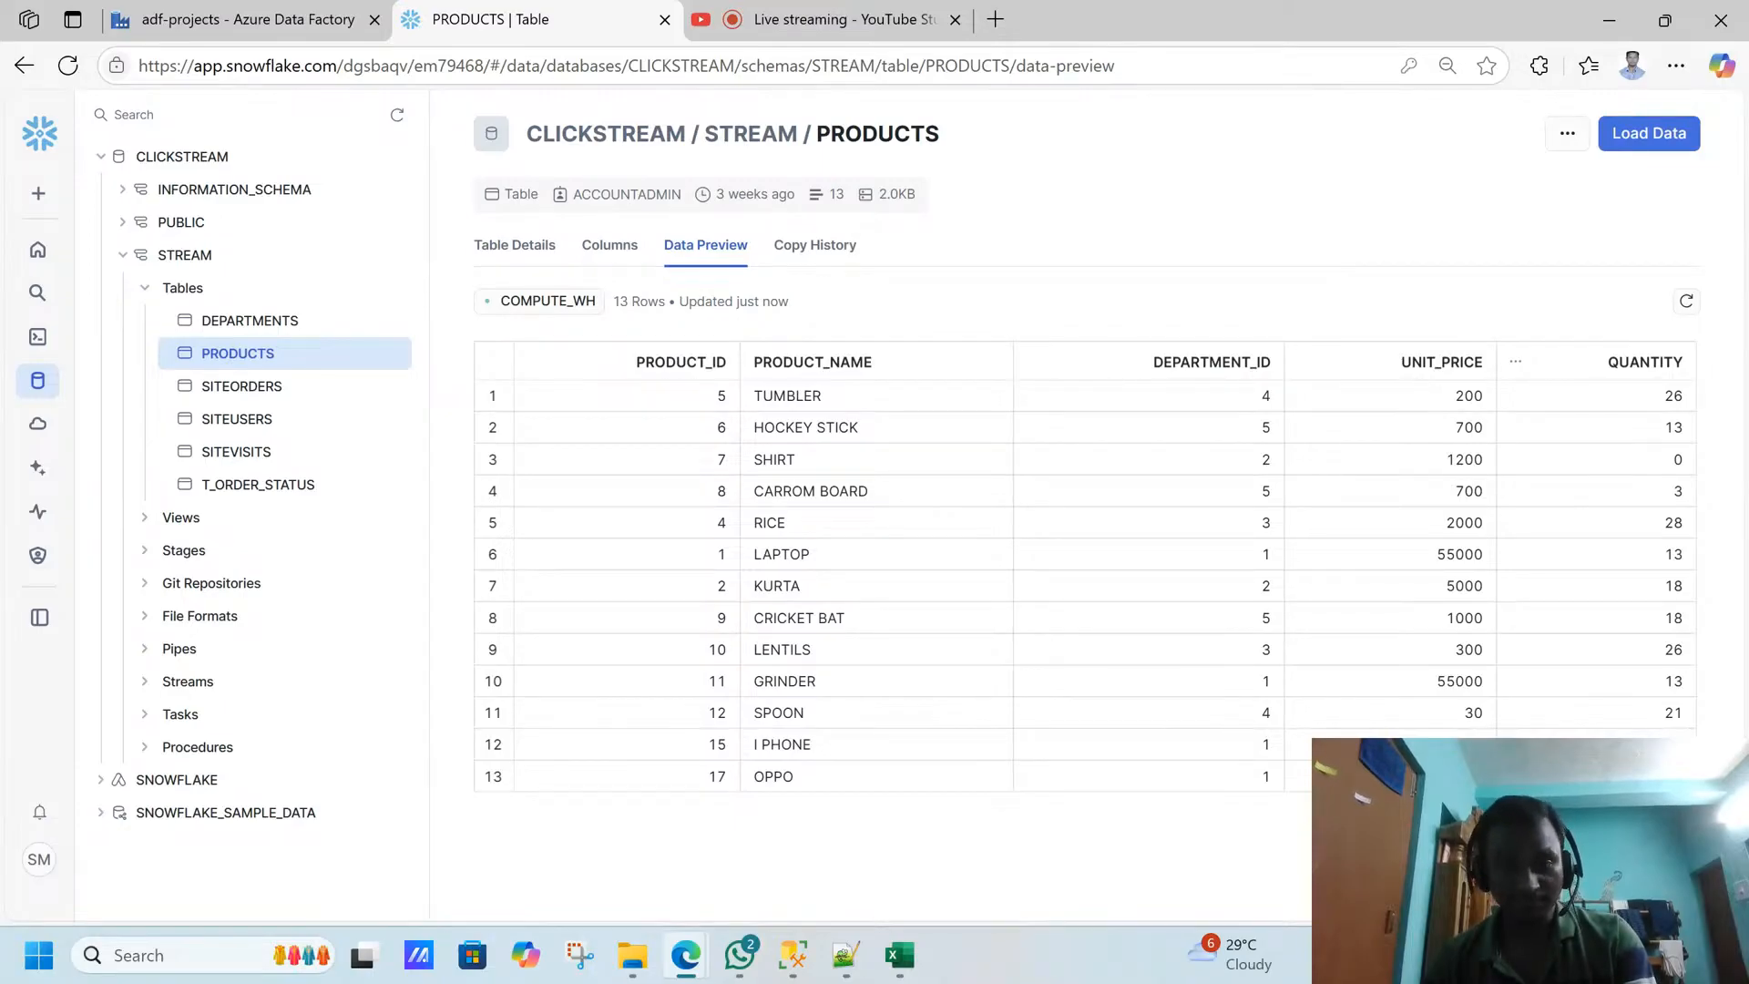
- Switch to SQL Server Management Studio and review the product rows, checking the price end date of the I PHONE row with product ID 3
{"action": "left_click", "coordinate": [789, 956]}
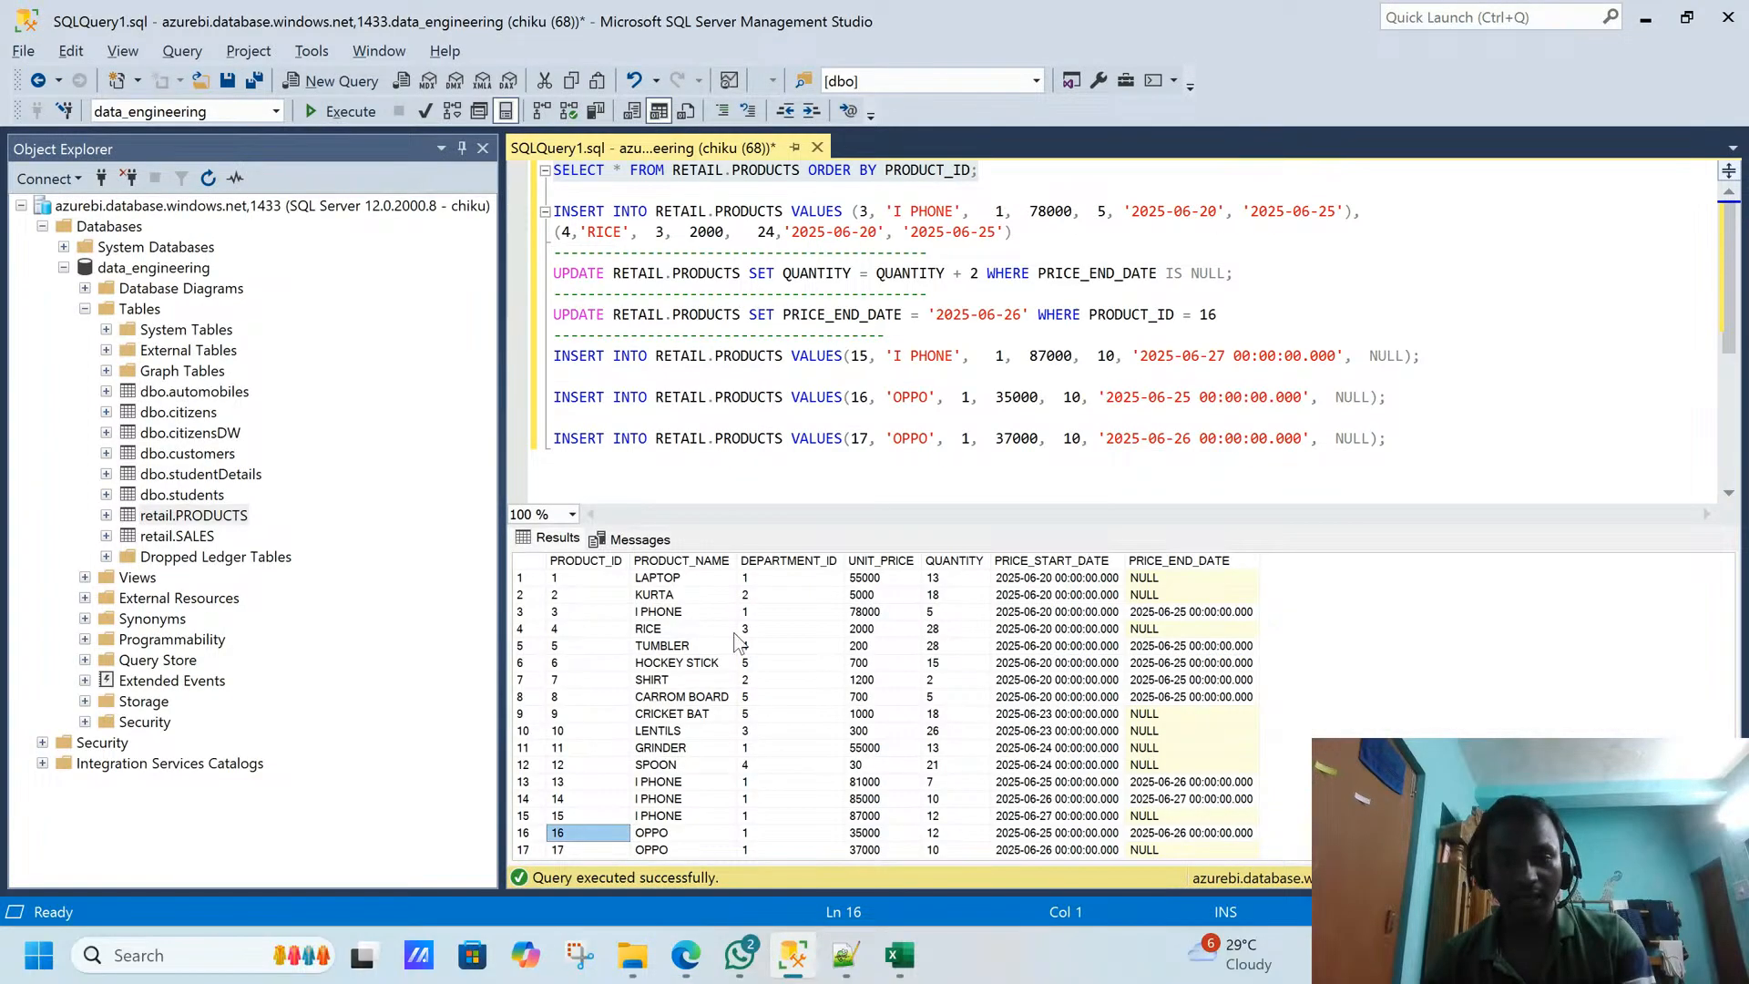
{"action": "left_click", "coordinate": [663, 597]}
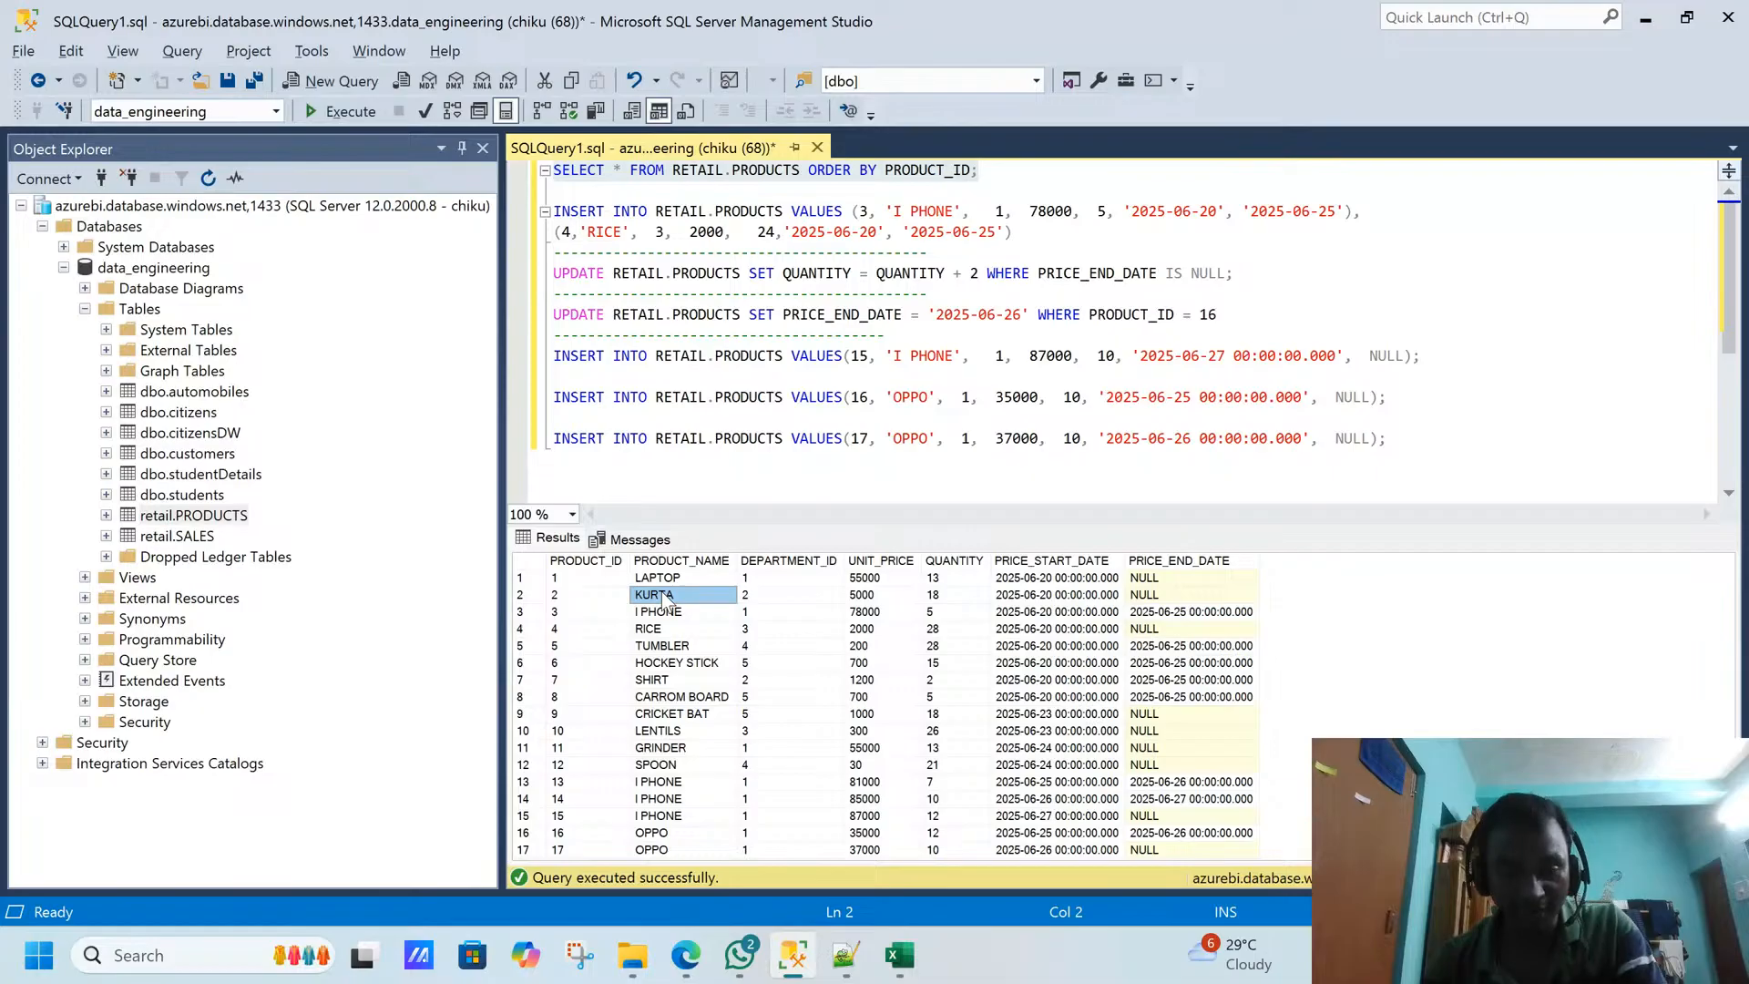
{"action": "left_click_drag", "start_coordinate": [617, 579], "coordinate": [1204, 842]}
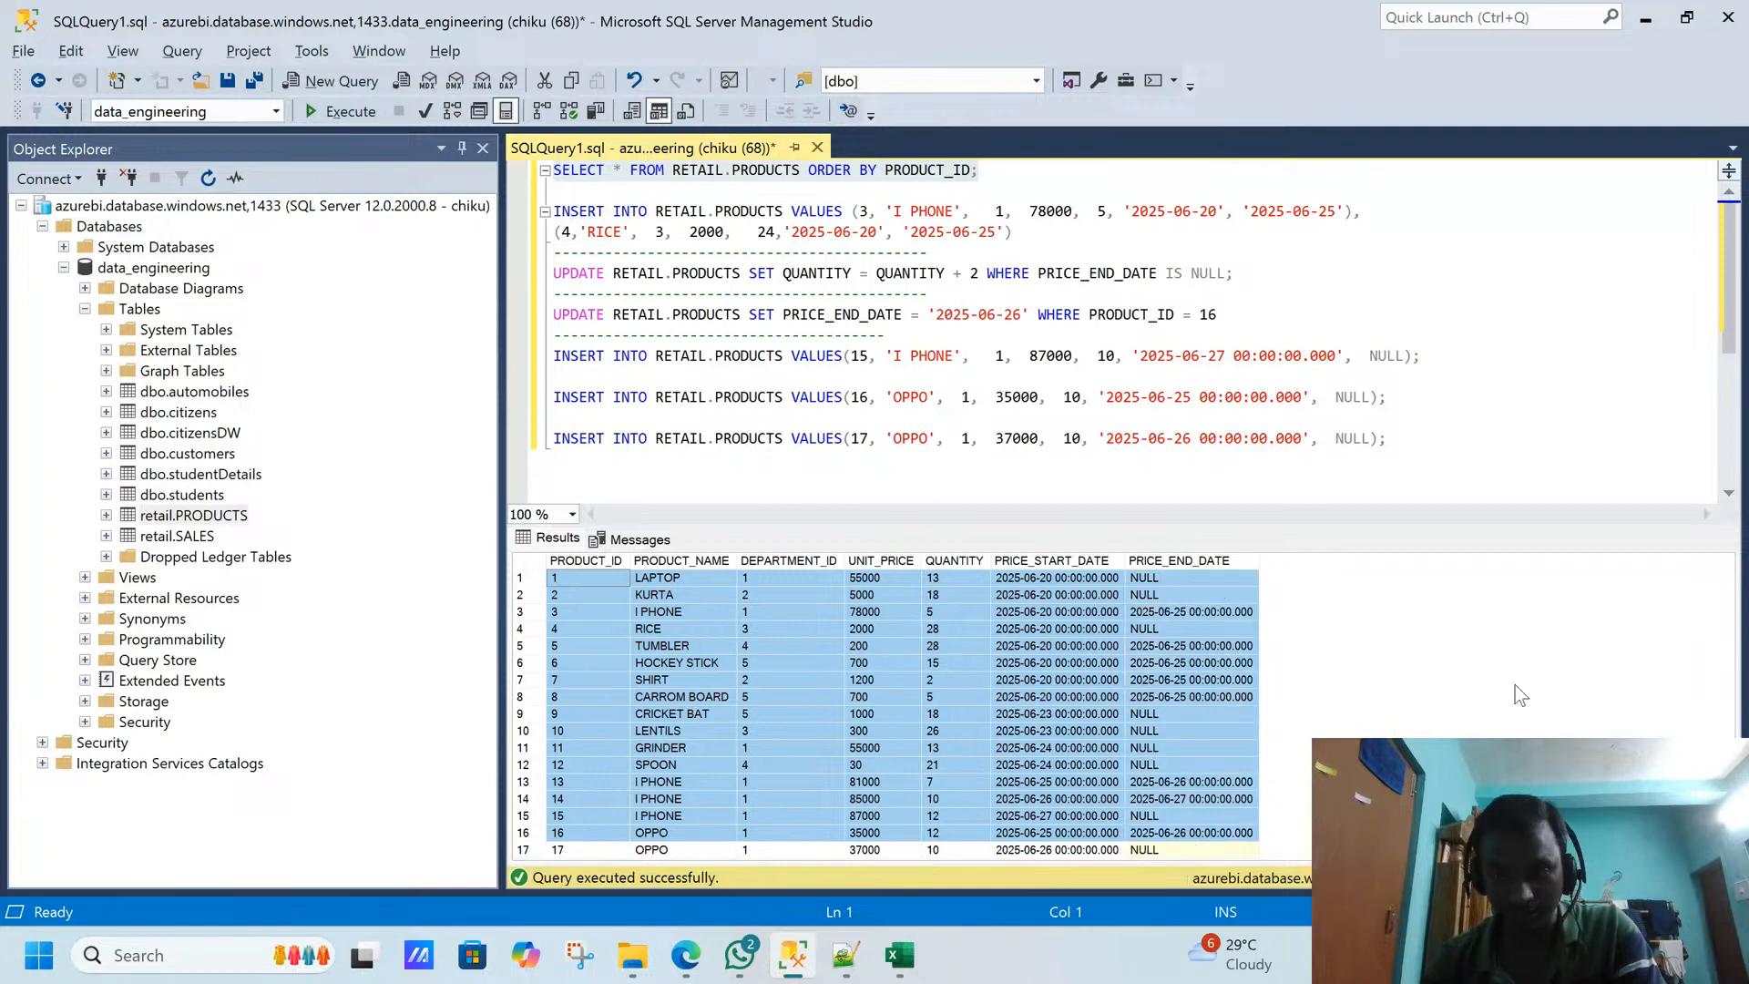
{"action": "left_click", "coordinate": [1181, 612]}
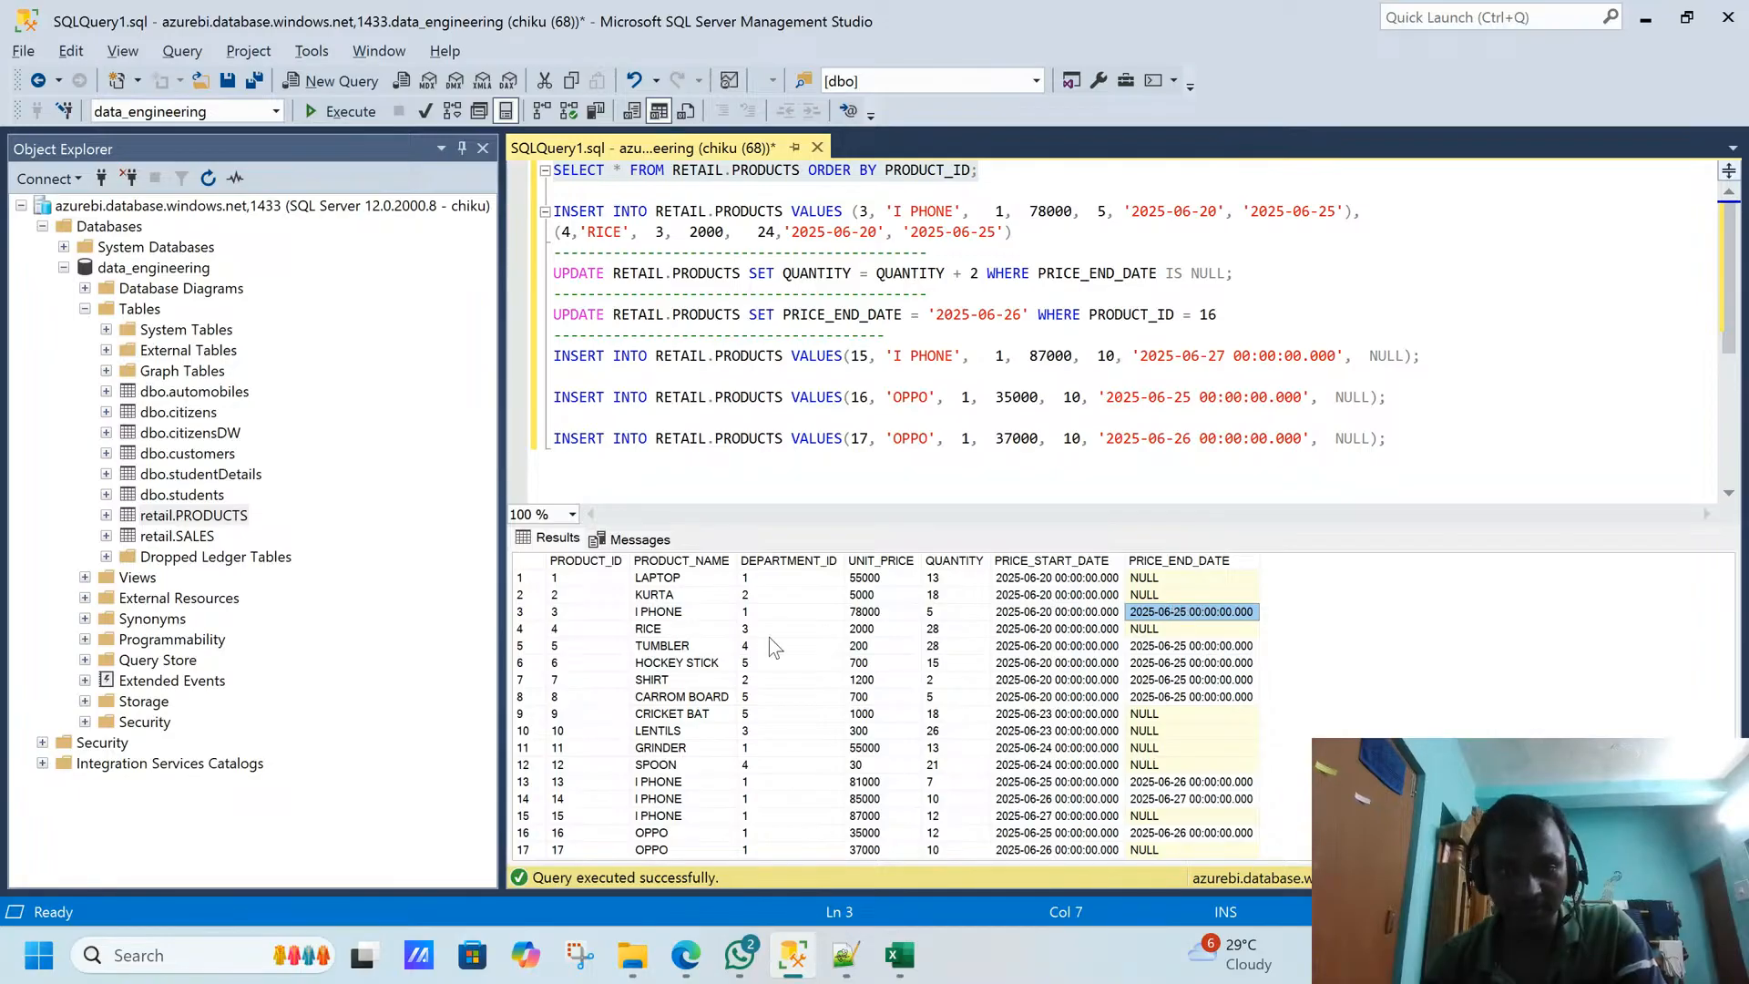
{"action": "left_click", "coordinate": [679, 612]}
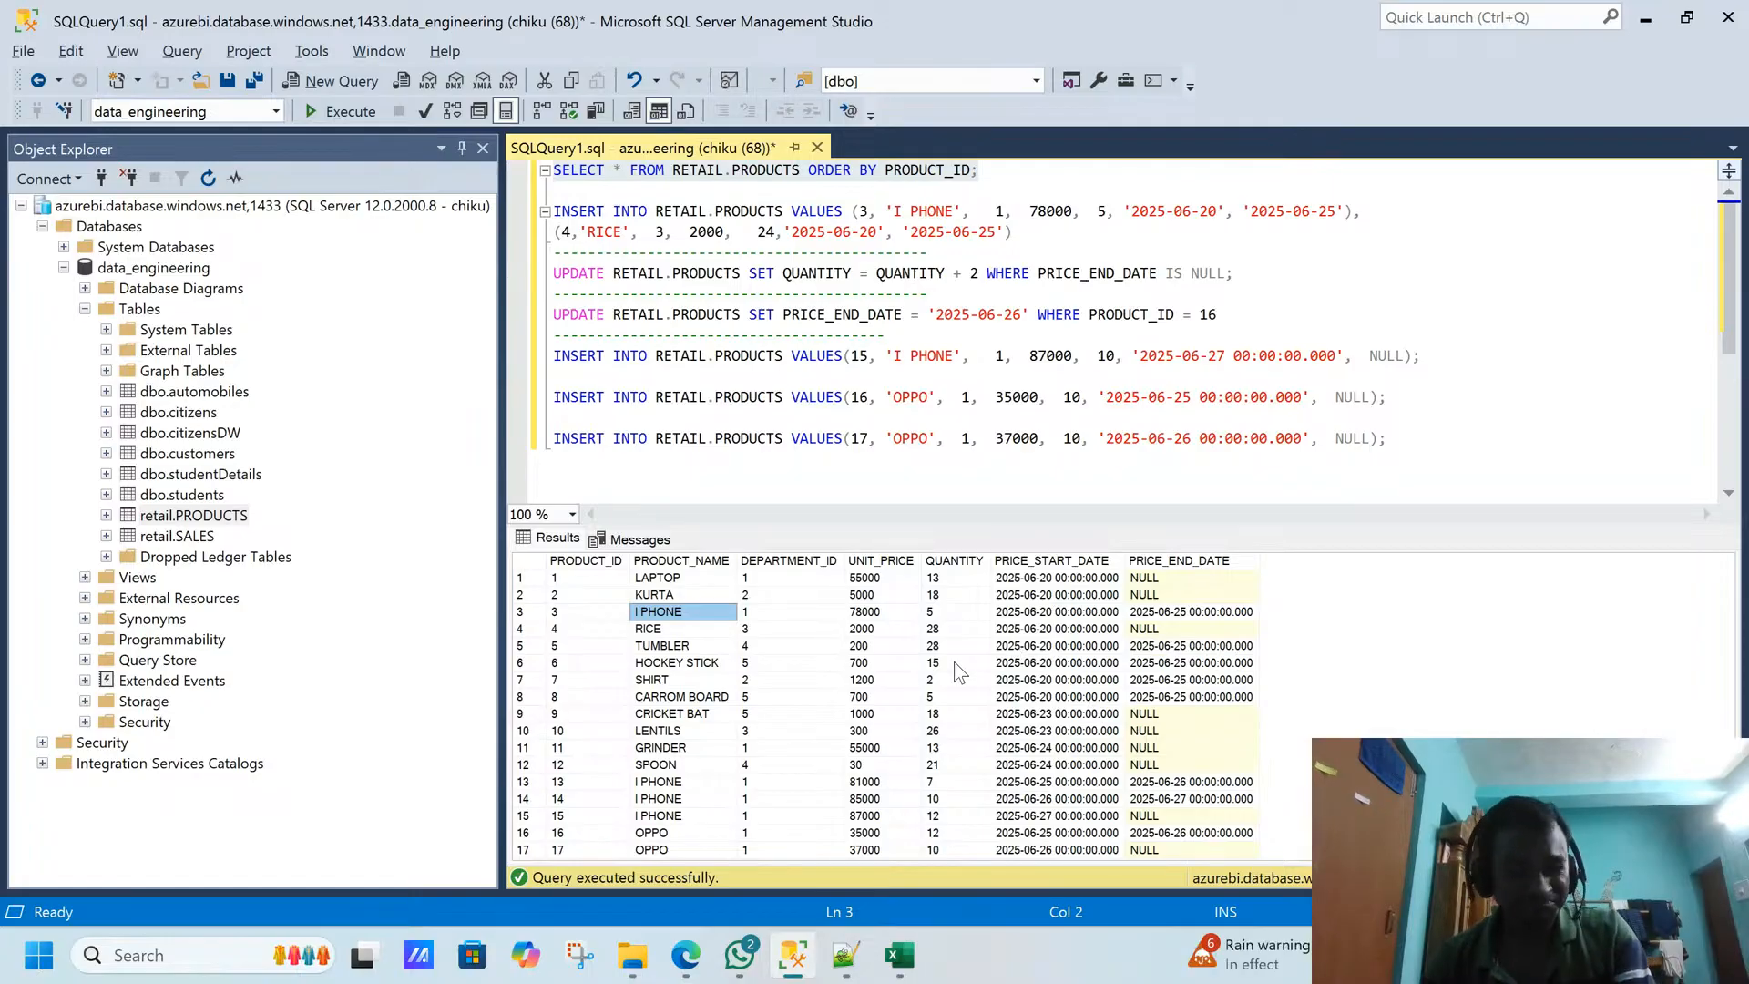
- Switch to Azure Data Factory, review the connection settings of the ls_snowflake linked service, and close them without saving
{"action": "key", "text": "alt+Tab"}
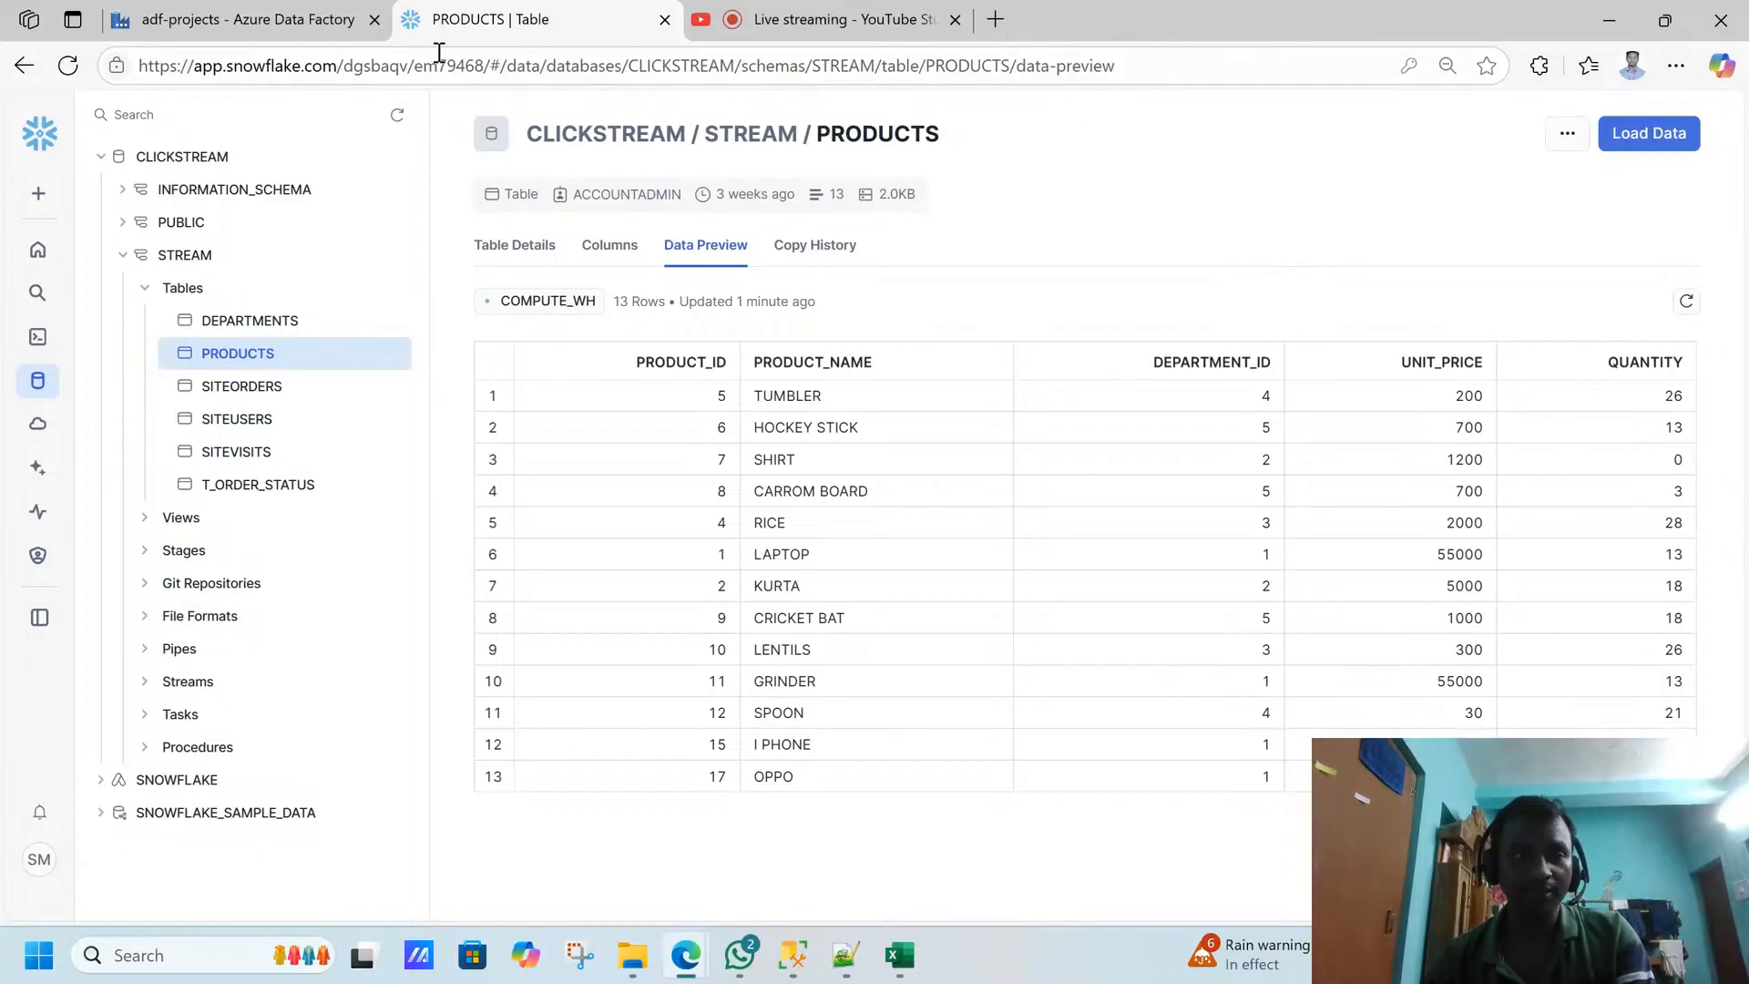
{"action": "left_click", "coordinate": [291, 16]}
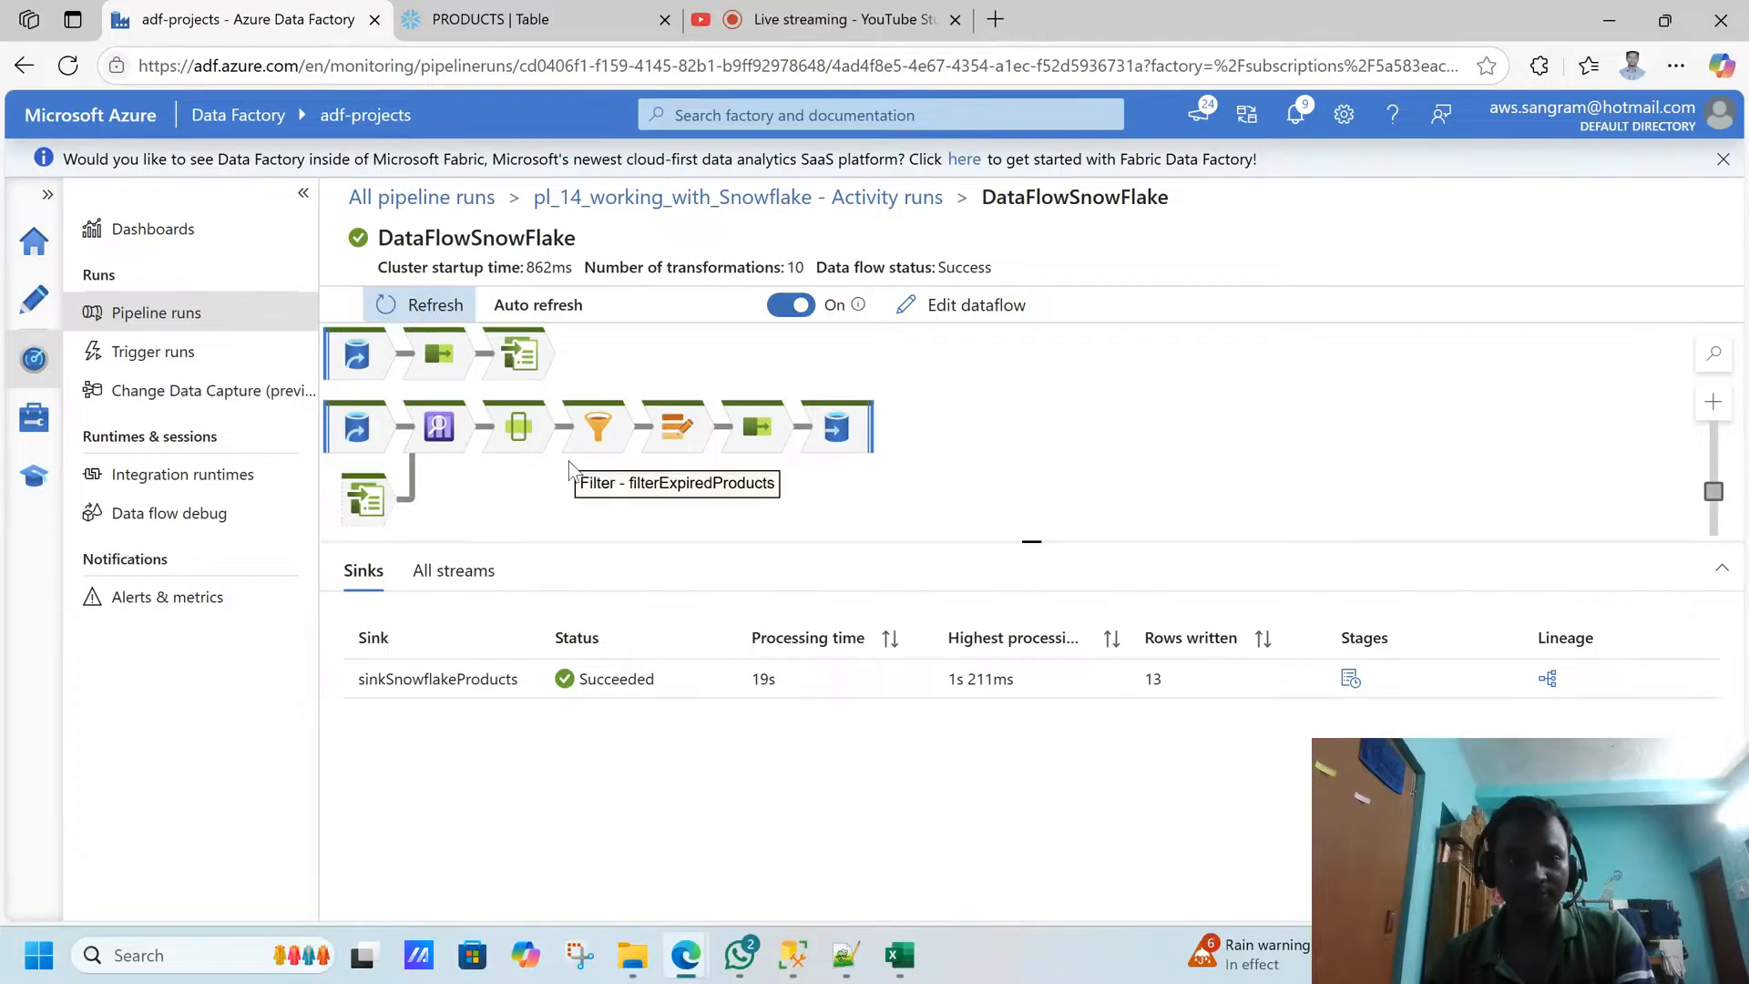
{"action": "left_click", "coordinate": [53, 436]}
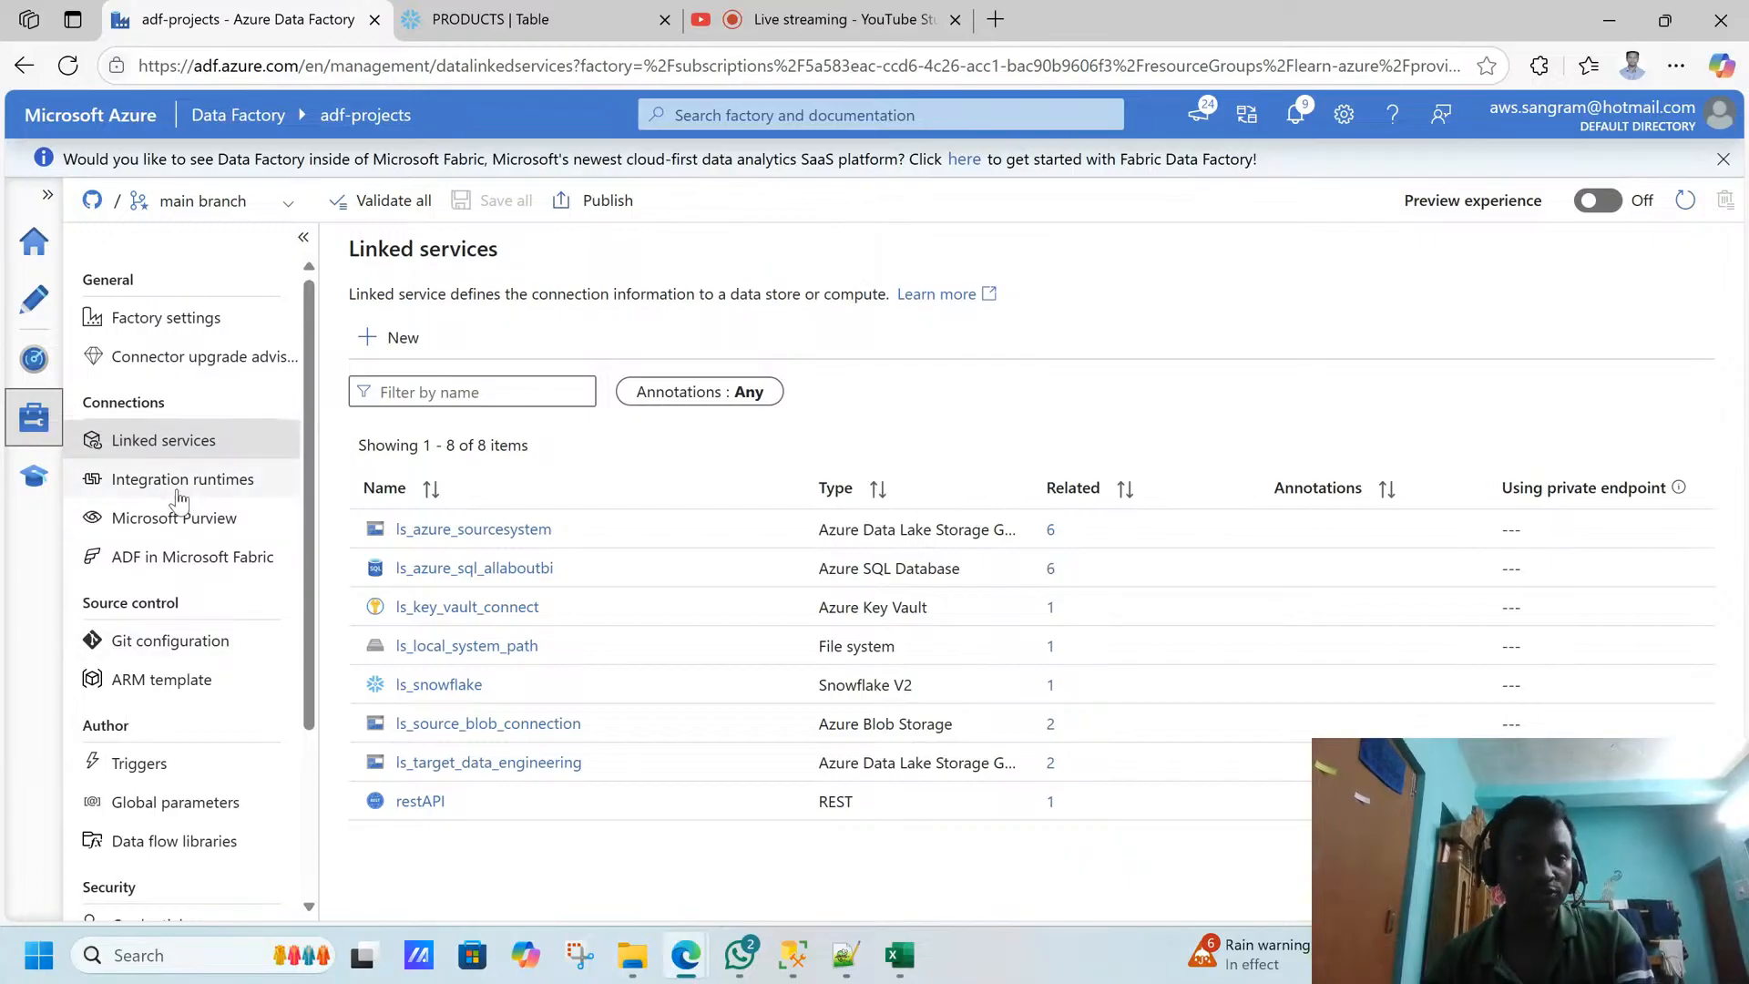
{"action": "left_click", "coordinate": [408, 685]}
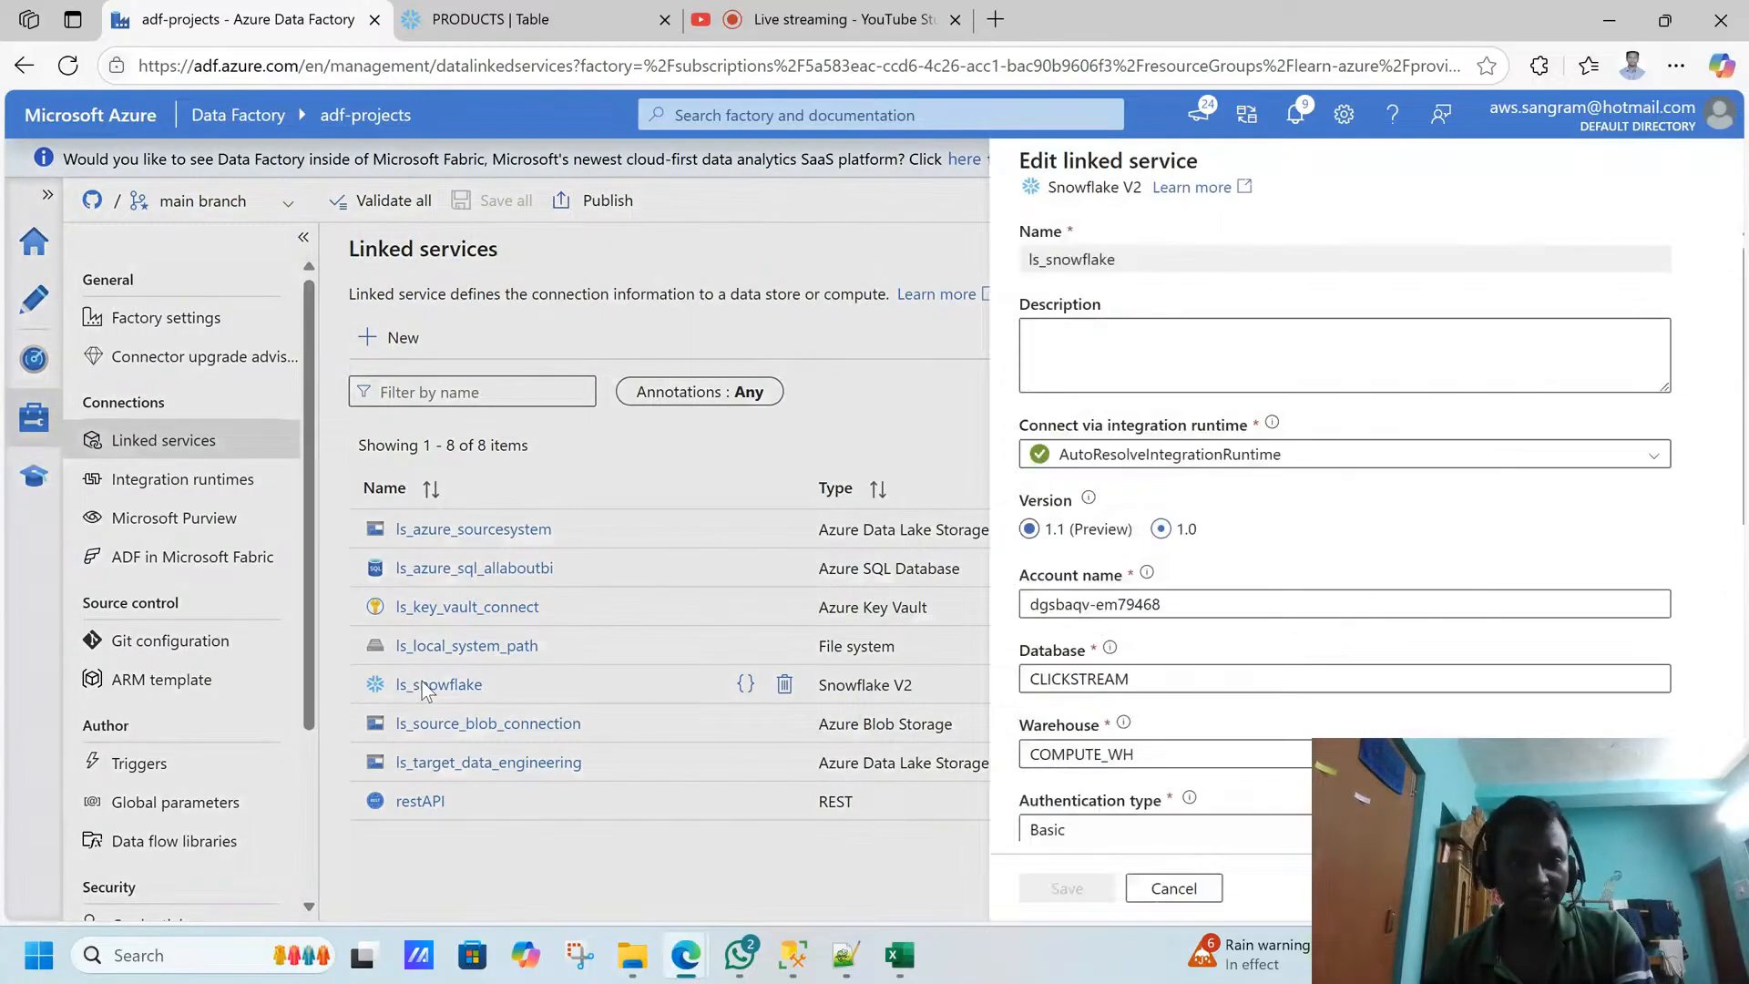
{"action": "scroll", "coordinate": [1731, 510], "scroll_direction": "down", "scroll_amount": 3}
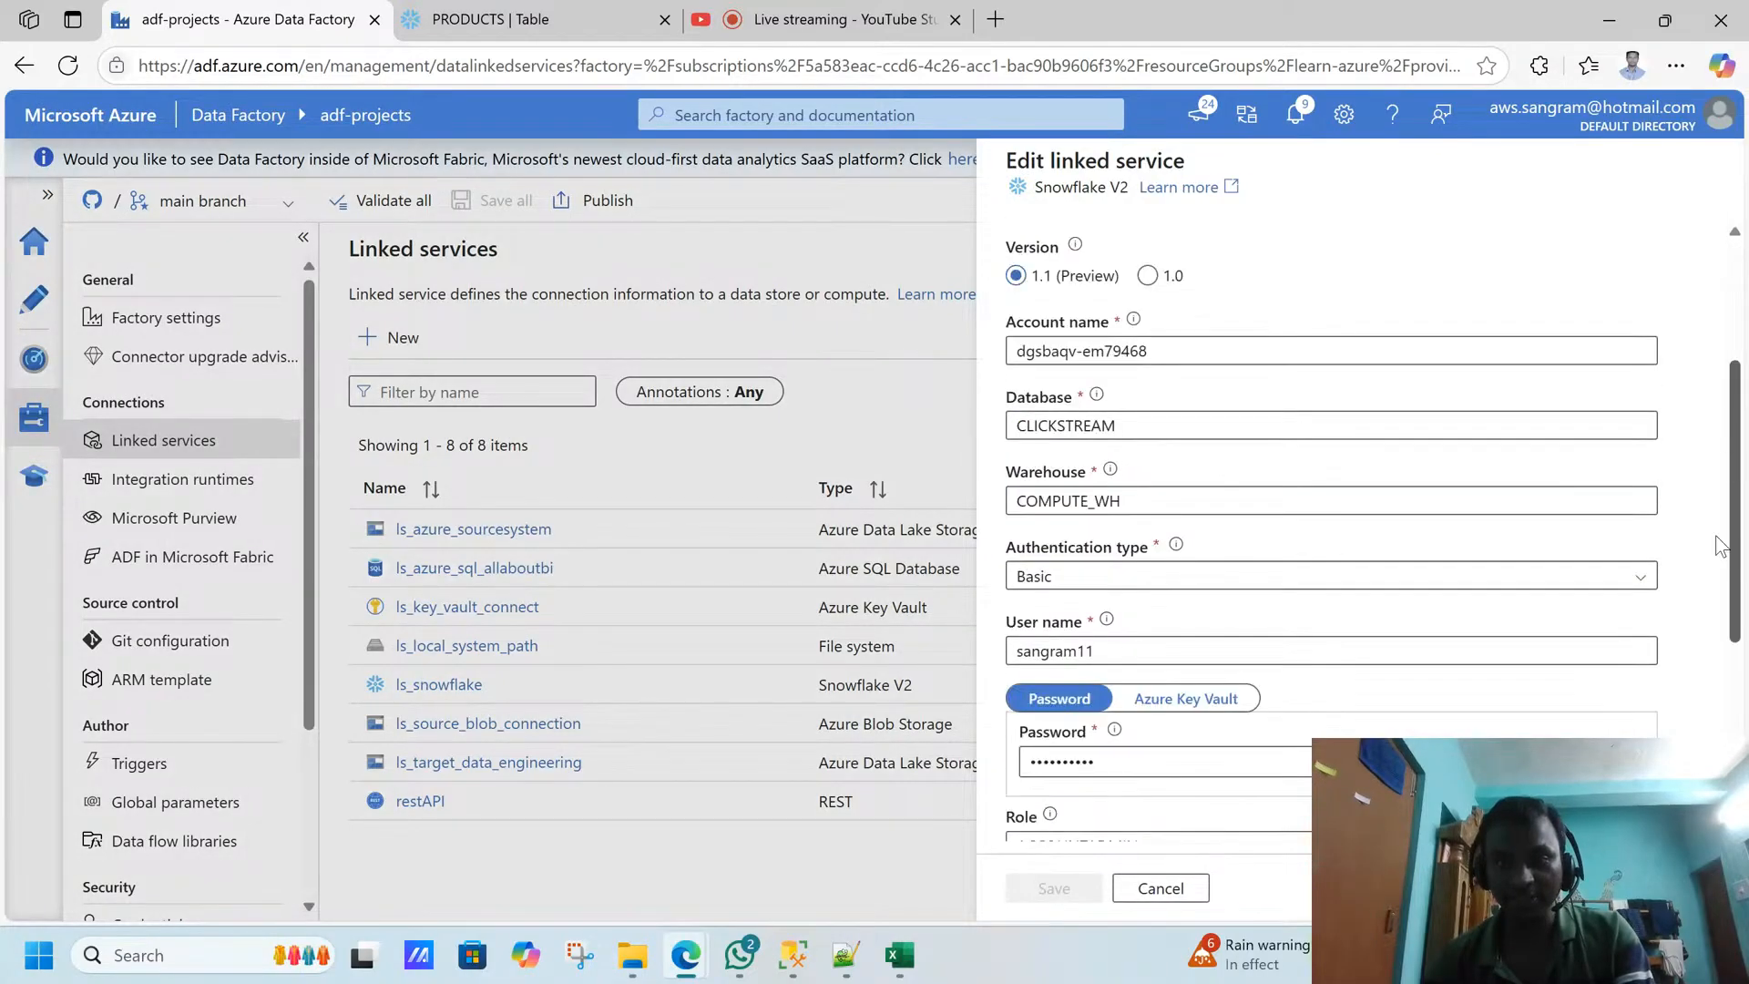
{"action": "scroll", "coordinate": [1726, 383], "scroll_direction": "up", "scroll_amount": 3}
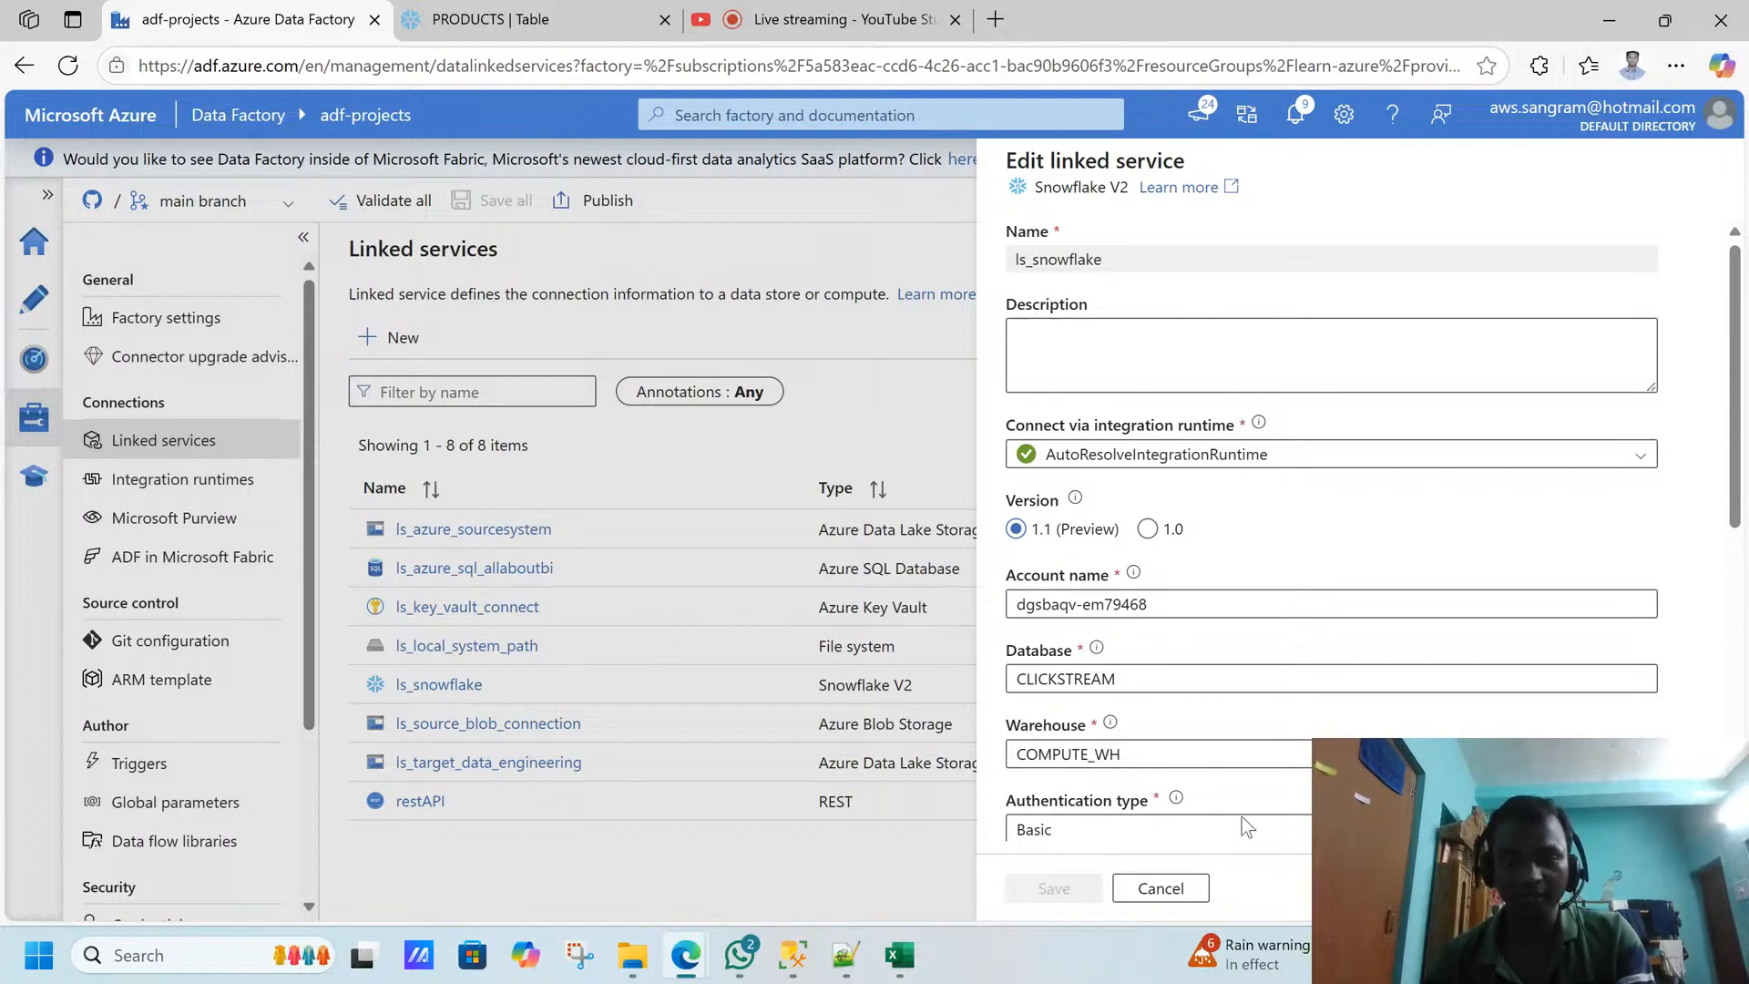
{"action": "left_click", "coordinate": [1182, 881]}
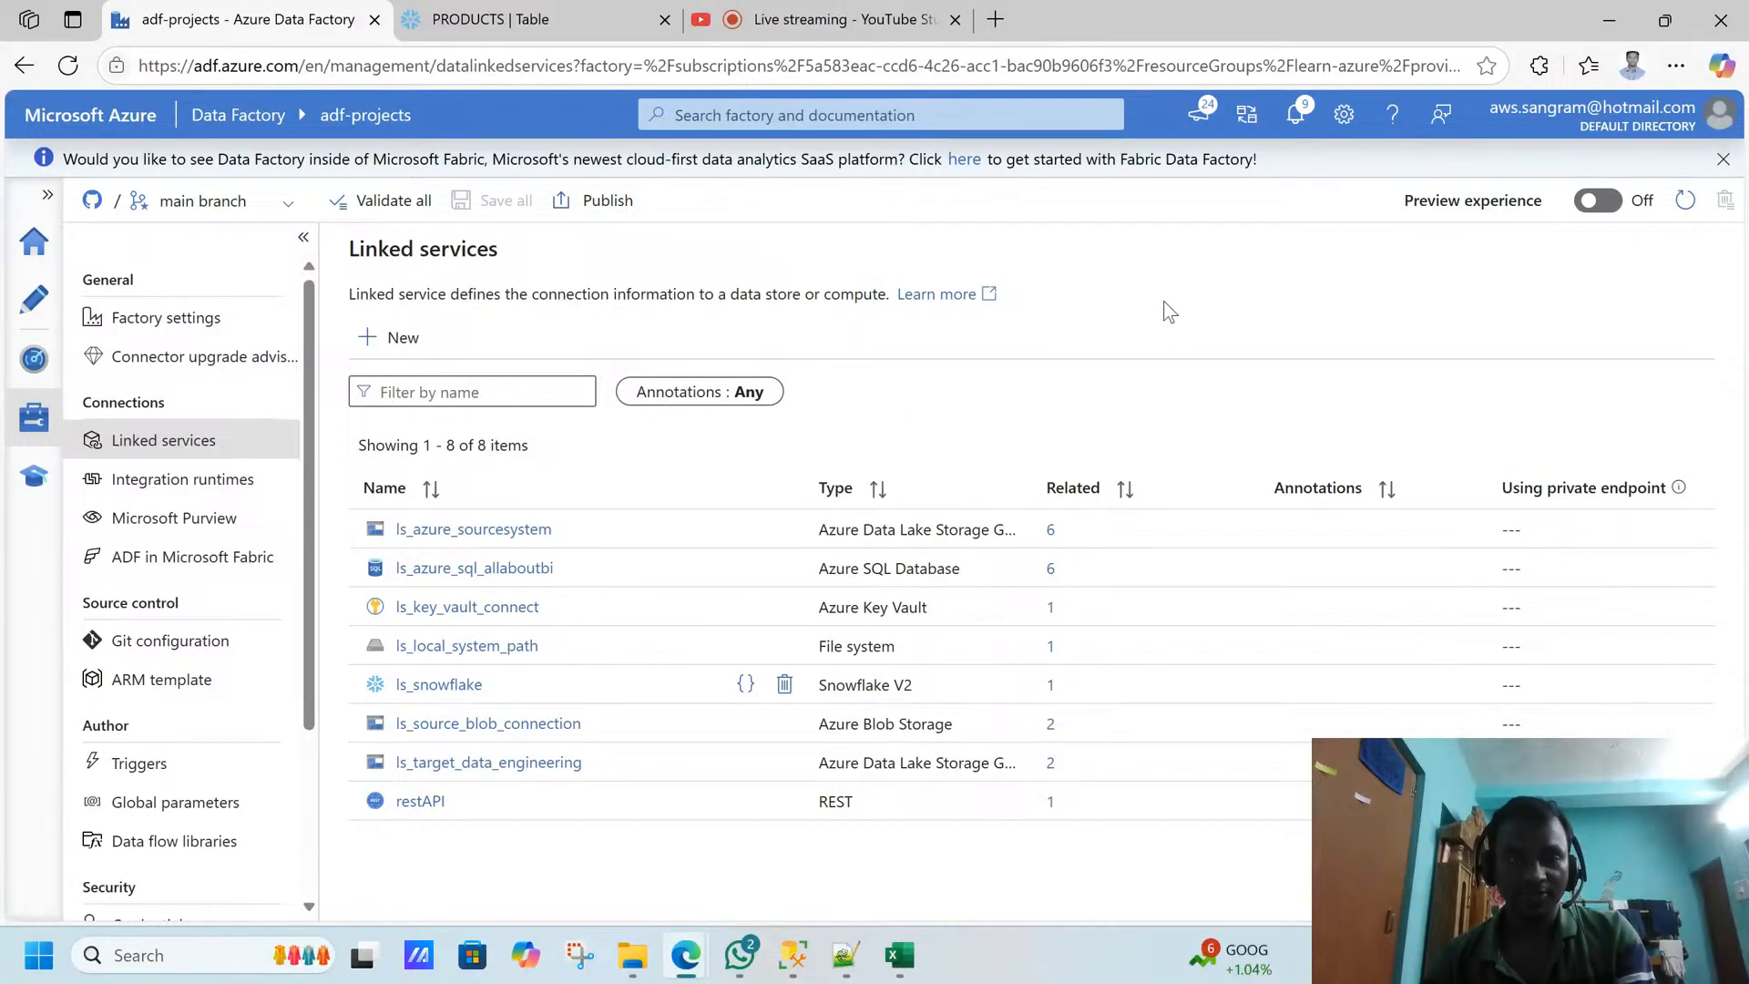
- Switch to YouTube Studio and request the end of the live stream
{"action": "left_click", "coordinate": [817, 27]}
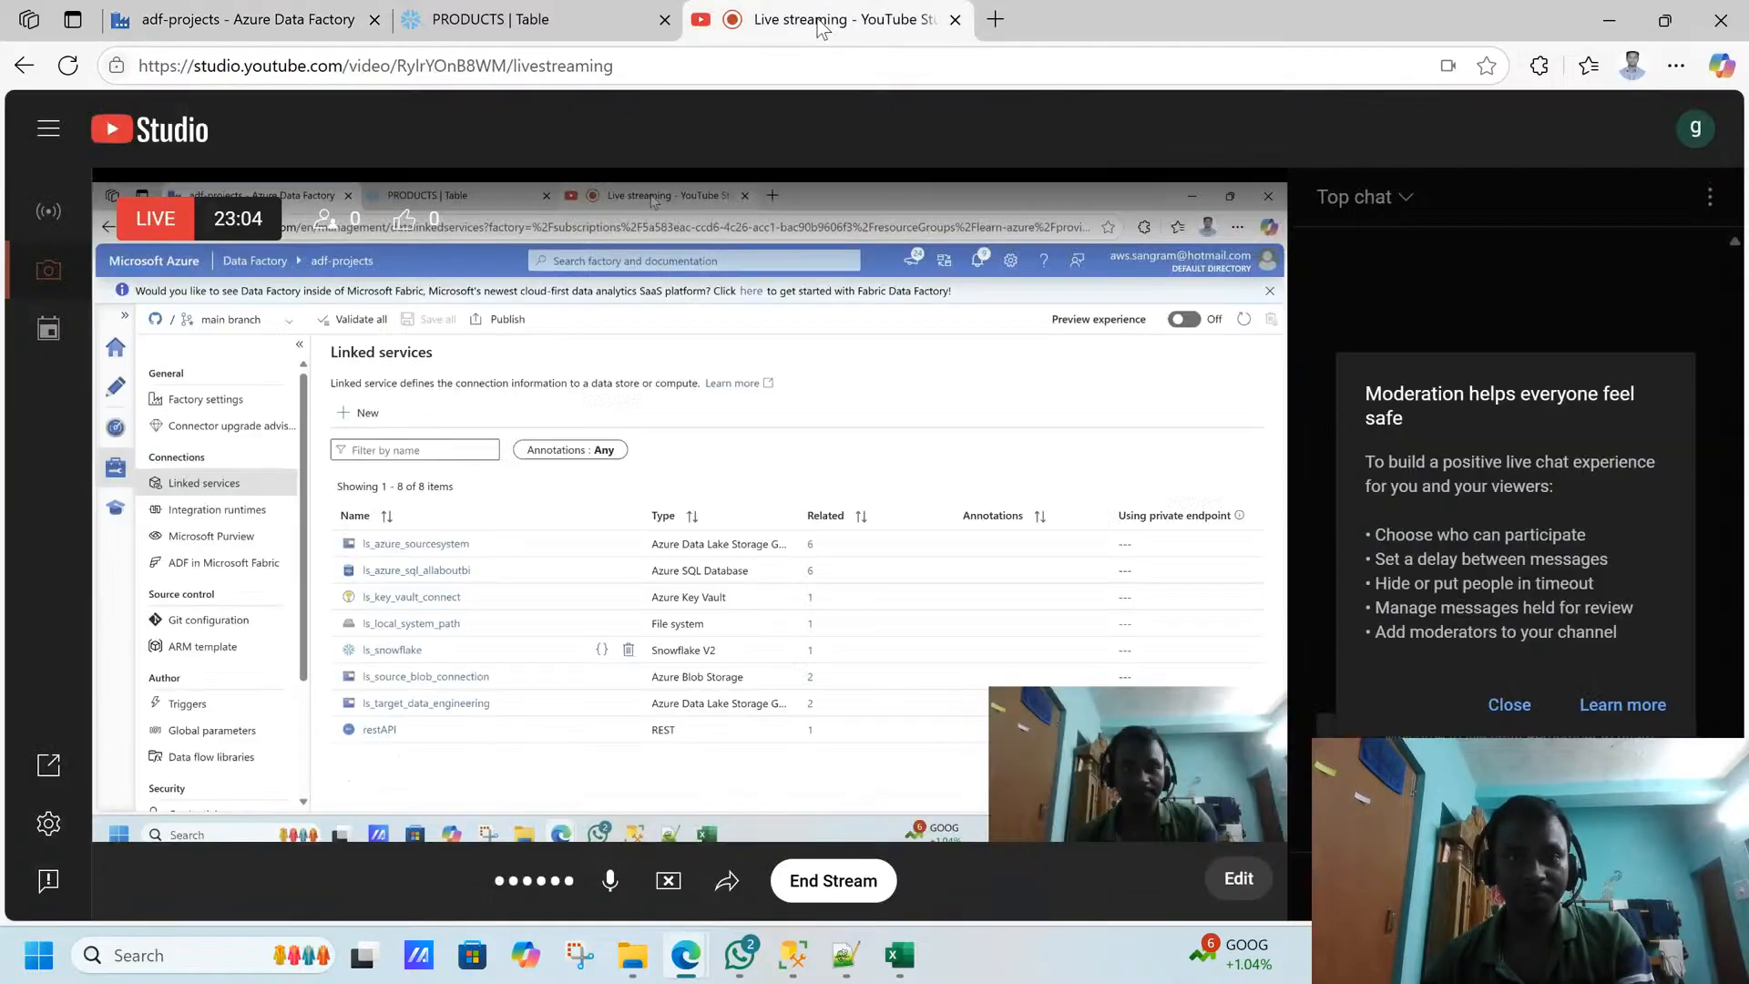
{"action": "left_click", "coordinate": [839, 879]}
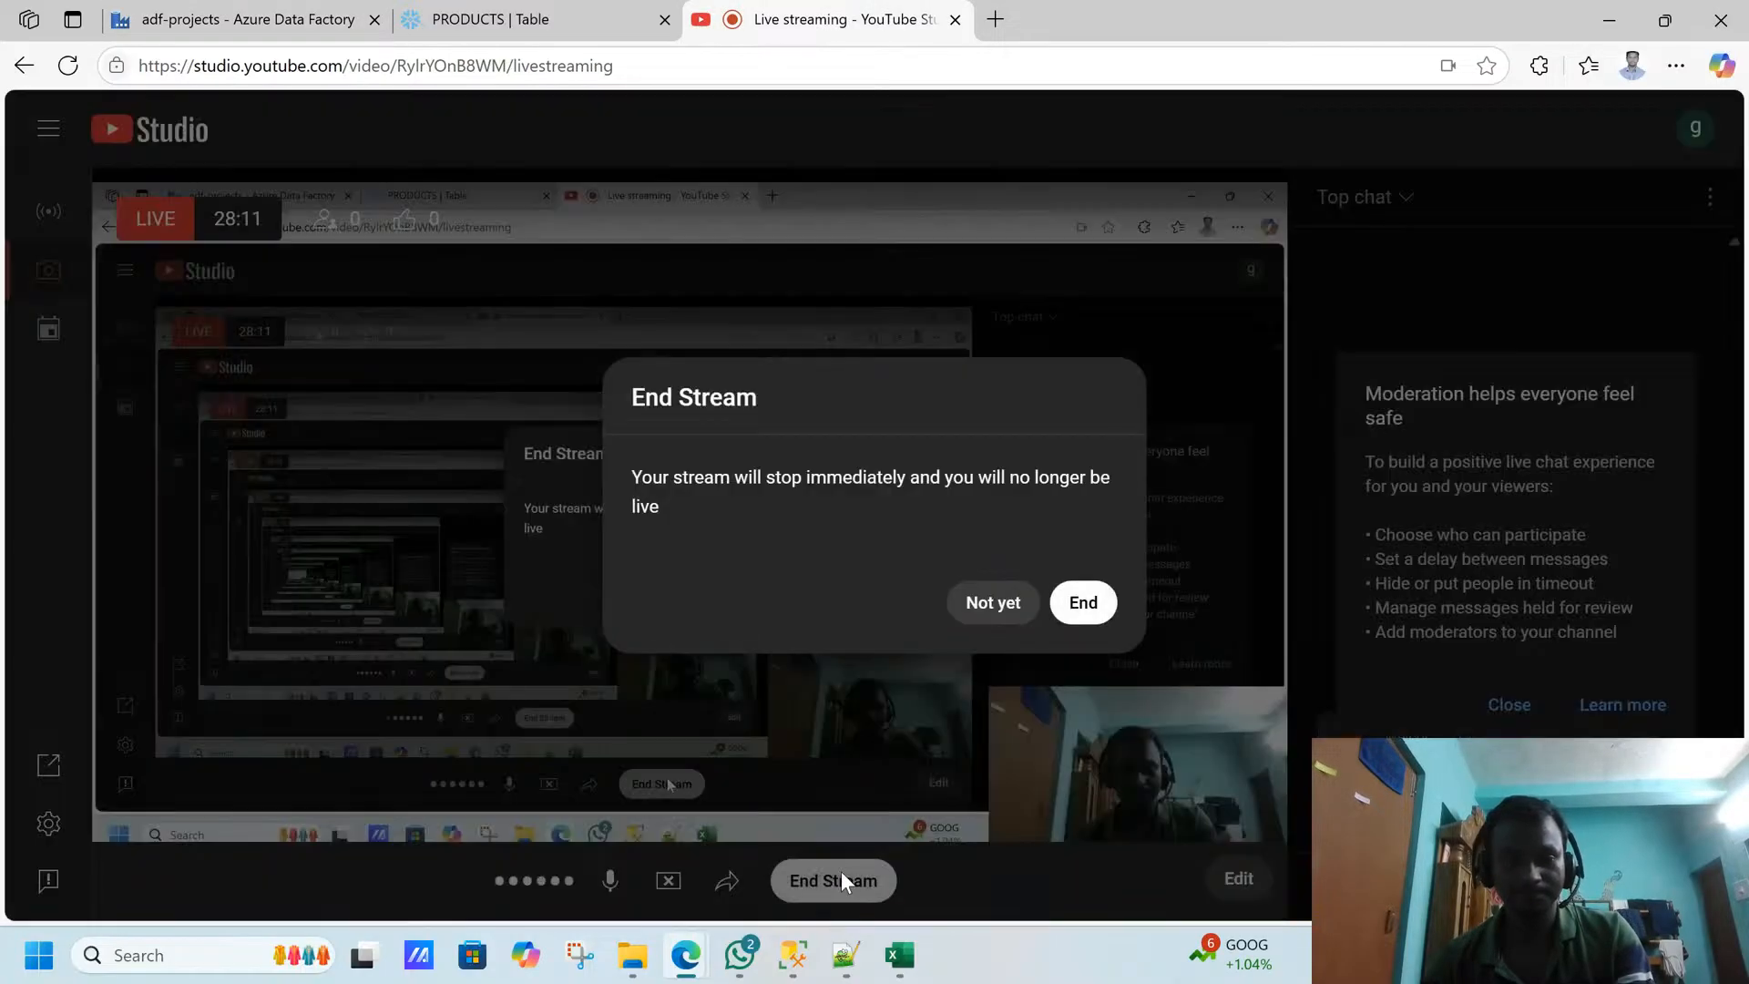